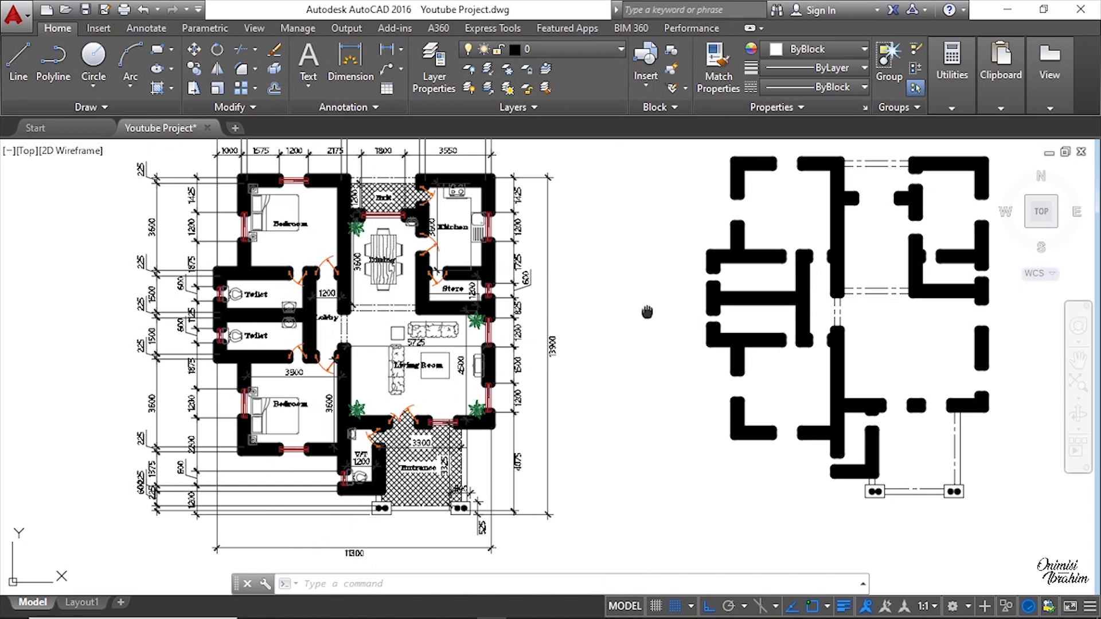
Step: Examine the kitchen, store and window areas of the dimensioned floor plan
middle_click_drag(647, 312, 519, 327)
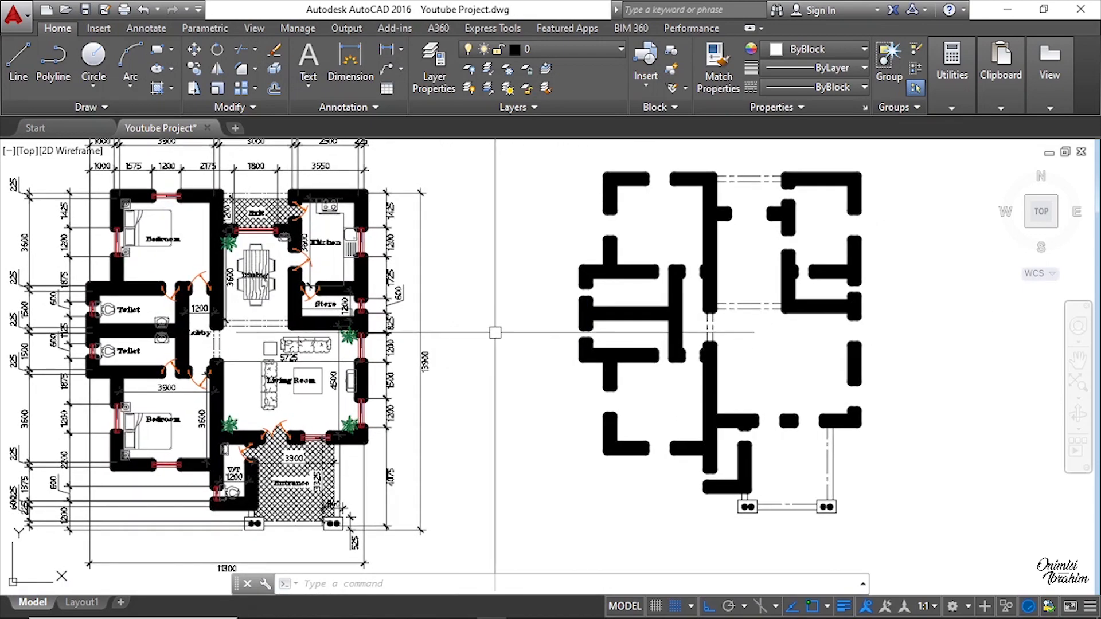
scroll(354, 313, "up", 5)
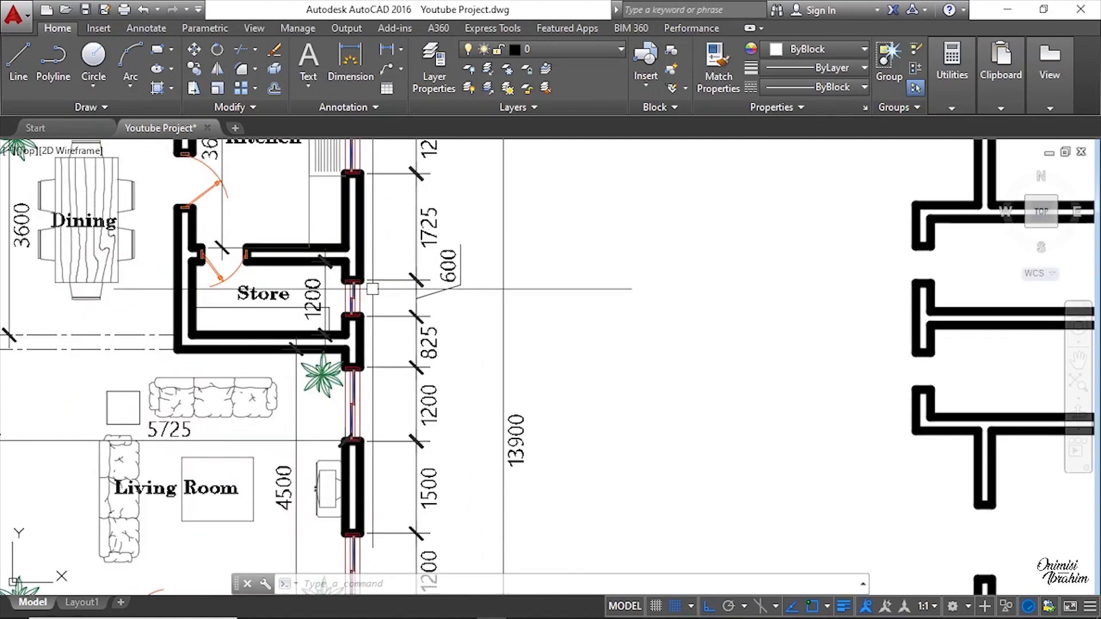
scroll(367, 304, "down", 2)
middle_click_drag(311, 218, 313, 303)
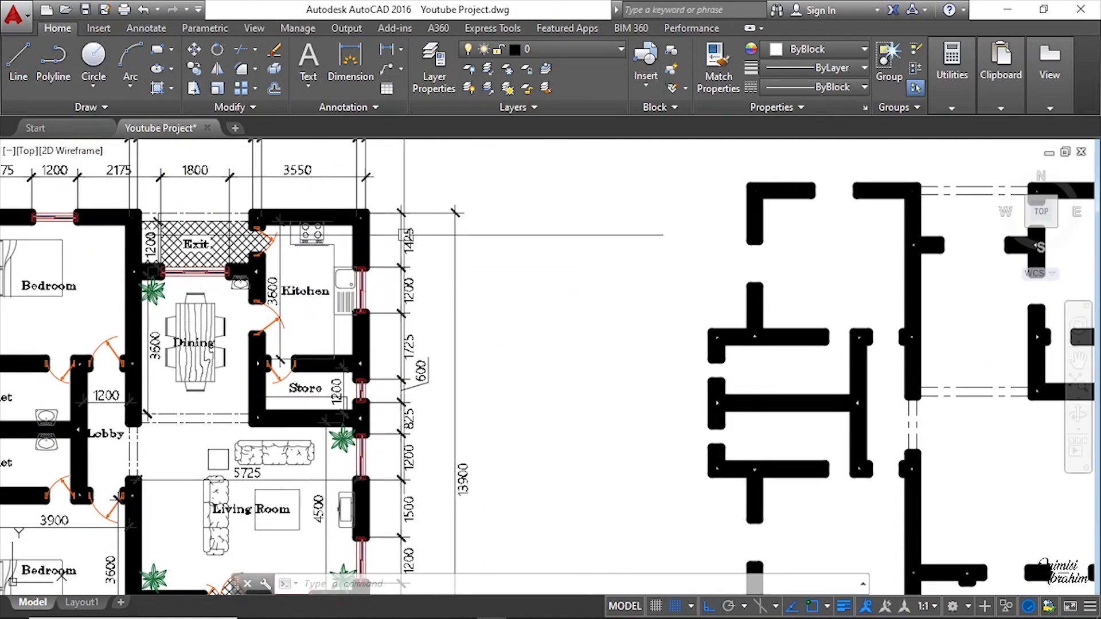
scroll(401, 257, "down", 3)
scroll(364, 275, "up", 5)
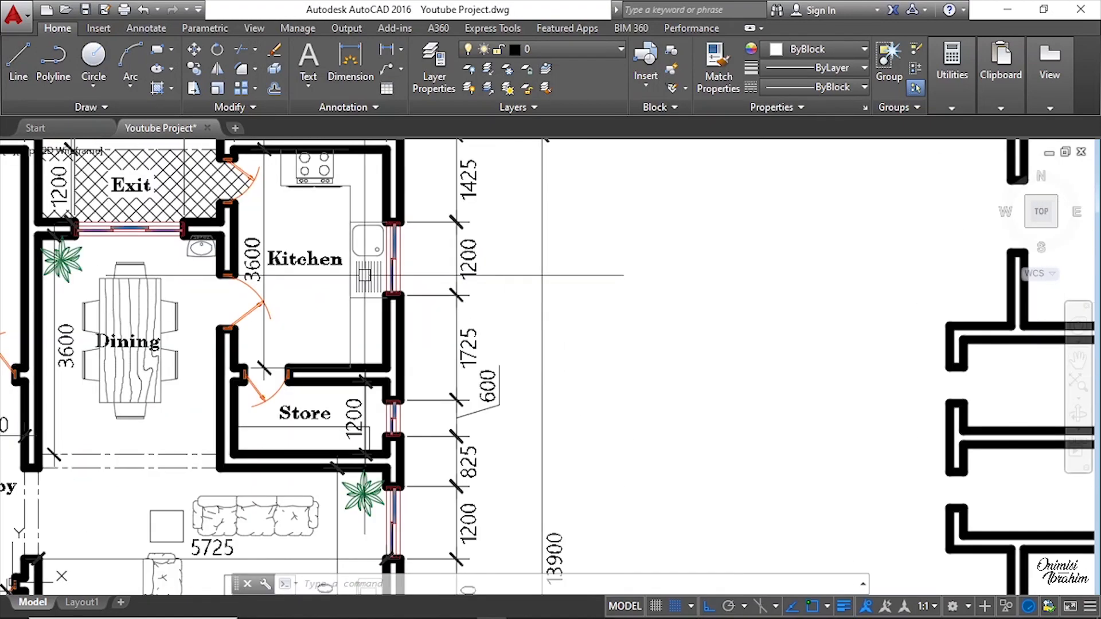
scroll(395, 251, "up", 5)
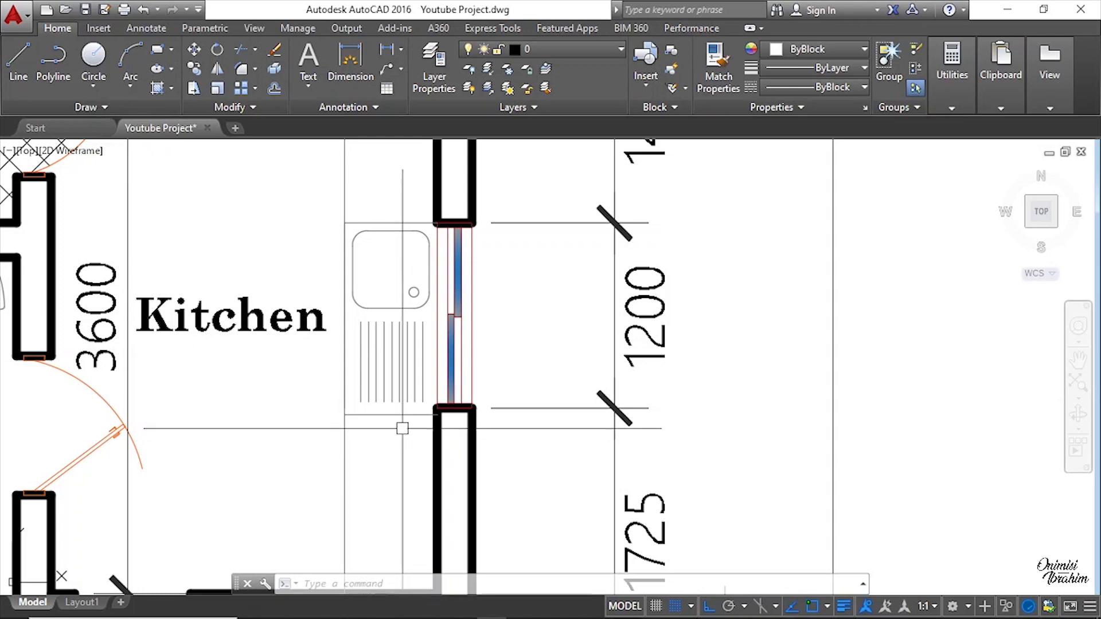
scroll(390, 435, "down", 4)
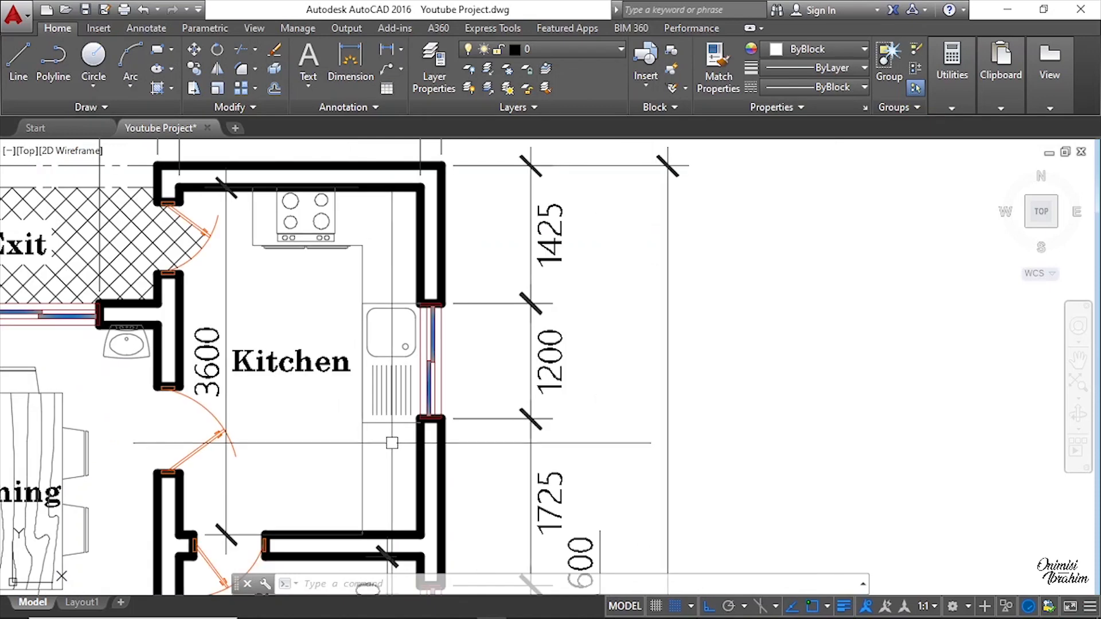
scroll(319, 330, "up", 5)
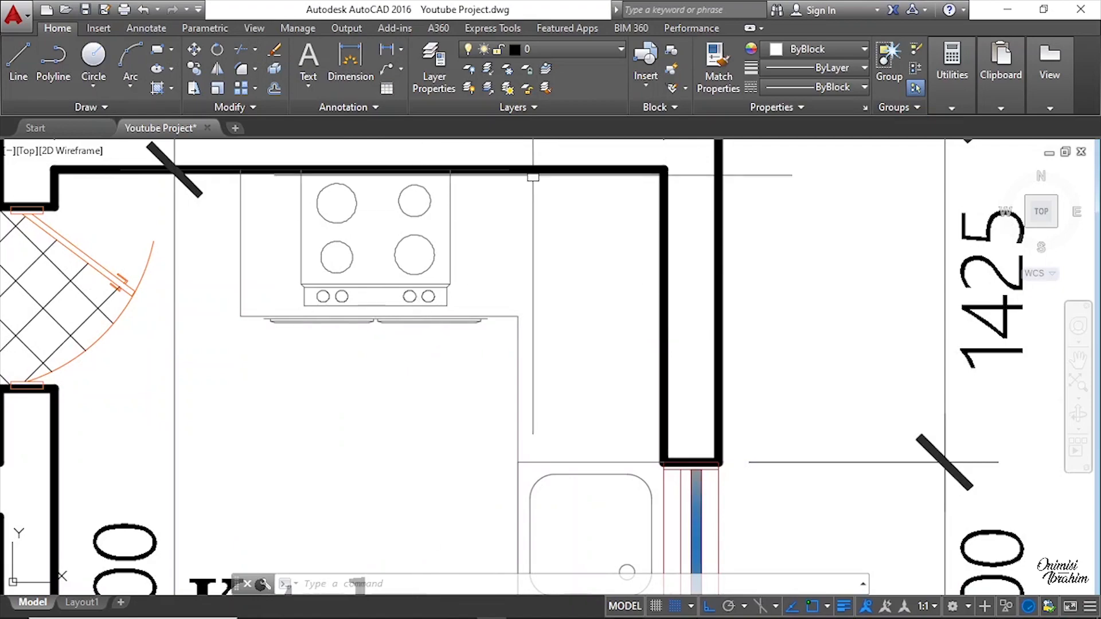
scroll(520, 259, "down", 10)
middle_click_drag(520, 259, 417, 237)
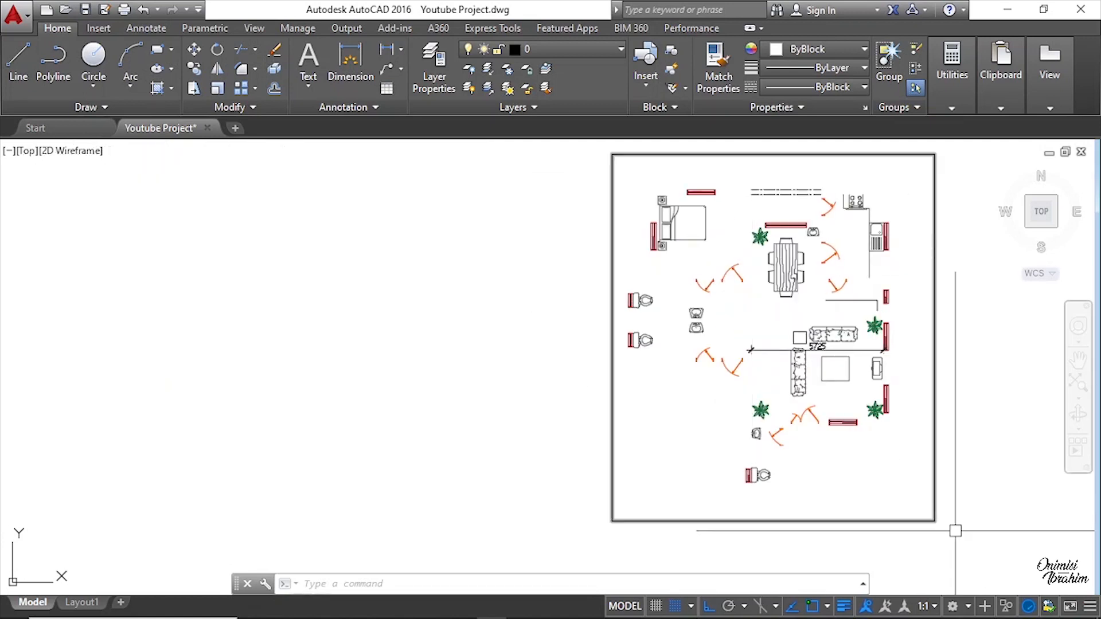
Step: Window-select the furniture and fixtures layout and move it toward the new wall plan
left_click(945, 467)
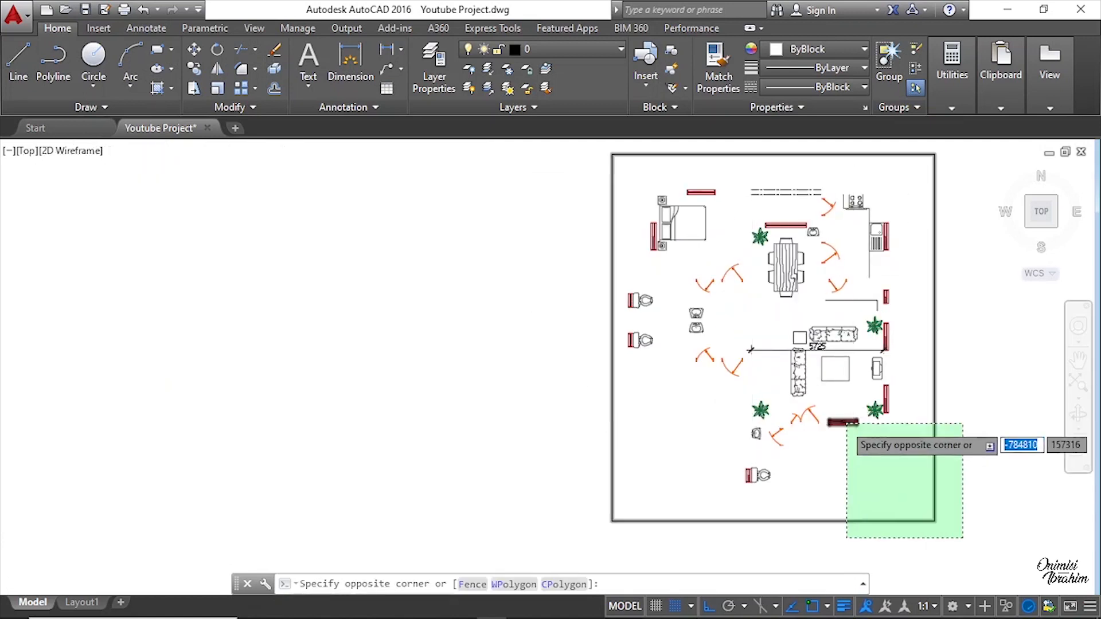
scroll(847, 378, "down", 2)
left_click(658, 224)
key("Return")
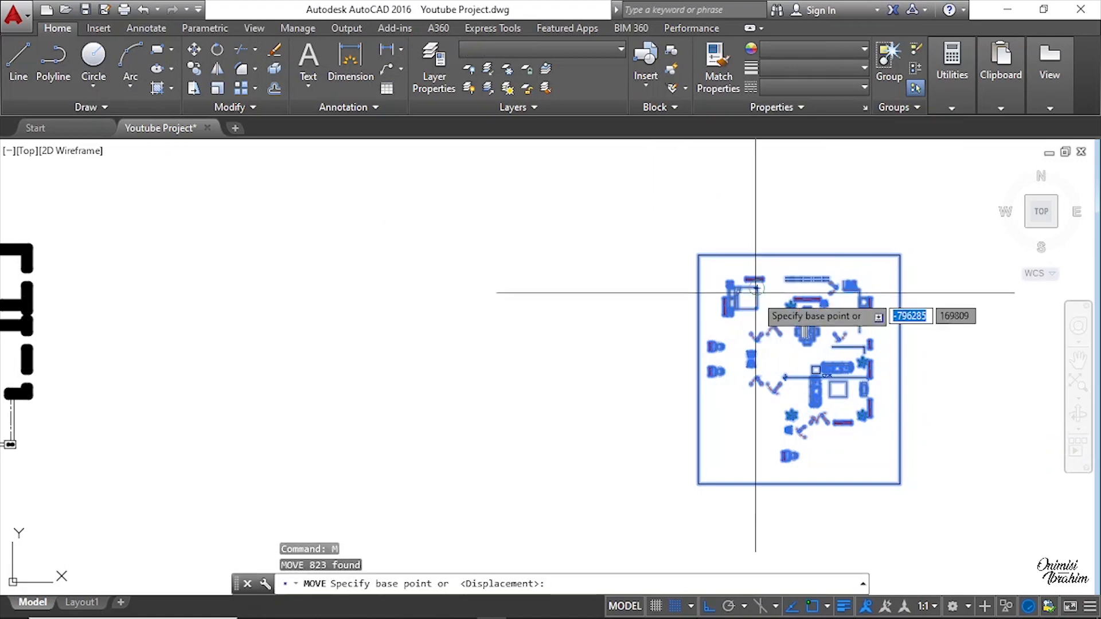
left_click(757, 295)
scroll(856, 295, "down", 2)
scroll(724, 299, "down", 4)
scroll(624, 299, "up", 4)
left_click(699, 289)
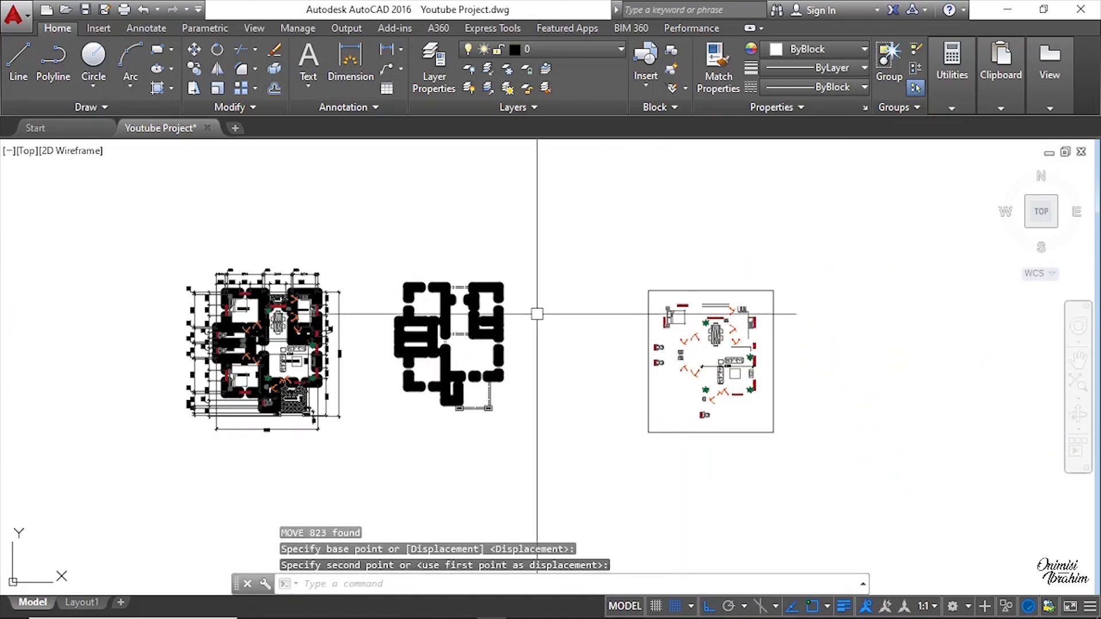
Step: Compare the wall plan openings with the furniture layout at several zoom levels
scroll(393, 314, "up", 6)
middle_click_drag(393, 314, 270, 258)
scroll(378, 268, "down", 5)
scroll(695, 277, "up", 8)
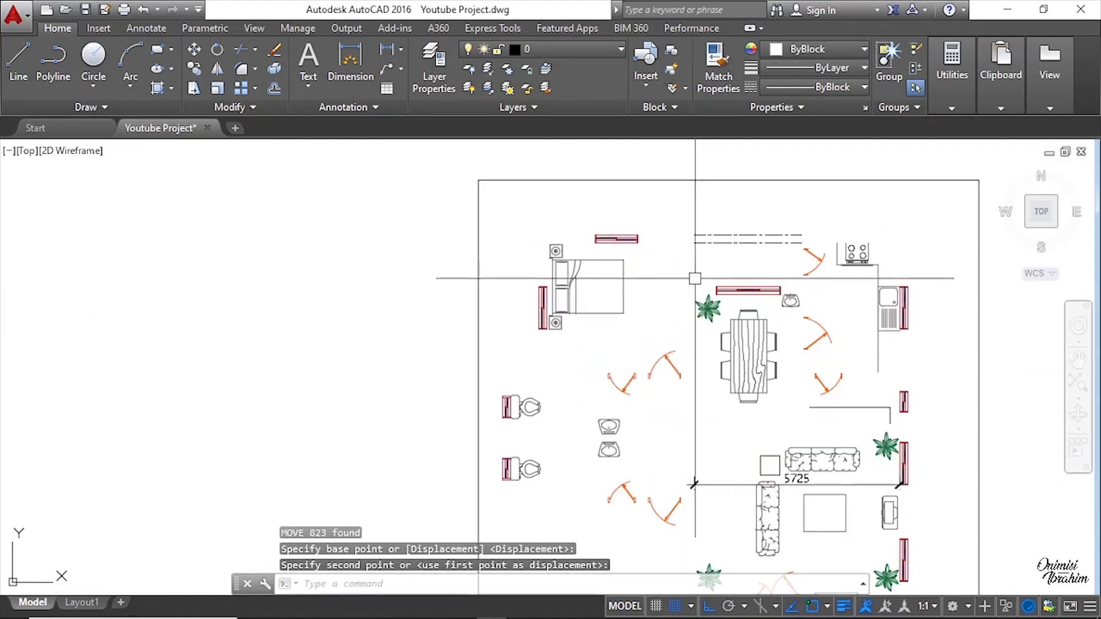
scroll(715, 273, "down", 5)
scroll(656, 300, "up", 5)
scroll(678, 291, "down", 5)
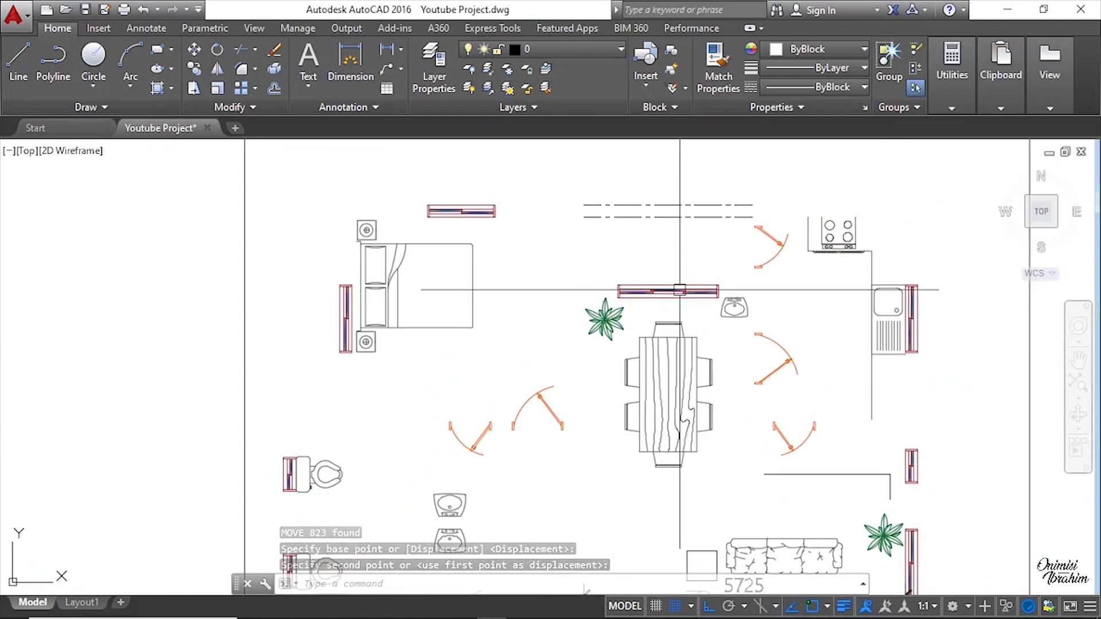
scroll(702, 353, "up", 4)
scroll(725, 401, "down", 4)
middle_click_drag(238, 325, 466, 359)
scroll(213, 290, "up", 4)
scroll(553, 318, "down", 2)
scroll(573, 333, "down", 2)
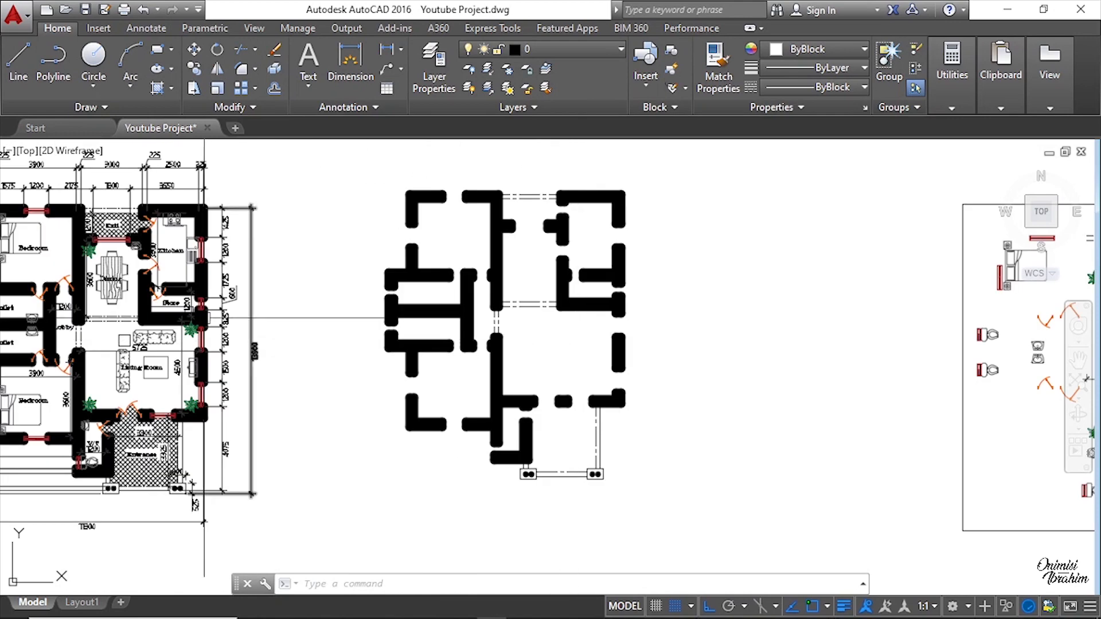
scroll(179, 318, "up", 2)
scroll(545, 292, "up", 4)
scroll(481, 281, "down", 3)
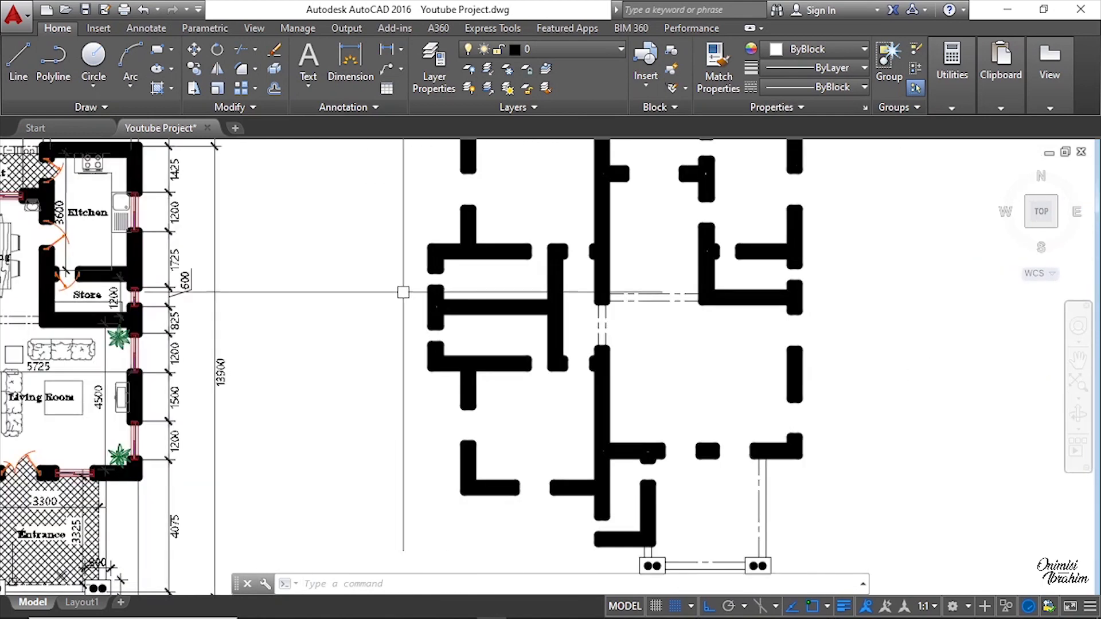
scroll(424, 252, "up", 5)
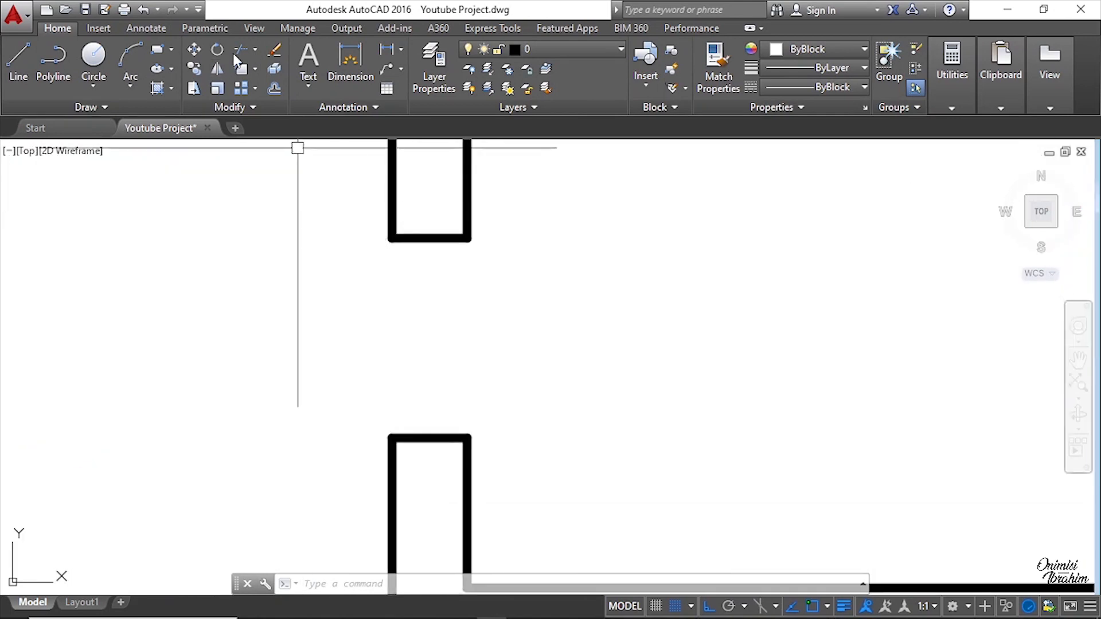
Step: Preview a linear dimension across the wall opening to gauge its width, then cancel it
left_click(386, 50)
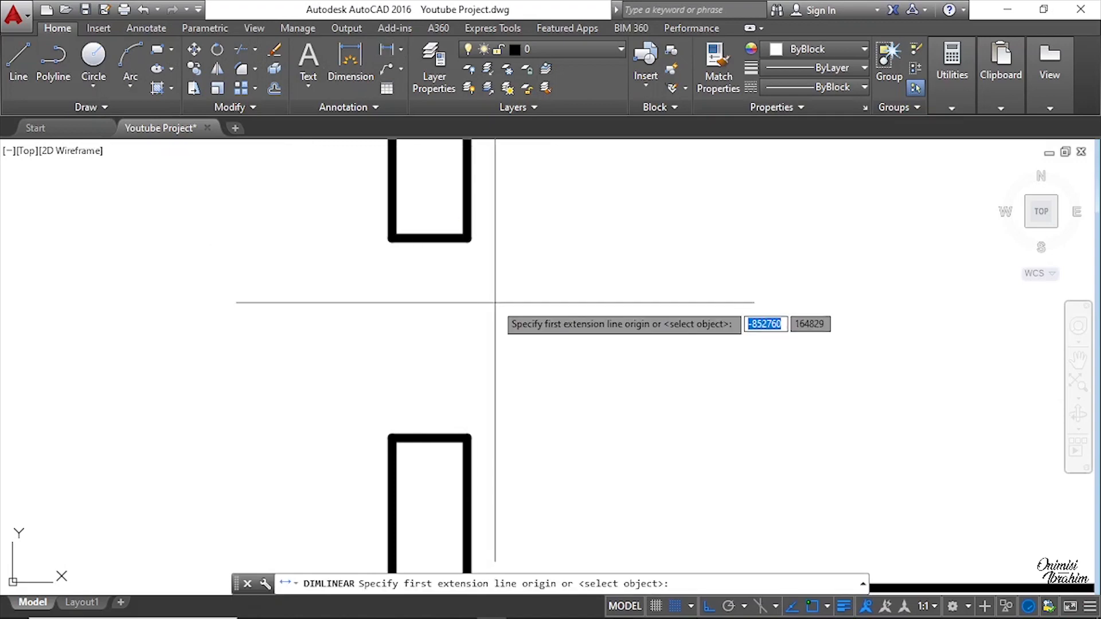
left_click(428, 238)
left_click(419, 438)
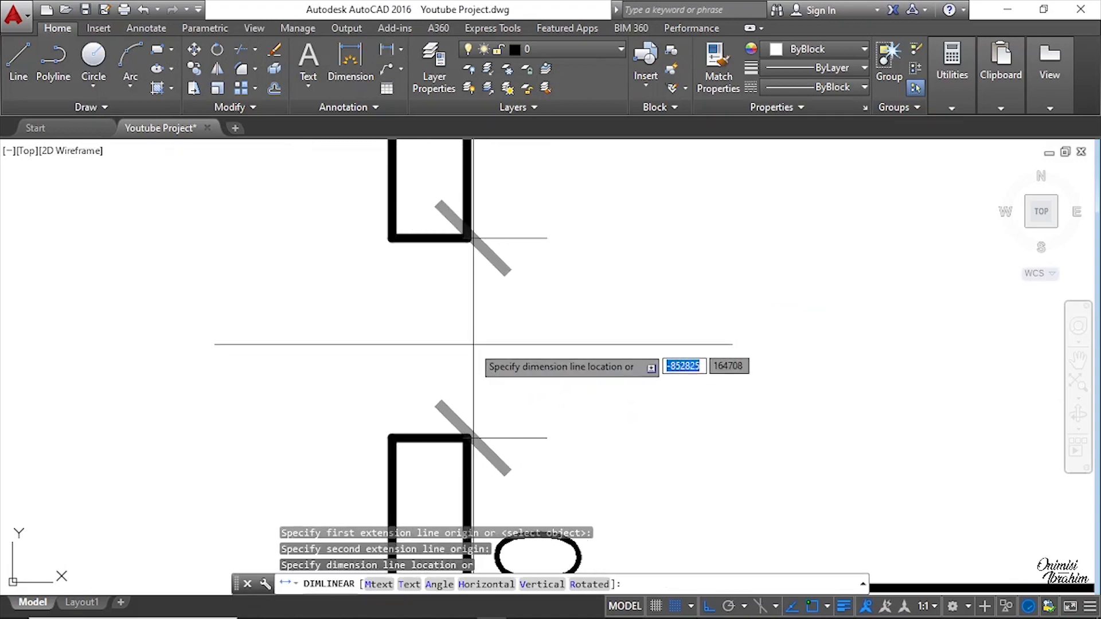
scroll(467, 361, "down", 5)
scroll(431, 339, "up", 5)
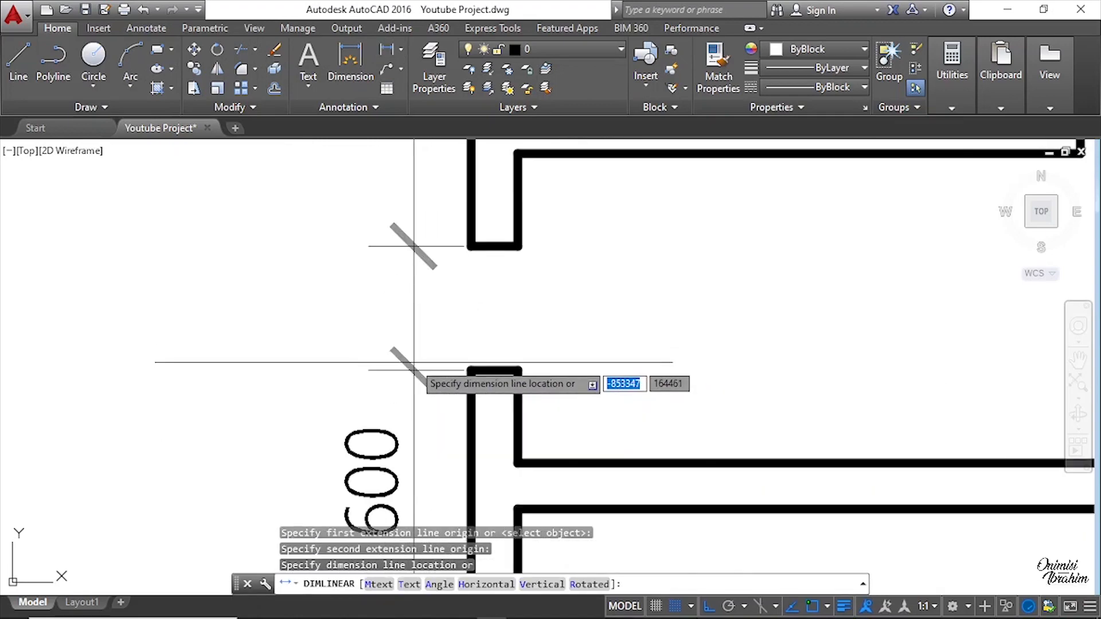
key("Escape")
Step: Preview a linear dimension across the wall end to gauge its thickness, then cancel it
scroll(446, 311, "down", 2)
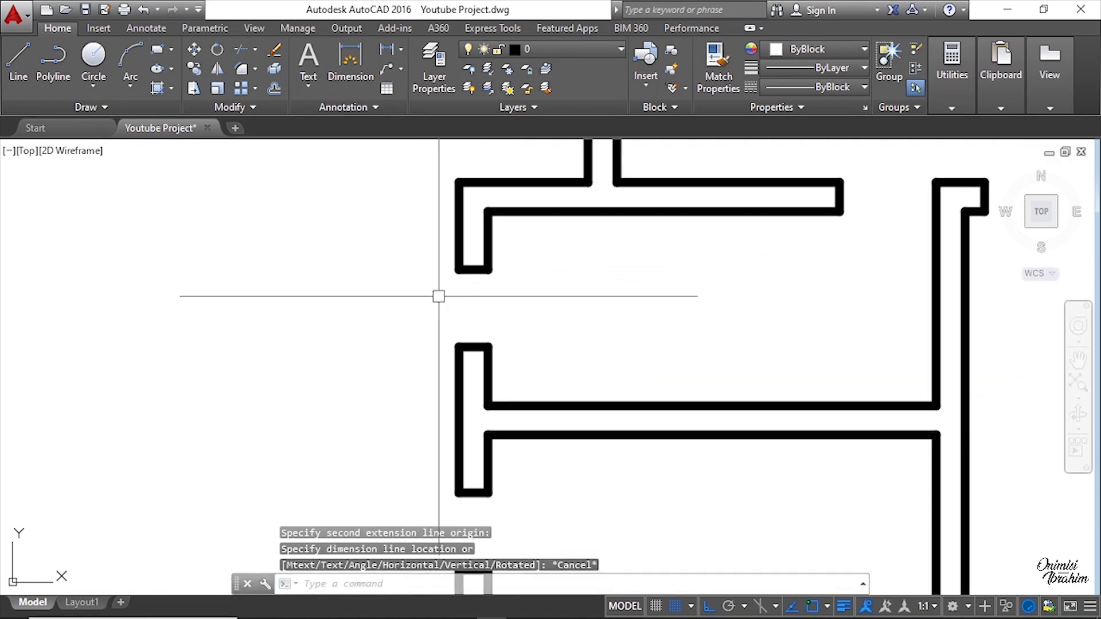
scroll(472, 288, "up", 4)
key("space")
left_click(435, 240)
left_click(498, 241)
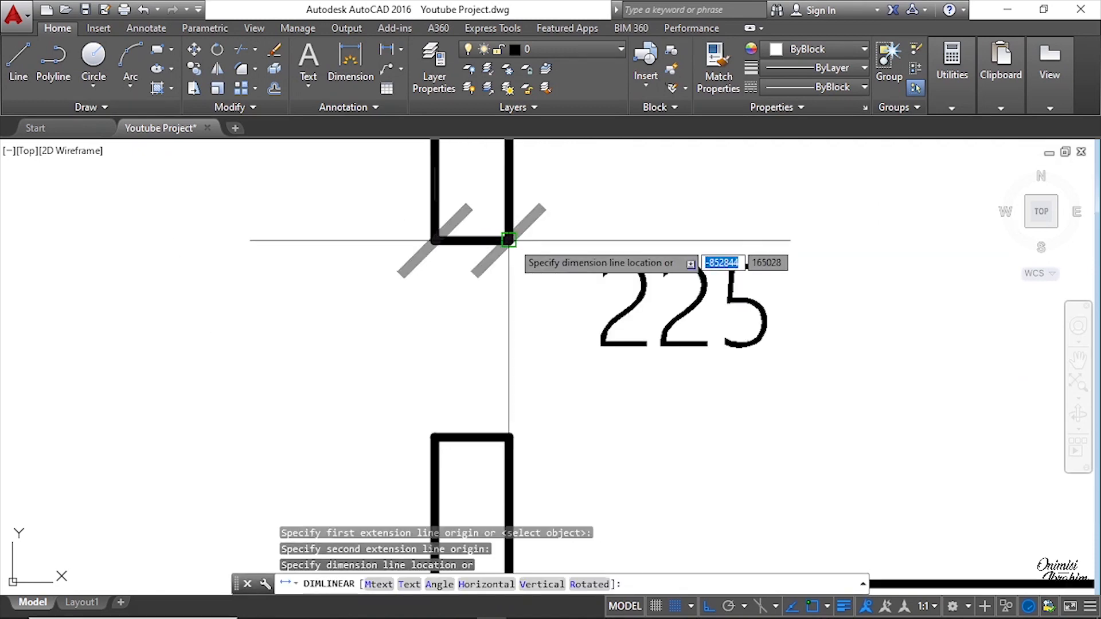
key("Escape")
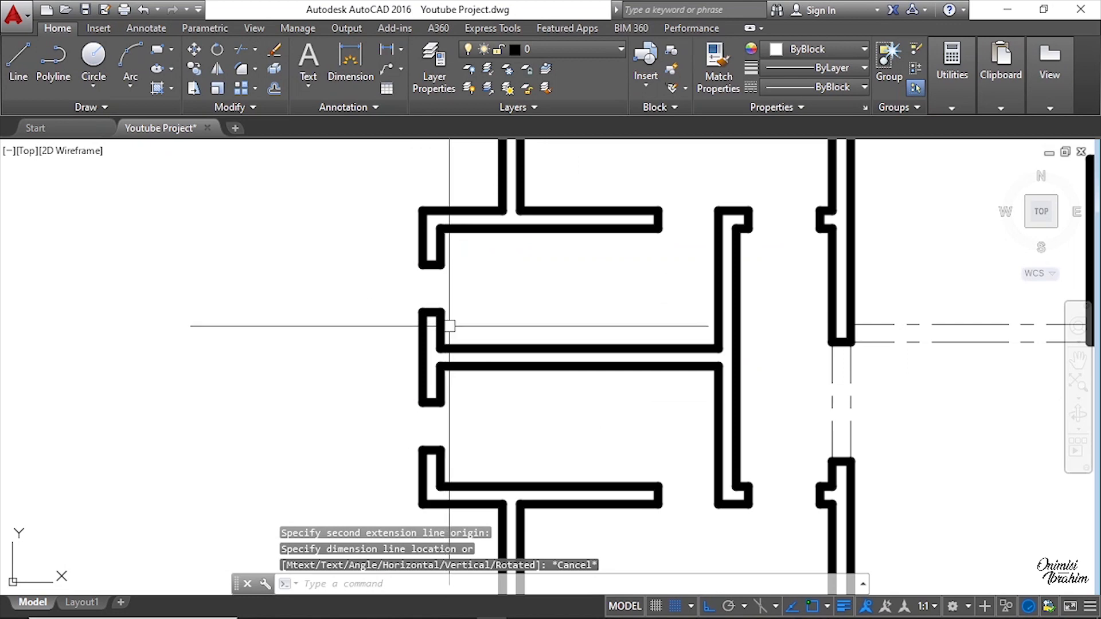
Step: Inspect the toilet fixtures in the furniture layout against the wall plan
scroll(426, 353, "down", 5)
middle_click_drag(668, 352, 344, 344)
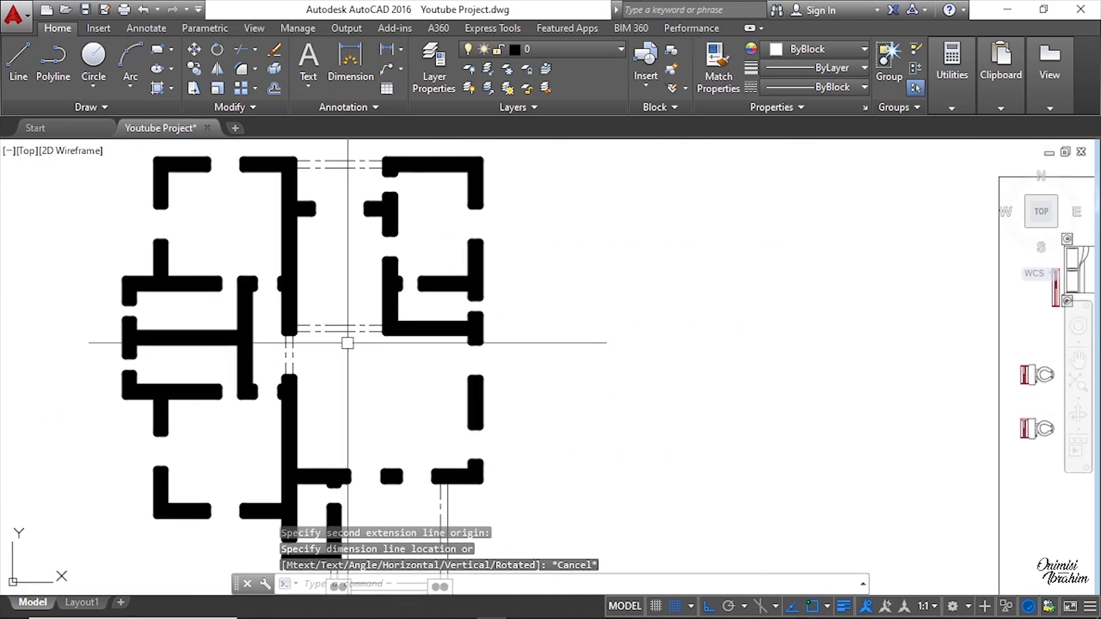
scroll(413, 355, "down", 2)
scroll(710, 385, "up", 6)
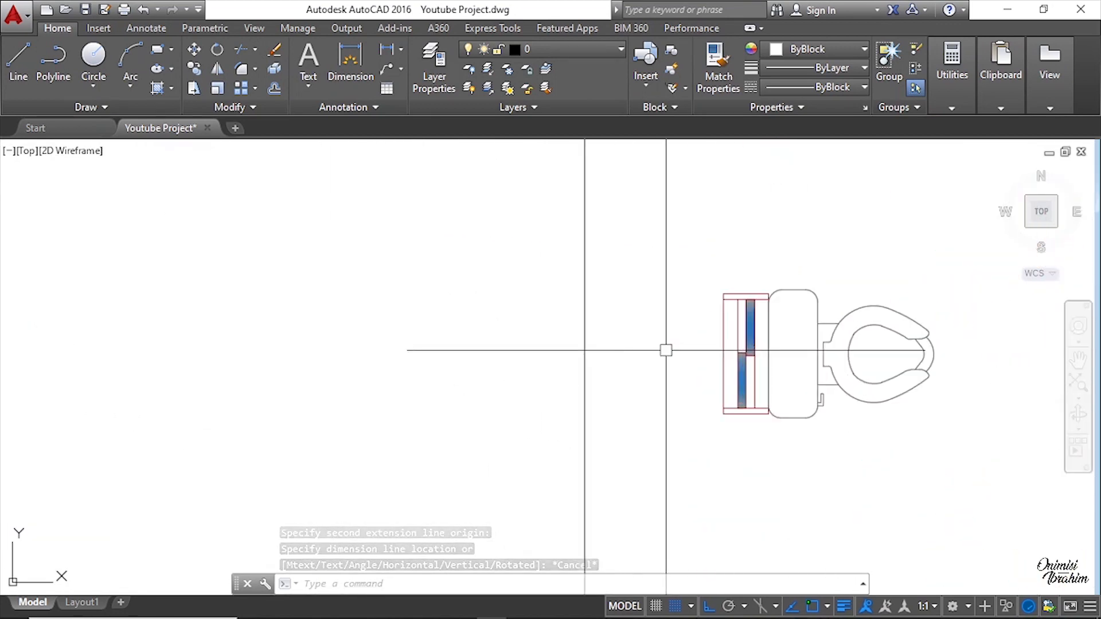
scroll(425, 366, "down", 6)
scroll(497, 368, "up", 8)
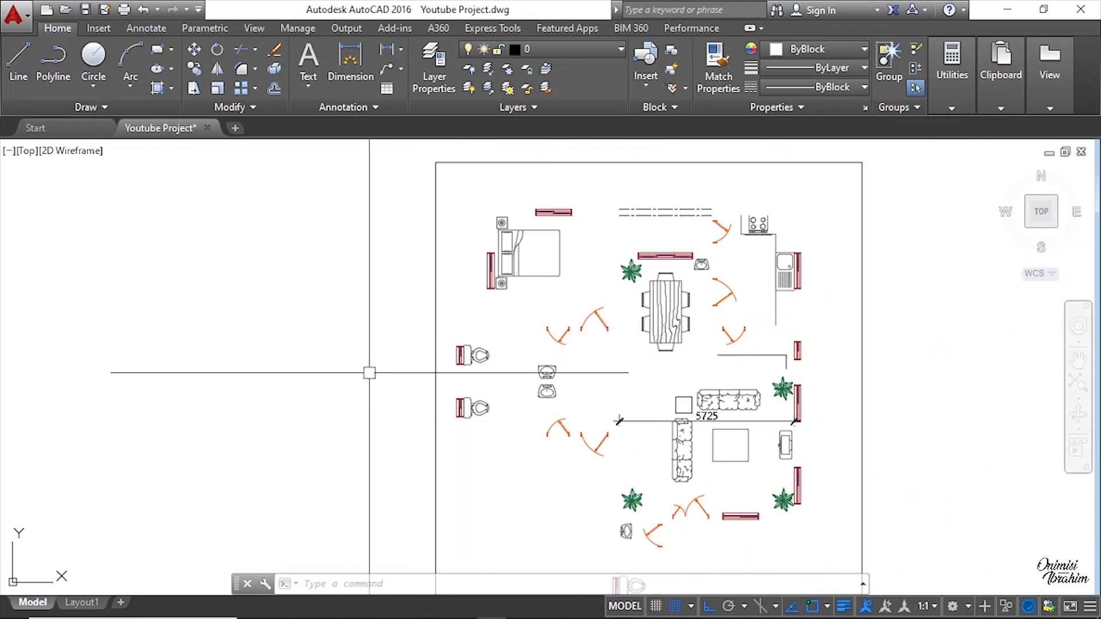
scroll(513, 317, "down", 5)
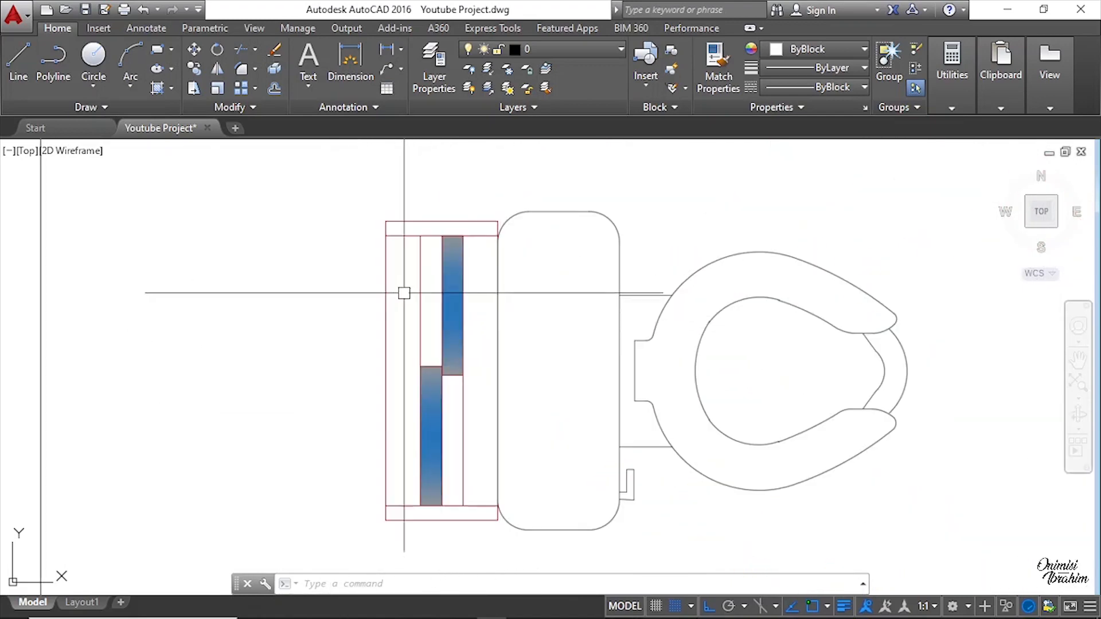
middle_click_drag(445, 316, 477, 311)
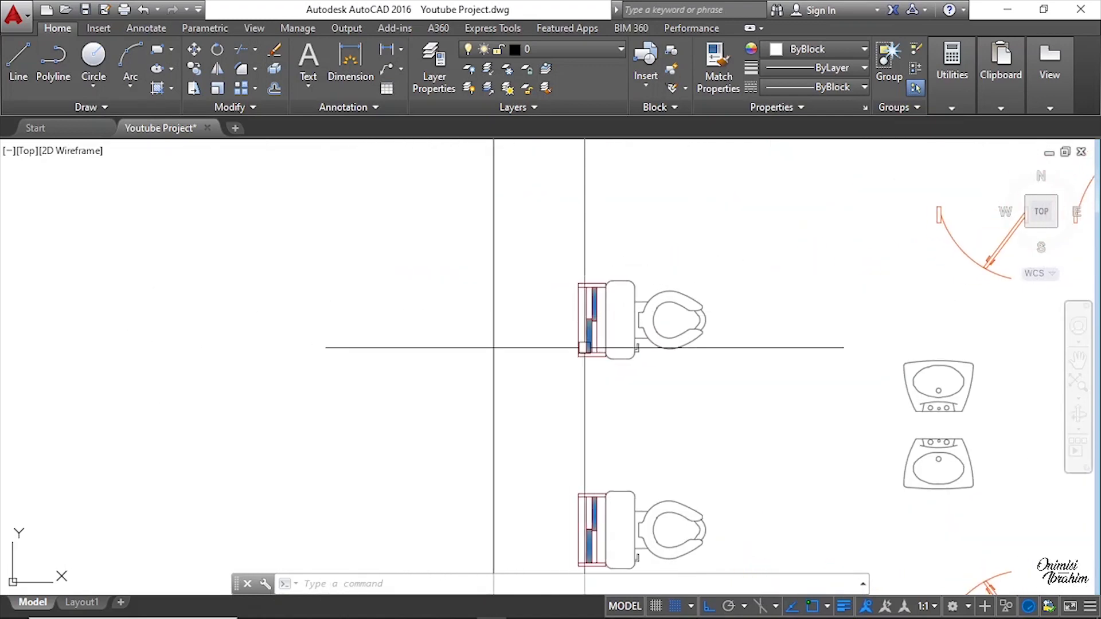
middle_click_drag(588, 517, 597, 347)
scroll(590, 371, "up", 4)
scroll(587, 334, "down", 8)
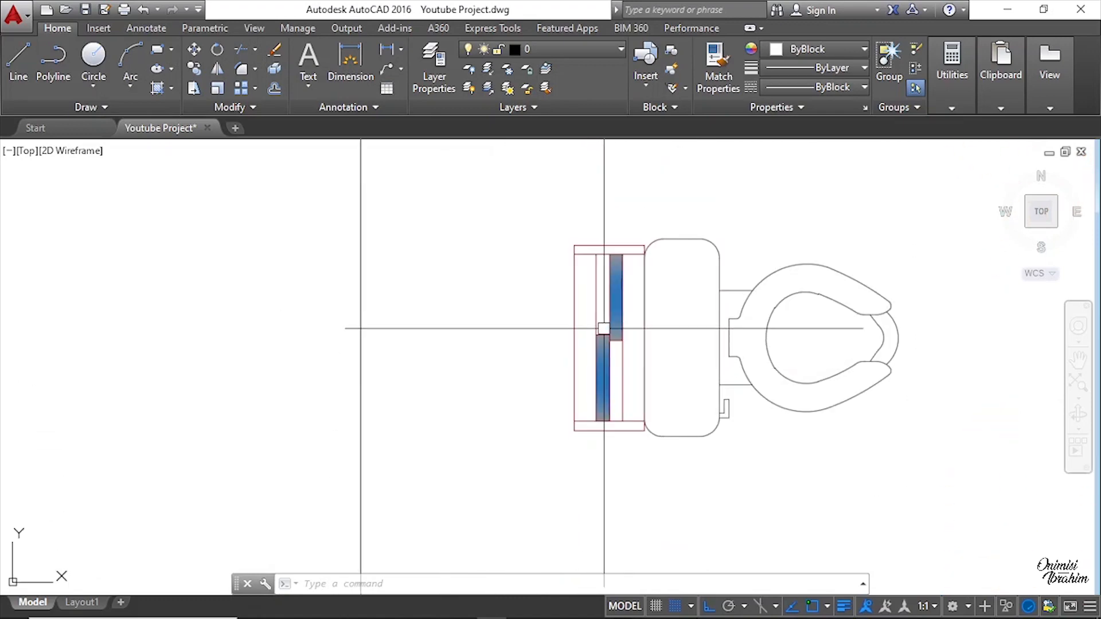
scroll(602, 327, "up", 10)
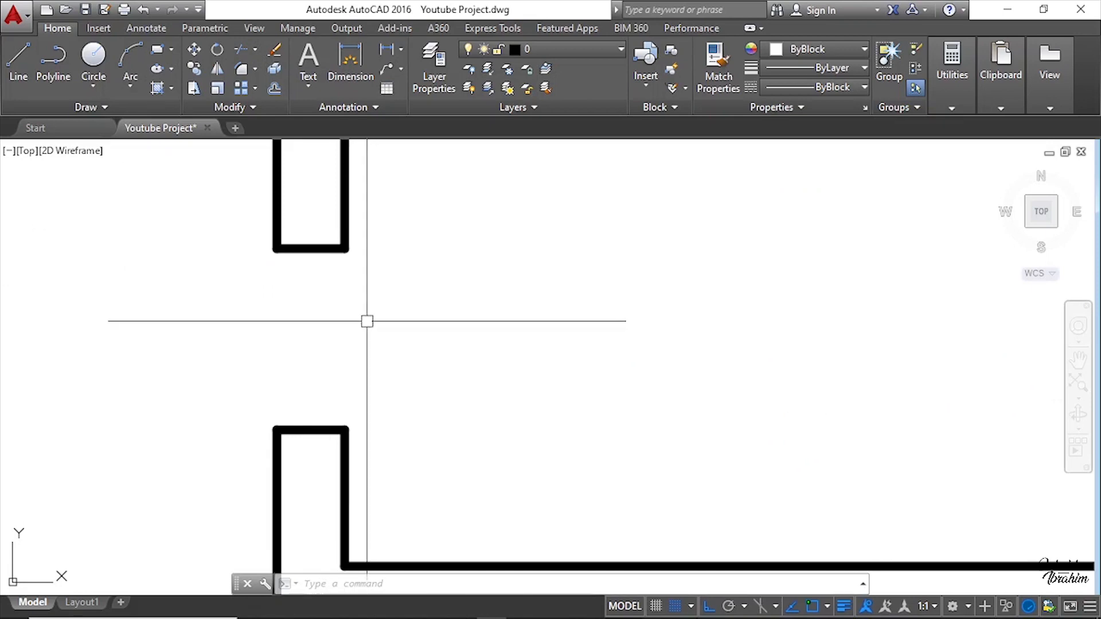
scroll(319, 310, "down", 6)
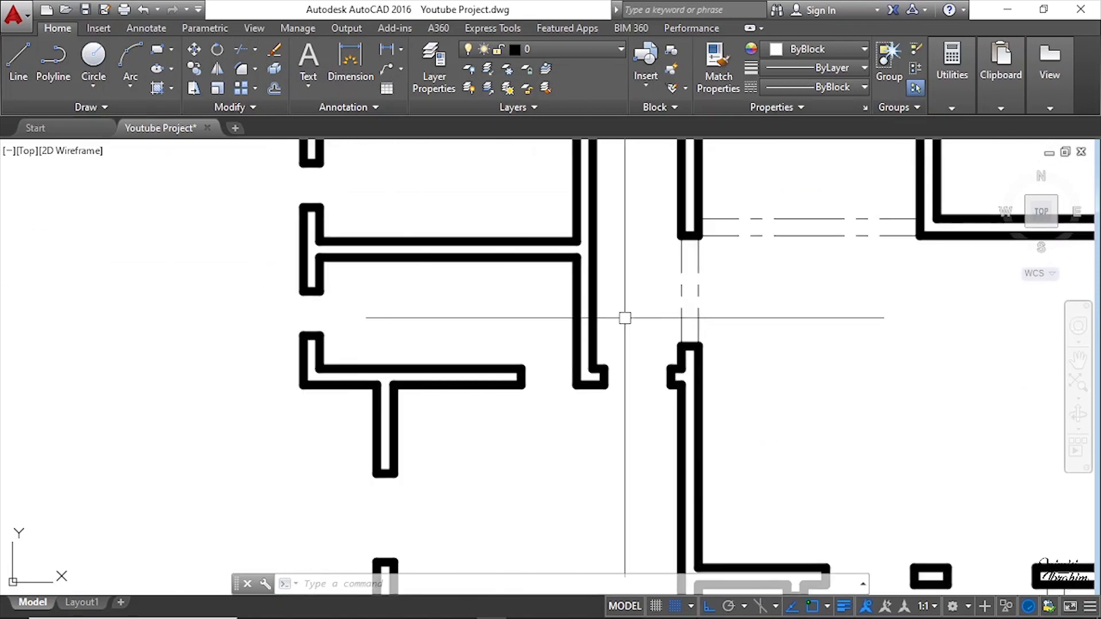
middle_click_drag(756, 330, 283, 324)
scroll(273, 332, "down", 2)
middle_click_drag(584, 350, 294, 349)
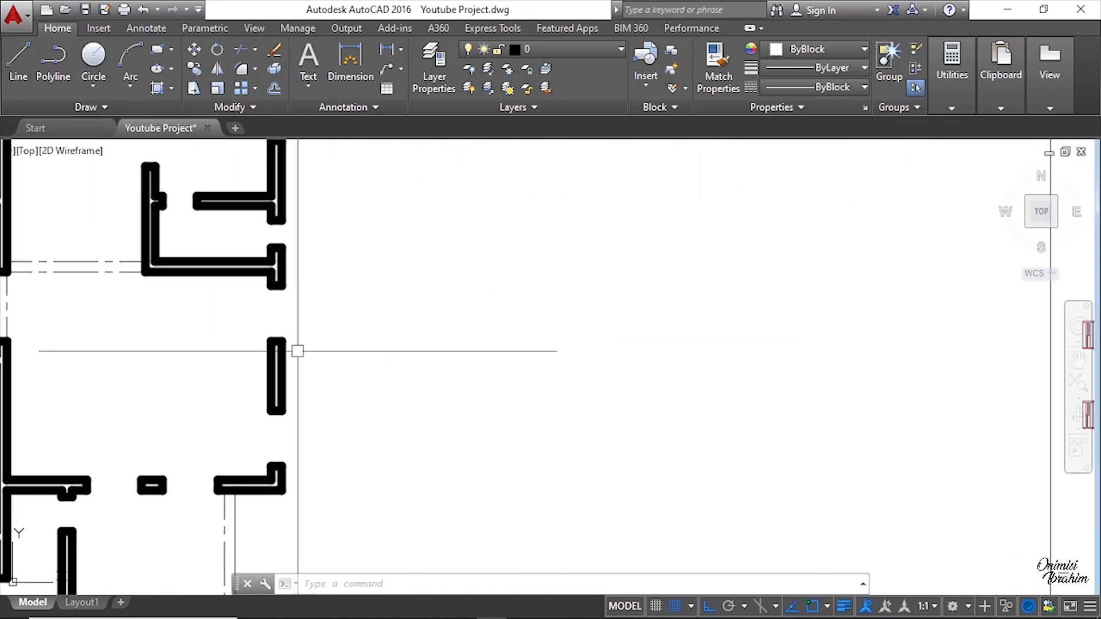
scroll(295, 349, "down", 2)
middle_click_drag(798, 367, 643, 356)
scroll(692, 202, "up", 2)
Step: Copy the toilet-room window from the furniture layout into a wall opening on the west side of the new floor plan, snapping its corner endpoint
scroll(614, 398, "up", 4)
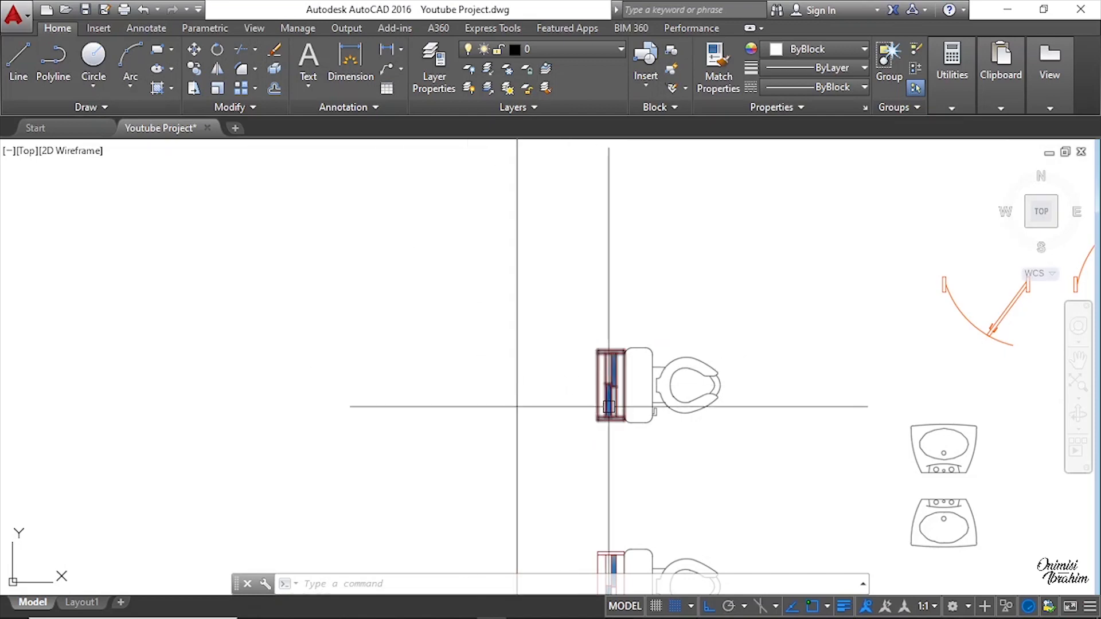
scroll(609, 406, "up", 4)
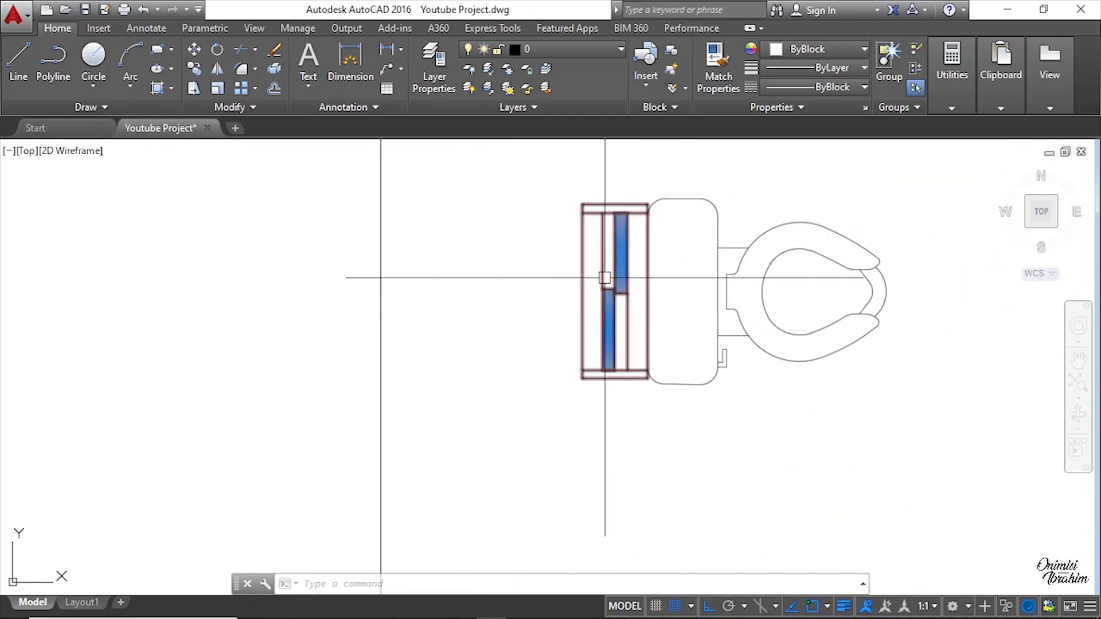
left_click(604, 278)
scroll(578, 209, "up", 2)
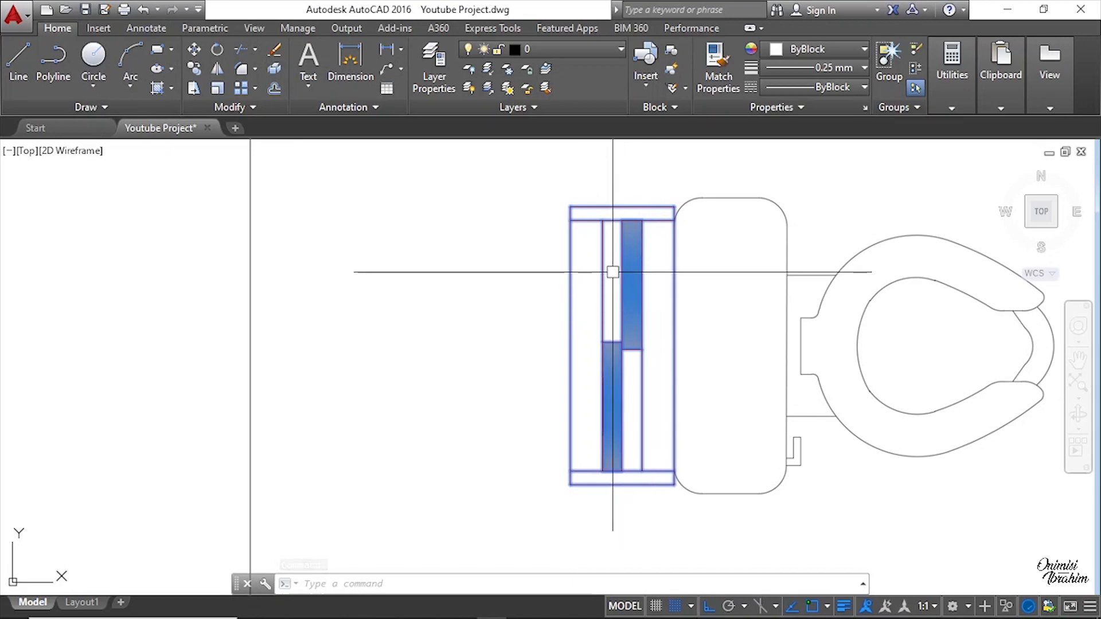
left_click(195, 70)
scroll(568, 177, "up", 5)
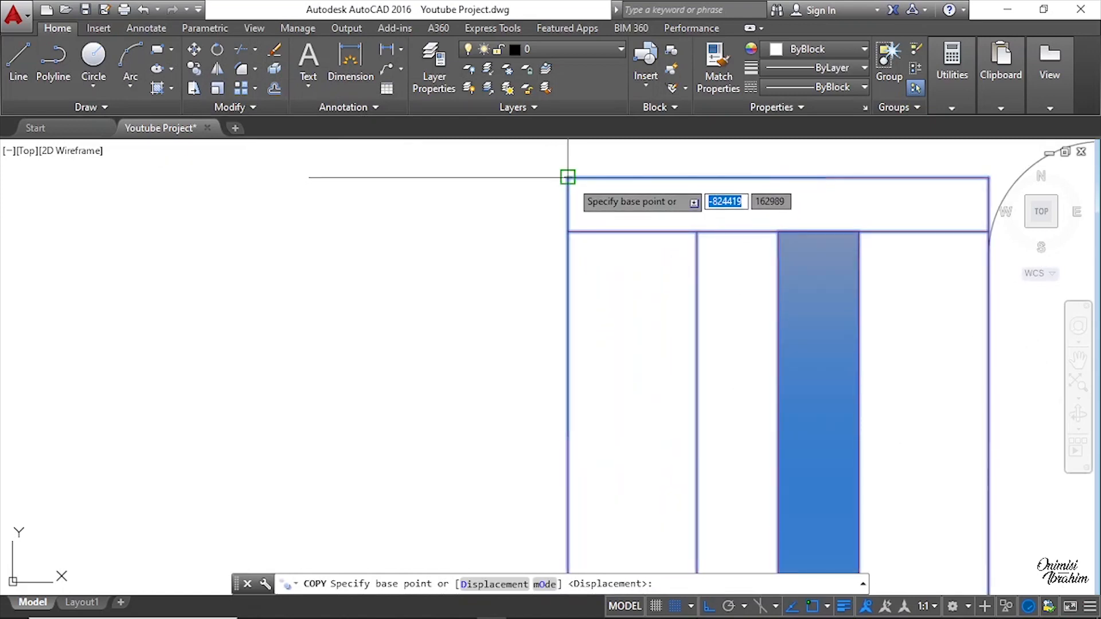
scroll(567, 177, "down", 8)
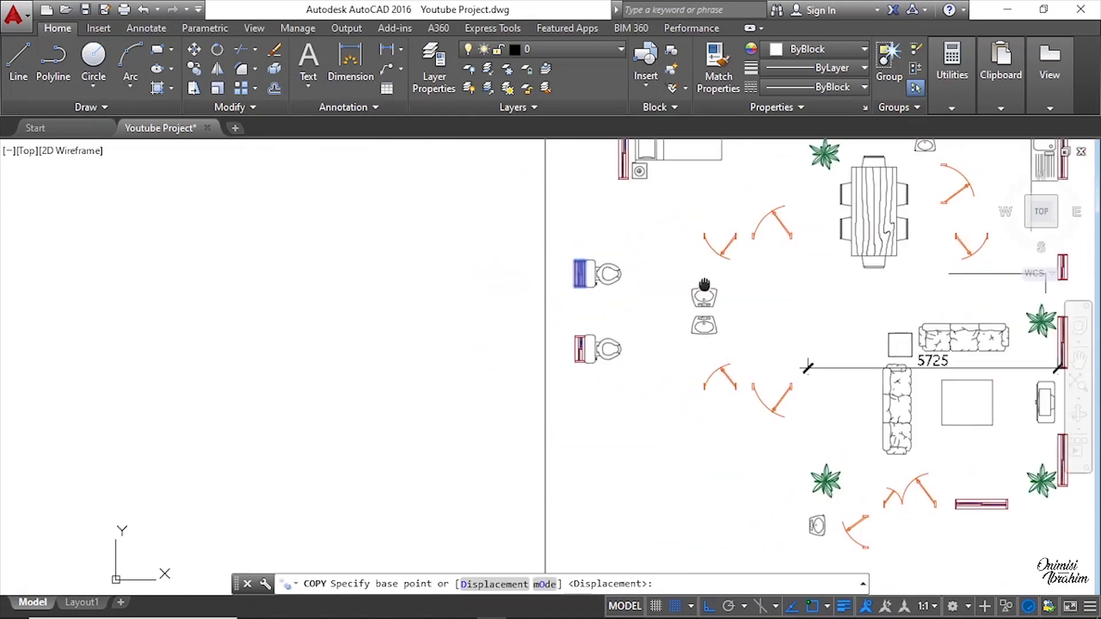
scroll(103, 246, "up", 6)
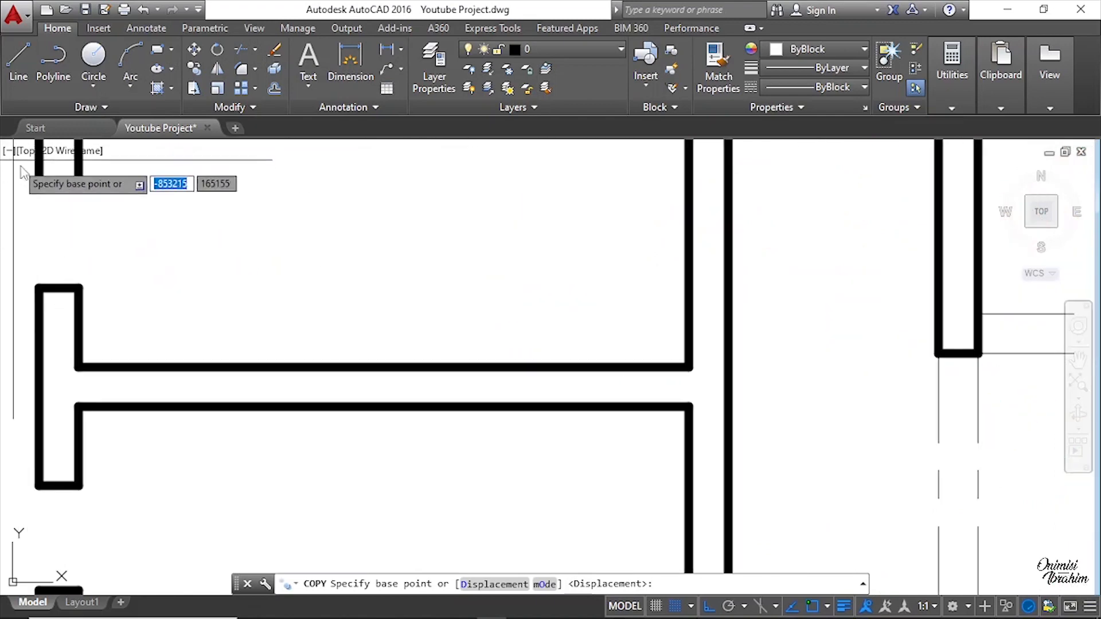
scroll(31, 180, "down", 6)
middle_click_drag(673, 266, 216, 292)
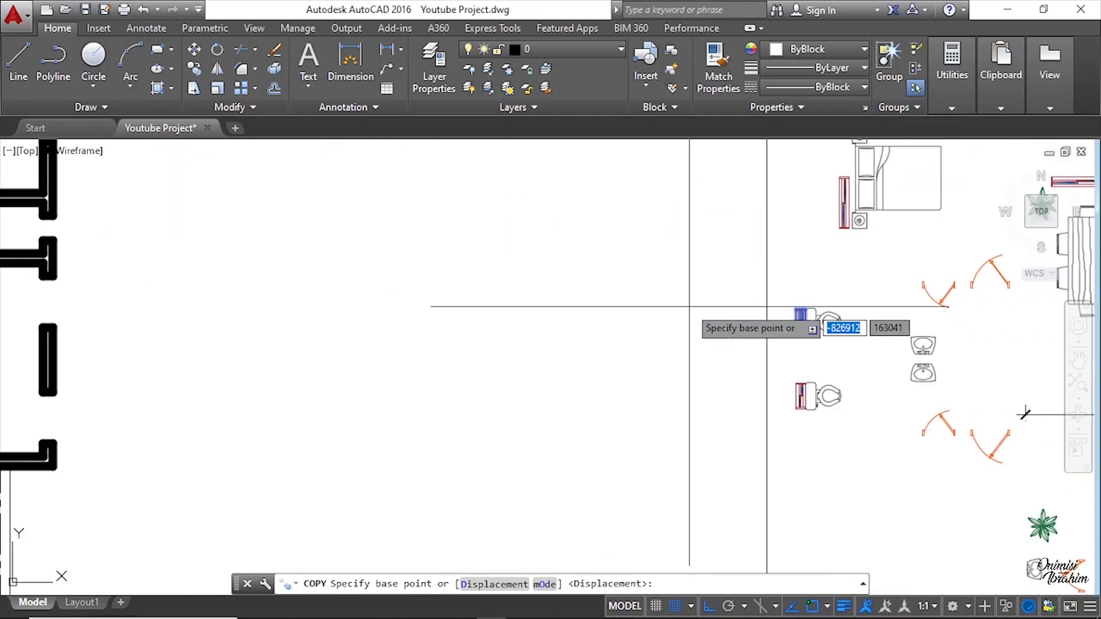
scroll(792, 308, "up", 4)
scroll(792, 308, "up", 5)
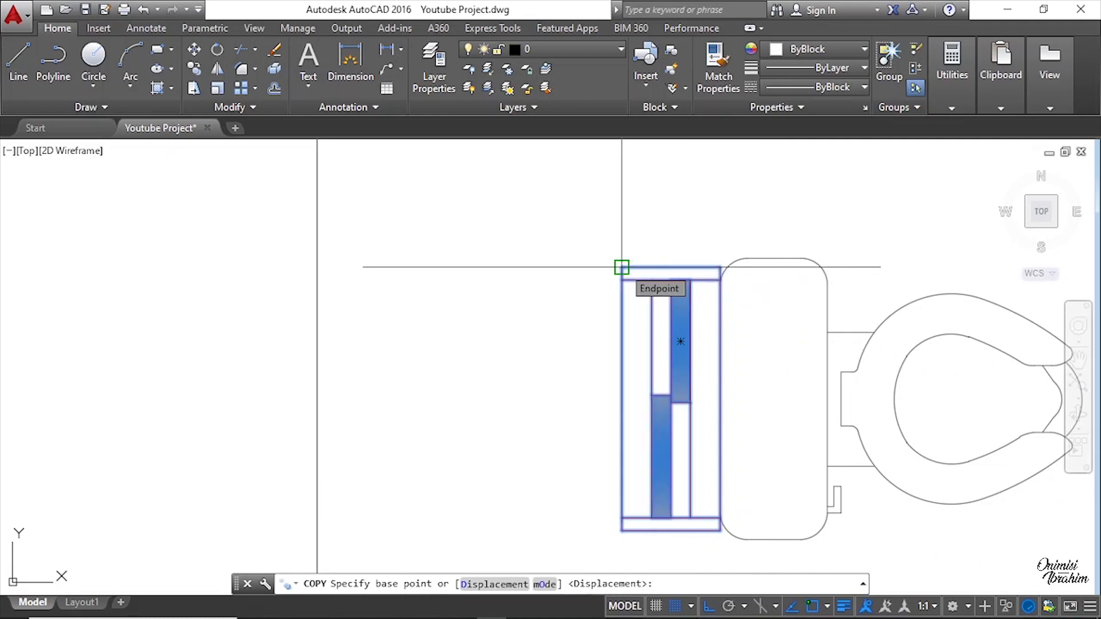
scroll(621, 267, "up", 4)
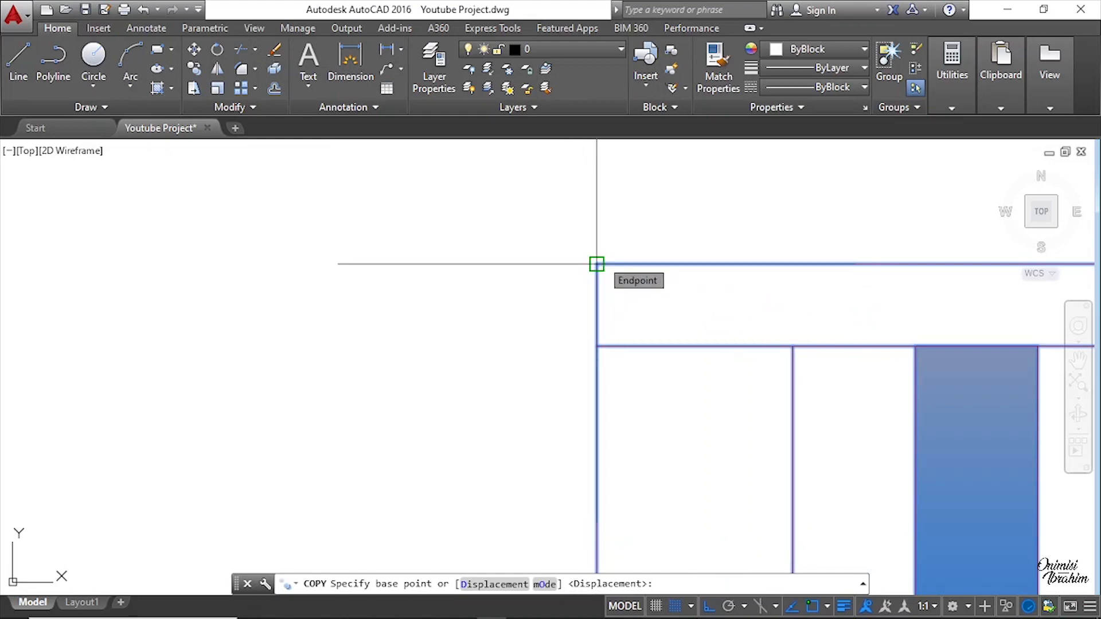
left_click(596, 264)
scroll(594, 260, "down", 5)
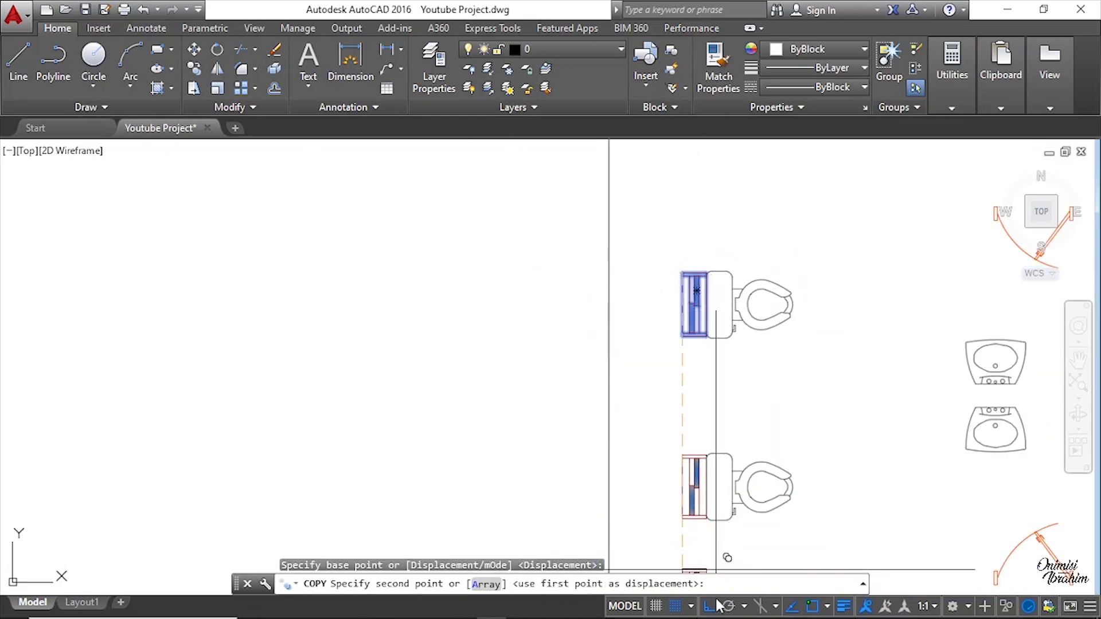
scroll(468, 247, "down", 3)
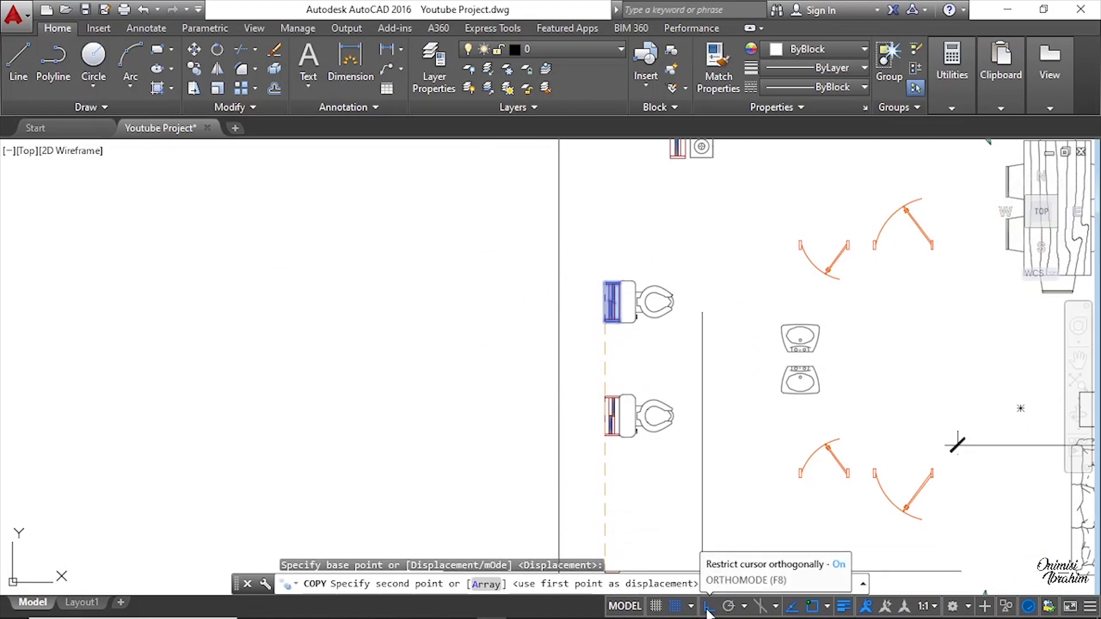
middle_click_drag(446, 208, 589, 338)
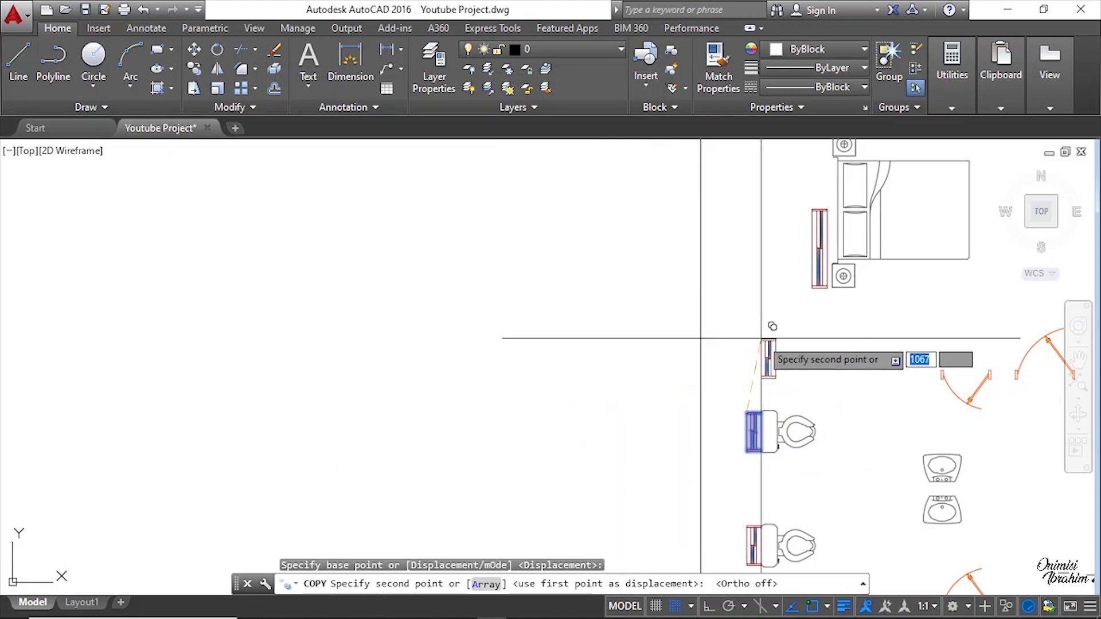
scroll(768, 319, "down", 5)
scroll(442, 319, "up", 4)
scroll(510, 301, "down", 3)
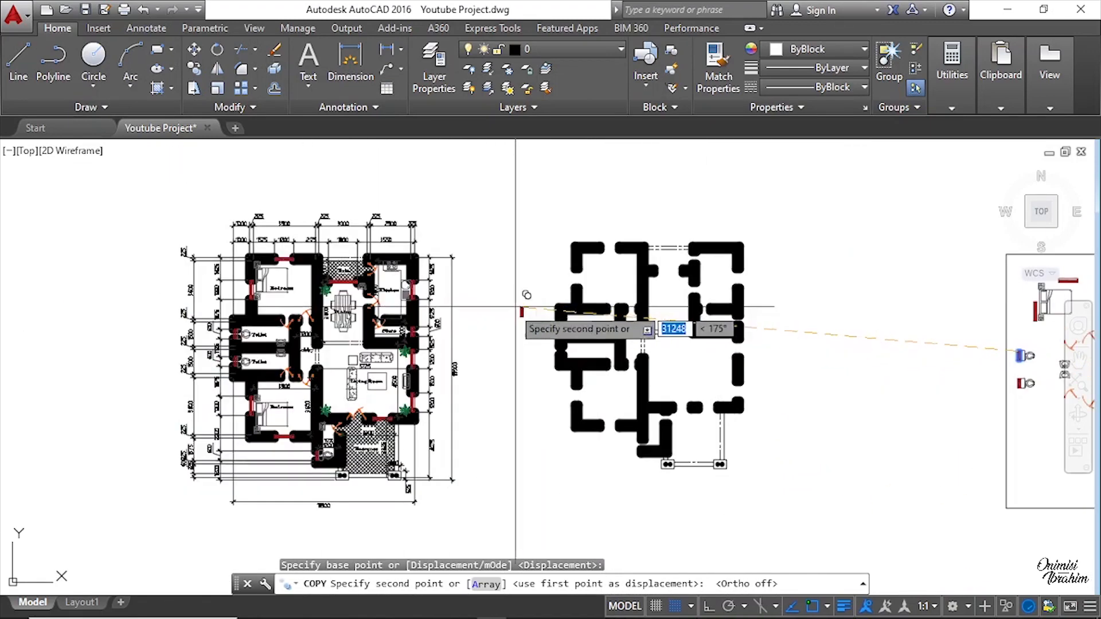
scroll(611, 349, "up", 5)
scroll(405, 184, "up", 5)
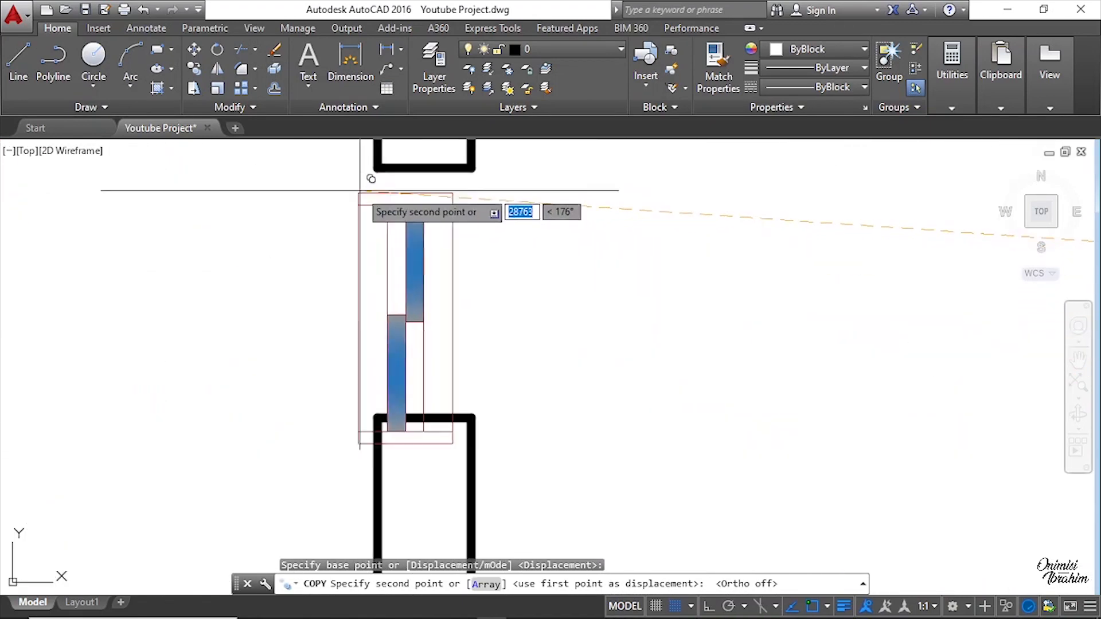
left_click(377, 165)
Step: Place a second copy of the window into the next wall opening, snapping to the wall end
scroll(405, 334, "down", 4)
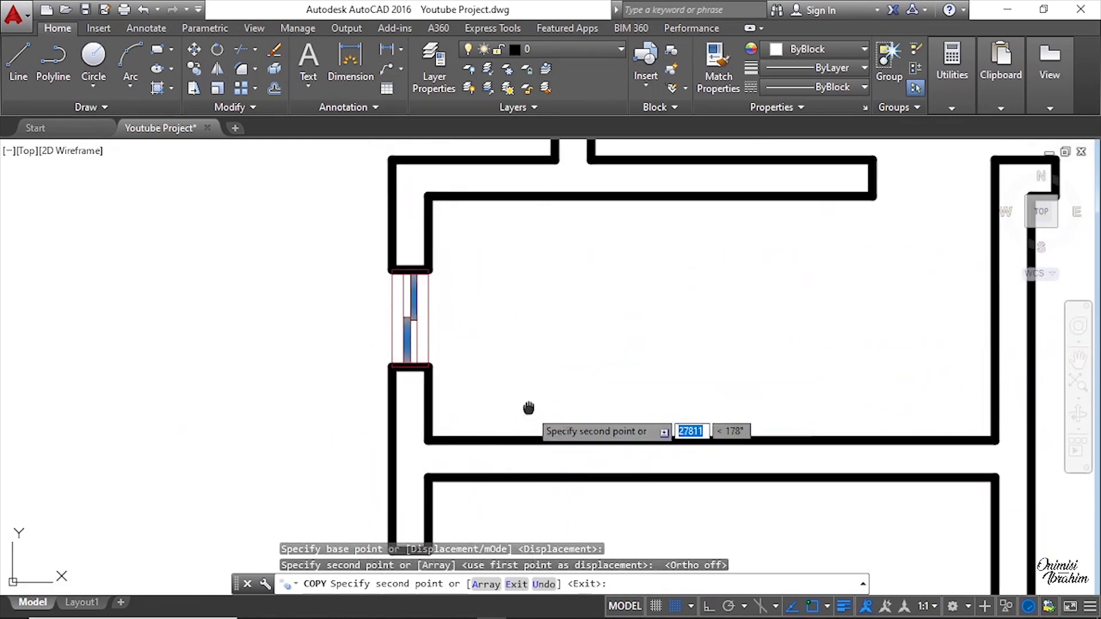
middle_click_drag(528, 408, 513, 231)
scroll(504, 342, "down", 3)
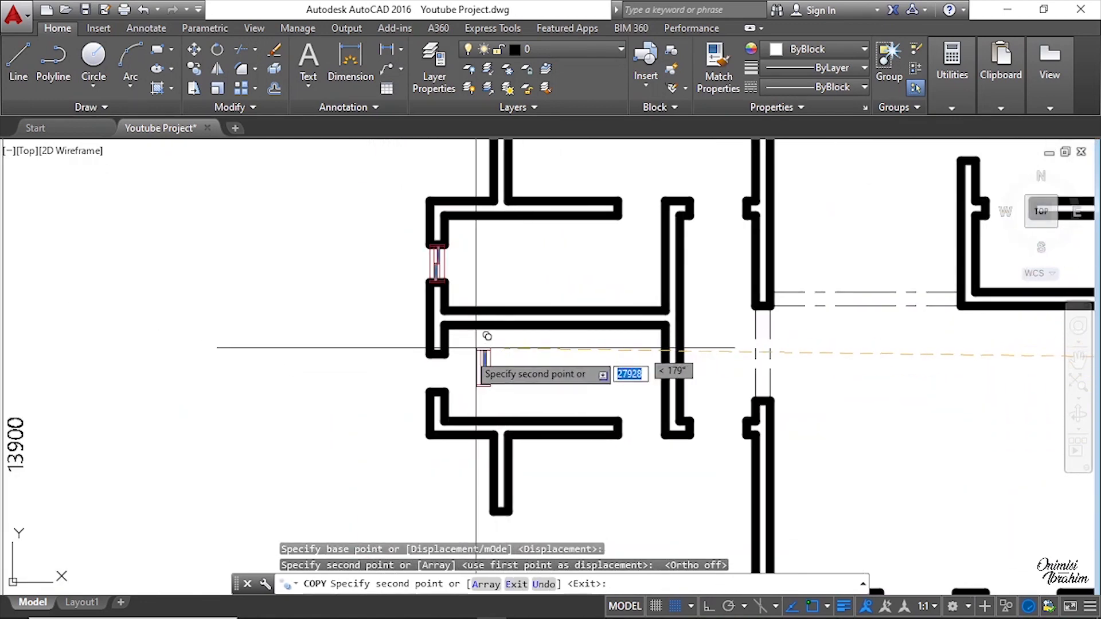
scroll(487, 335, "up", 3)
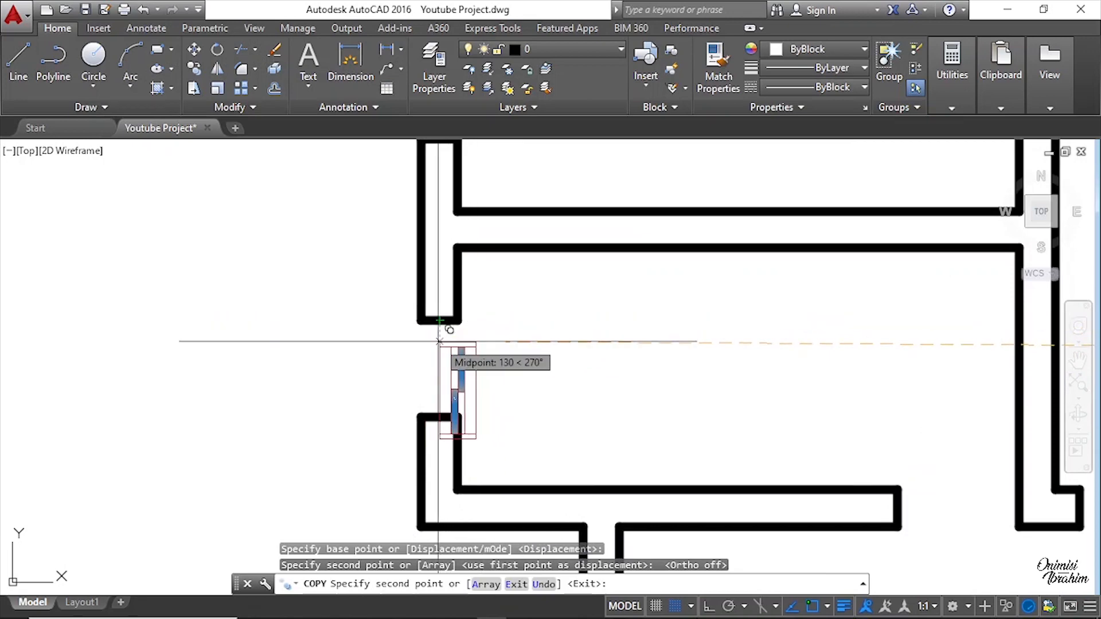
scroll(489, 306, "up", 4)
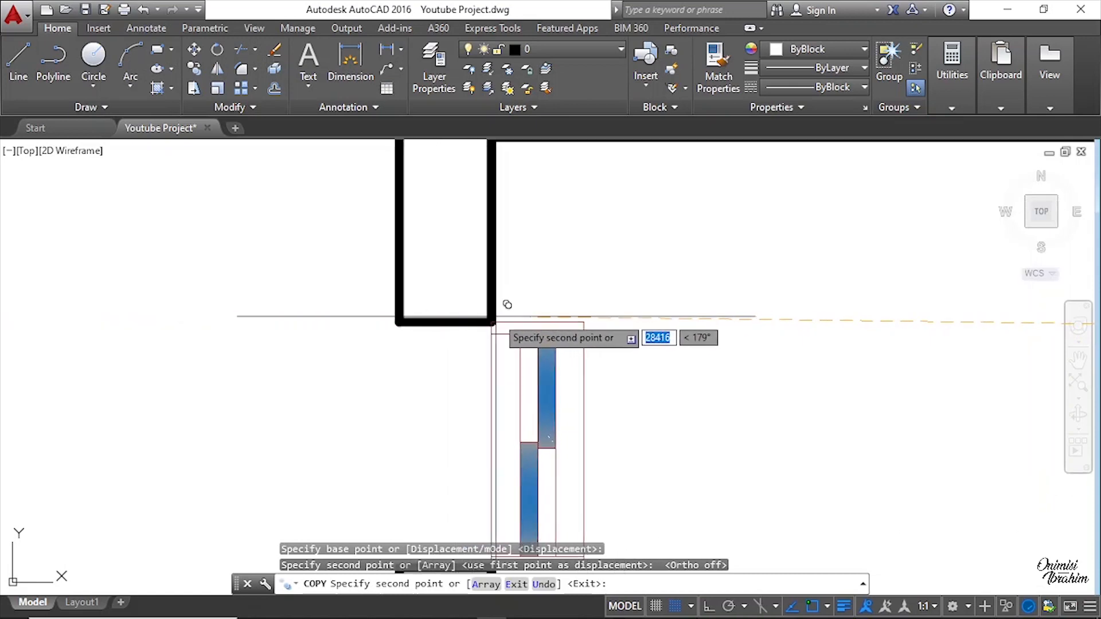
scroll(504, 313, "down", 2)
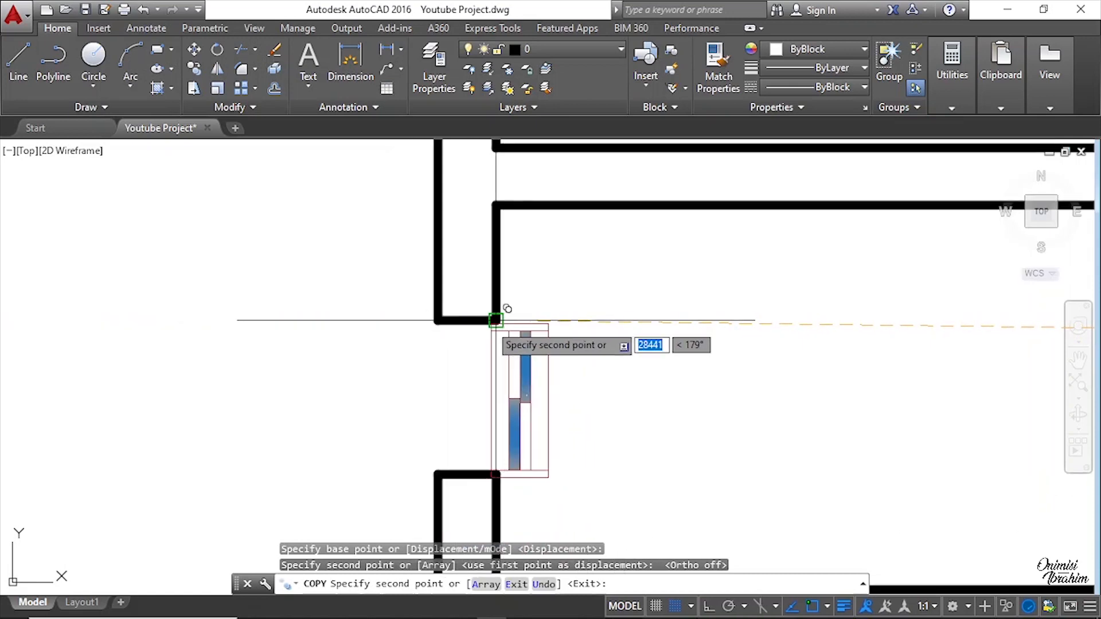
left_click(438, 319)
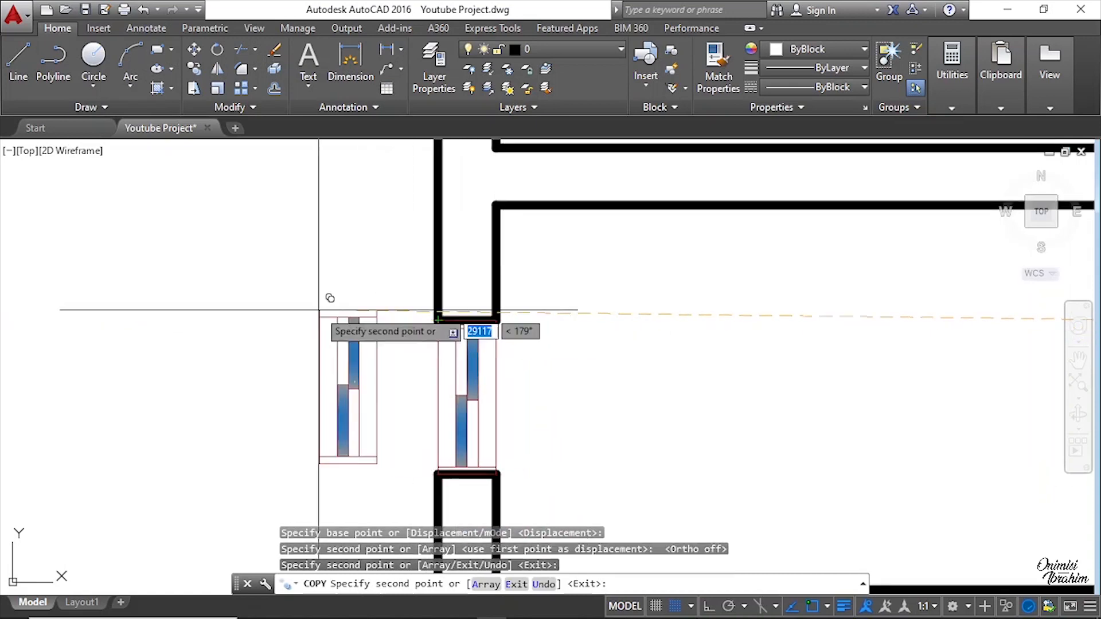
Step: Place a third copy of the window into another wall opening of the floor plan
scroll(299, 301, "down", 7)
middle_click_drag(516, 452, 504, 180)
scroll(524, 265, "up", 5)
scroll(469, 236, "up", 3)
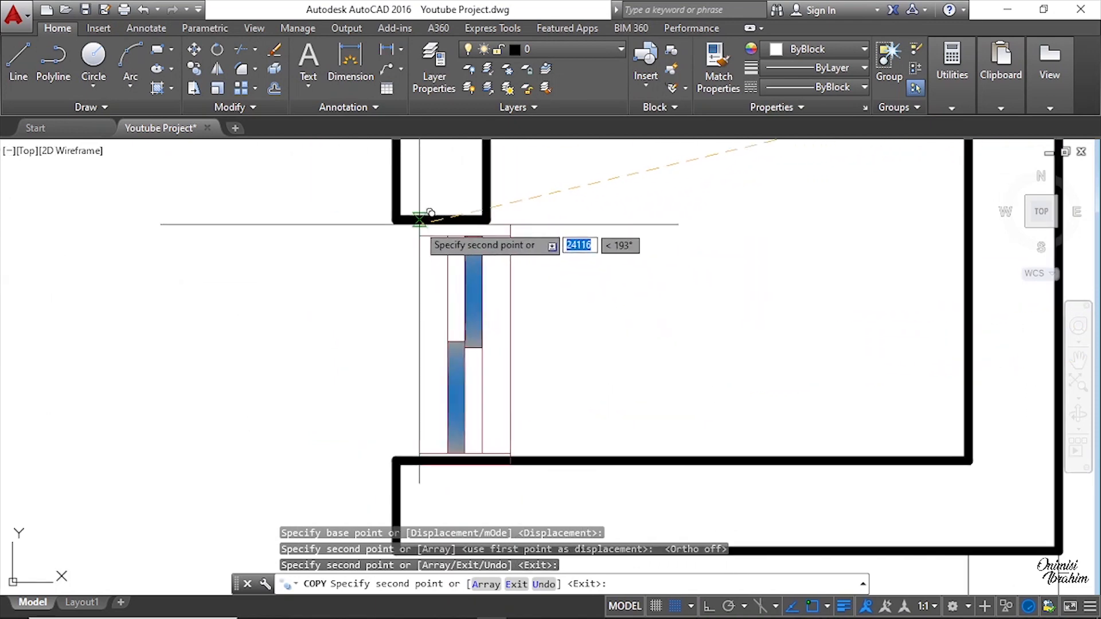
left_click(396, 219)
Step: Place a fourth copy of the window into an opening on the east side of the plan and end the Copy command
scroll(390, 338, "down", 5)
scroll(401, 381, "up", 4)
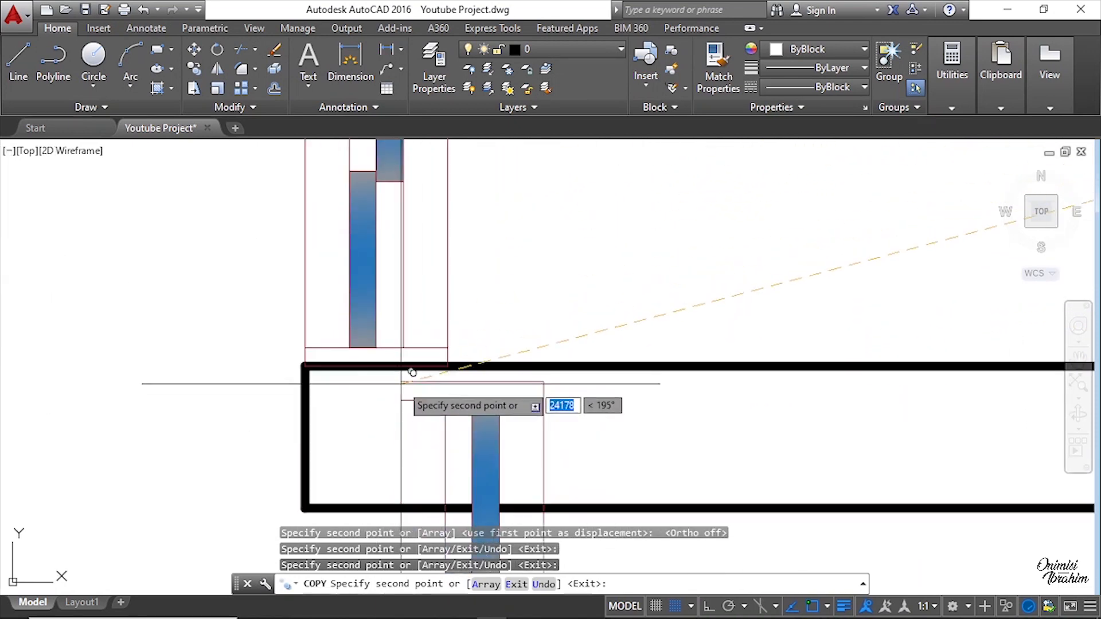
scroll(256, 296, "up", 6)
scroll(266, 284, "down", 6)
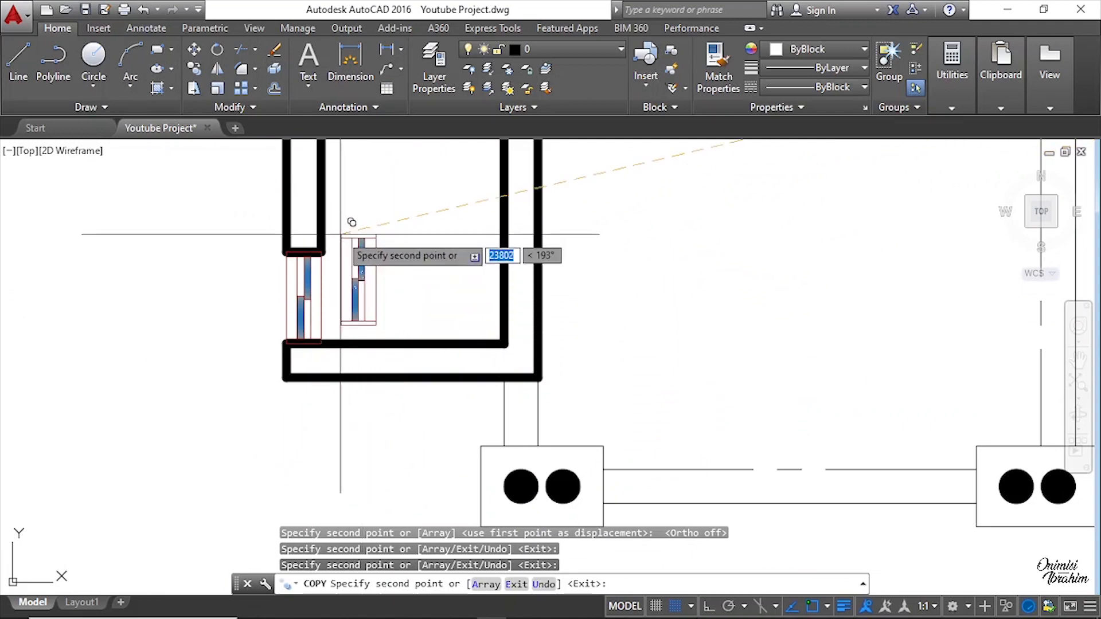
scroll(312, 345, "up", 3)
scroll(313, 344, "down", 4)
scroll(486, 373, "up", 3)
scroll(499, 221, "up", 4)
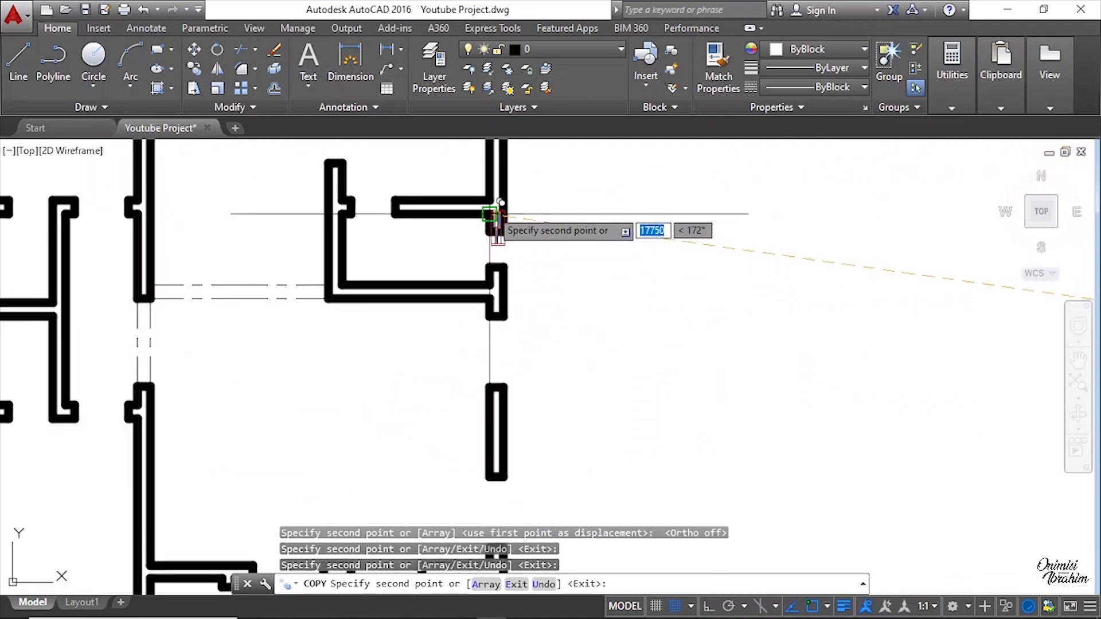
scroll(483, 235, "up", 3)
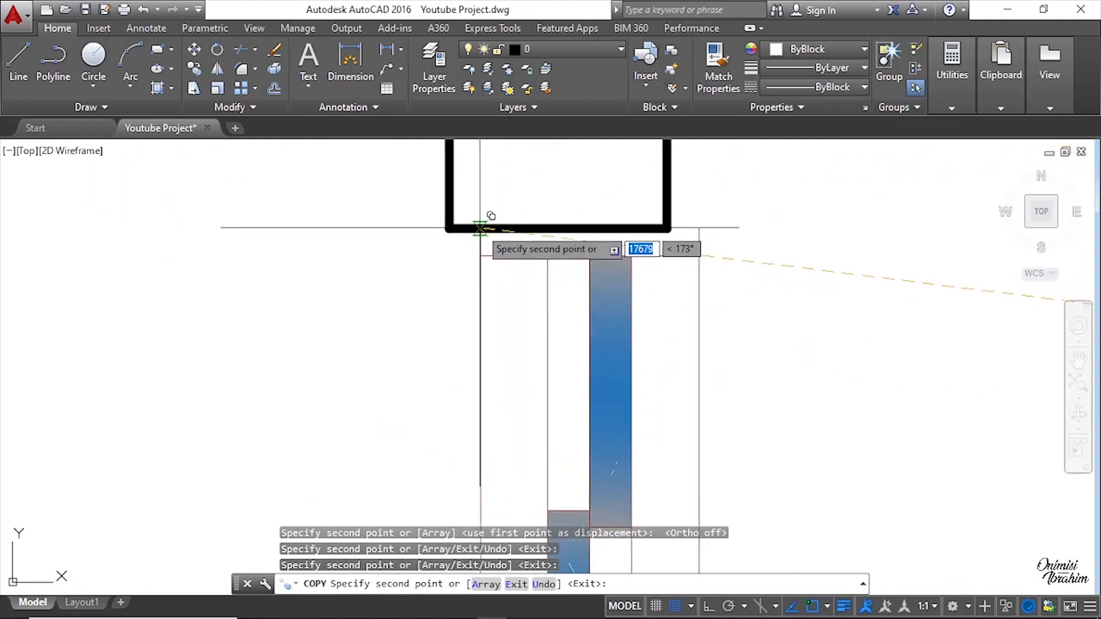
scroll(482, 228, "down", 4)
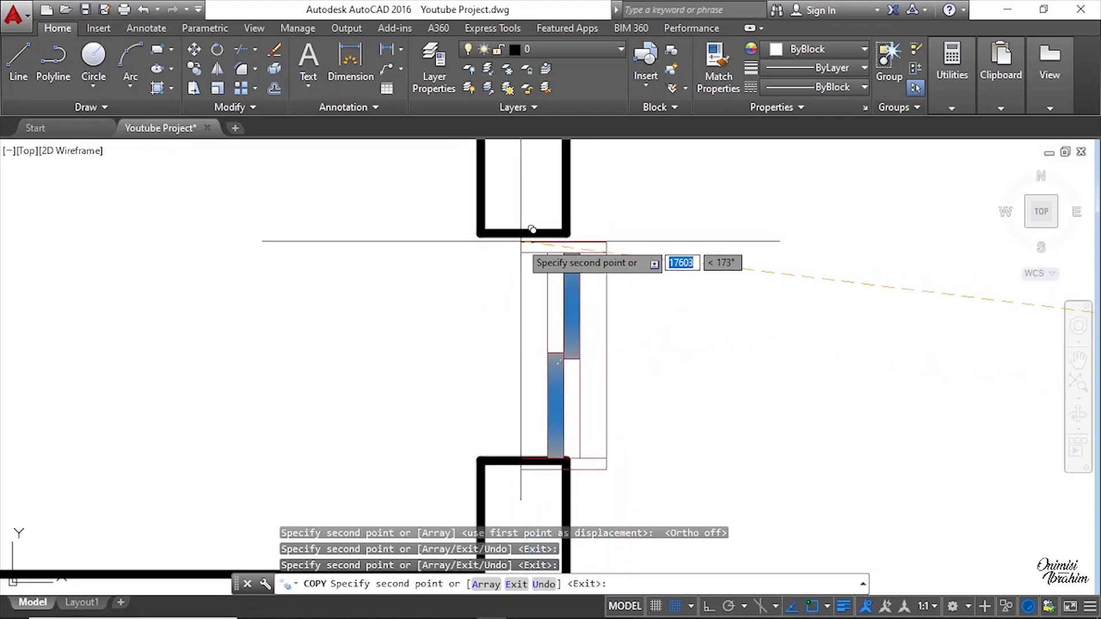
scroll(500, 220, "up", 3)
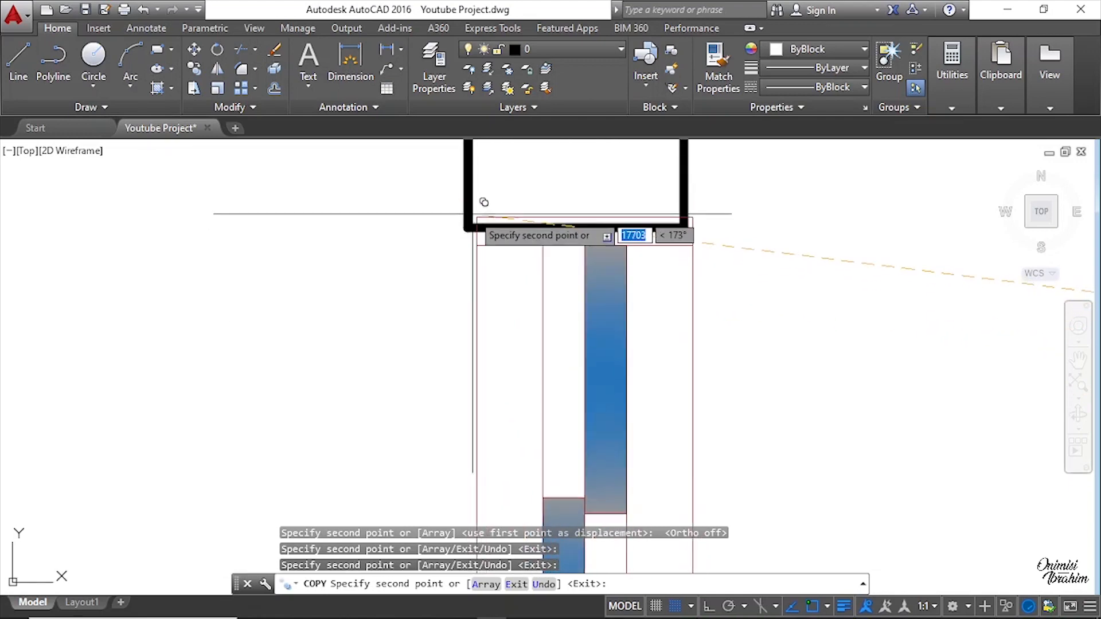
scroll(476, 201, "up", 4)
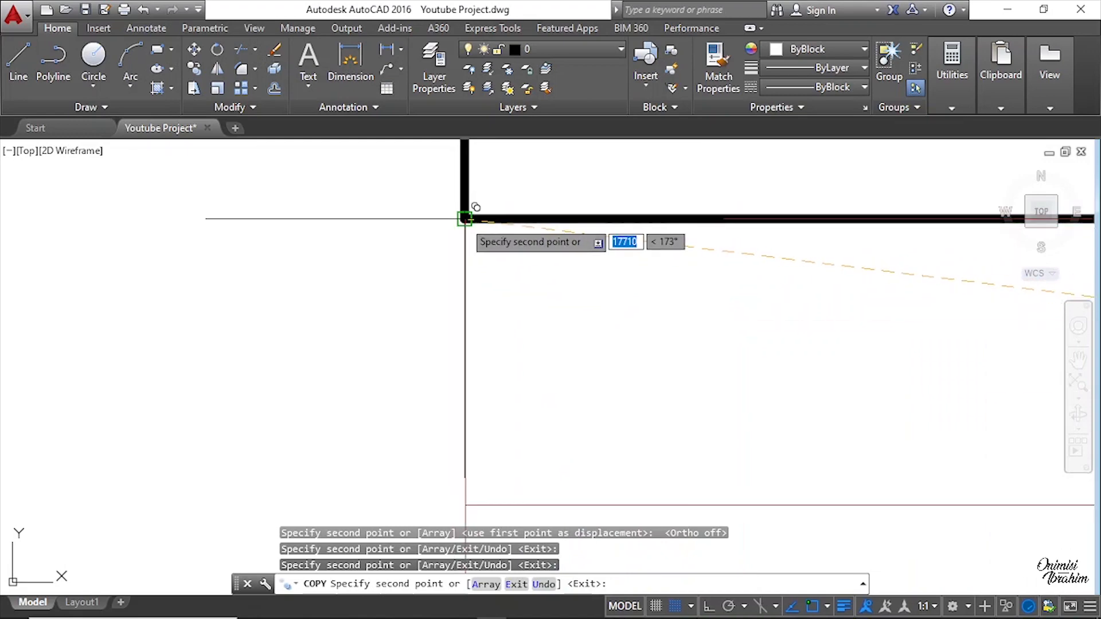
scroll(468, 223, "down", 2)
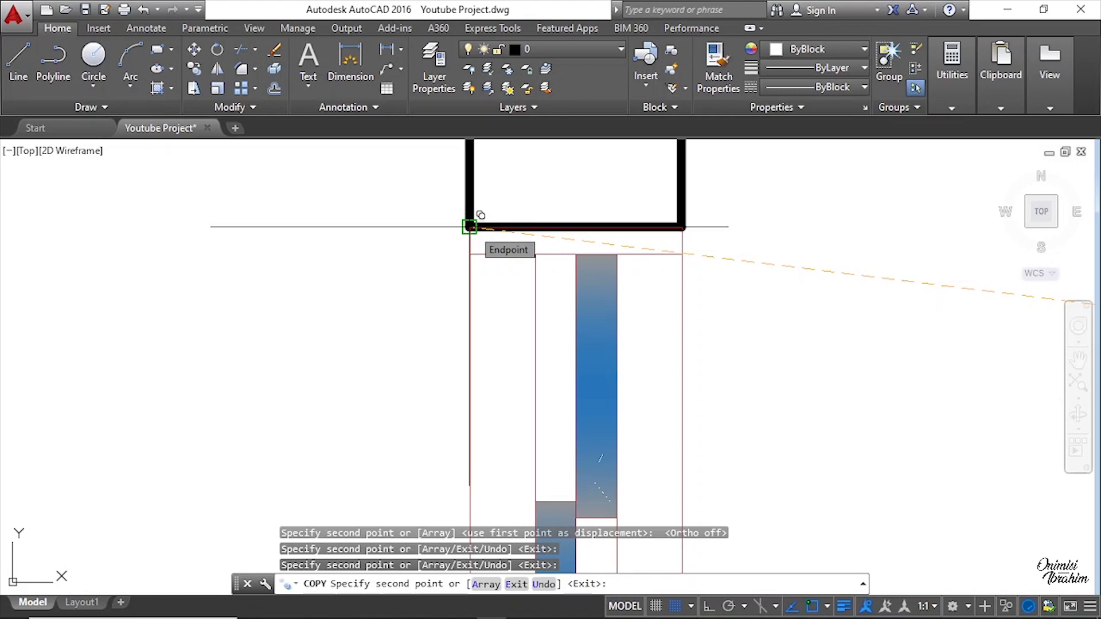
left_click(469, 226)
scroll(619, 287, "down", 5)
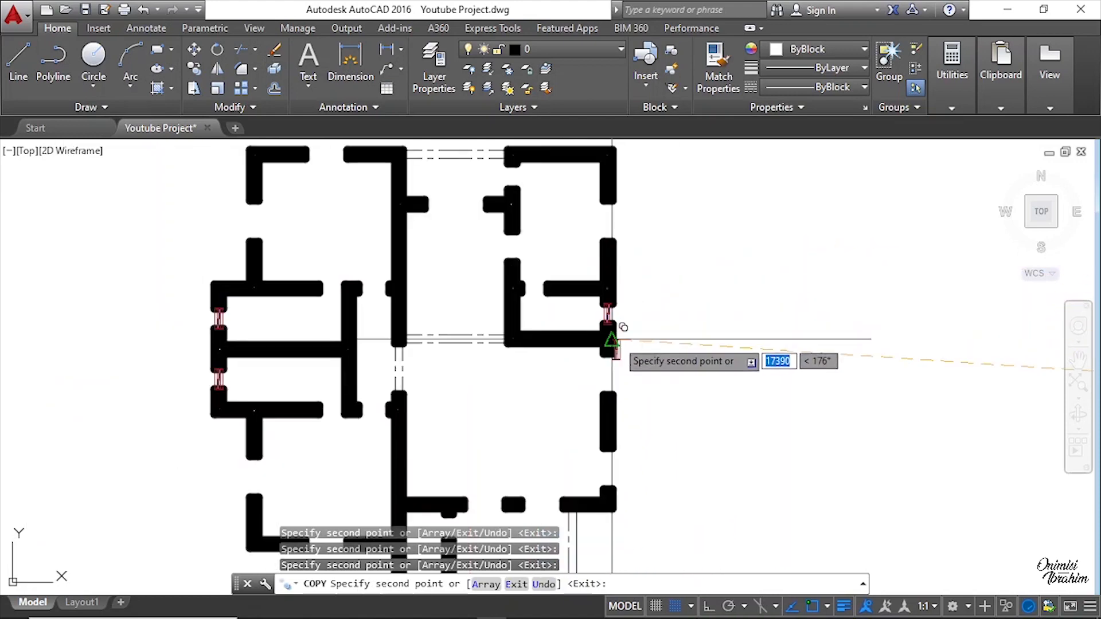
middle_click_drag(551, 366, 572, 417)
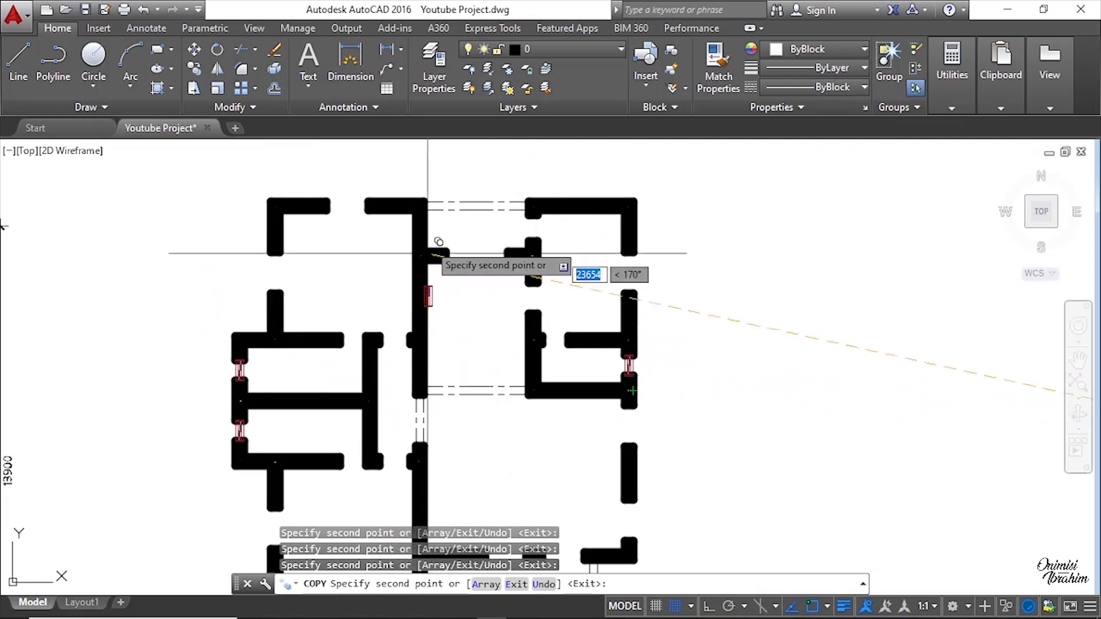
middle_click_drag(410, 305, 409, 247)
scroll(410, 247, "down", 2)
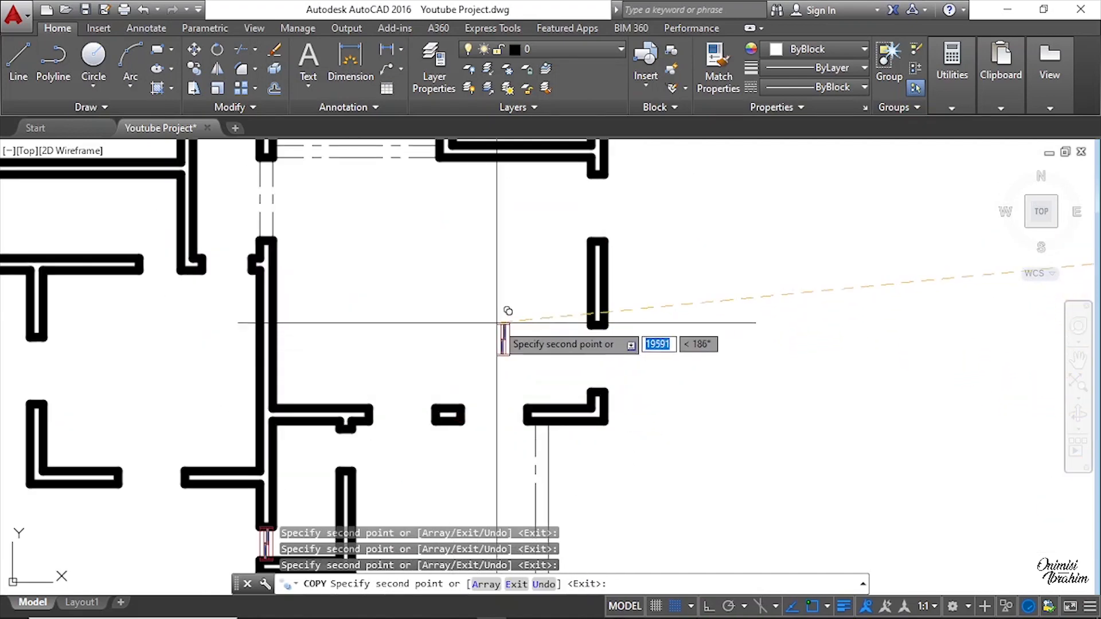
scroll(508, 313, "down", 4)
mouse_move(530, 305)
middle_mouse_down()
mouse_move(487, 357)
mouse_move(472, 282)
mouse_move(413, 252)
middle_mouse_up()
scroll(668, 287, "down", 2)
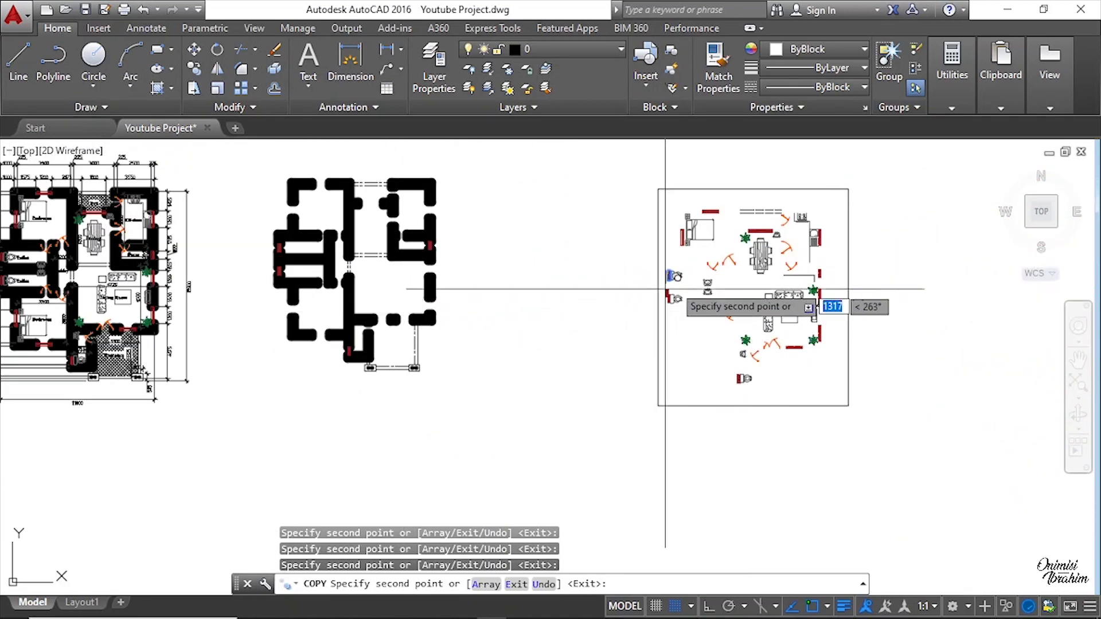
scroll(688, 258, "up", 3)
key("Escape")
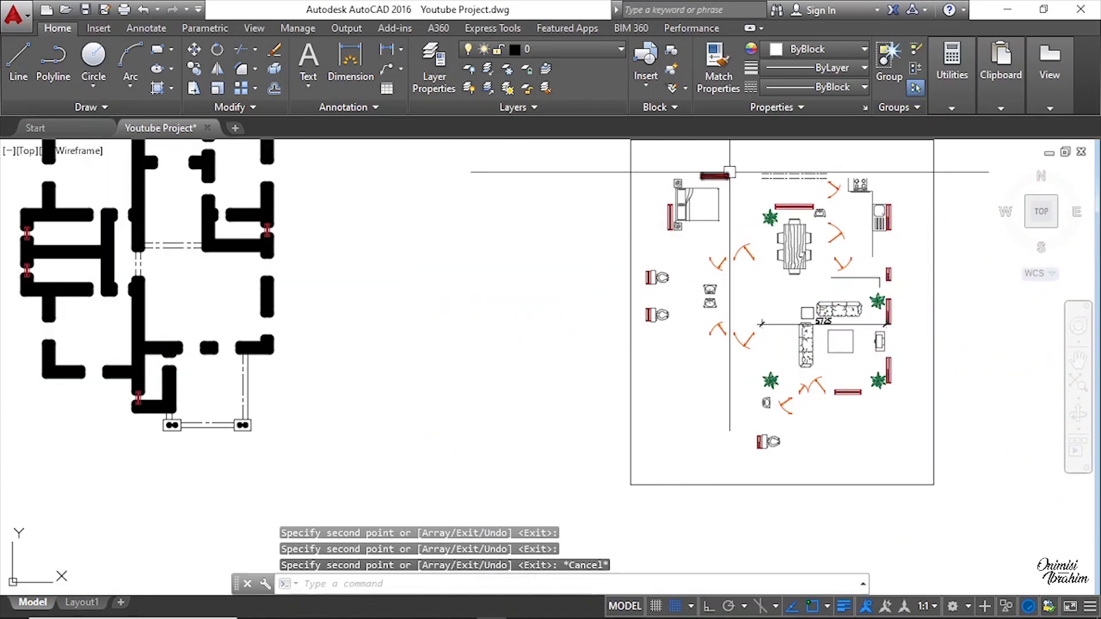
scroll(730, 171, "up", 7)
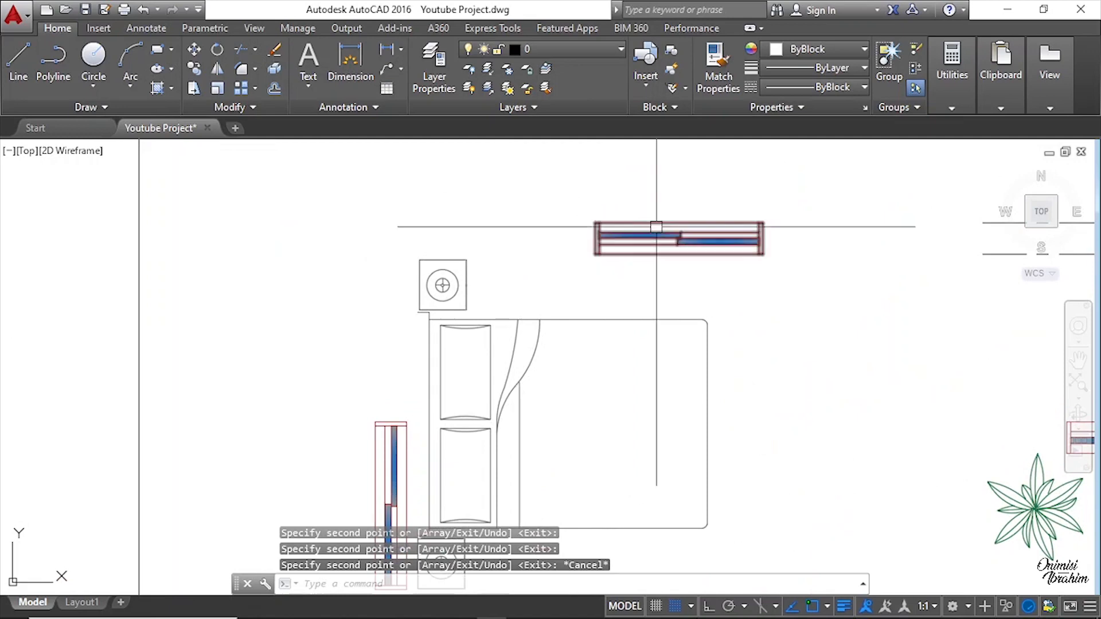
Step: Copy the horizontal window from the layout into an opening in the north wall of the floor plan, snapping its corner
left_click(656, 227)
scroll(637, 255, "up", 4)
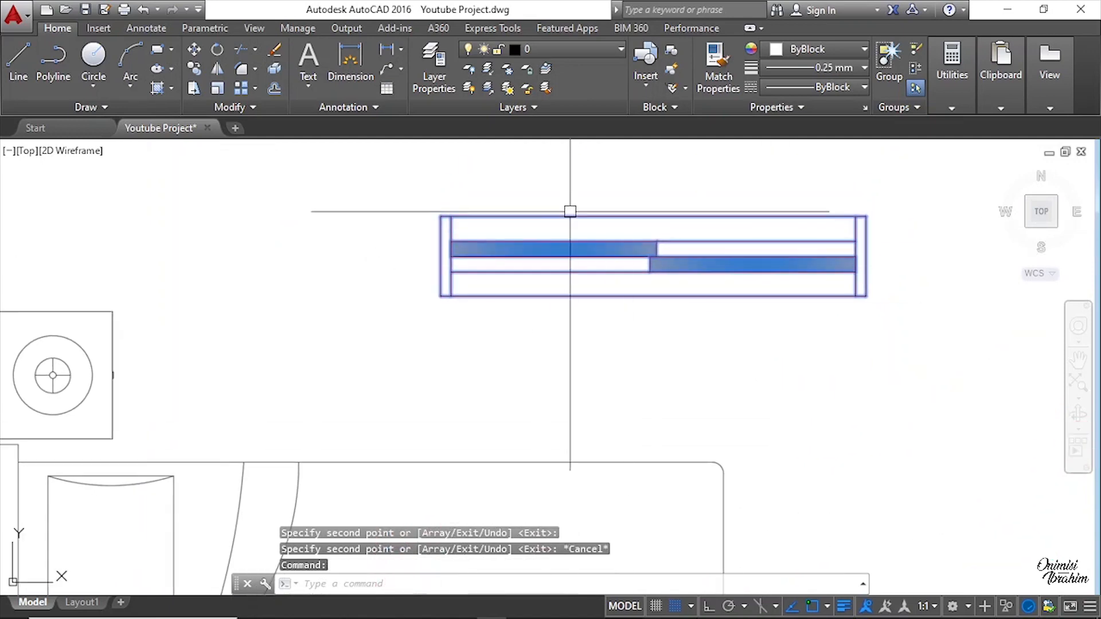
scroll(570, 214, "down", 4)
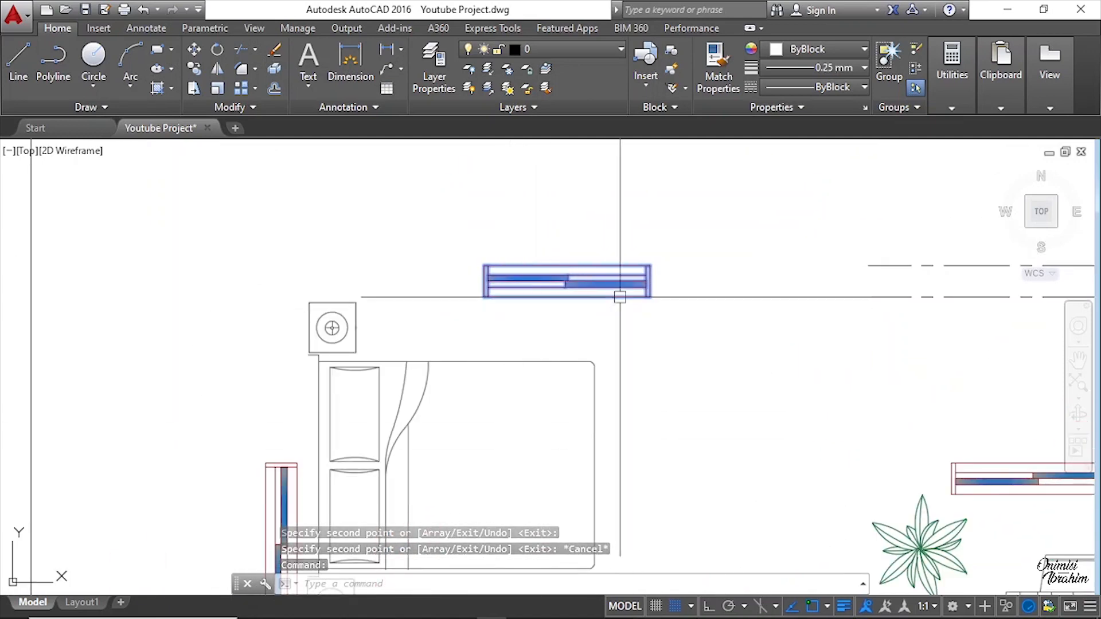
scroll(617, 295, "up", 4)
right_click(498, 292)
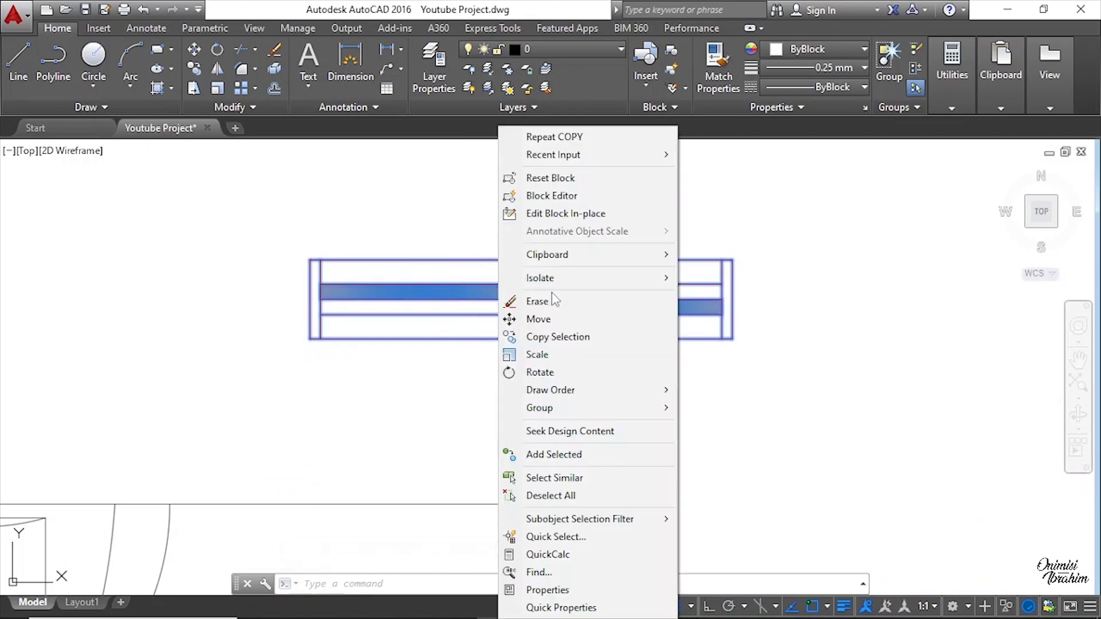
left_click(565, 338)
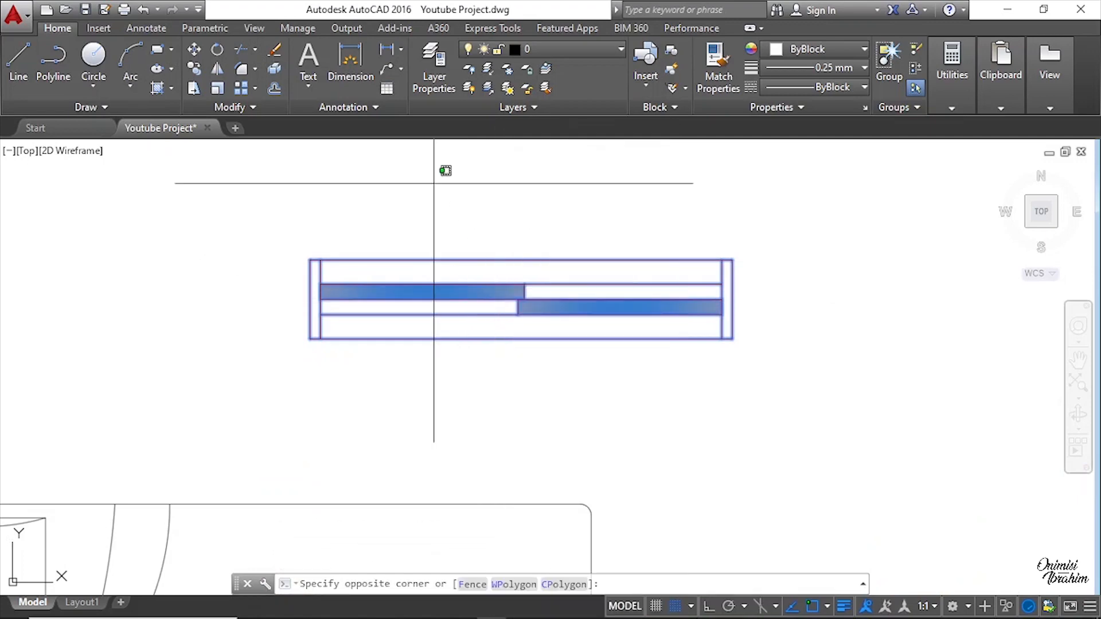
left_click(191, 66)
scroll(309, 263, "up", 2)
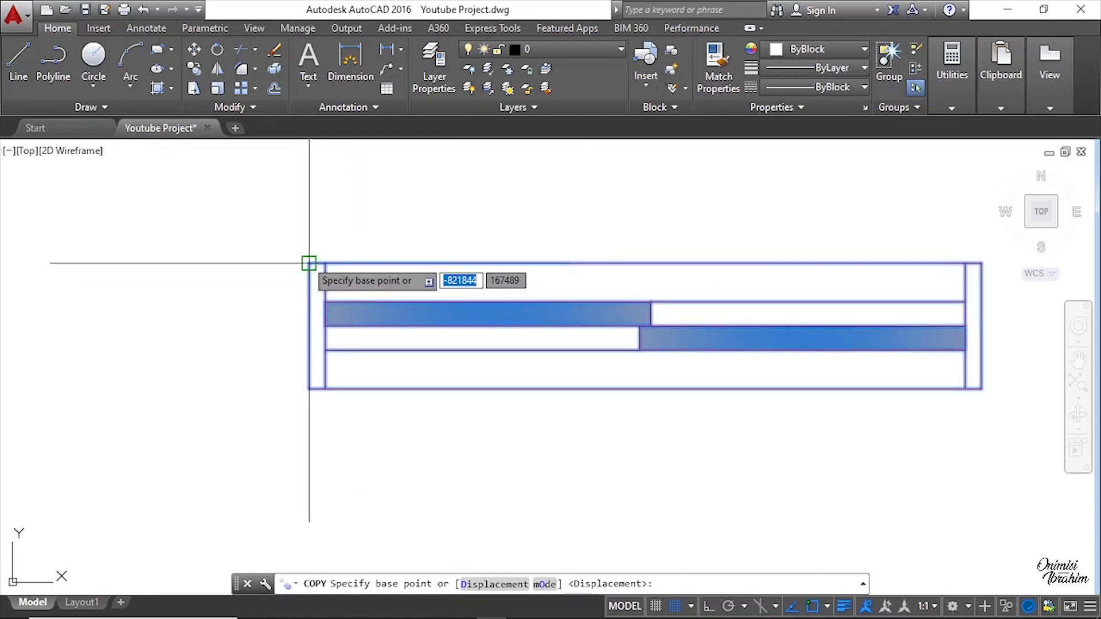
left_click(309, 263)
scroll(713, 270, "down", 6)
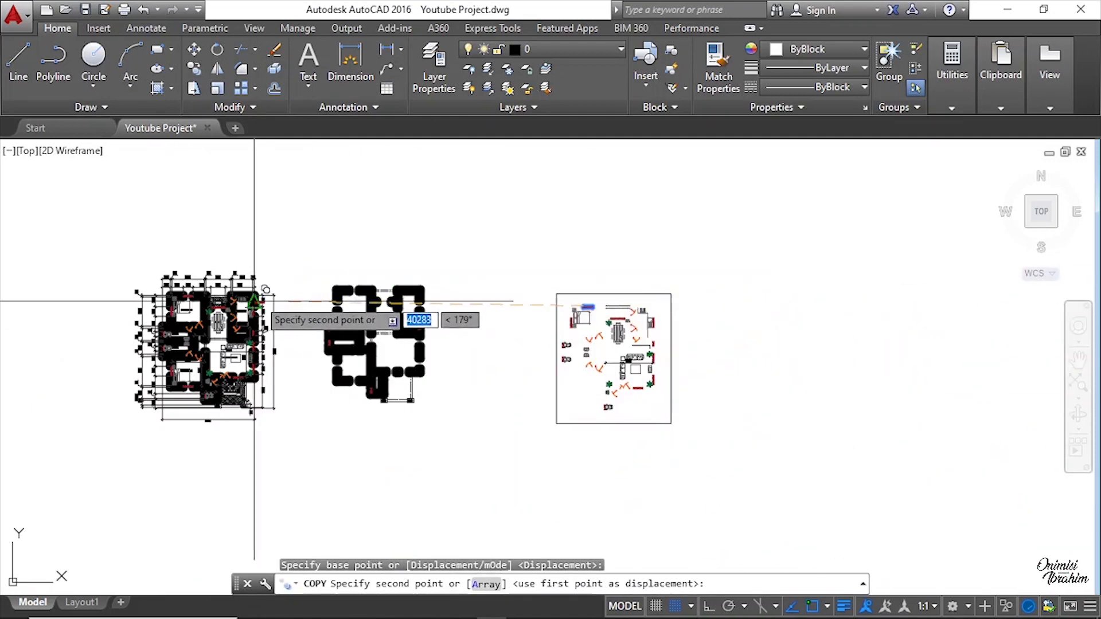
scroll(372, 255, "up", 6)
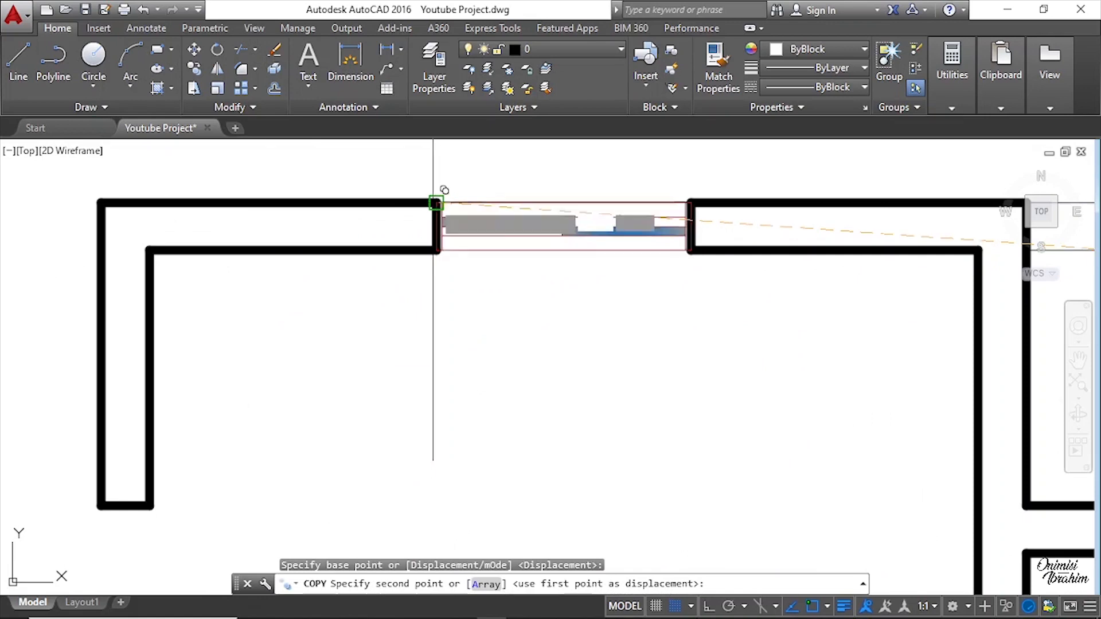
left_click(435, 203)
Step: Place a second copy of the horizontal window into another horizontal wall opening, snapping to the wall end
scroll(315, 226, "down", 5)
scroll(553, 302, "up", 5)
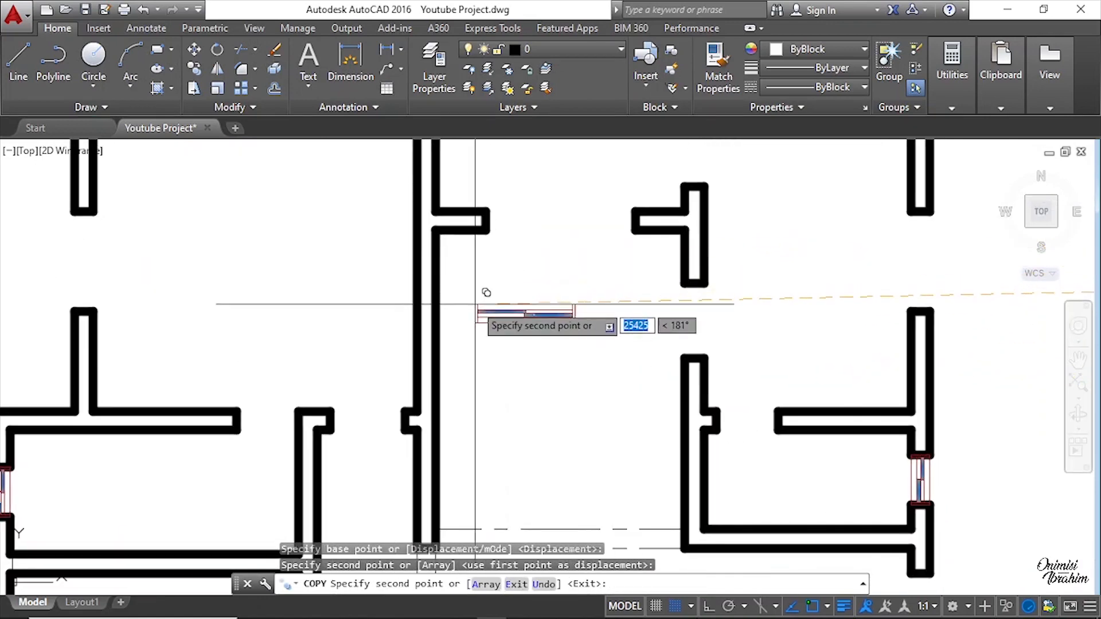
scroll(486, 292, "down", 5)
scroll(516, 270, "up", 2)
scroll(304, 304, "up", 5)
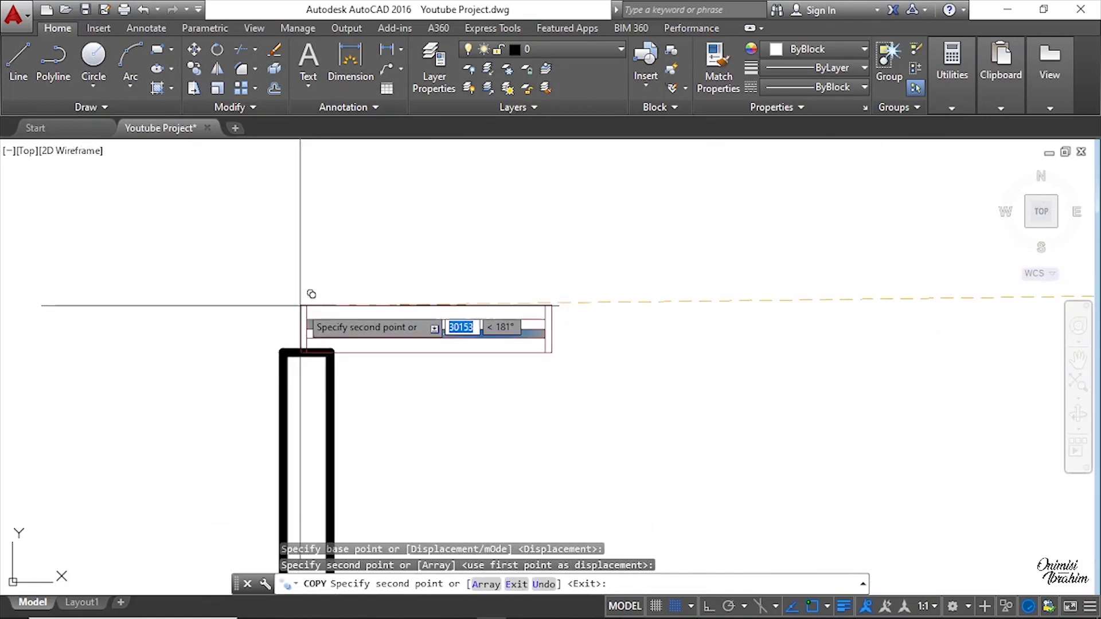
scroll(307, 298, "down", 3)
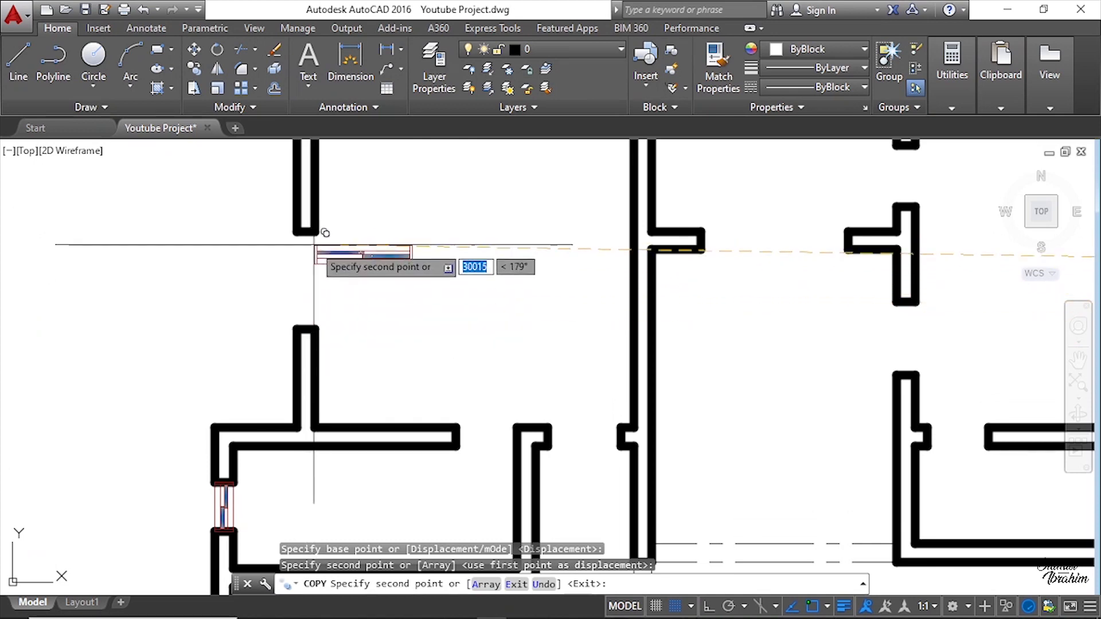
scroll(293, 275, "down", 3)
scroll(596, 321, "up", 4)
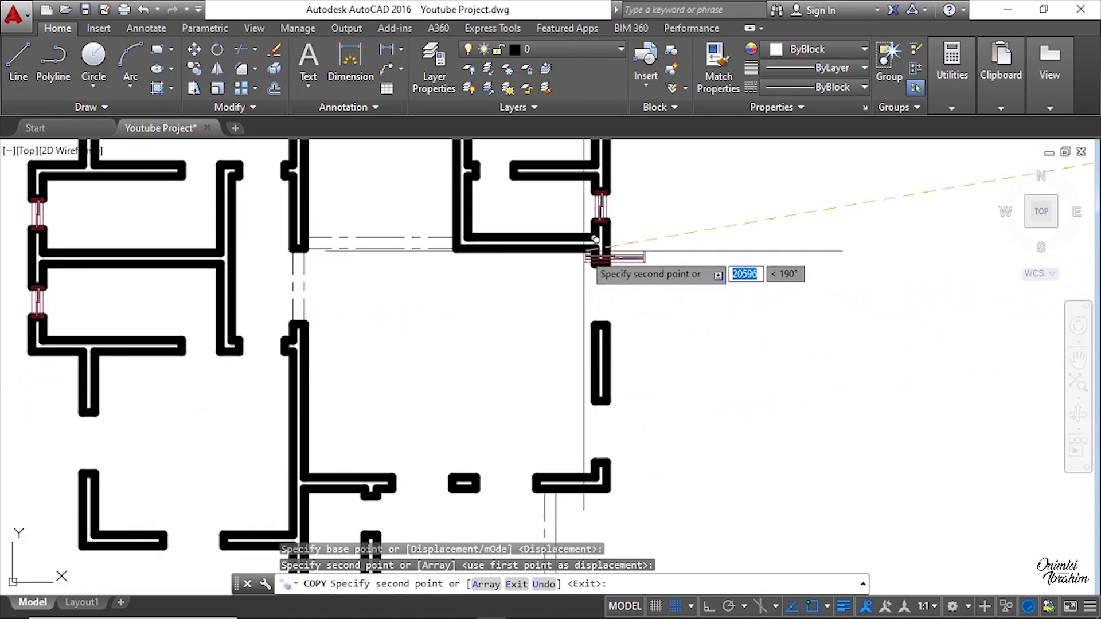
scroll(487, 386, "down", 3)
scroll(521, 270, "up", 5)
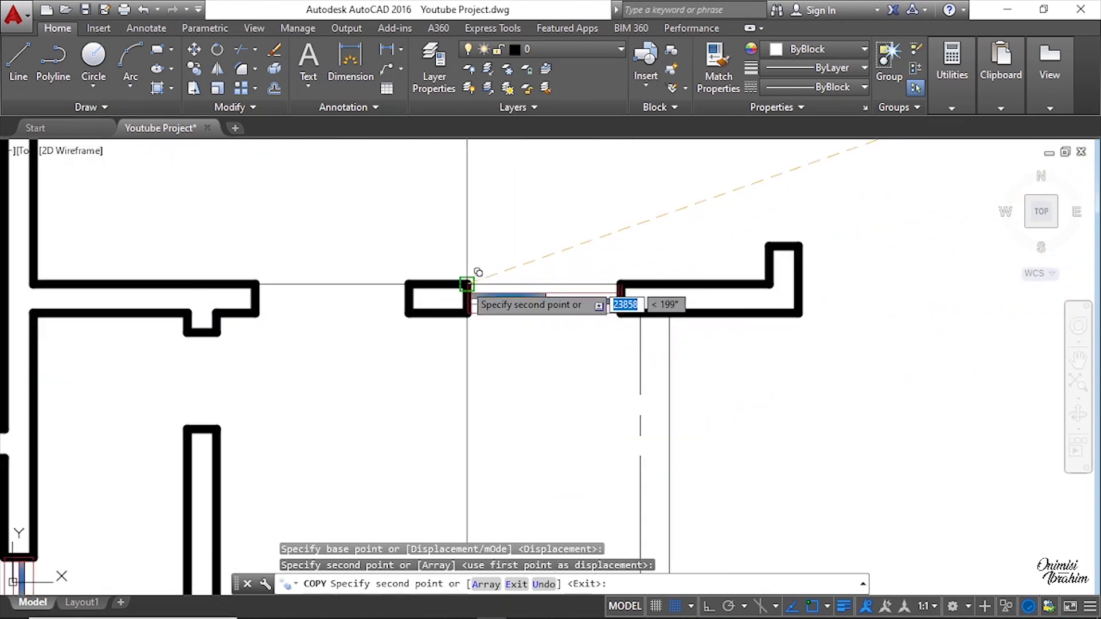
left_click(467, 284)
Step: Place a third copy of the horizontal window into another wall opening and end the Copy command
scroll(596, 262, "down", 3)
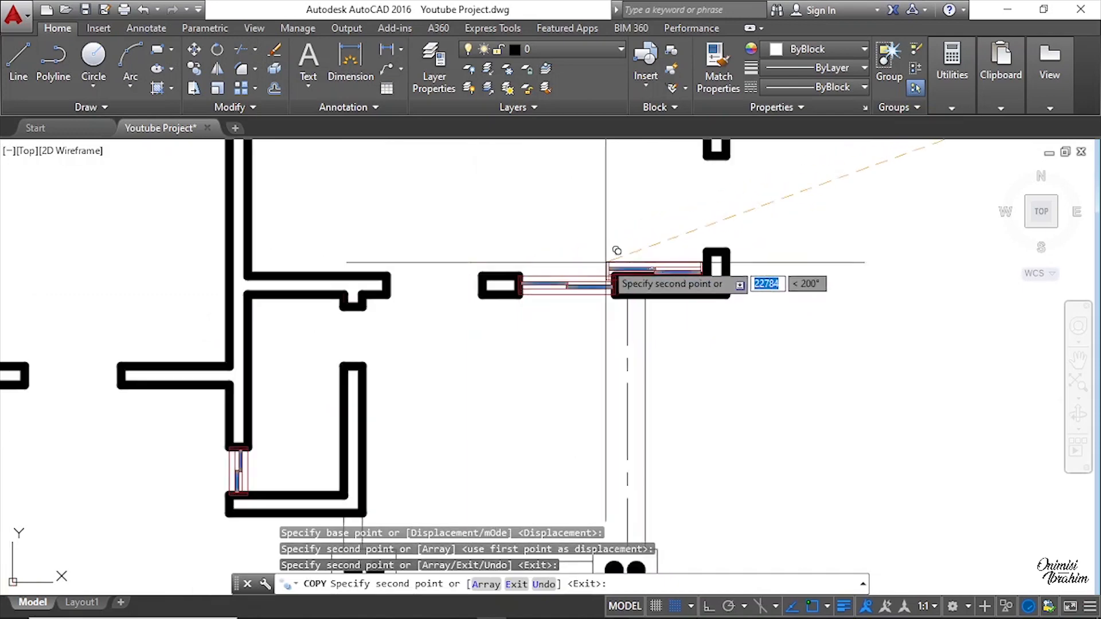
scroll(384, 379, "up", 5)
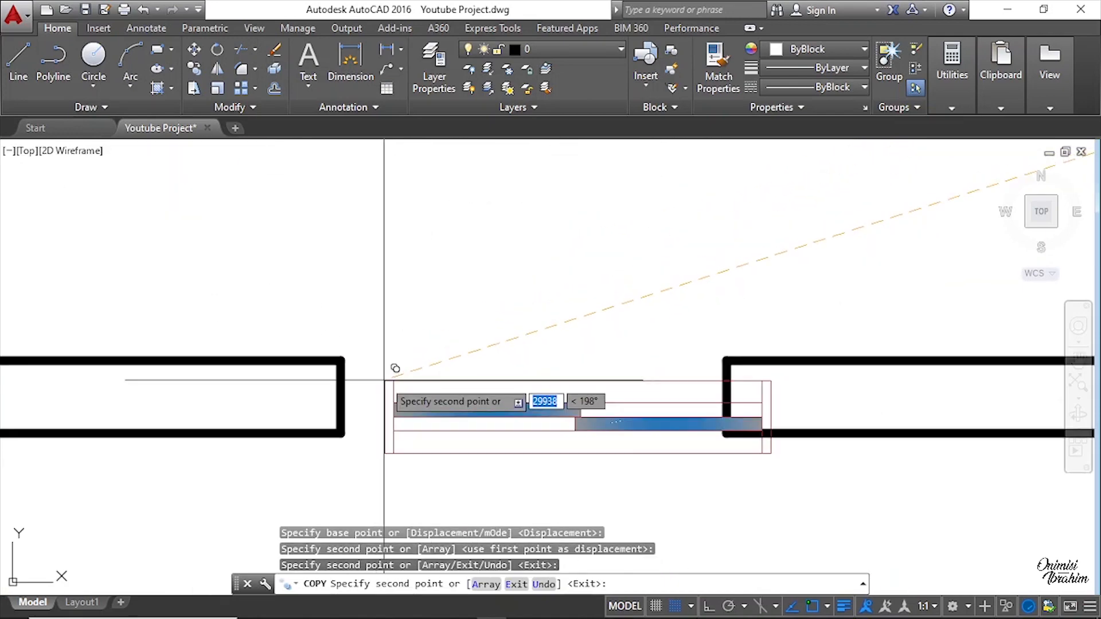
left_click(345, 359)
scroll(499, 413, "down", 3)
scroll(541, 302, "up", 4)
scroll(542, 302, "down", 3)
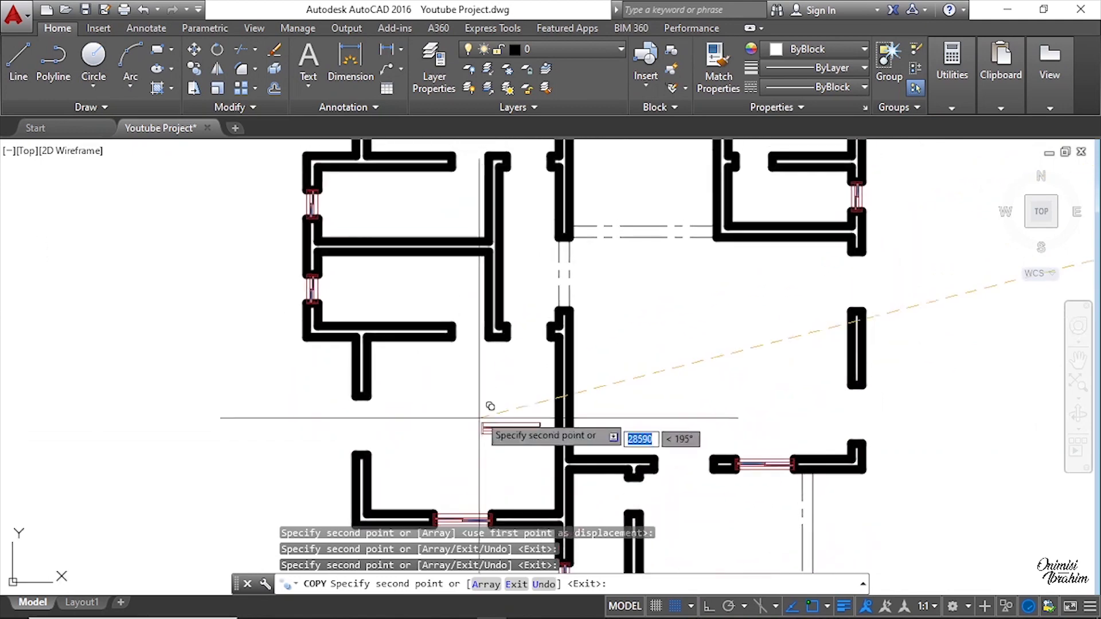
scroll(599, 334, "up", 4)
middle_click_drag(638, 367, 577, 266)
middle_click_drag(659, 335, 587, 343)
scroll(455, 315, "down", 2)
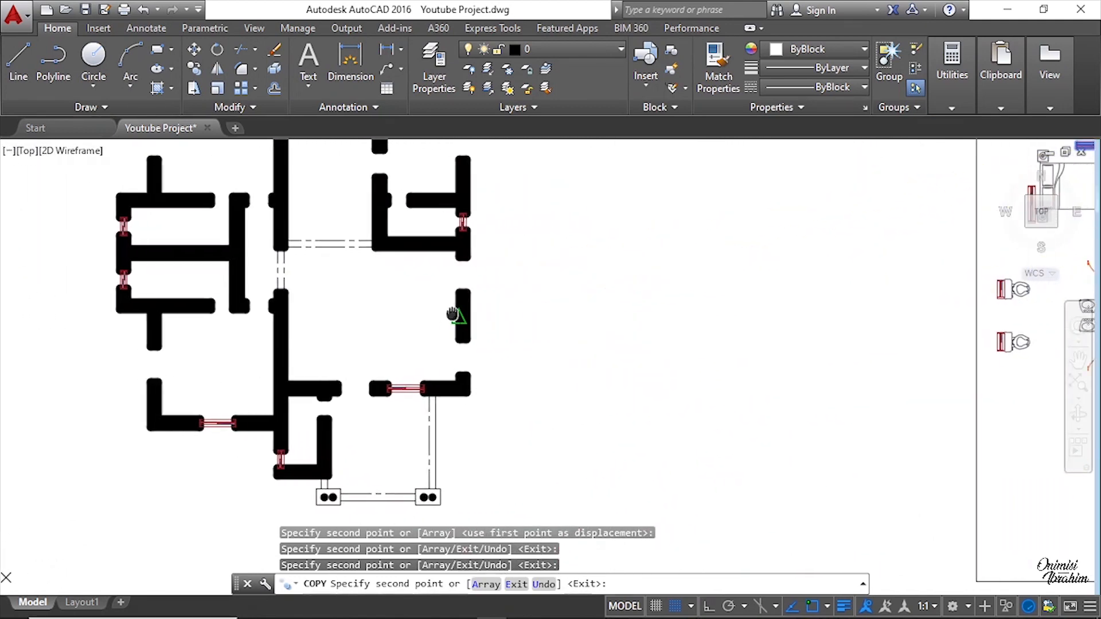
scroll(545, 287, "up", 5)
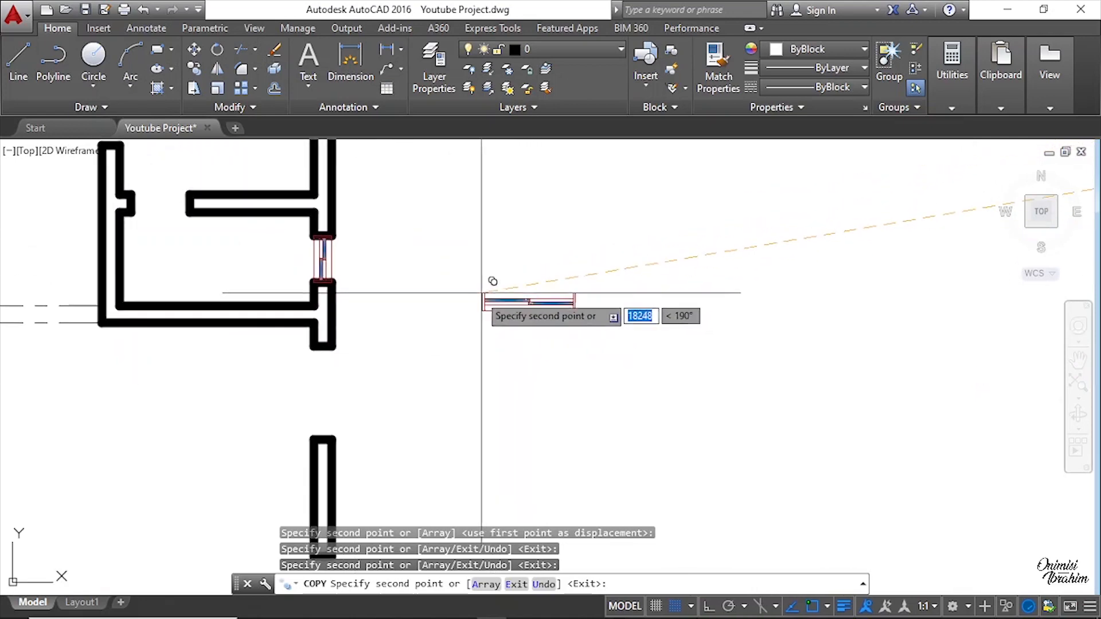
scroll(467, 290, "down", 4)
scroll(772, 294, "up", 3)
scroll(814, 258, "up", 4)
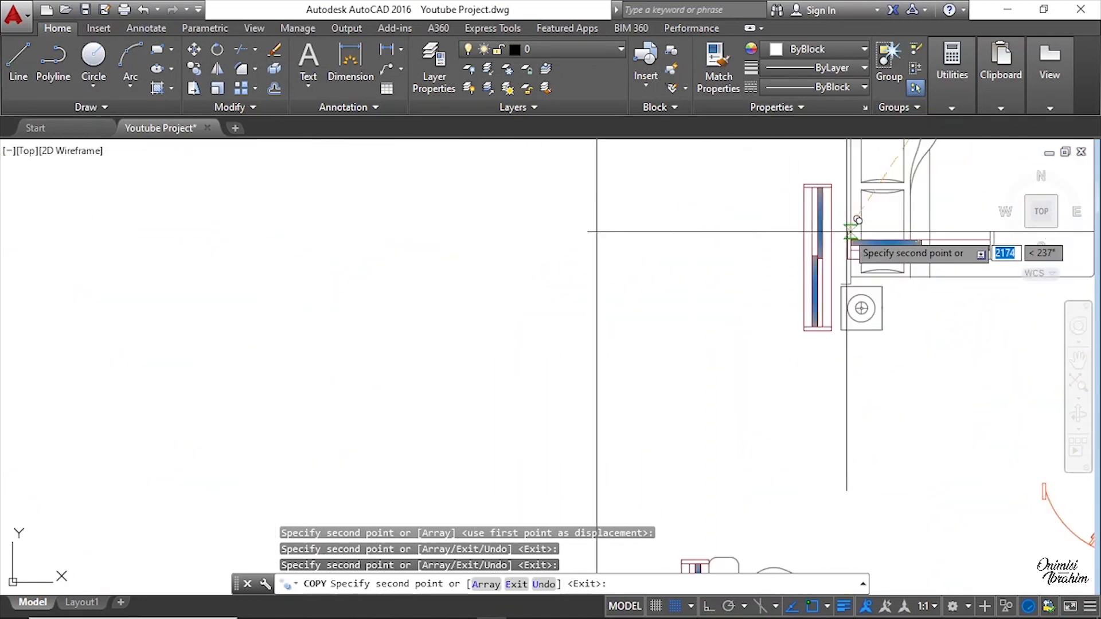
scroll(392, 286, "down", 6)
scroll(344, 258, "up", 5)
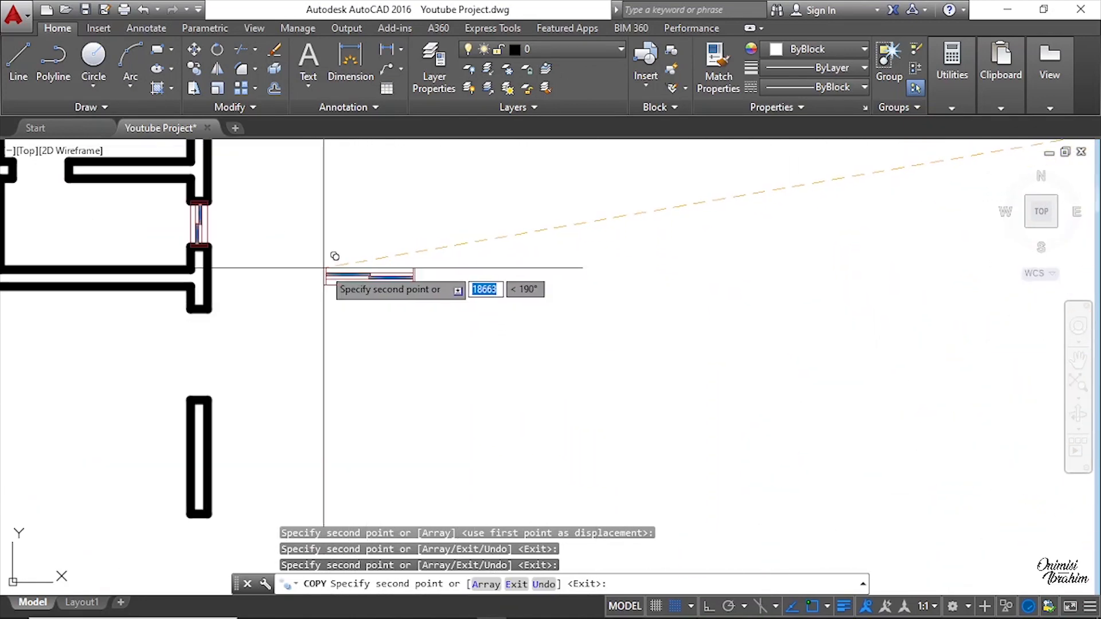
right_click(400, 262)
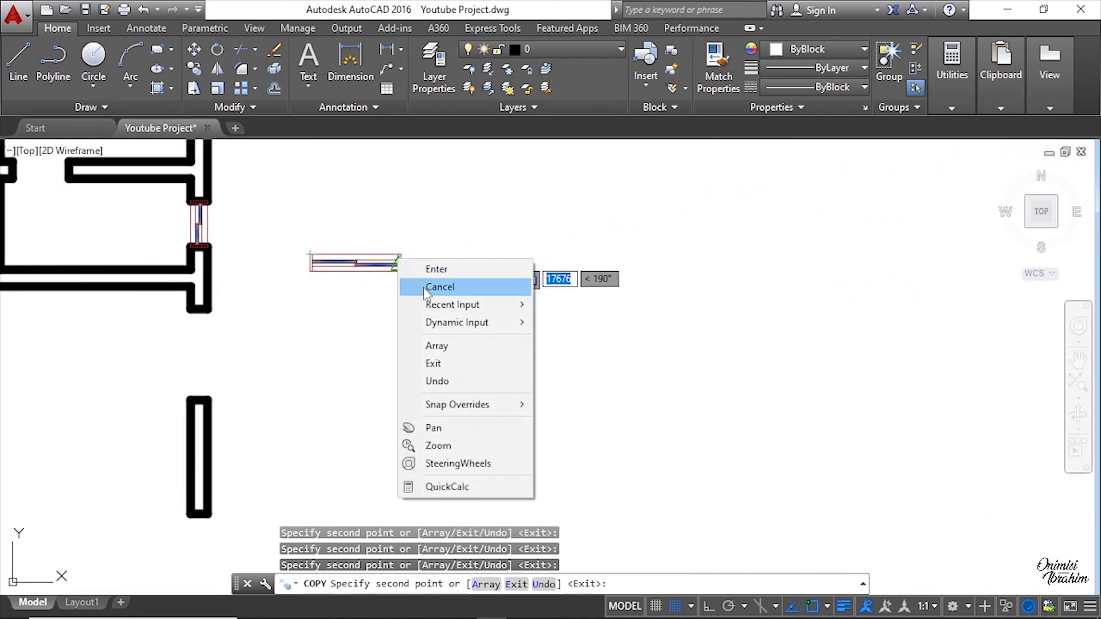
left_click(425, 288)
Step: Select a window and rotate it 270° about its corner with Ortho mode turned on
scroll(447, 294, "up", 3)
left_click(577, 327)
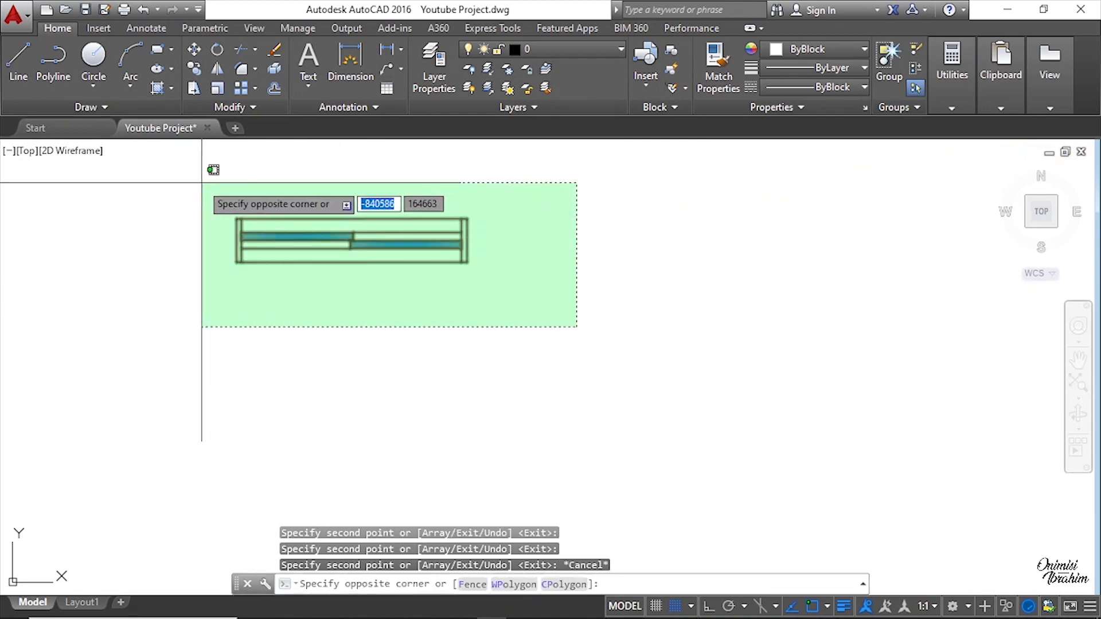
left_click(201, 183)
scroll(459, 252, "down", 3)
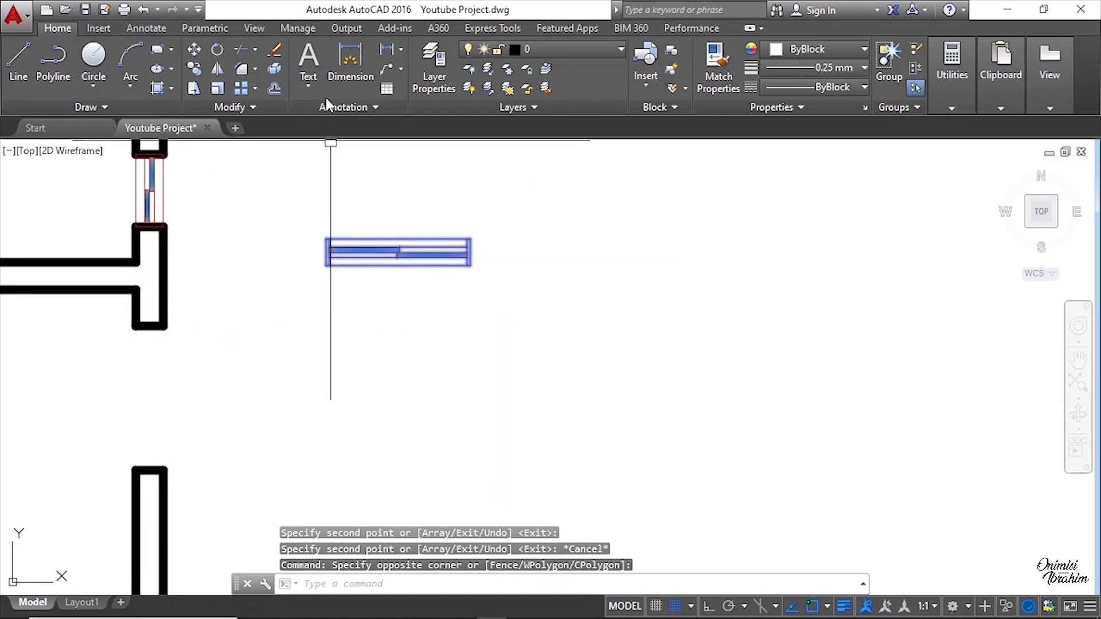
right_click(432, 233)
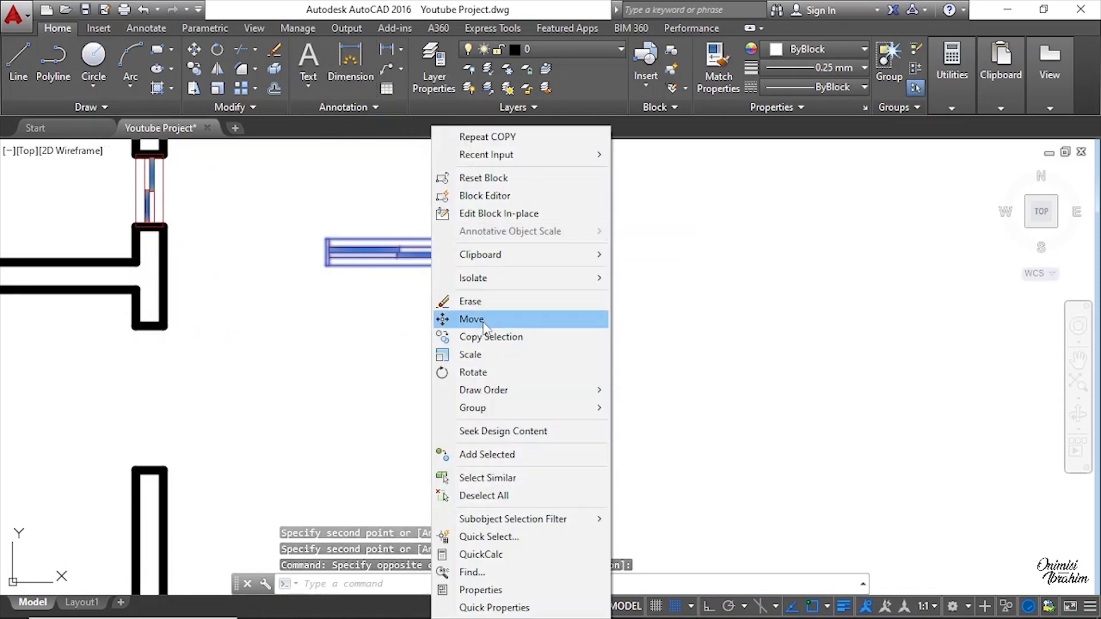
left_click(486, 373)
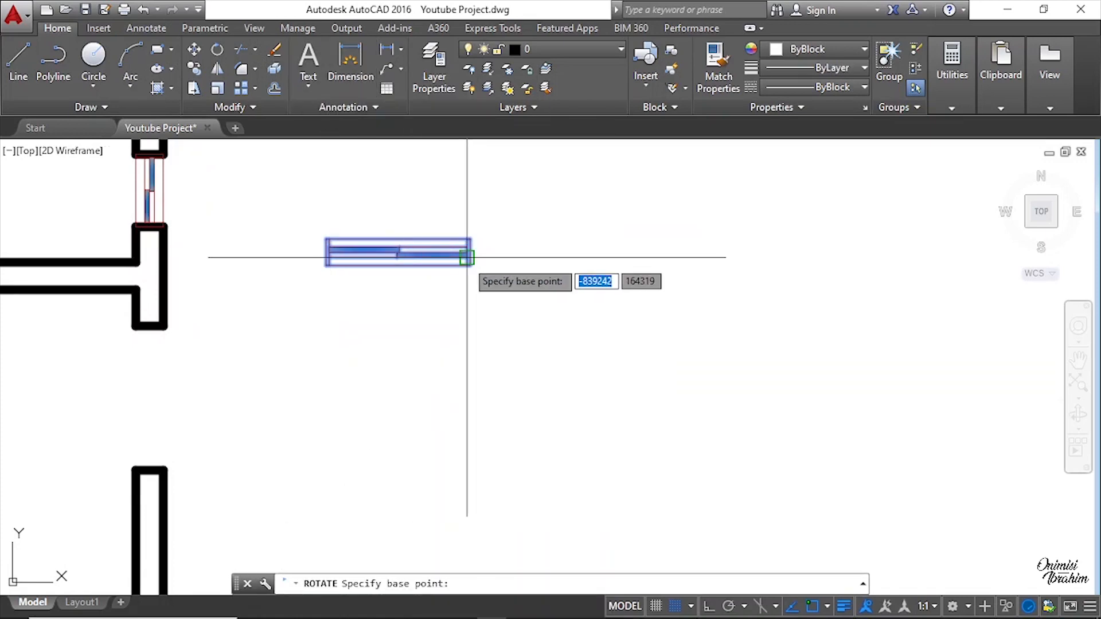
left_click(466, 258)
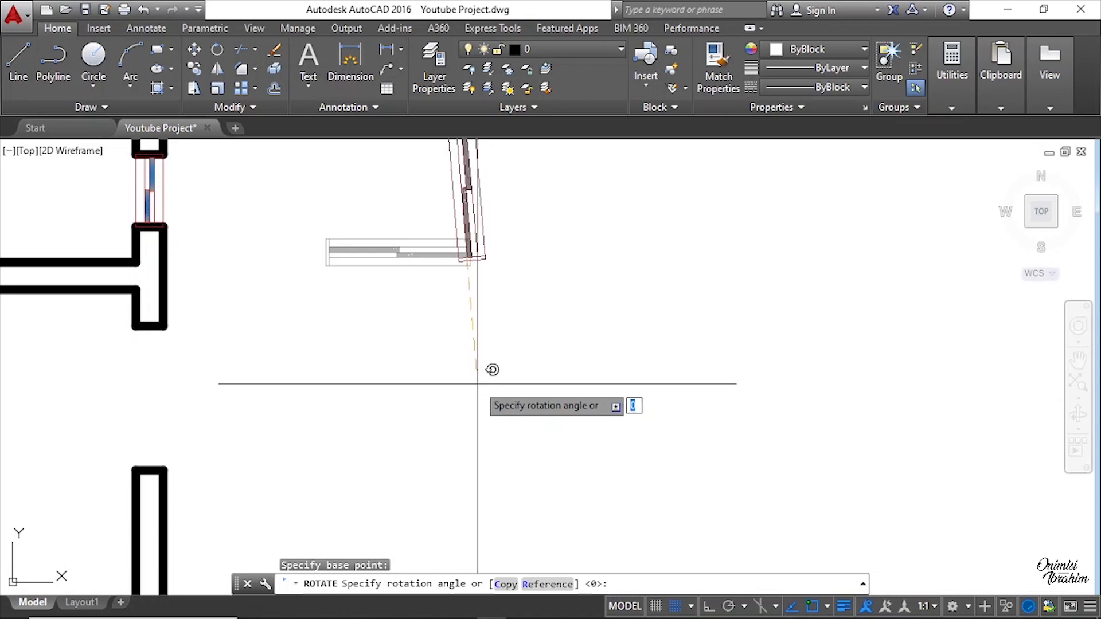
key("F8")
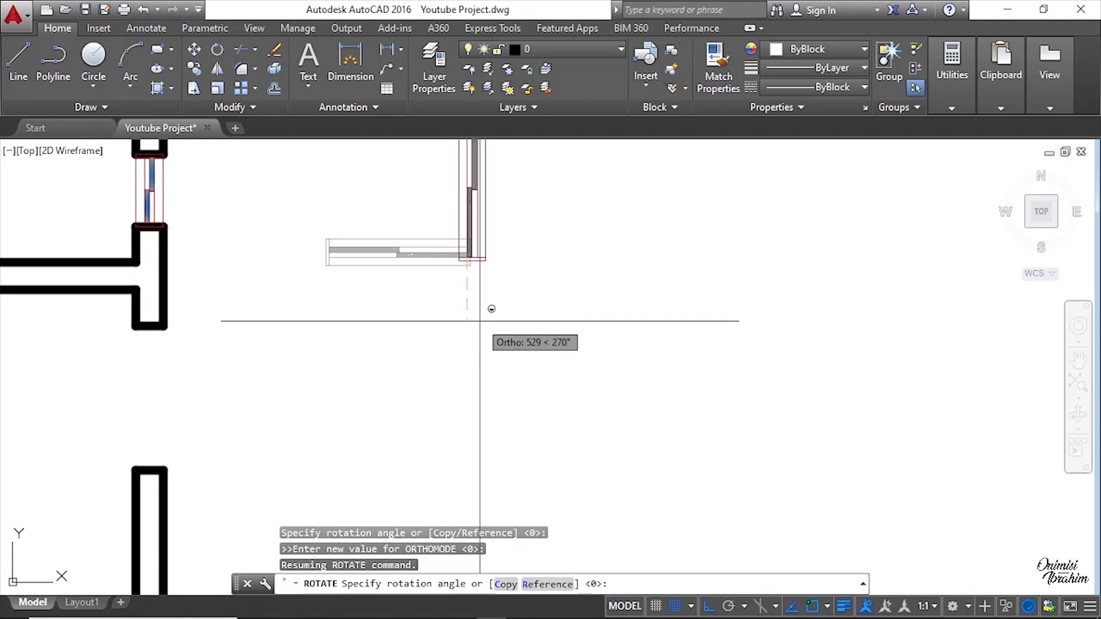
left_click(480, 318)
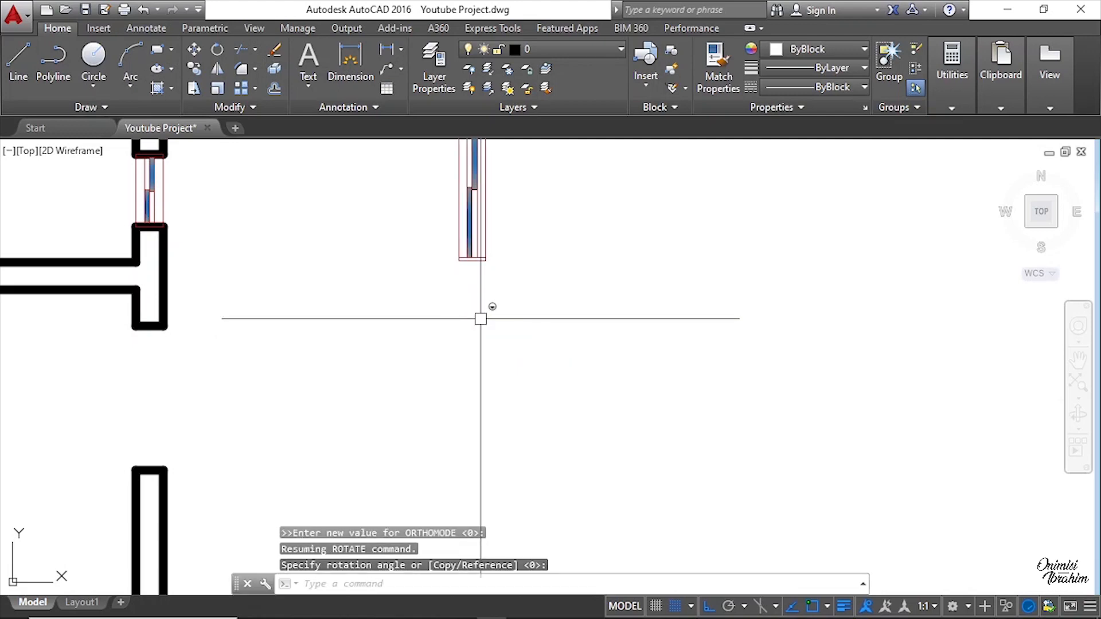
Step: Copy the rotated vertical window into a vertical wall opening of the floor plan, snapping its corner endpoint
scroll(488, 348, "down", 3)
left_click(475, 264)
scroll(477, 247, "up", 6)
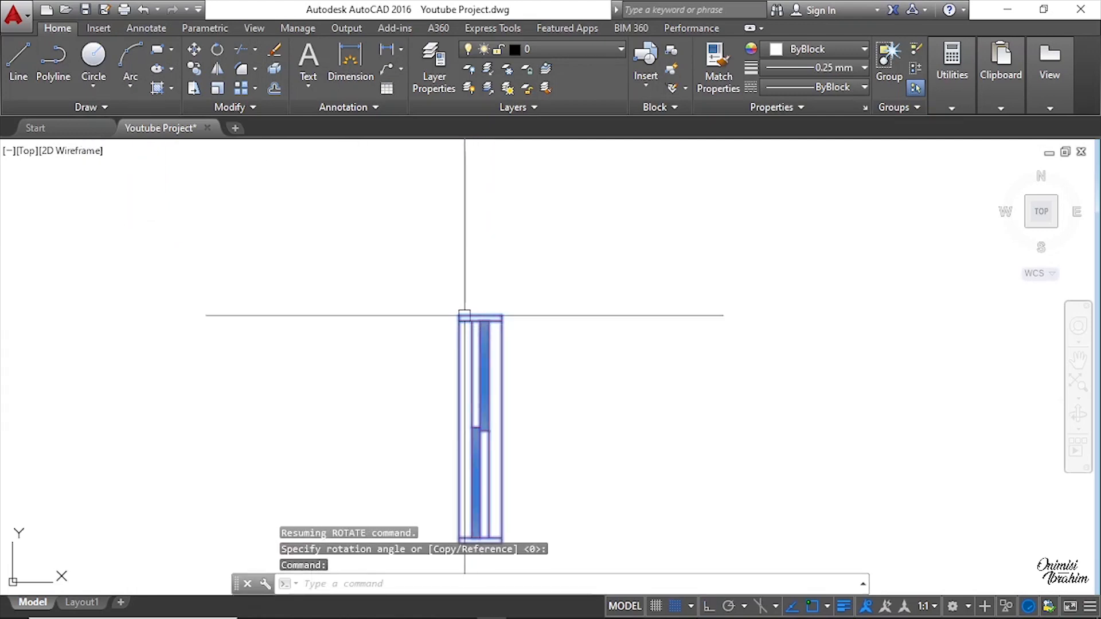
right_click(462, 316)
left_click(521, 337)
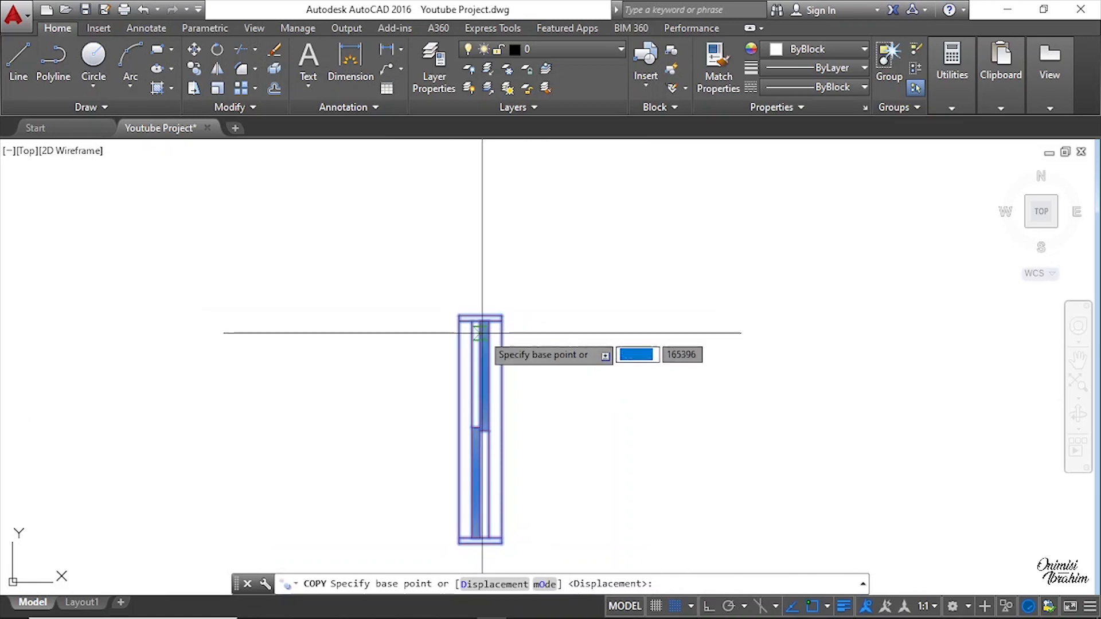
left_click(459, 315)
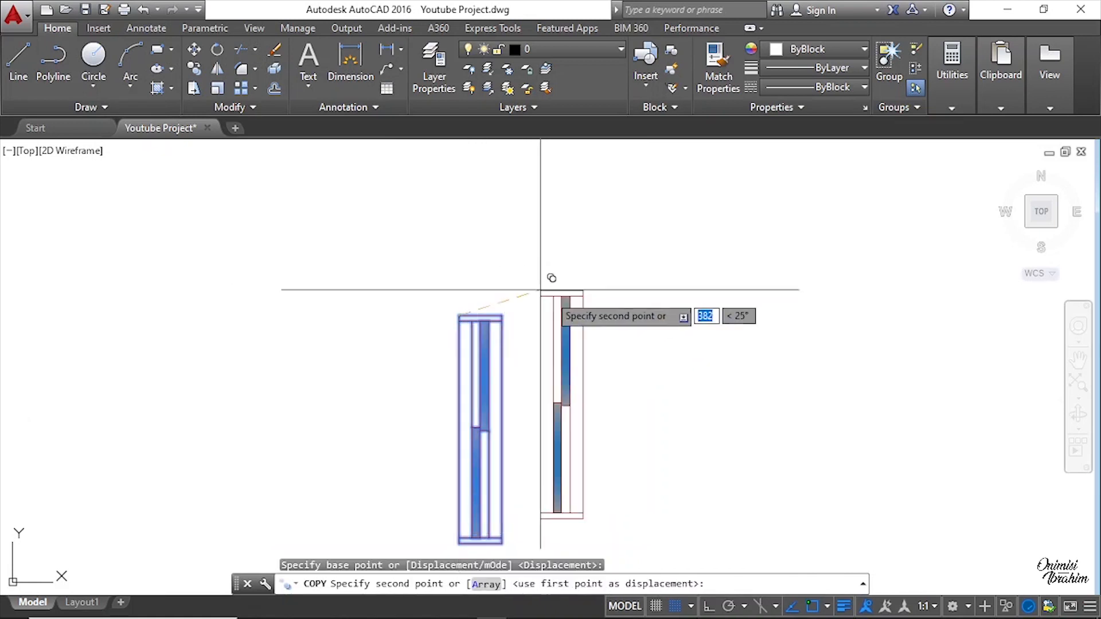
scroll(598, 335, "down", 4)
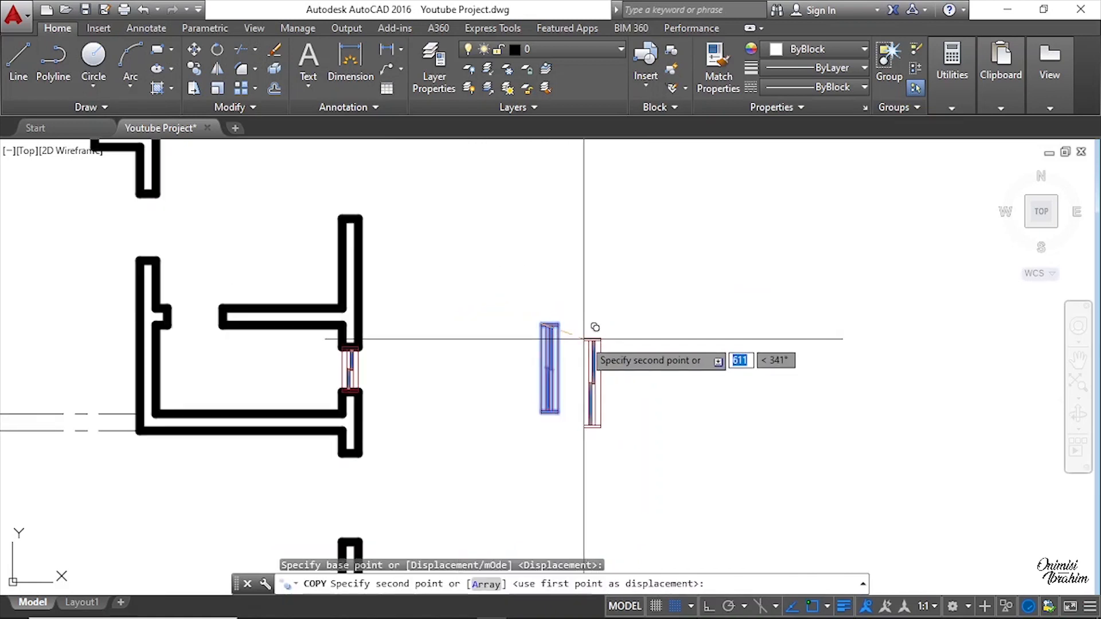
scroll(583, 336, "down", 4)
scroll(245, 227, "up", 5)
scroll(243, 227, "up", 3)
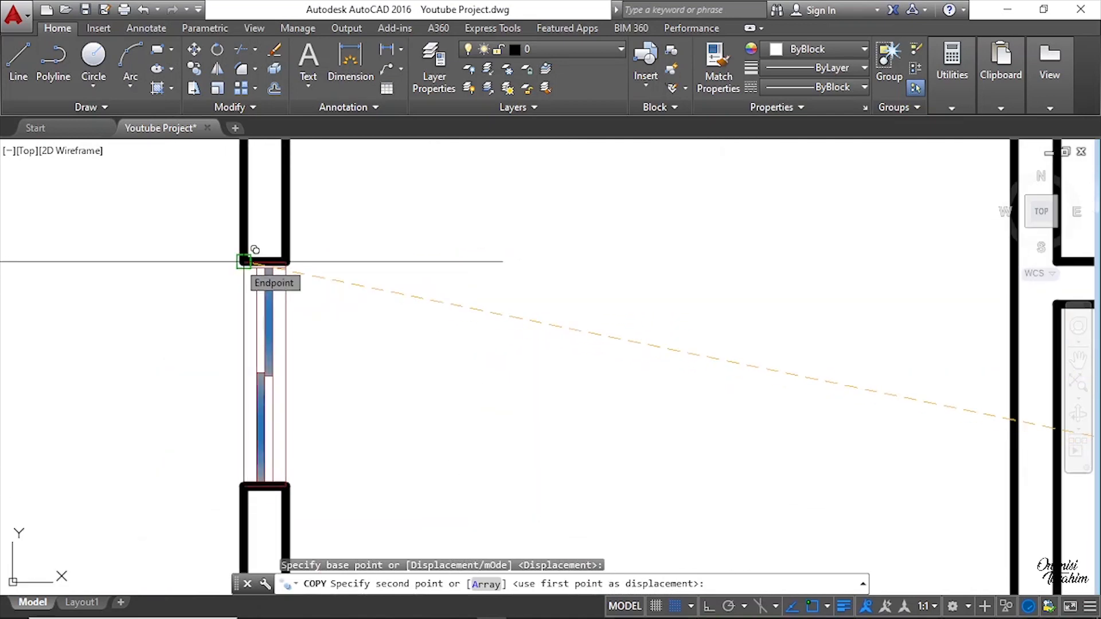
left_click(243, 262)
Step: Place a second copy of the vertical window into another vertical wall opening
scroll(192, 247, "down", 4)
middle_click_drag(756, 324, 513, 328)
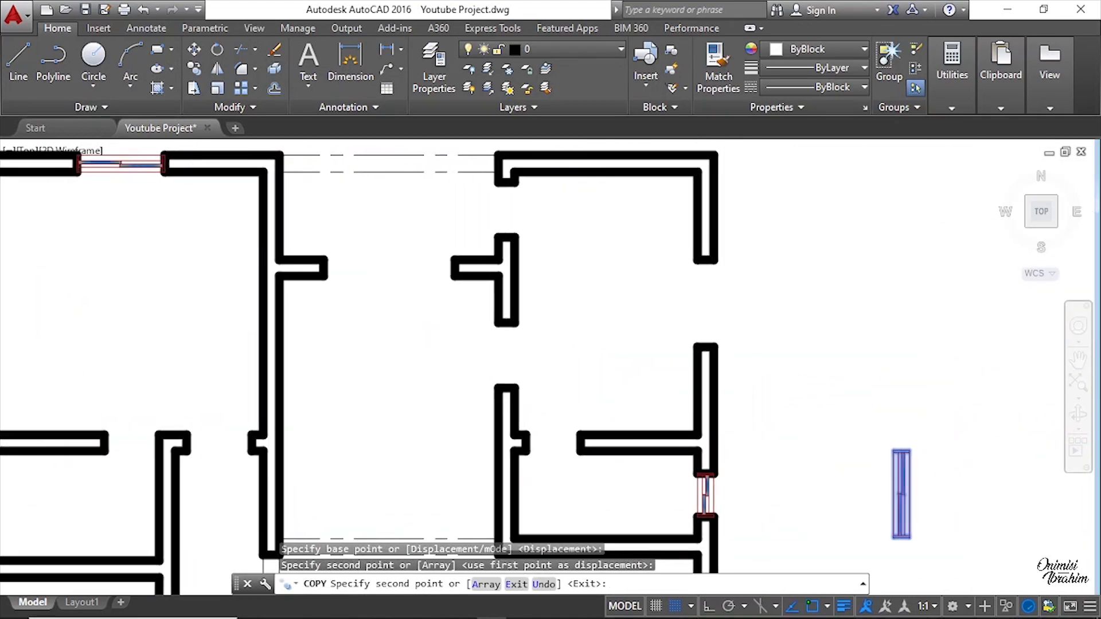
scroll(694, 307, "up", 4)
left_click(707, 183)
Step: Place a third copy of the vertical window into another vertical wall opening, snapping its corner endpoint
scroll(590, 210, "down", 4)
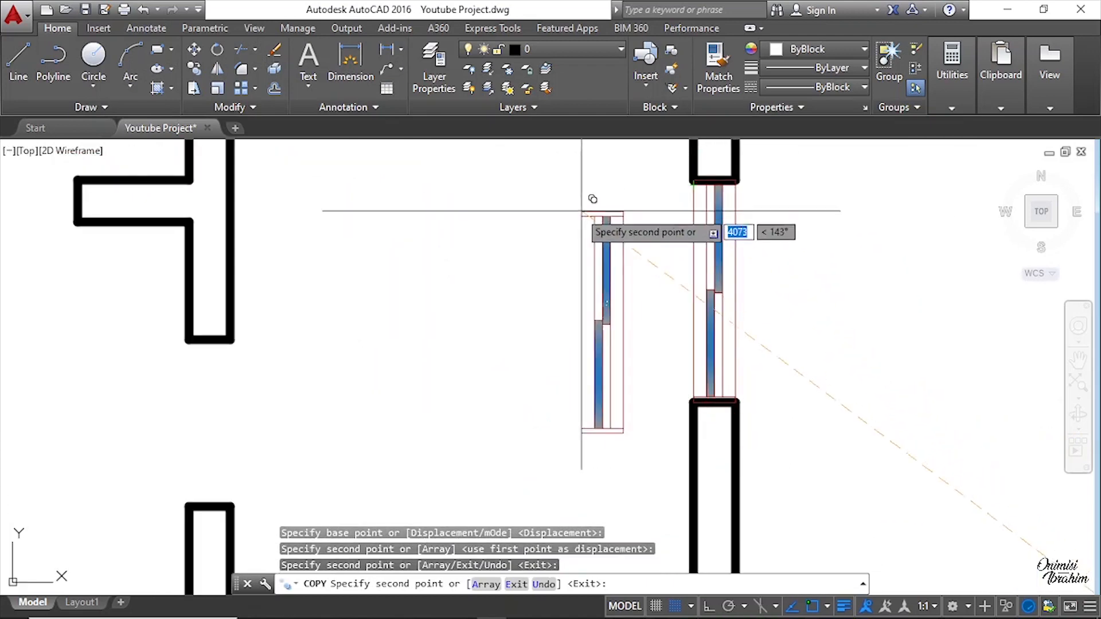
middle_click_drag(662, 420, 626, 241)
scroll(579, 238, "up", 4)
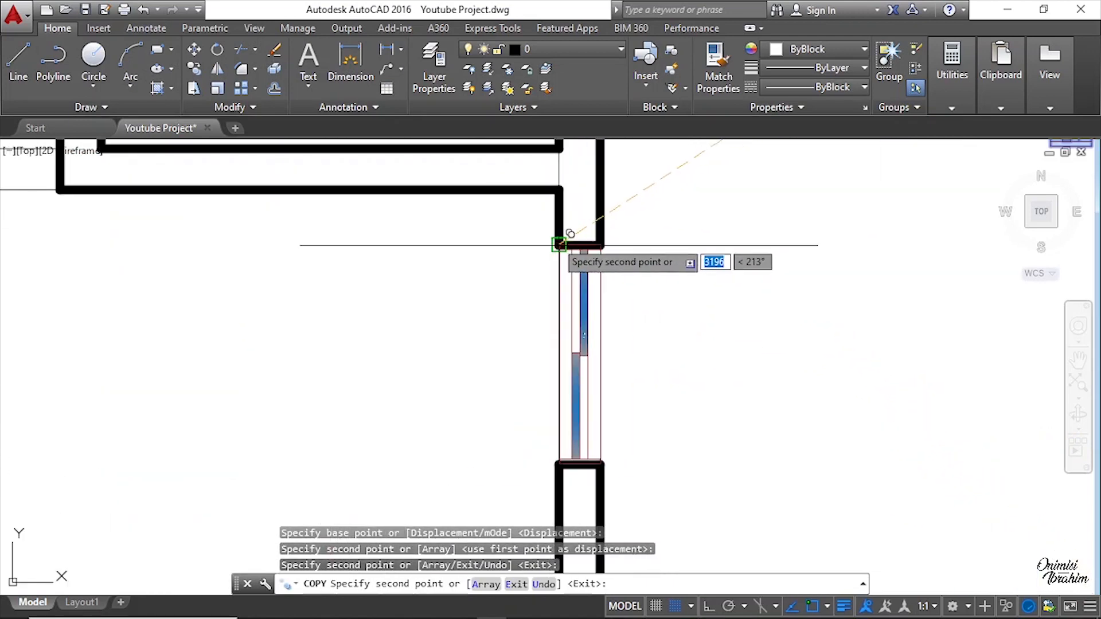
scroll(533, 229, "down", 4)
scroll(509, 447, "up", 5)
middle_click_drag(536, 374, 541, 243)
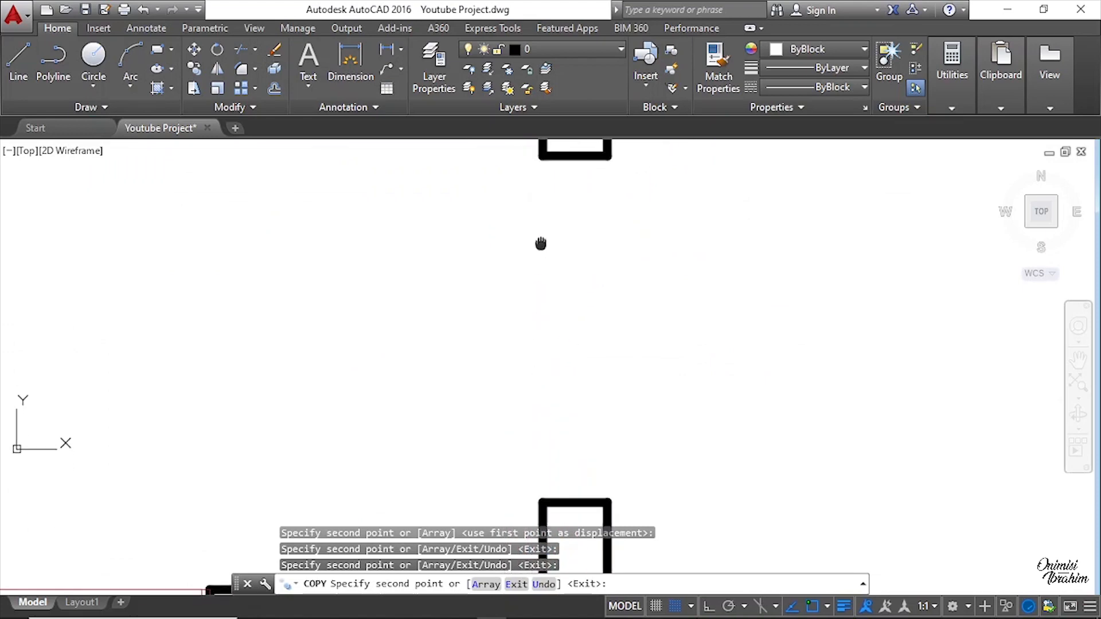
scroll(541, 226, "down", 2)
left_click(542, 180)
Step: Place a fourth copy of the vertical window into a vertical opening on the plan and end the Copy command
scroll(805, 312, "down", 5)
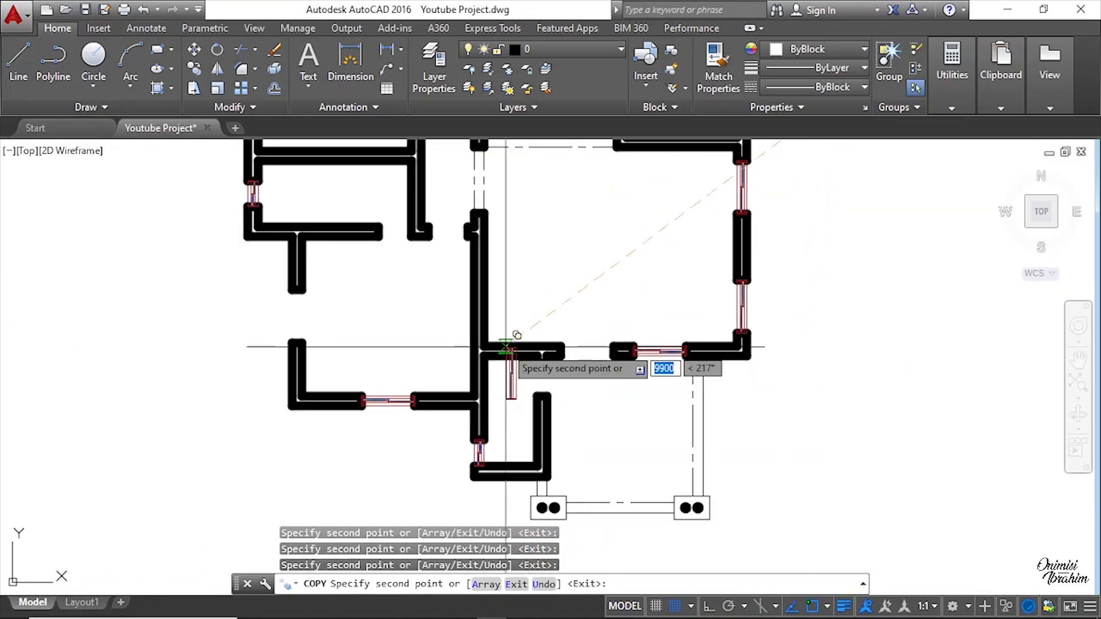
middle_click_drag(506, 348, 665, 361)
scroll(436, 301, "up", 5)
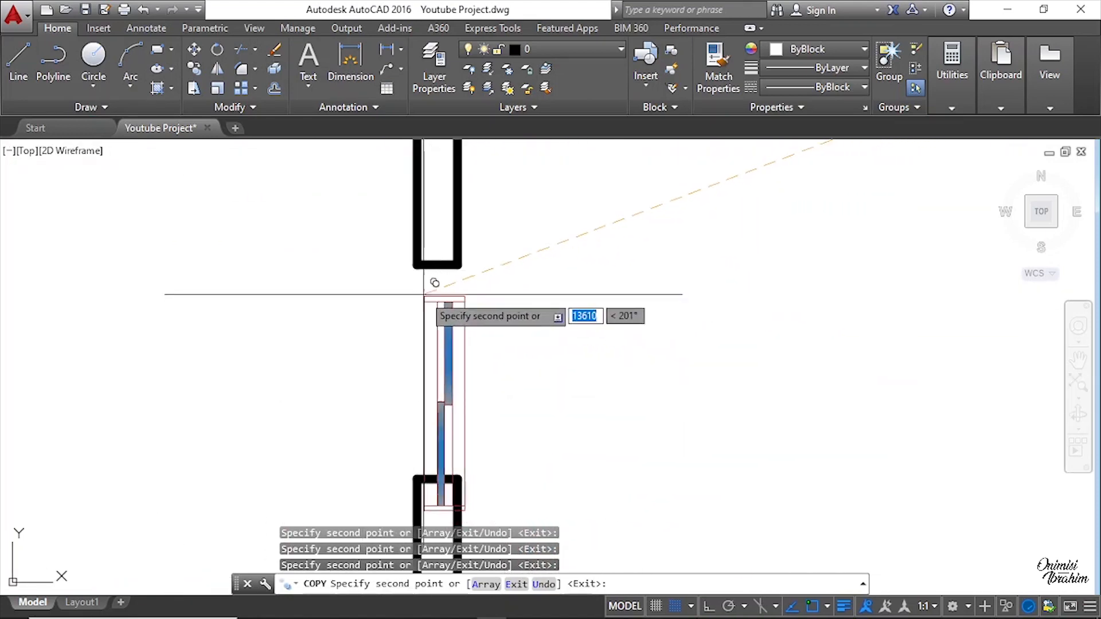
left_click(417, 264)
scroll(516, 365, "down", 5)
middle_click_drag(545, 262, 524, 361)
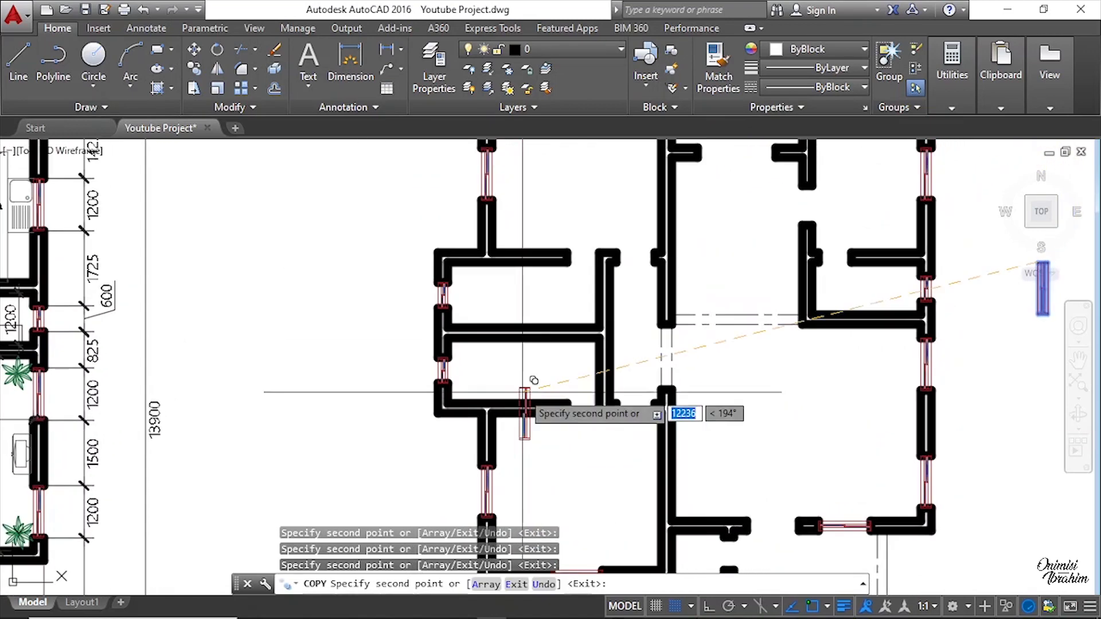
middle_click_drag(634, 303, 560, 377)
middle_click_drag(683, 391, 581, 268)
middle_click_drag(592, 381, 570, 290)
middle_click_drag(667, 288, 620, 436)
middle_click_drag(624, 262, 625, 409)
middle_click_drag(681, 442, 619, 277)
middle_click_drag(655, 395, 546, 340)
scroll(591, 344, "down", 3)
scroll(573, 335, "up", 4)
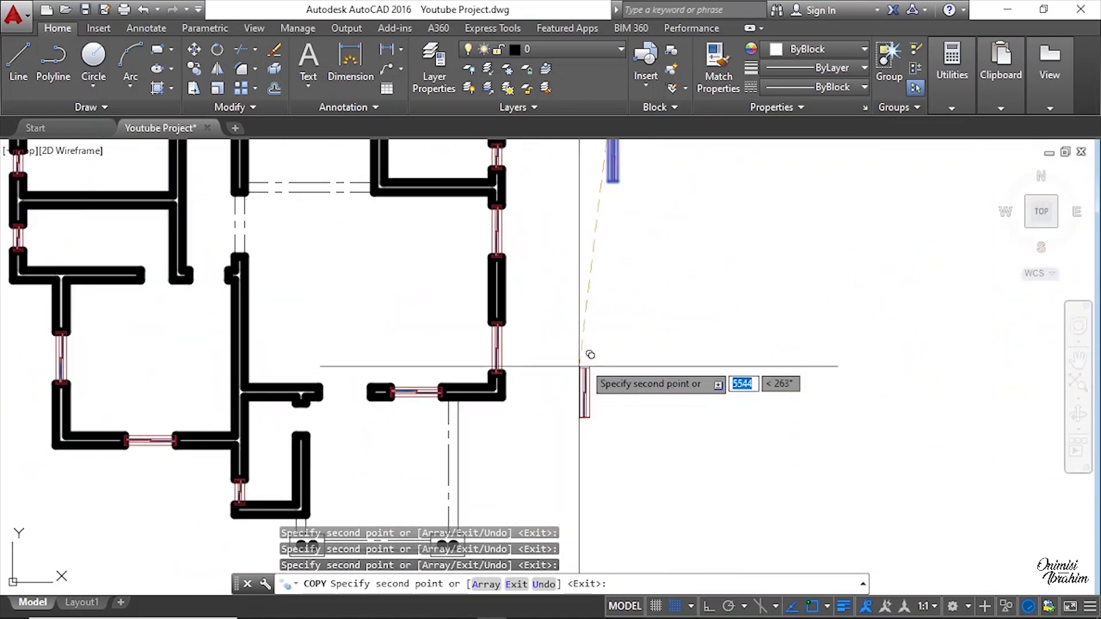
scroll(602, 310, "down", 2)
right_click(627, 288)
left_click(656, 294)
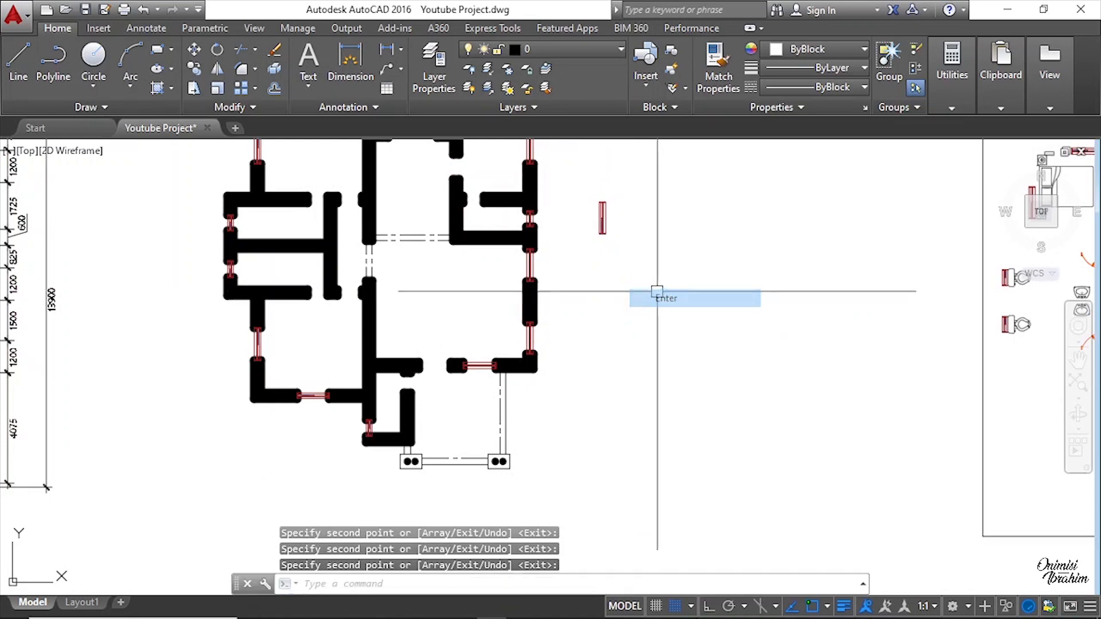
Step: Erase the stray window copy left outside the floor plan
scroll(612, 211, "up", 4)
left_click(648, 339)
left_click(563, 186)
right_click(566, 188)
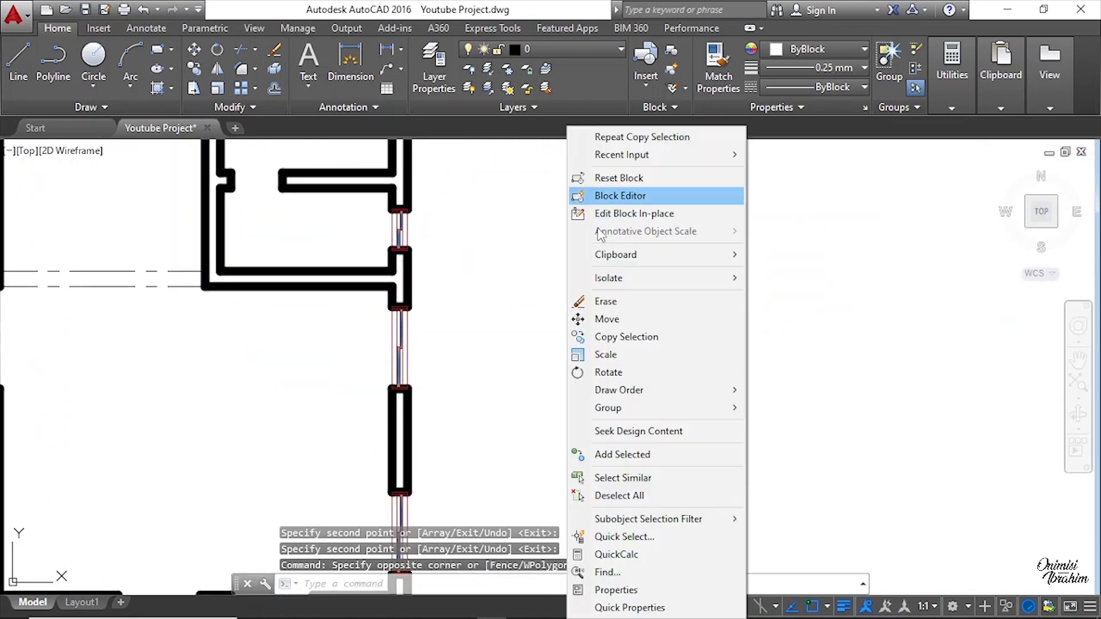
left_click(606, 301)
Step: Measure the width of the interior horizontal wall opening with a linear dimension, then cancel it
scroll(608, 315, "down", 3)
scroll(705, 321, "up", 1)
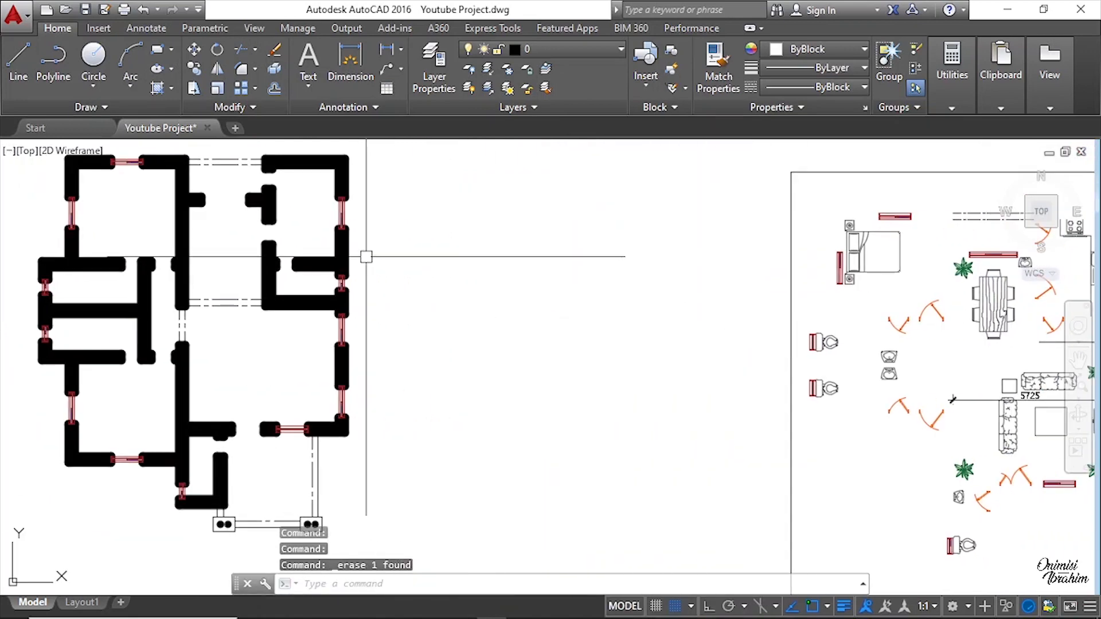
scroll(227, 189, "up", 4)
middle_click_drag(226, 189, 469, 279)
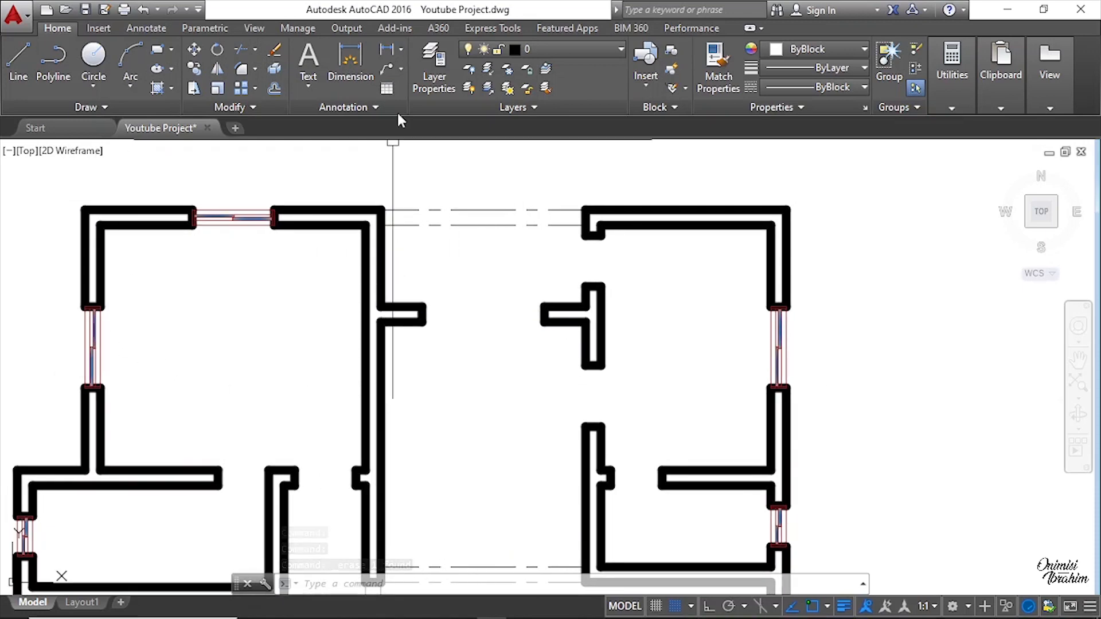
left_click(385, 55)
scroll(452, 344, "up", 5)
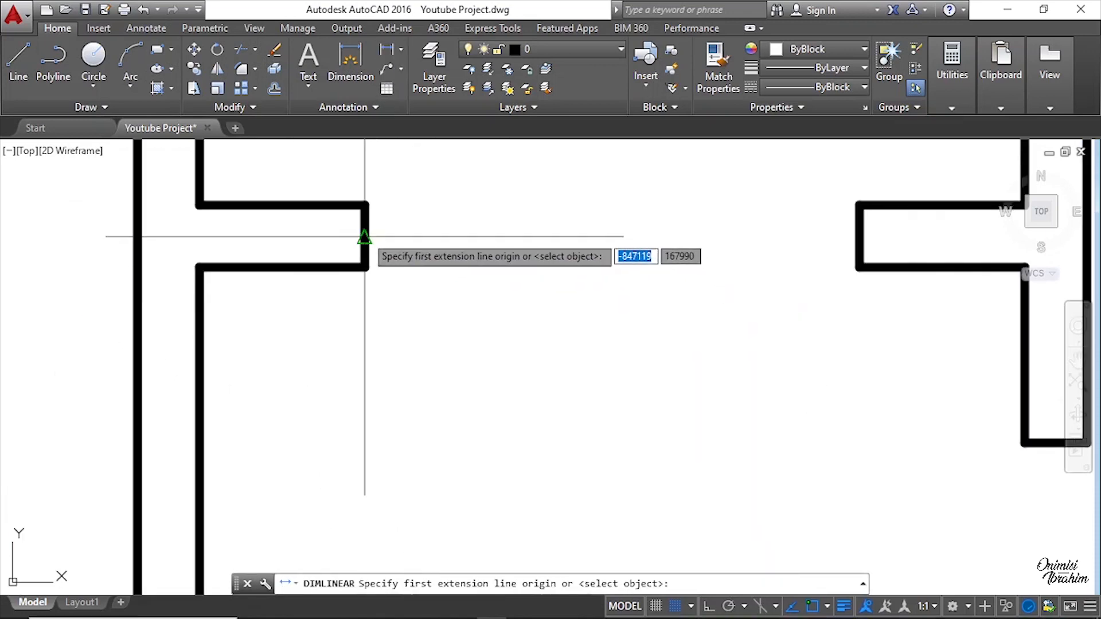
left_click(364, 237)
left_click(859, 239)
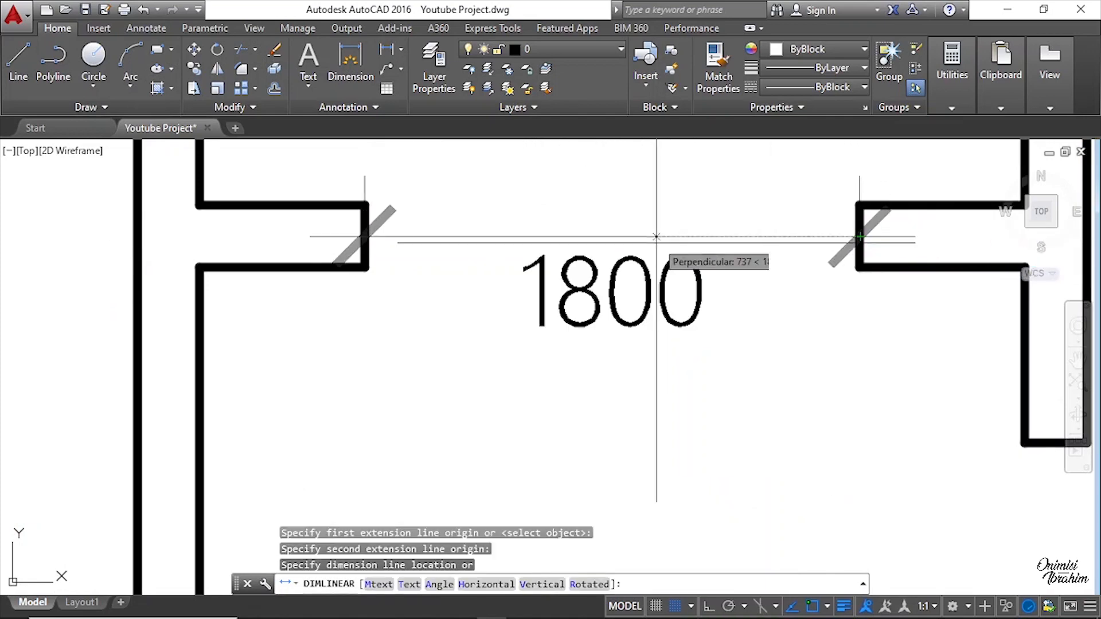
scroll(656, 247, "down", 2)
key("Escape")
Step: Copy the long window from the layout into the interior horizontal wall opening, snapping its corner endpoint, then end the command
scroll(479, 241, "down", 10)
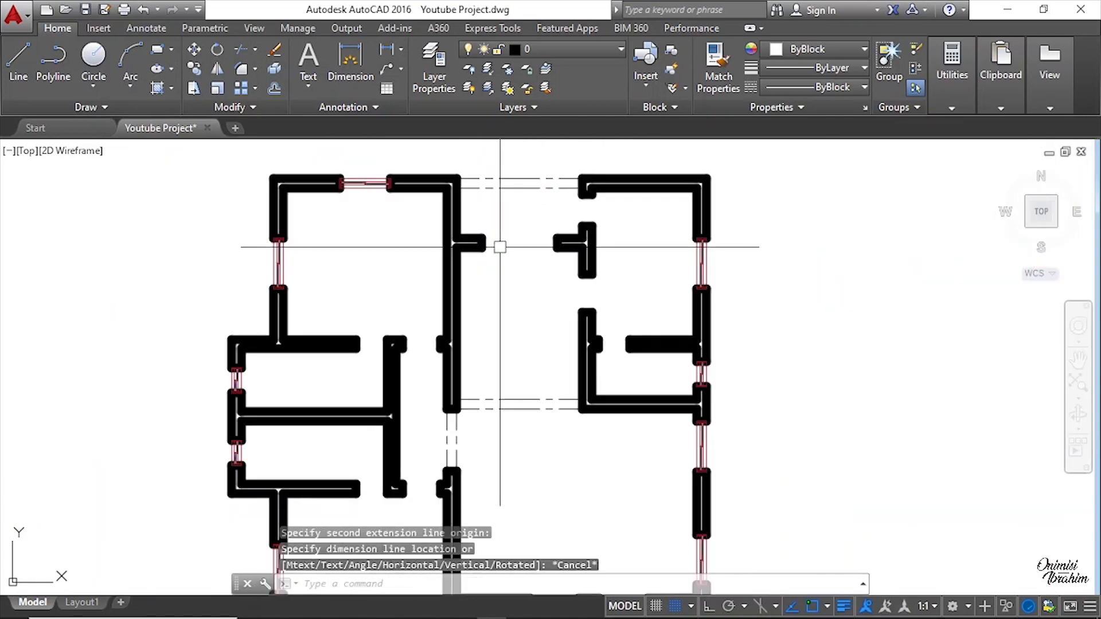
middle_click_drag(886, 313, 602, 312)
scroll(643, 223, "up", 6)
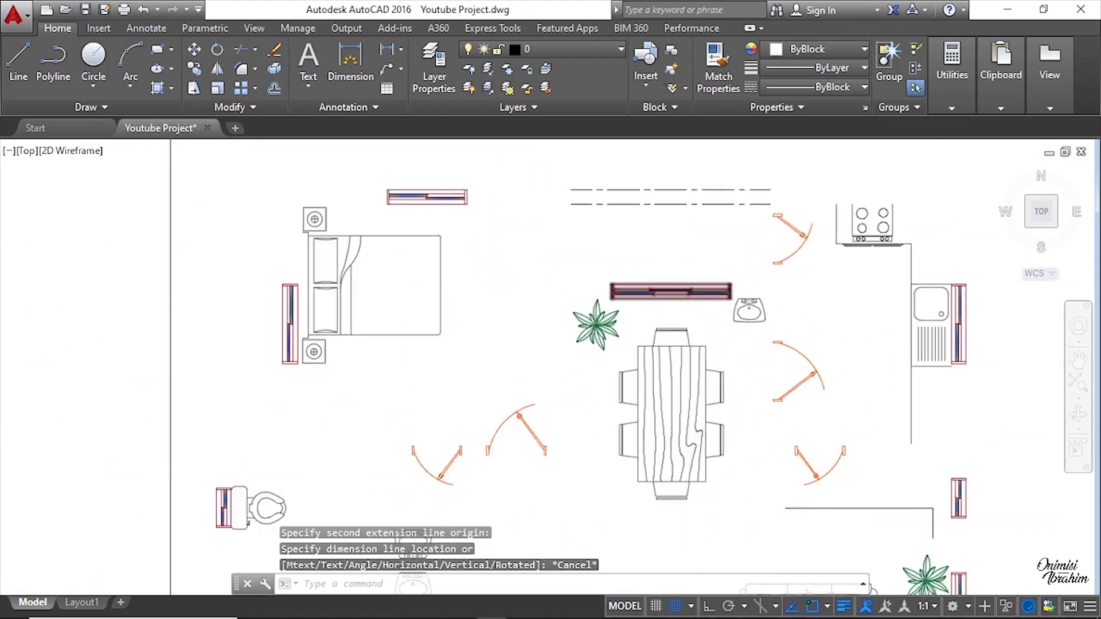
right_click(636, 283)
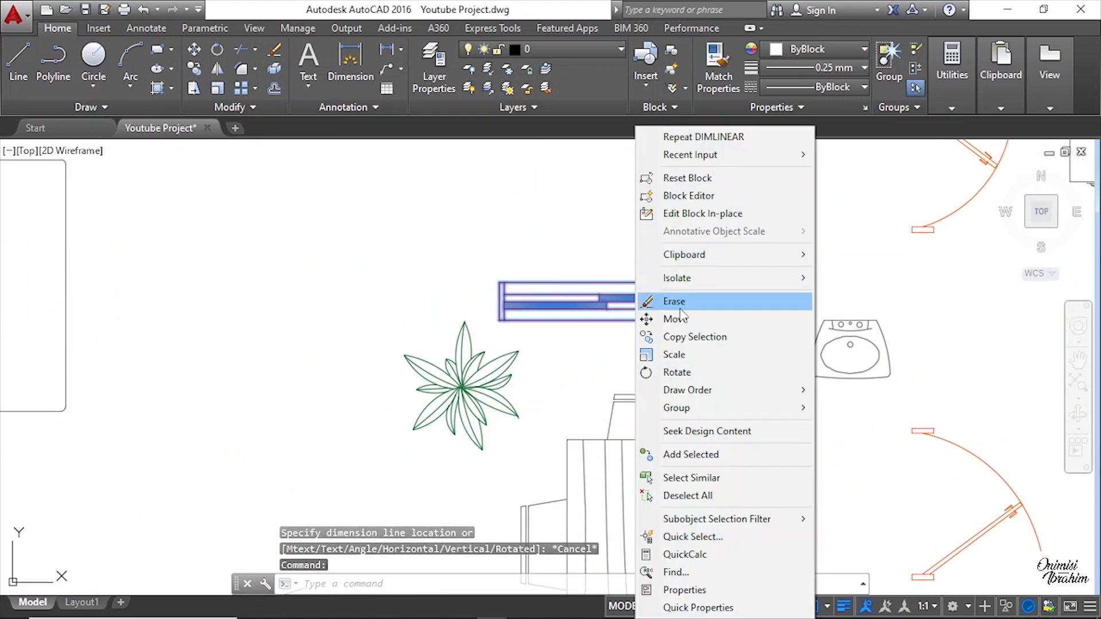
left_click(693, 337)
scroll(612, 310, "up", 5)
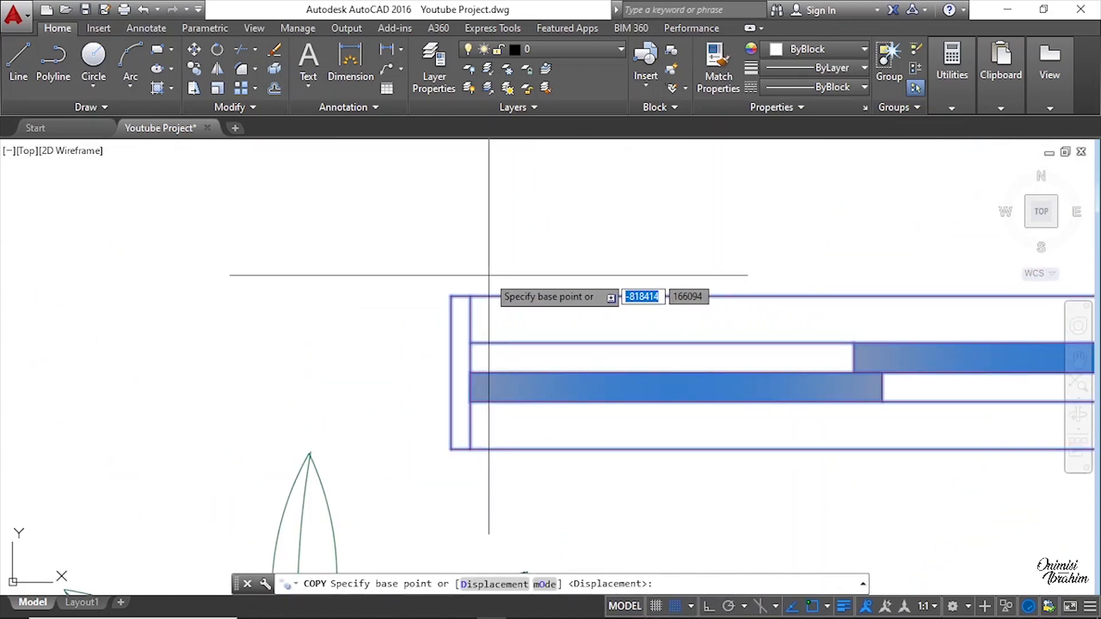
left_click(450, 297)
scroll(573, 304, "down", 8)
scroll(369, 298, "up", 5)
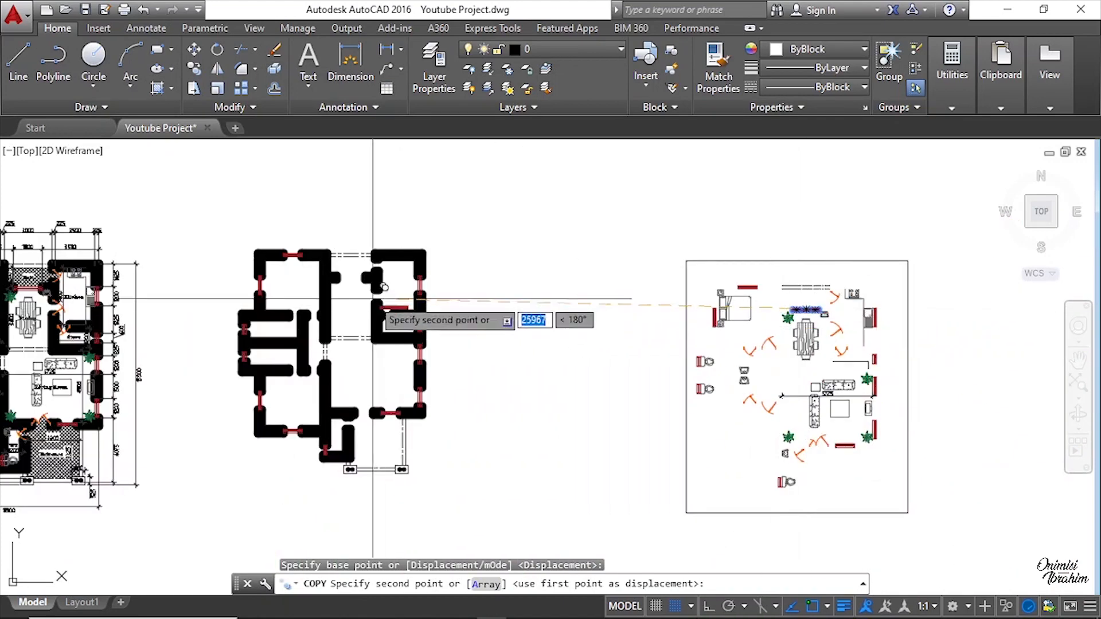
scroll(314, 270, "up", 6)
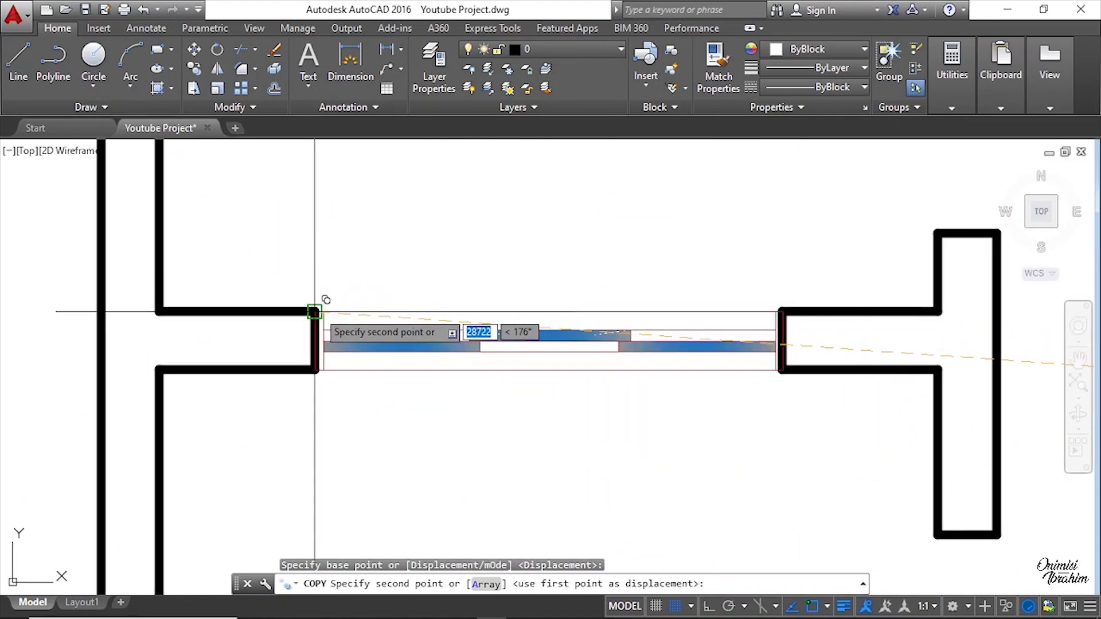
left_click(314, 312)
scroll(602, 281, "down", 3)
right_click(653, 265)
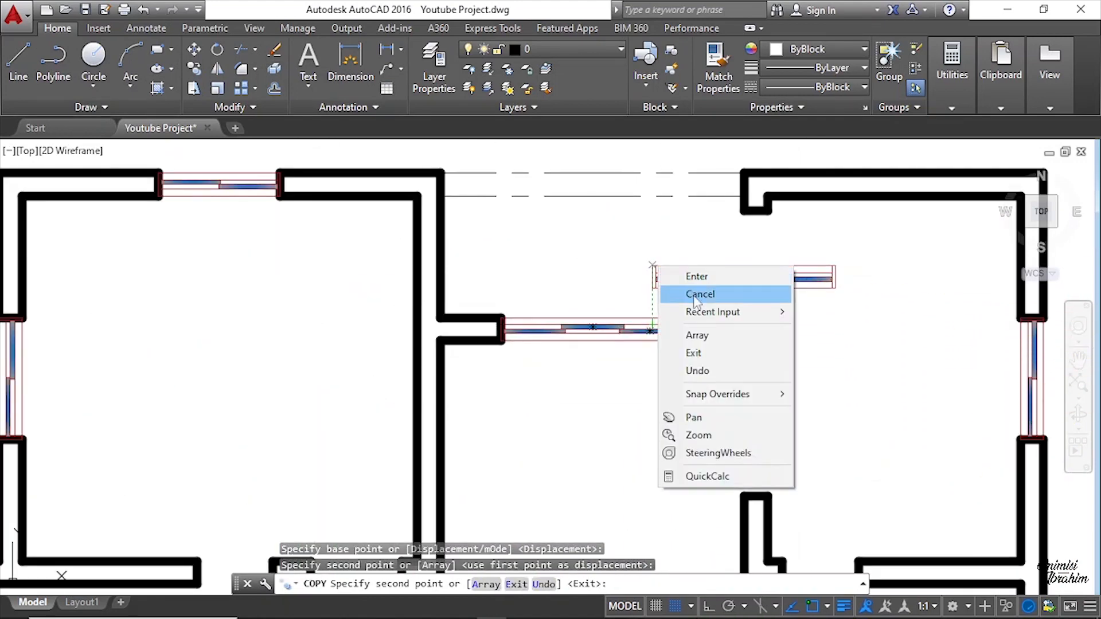
left_click(696, 301)
Step: Review the floor plan to check the placed windows and remaining openings
scroll(573, 304, "down", 6)
middle_click_drag(519, 417, 517, 253)
scroll(451, 439, "up", 2)
middle_click_drag(540, 349, 534, 470)
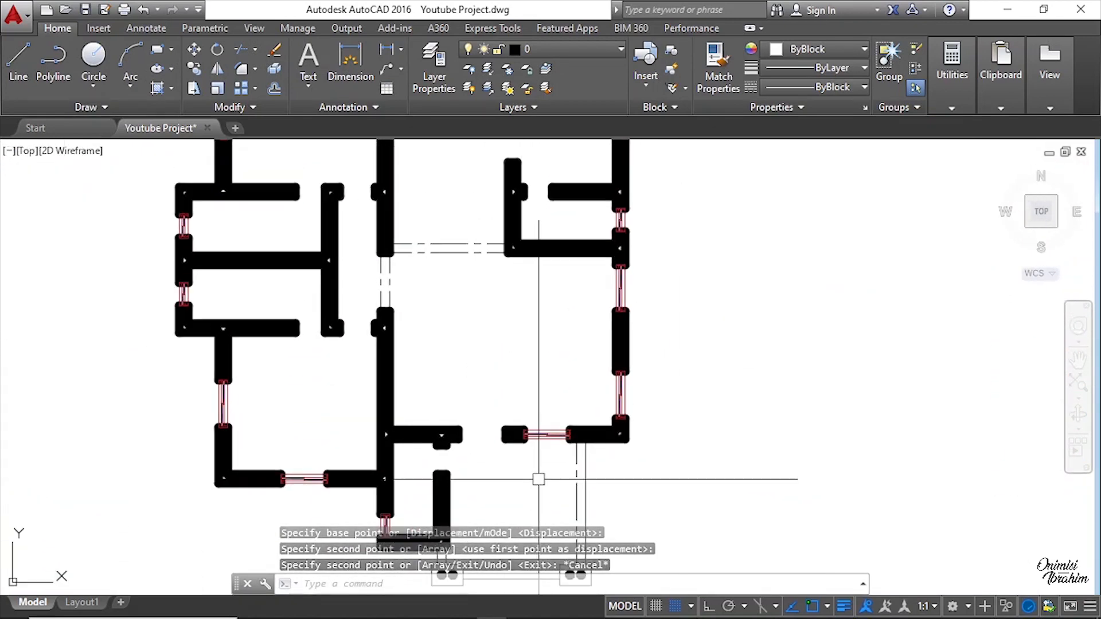
scroll(549, 360, "down", 2)
scroll(550, 362, "down", 2)
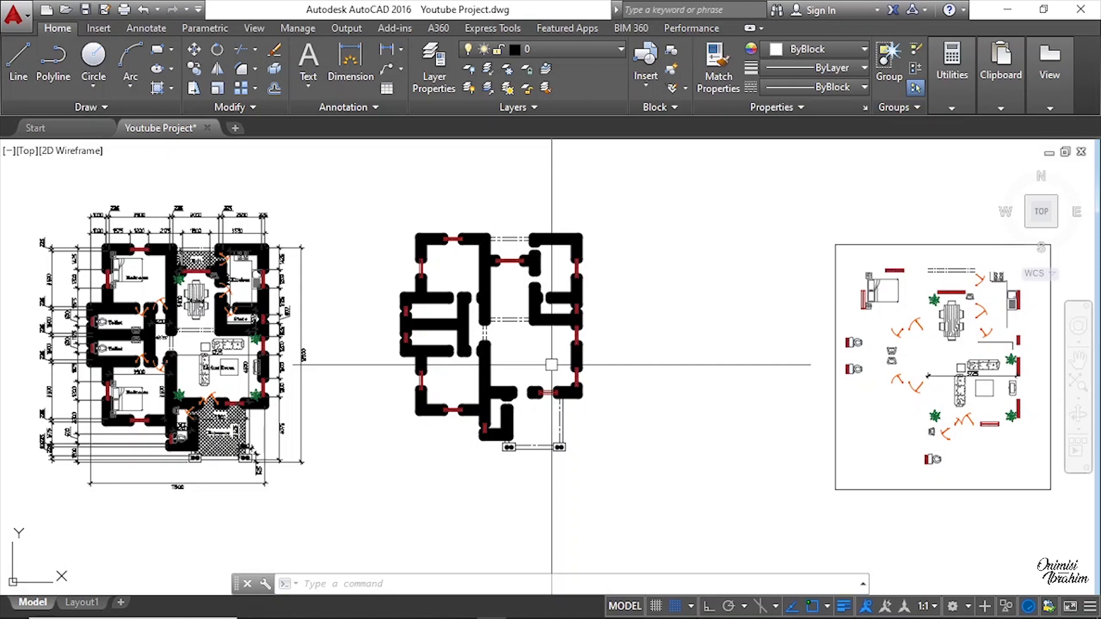
scroll(526, 421, "up", 5)
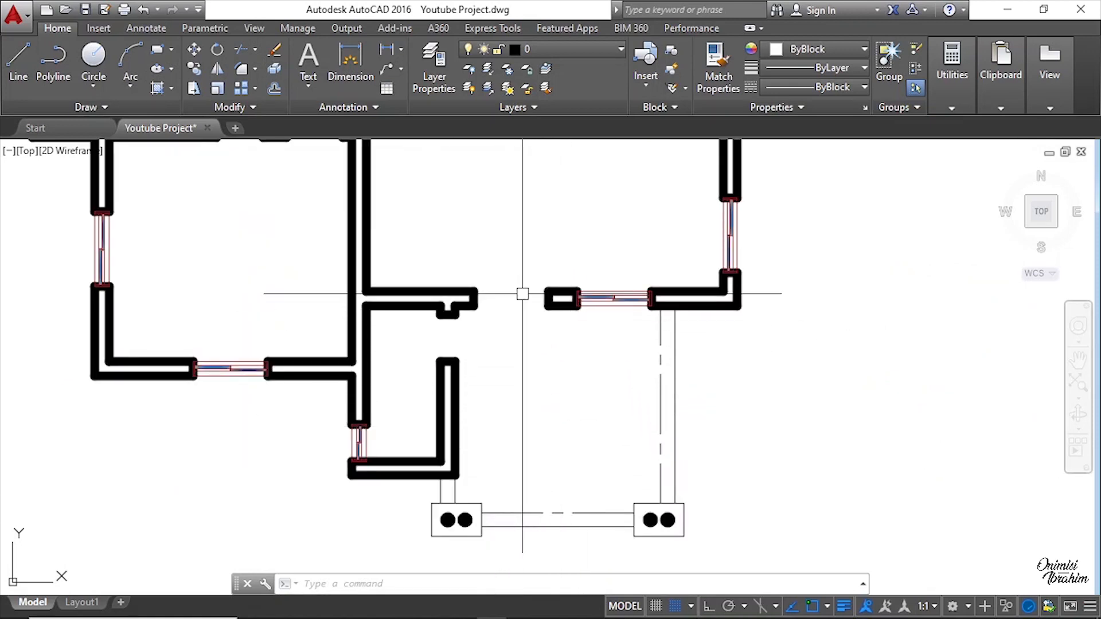
scroll(522, 294, "up", 2)
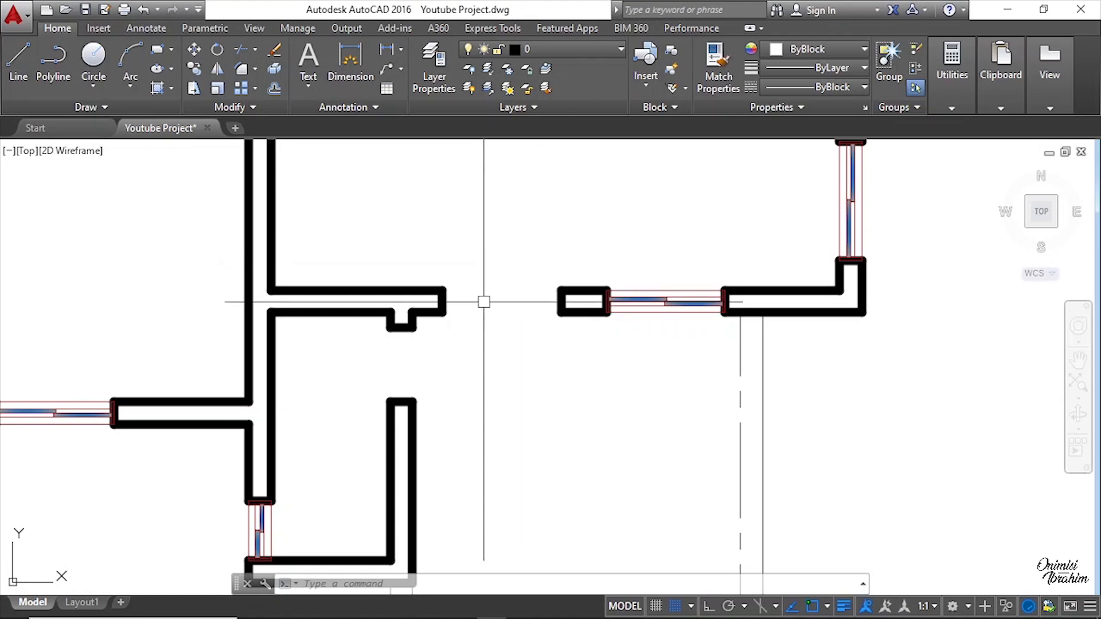
scroll(397, 323, "down", 6)
middle_click_drag(864, 371, 399, 371)
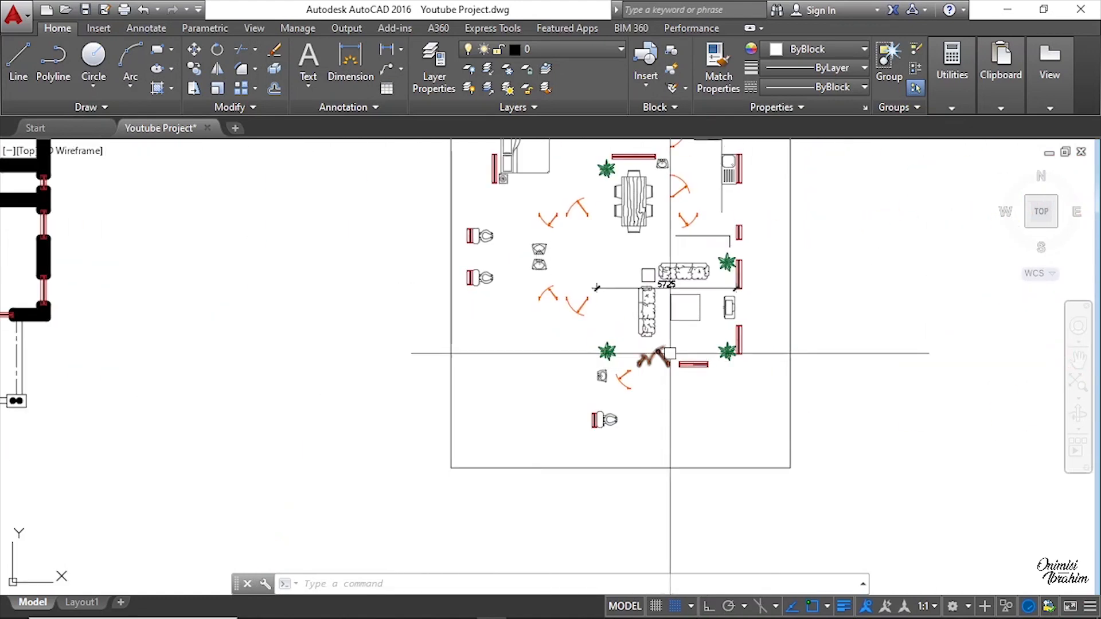
Step: Copy the double door from the layout into the wall opening, snapping its frame midpoint to the wall end midpoint
scroll(670, 353, "up", 9)
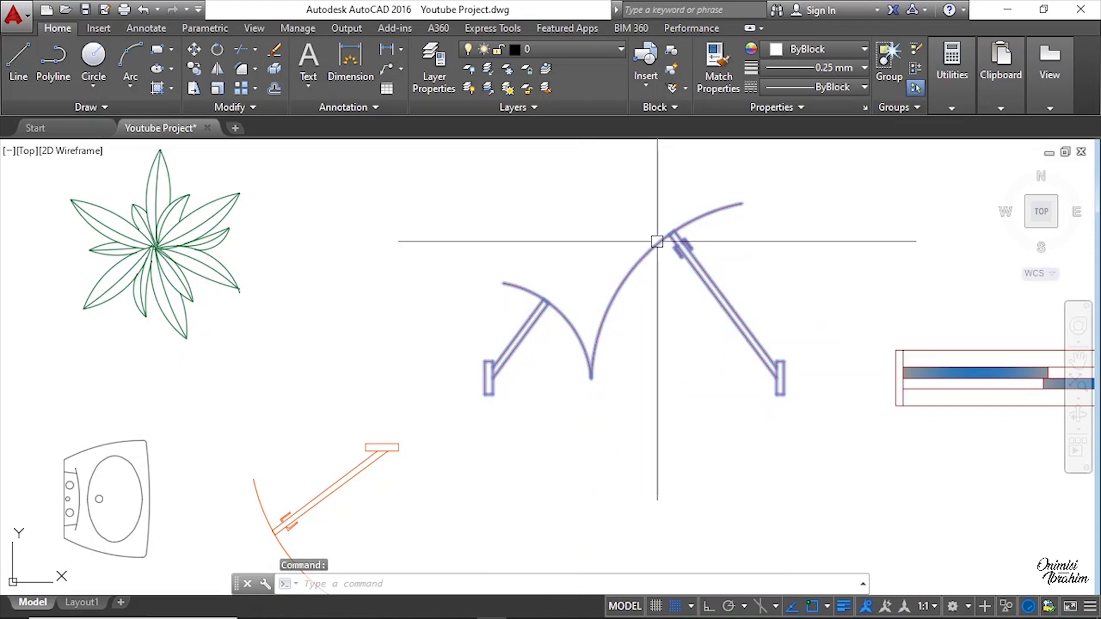
scroll(472, 376, "up", 4)
right_click(628, 319)
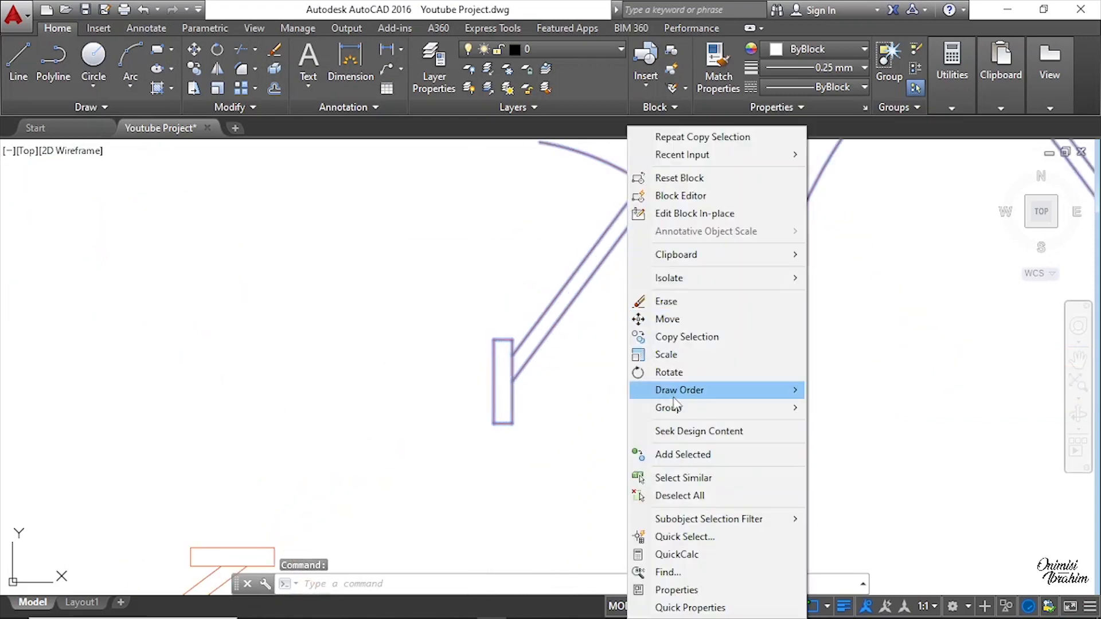
left_click(644, 337)
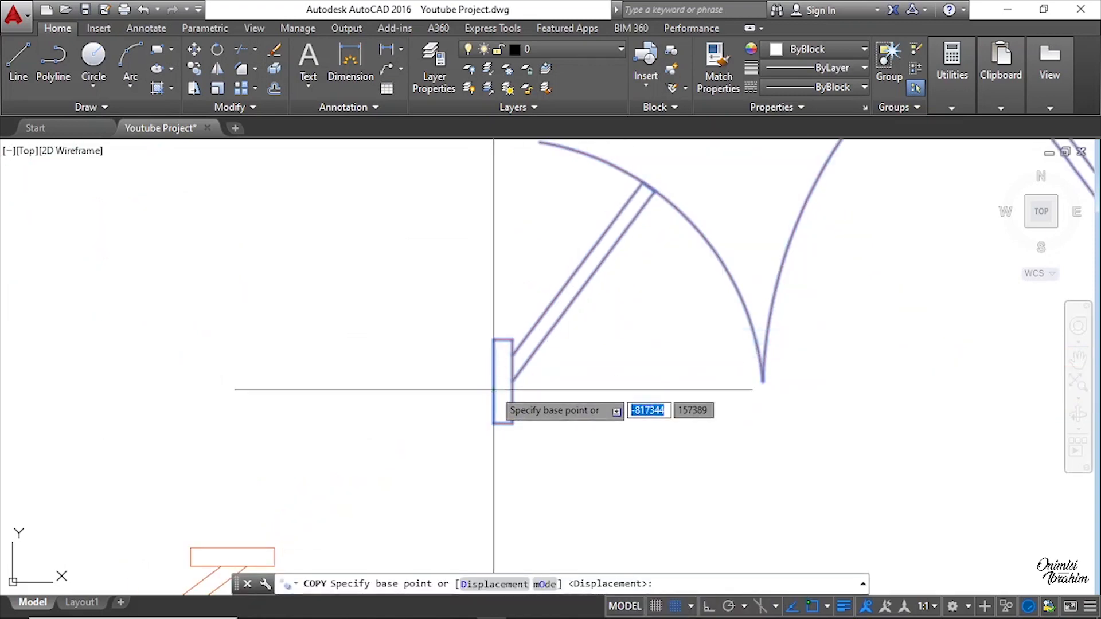
scroll(493, 387, "up", 2)
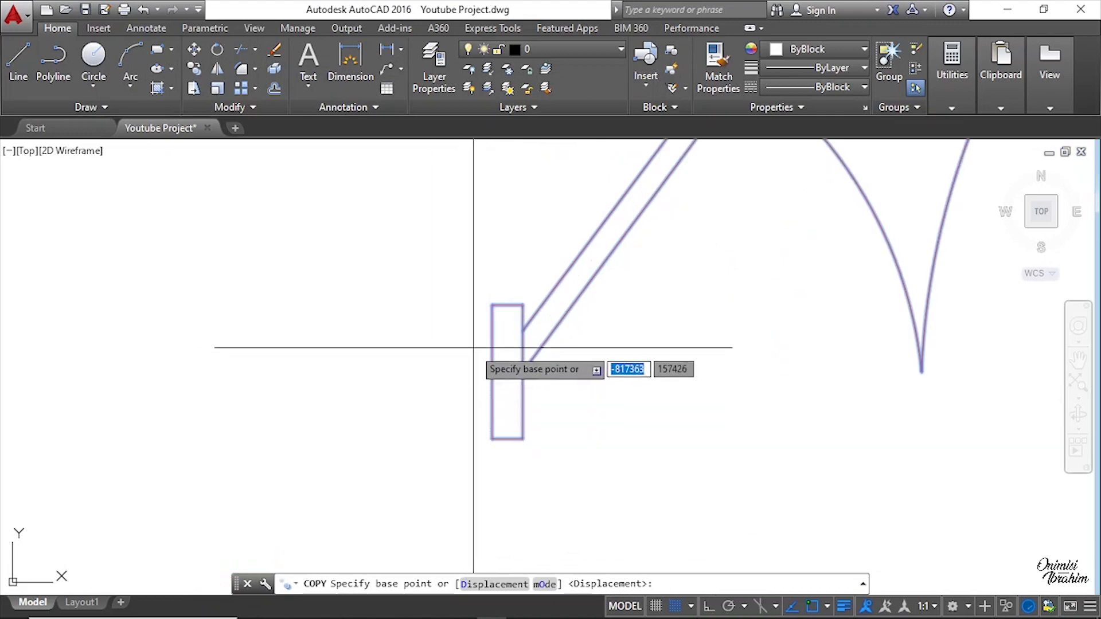
scroll(476, 378, "down", 3)
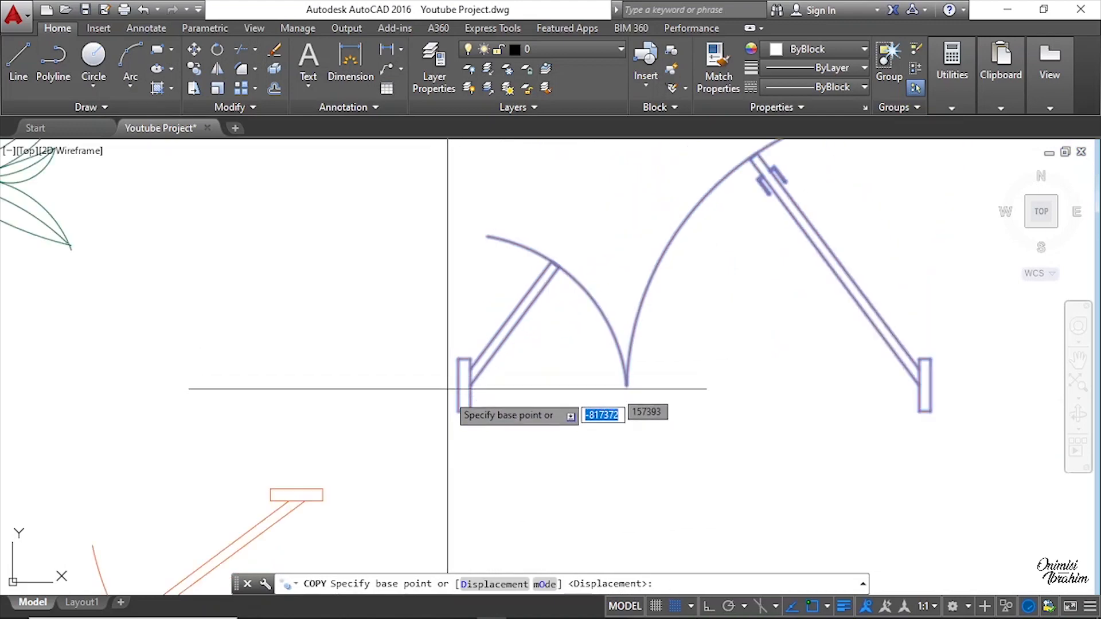
scroll(448, 388, "down", 5)
scroll(582, 425, "up", 5)
scroll(501, 427, "down", 2)
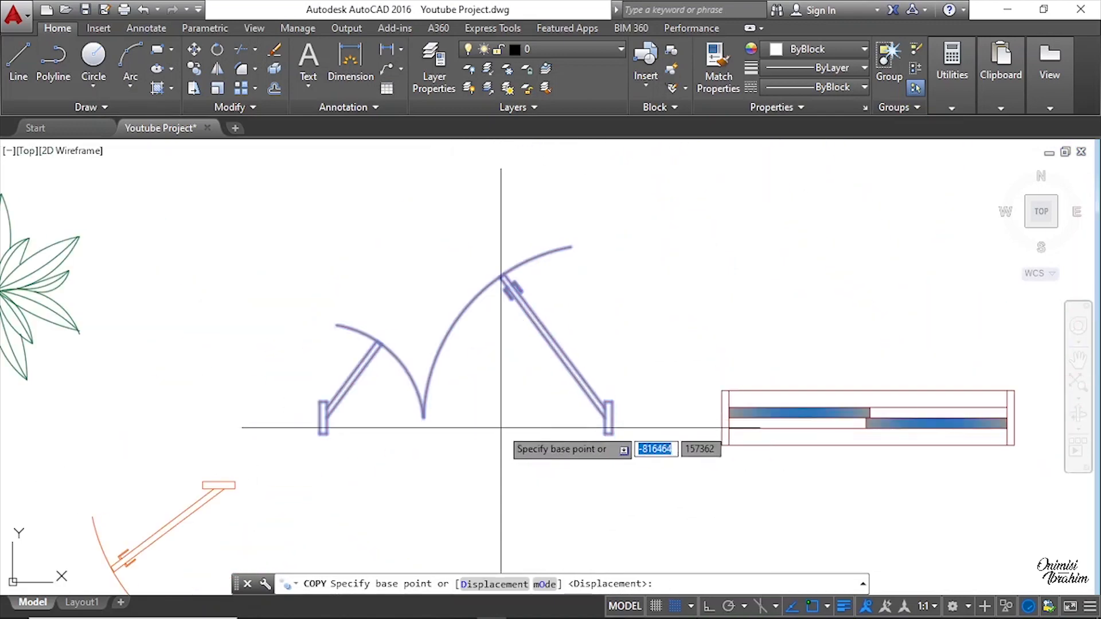
scroll(306, 430, "up", 3)
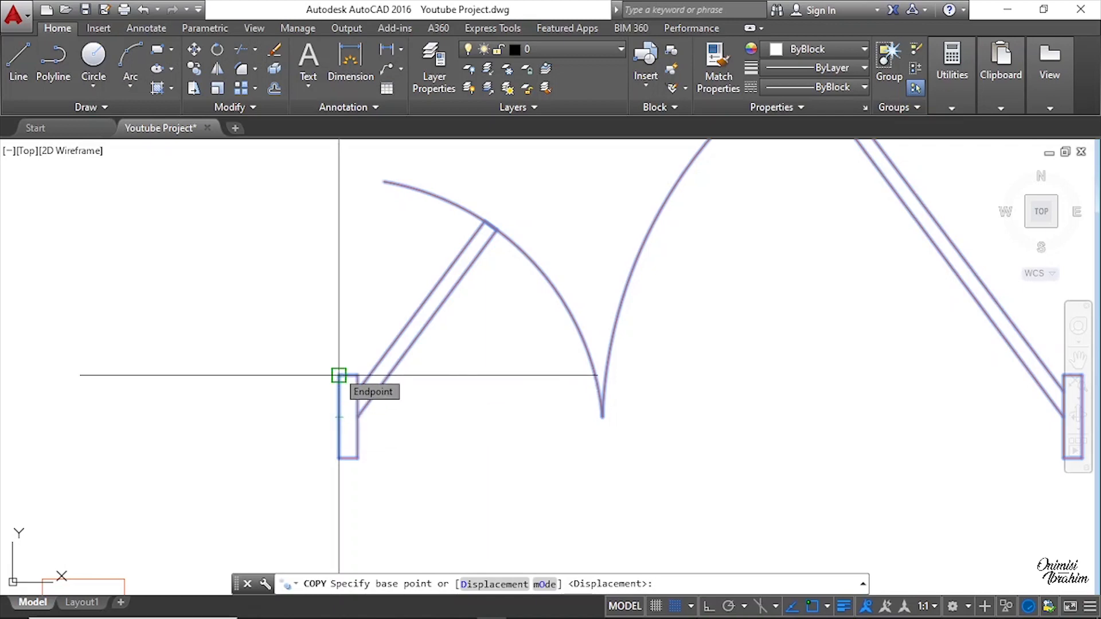
left_click(338, 417)
scroll(764, 305, "down", 6)
scroll(236, 385, "up", 3)
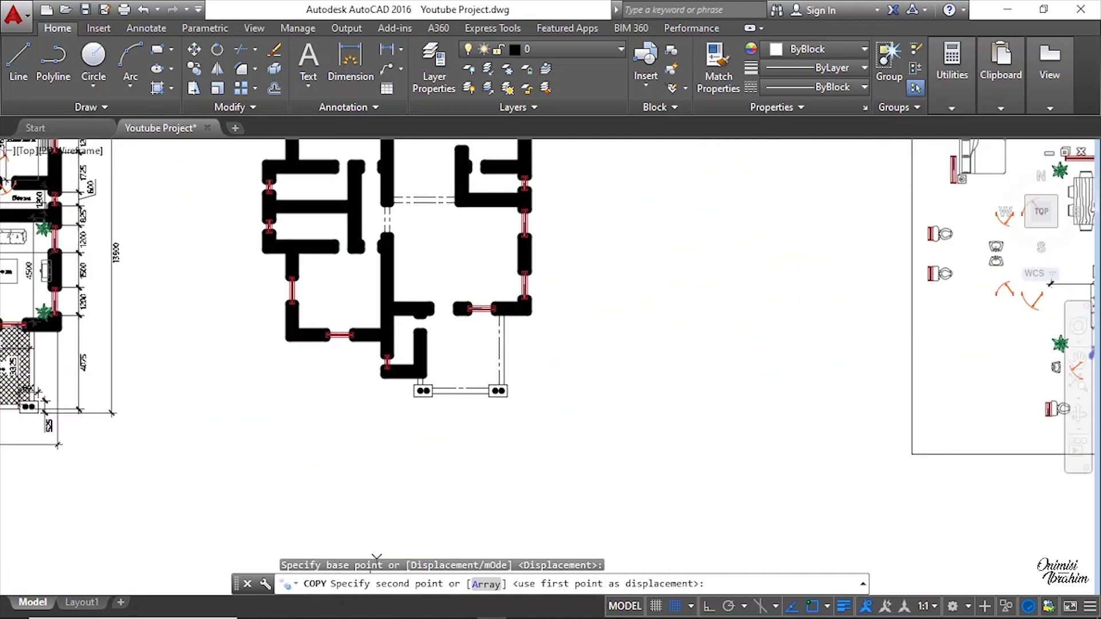
scroll(430, 298, "up", 5)
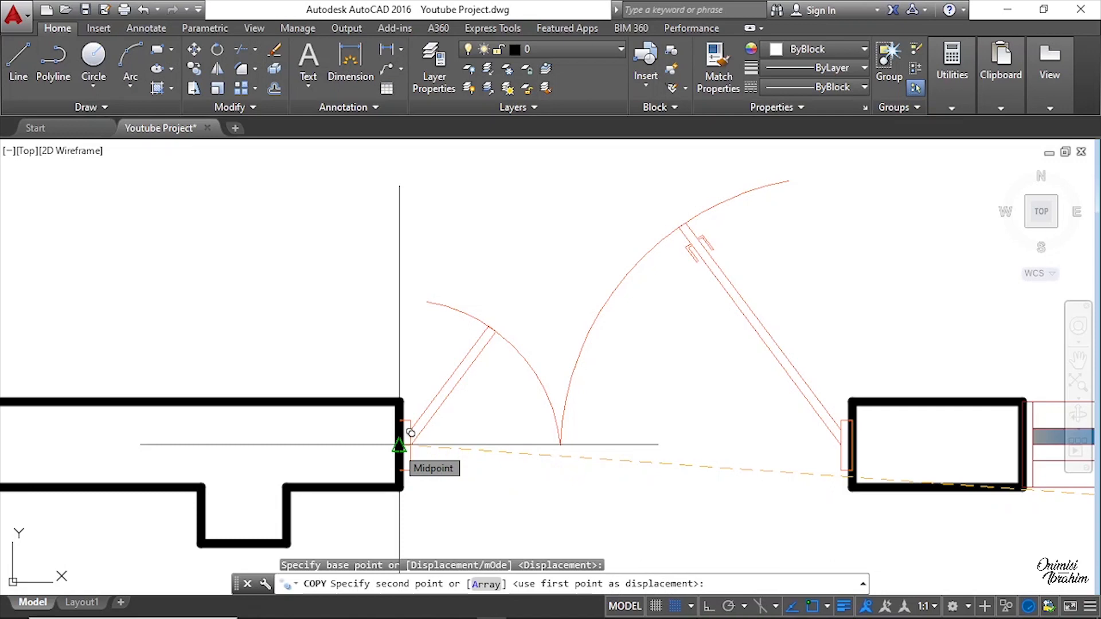
left_click(411, 433)
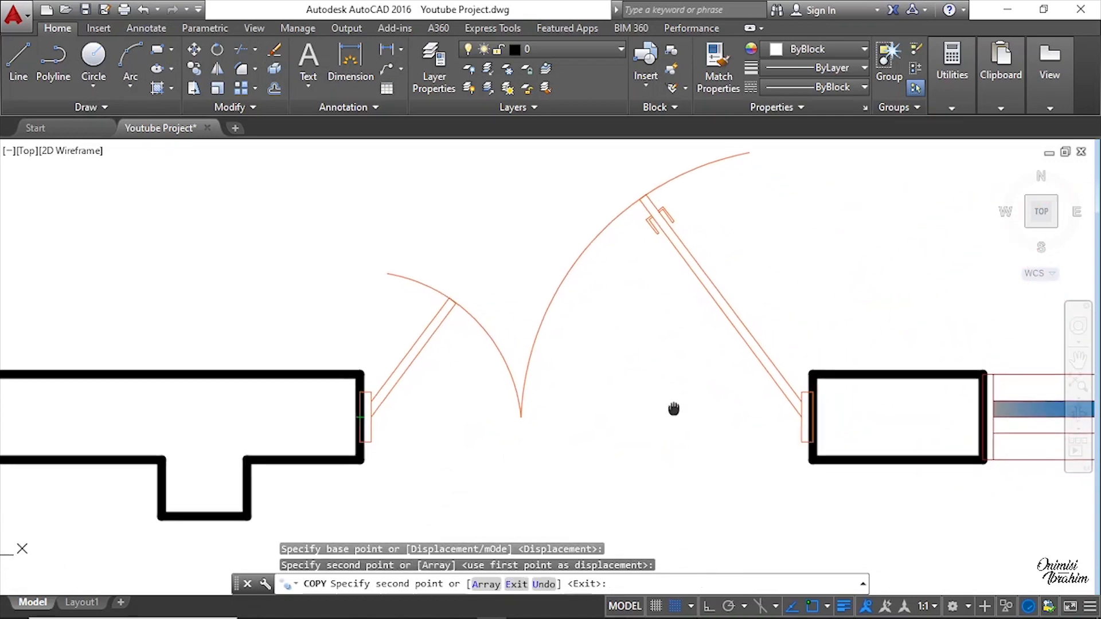
Step: Zoom in to check how the double door's frames sit against the wall ends of the opening
key("Escape")
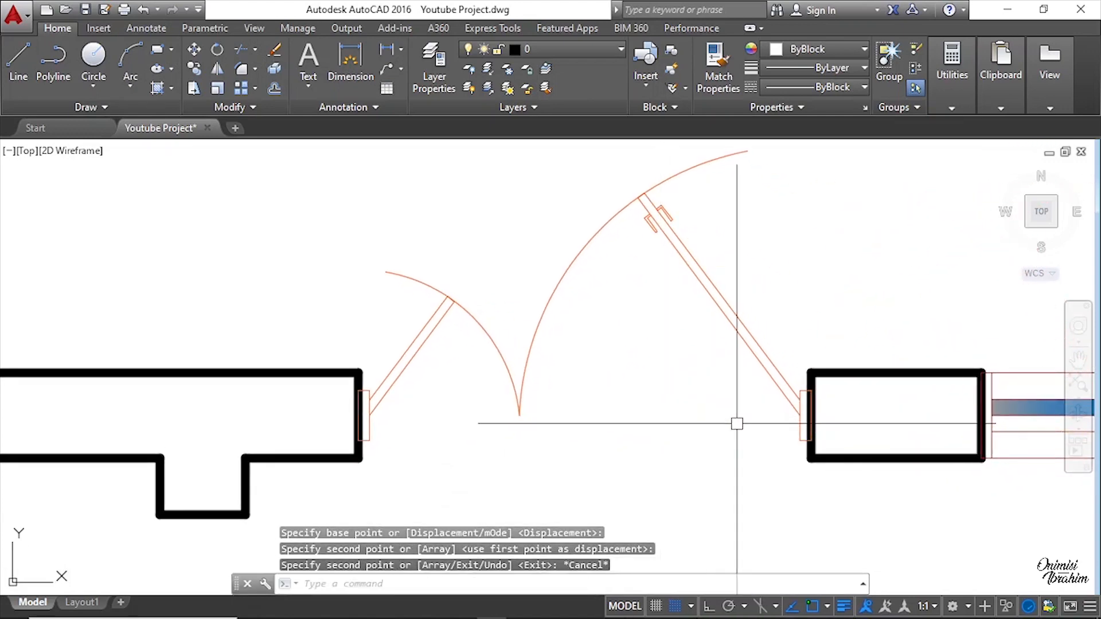
middle_click_drag(764, 525, 732, 462)
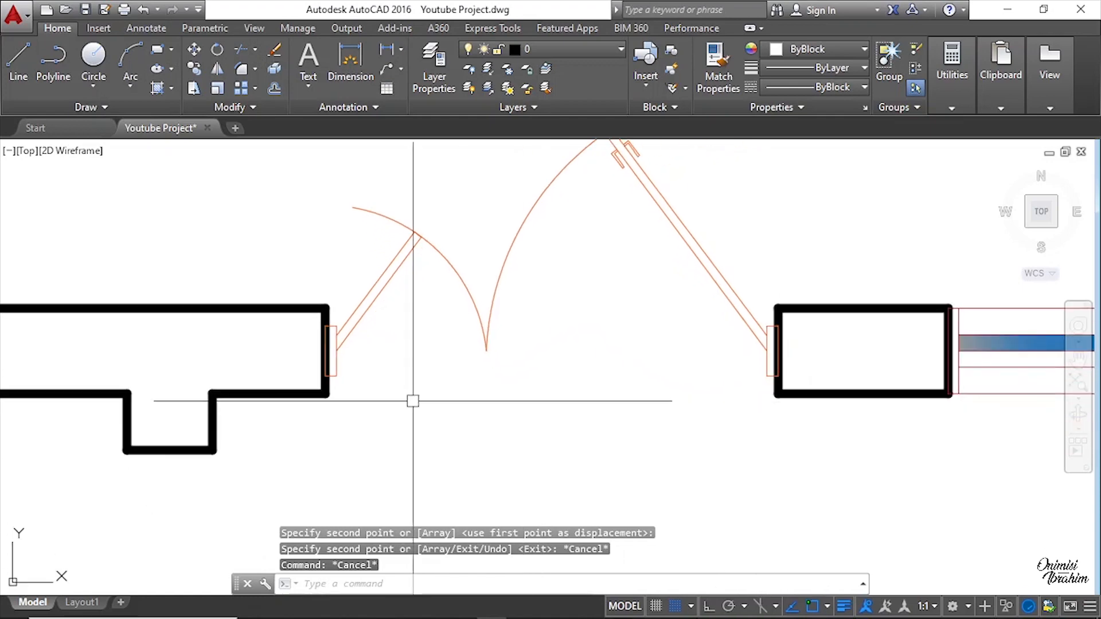
scroll(413, 401, "up", 6)
scroll(444, 333, "down", 4)
scroll(462, 317, "up", 4)
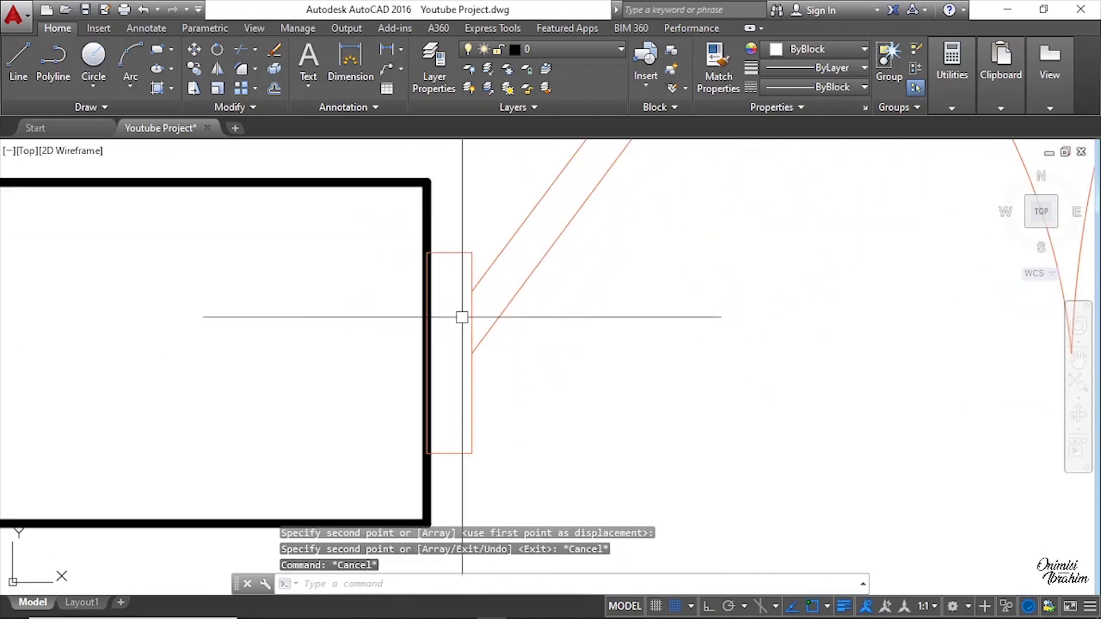
scroll(669, 341, "down", 4)
scroll(801, 351, "up", 5)
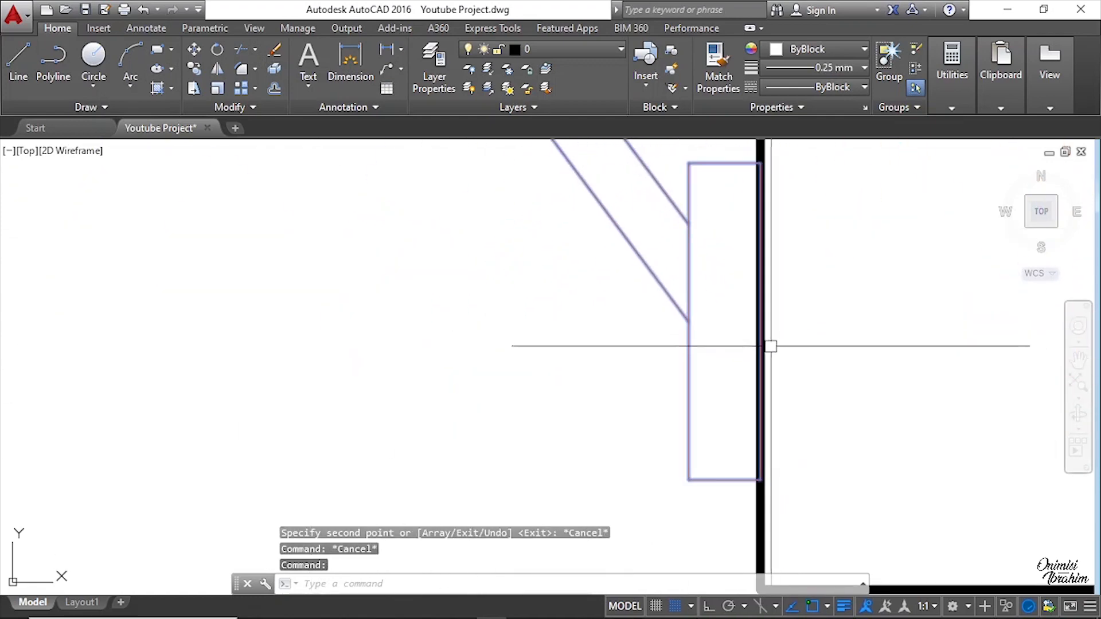
key("Escape")
scroll(643, 218, "down", 2)
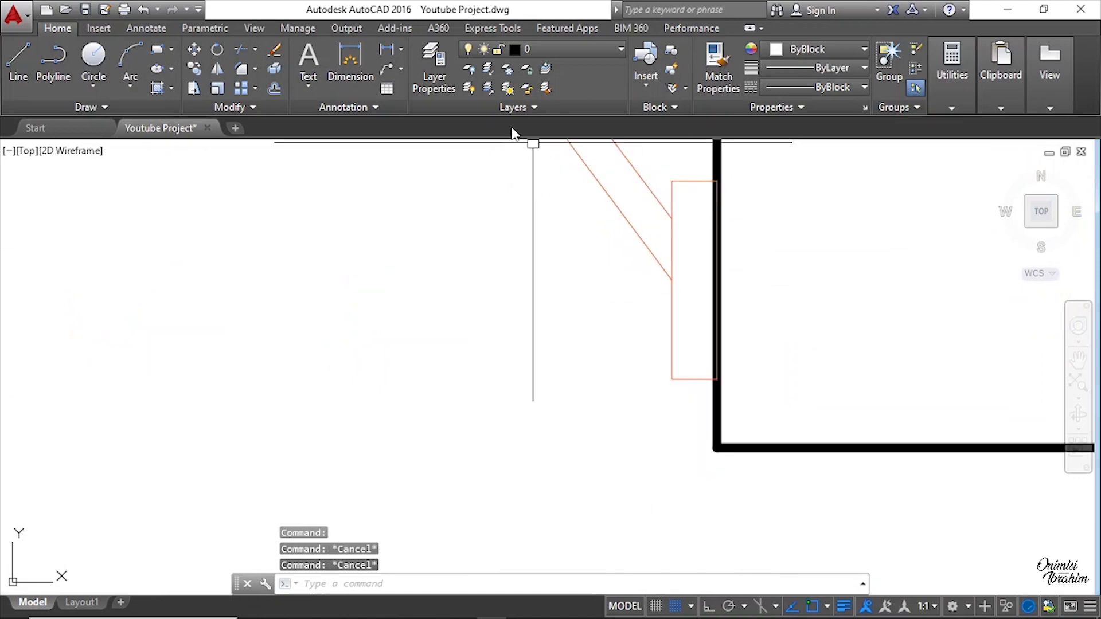
left_click(392, 50)
key("Escape")
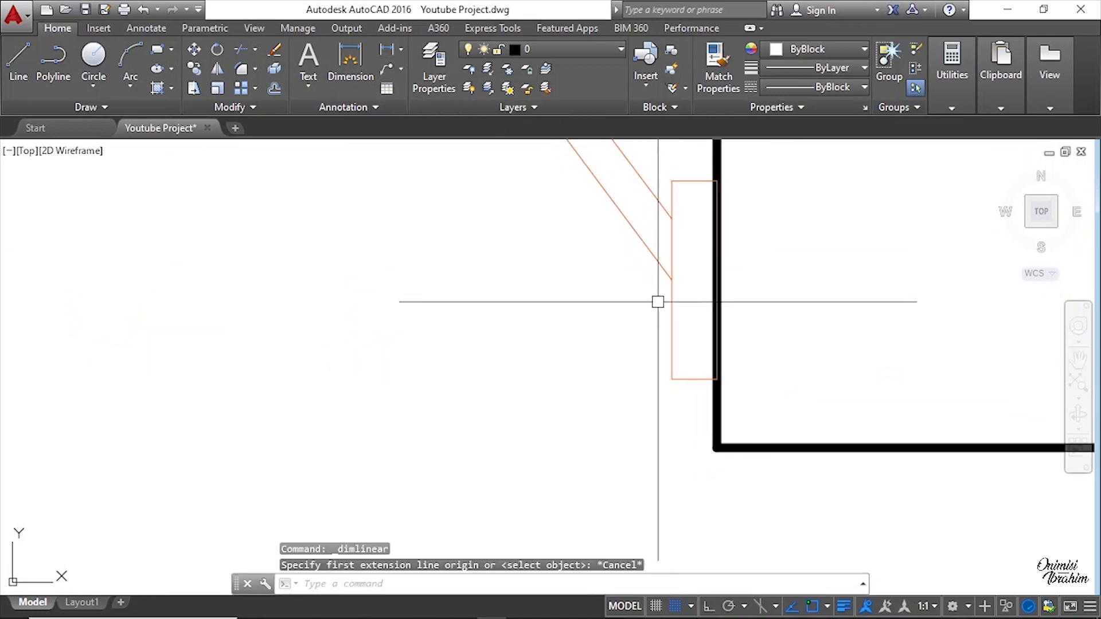
scroll(658, 301, "down", 3)
scroll(586, 291, "down", 5)
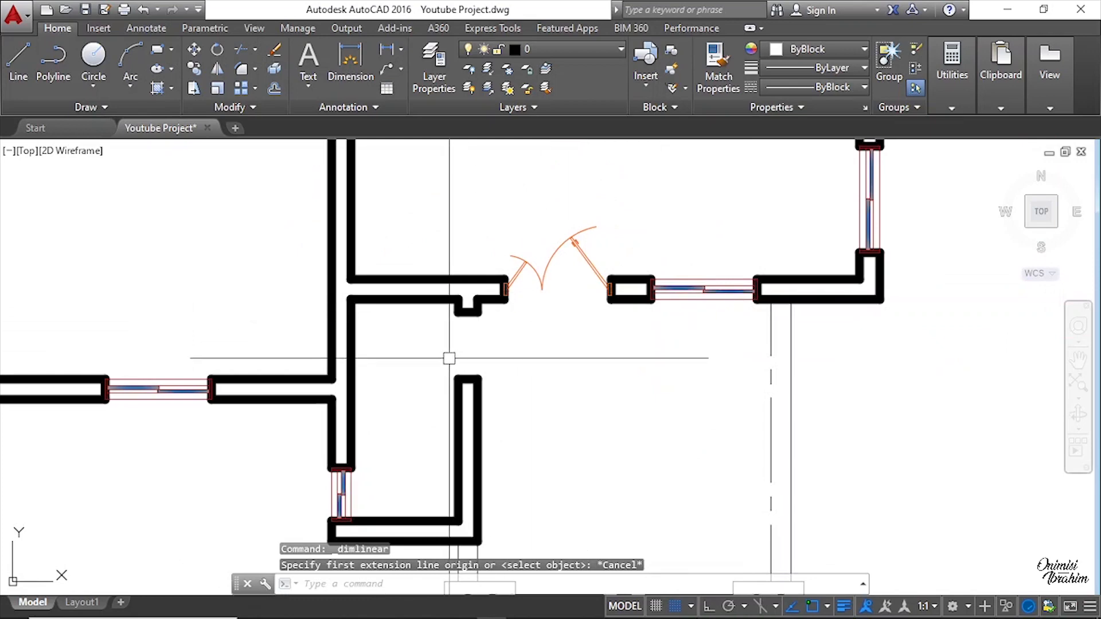
scroll(448, 359, "up", 3)
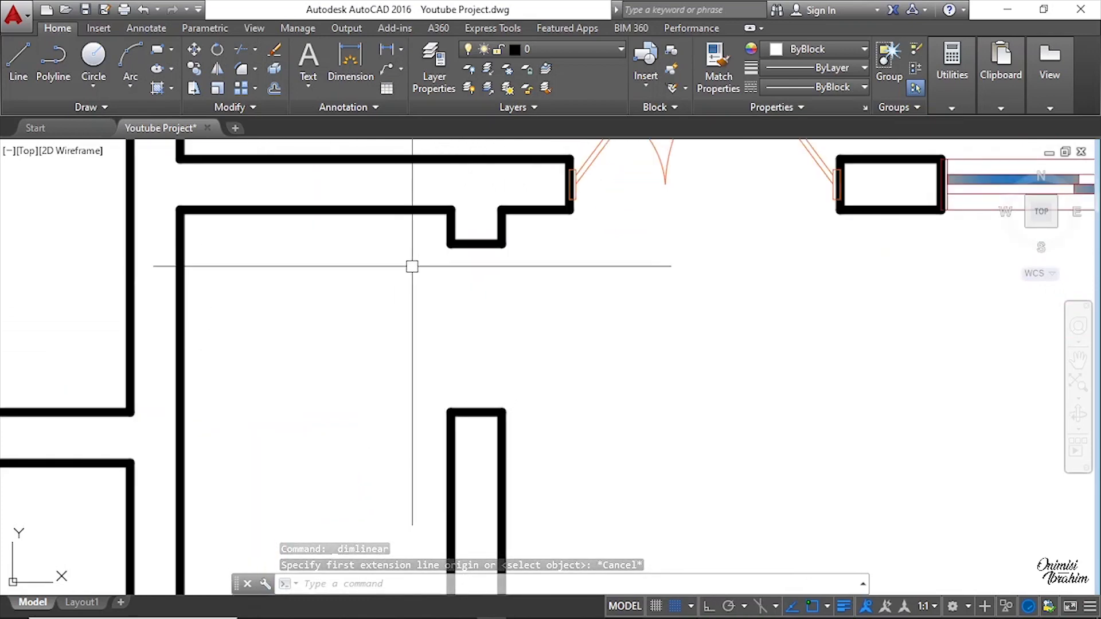
scroll(457, 302, "down", 6)
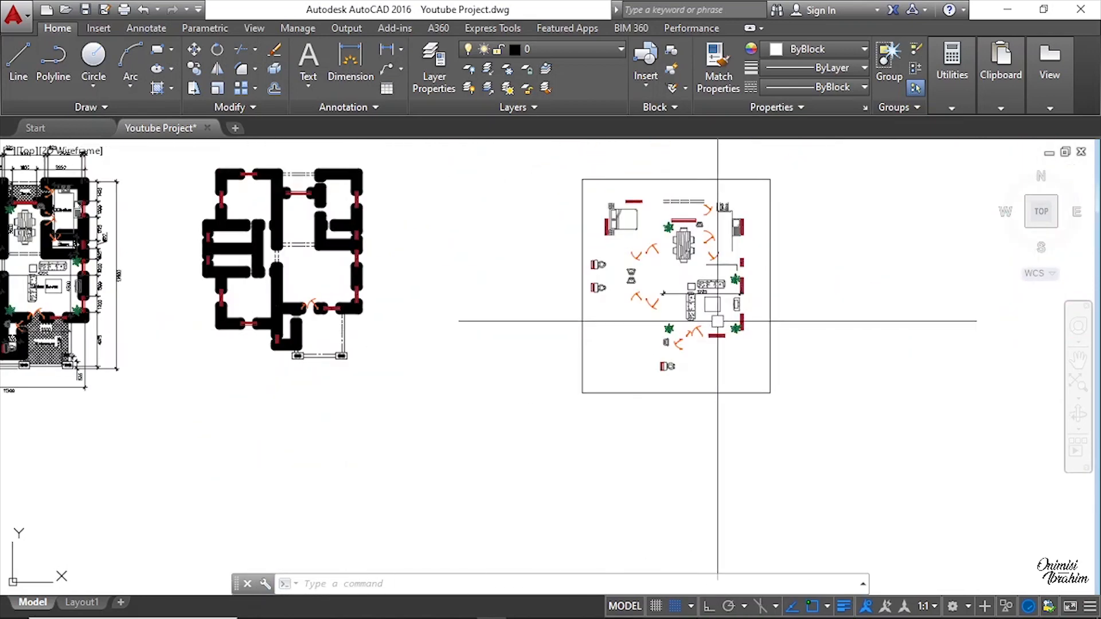
Step: Copy a single door from the layout into the interior wall opening, snapping its frame end to the wall, then end the command
scroll(717, 321, "up", 7)
left_click(665, 374)
scroll(708, 402, "up", 2)
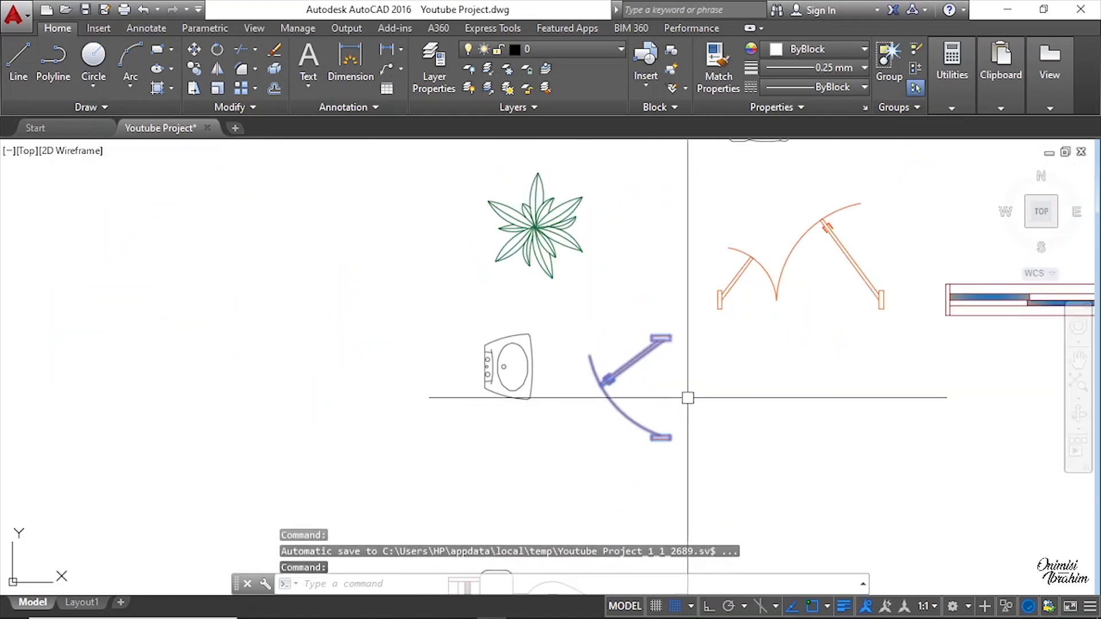
right_click(630, 322)
left_click(693, 338)
scroll(685, 339, "up", 6)
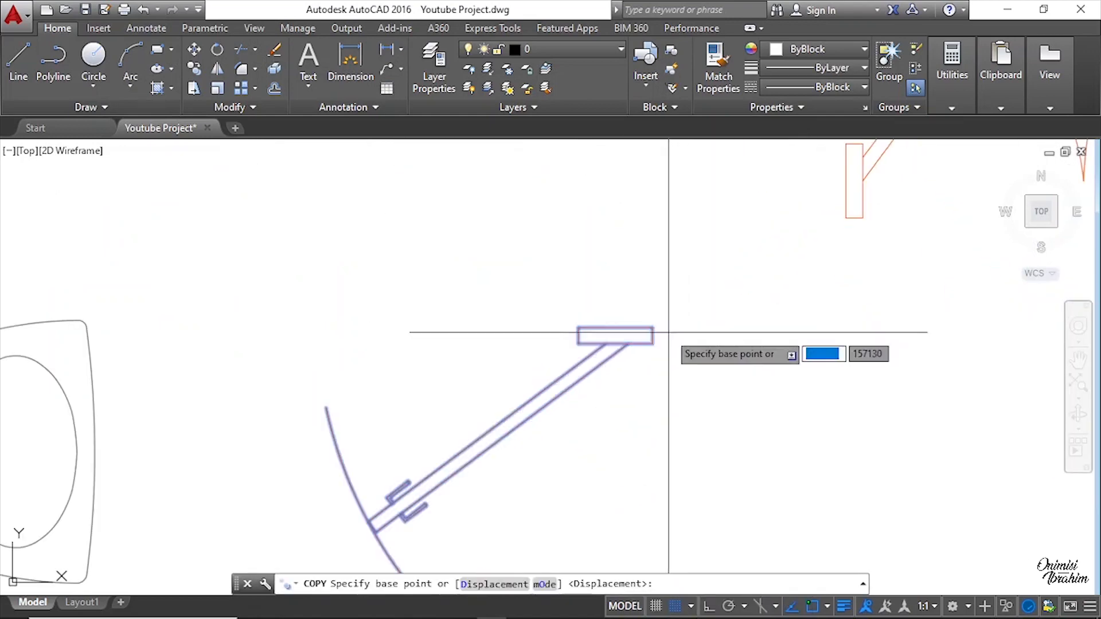
left_click(614, 328)
scroll(873, 341, "down", 8)
scroll(270, 307, "down", 5)
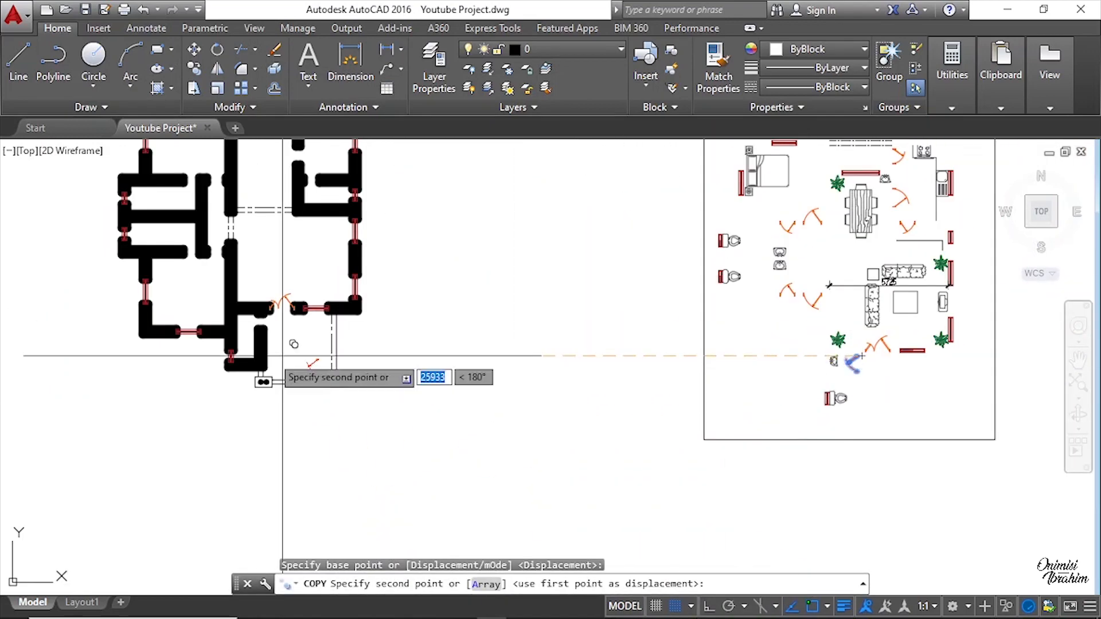
scroll(258, 312, "up", 8)
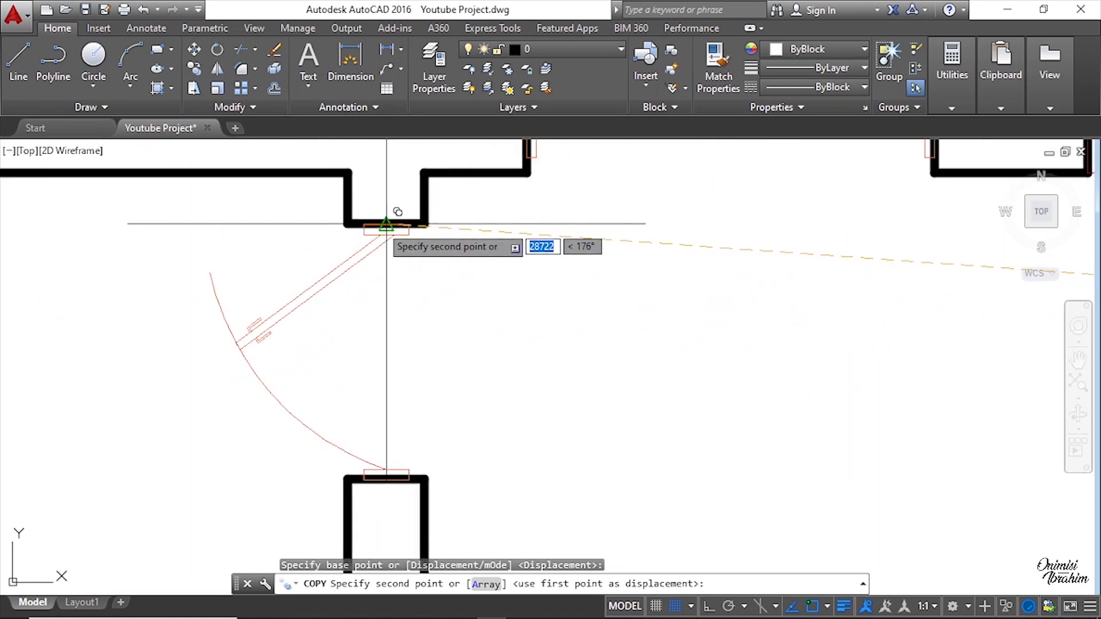
left_click(387, 224)
scroll(338, 321, "down", 3)
key("Escape")
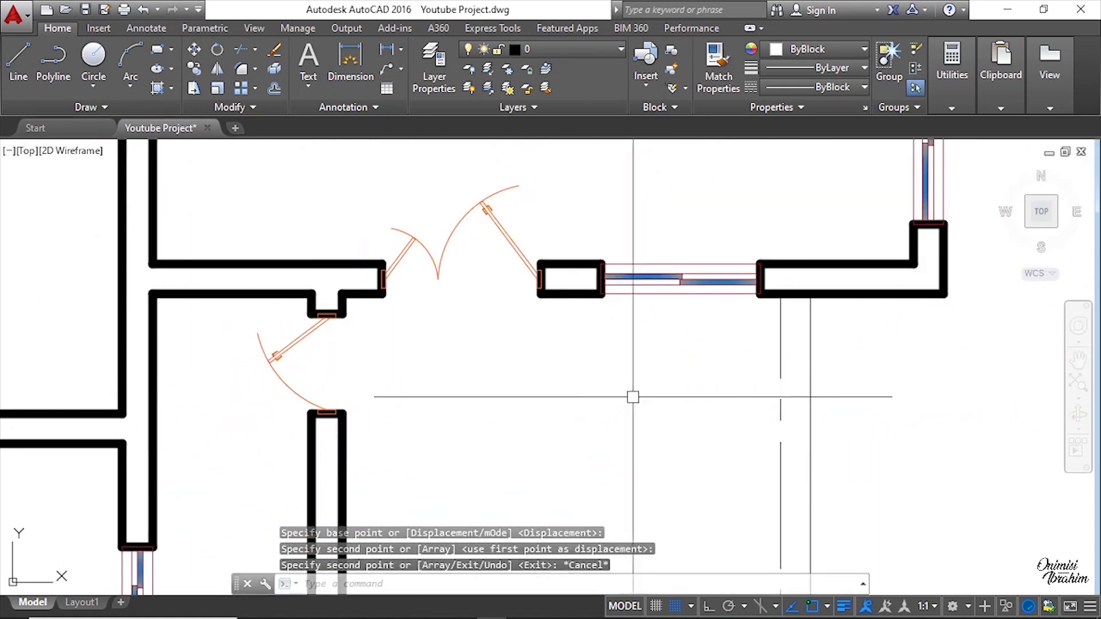
key("Escape")
Step: Copy another single door from the layout into the interior opening of the right-hand room, snapping its frame to the wall edge
scroll(453, 414, "down", 3)
scroll(641, 346, "up", 2)
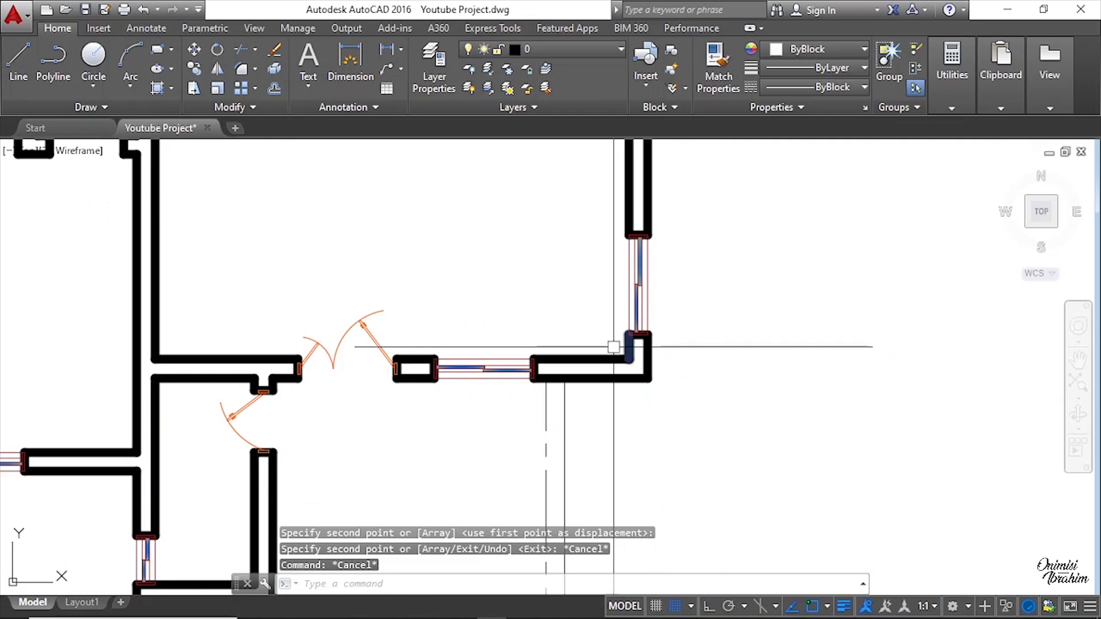
scroll(622, 335, "down", 6)
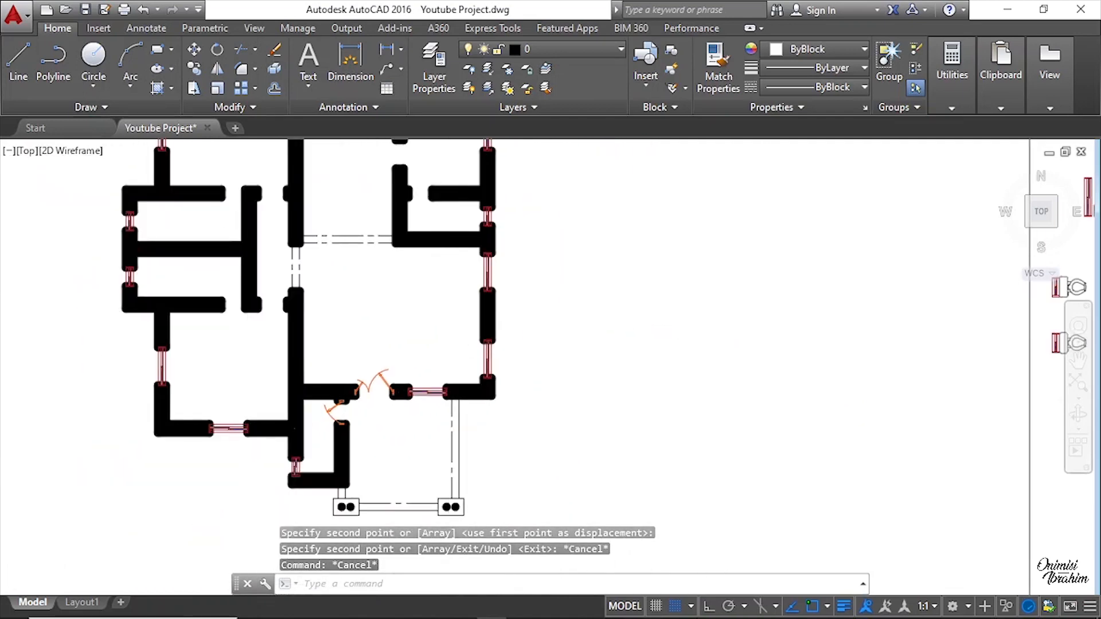
middle_click_drag(762, 360, 657, 364)
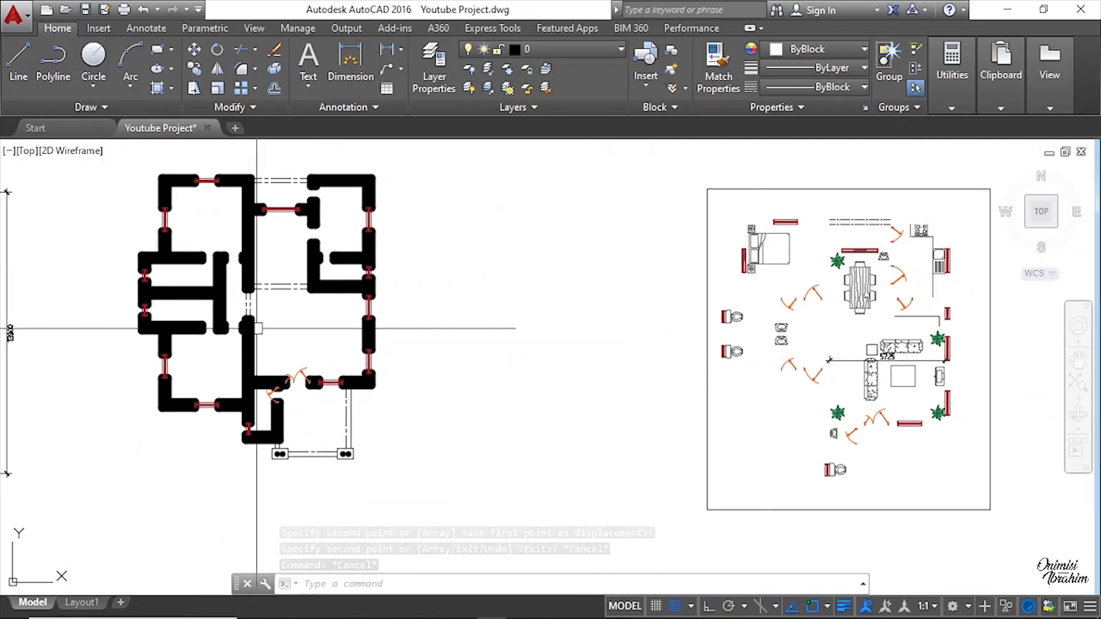
scroll(407, 238, "up", 5)
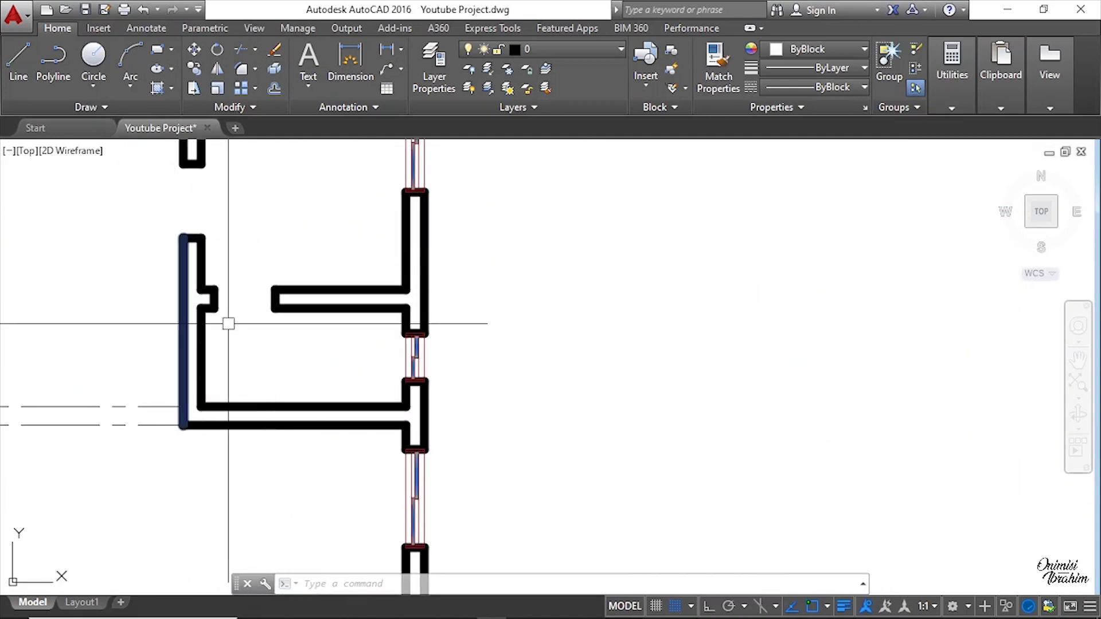
scroll(207, 315, "down", 5)
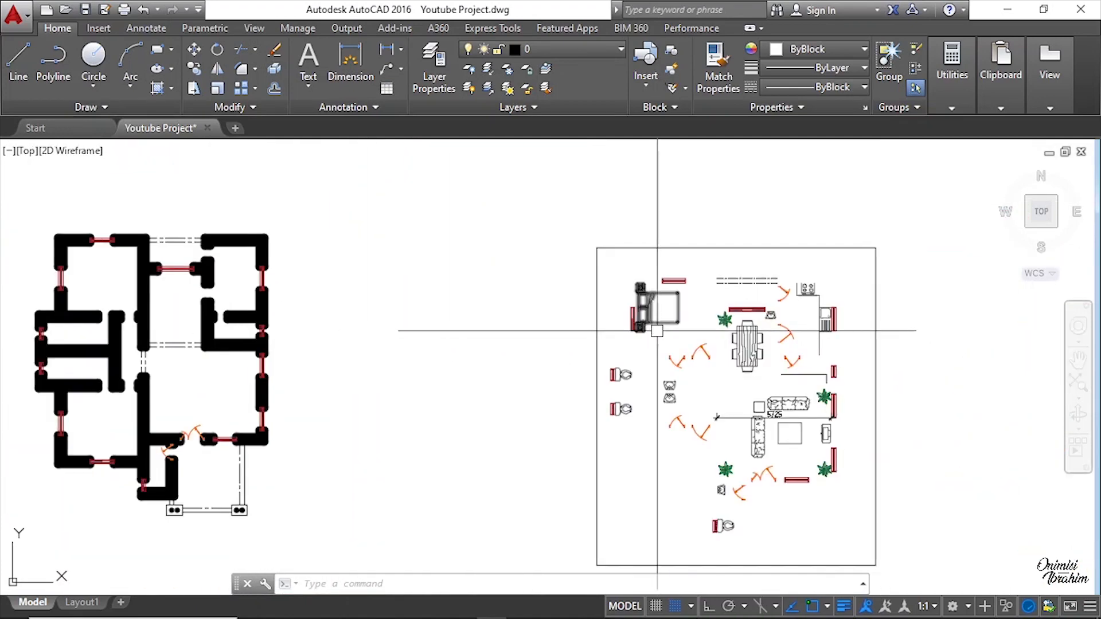
scroll(789, 359, "up", 4)
scroll(798, 366, "up", 6)
left_click(809, 388)
left_click(786, 393)
right_click(799, 388)
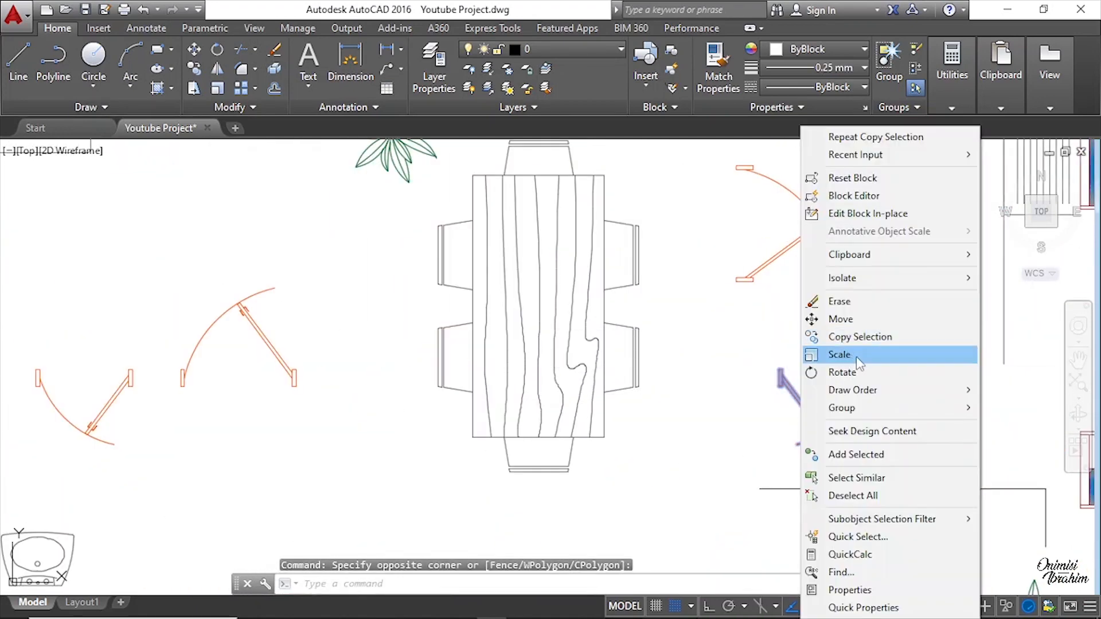
left_click(874, 340)
scroll(776, 383, "up", 3)
left_click(805, 374)
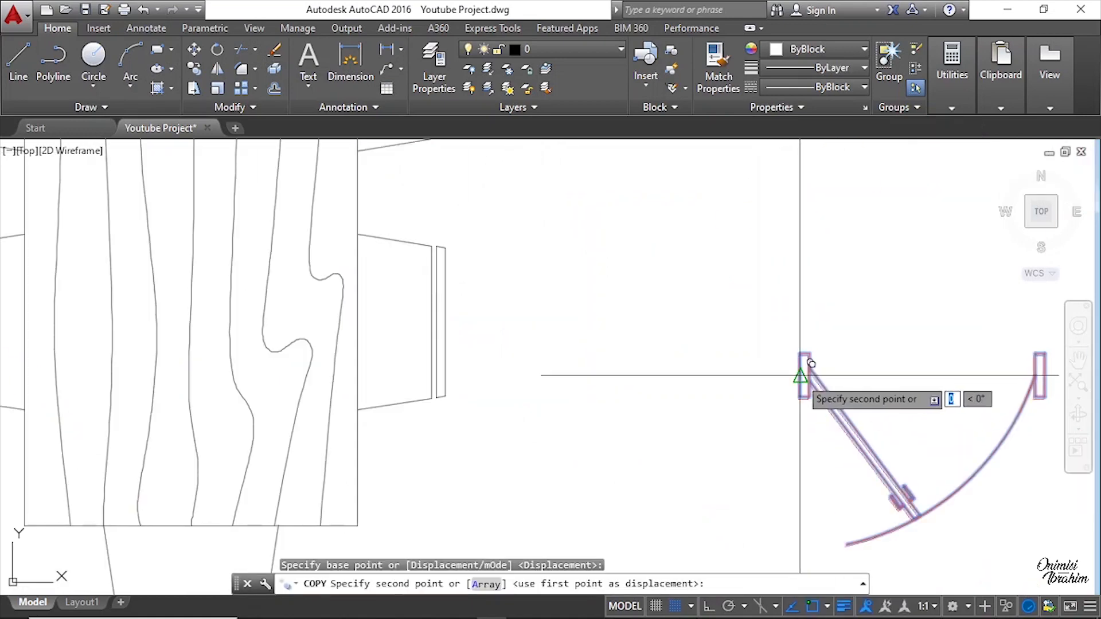
scroll(776, 380, "down", 5)
scroll(776, 380, "down", 5)
scroll(407, 338, "up", 8)
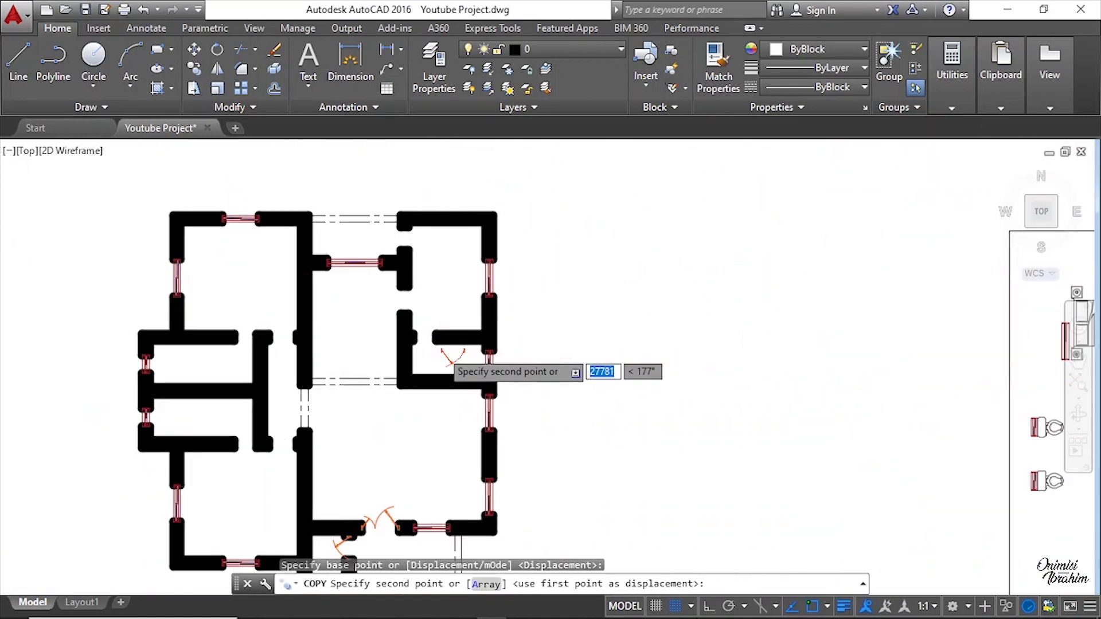
scroll(382, 320, "up", 2)
left_click(314, 326)
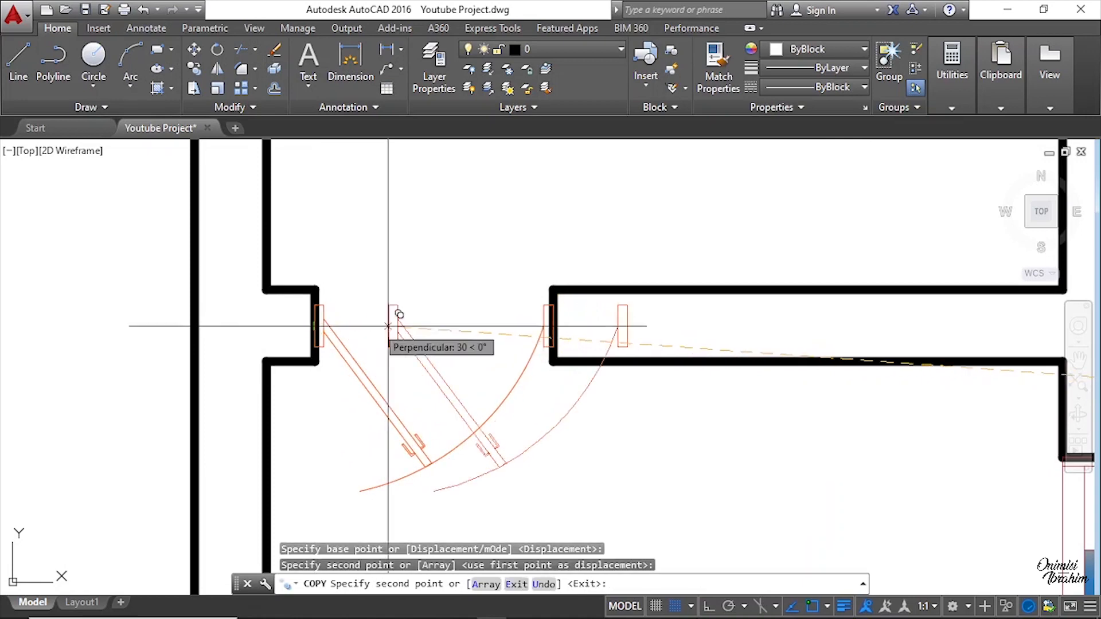
key("Escape")
Step: Zoom in to inspect the newly placed door's fit in its wall opening
scroll(424, 374, "down", 2)
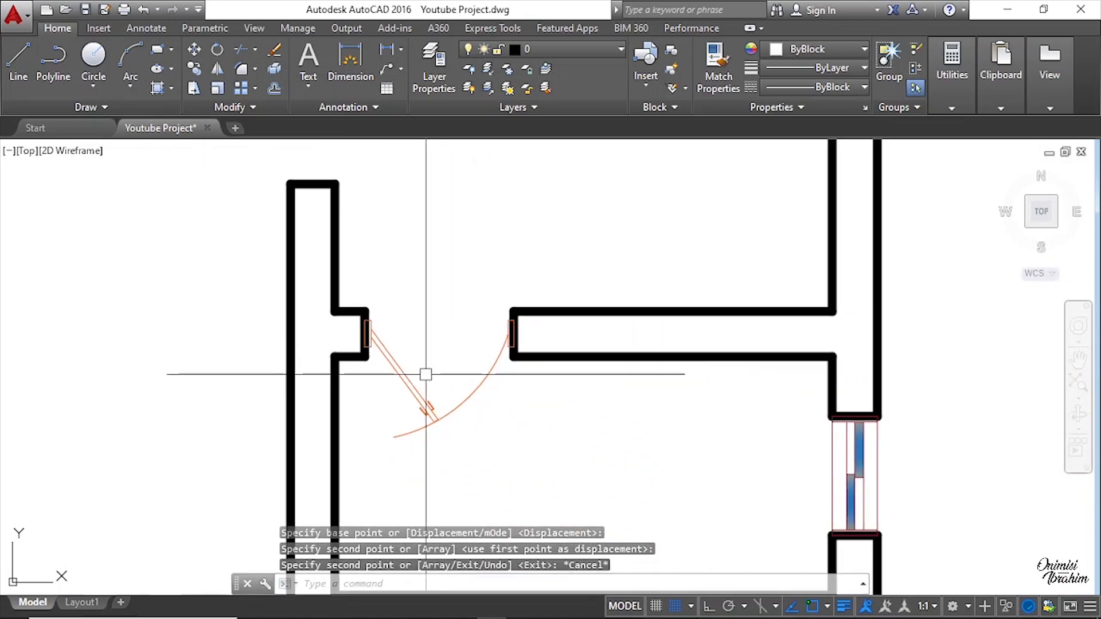
scroll(419, 416, "up", 2)
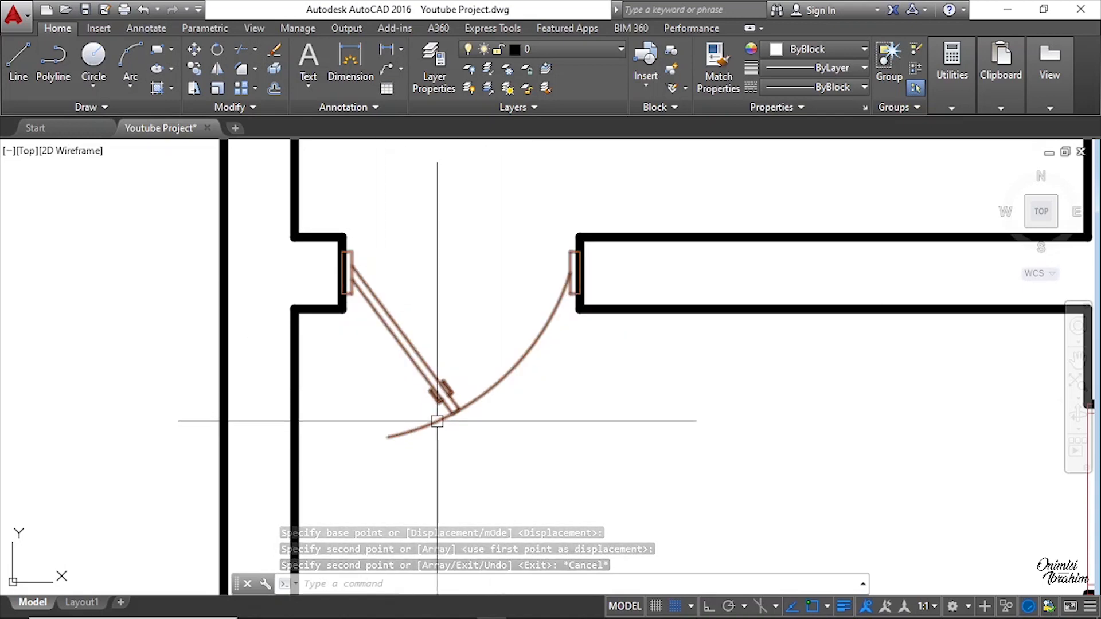
scroll(349, 268, "up", 4)
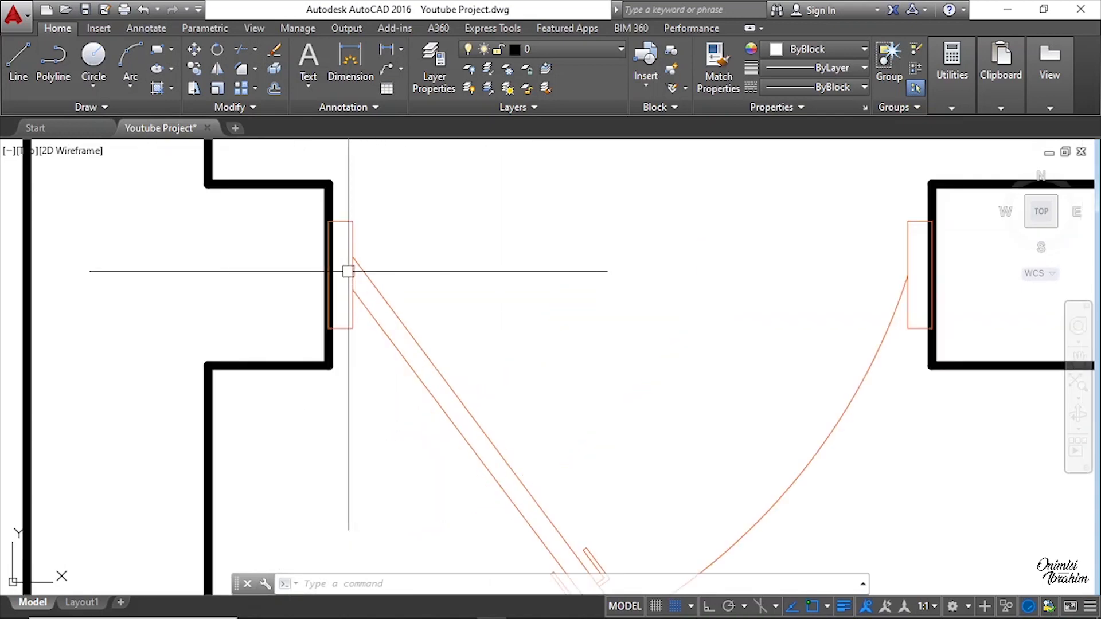
left_click(342, 257)
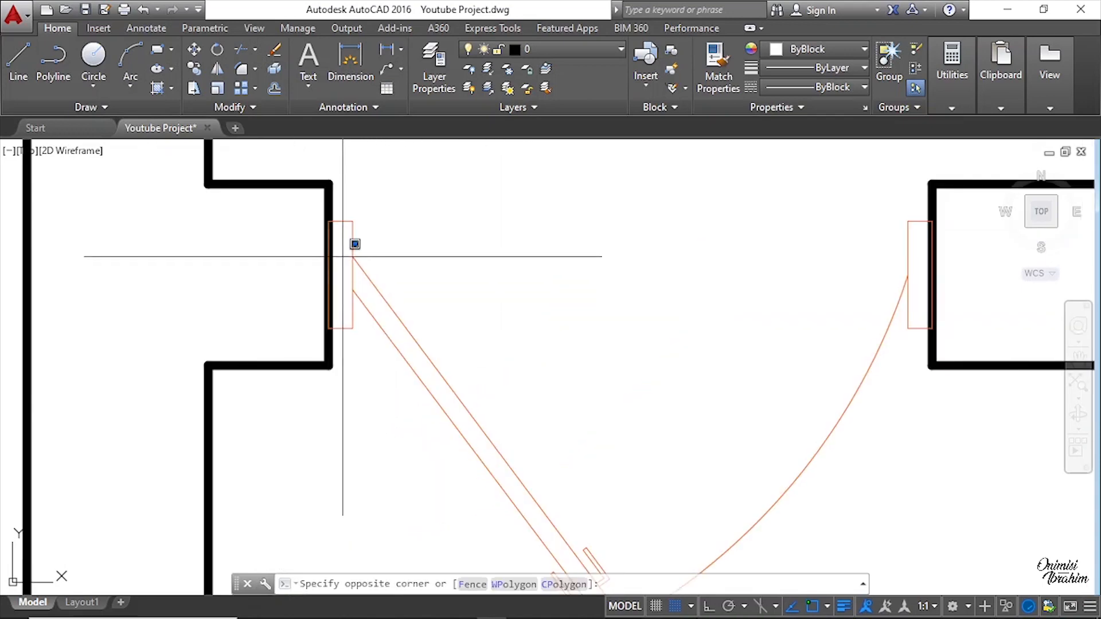
left_click(774, 274)
scroll(779, 246, "down", 2)
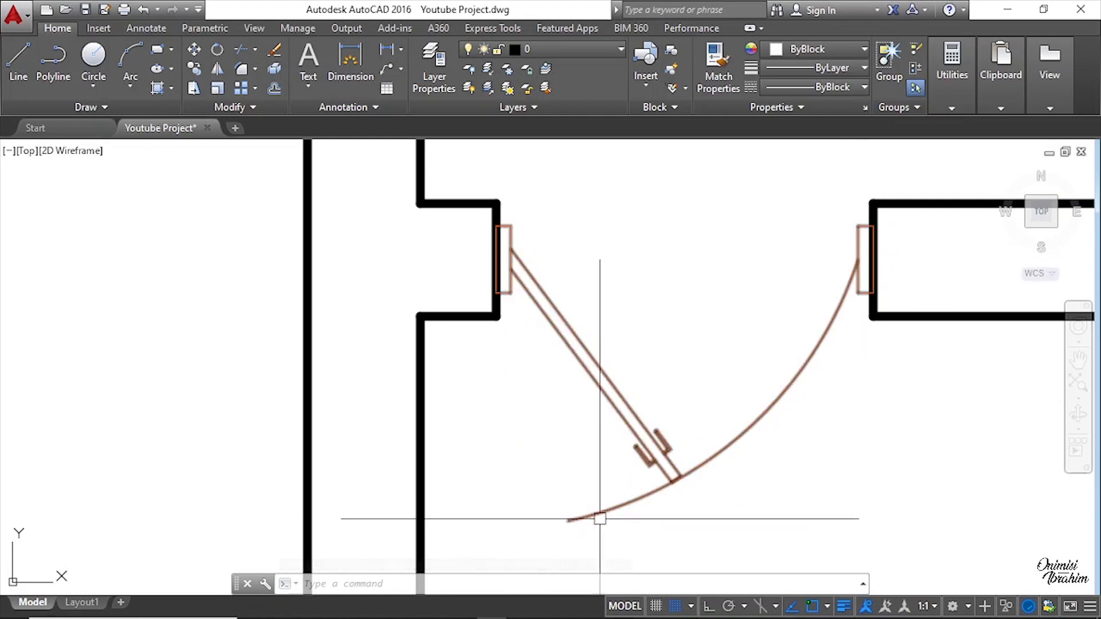
scroll(687, 378, "down", 5)
scroll(665, 390, "down", 2)
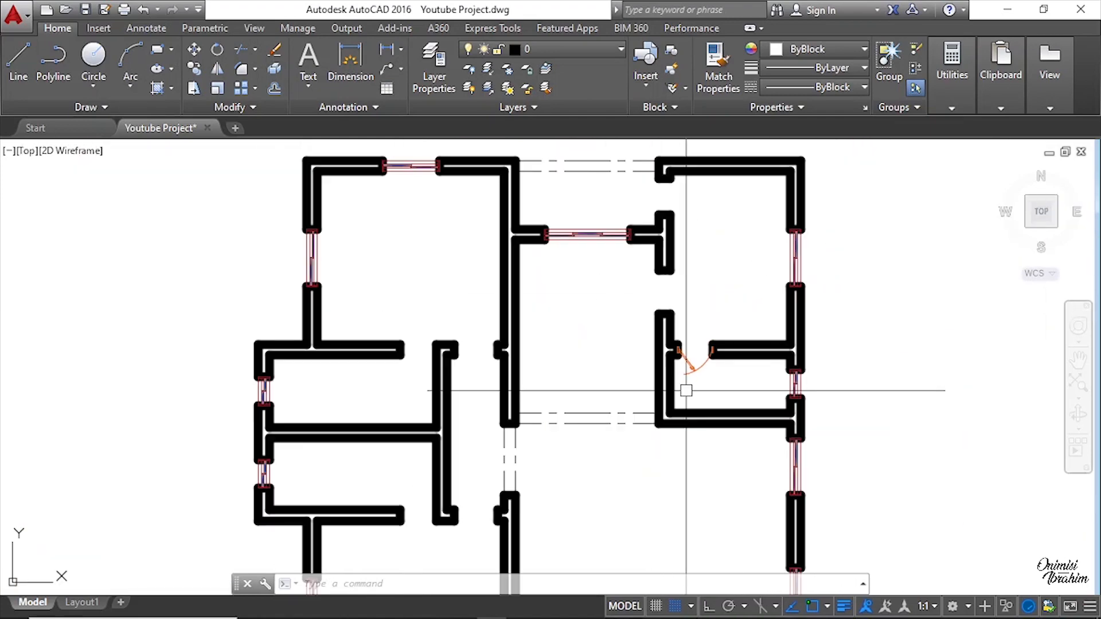
Step: Copy a single door from the layout into the exit opening beside the kitchen, snapping its frame to the wall end
middle_click_drag(696, 256, 627, 325)
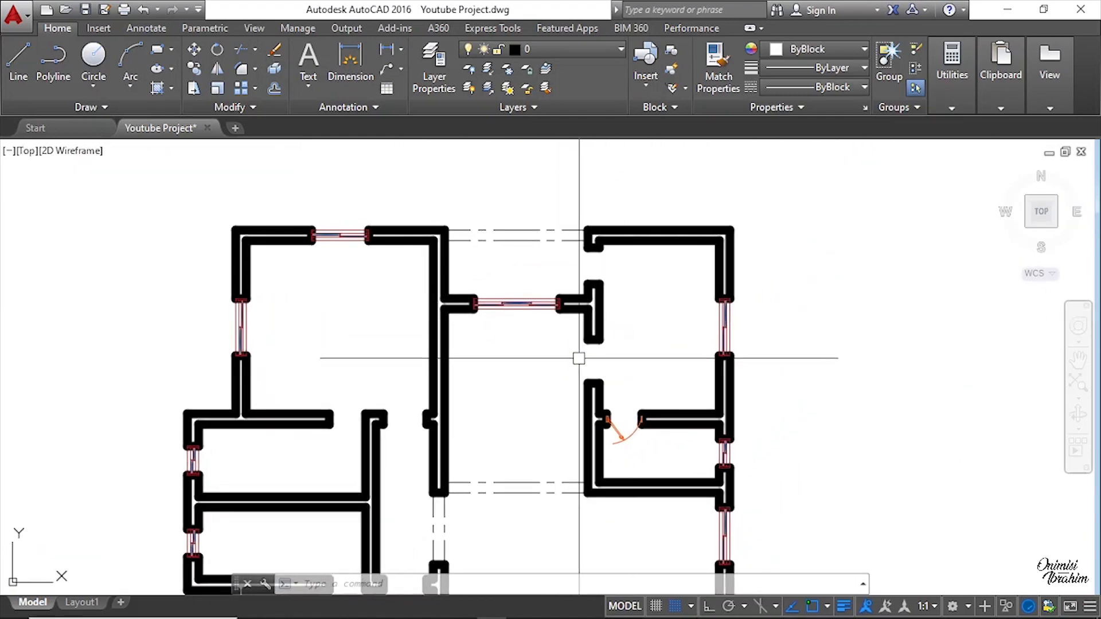
middle_click_drag(869, 478, 827, 354)
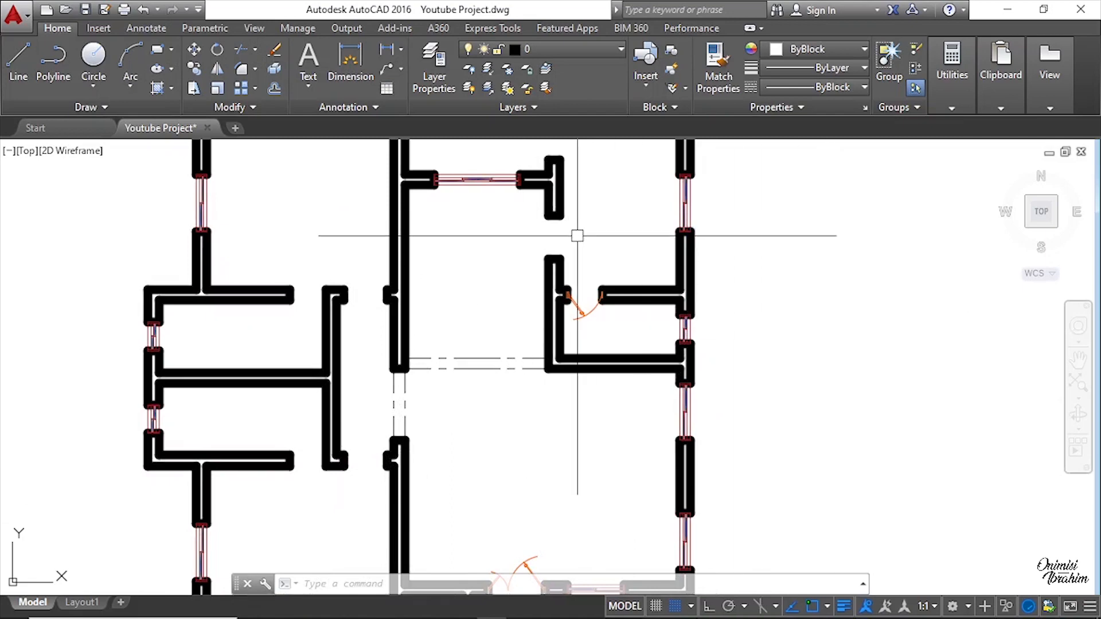
scroll(567, 241, "down", 2)
scroll(557, 278, "up", 5)
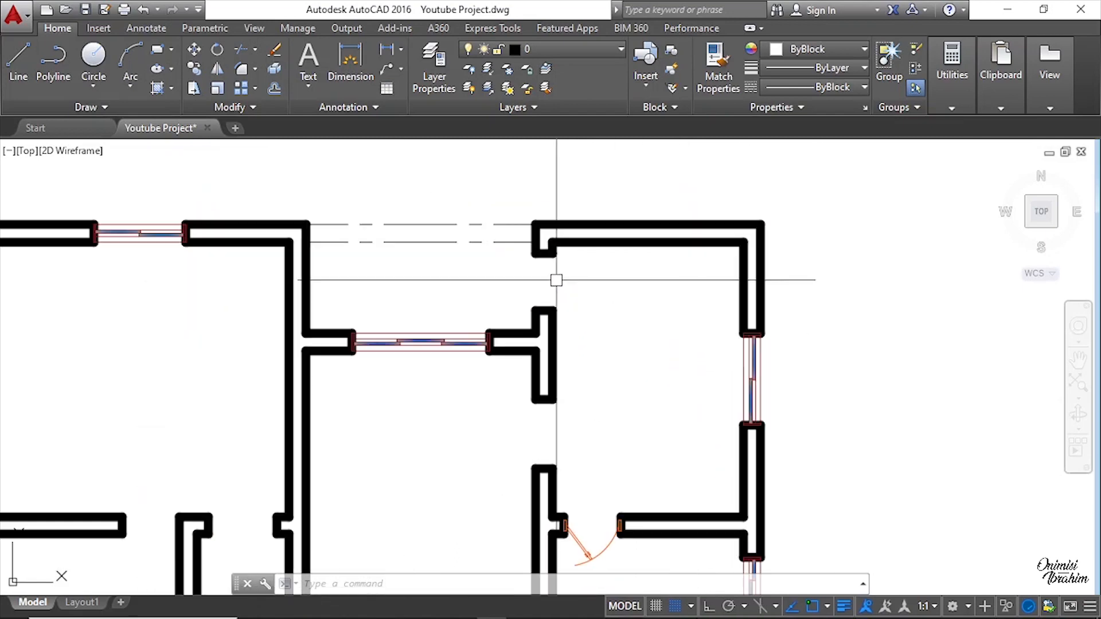
scroll(560, 310, "down", 5)
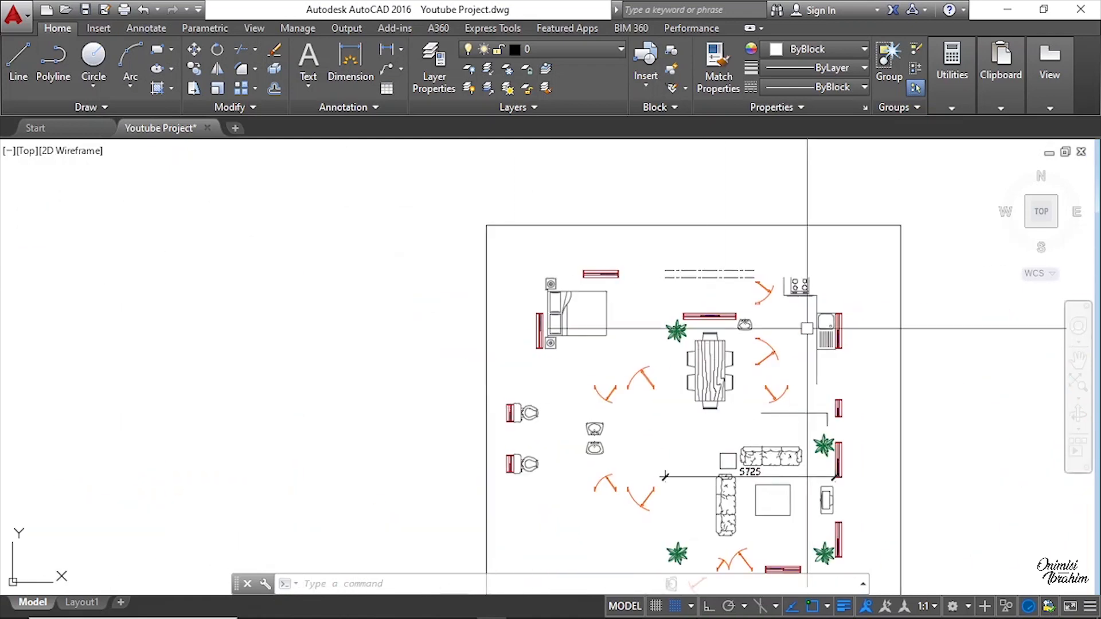
scroll(789, 310, "up", 6)
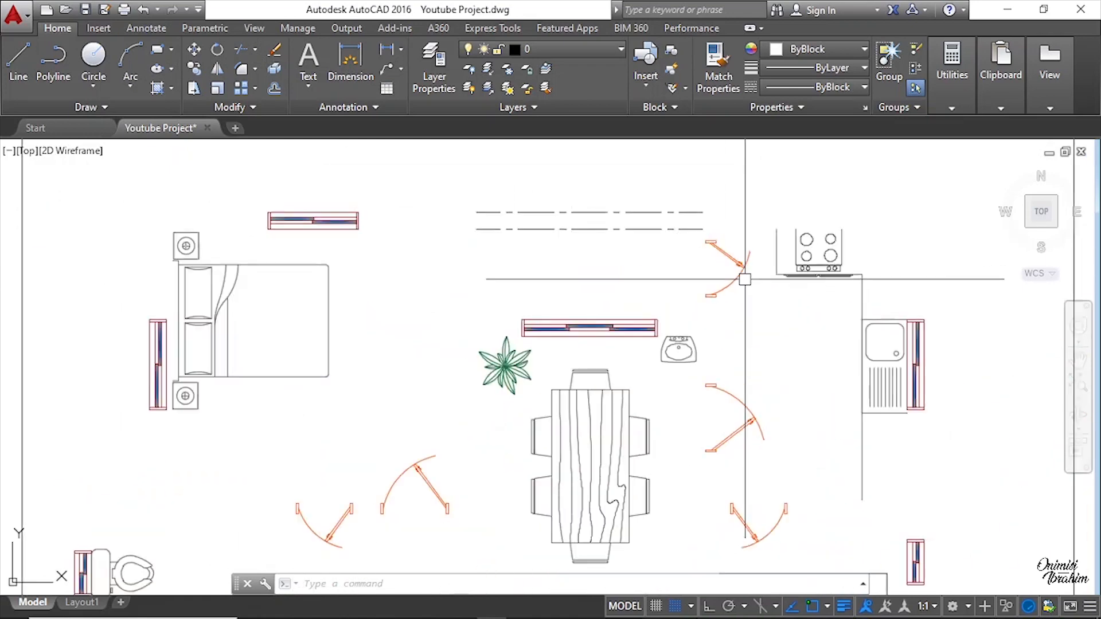
scroll(739, 256, "down", 2)
right_click(731, 251)
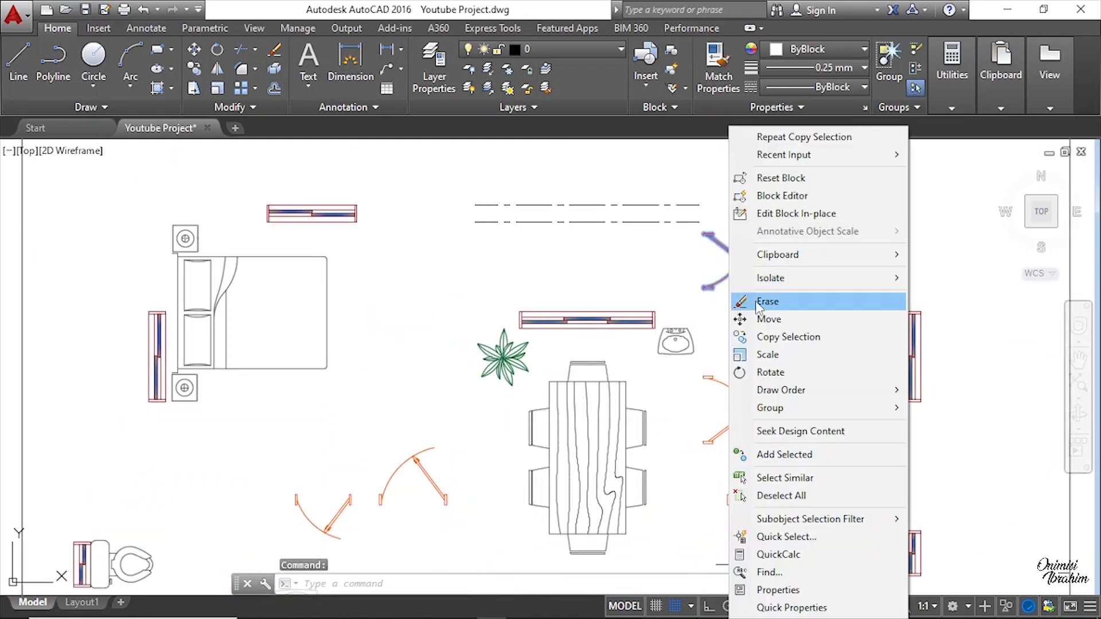
left_click(788, 337)
scroll(705, 240, "up", 5)
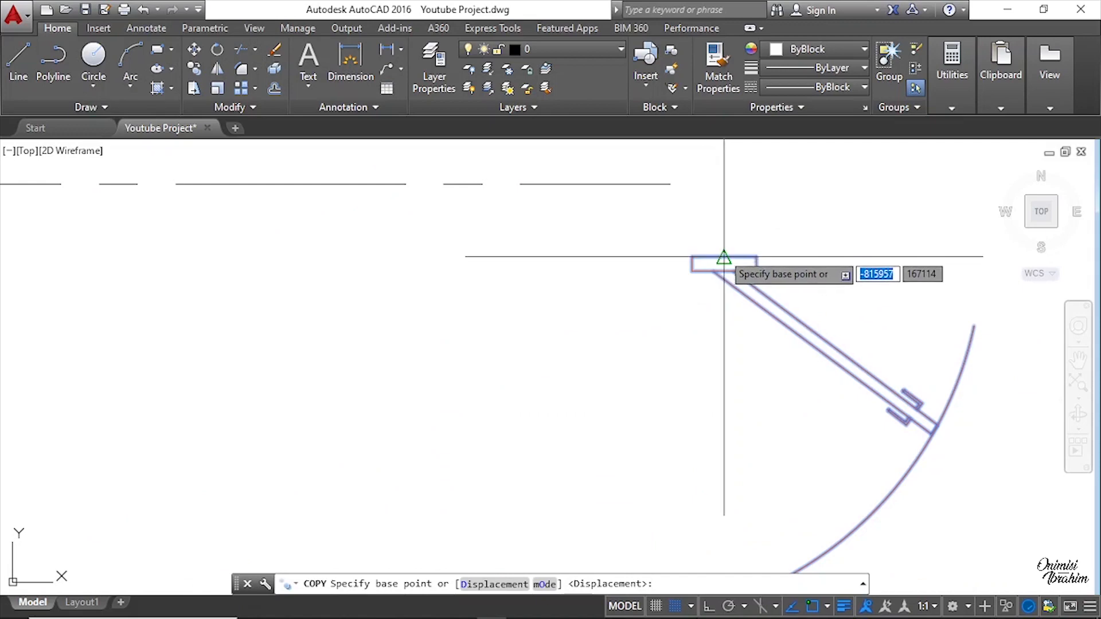
left_click(723, 255)
scroll(848, 343, "down", 12)
scroll(422, 344, "up", 8)
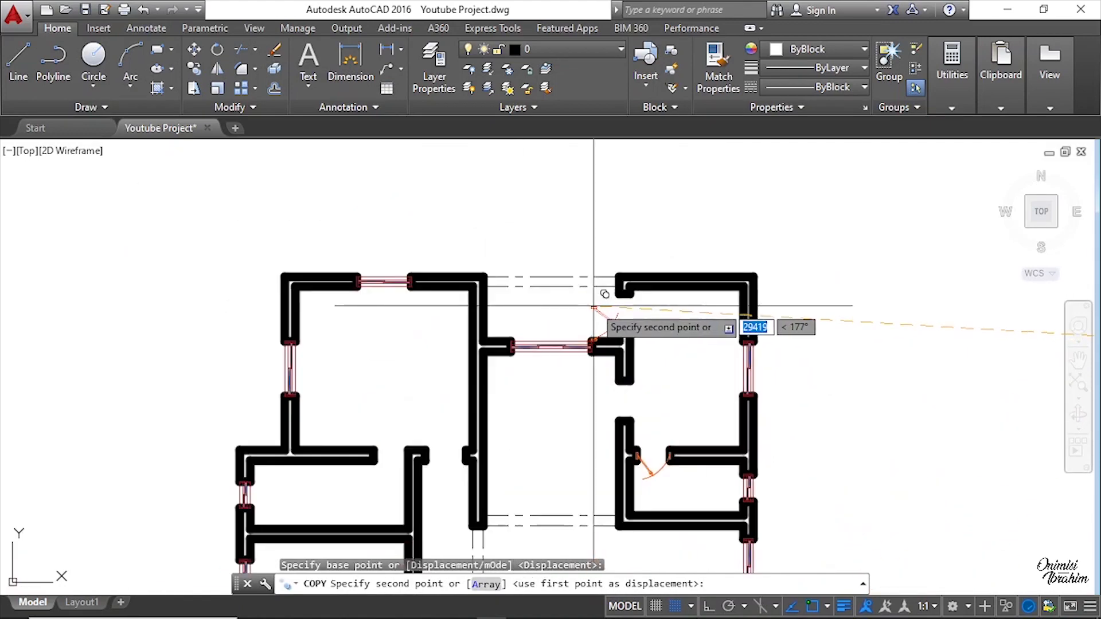
left_click(618, 185)
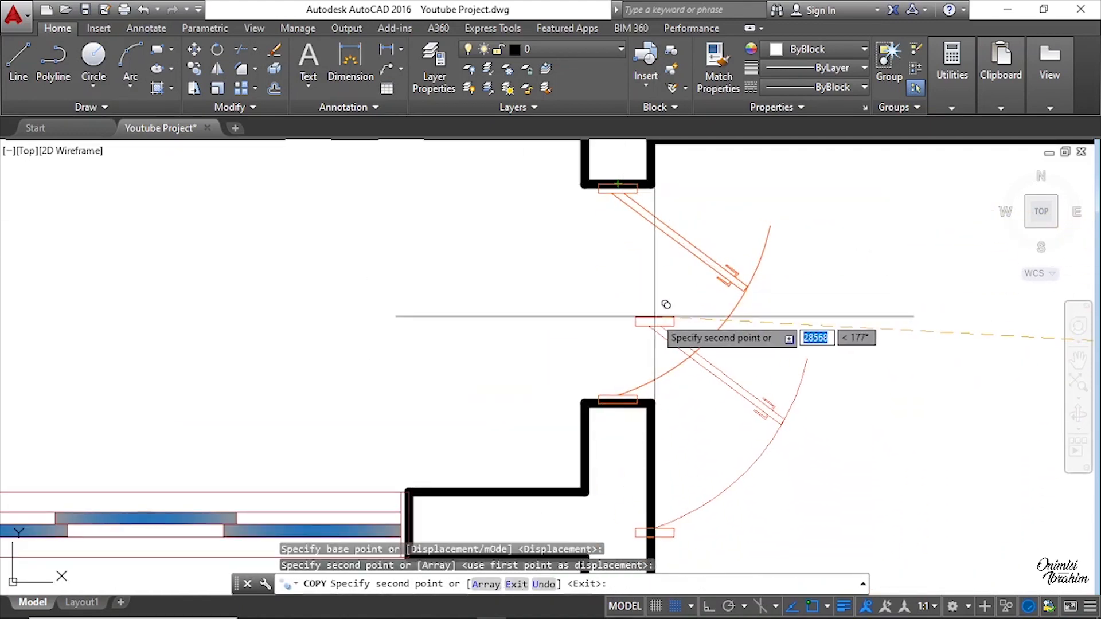
key("Escape")
key("Escape")
Step: Zoom around to compare the placed exit door with the exit door in the layout drawing
scroll(676, 276, "down", 6)
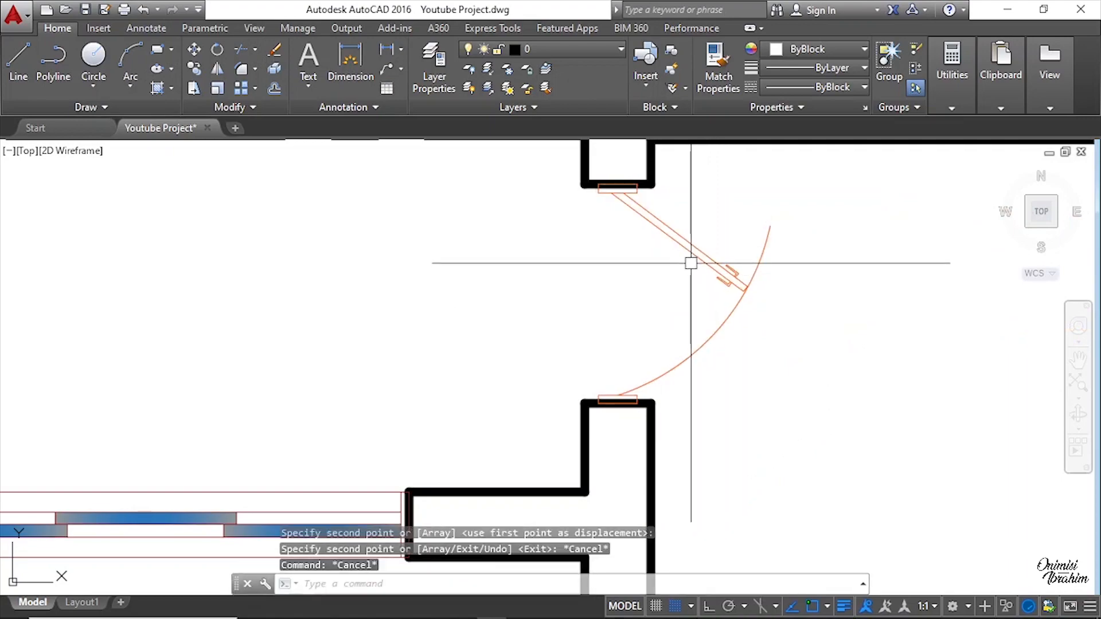
scroll(105, 345, "up", 8)
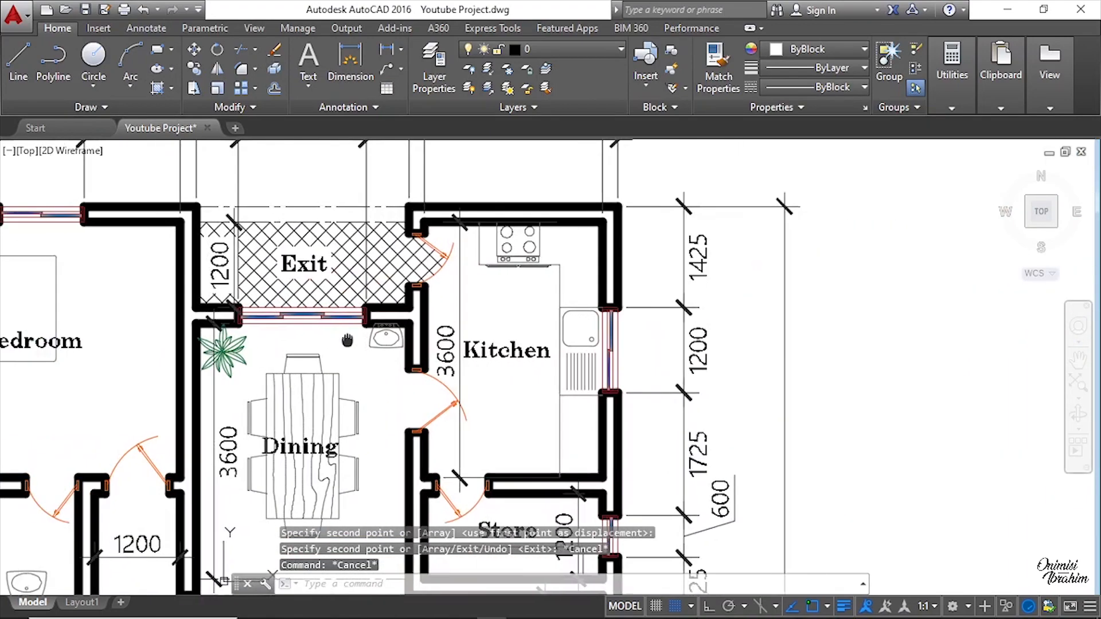
scroll(544, 288, "down", 3)
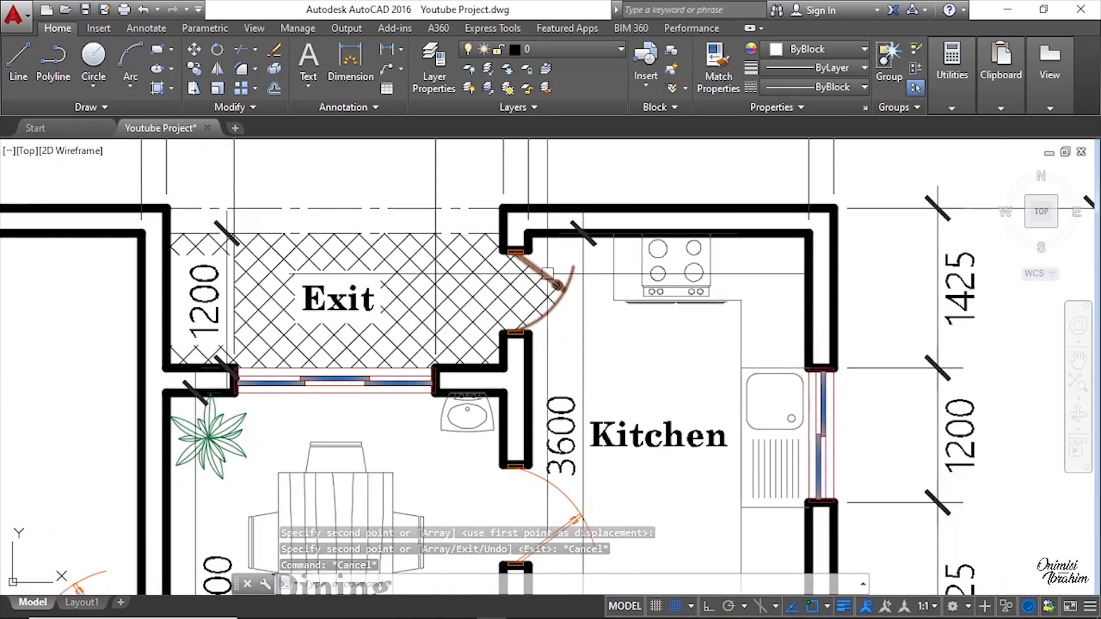
scroll(544, 288, "up", 2)
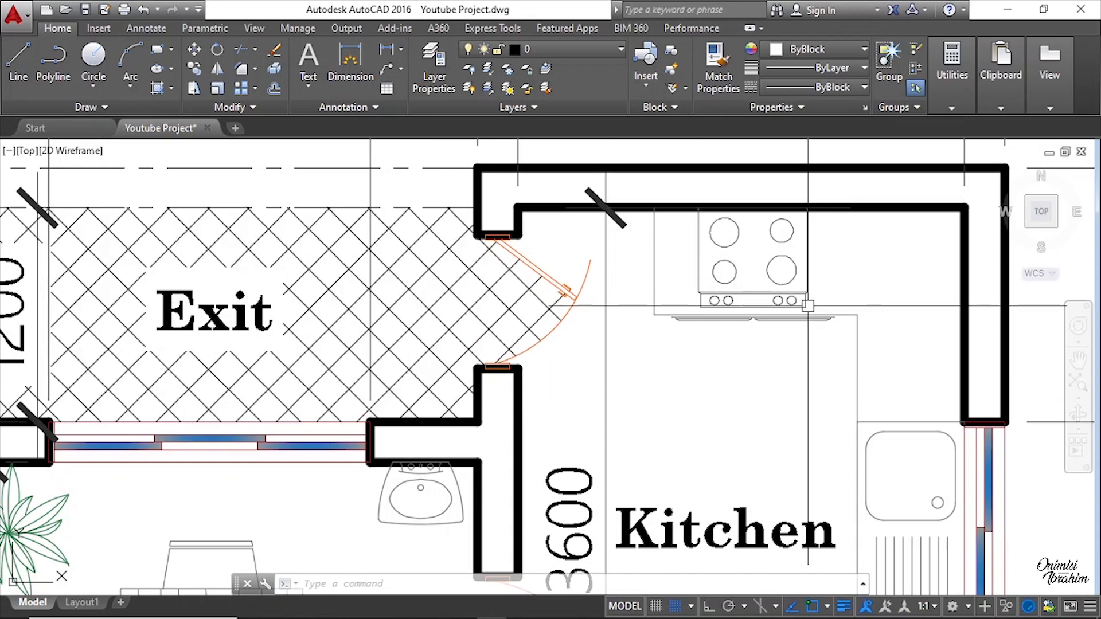
scroll(558, 300, "up", 3)
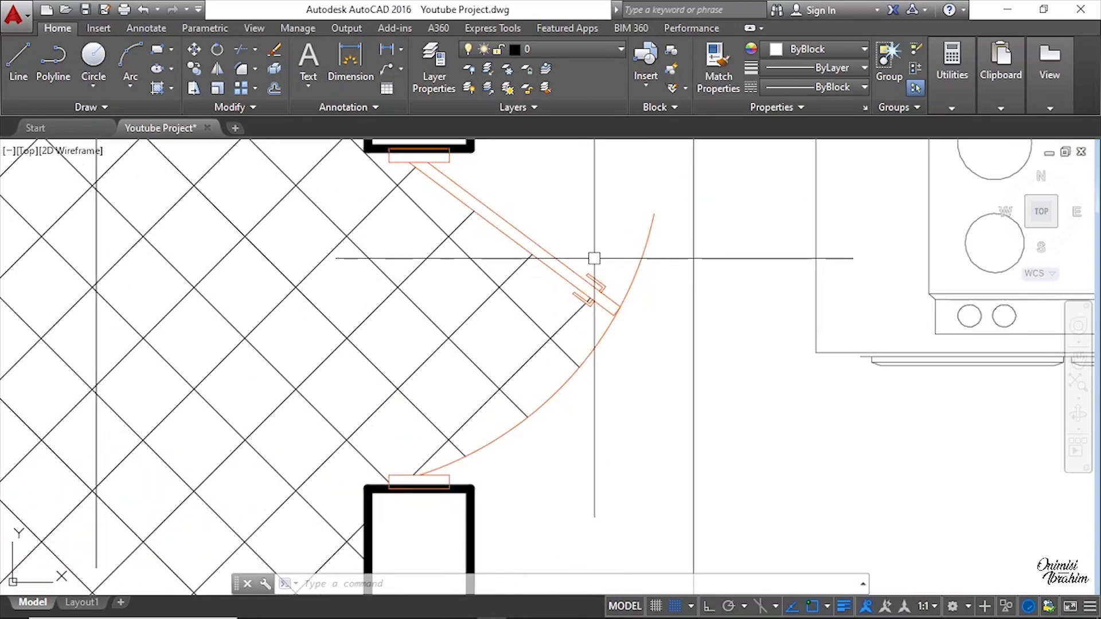
scroll(592, 243, "down", 3)
scroll(553, 285, "up", 1)
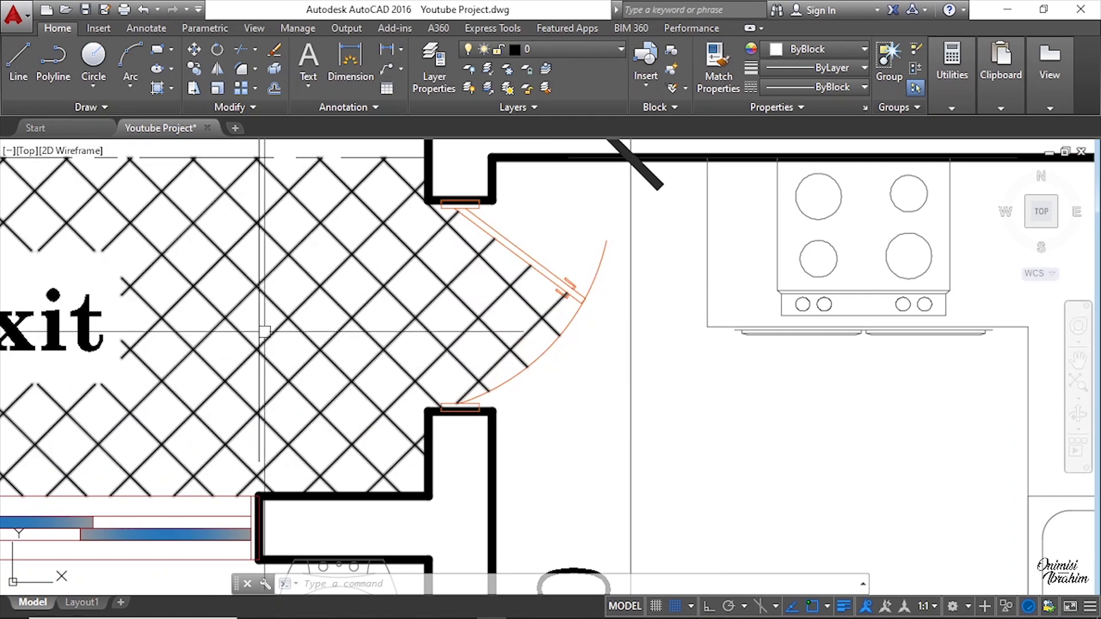
scroll(344, 315, "down", 8)
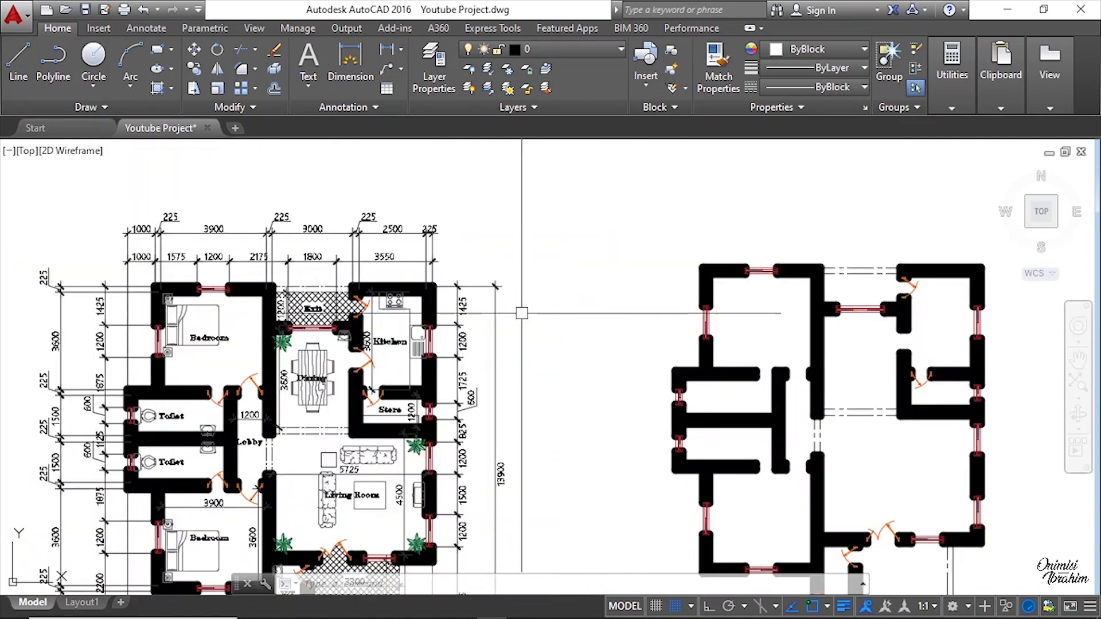
scroll(731, 227, "up", 6)
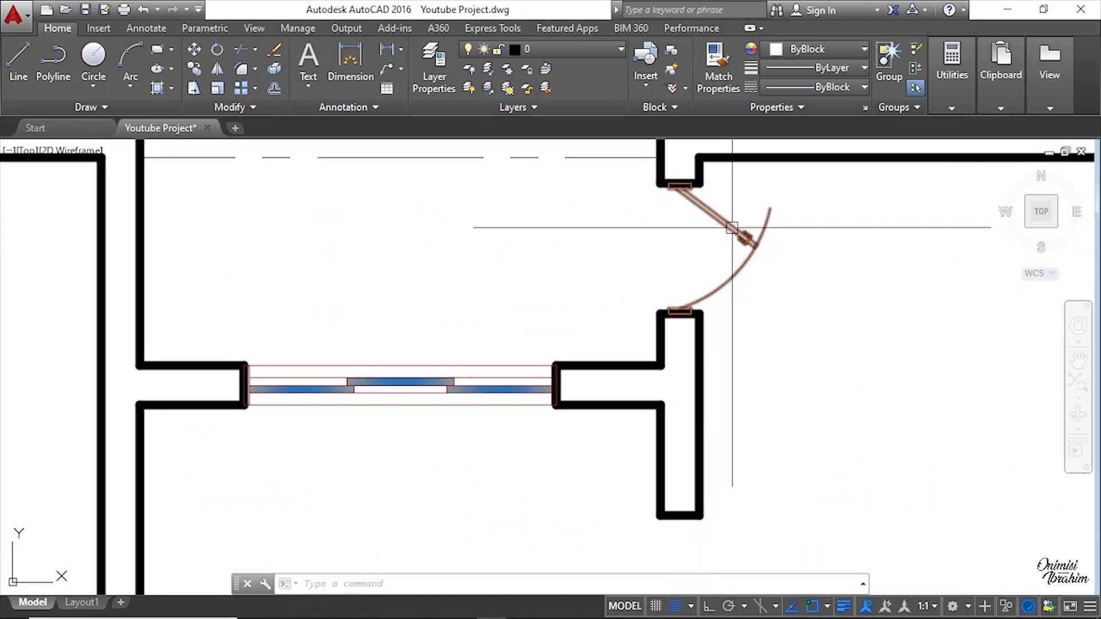
Step: Mirror the exit door about a vertical line and delete the original so its swing is reversed
left_click(731, 222)
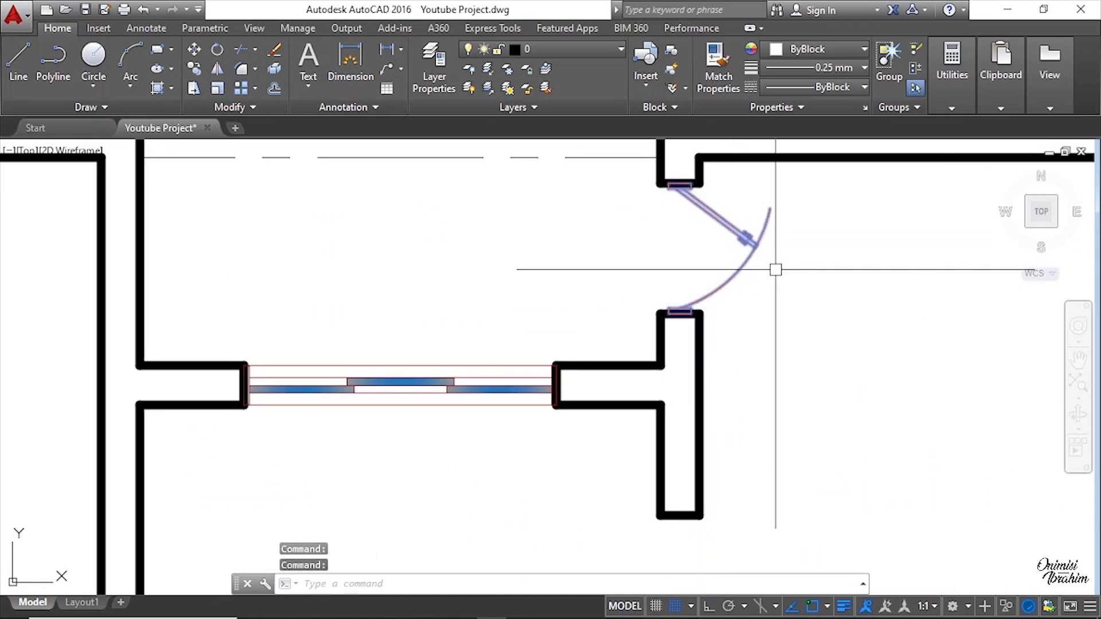
middle_click_drag(868, 339, 753, 300)
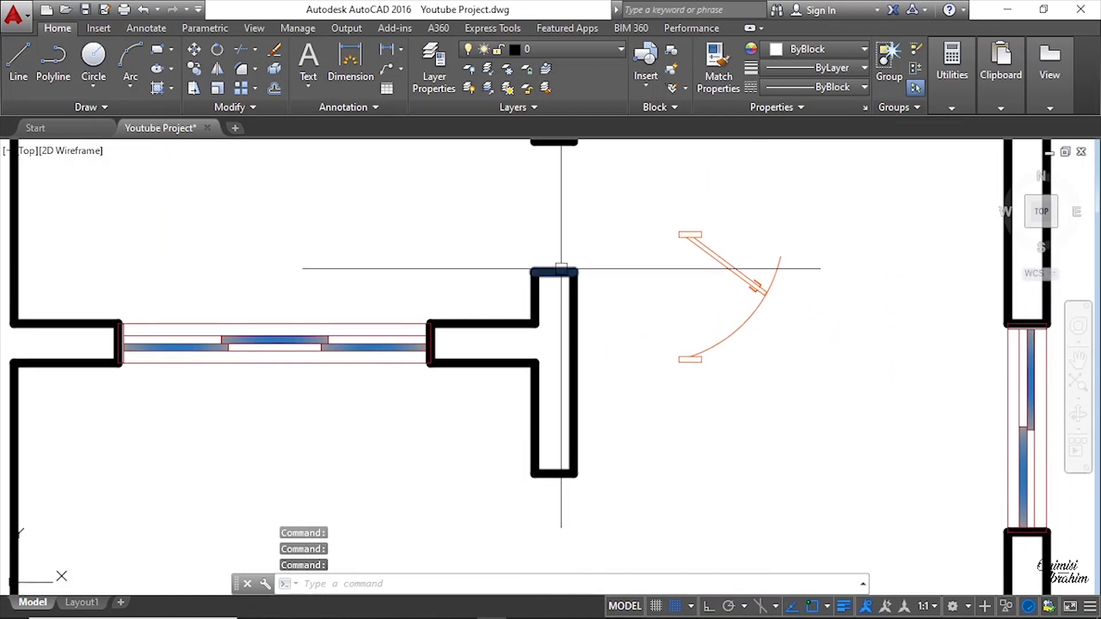
middle_click_drag(552, 262, 551, 337)
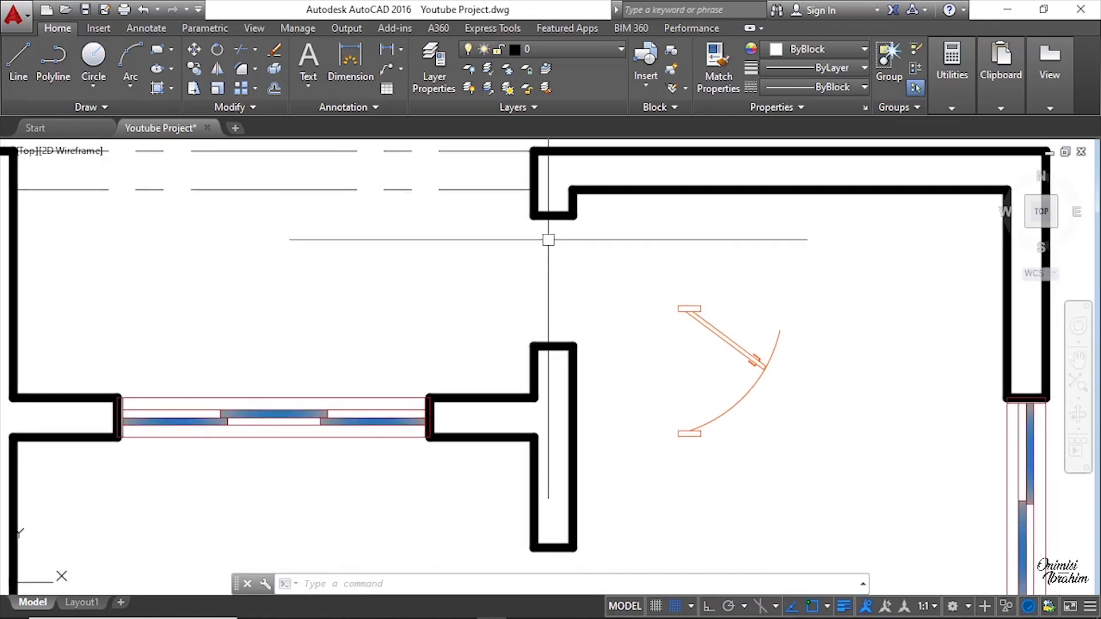
left_click(716, 335)
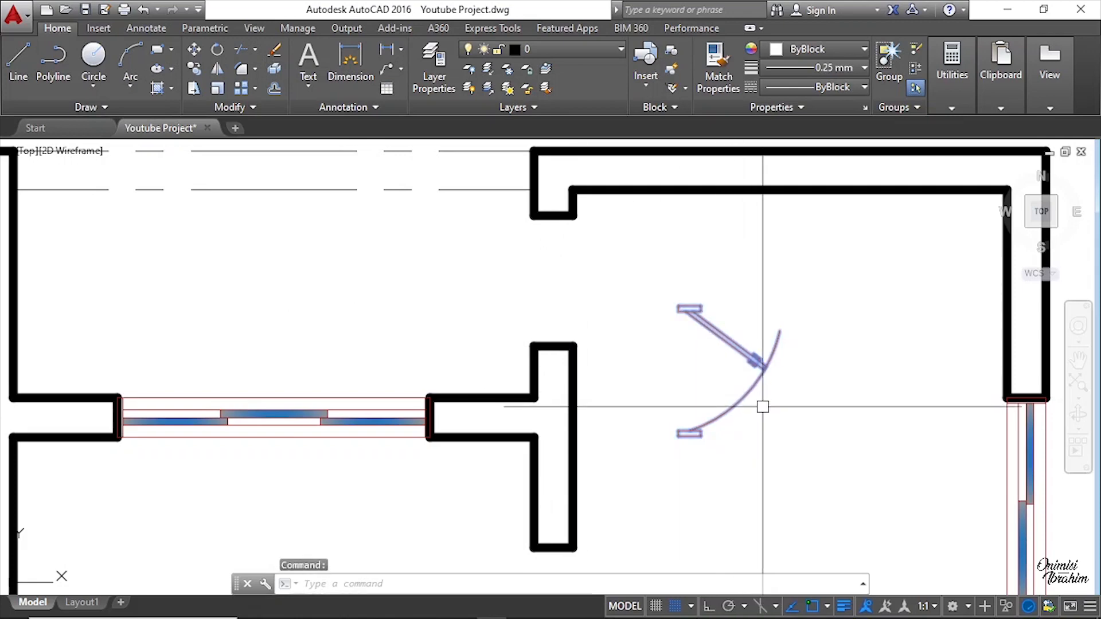
left_click(217, 68)
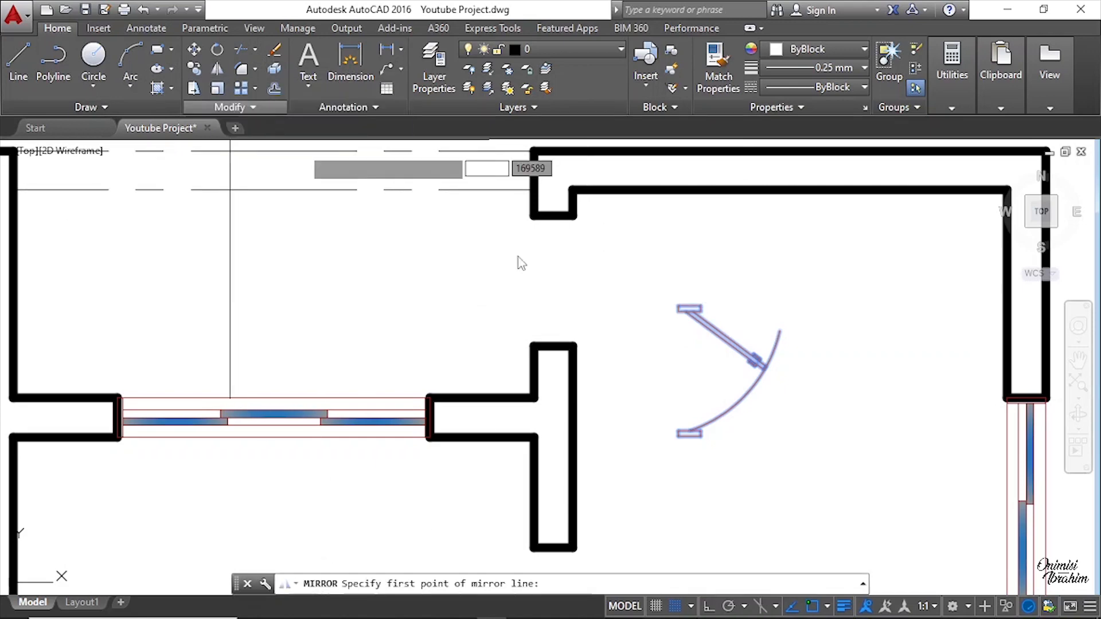
left_click(687, 371)
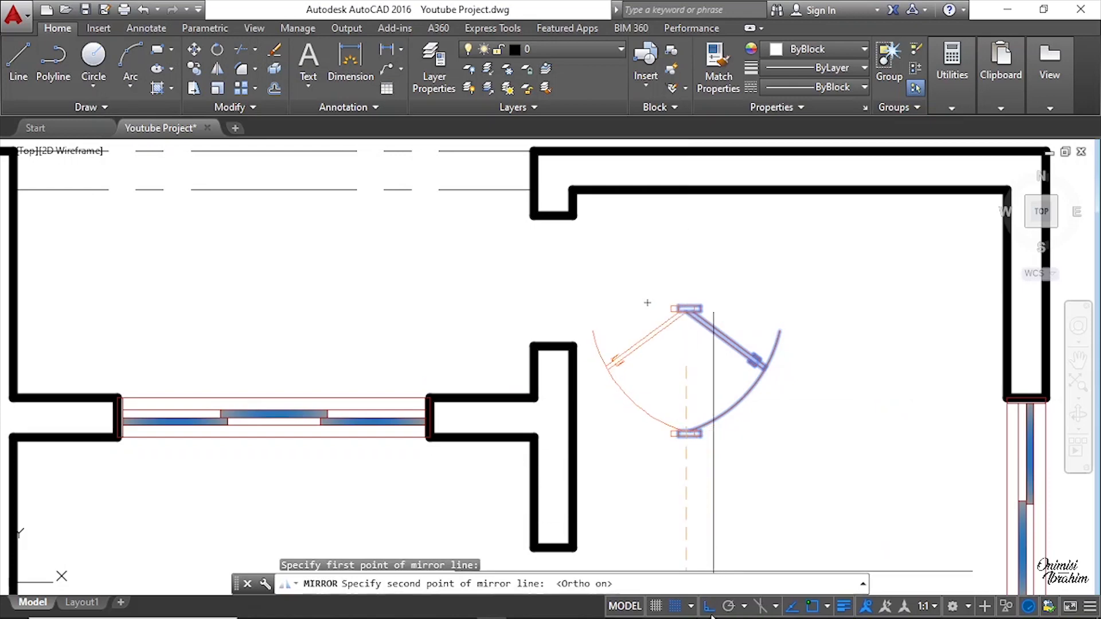
left_click(695, 475)
key("Return")
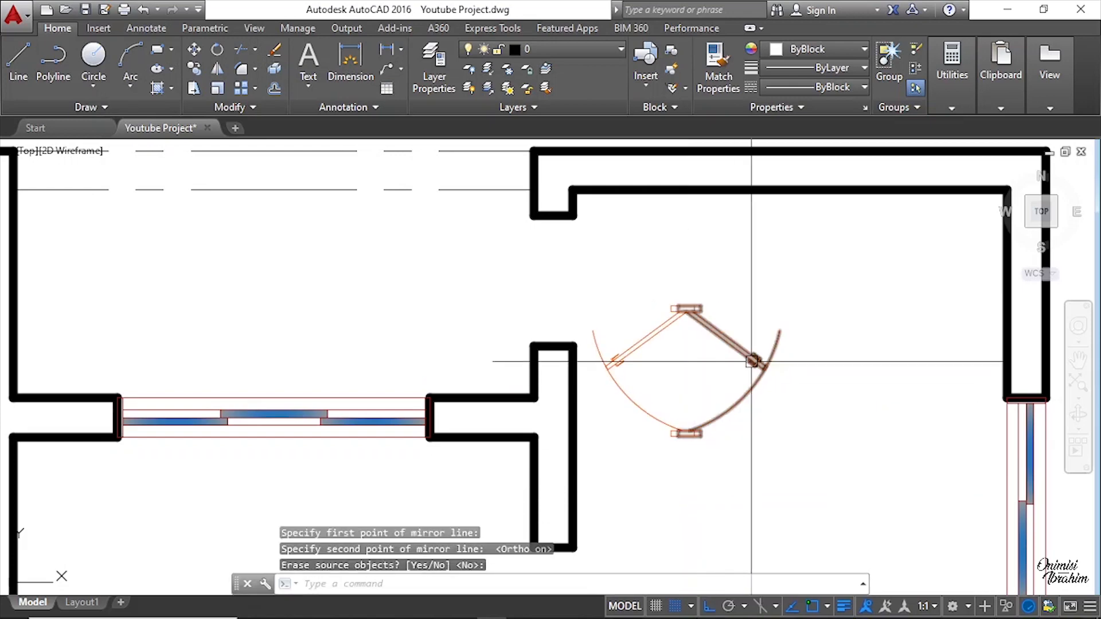
key("Return")
key("Delete")
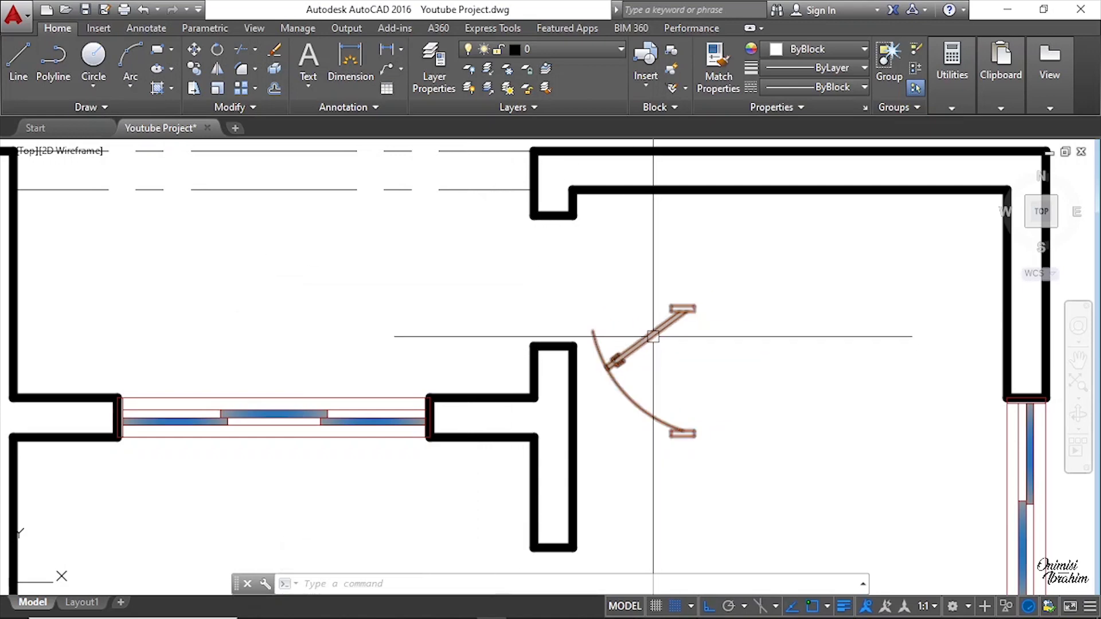
left_click(631, 347)
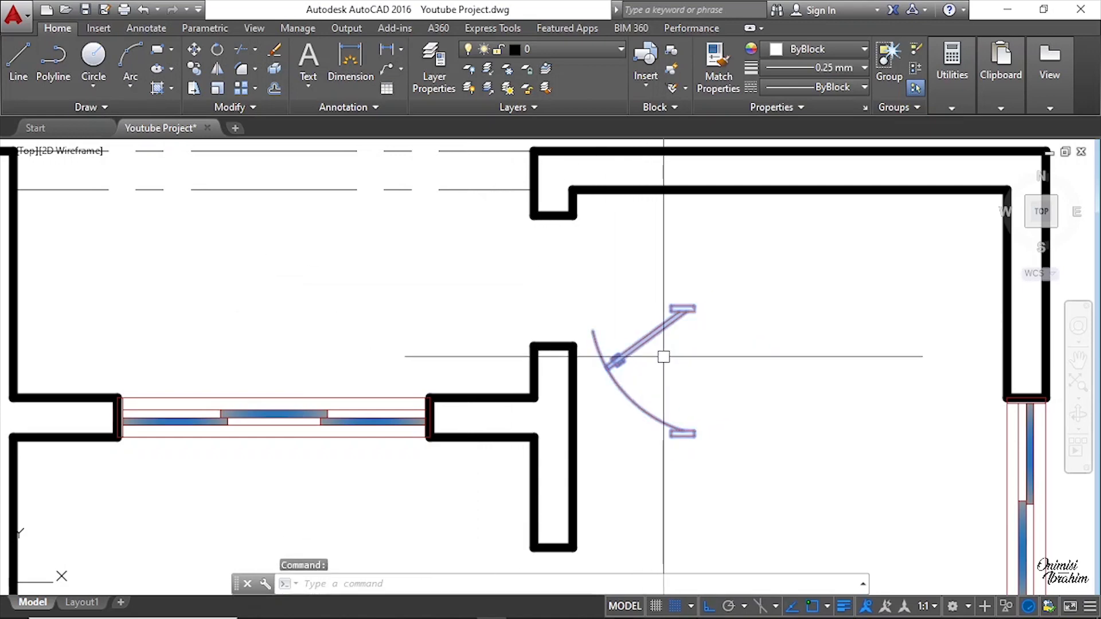
left_click(217, 69)
left_click(674, 380)
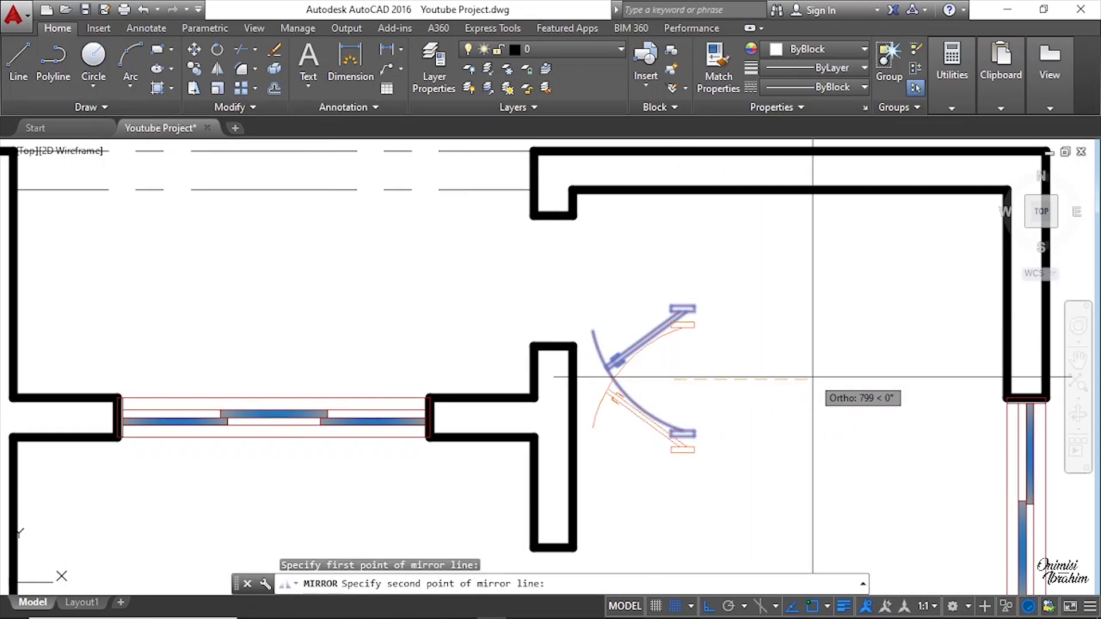
key("Escape")
scroll(685, 450, "up", 3)
key("space")
left_click(690, 424)
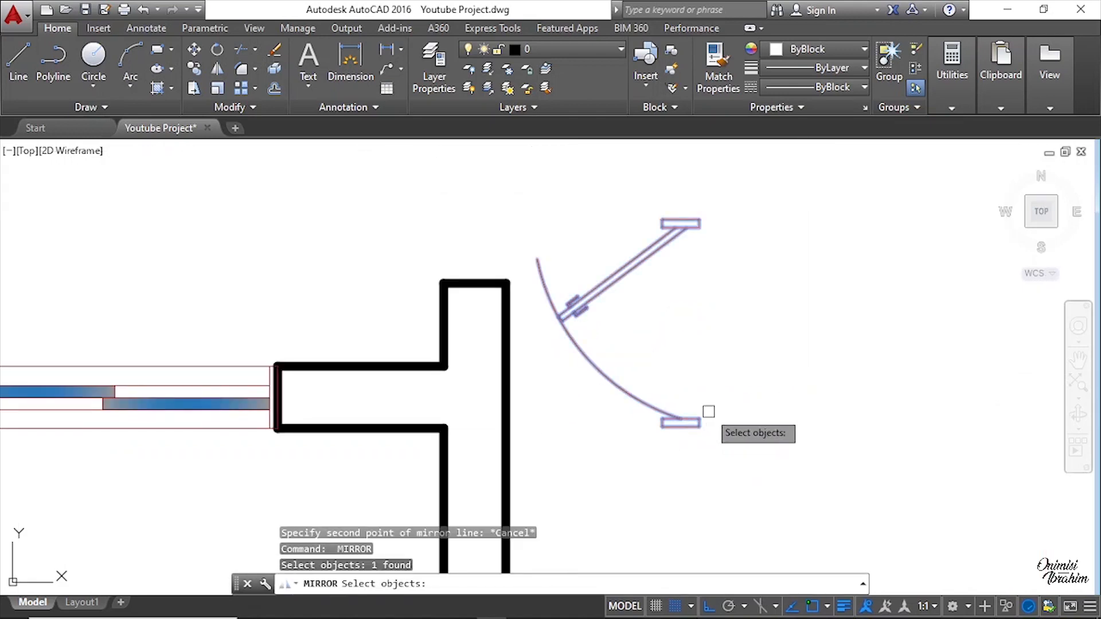
key("space")
key("Escape")
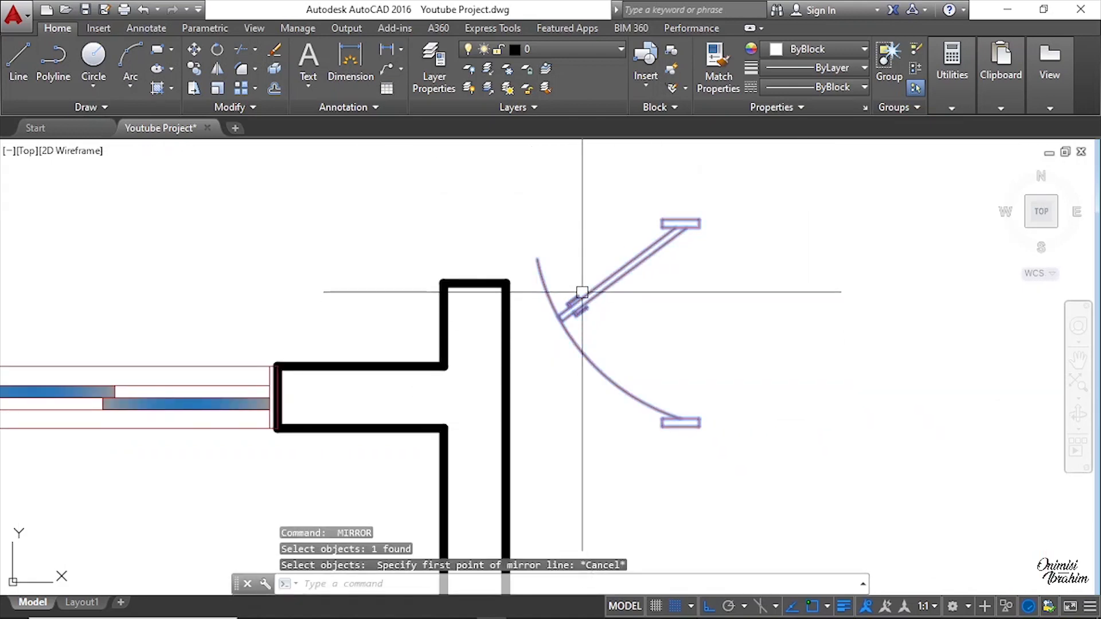
Step: Try to mirror the door about a horizontal line through its lower frame end, then undo the mirror
left_click(220, 71)
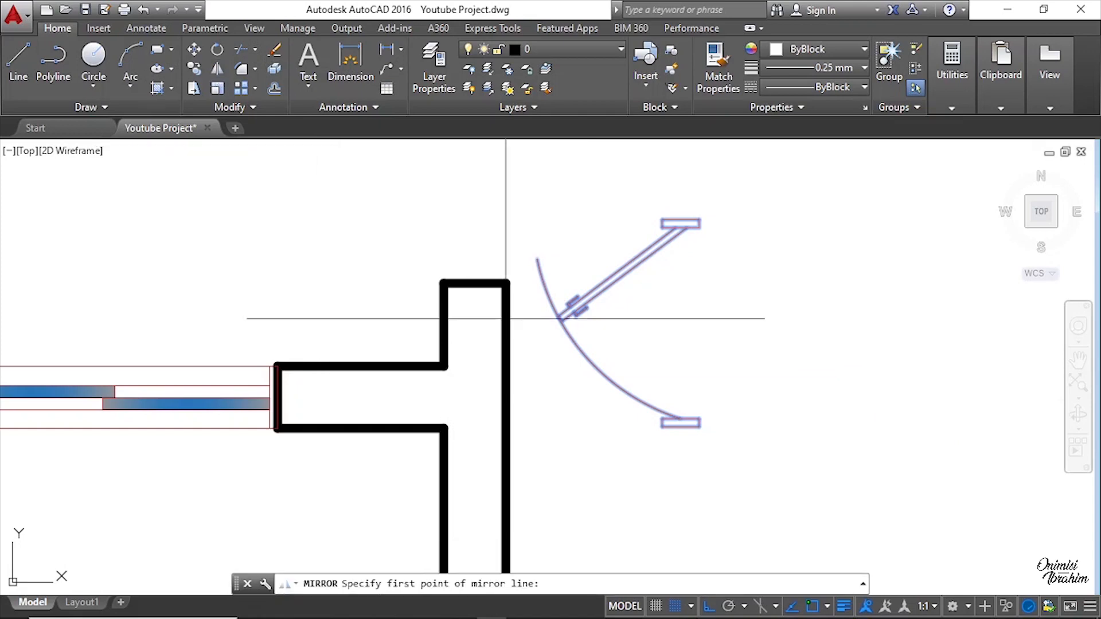
left_click(698, 427)
scroll(917, 427, "down", 2)
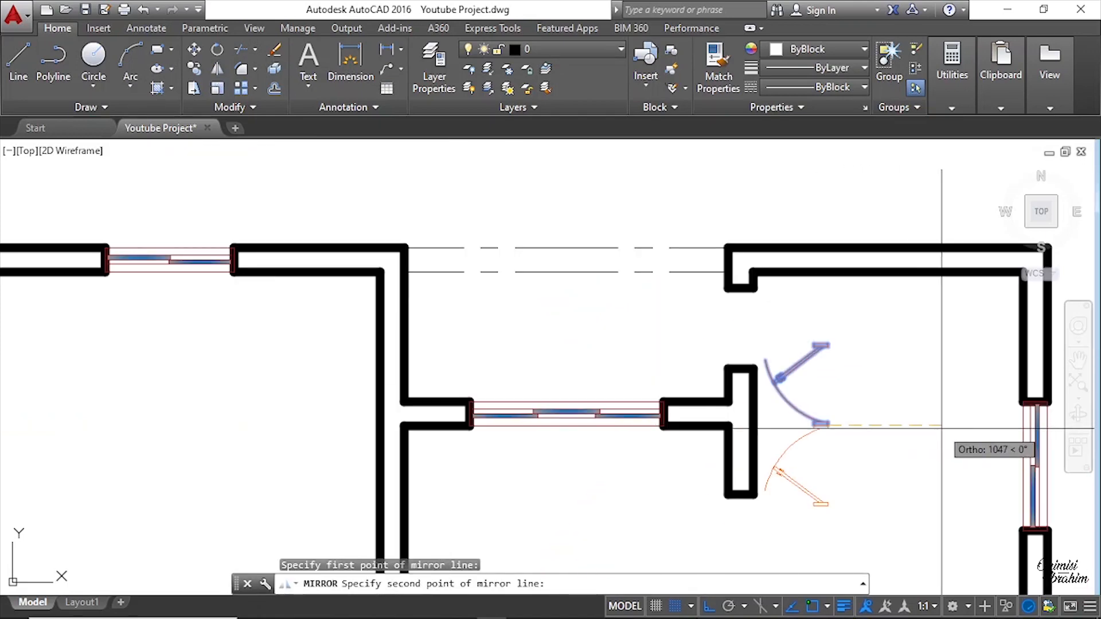
left_click(940, 427)
key("Return")
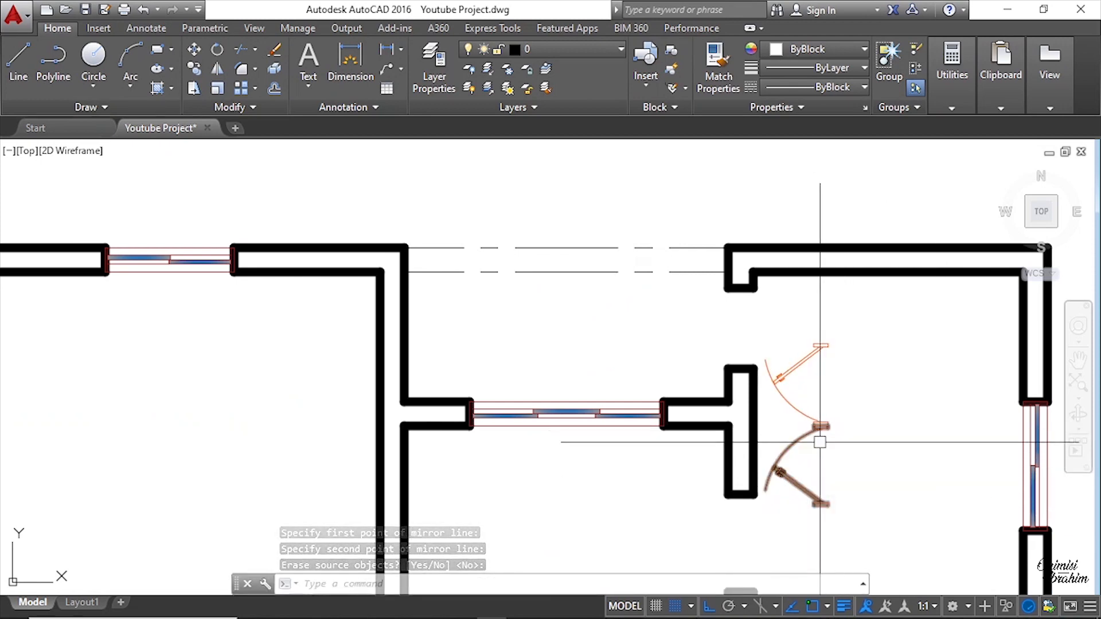
key("ctrl+z")
Step: Mirror the exit door about a horizontal line through its lower frame end, erasing the original
scroll(820, 442, "up", 3)
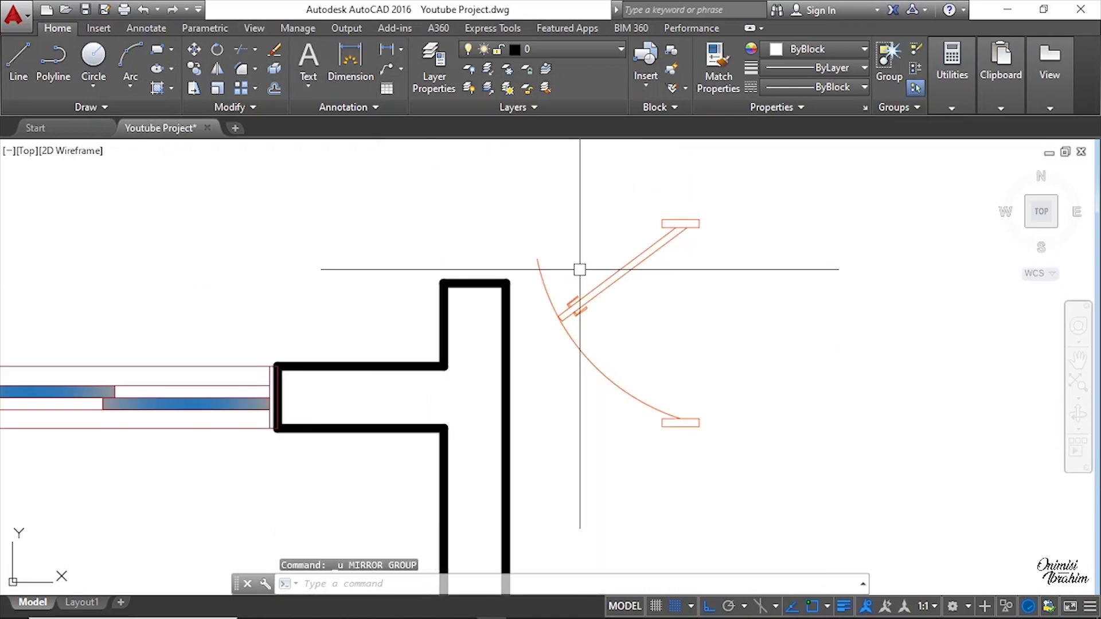
left_click(578, 304)
left_click(217, 68)
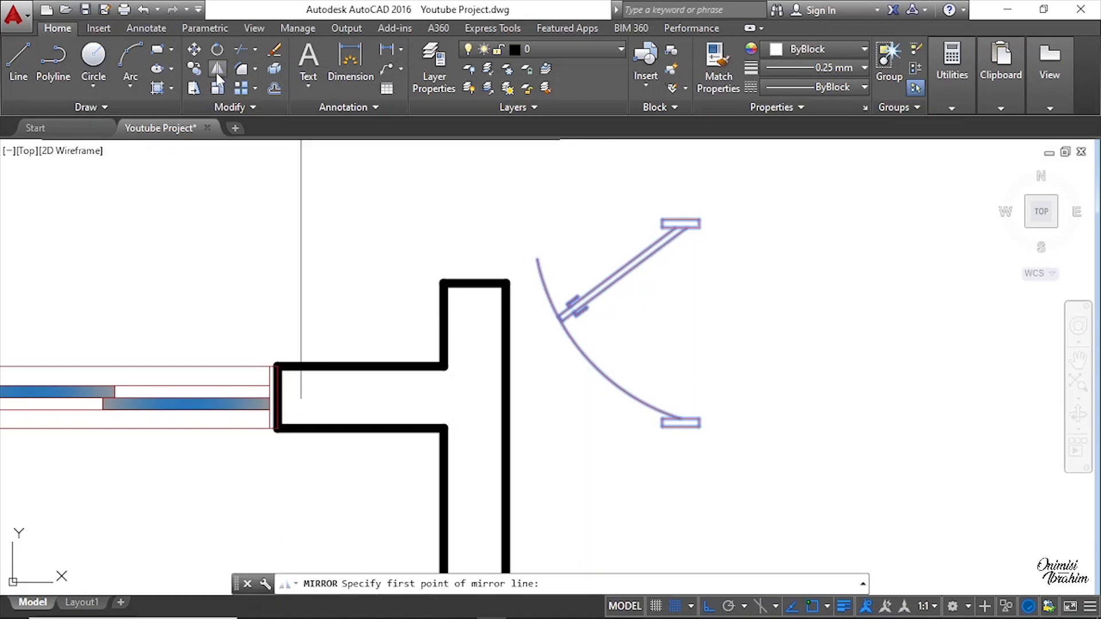
scroll(491, 300, "down", 1)
scroll(588, 331, "up", 4)
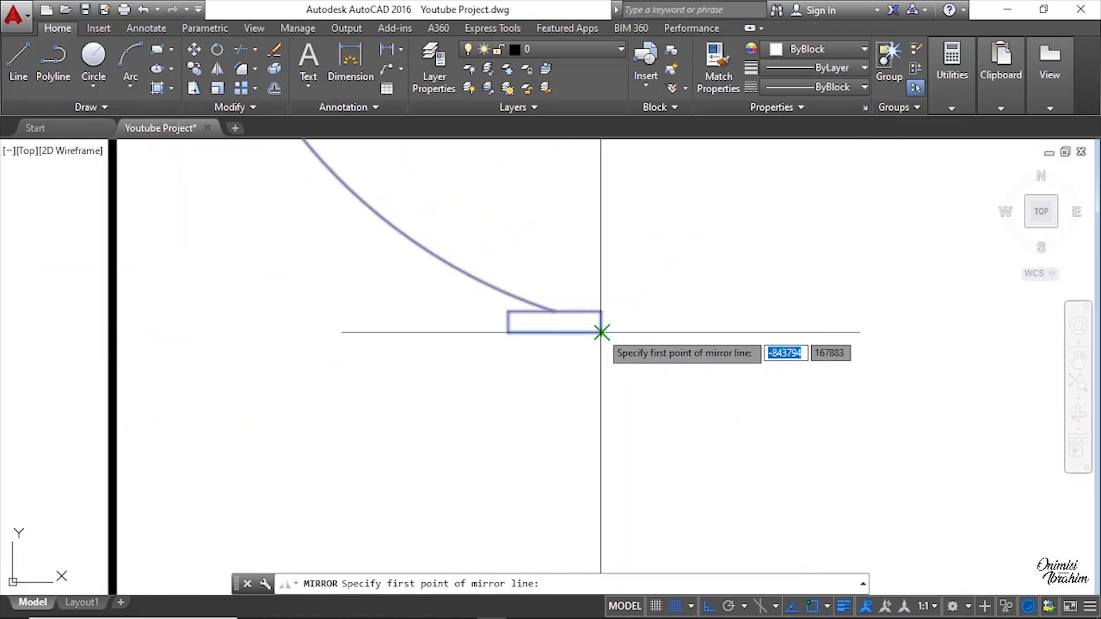
left_click(601, 332)
scroll(516, 355, "down", 3)
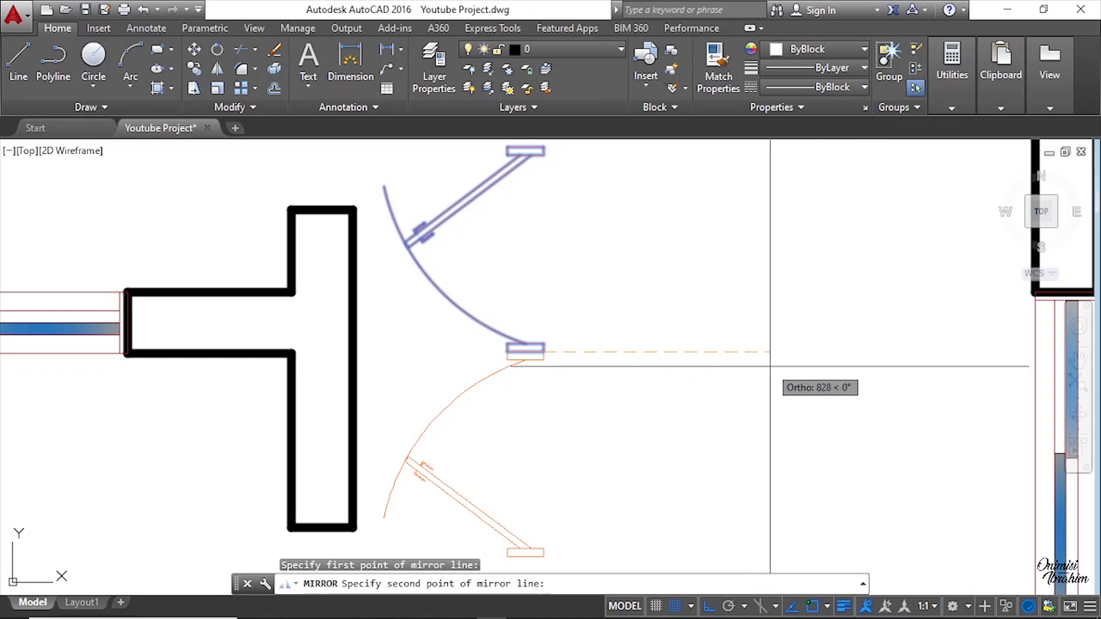
left_click(770, 365)
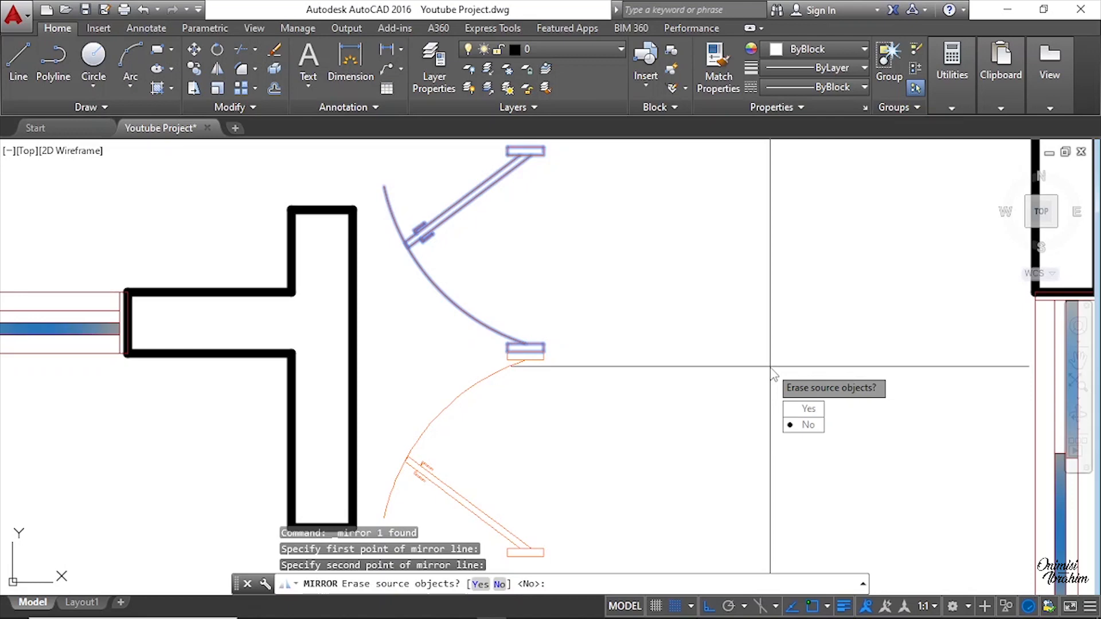
left_click(800, 413)
scroll(596, 340, "down", 4)
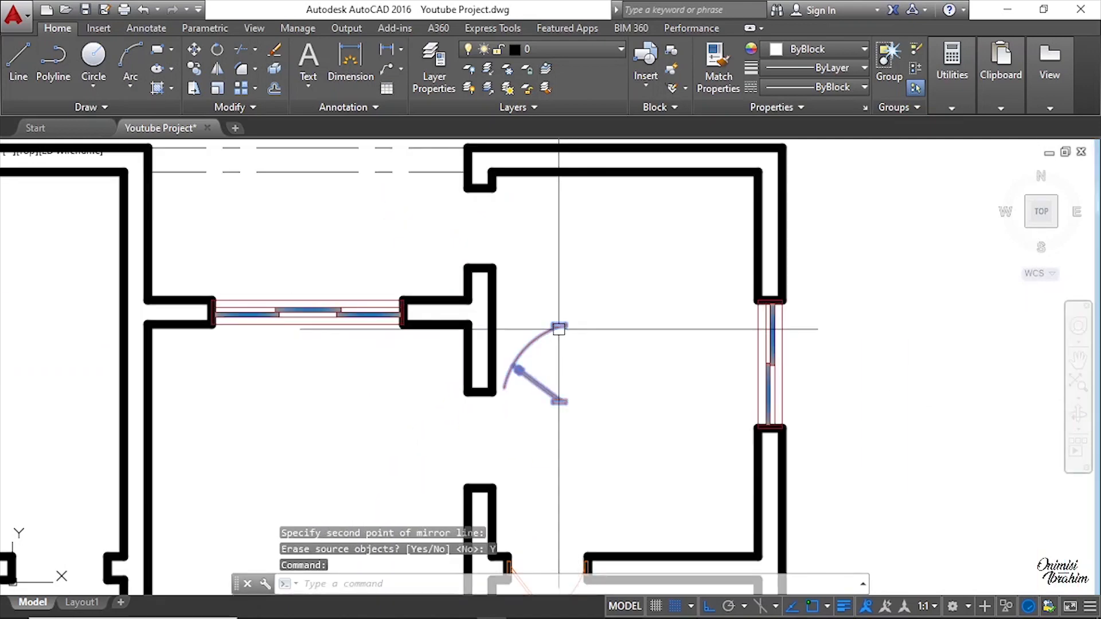
scroll(569, 350, "up", 2)
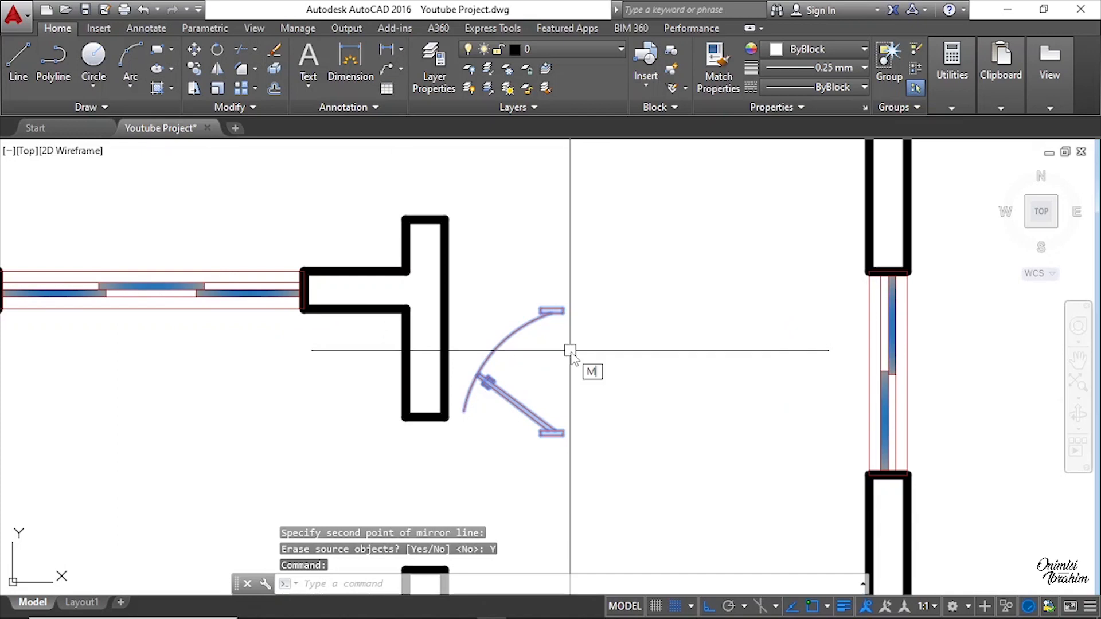
Step: Move the mirrored exit door up into the opening, snapping its frame end to the wall end
key("Return")
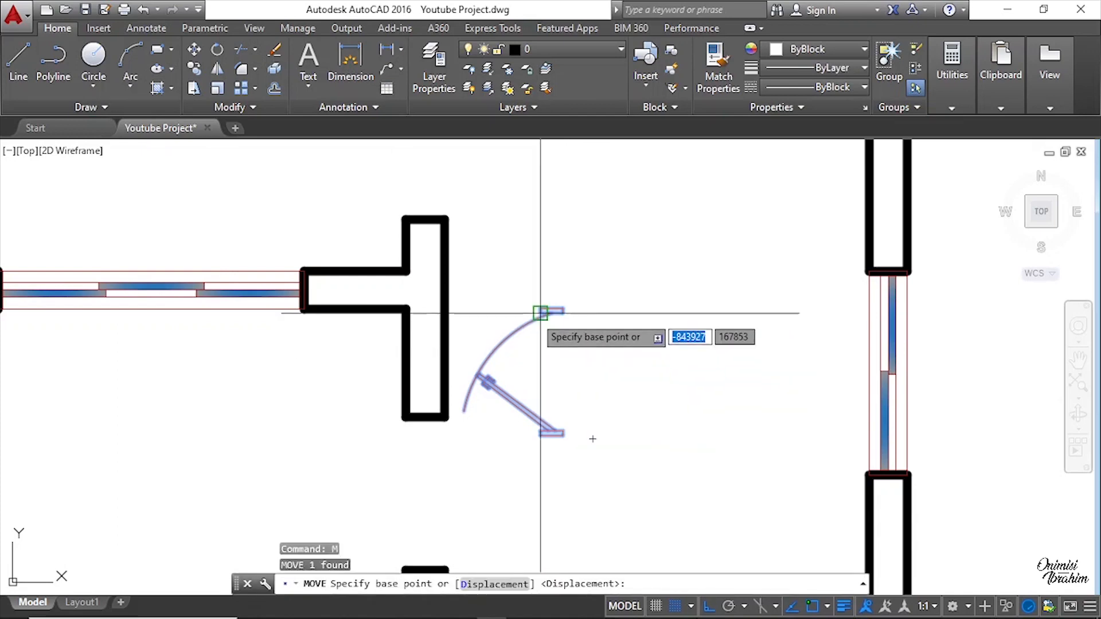
scroll(541, 311, "up", 2)
left_click(571, 319)
scroll(556, 419, "down", 3)
scroll(569, 413, "down", 3)
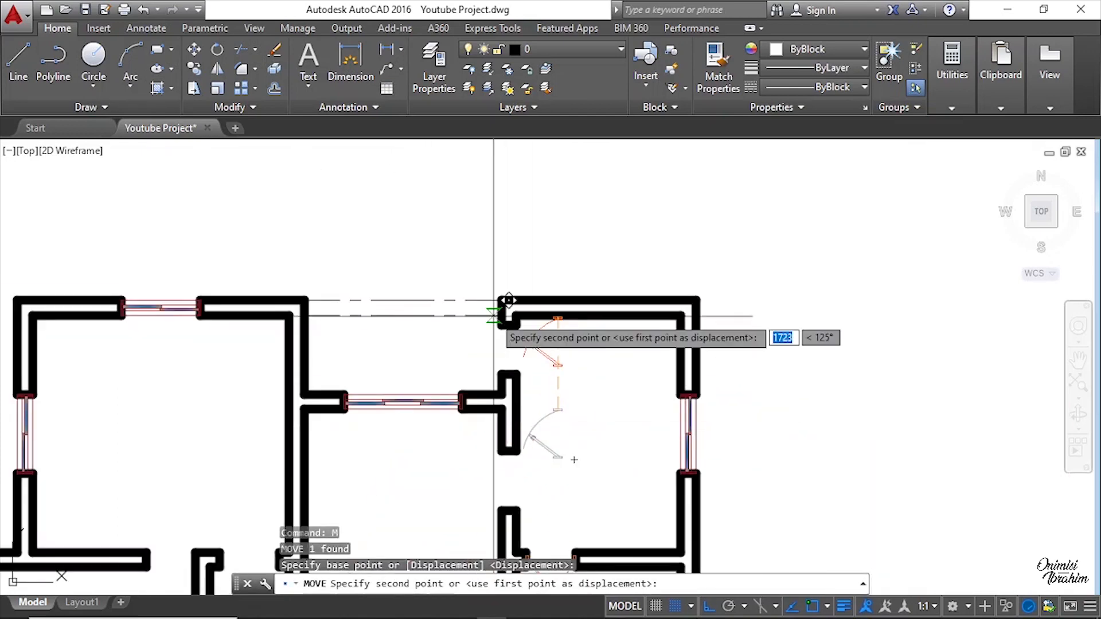
scroll(536, 320, "up", 3)
left_click(539, 338)
Step: Zoom between the new plan and the layout drawing to check the exit door's position and swing
scroll(539, 338, "down", 2)
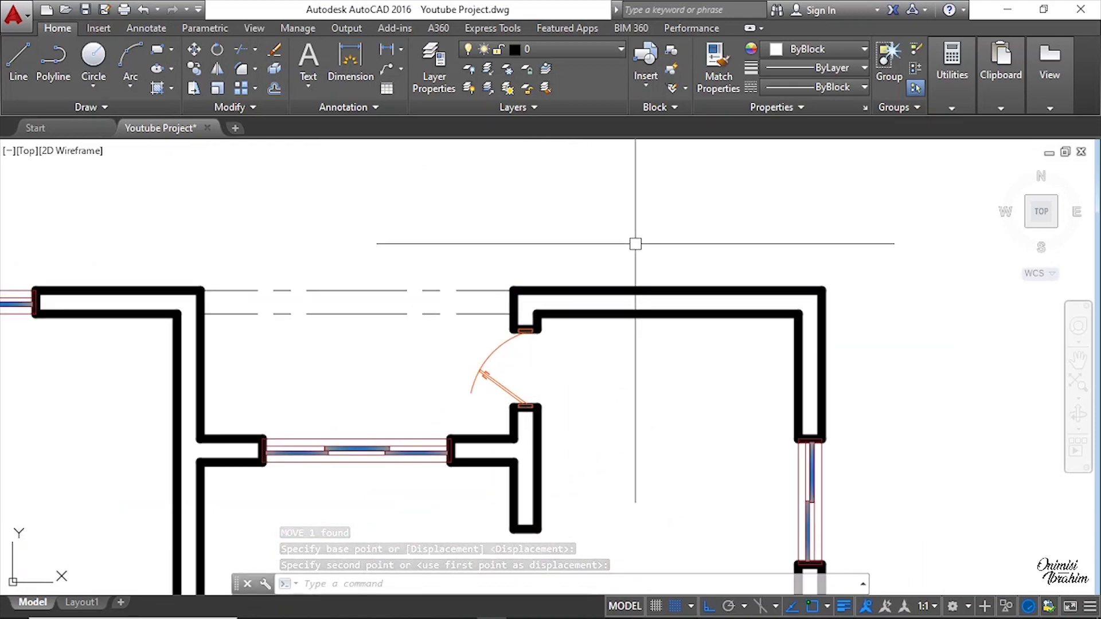
scroll(522, 384, "up", 1)
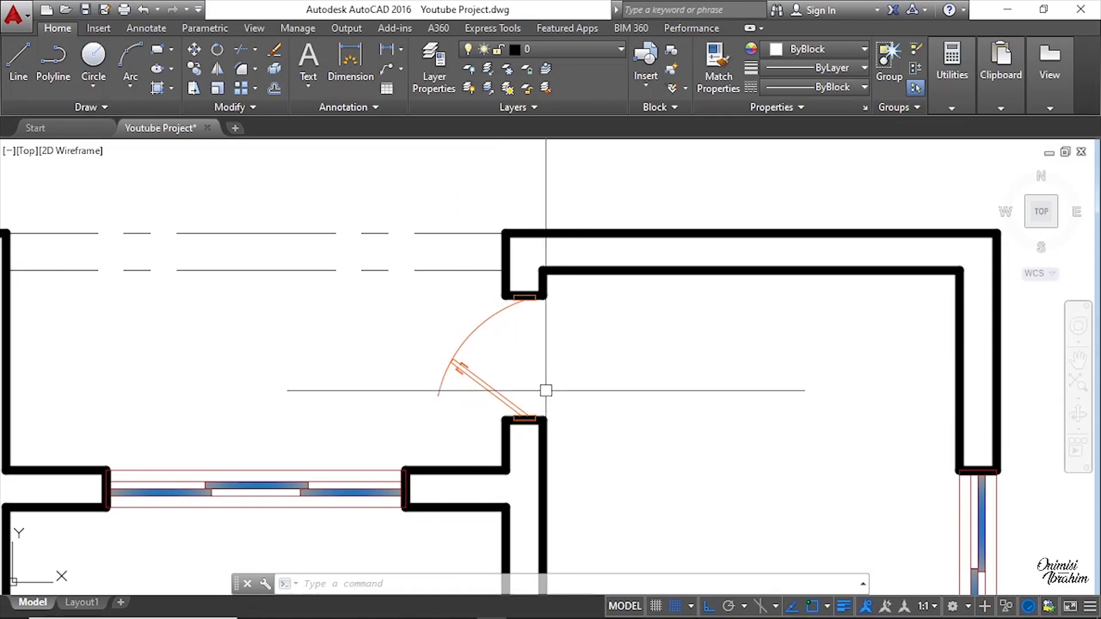
scroll(545, 386, "down", 5)
scroll(531, 293, "up", 4)
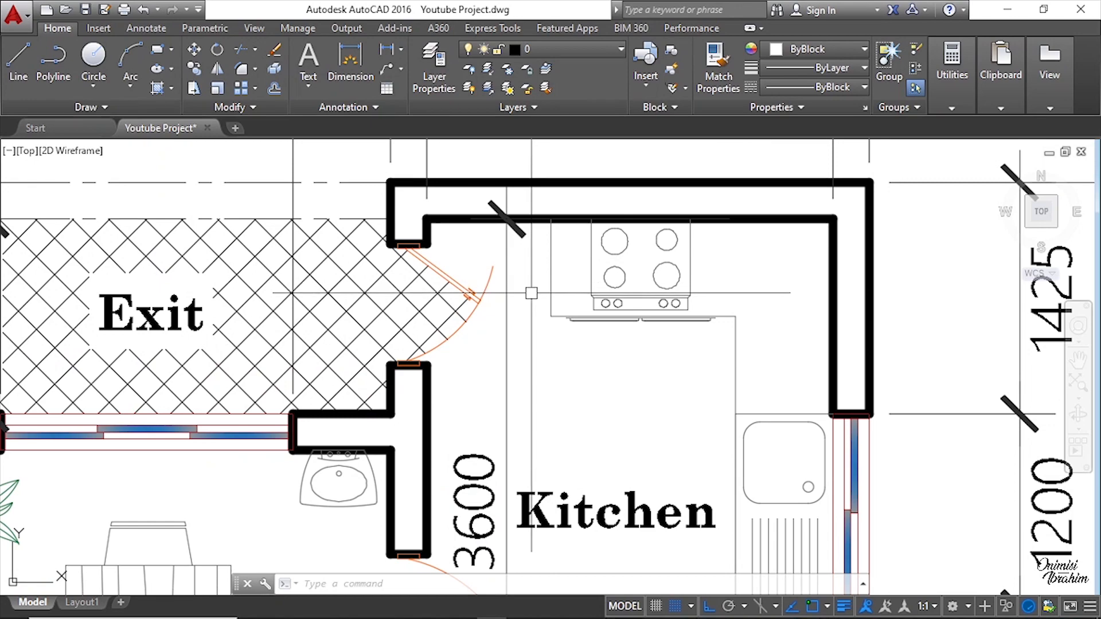
scroll(531, 293, "down", 5)
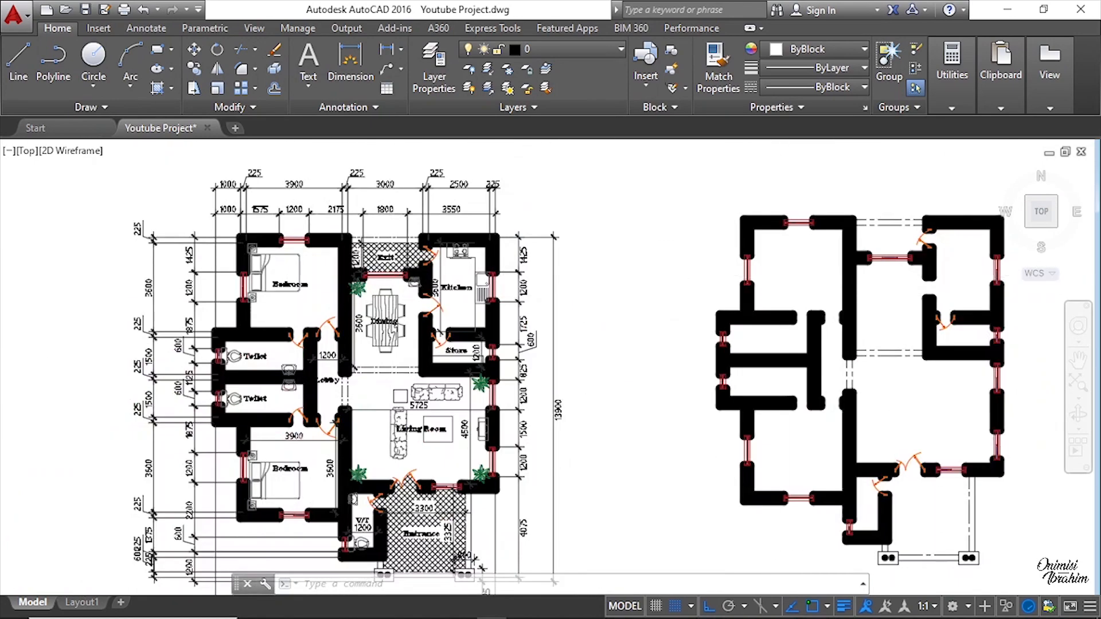
scroll(728, 319, "up", 5)
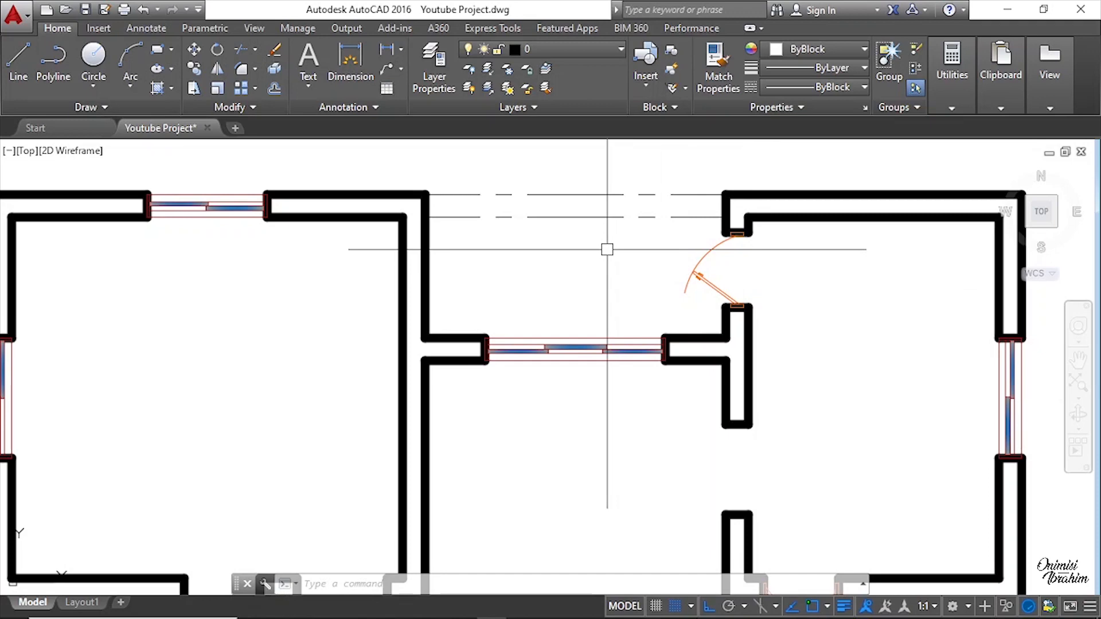
scroll(607, 249, "down", 6)
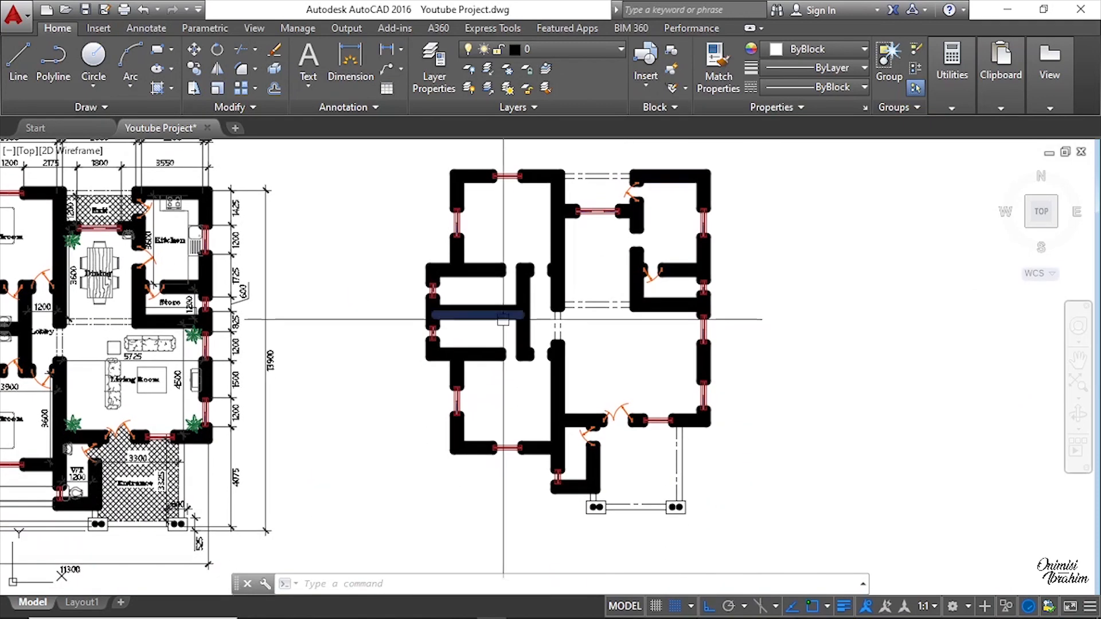
scroll(503, 319, "up", 6)
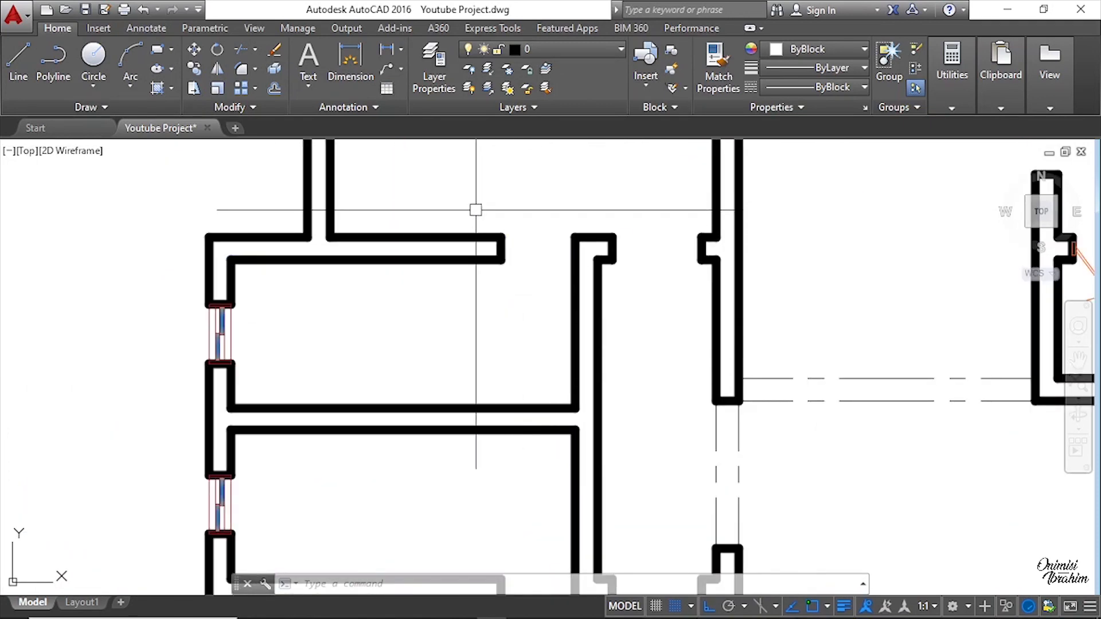
scroll(564, 255, "down", 5)
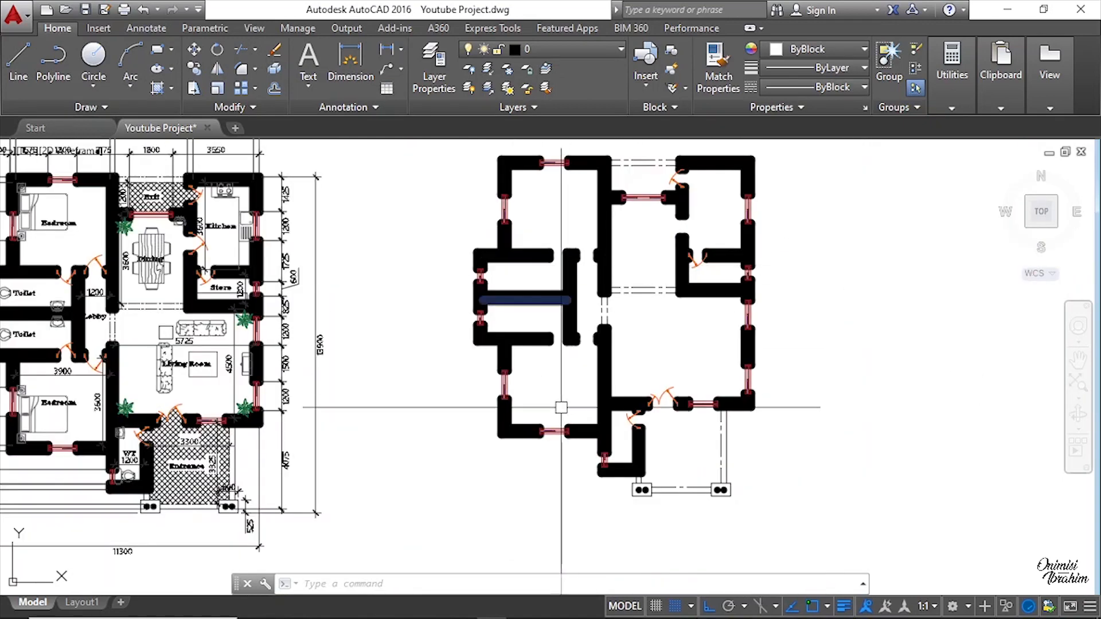
scroll(568, 337, "down", 3)
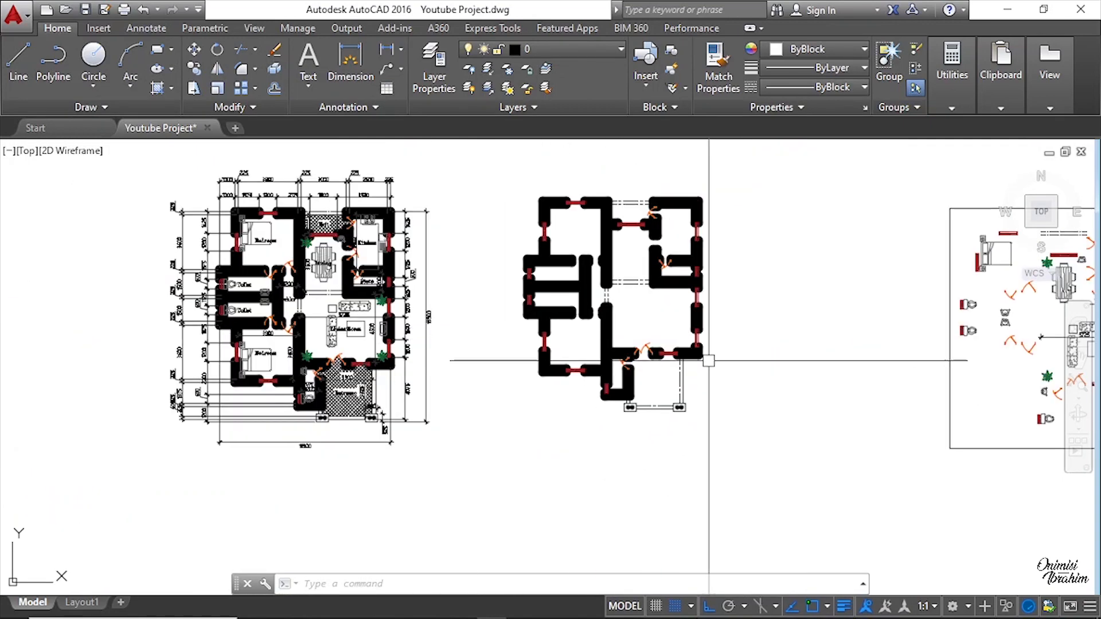
Step: Copy a door from the furniture layout into the upper doorway of the left room block
middle_click_drag(713, 352, 544, 350)
scroll(854, 280, "up", 8)
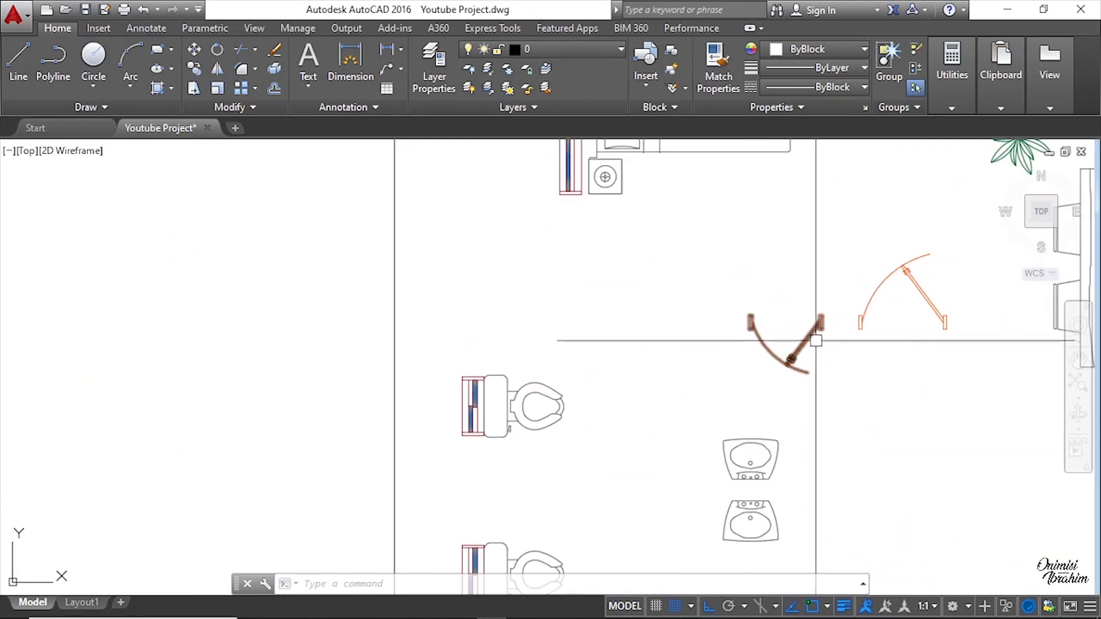
left_click(815, 341)
right_click(720, 310)
left_click(765, 335)
scroll(748, 327, "up", 2)
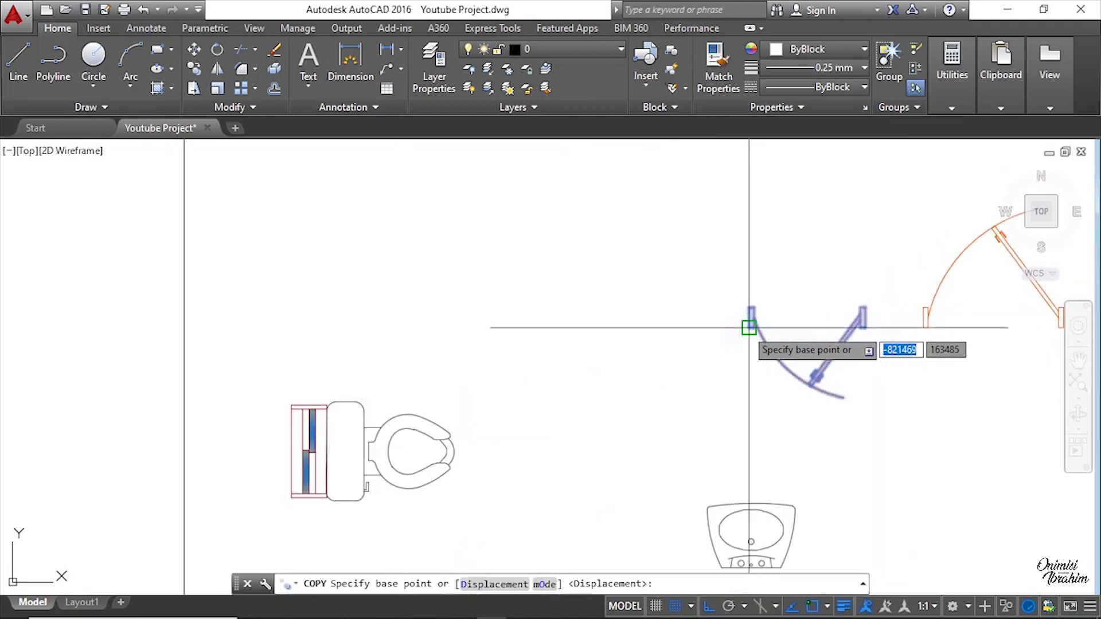
scroll(748, 321, "up", 8)
left_click(749, 250)
scroll(849, 313, "down", 8)
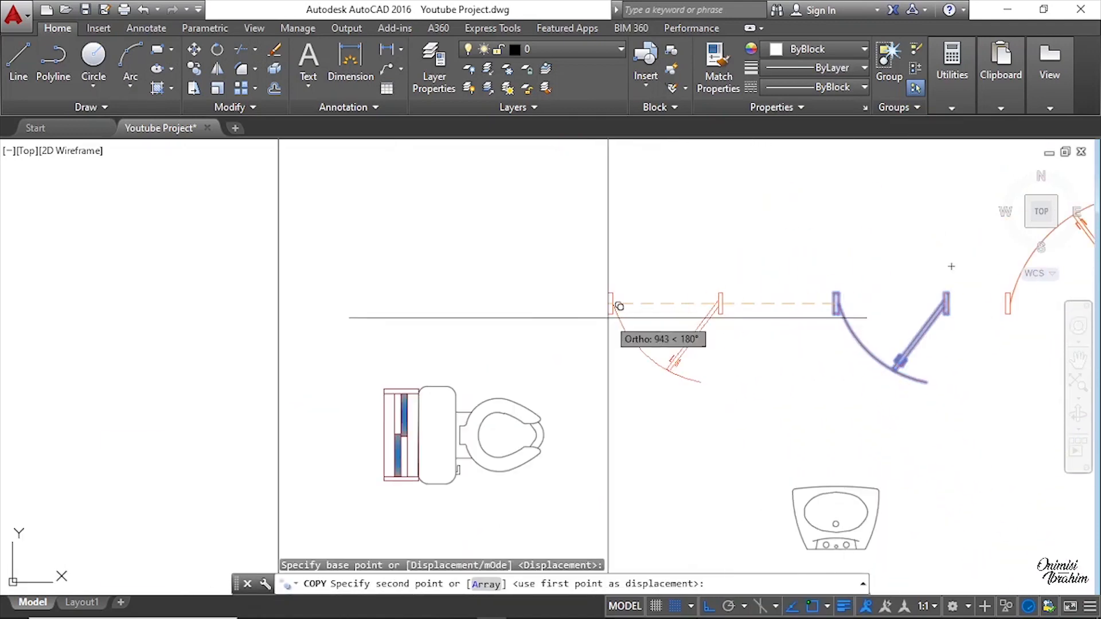
scroll(479, 325, "down", 6)
middle_click_drag(328, 336, 848, 336)
scroll(776, 335, "down", 2)
scroll(293, 286, "up", 4)
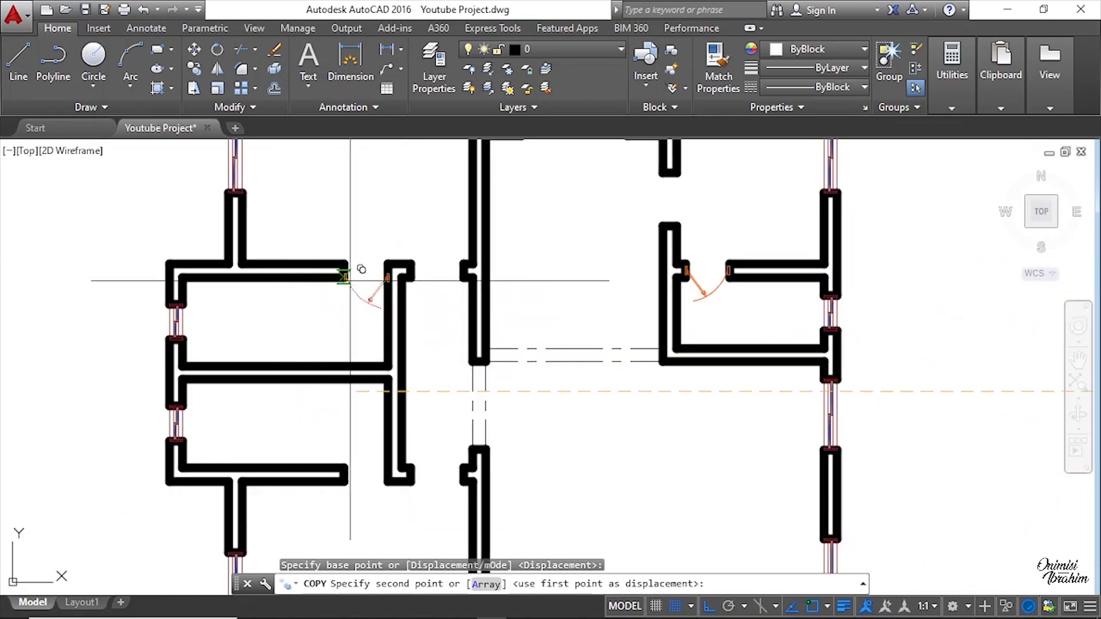
scroll(351, 275, "up", 3)
left_click(335, 247)
scroll(404, 252, "down", 3)
key("Return")
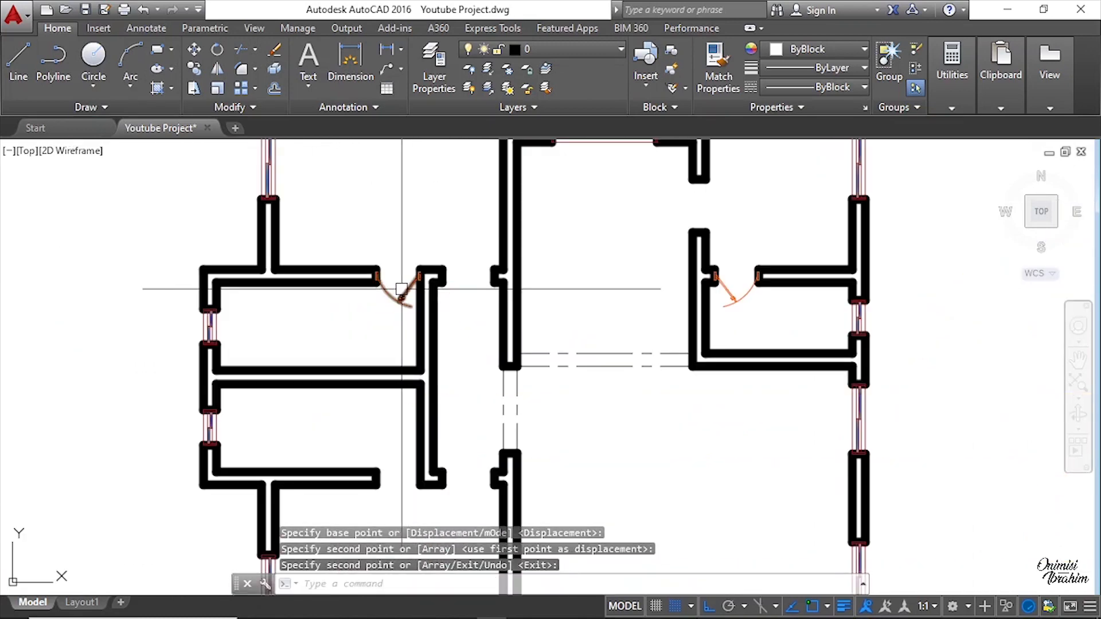
Step: Copy another door from the furniture layout into the lower doorway of the left room block
scroll(402, 289, "down", 6)
scroll(793, 333, "up", 8)
middle_click_drag(771, 530, 762, 300)
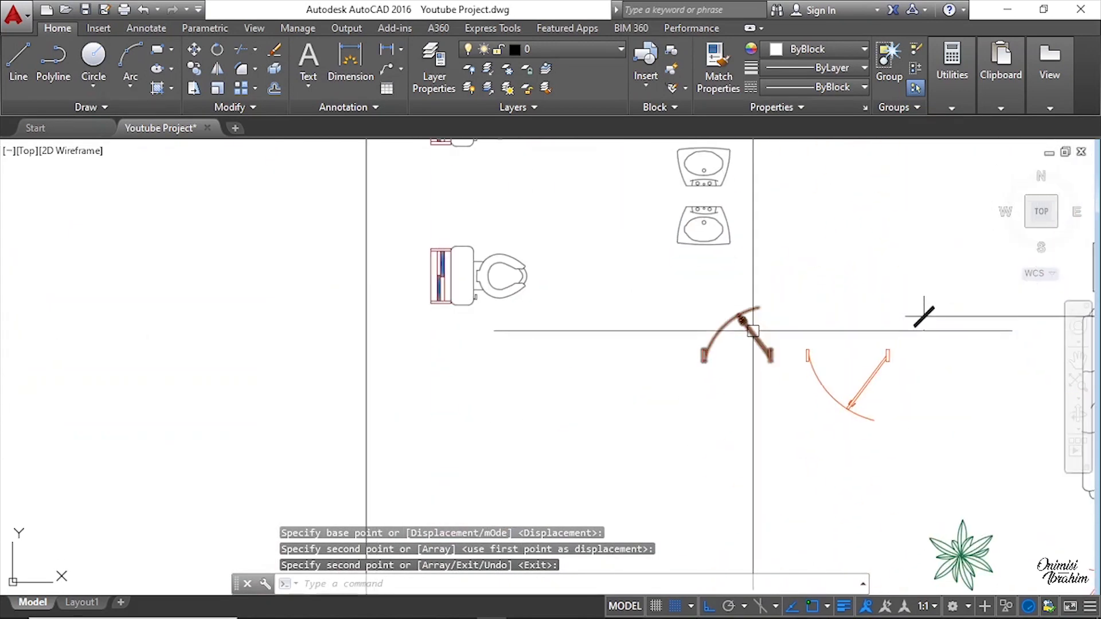
left_click(753, 331)
type("co")
key("Return")
scroll(794, 367, "up", 6)
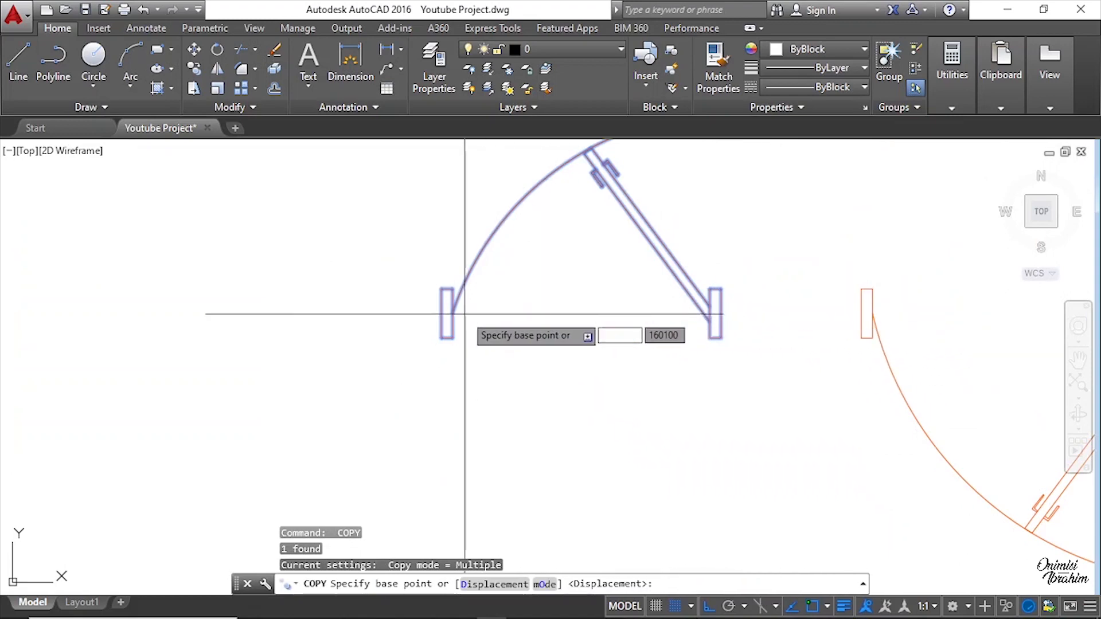
left_click(442, 314)
scroll(946, 330, "down", 10)
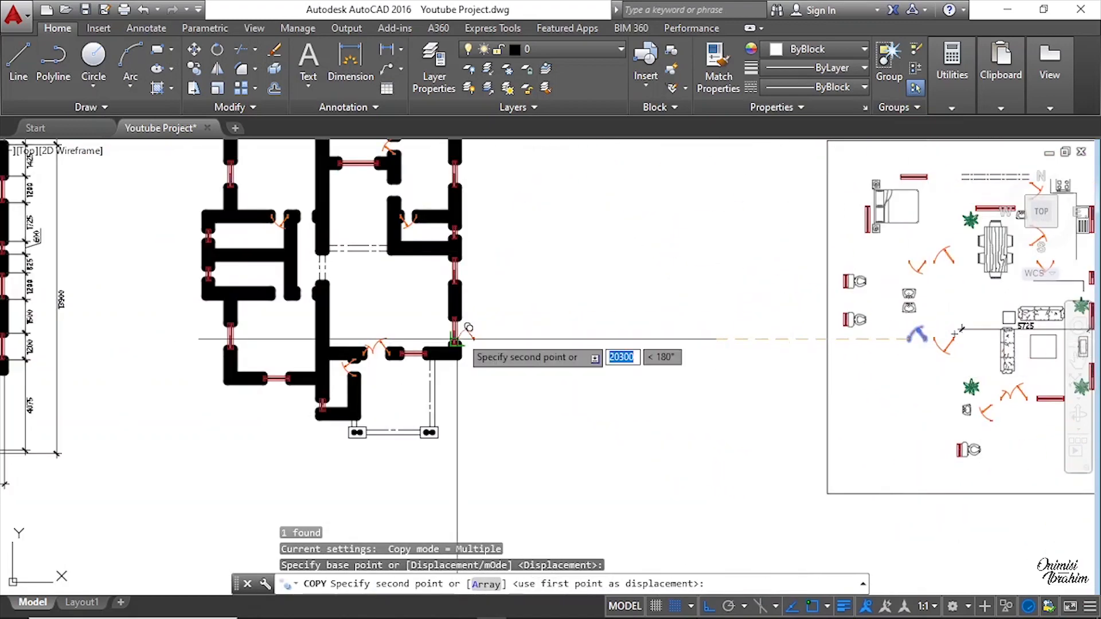
scroll(249, 274, "up", 6)
left_click(339, 350)
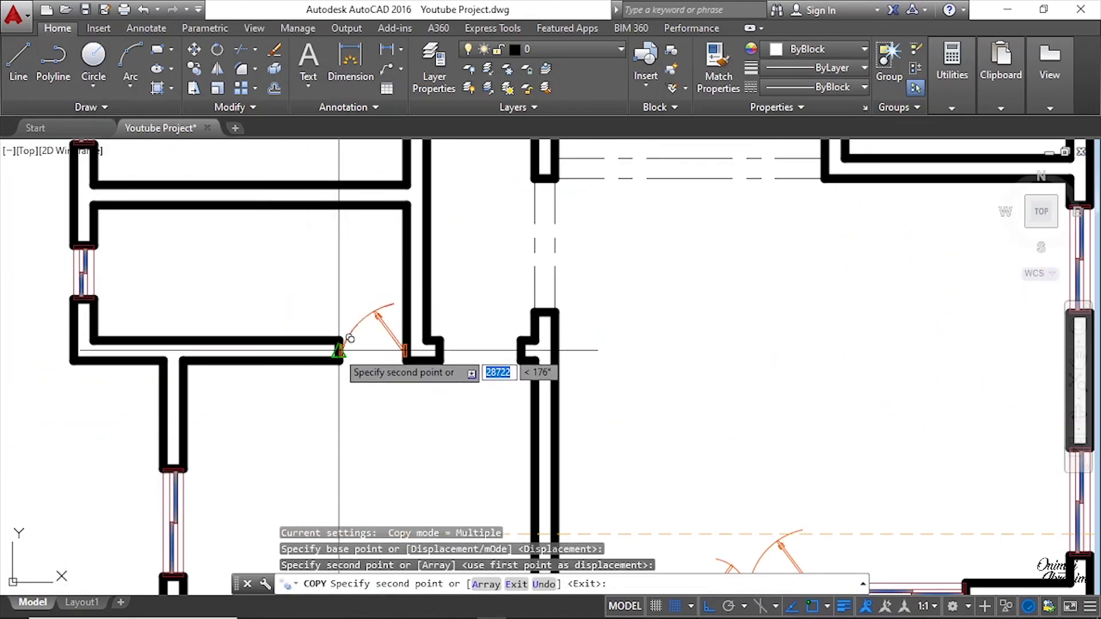
key("Return")
Step: Copy a door from the furniture layout into the opening at the end of the central partition wall
scroll(443, 355, "down", 4)
scroll(515, 328, "down", 2)
scroll(511, 357, "down", 2)
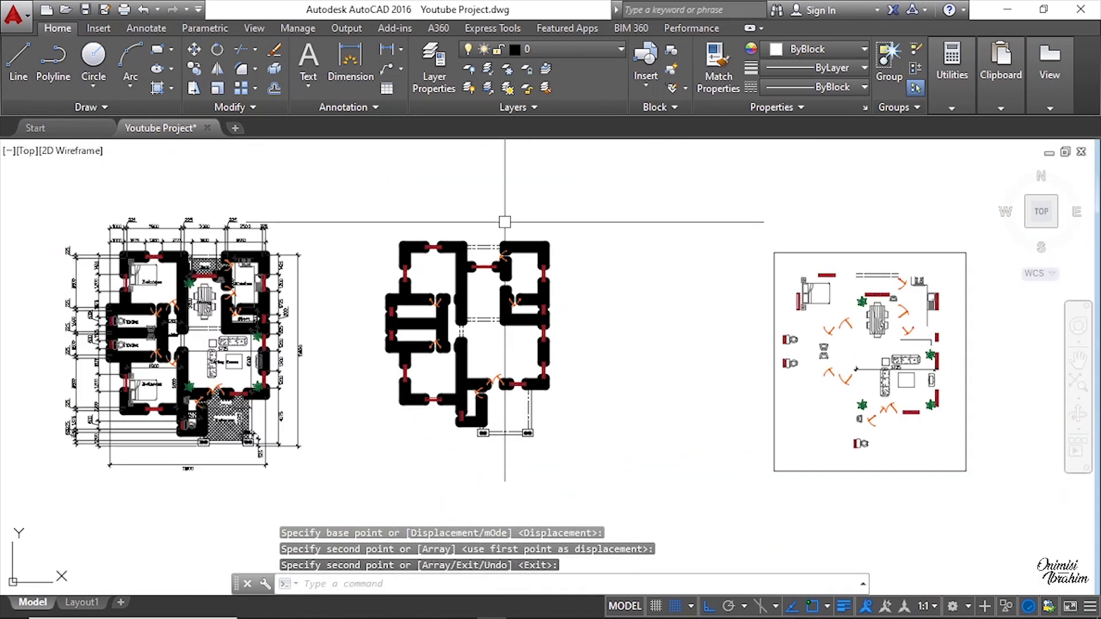
scroll(505, 238, "up", 4)
middle_click_drag(504, 415, 517, 319)
scroll(518, 372, "up", 2)
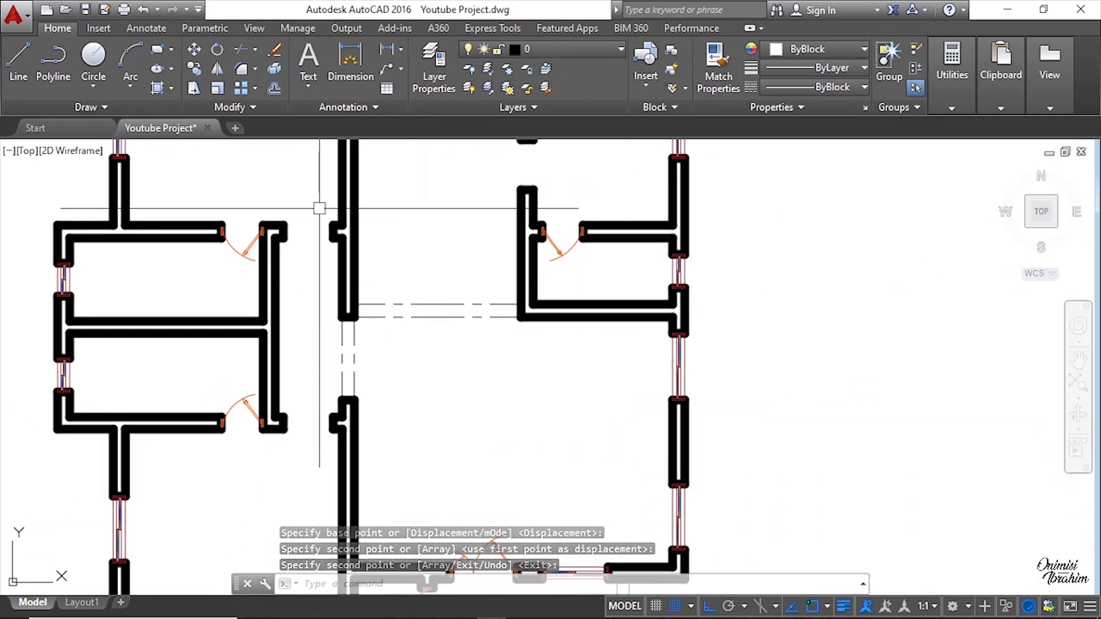
scroll(340, 376, "down", 2)
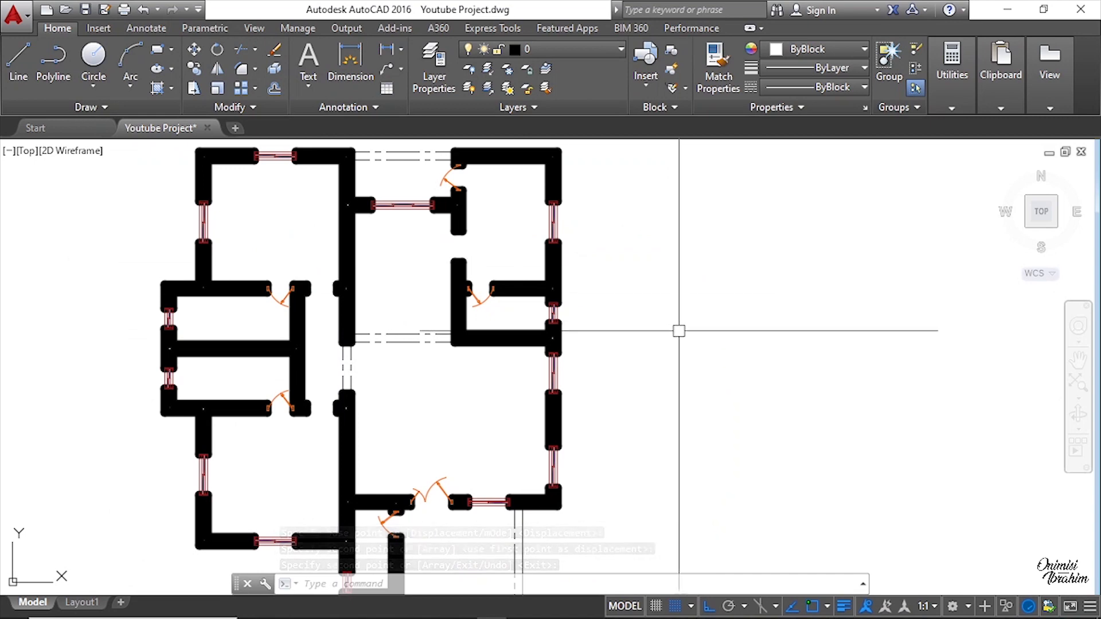
middle_click_drag(679, 329, 185, 315)
scroll(185, 315, "down", 4)
scroll(431, 334, "up", 9)
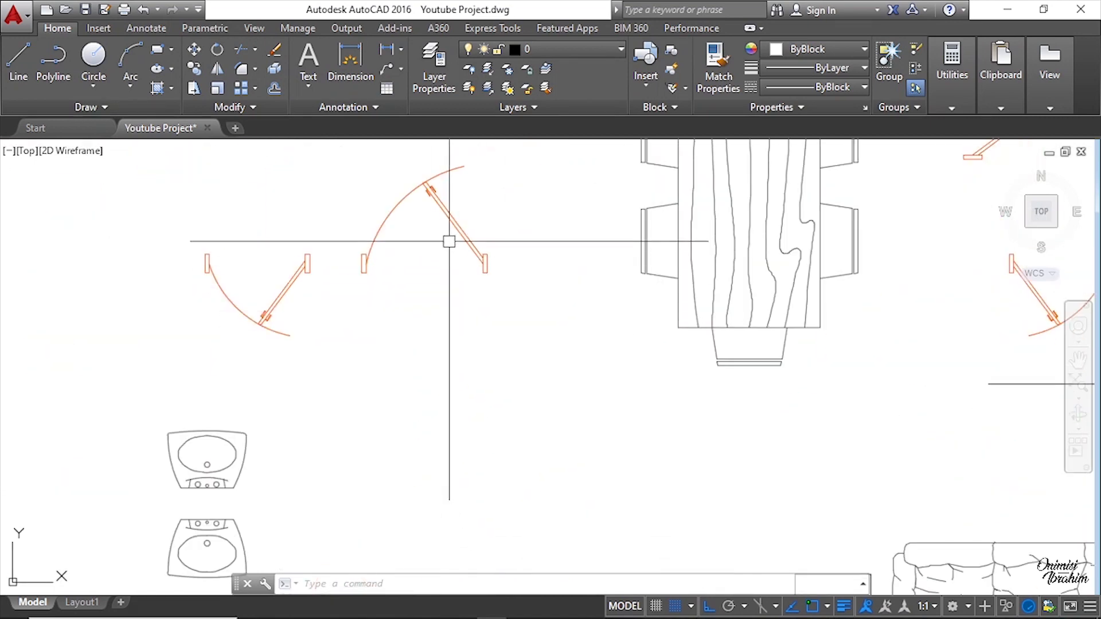
left_click(448, 212)
key("space")
scroll(527, 278, "up", 4)
left_click(421, 238)
scroll(754, 260, "down", 10)
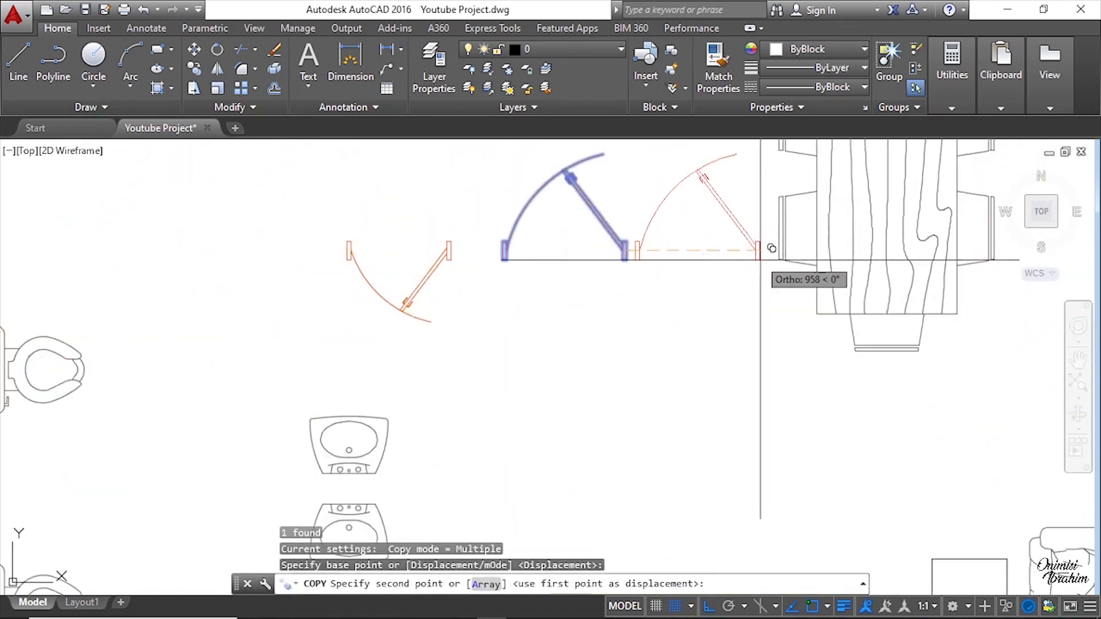
middle_click_drag(97, 277, 566, 294)
middle_click_drag(188, 278, 393, 292)
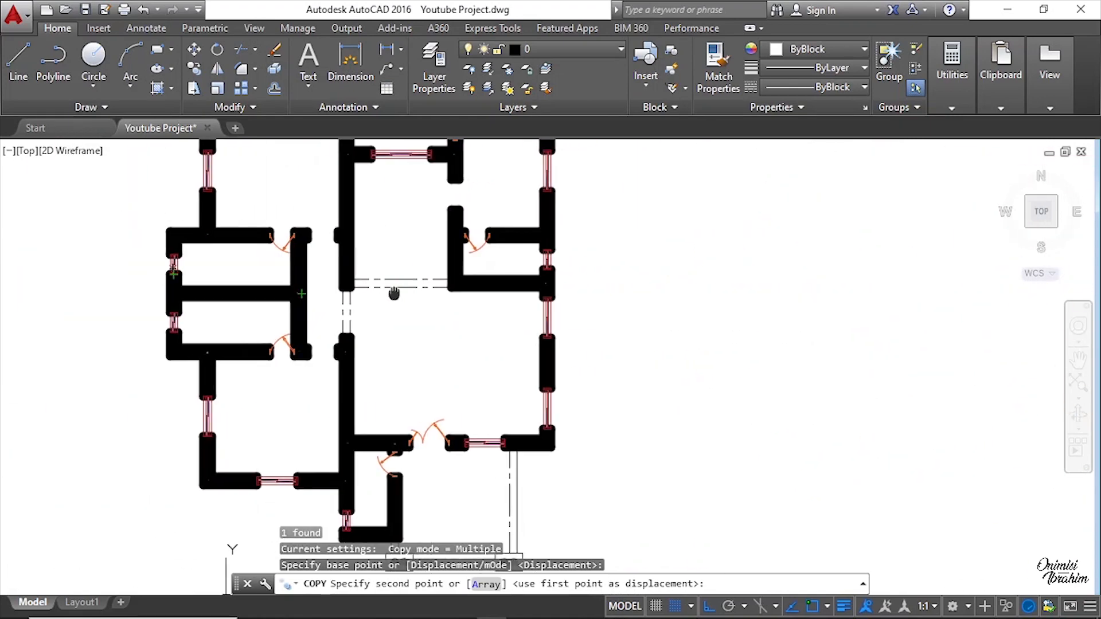
scroll(343, 234, "up", 6)
left_click(354, 247)
scroll(424, 275, "down", 10)
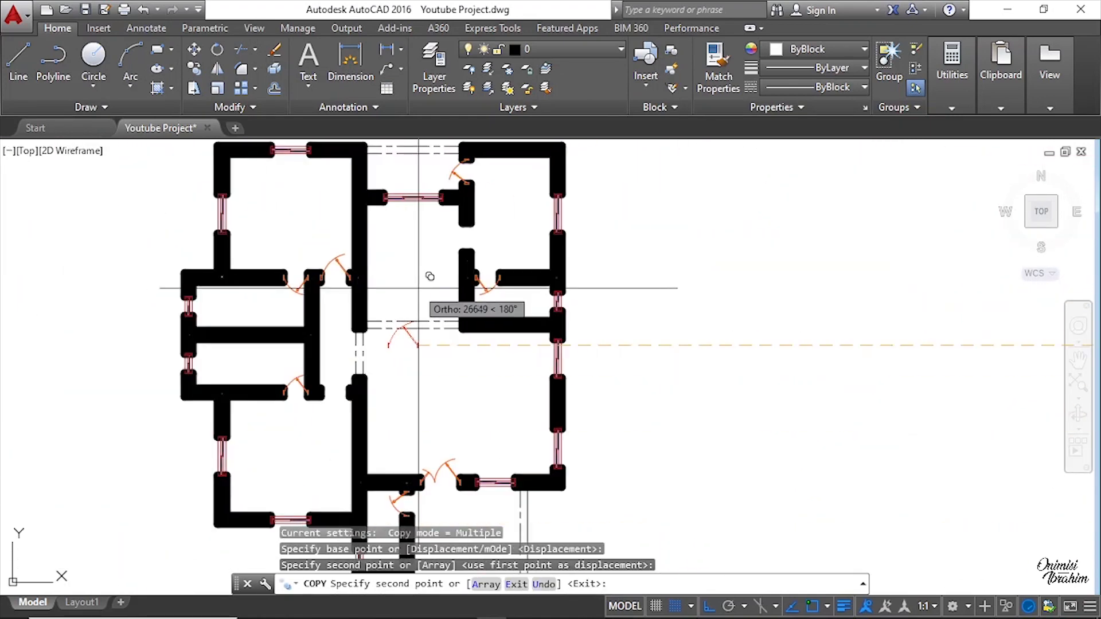
key("Return")
scroll(383, 327, "up", 6)
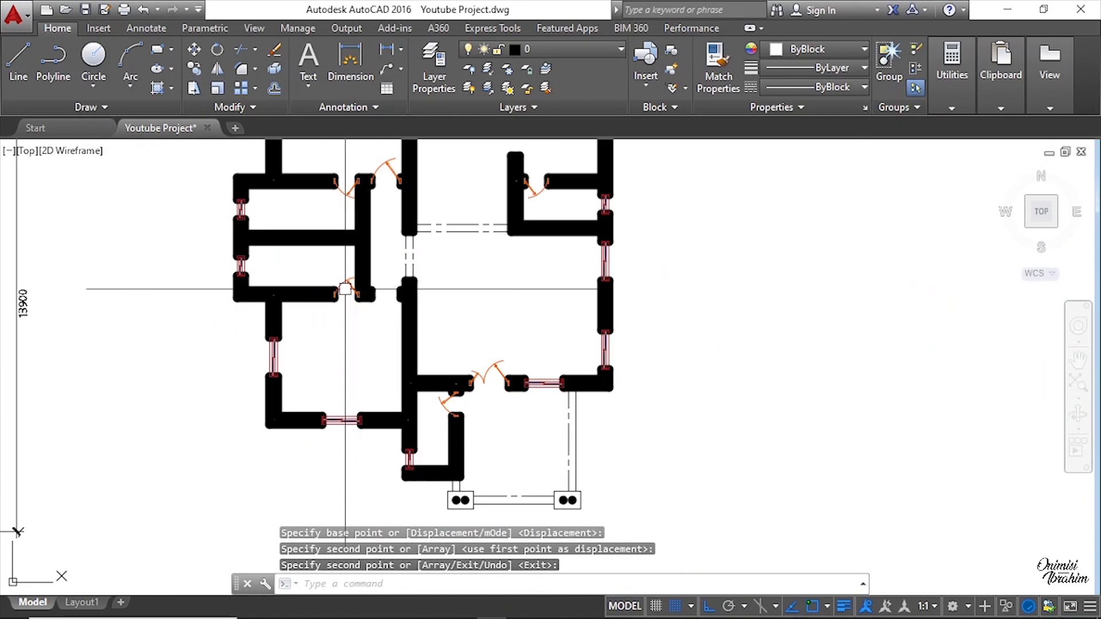
Step: Copy a door from the furniture layout into the lower doorway of the right room block
scroll(386, 298, "down", 8)
scroll(634, 290, "up", 8)
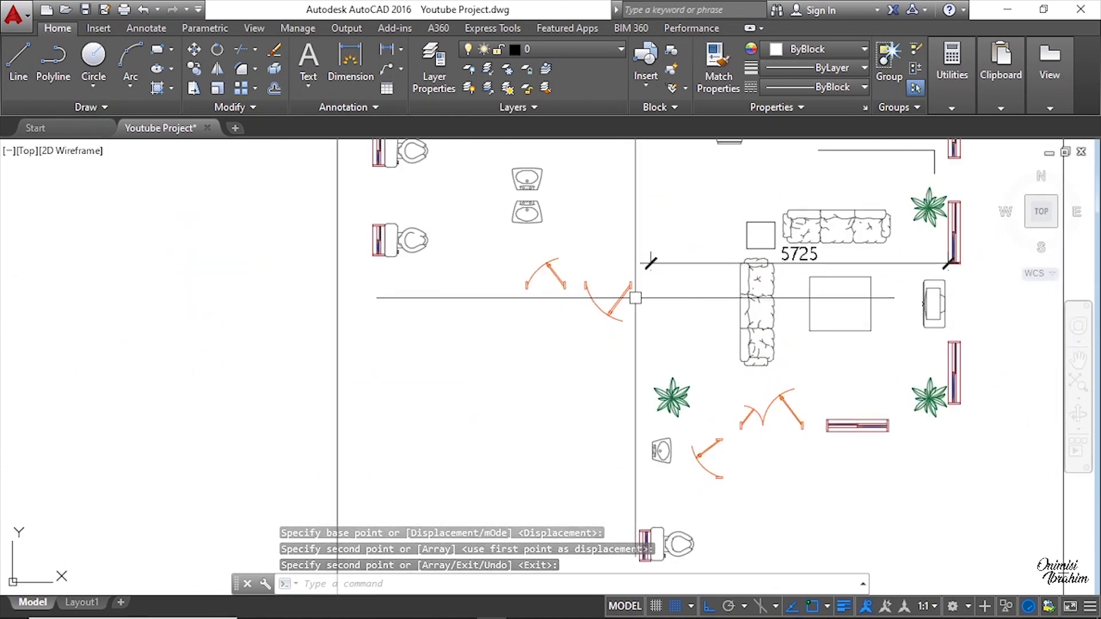
left_click(576, 297)
left_click(566, 346)
key("Return")
scroll(625, 256, "up", 6)
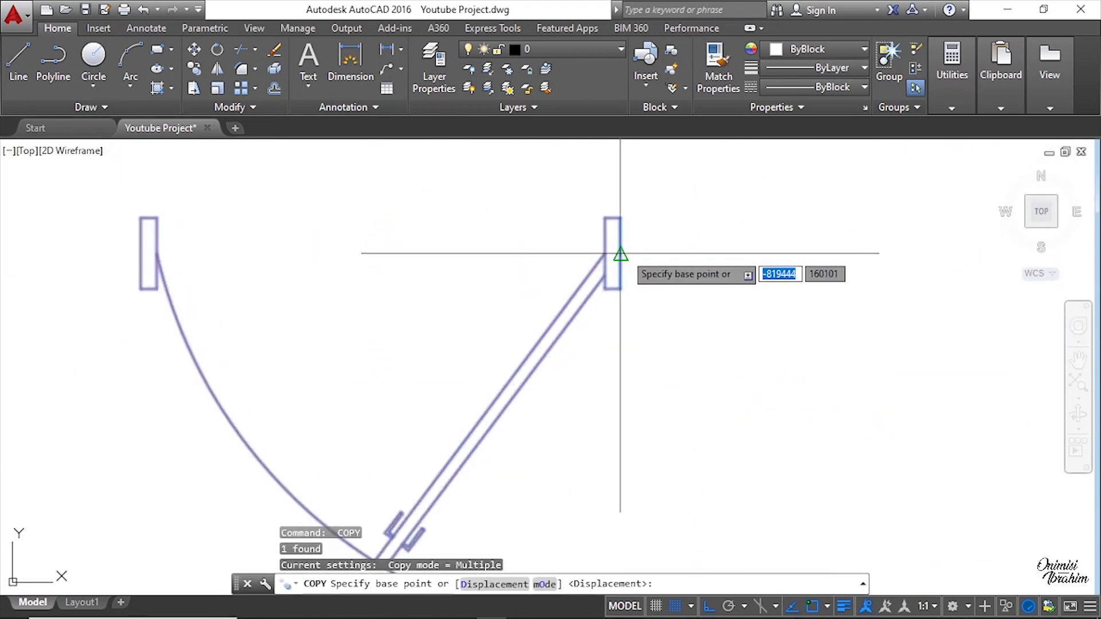
left_click(626, 254)
scroll(863, 246, "down", 8)
scroll(282, 216, "up", 8)
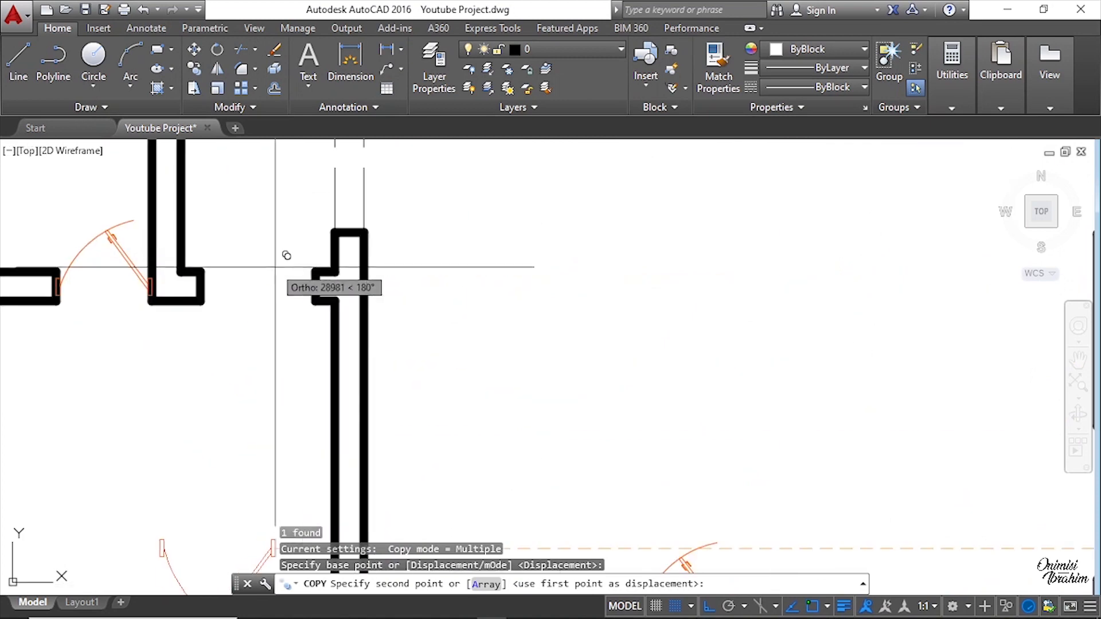
left_click(315, 286)
key("Return")
Step: Copy a door from the furniture layout into the upper doorway of the right room block
scroll(292, 310, "down", 6)
scroll(303, 250, "up", 4)
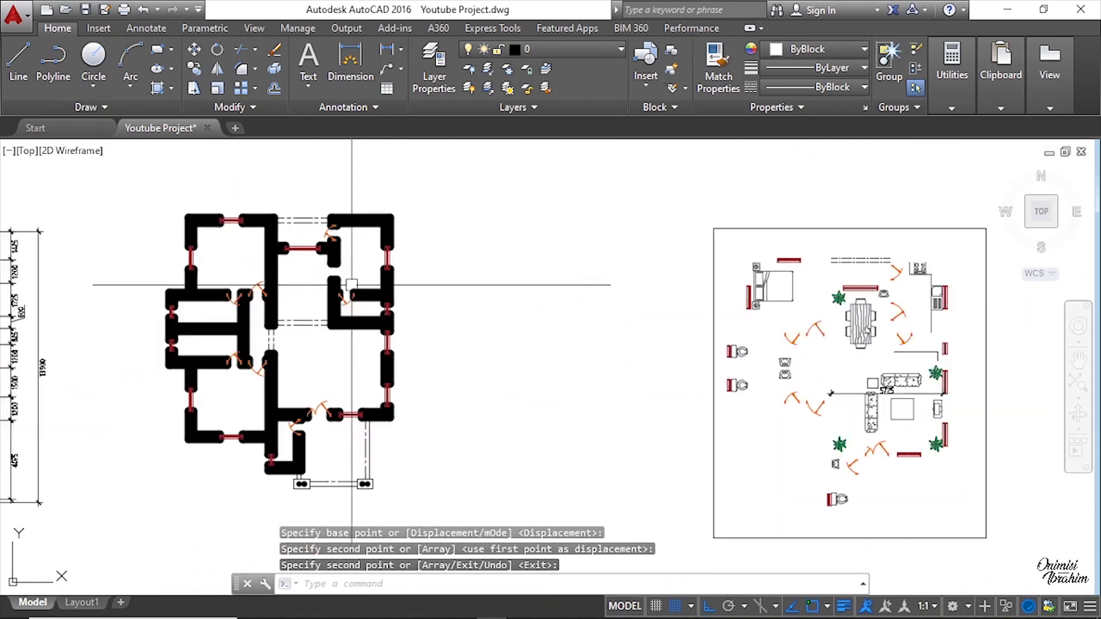
scroll(303, 250, "up", 5)
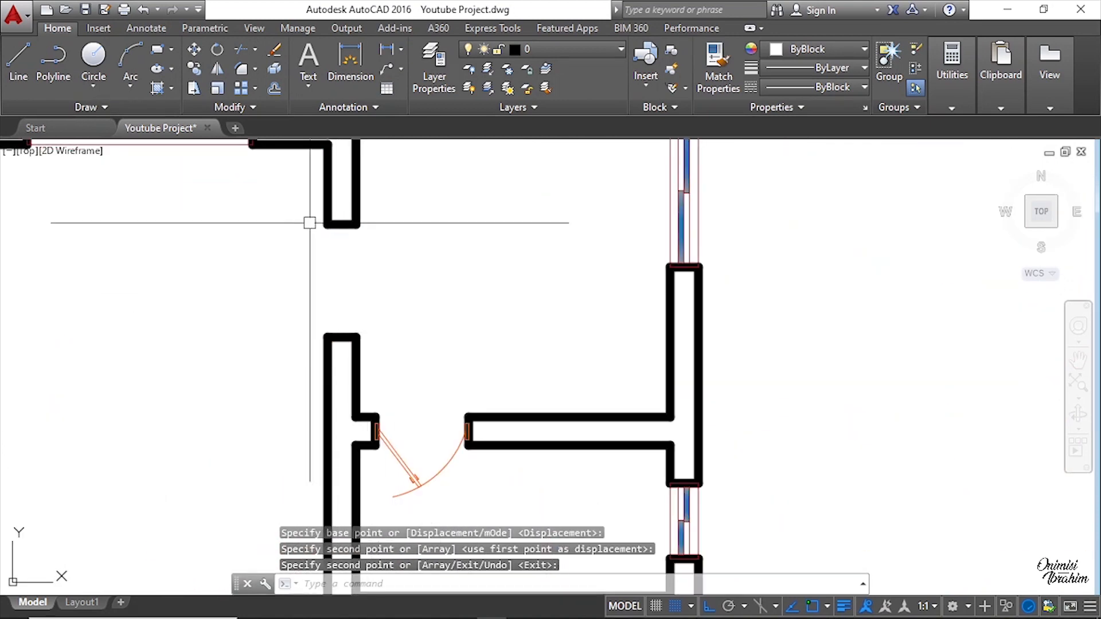
scroll(298, 295, "down", 4)
scroll(308, 286, "up", 4)
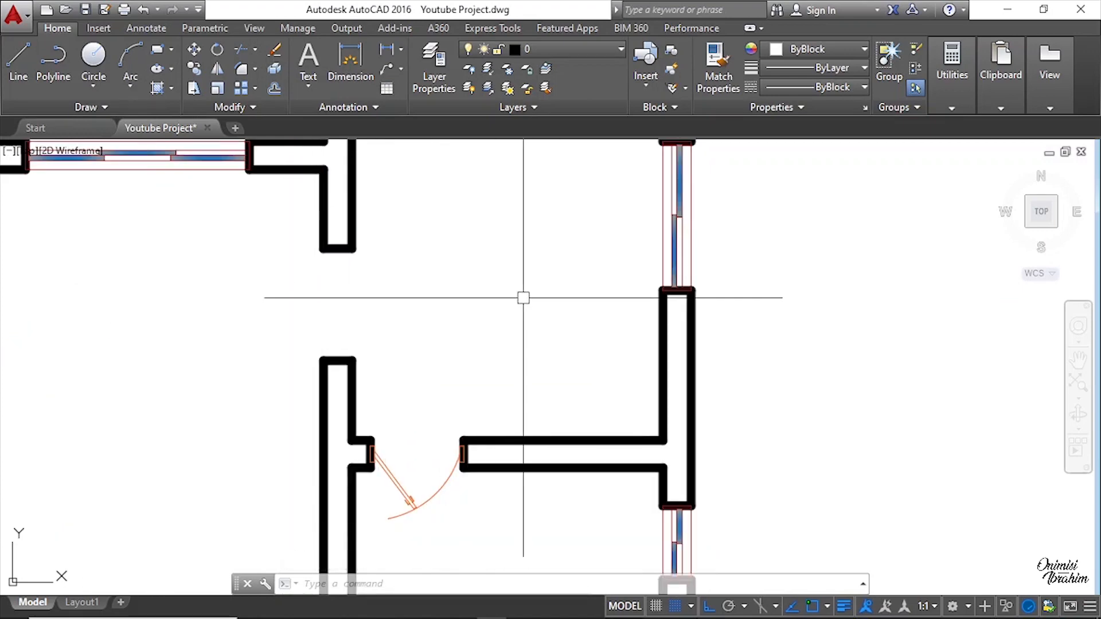
scroll(522, 297, "down", 2)
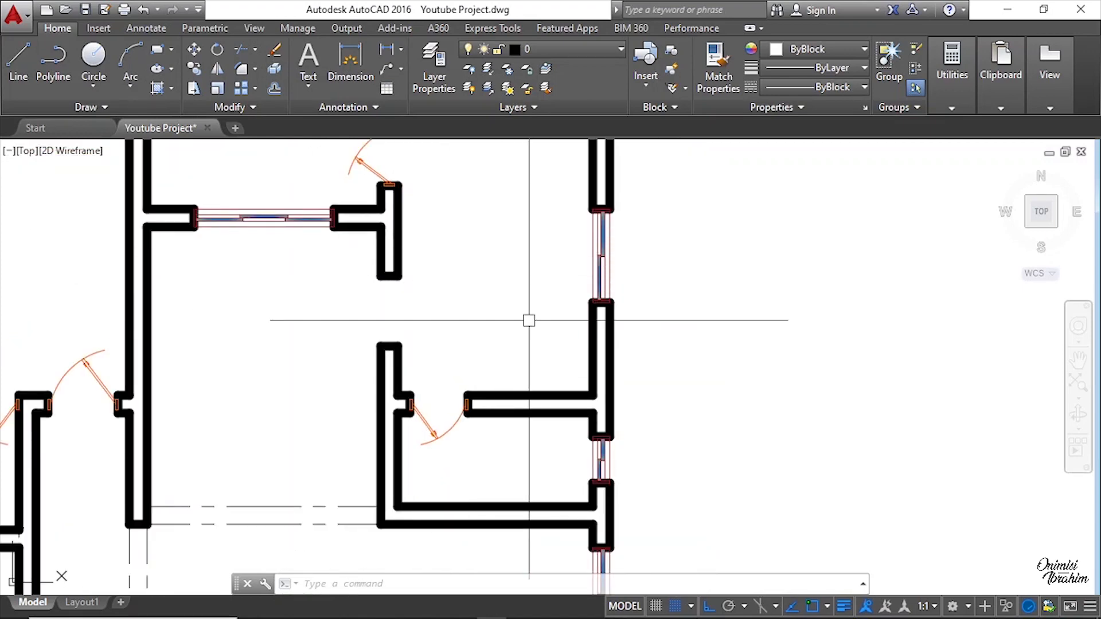
scroll(344, 287, "down", 6)
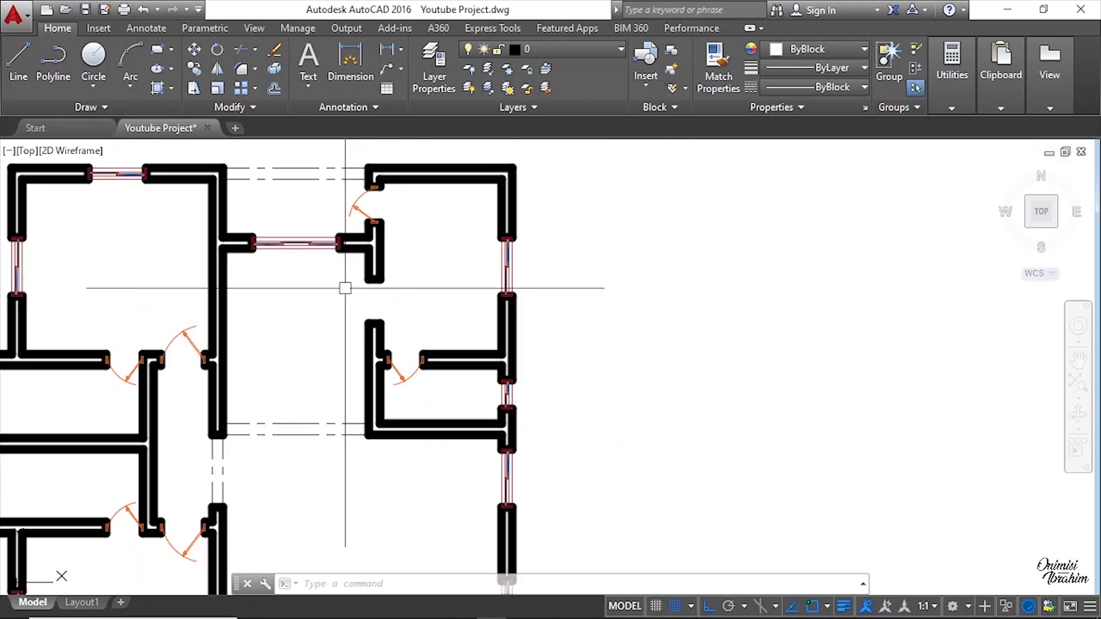
scroll(705, 310, "up", 9)
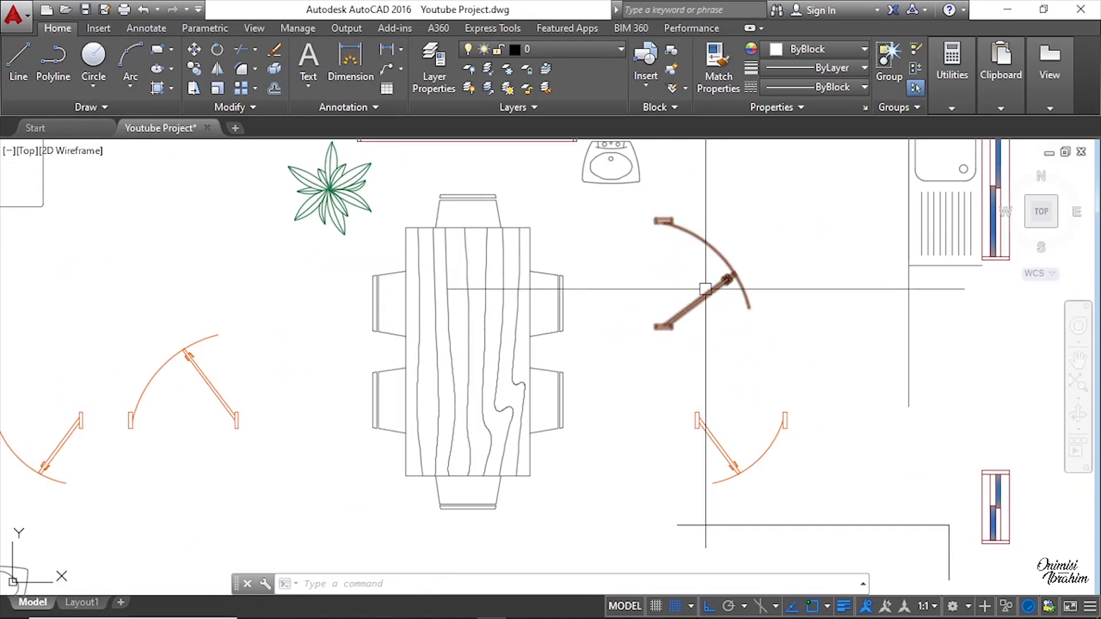
right_click(690, 231)
left_click(745, 336)
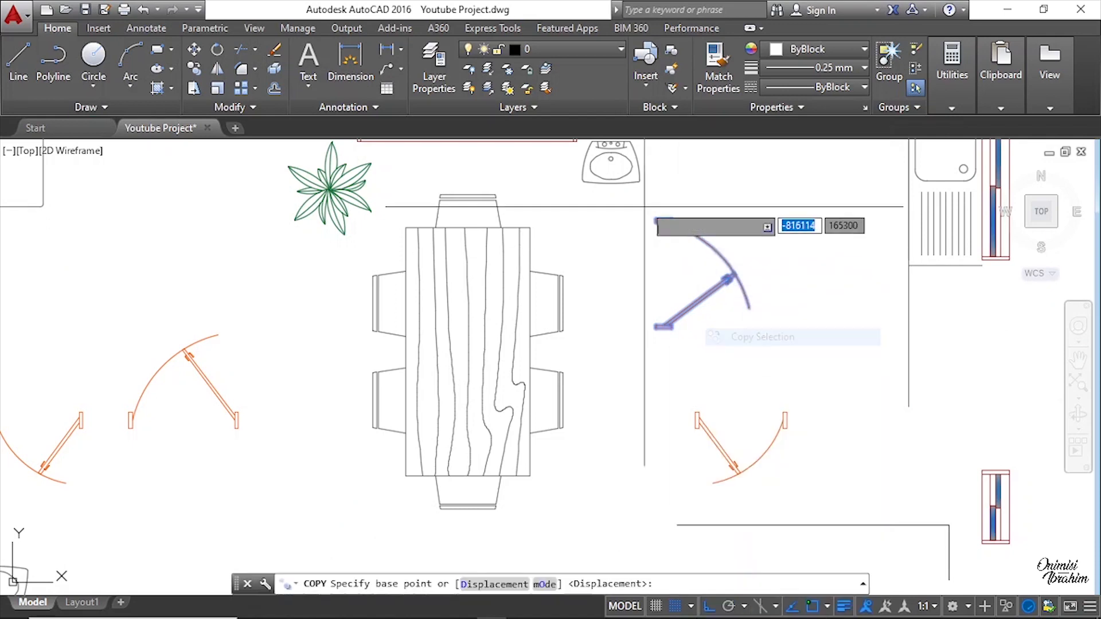
scroll(688, 249, "up", 3)
left_click(688, 250)
scroll(802, 263, "down", 6)
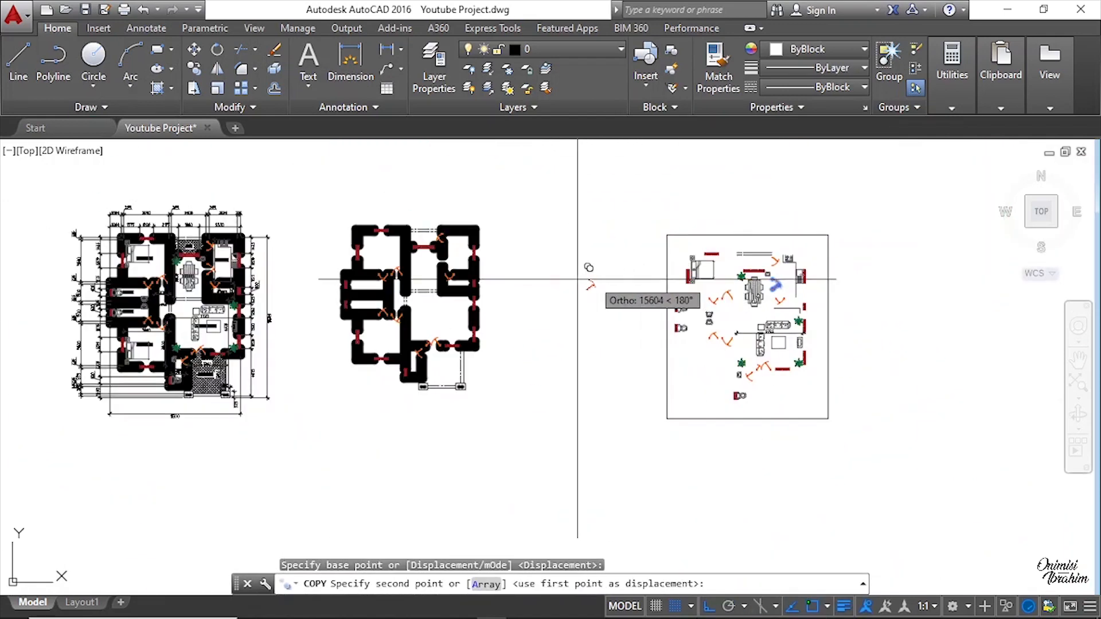
scroll(583, 263, "up", 8)
scroll(401, 240, "up", 3)
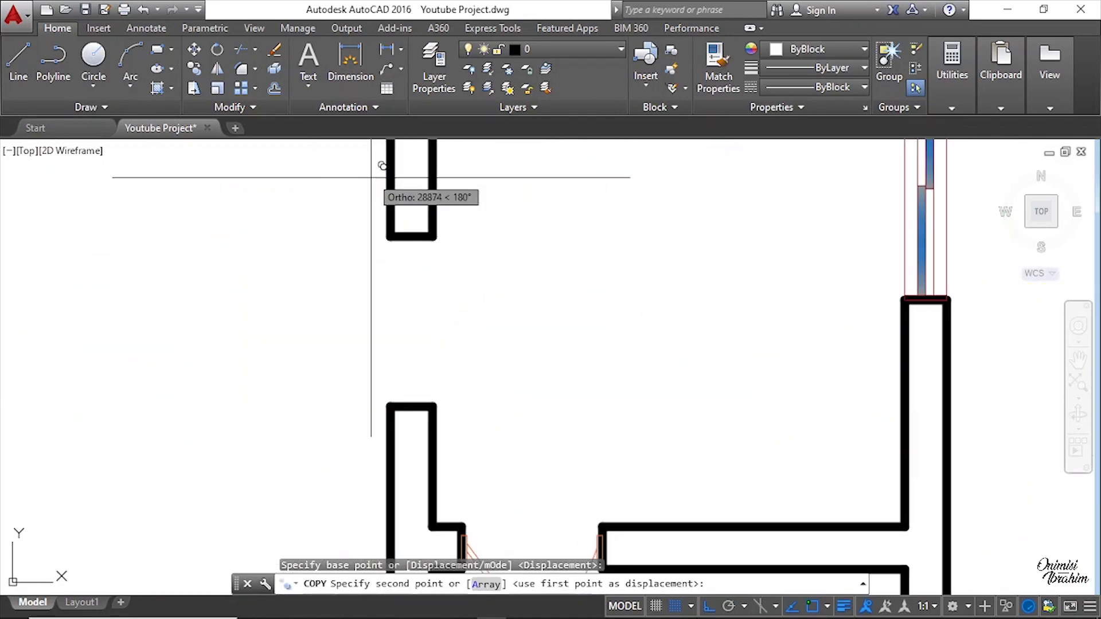
left_click(409, 237)
scroll(408, 237, "down", 5)
scroll(526, 344, "up", 4)
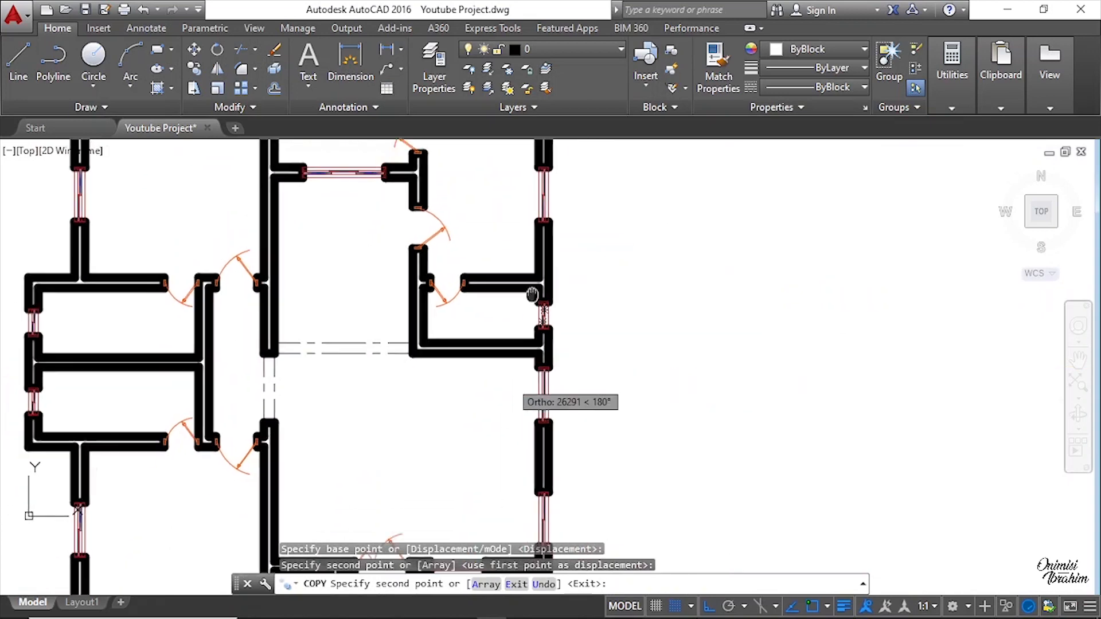
middle_click_drag(528, 287, 528, 359)
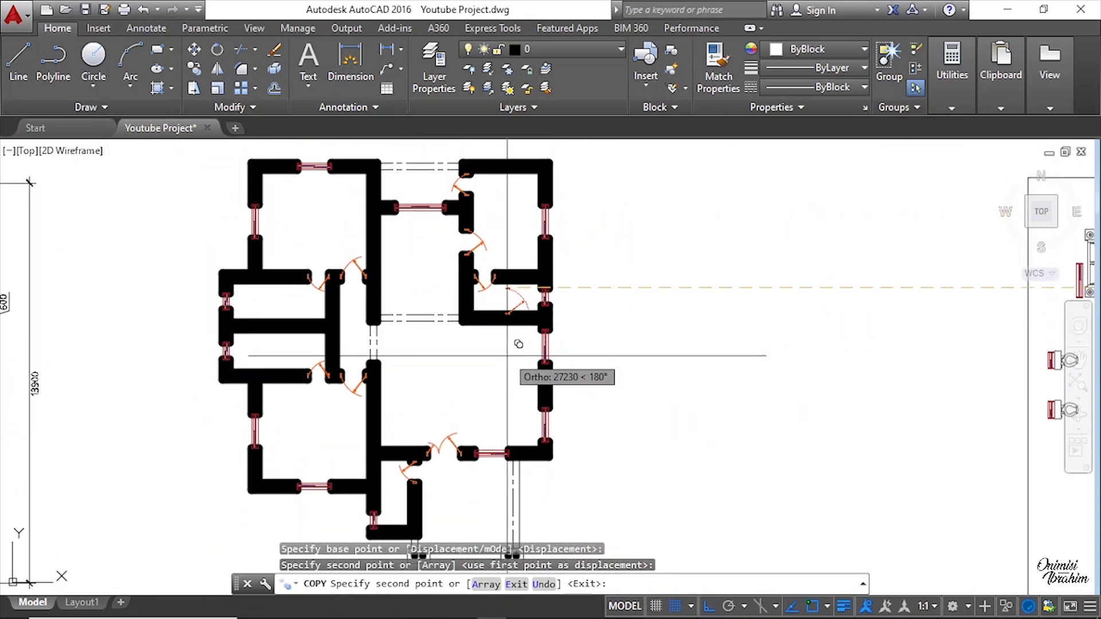
key("Return")
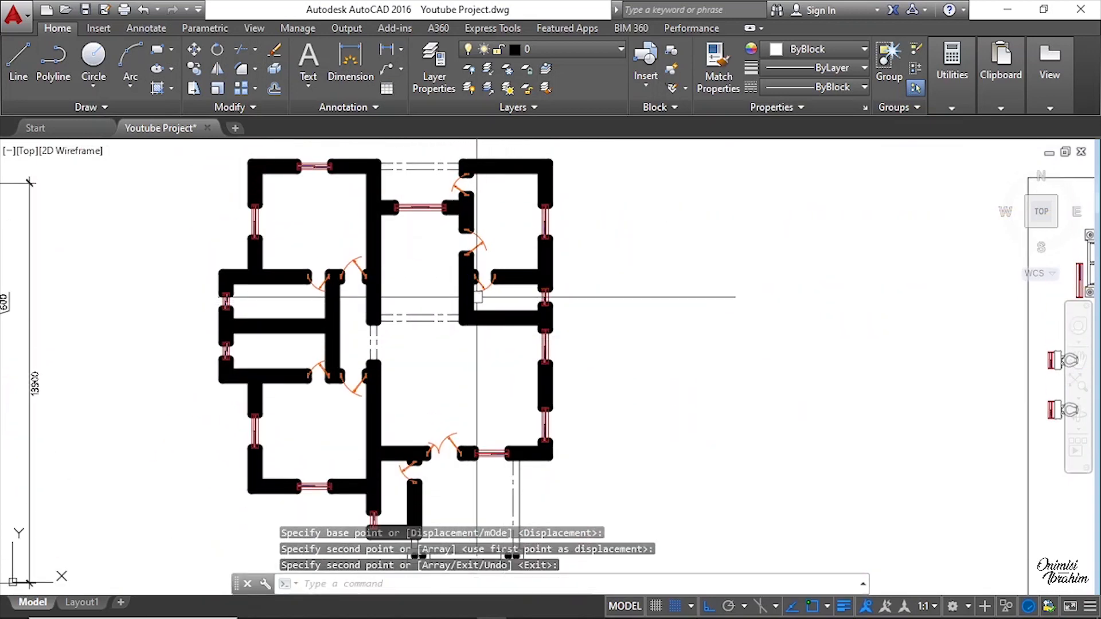
mouse_move(475, 314)
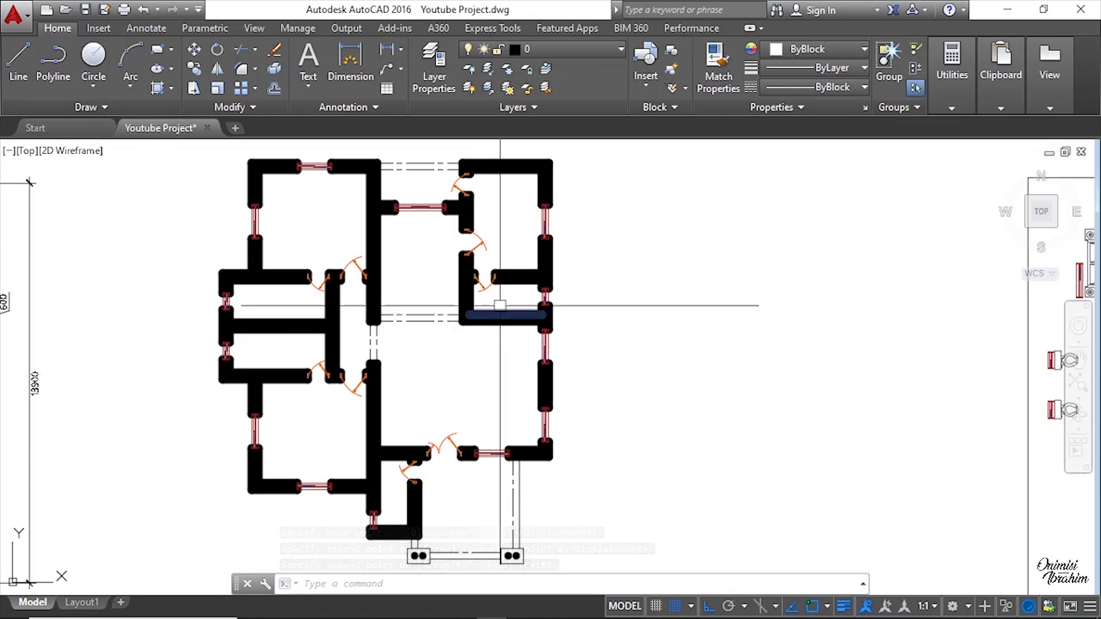
scroll(609, 360, "down", 2)
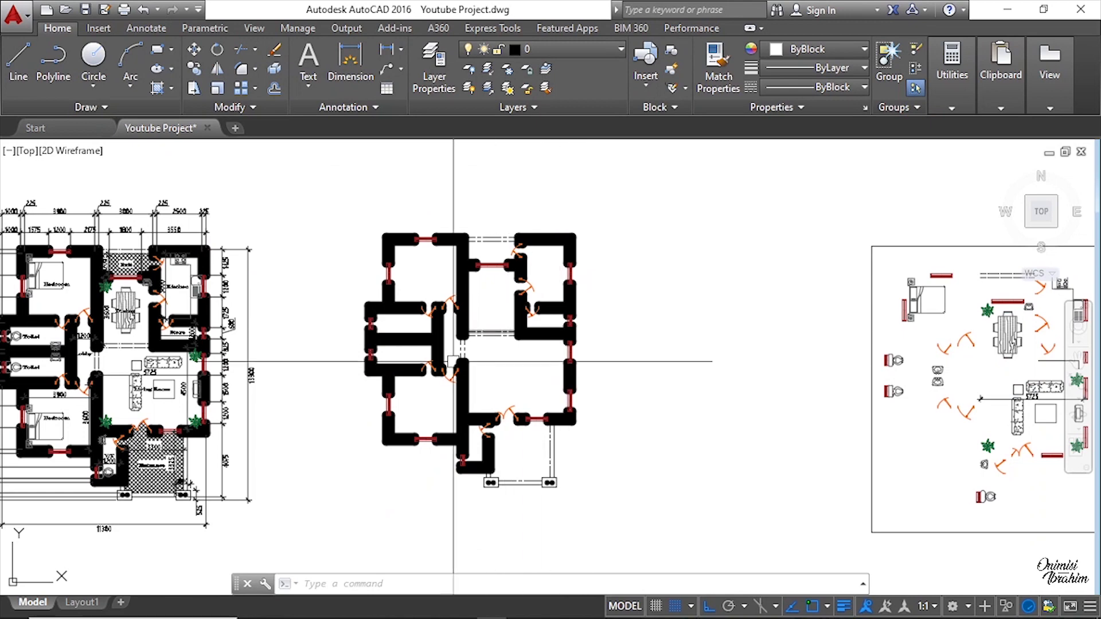
scroll(166, 322, "up", 2)
scroll(183, 365, "up", 2)
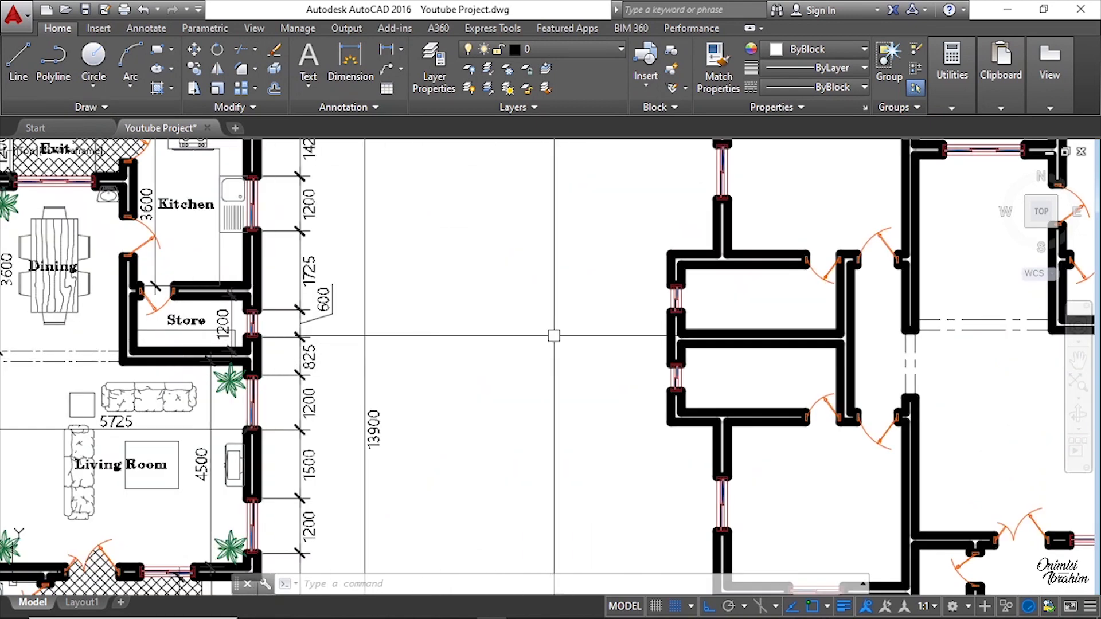
scroll(559, 346, "down", 4)
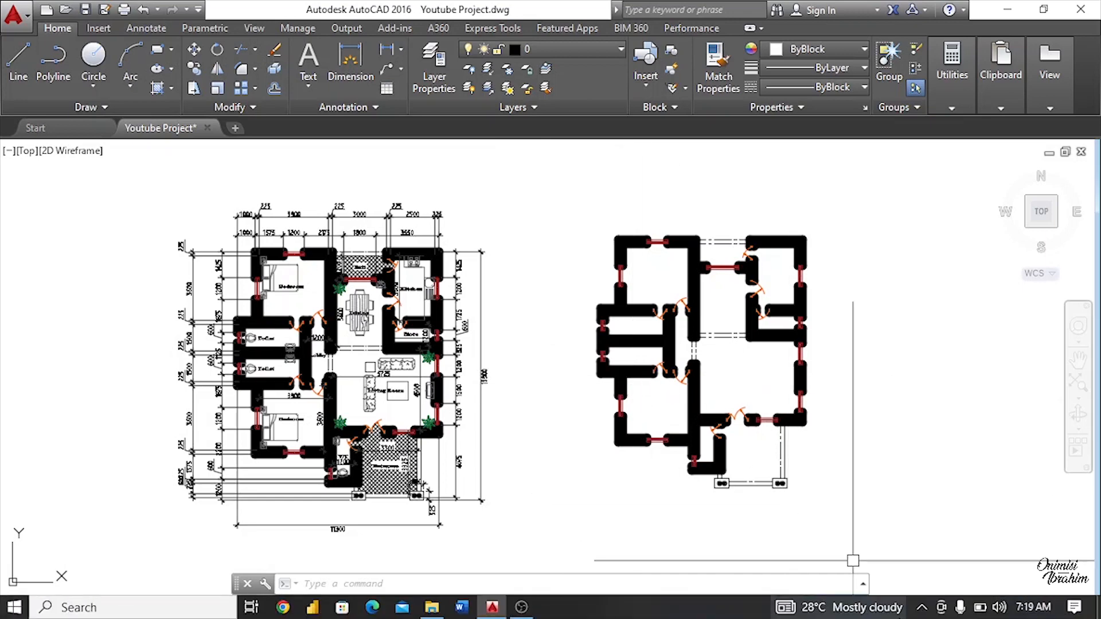
mouse_move(853, 607)
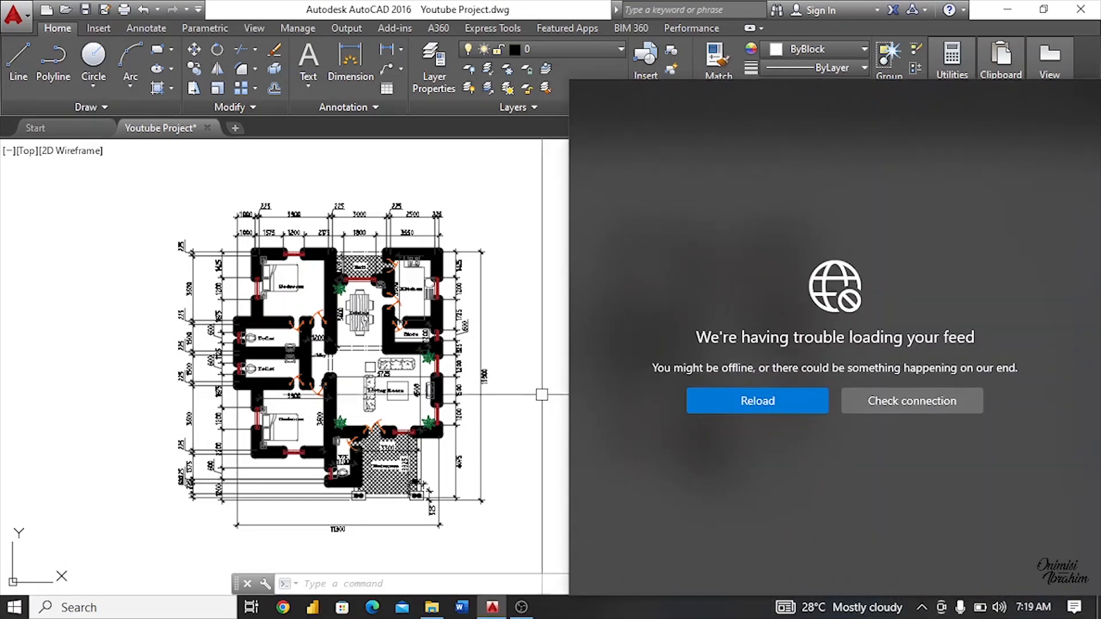
left_click(516, 333)
left_click(538, 275)
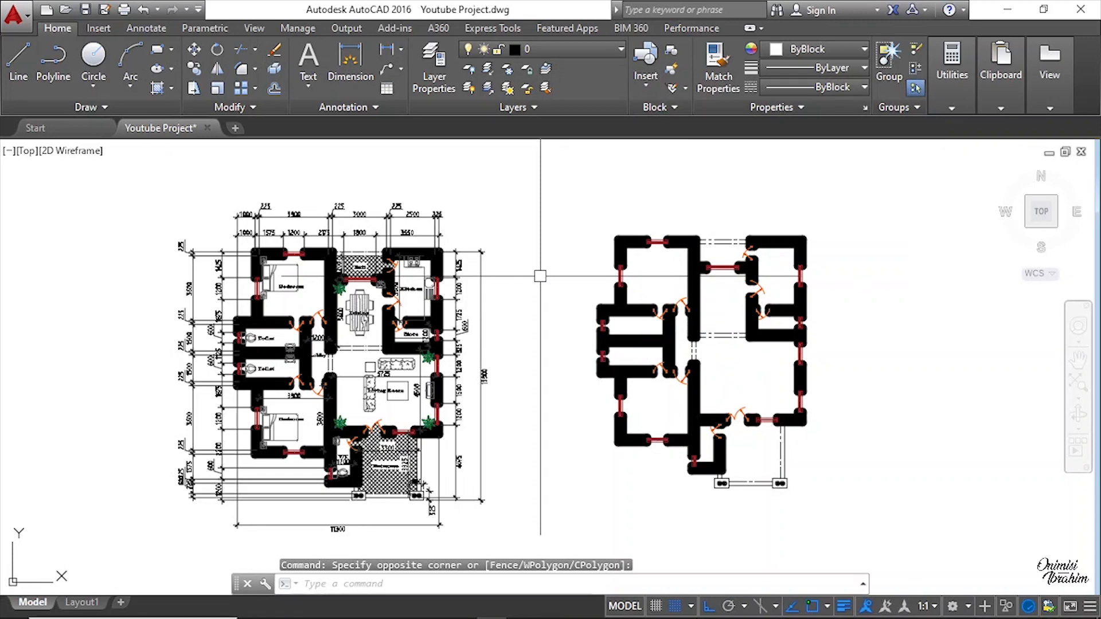
scroll(585, 363, "up", 5)
scroll(510, 353, "down", 2)
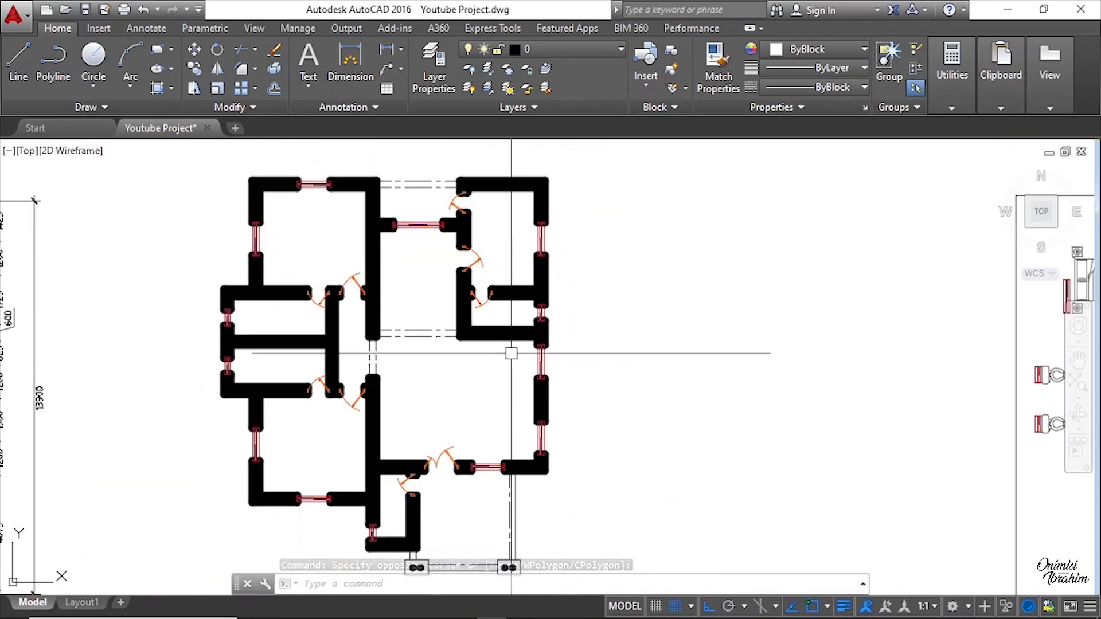
middle_click_drag(747, 351, 558, 355)
scroll(579, 349, "down", 4)
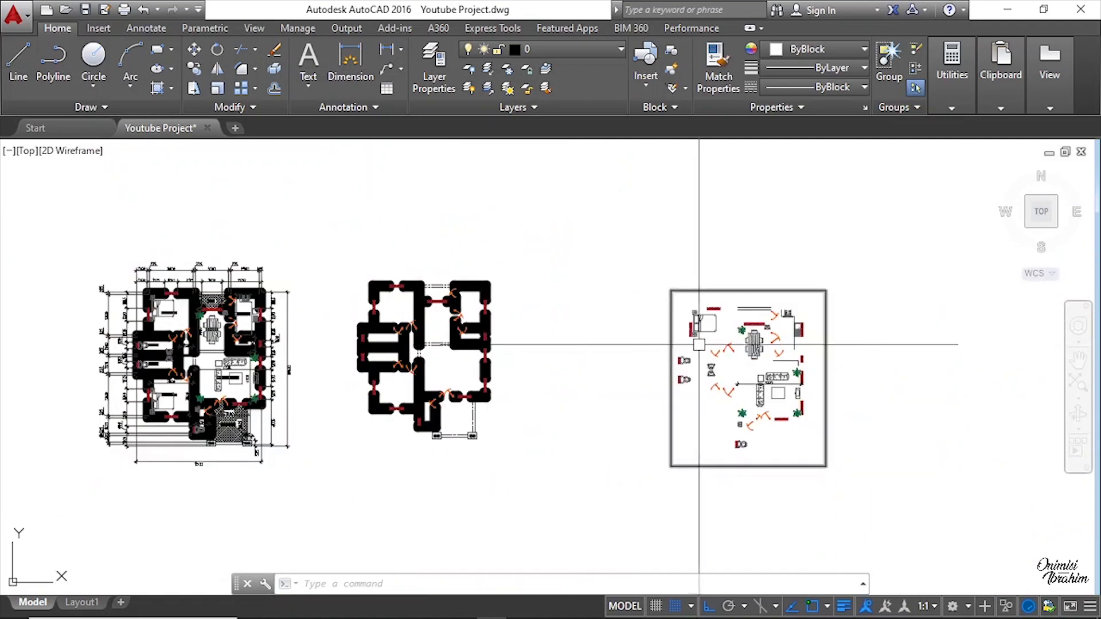
scroll(699, 344, "up", 6)
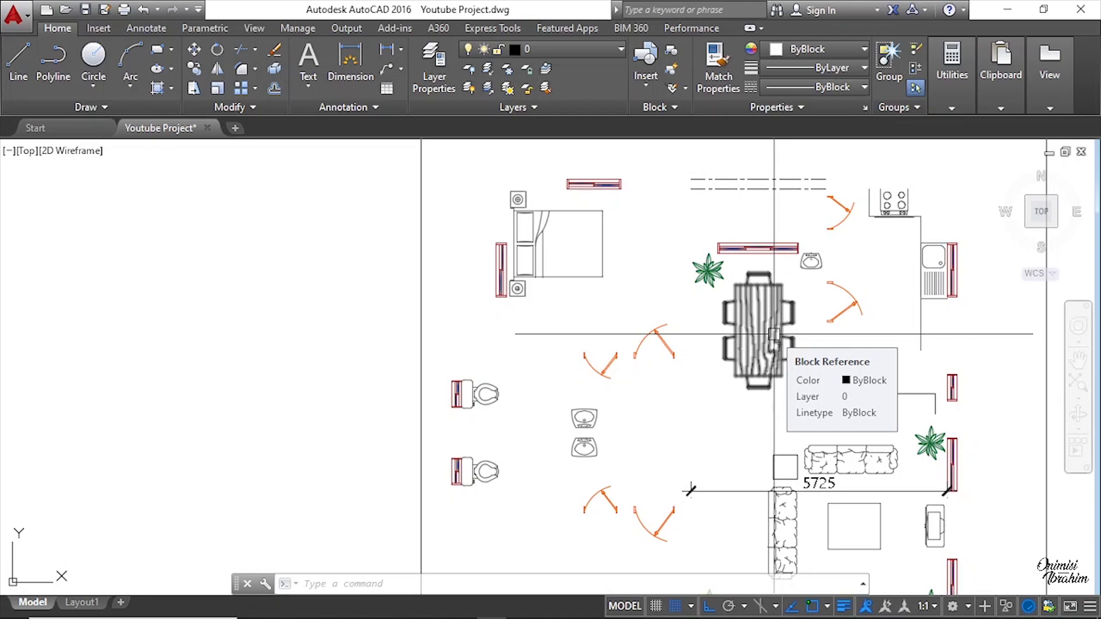
left_click(836, 373)
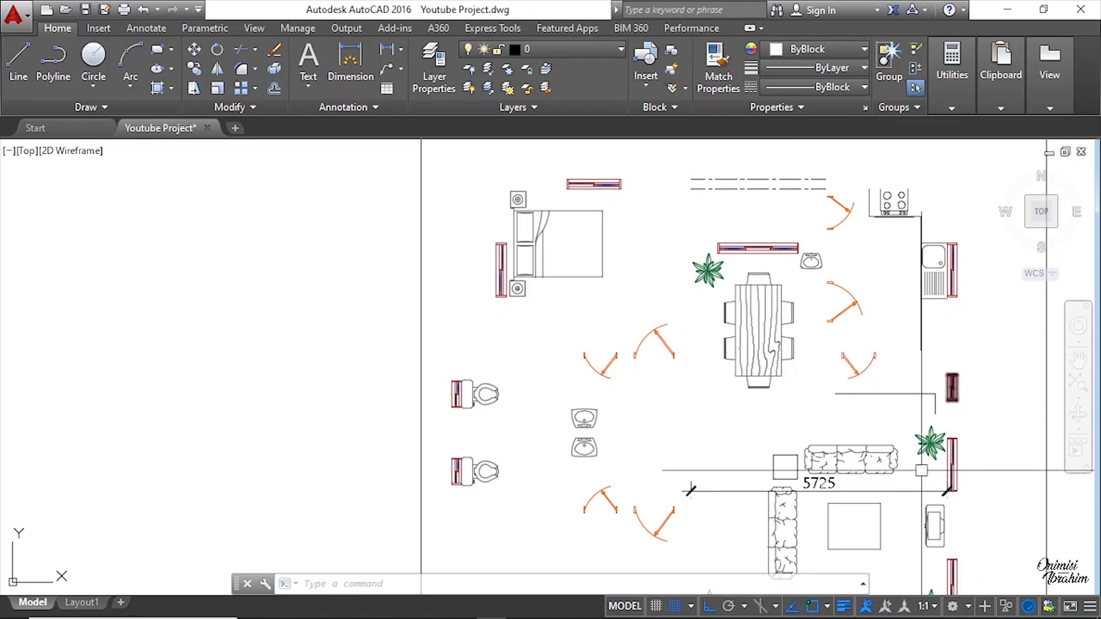
key("Escape")
scroll(798, 391, "down", 2)
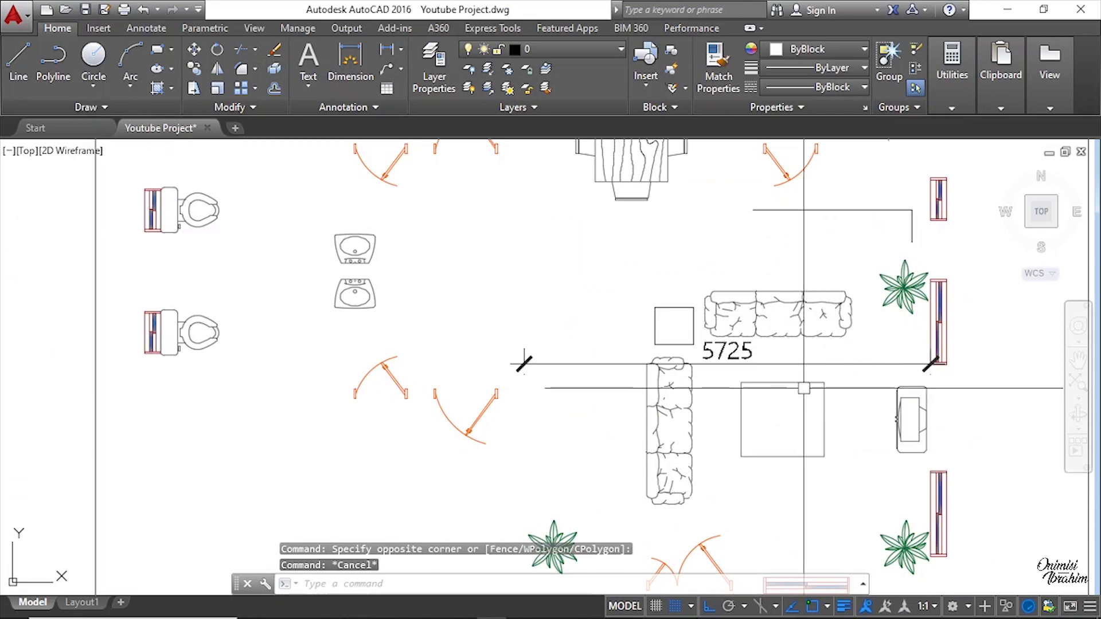
left_click(740, 406)
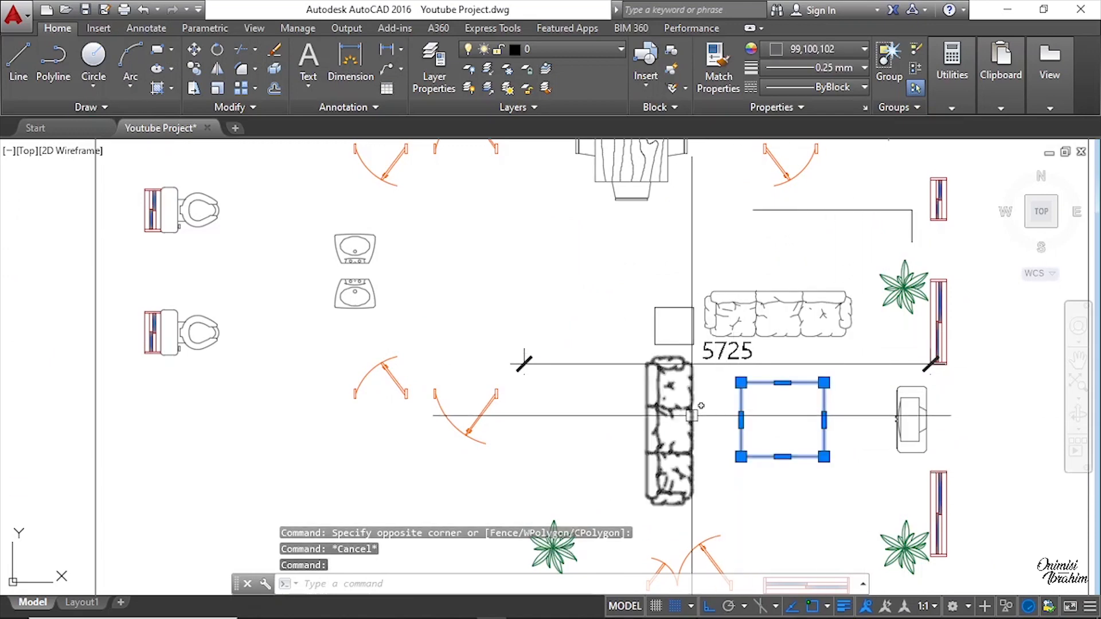
left_click(668, 413)
left_click(759, 322)
left_click(689, 319)
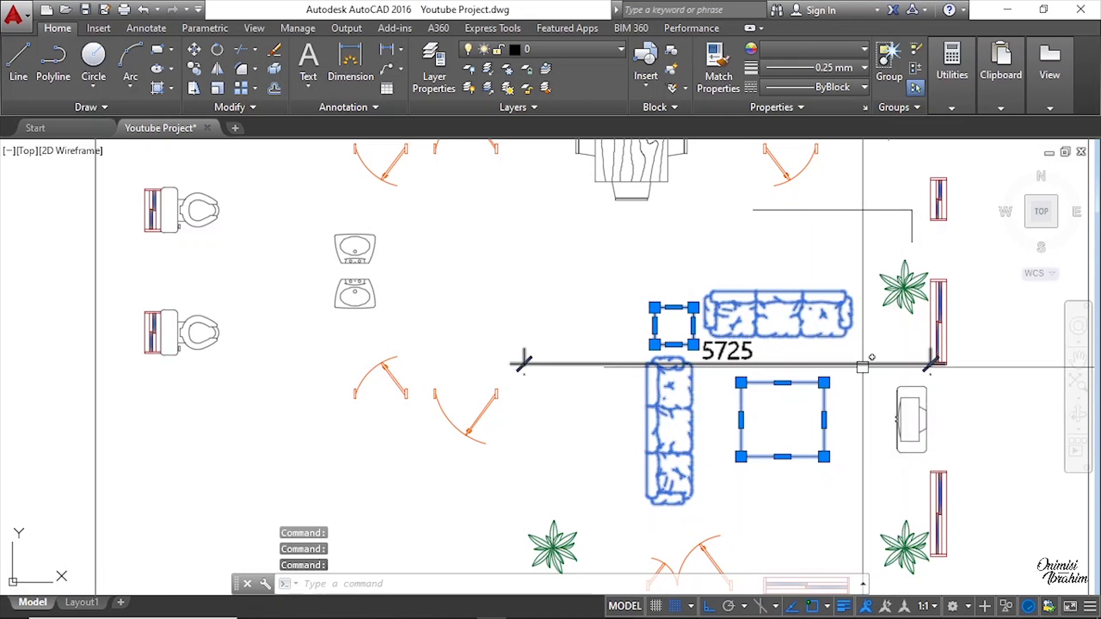
key("Escape")
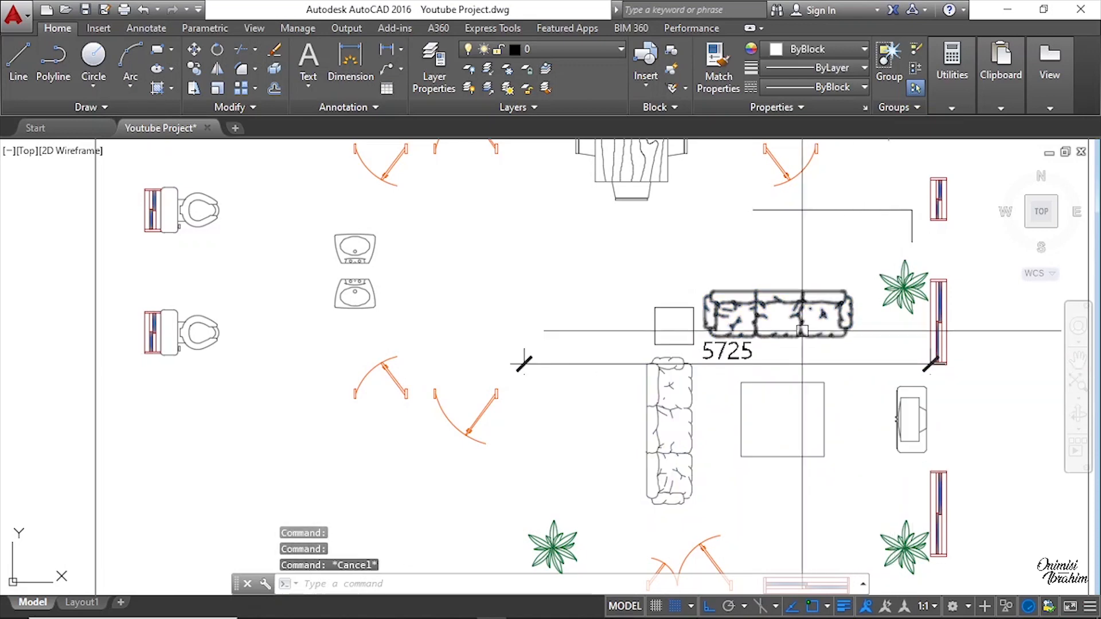
Step: Move the long sofa from the furniture layout into the living room area of the new plan
left_click(787, 302)
right_click(786, 302)
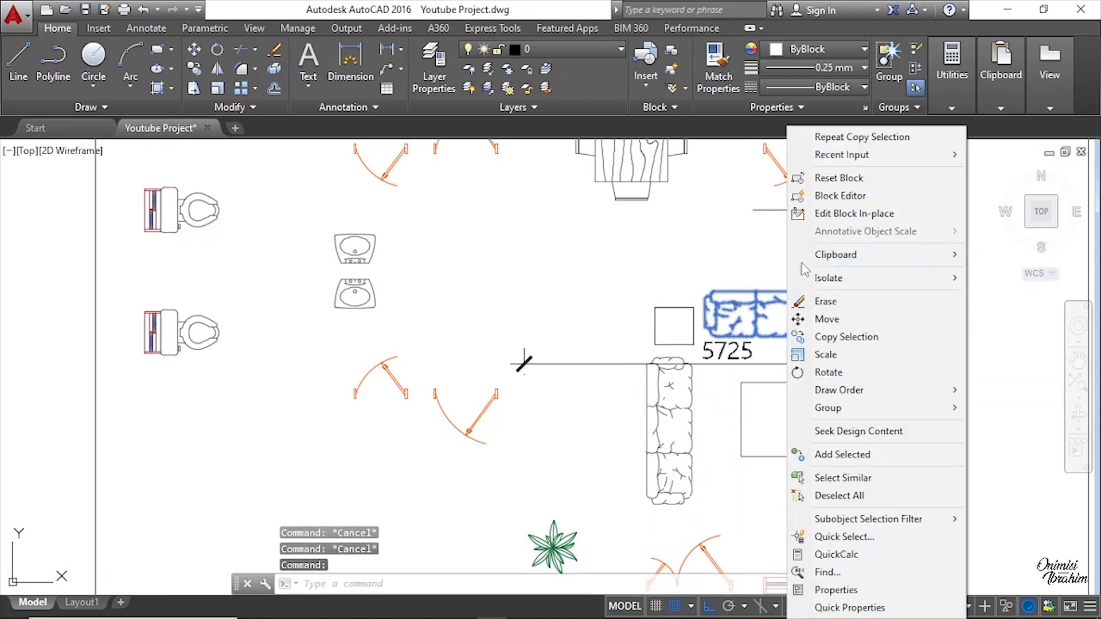
left_click(829, 320)
left_click(780, 307)
scroll(877, 310, "down", 7)
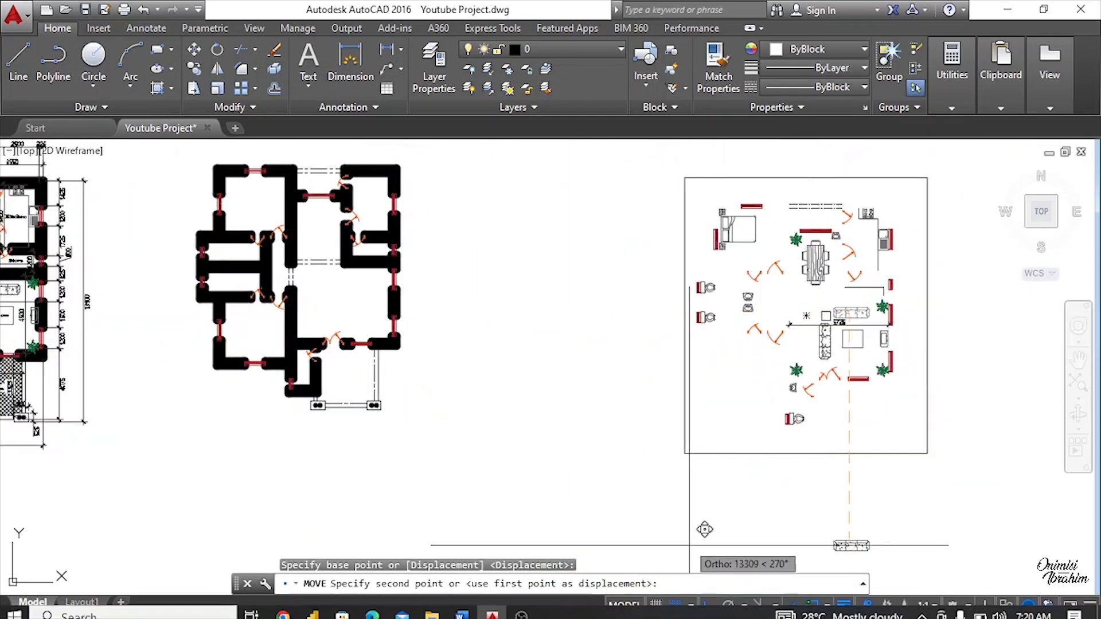
left_click(709, 607)
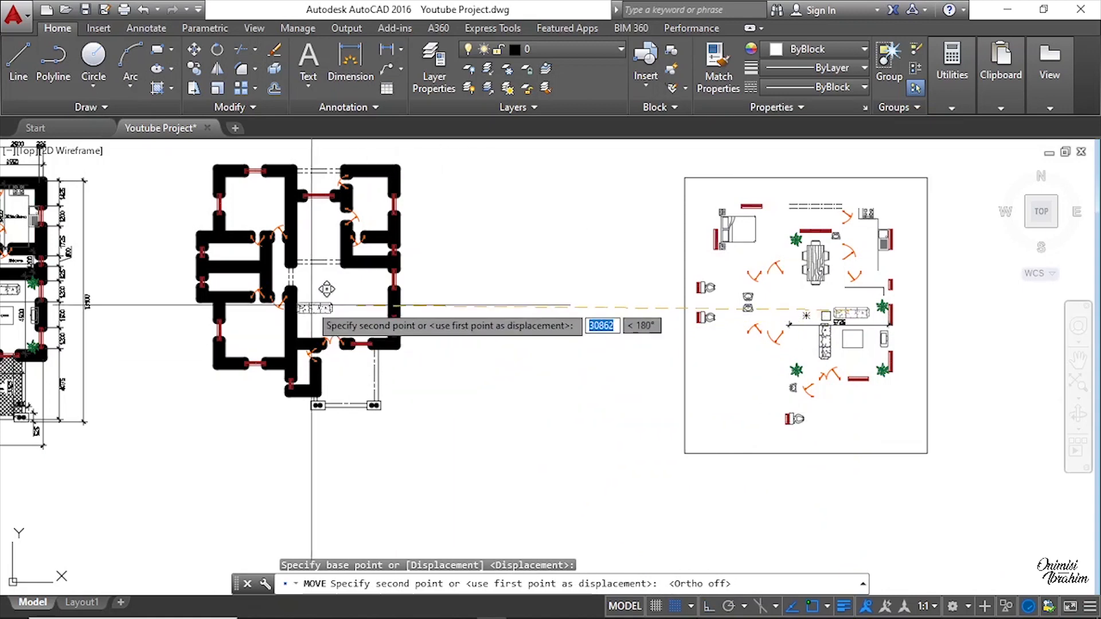
scroll(343, 286, "up", 5)
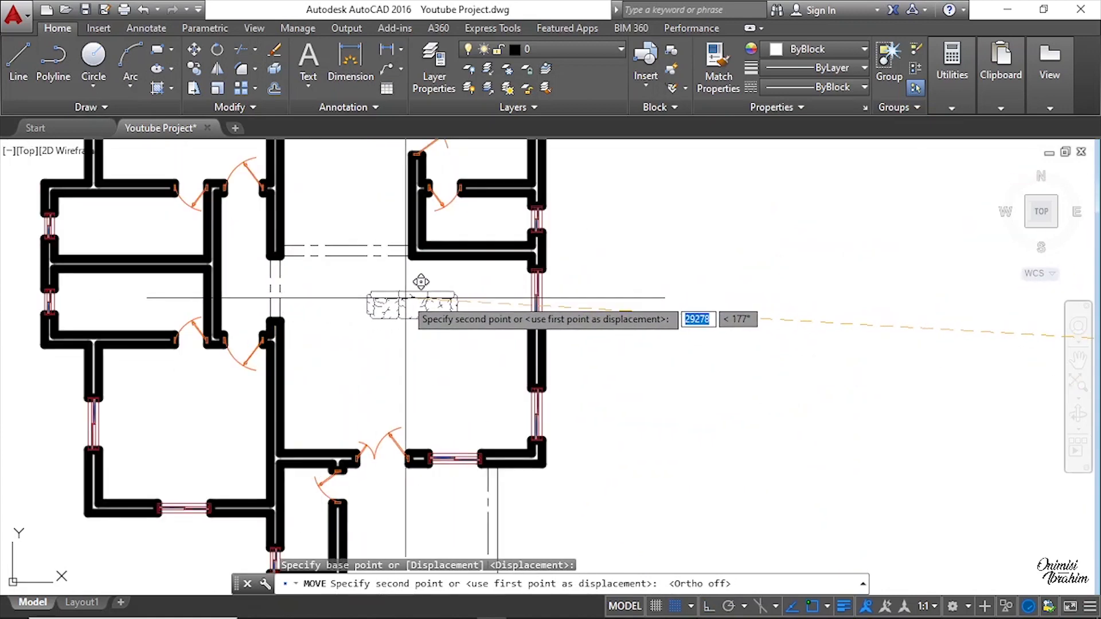
left_click(405, 298)
scroll(405, 299, "down", 4)
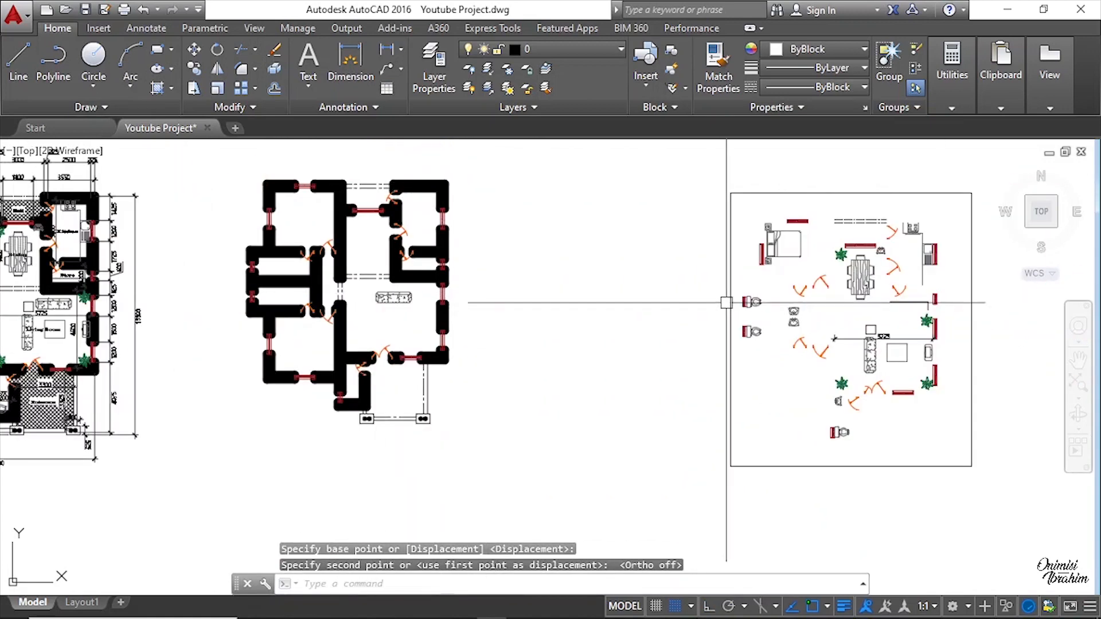
scroll(865, 346, "up", 4)
left_click(867, 368)
right_click(821, 274)
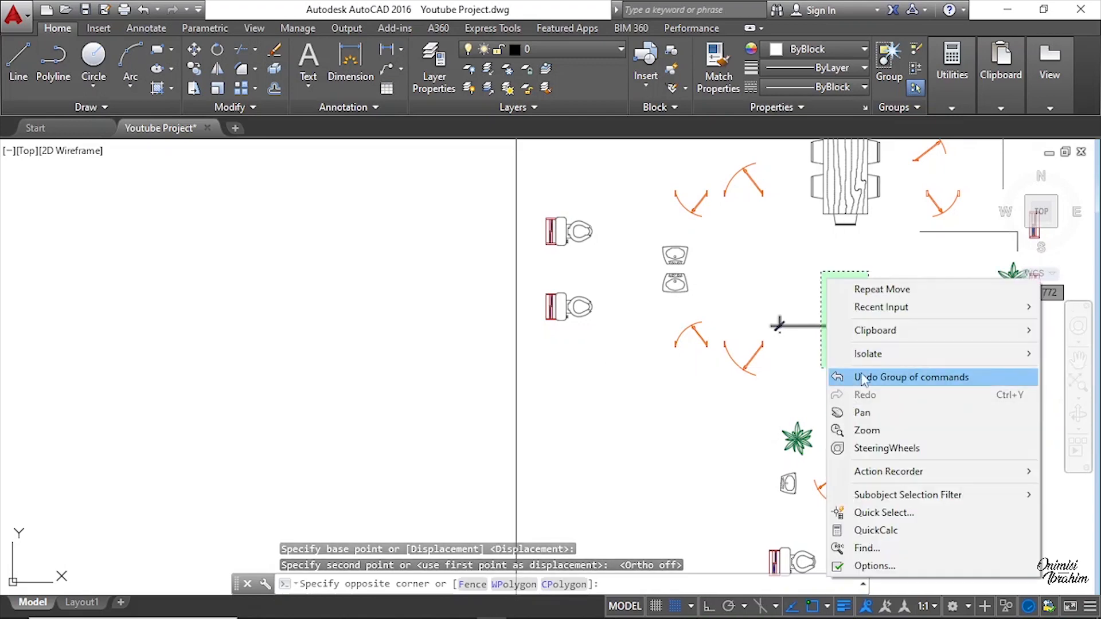
left_click(821, 364)
right_click(874, 352)
key("Escape")
key("Escape")
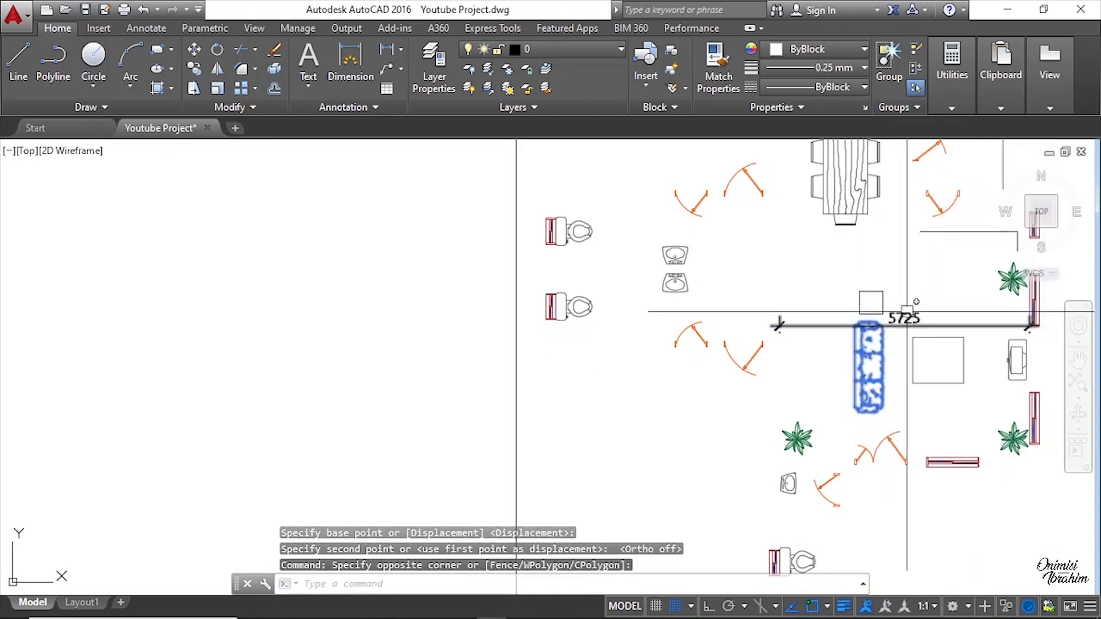
Step: Copy the living room sofa in the new plan to a second position just below it
scroll(907, 314, "down", 5)
scroll(404, 293, "up", 5)
left_click(400, 294)
scroll(400, 294, "up", 2)
right_click(421, 263)
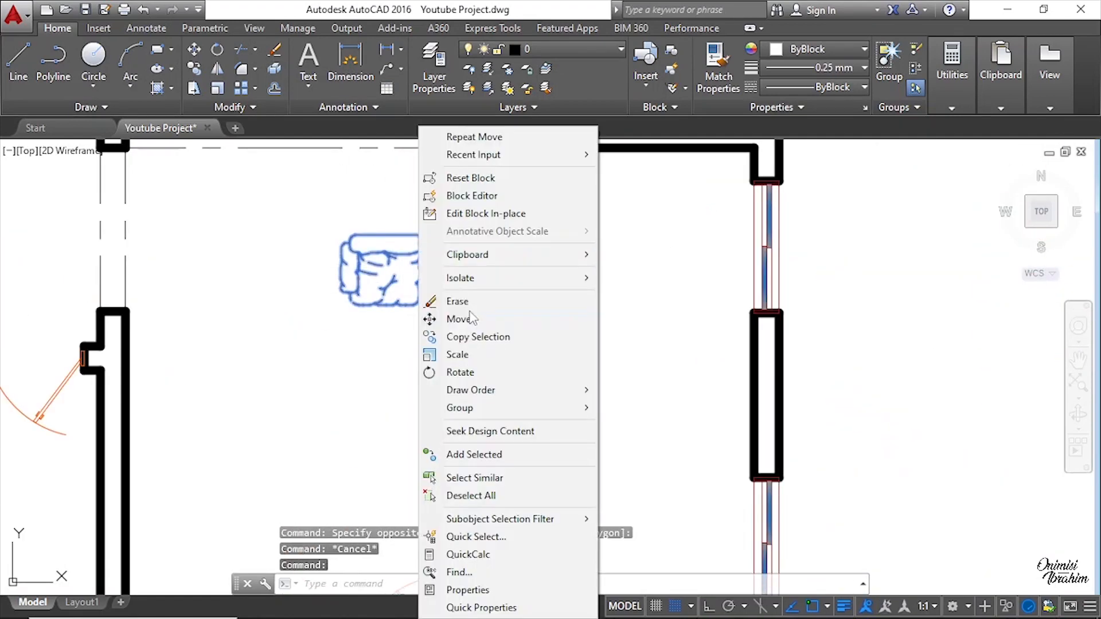
left_click(473, 336)
left_click(461, 273)
left_click(462, 411)
key("Escape")
Step: Rotate the copied sofa 90 degrees so it stands vertically
left_click(489, 424)
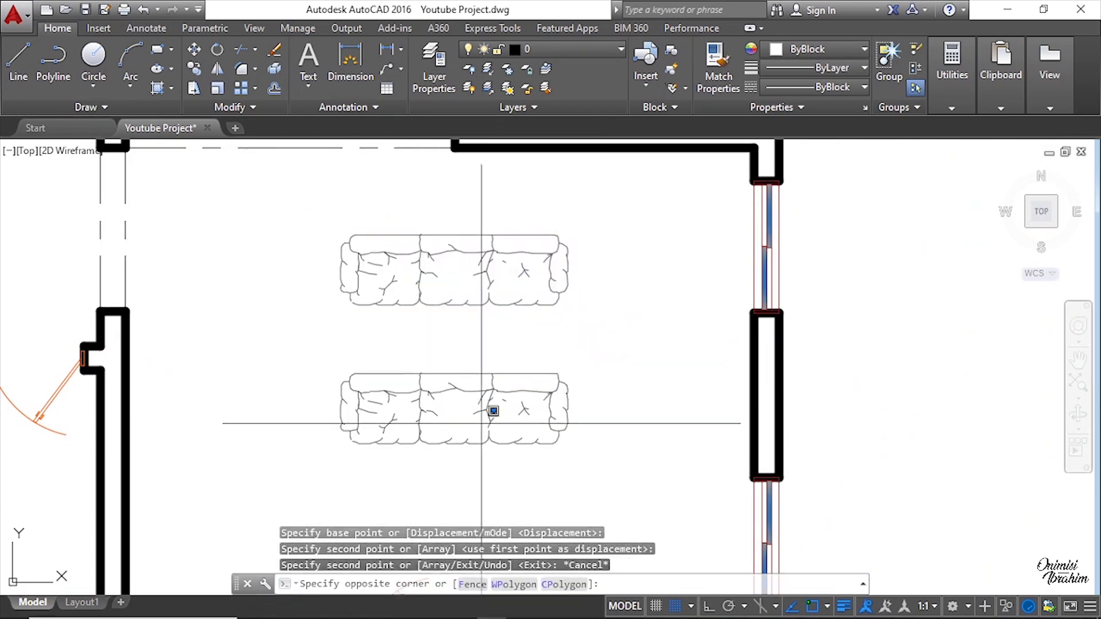
left_click(351, 310)
right_click(331, 271)
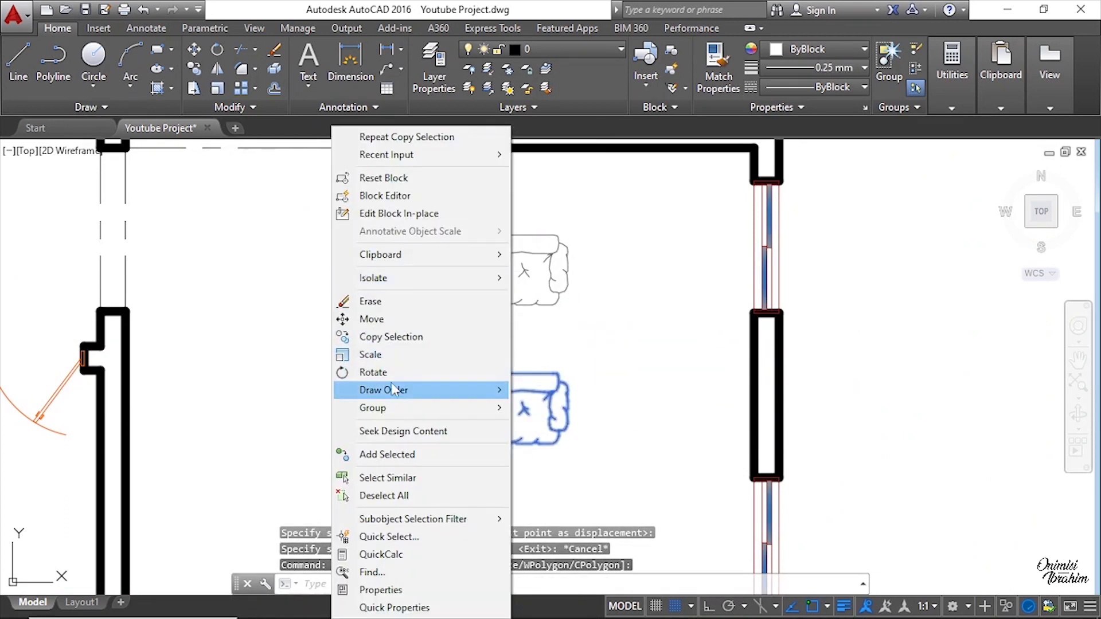
left_click(373, 372)
left_click(467, 374)
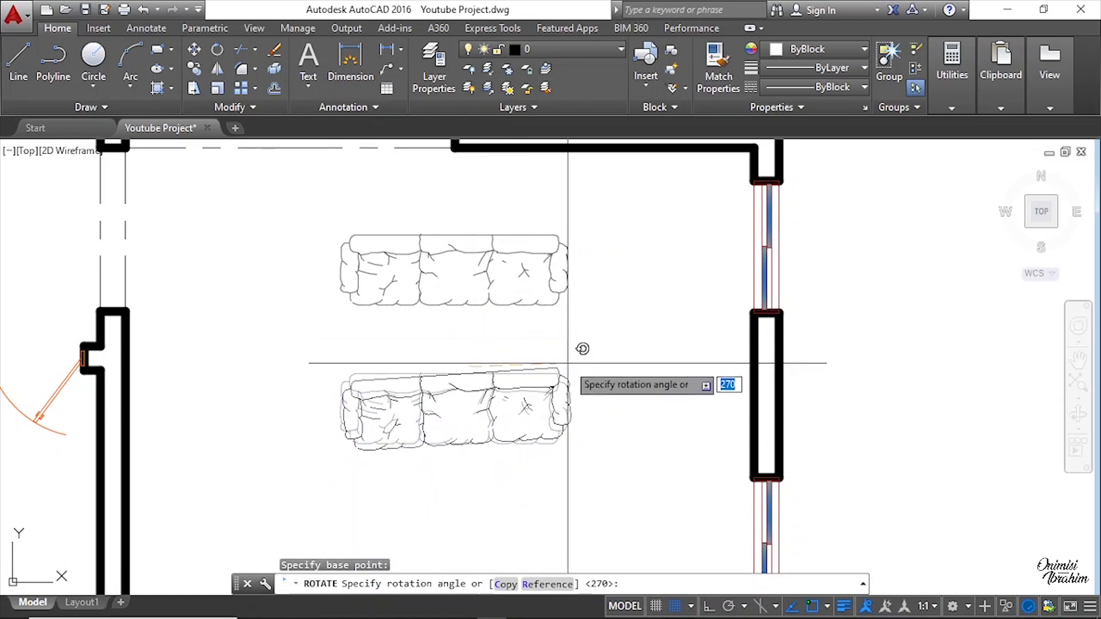
key("F8")
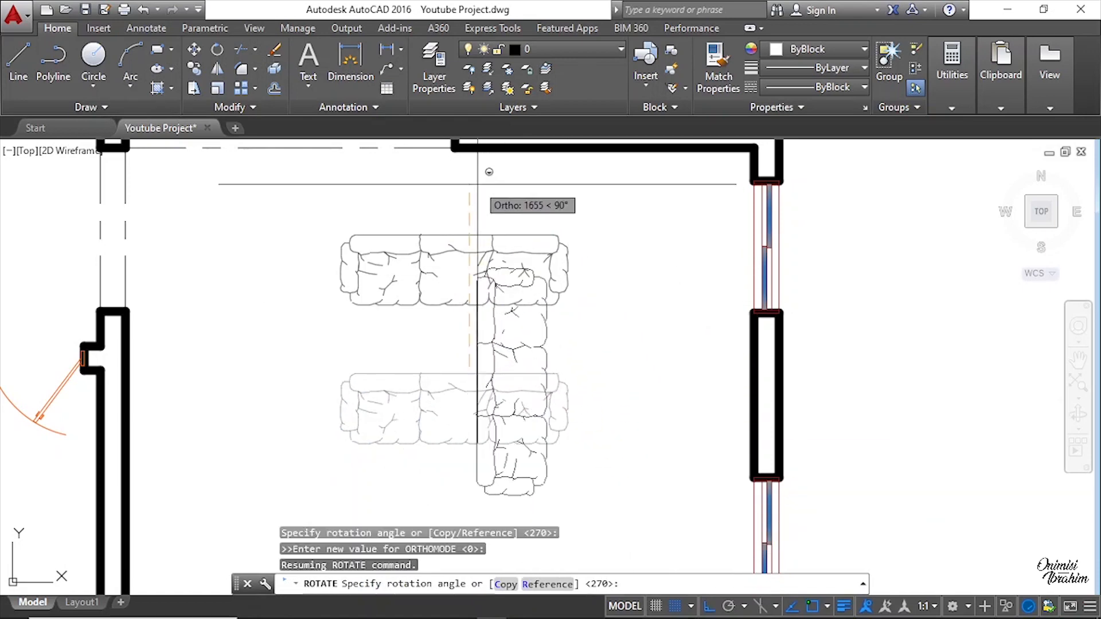
left_click(478, 184)
Step: Move the rotated sofa to the left side of the living room, below the first sofa
scroll(489, 321, "down", 4)
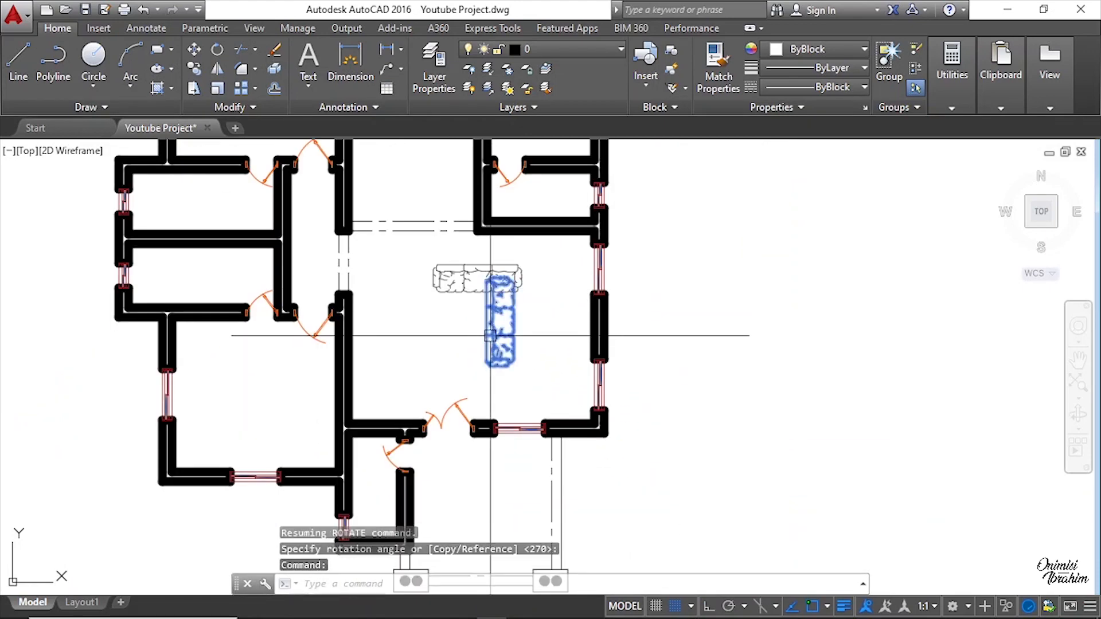
type("M")
key("Return")
left_click(493, 324)
scroll(446, 327, "up", 3)
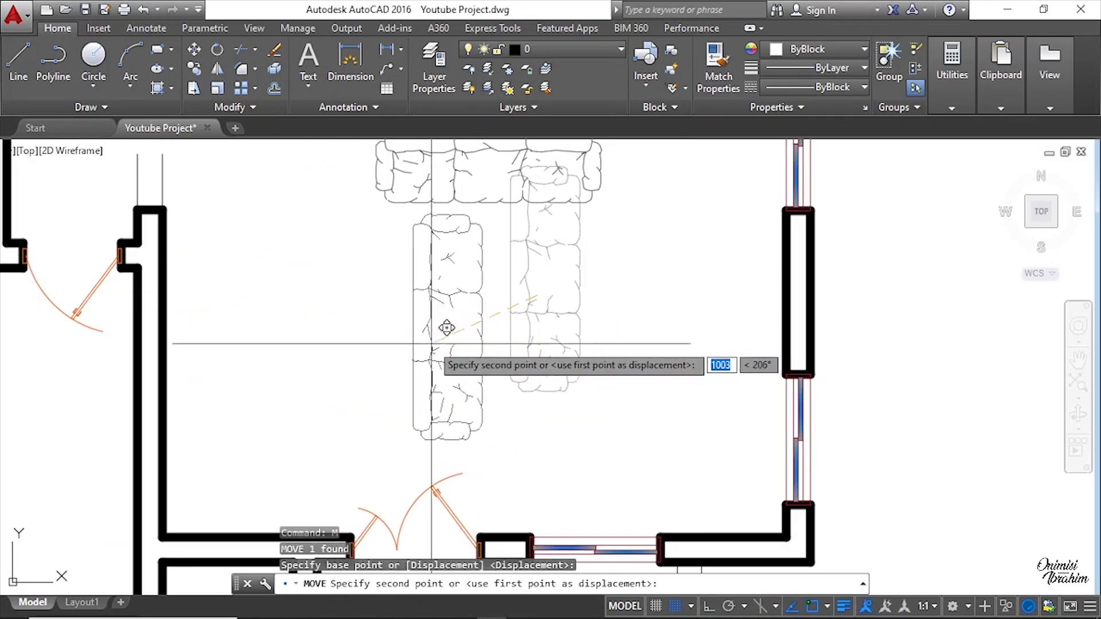
left_click(431, 330)
Step: Shift the horizontal sofa to the right so it forms an L with the vertical sofa
scroll(424, 372, "down", 2)
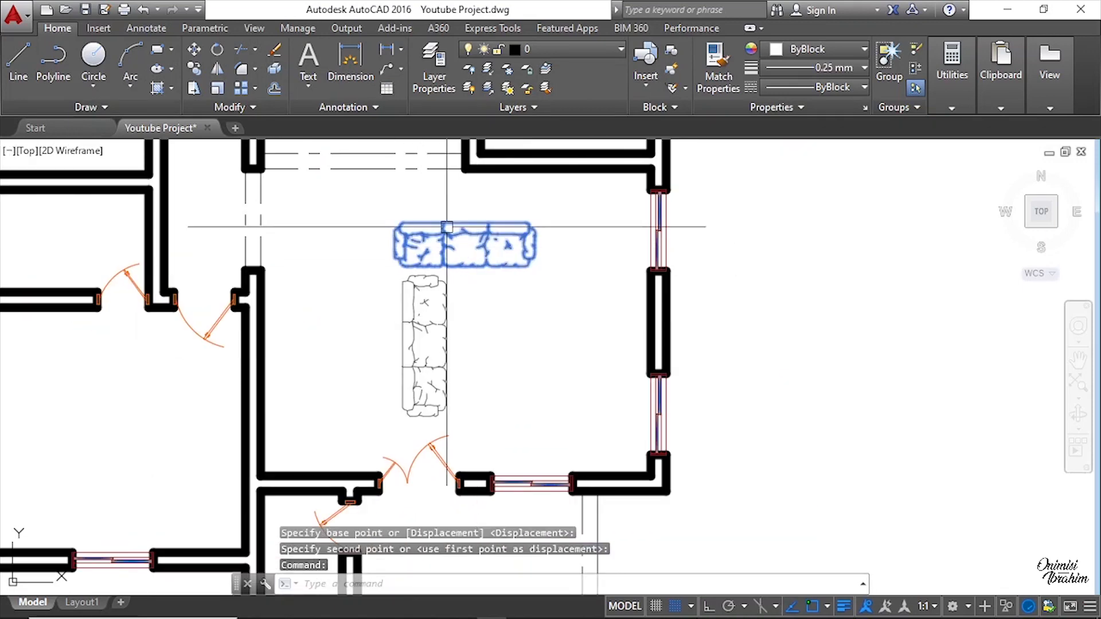
left_click_drag(463, 234, 533, 229)
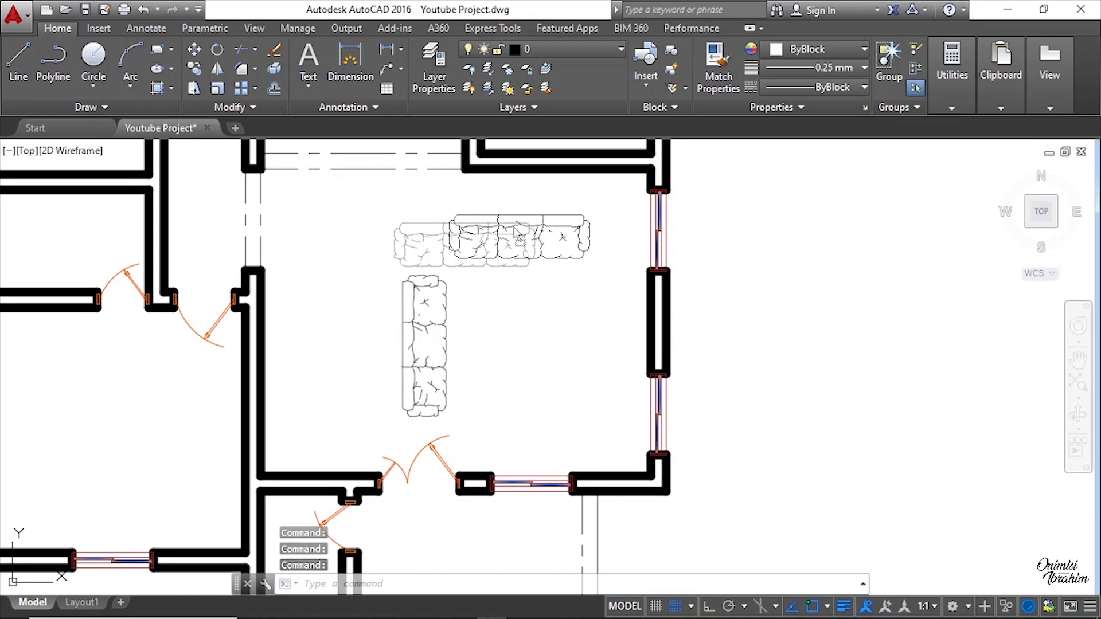
left_click_drag(517, 227, 517, 228)
Step: Copy the TV unit from the furniture layout onto the right wall of the living room
scroll(388, 311, "down", 2)
middle_click_drag(774, 332, 641, 337)
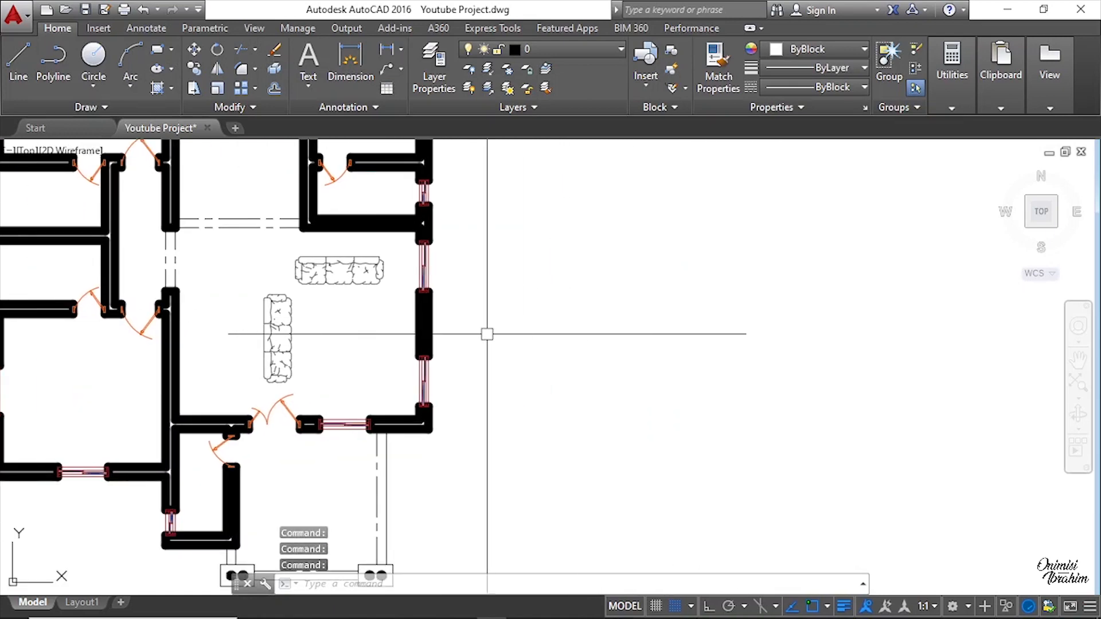
scroll(423, 350, "down", 4)
scroll(888, 401, "up", 8)
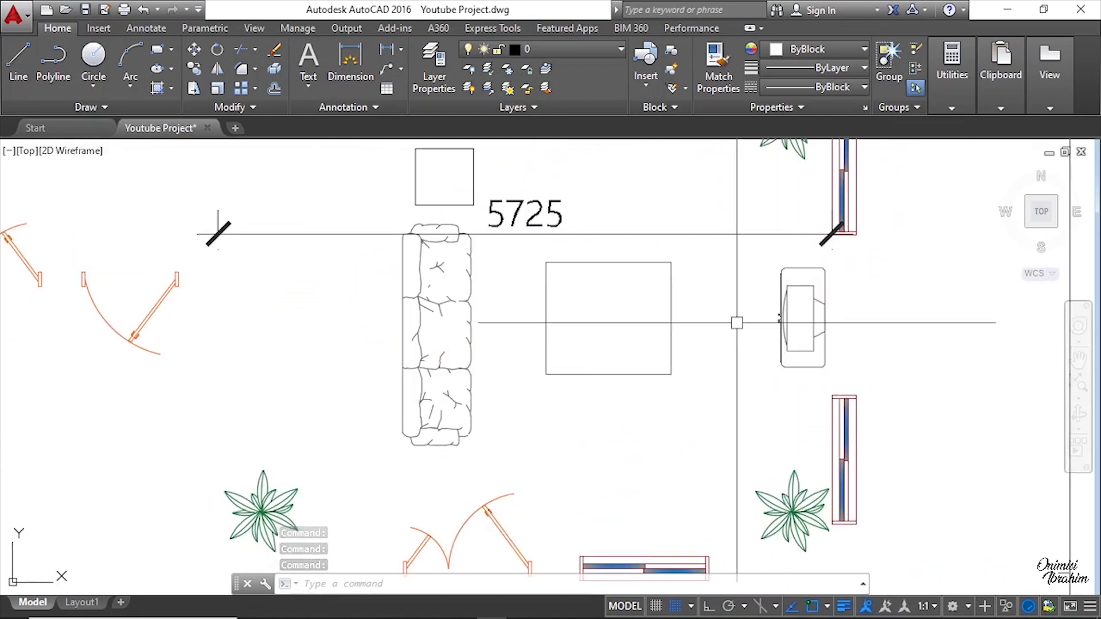
left_click(780, 319)
right_click(789, 269)
left_click(855, 334)
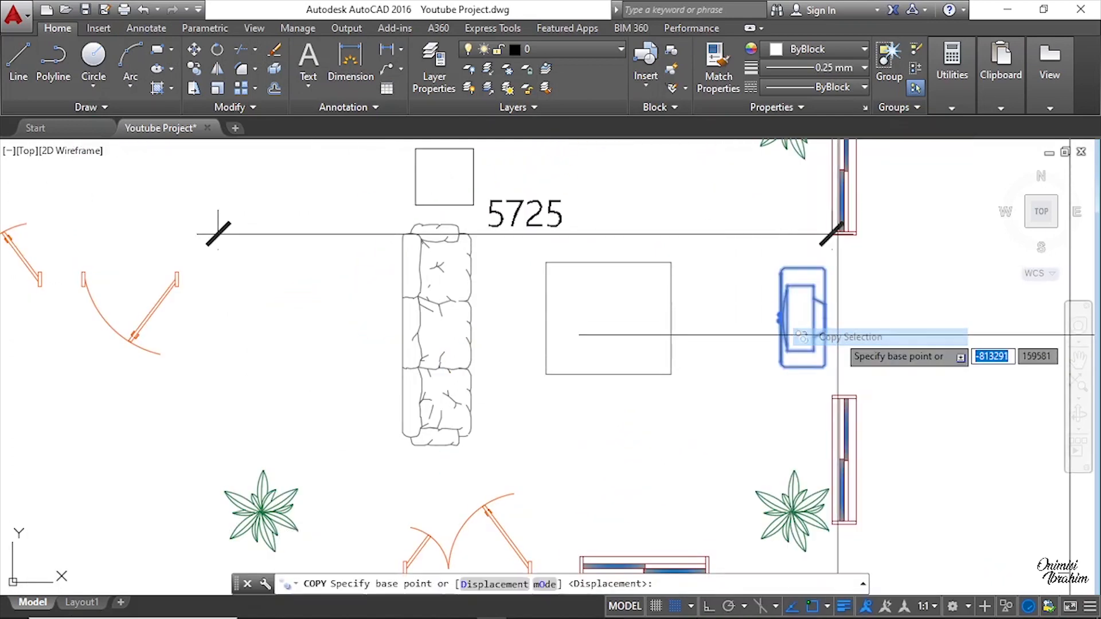
scroll(802, 329, "up", 5)
scroll(810, 317, "up", 2)
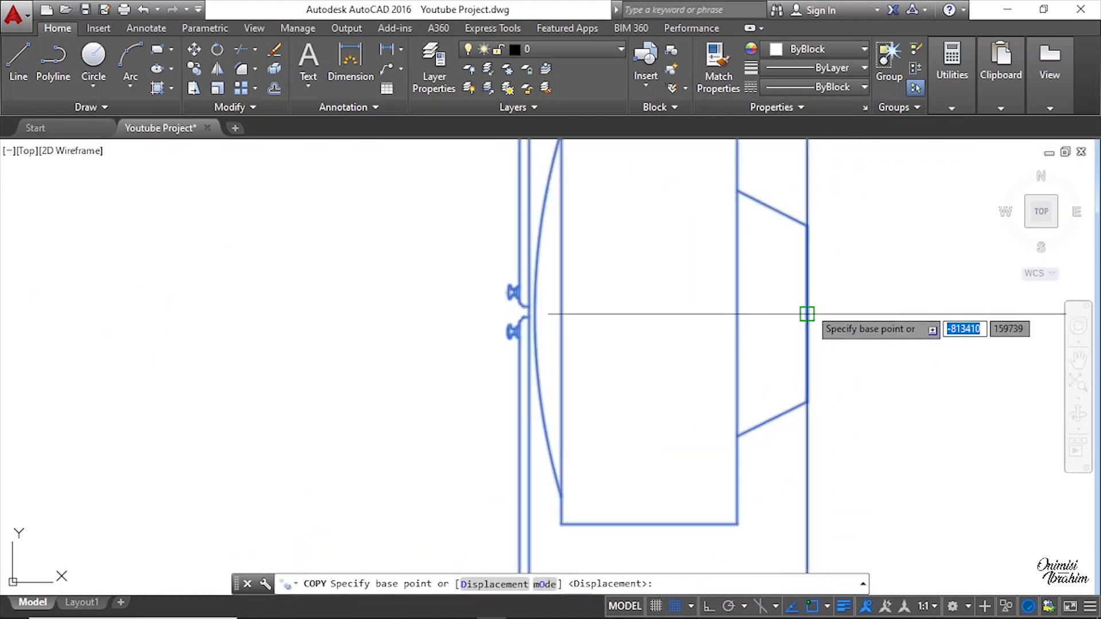
left_click(806, 311)
scroll(860, 321, "down", 8)
middle_click_drag(292, 339, 847, 359)
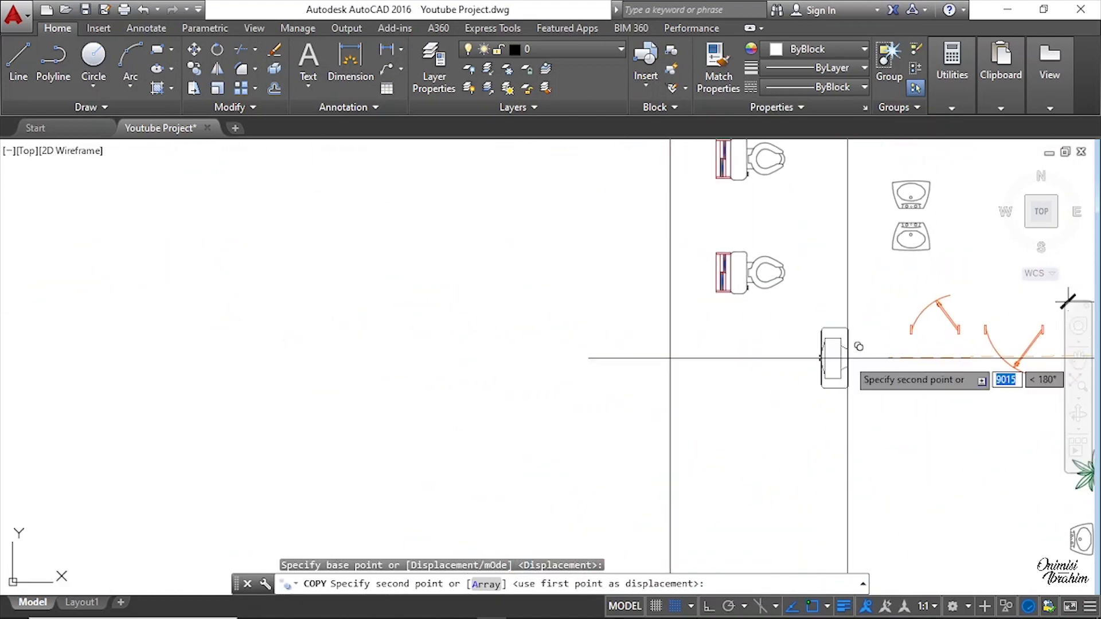
scroll(847, 358, "down", 4)
scroll(309, 307, "up", 4)
scroll(344, 313, "up", 2)
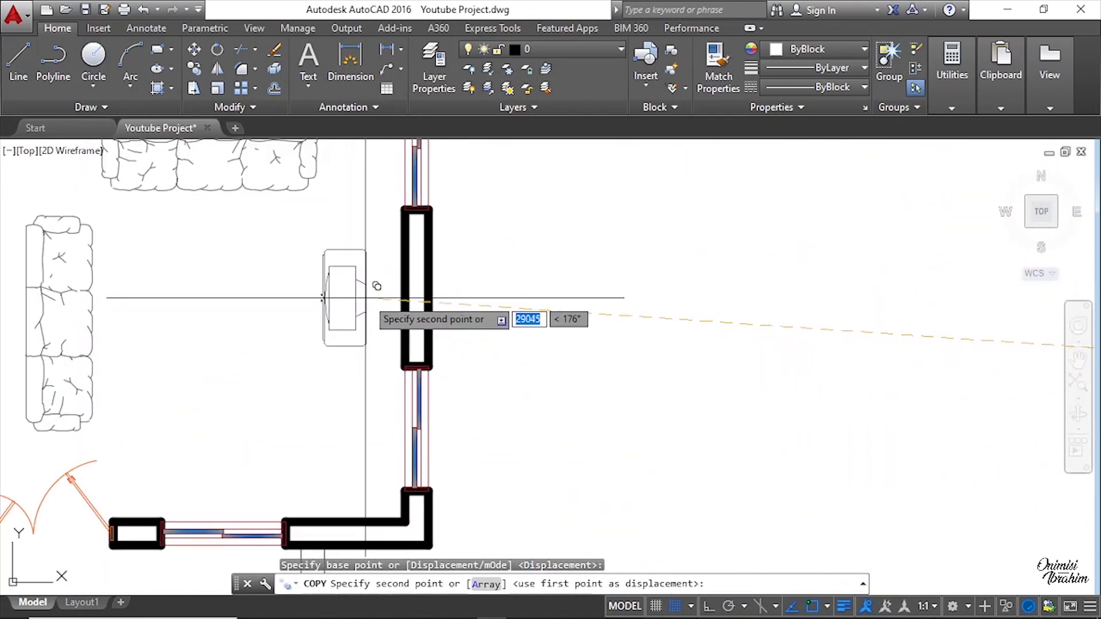
left_click(405, 288)
scroll(450, 352, "down", 3)
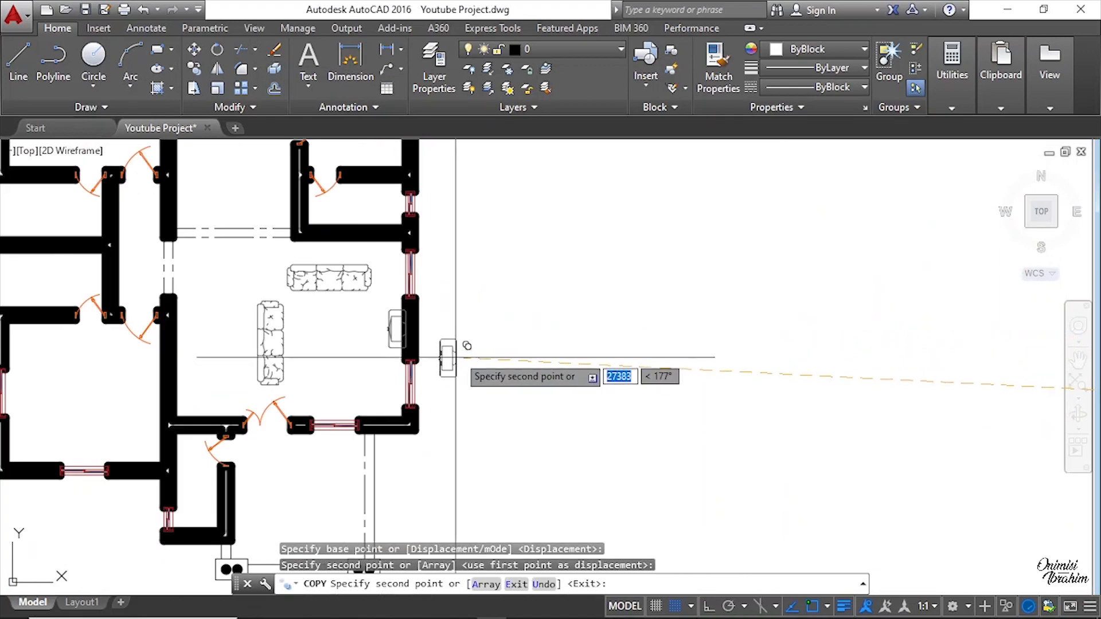
scroll(375, 335, "up", 1)
key("Escape")
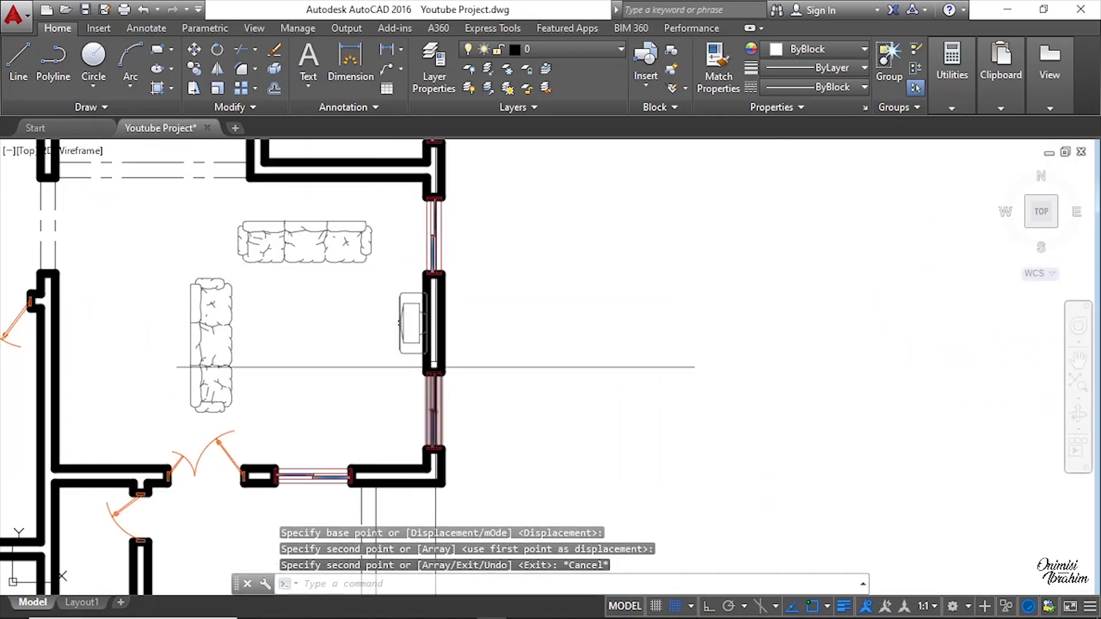
Step: Copy the small square side table from the layout into the corner between the two living room sofas
scroll(425, 289, "up", 3)
key("Escape")
scroll(433, 290, "down", 3)
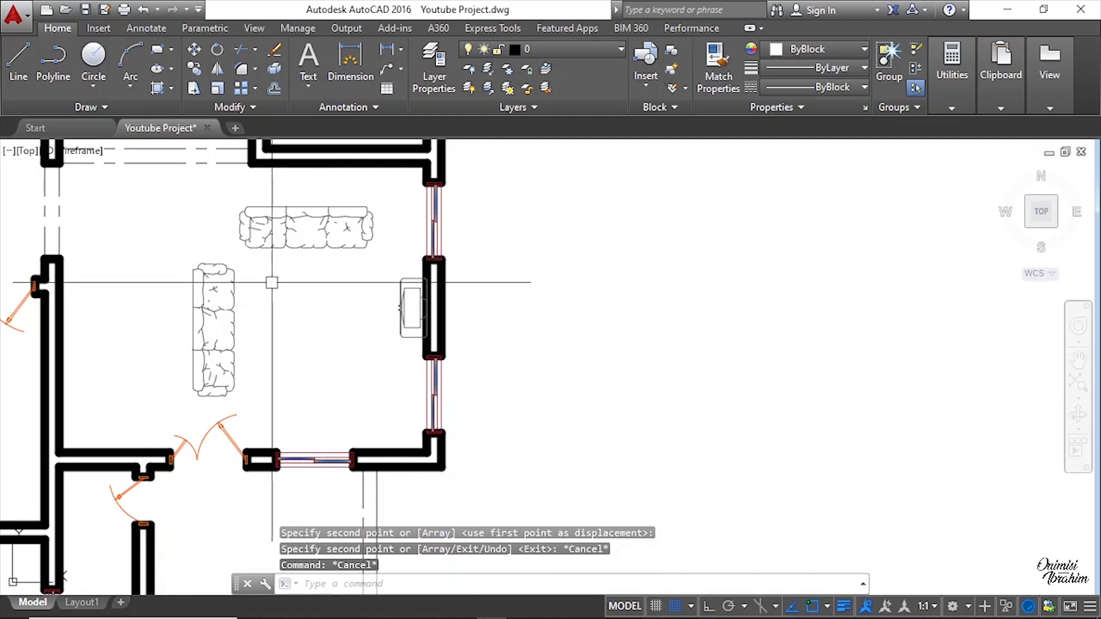
scroll(272, 282, "down", 4)
middle_click_drag(937, 342, 627, 340)
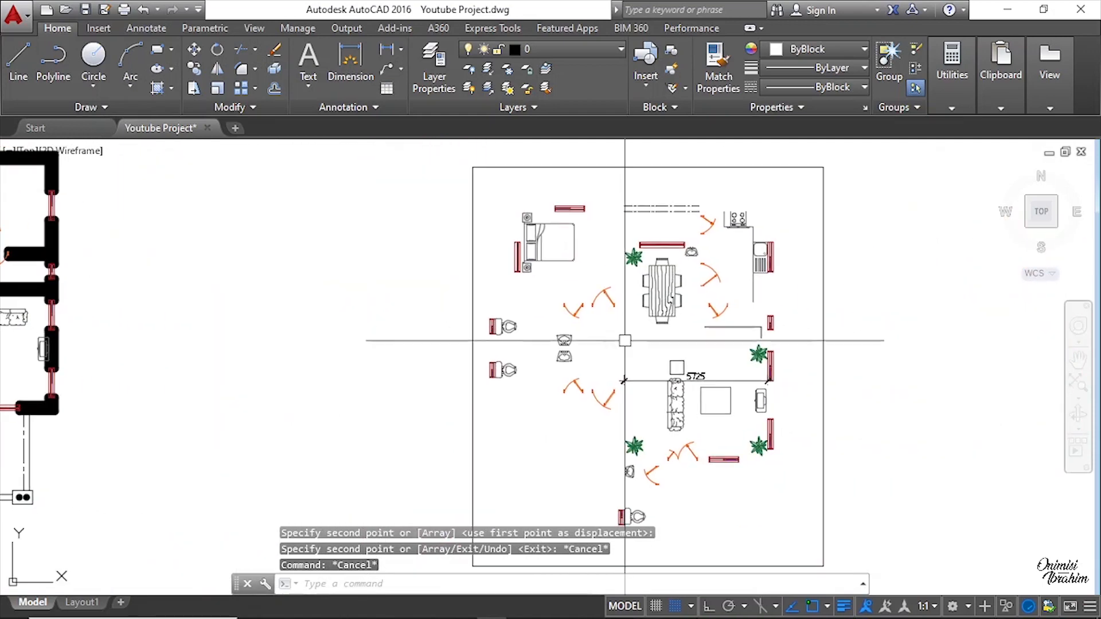
scroll(659, 376, "up", 2)
scroll(659, 376, "down", 2)
scroll(752, 334, "down", 2)
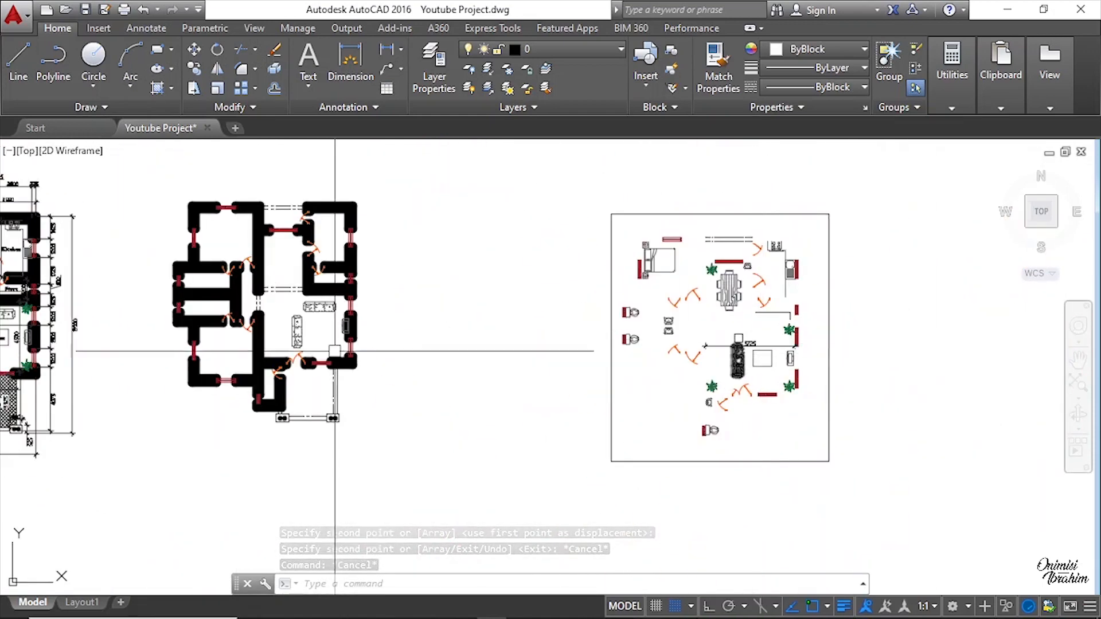
scroll(319, 330, "up", 4)
scroll(277, 312, "down", 2)
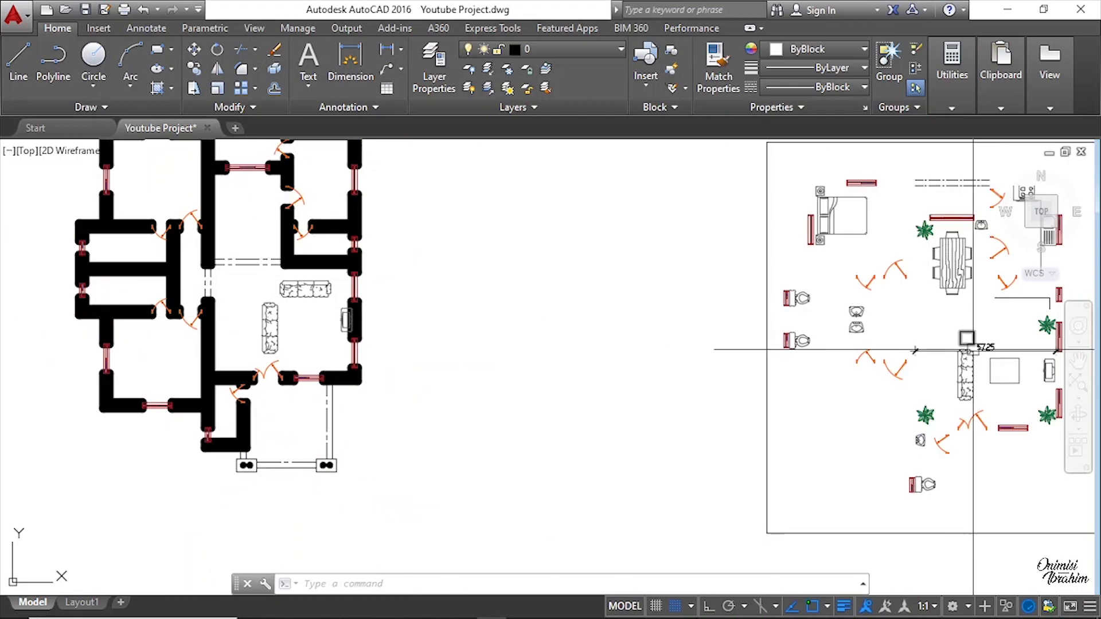
scroll(954, 350, "up", 8)
left_click(731, 325)
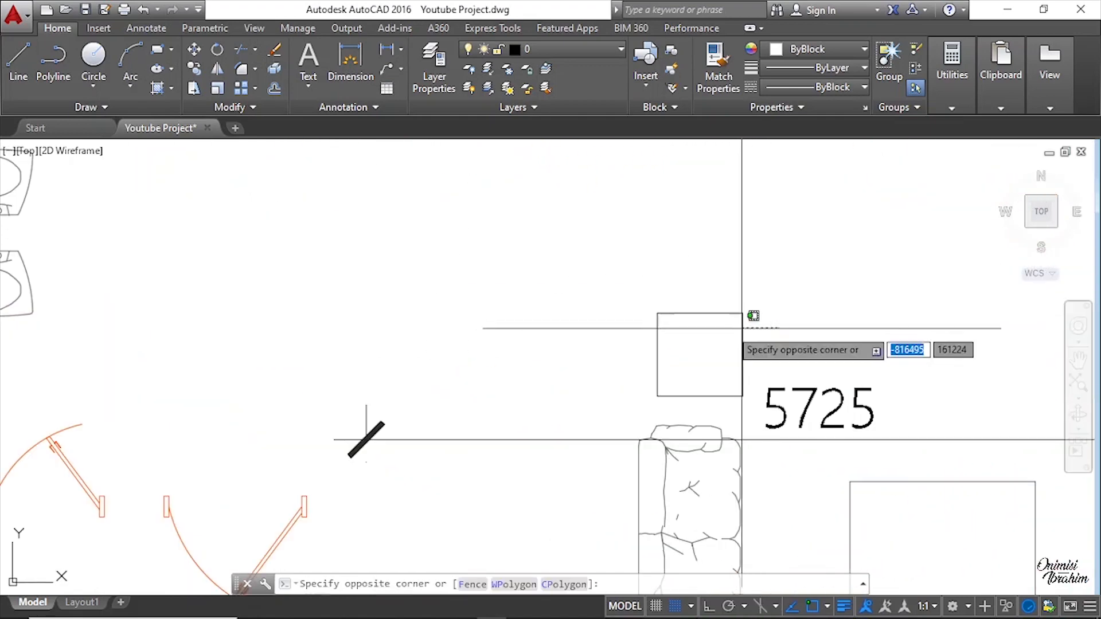
left_click(651, 263)
right_click(662, 204)
left_click(721, 360)
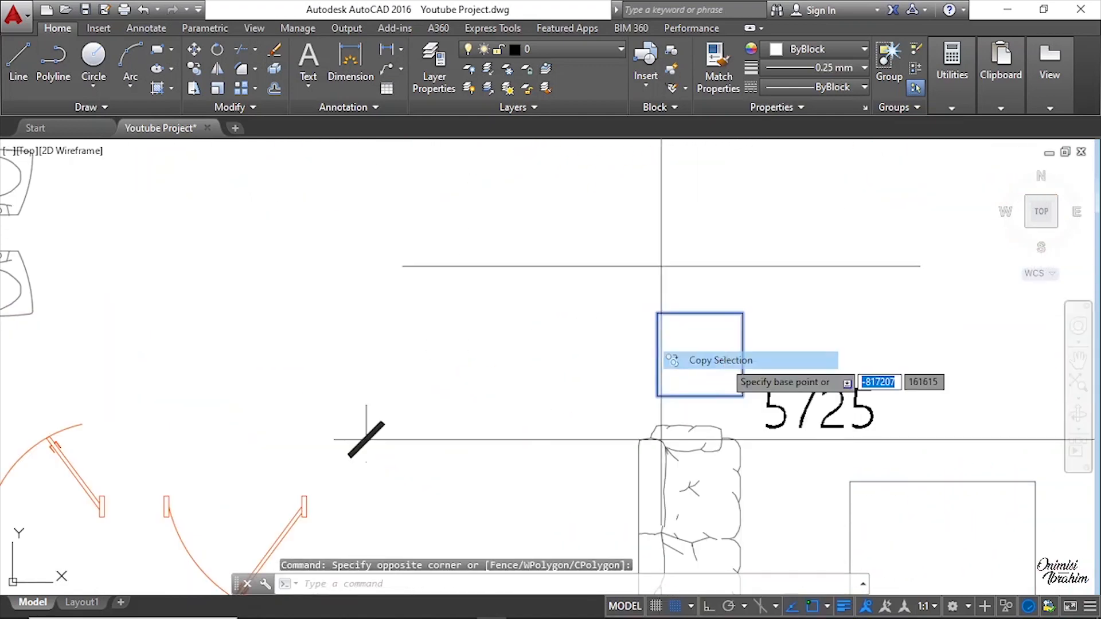
left_click(655, 313)
scroll(817, 336, "down", 4)
scroll(373, 312, "down", 5)
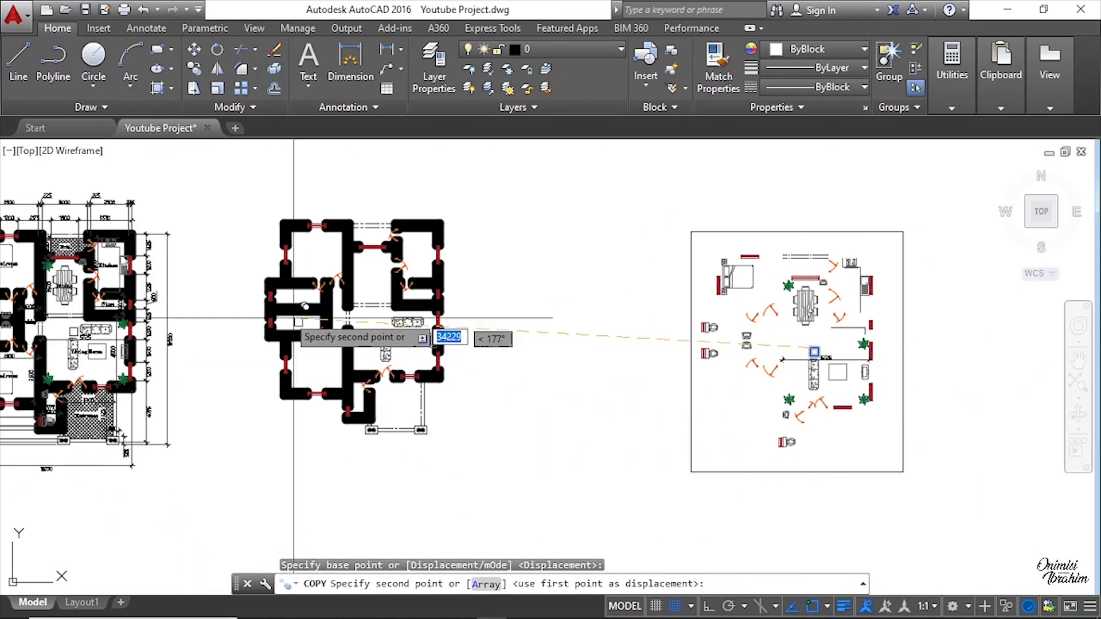
scroll(380, 321, "up", 8)
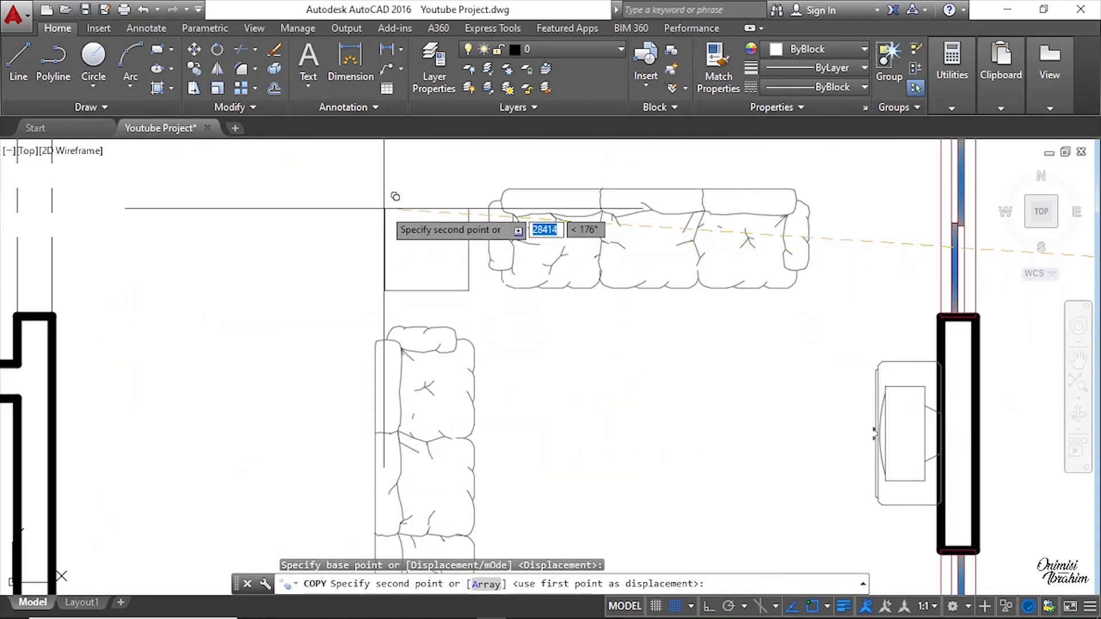
left_click(381, 208)
scroll(394, 459, "down", 5)
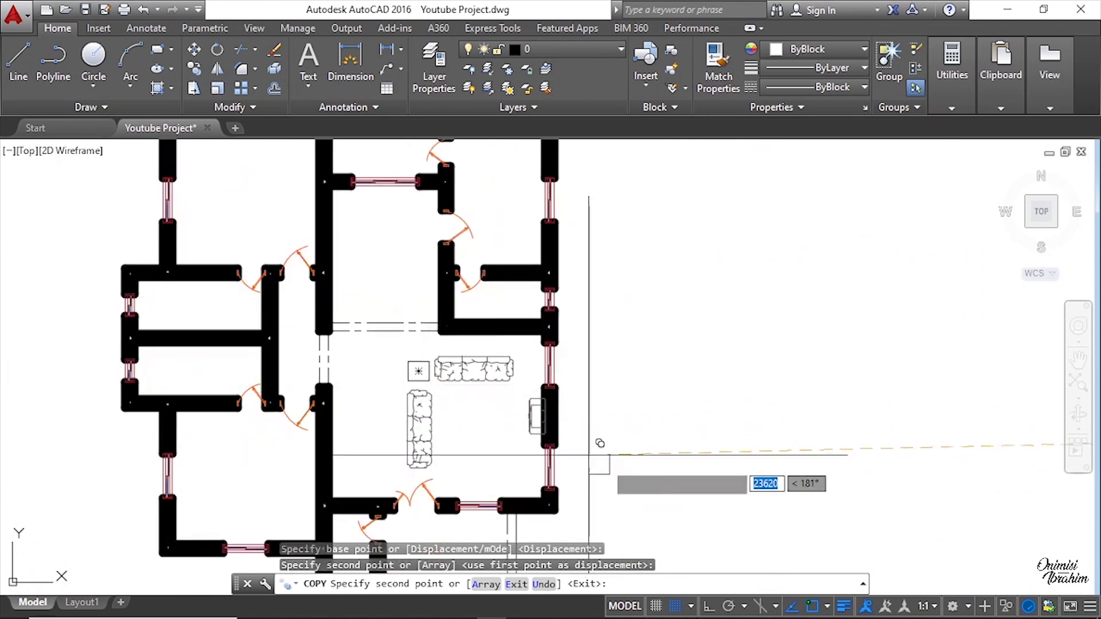
middle_click_drag(597, 442, 632, 444)
scroll(316, 343, "down", 5)
key("Escape")
Step: Copy the coffee table from the furniture layout into the middle of the living room
scroll(651, 332, "up", 6)
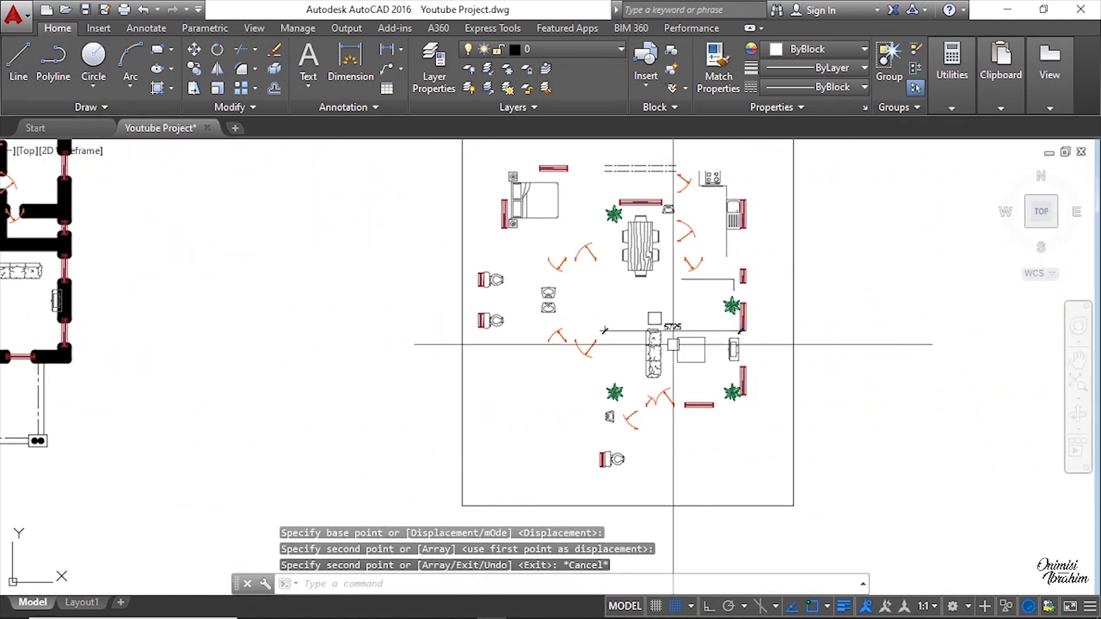
left_click_drag(720, 369, 670, 344)
right_click(673, 202)
left_click(733, 359)
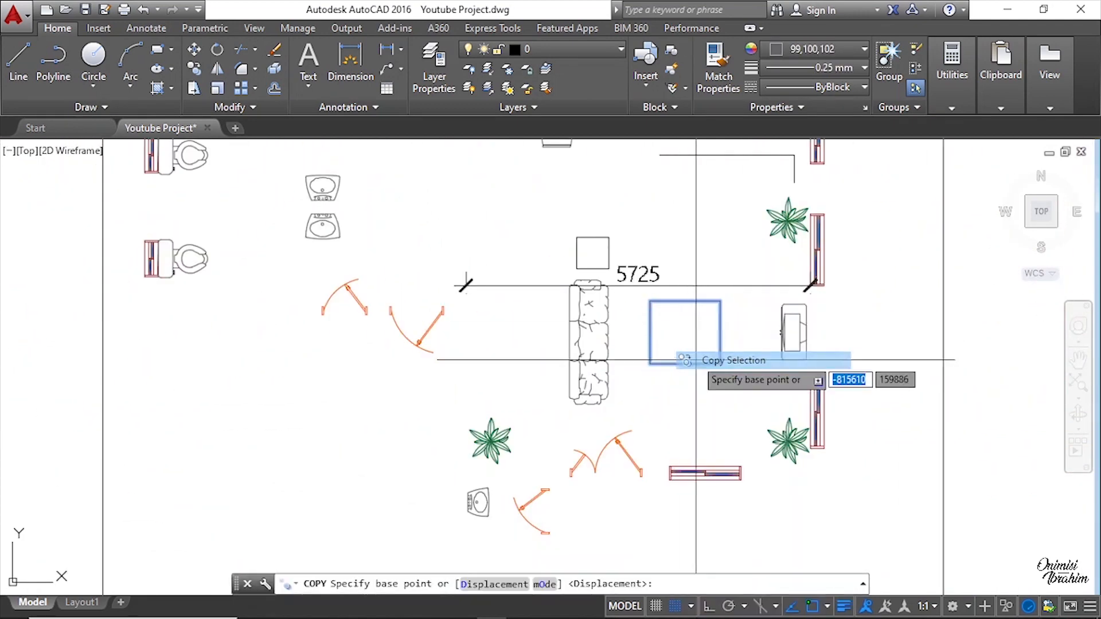
left_click(683, 364)
scroll(683, 364, "down", 5)
scroll(344, 344, "up", 5)
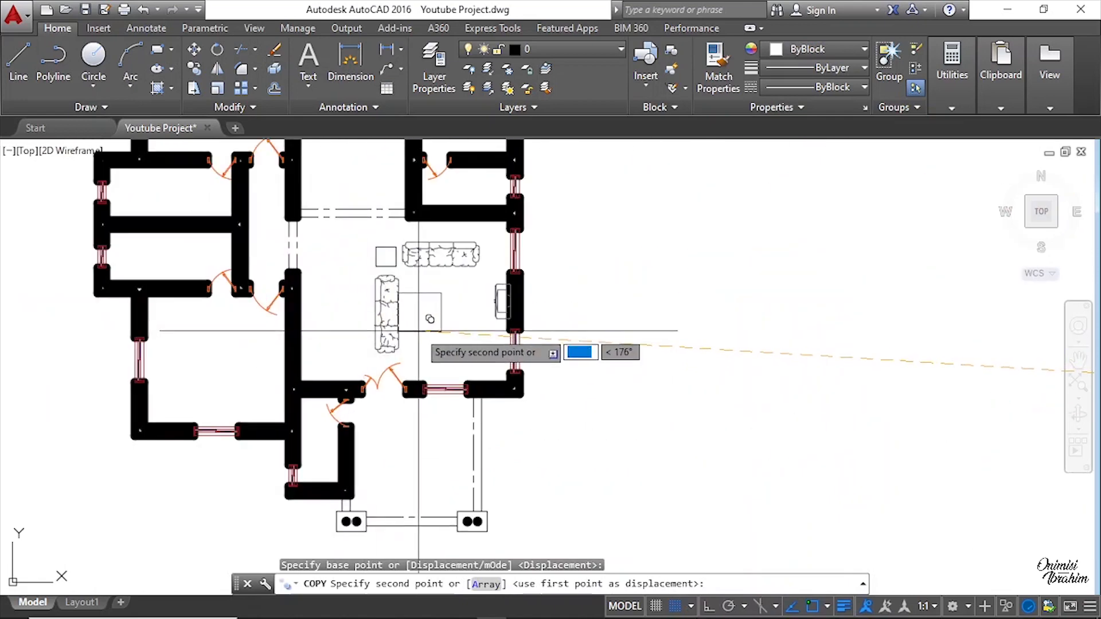
scroll(431, 299, "up", 2)
key("F8")
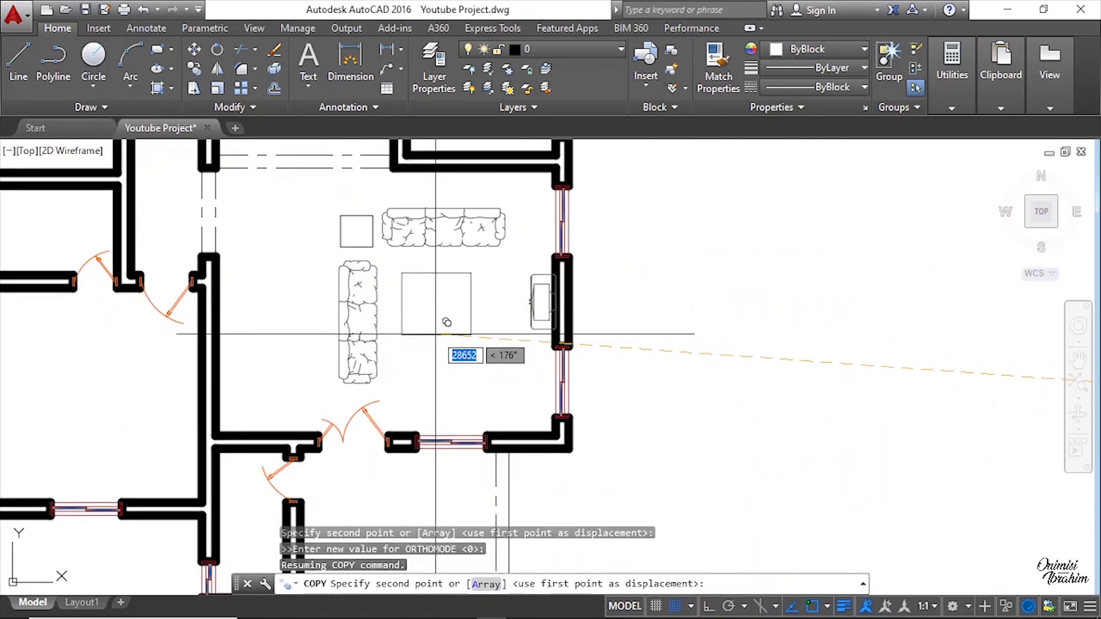
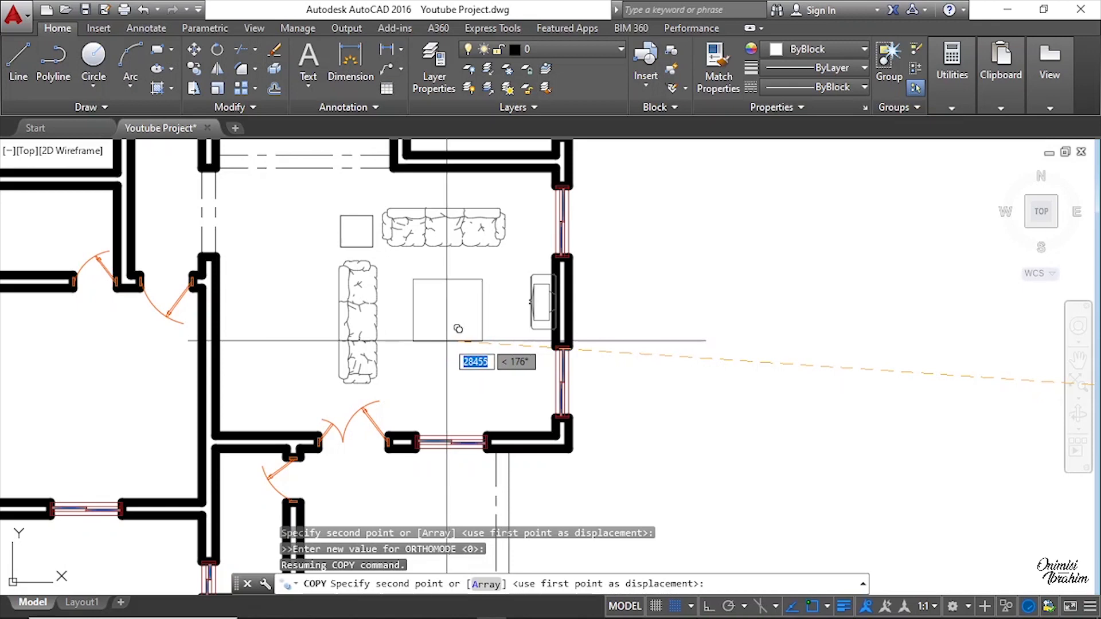
Step: Drop the coffee table copy in the middle of the living room and end the copy command
left_click(457, 329)
scroll(453, 321, "down", 5)
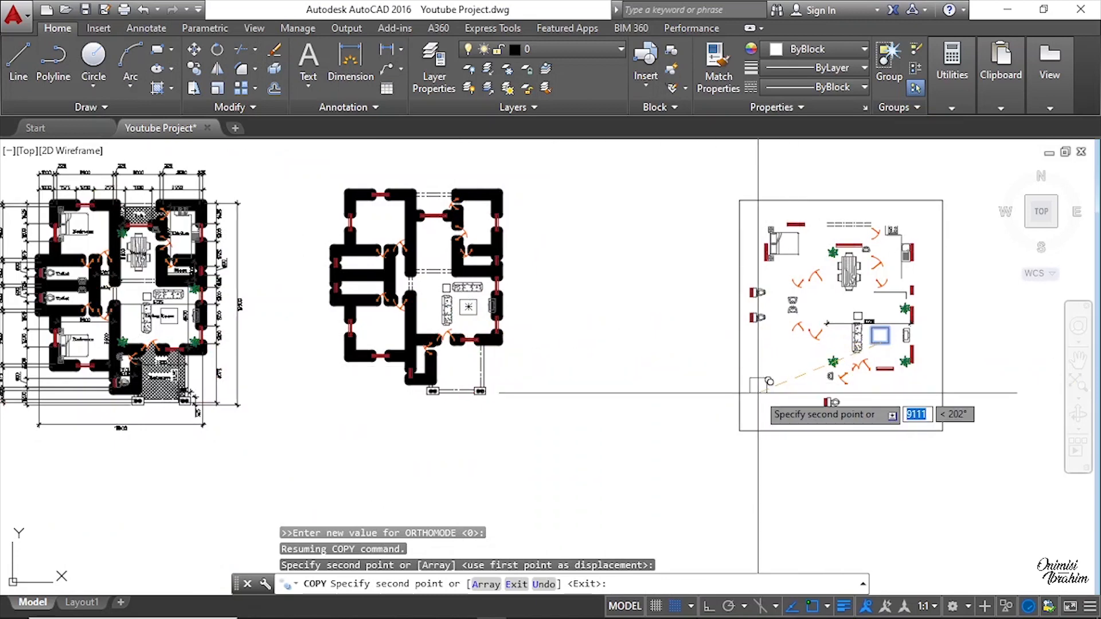
scroll(481, 347, "up", 2)
scroll(444, 343, "down", 2)
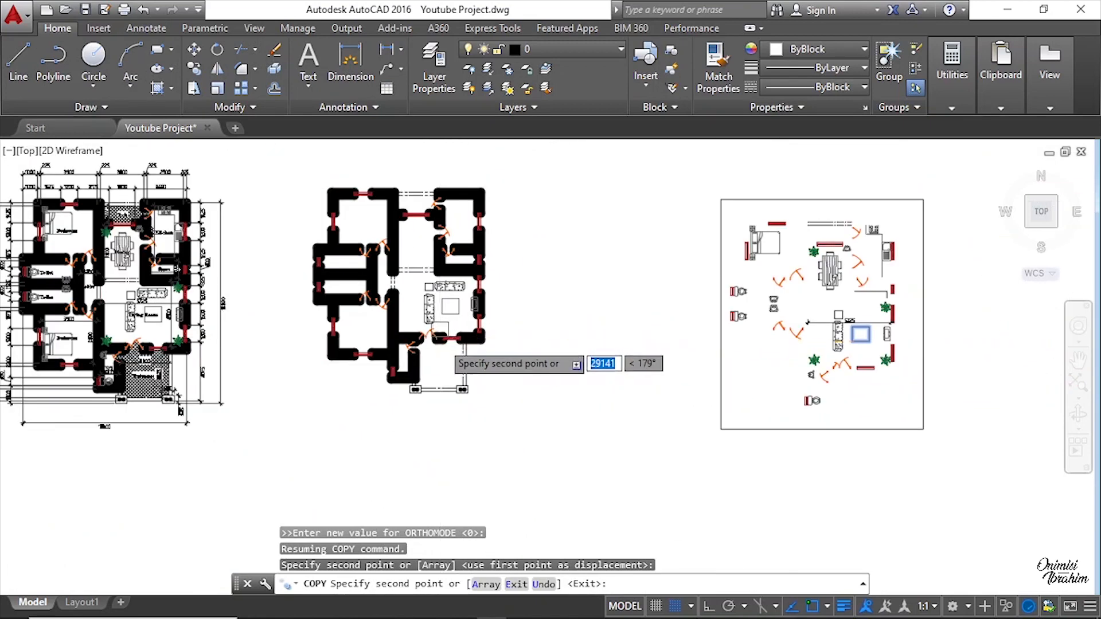
scroll(737, 284, "up", 4)
key("Escape")
scroll(689, 272, "up", 3)
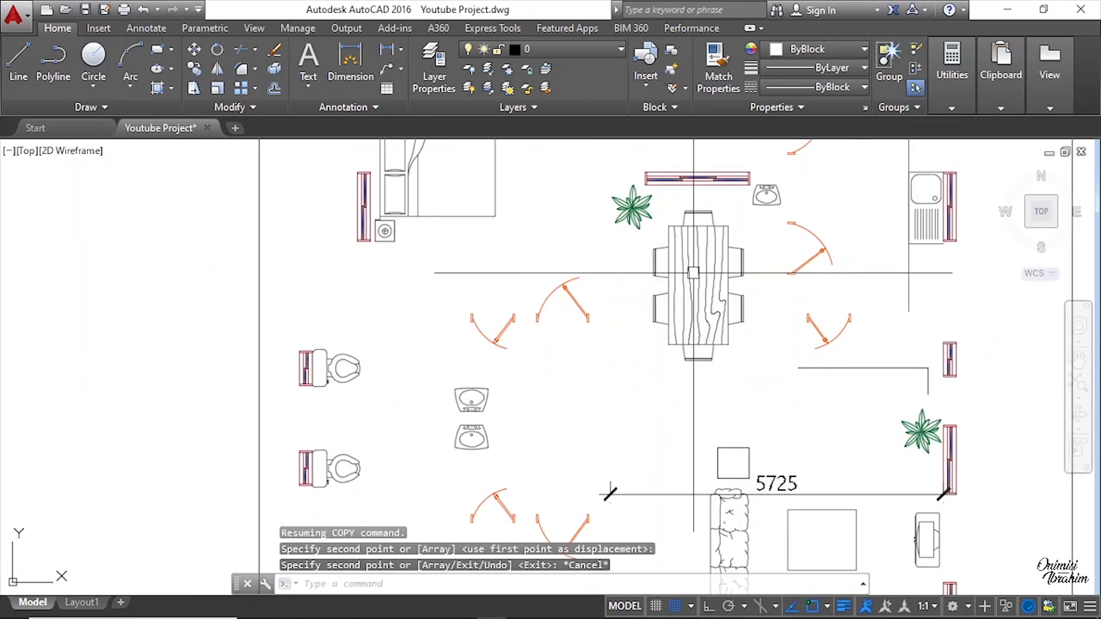
Step: Copy the dining table with chairs from the furniture layout into the dining room of the new plan
left_click(695, 273)
right_click(705, 275)
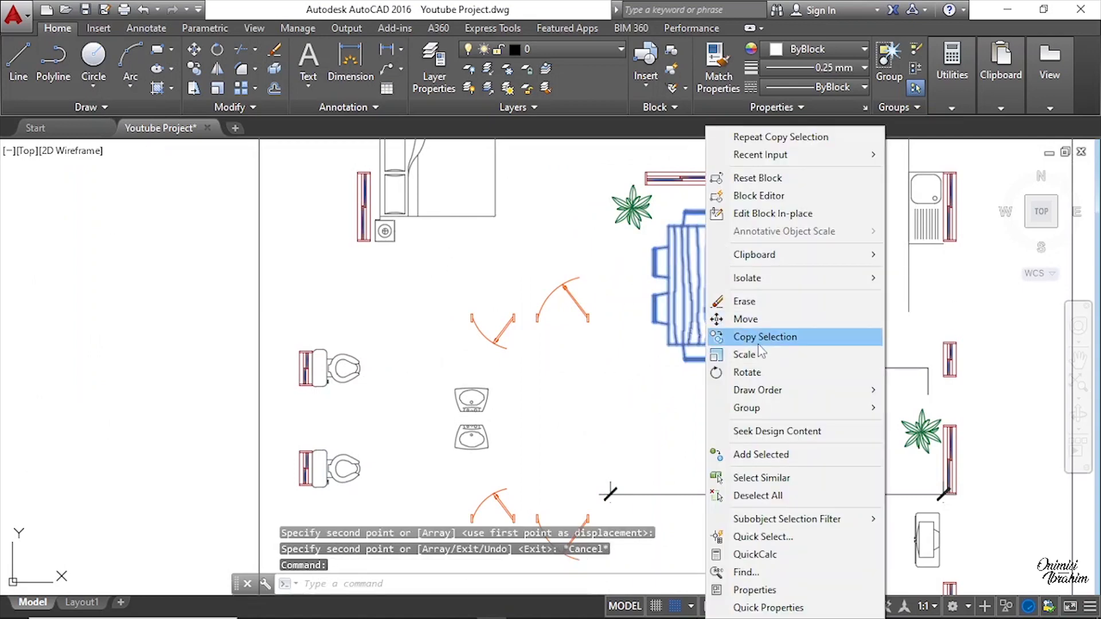
left_click(761, 343)
scroll(797, 315, "down", 3)
left_click(710, 293)
scroll(940, 280, "down", 3)
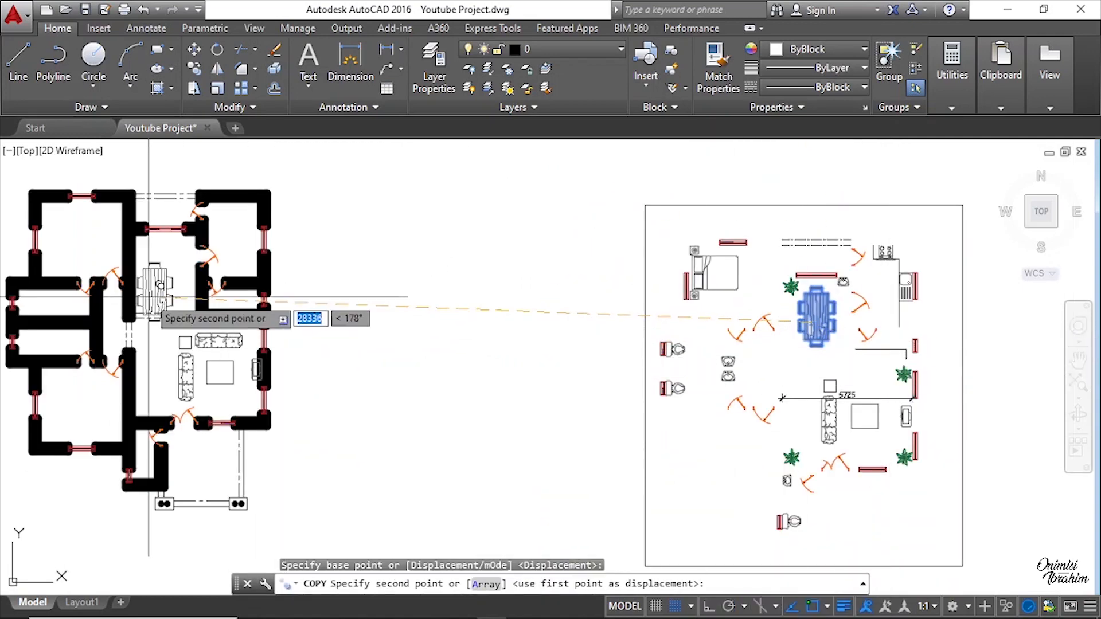
scroll(160, 285, "up", 5)
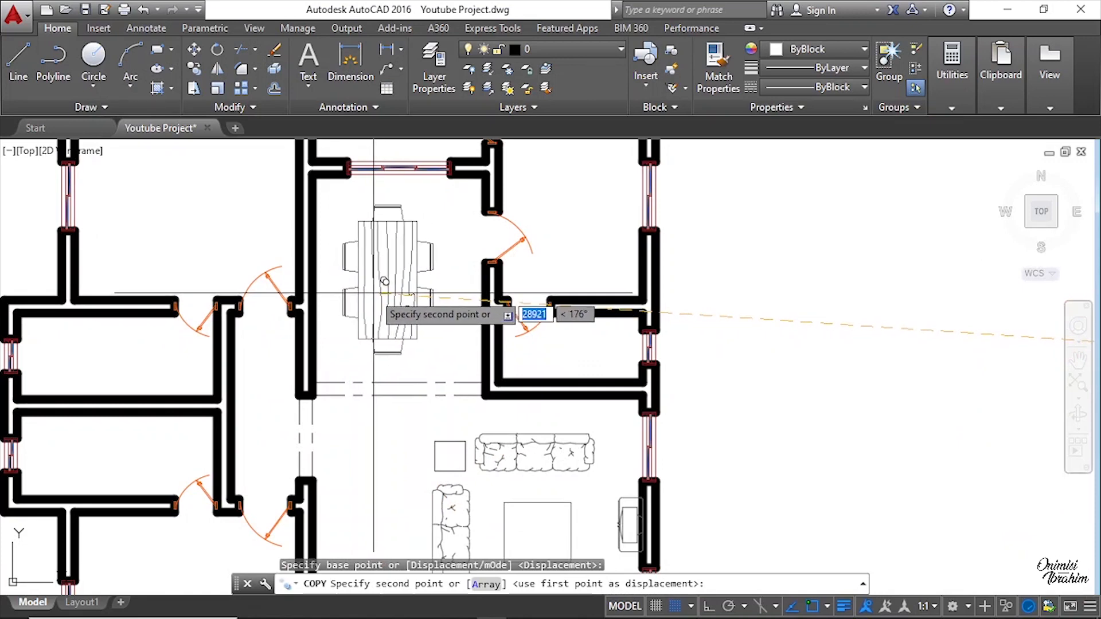
left_click(373, 293)
key("Escape")
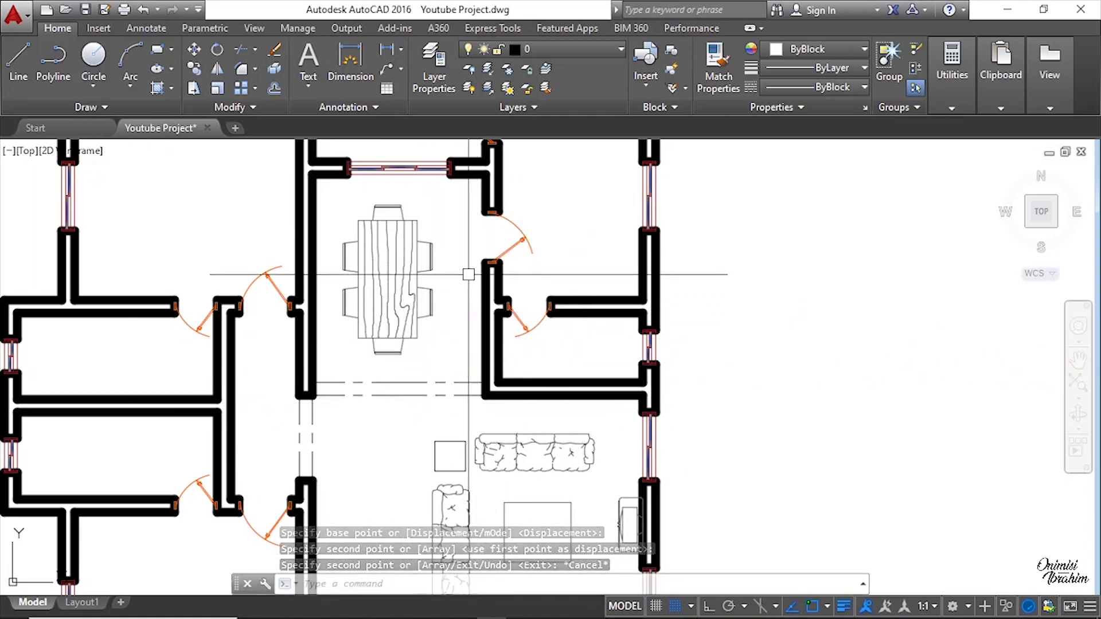
Step: Copy the bed with its two bedside tables from the layout against the window wall of the upper-left bedroom
scroll(436, 337, "up", 2)
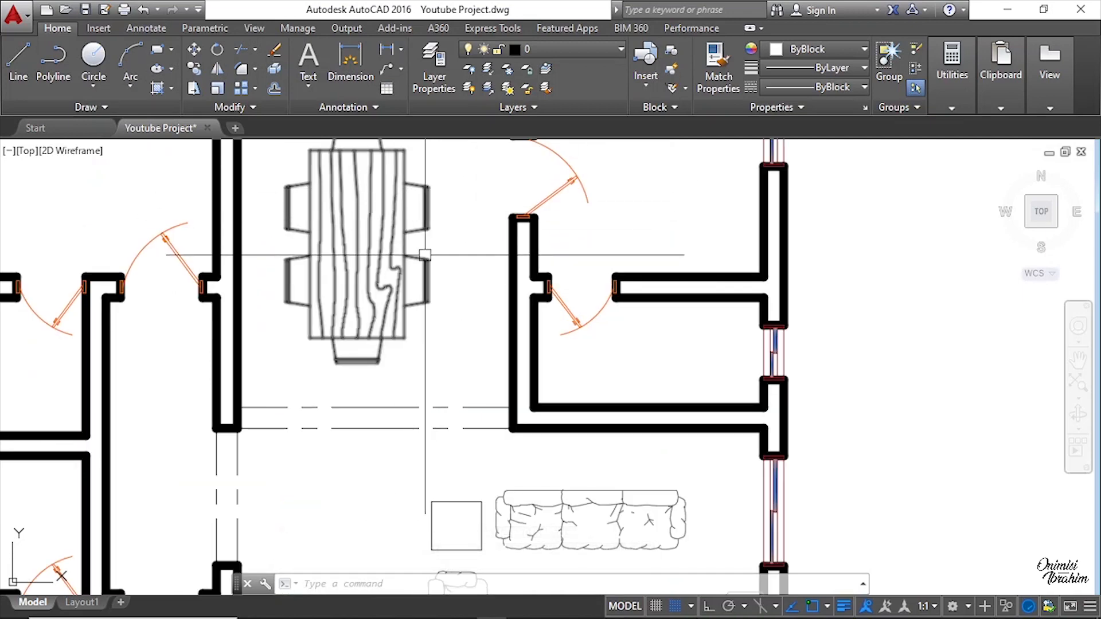
scroll(508, 298, "down", 3)
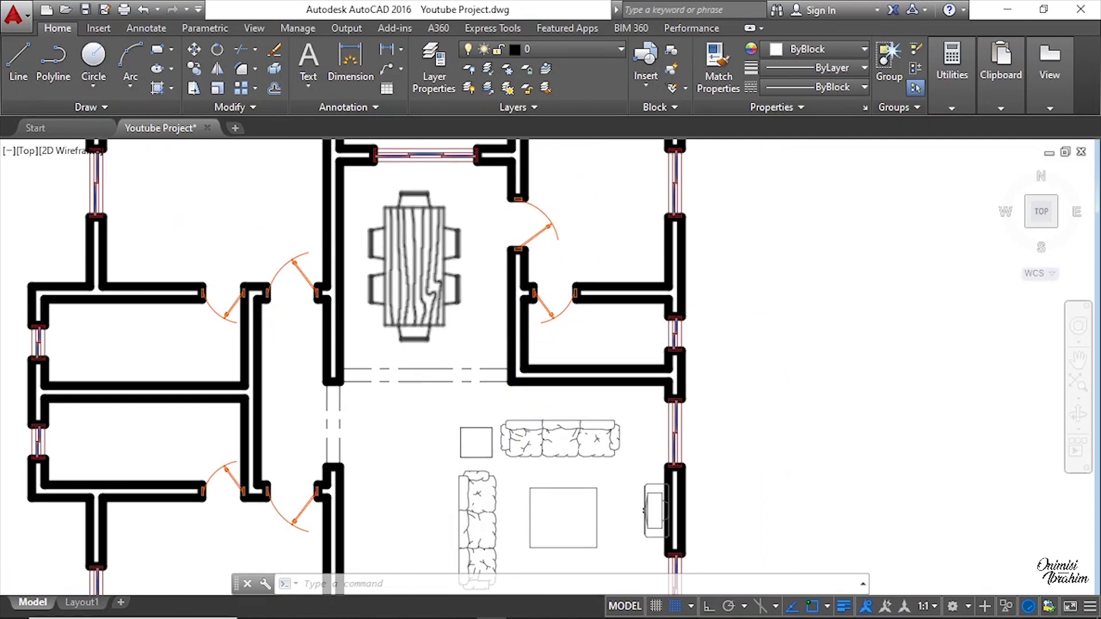
scroll(428, 241, "down", 5)
scroll(429, 242, "up", 4)
scroll(386, 245, "down", 3)
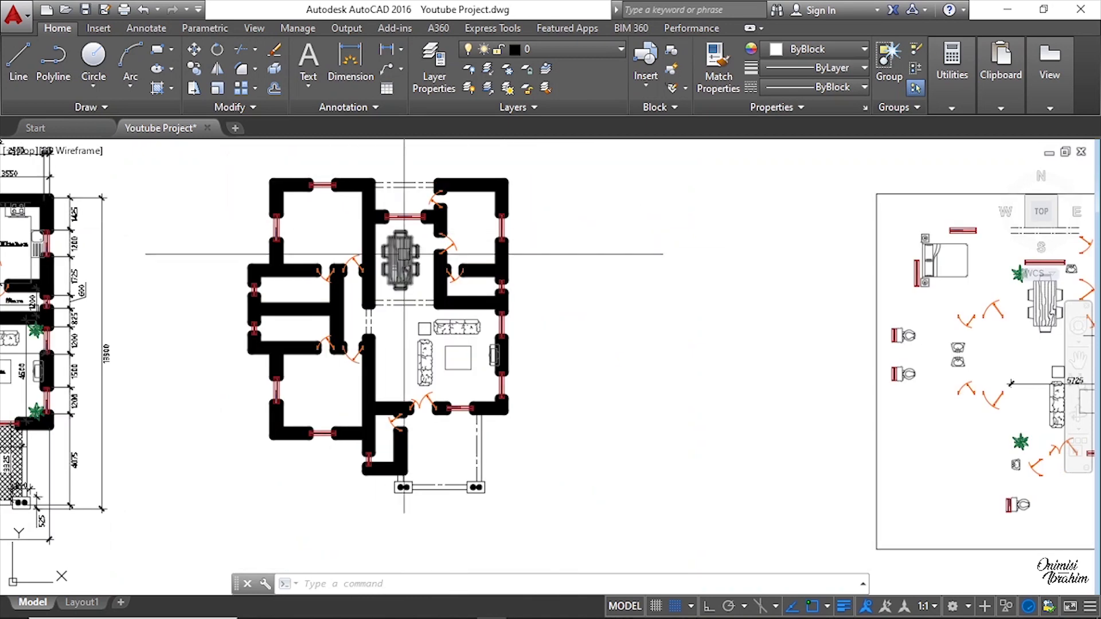
middle_click_drag(745, 319, 555, 314)
scroll(679, 228, "up", 5)
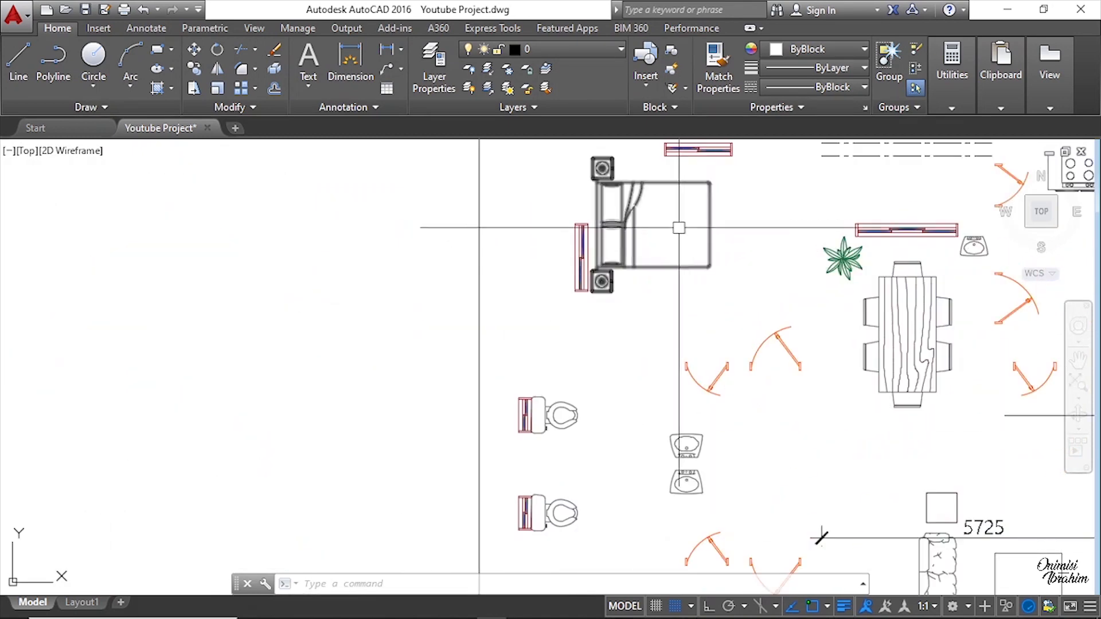
middle_click_drag(603, 192, 633, 213)
right_click(634, 214)
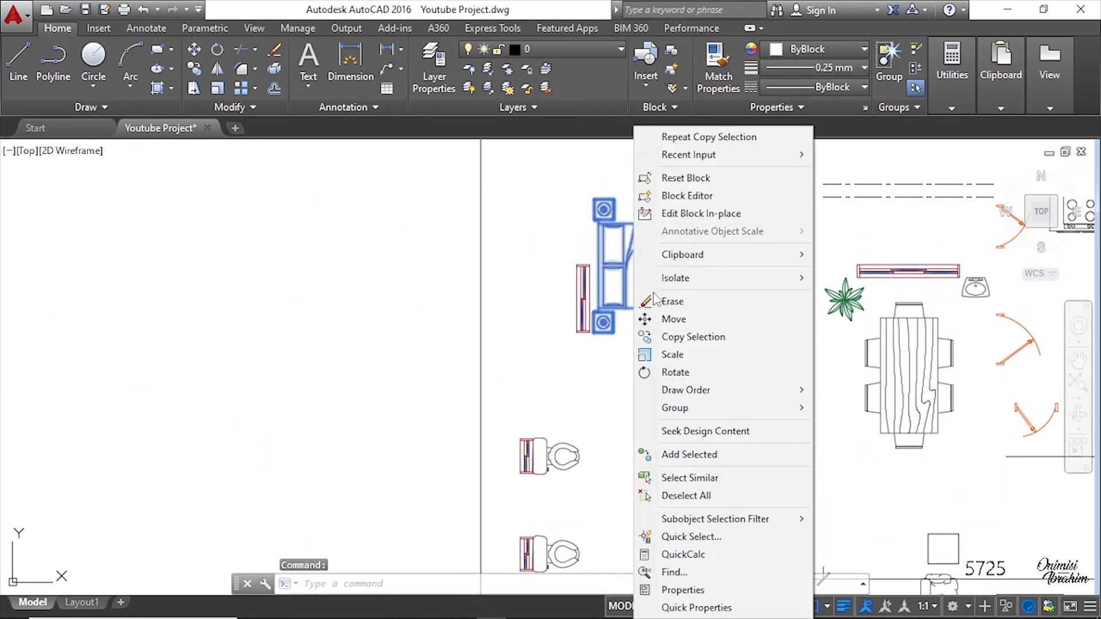
left_click(674, 338)
left_click(613, 264)
scroll(739, 253, "down", 5)
scroll(364, 234, "up", 4)
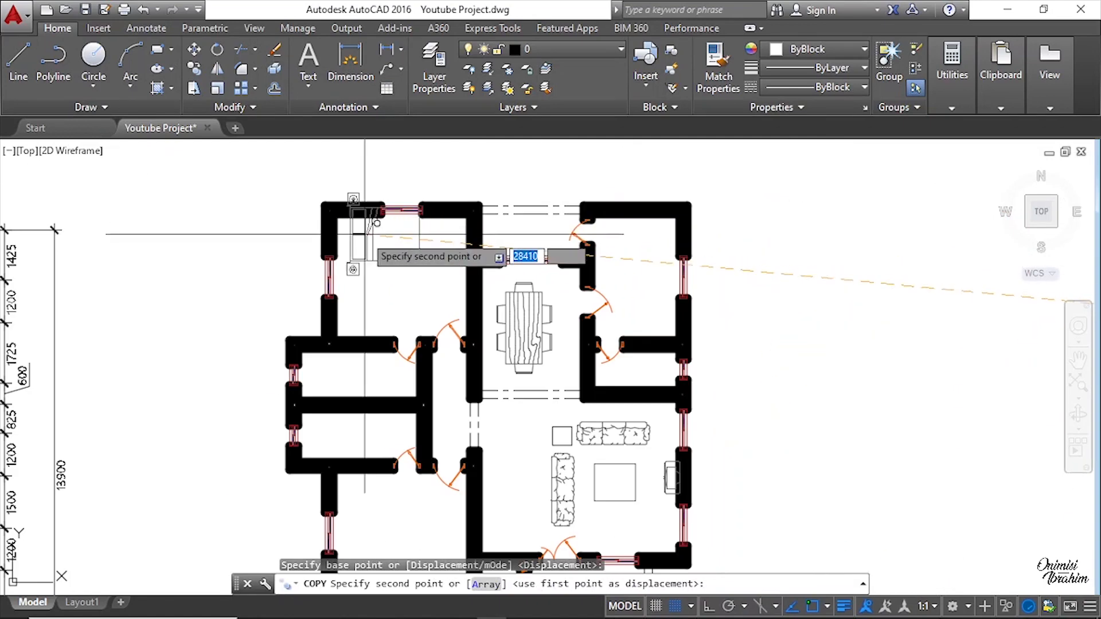
scroll(364, 234, "up", 5)
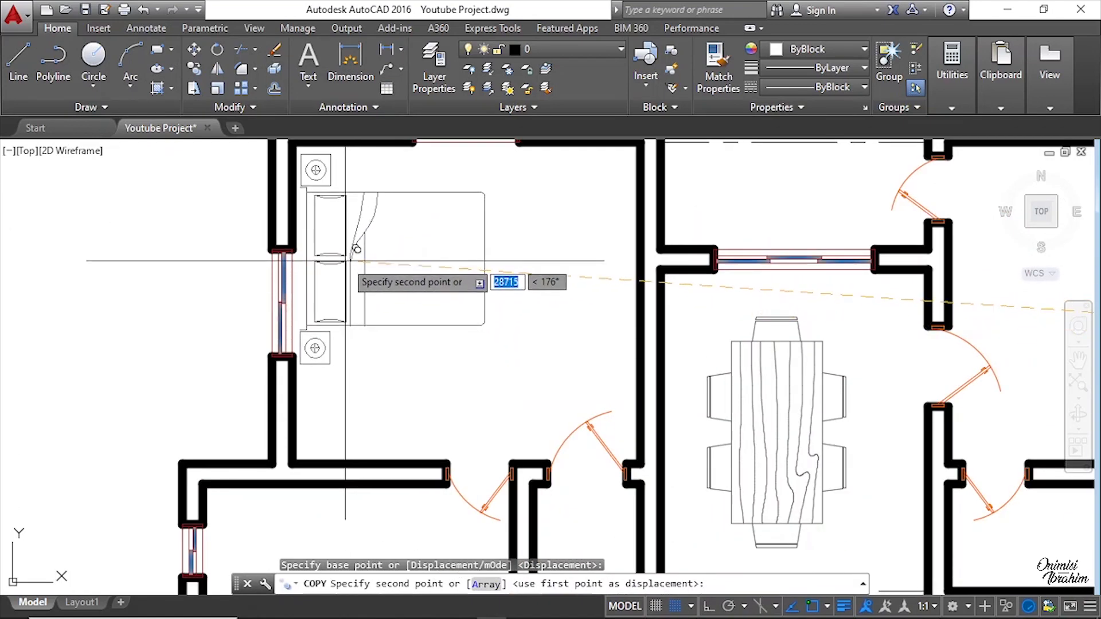
left_click(348, 260)
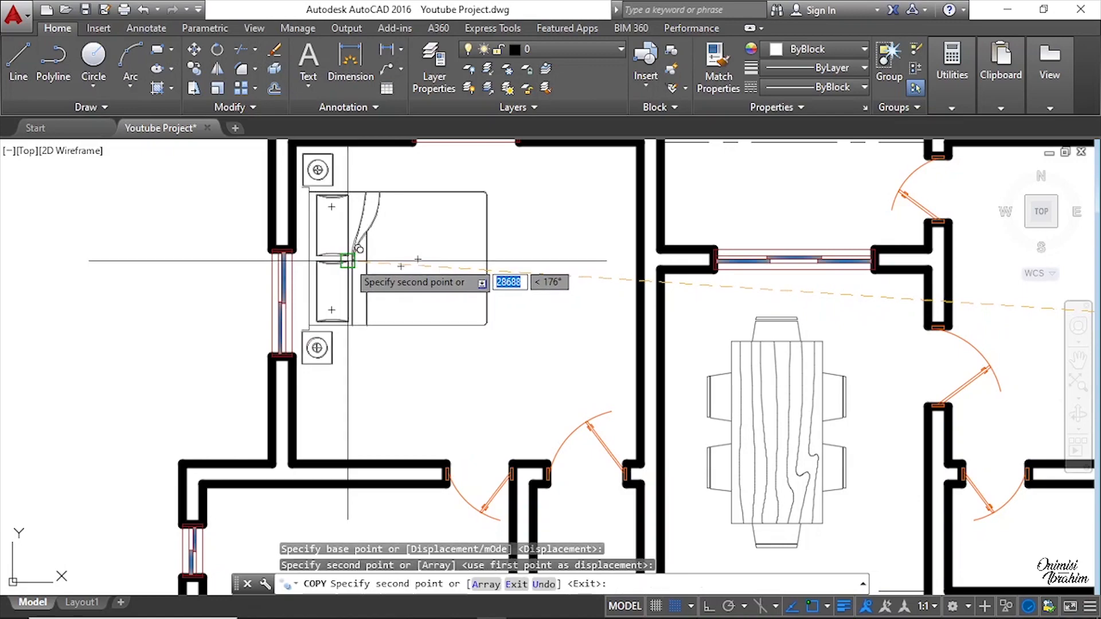
Step: Place a second copy of the bed against the window wall of the lower-left bedroom
scroll(347, 261, "down", 5)
middle_click_drag(516, 369, 427, 268)
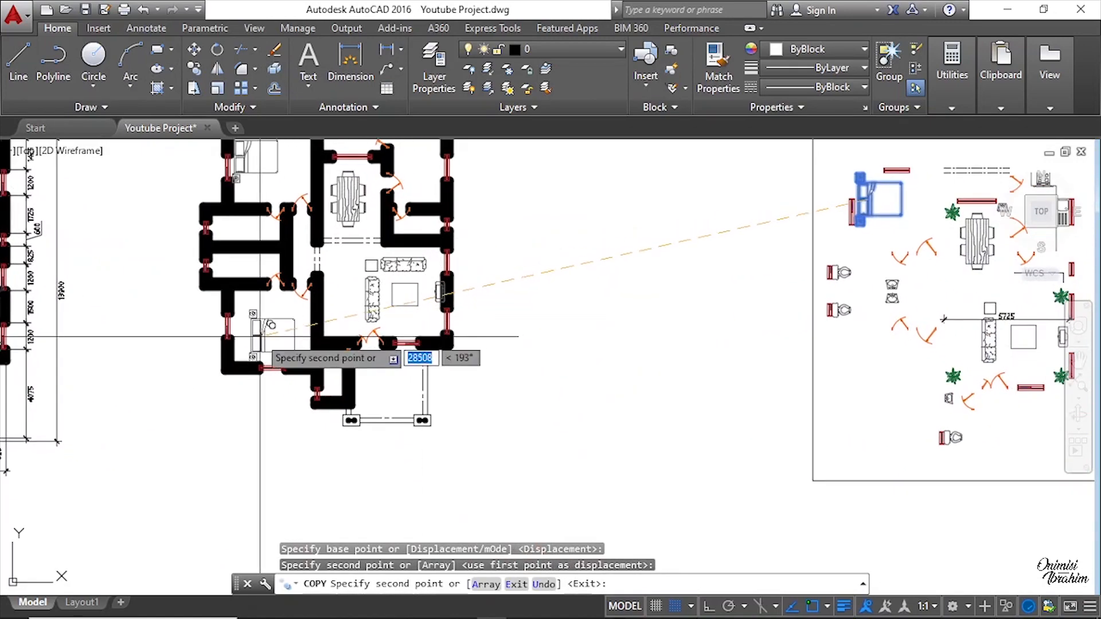
scroll(241, 337, "up", 6)
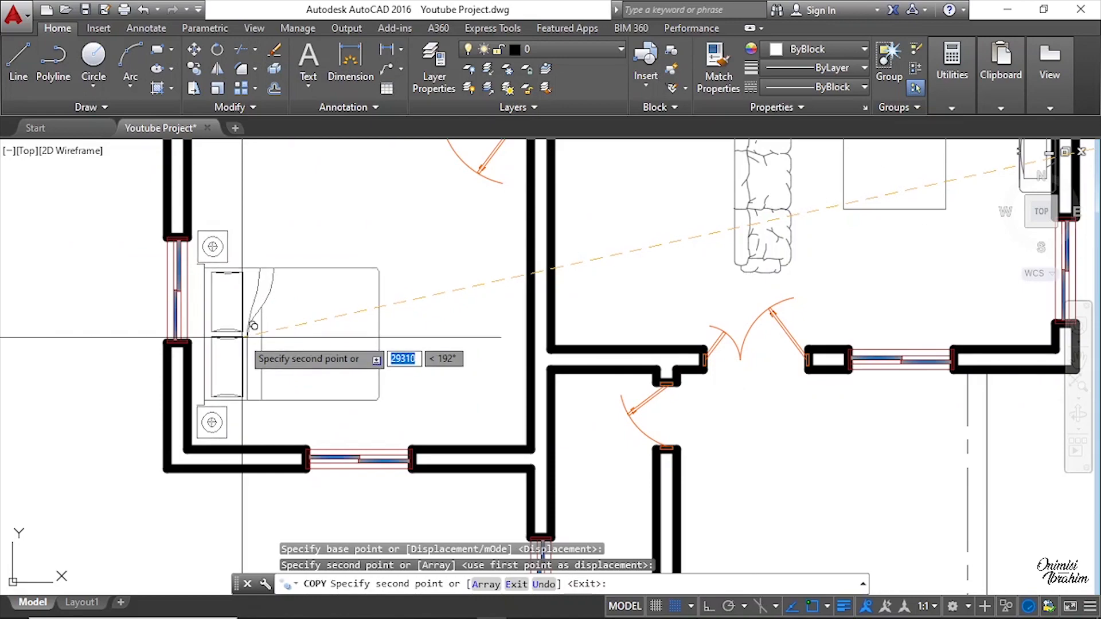
left_click(253, 326)
scroll(373, 320, "down", 5)
scroll(386, 344, "up", 6)
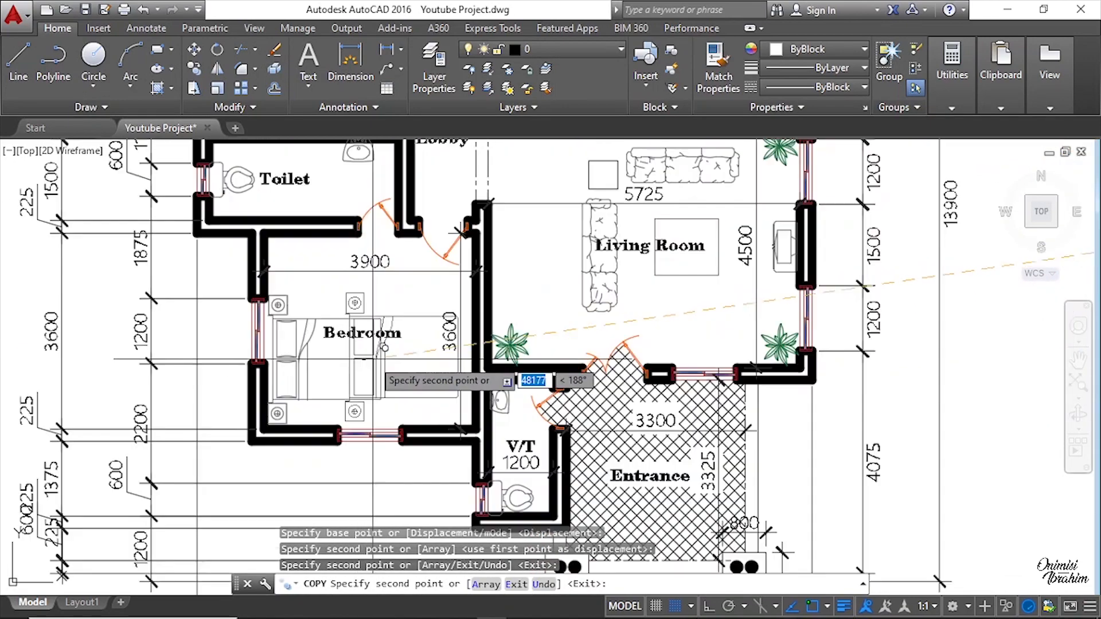
scroll(247, 353, "down", 5)
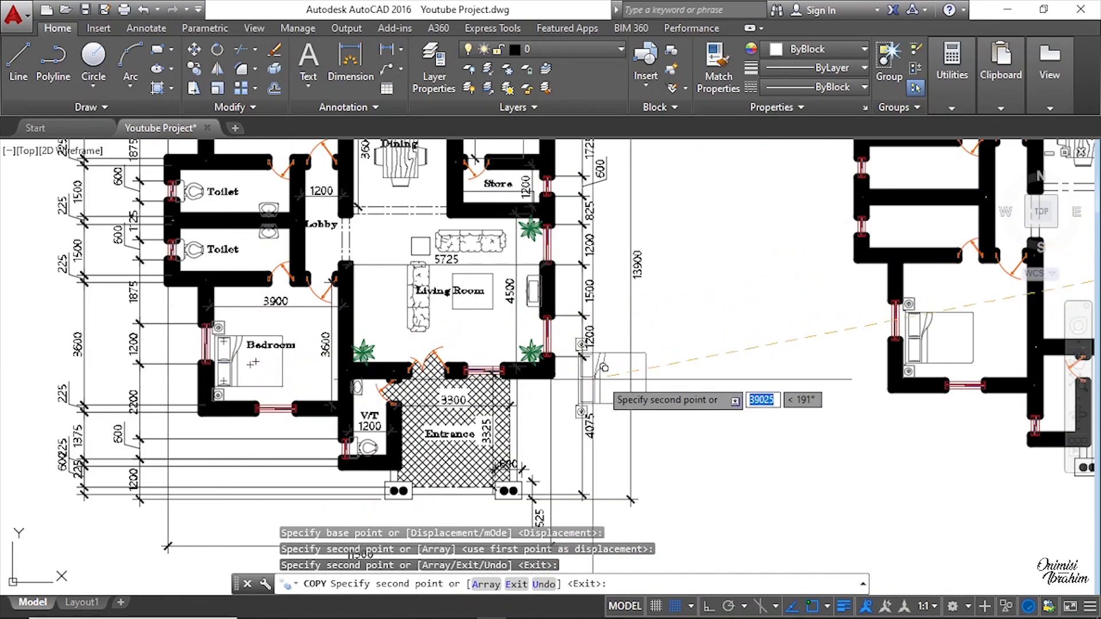
scroll(792, 395, "down", 5)
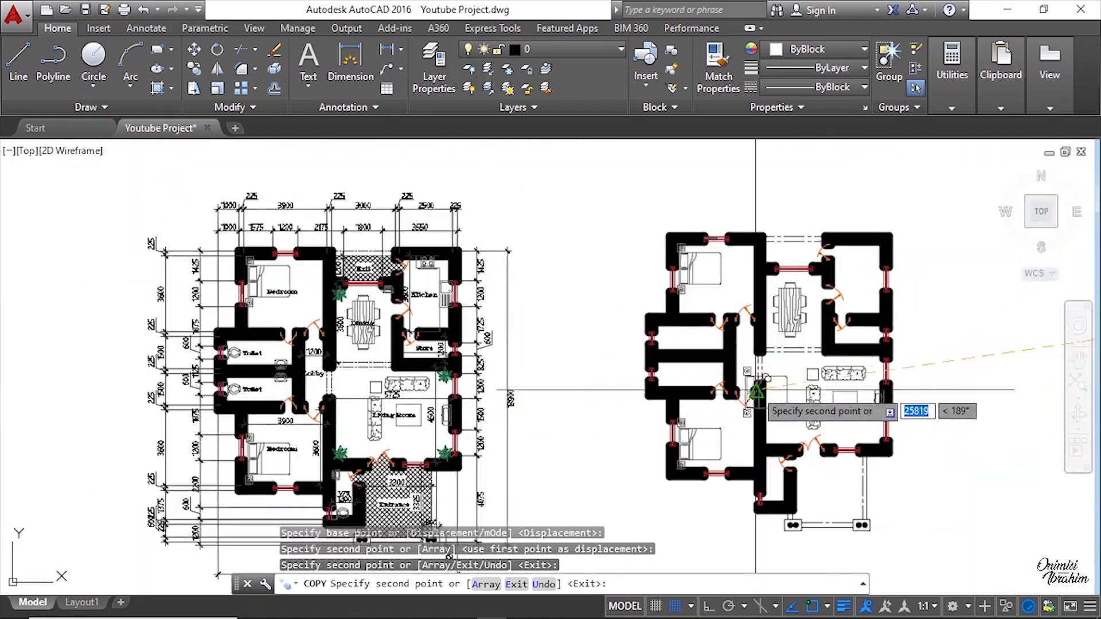
scroll(235, 380, "up", 8)
key("Escape")
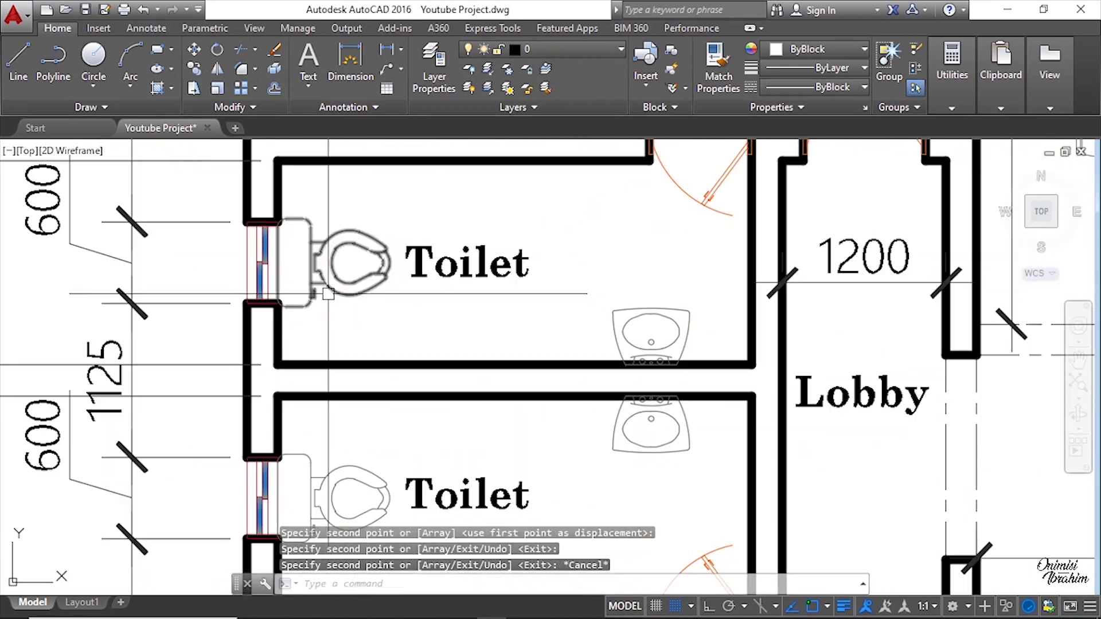
right_click(338, 202)
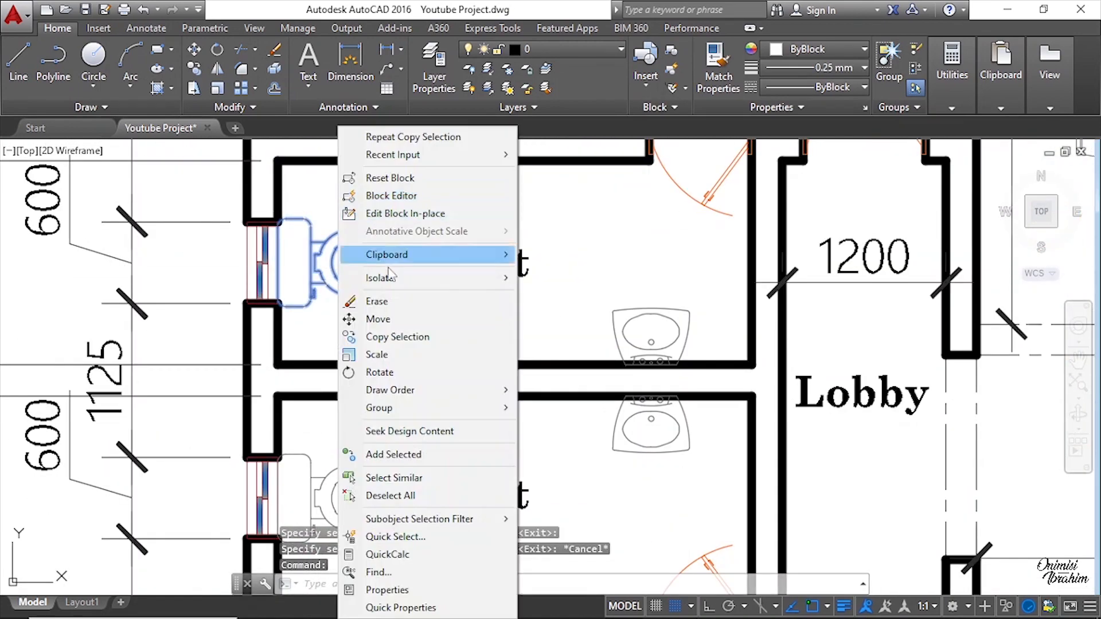
left_click(393, 339)
scroll(258, 241, "up", 2)
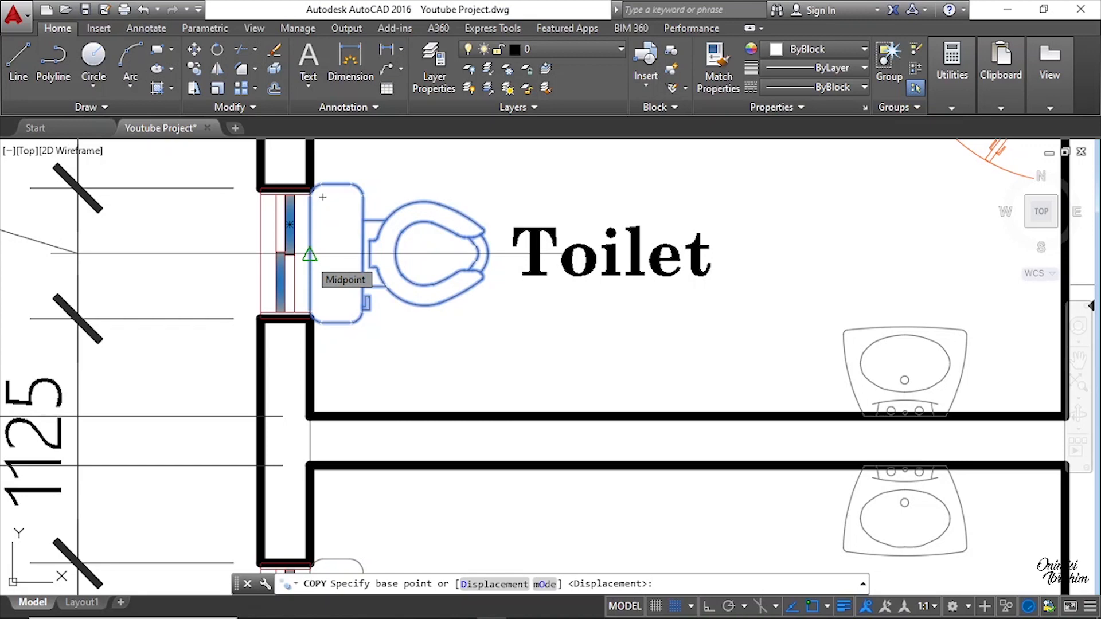
scroll(361, 343, "down", 2)
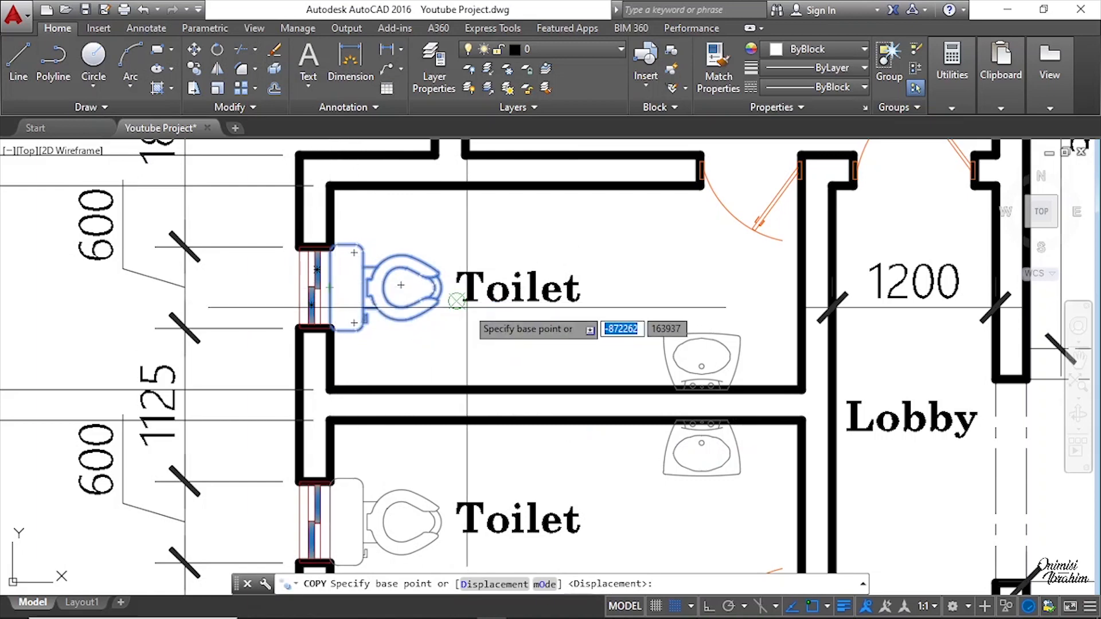
scroll(466, 307, "down", 3)
scroll(490, 327, "up", 2)
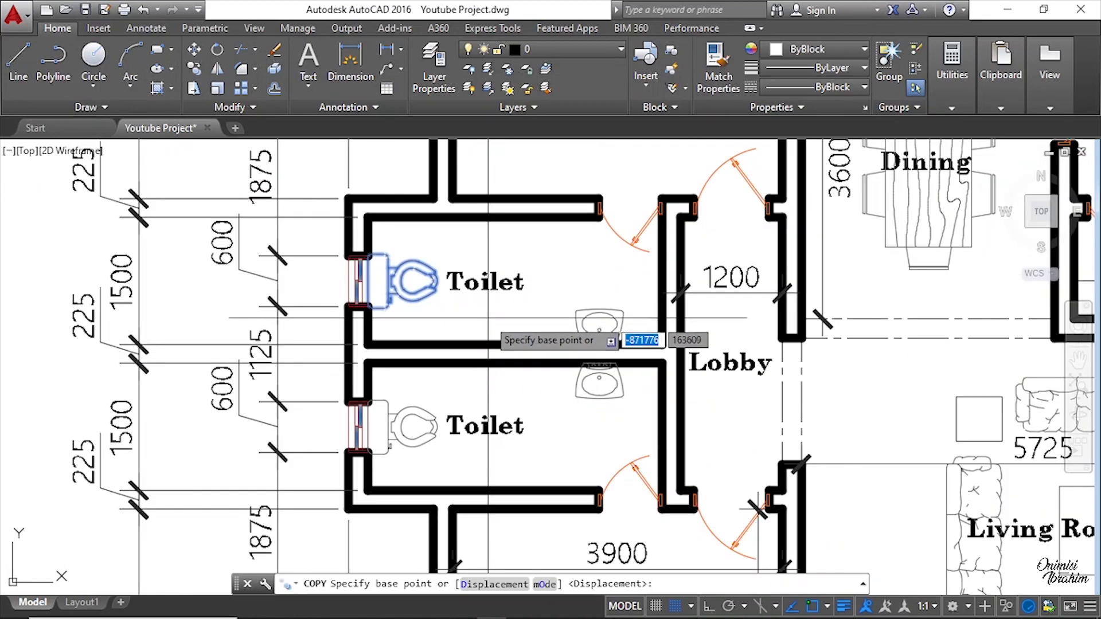
scroll(487, 317, "up", 2)
scroll(275, 240, "up", 2)
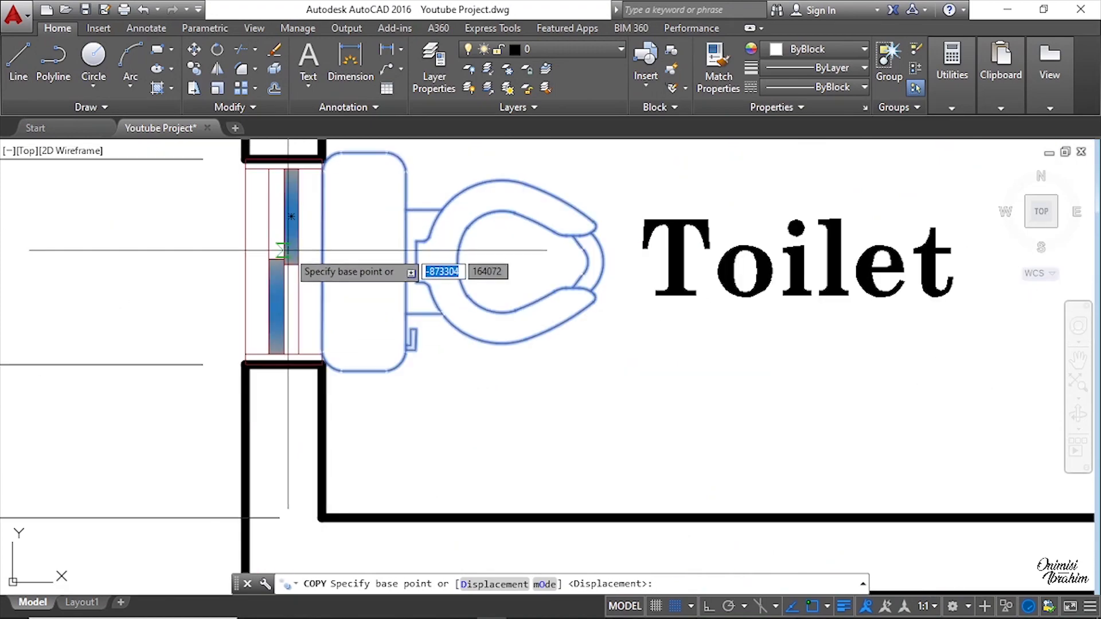
left_click(322, 263)
key("Escape")
scroll(245, 272, "down", 4)
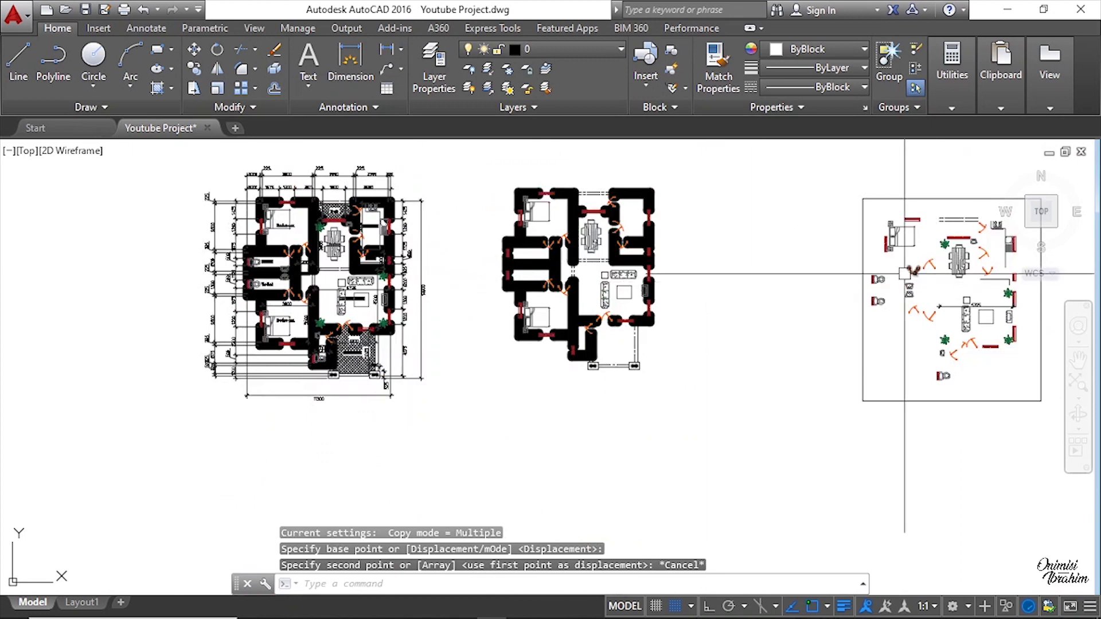
scroll(904, 273, "up", 5)
left_click(427, 203)
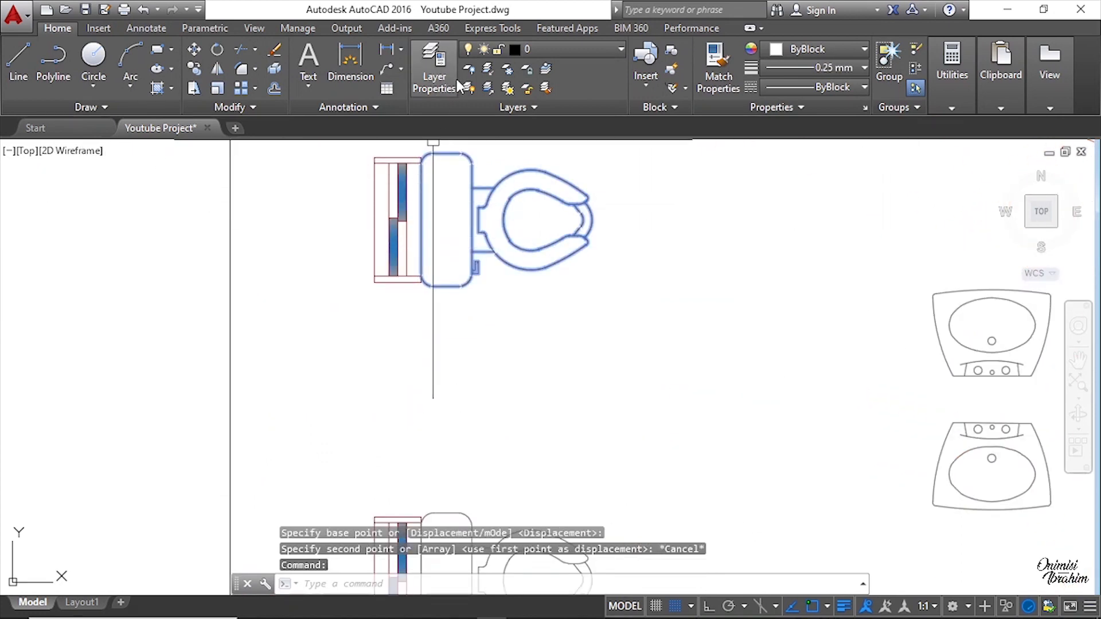
left_click(192, 69)
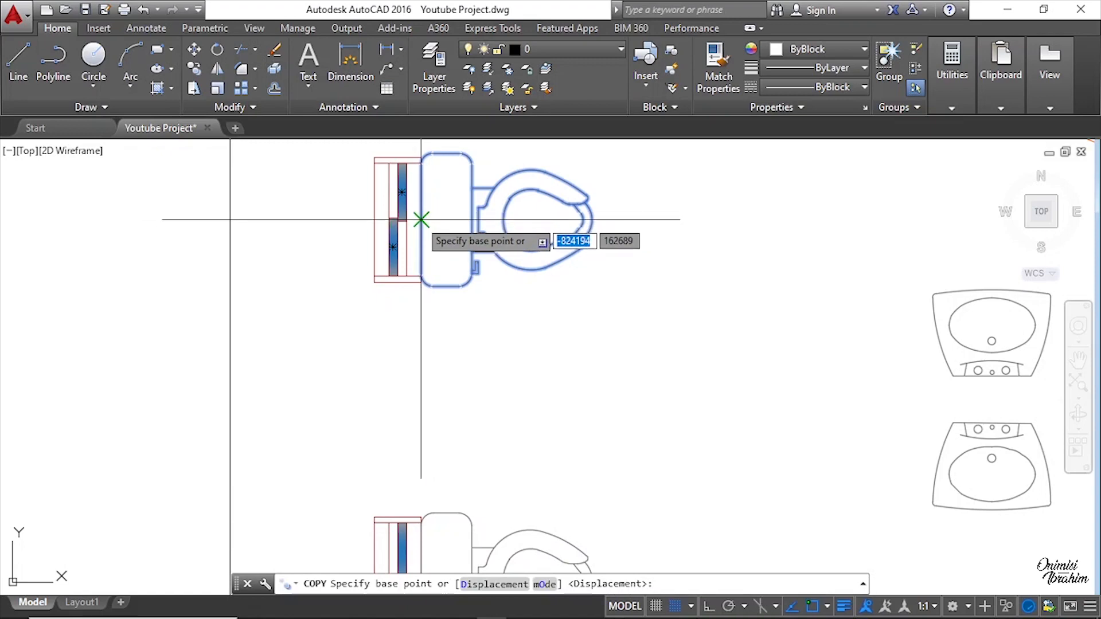
left_click(422, 219)
scroll(465, 227, "down", 3)
scroll(462, 228, "up", 3)
key("Escape")
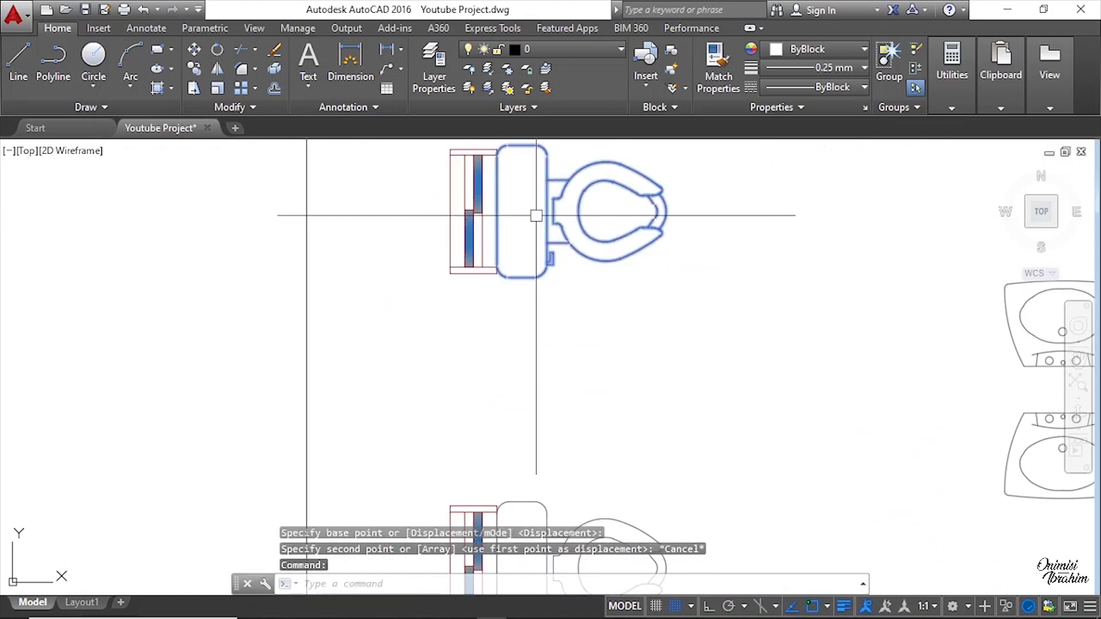
Step: Copy the toilet from the layout, using its back midpoint, against the window wall of both toilet rooms
key("Return")
scroll(533, 217, "up", 6)
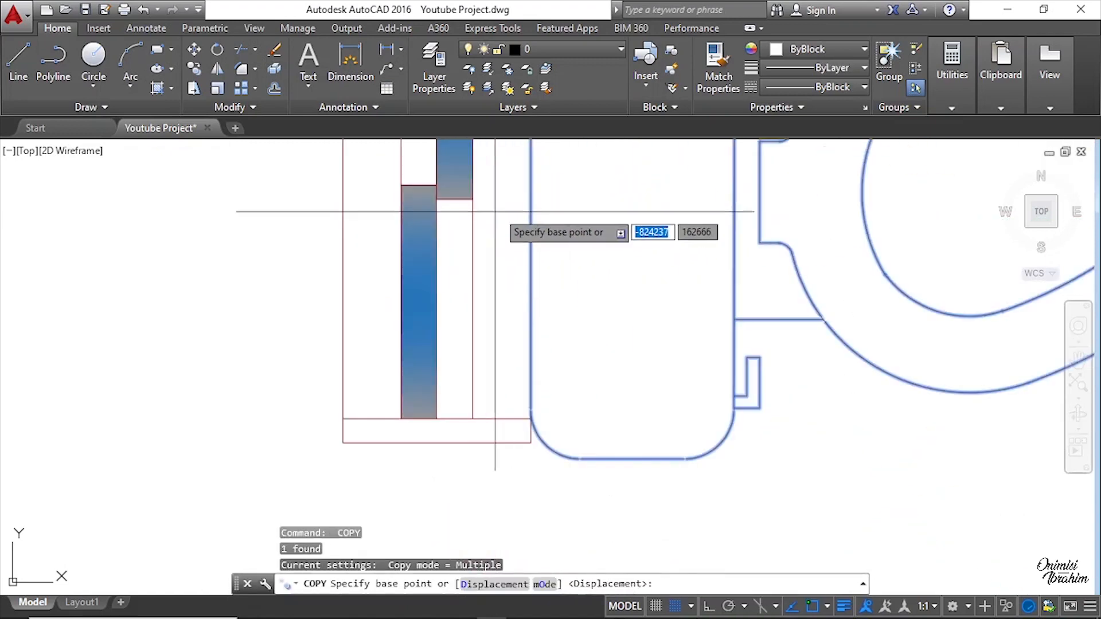
left_click(530, 192)
scroll(654, 258, "down", 5)
scroll(579, 268, "up", 4)
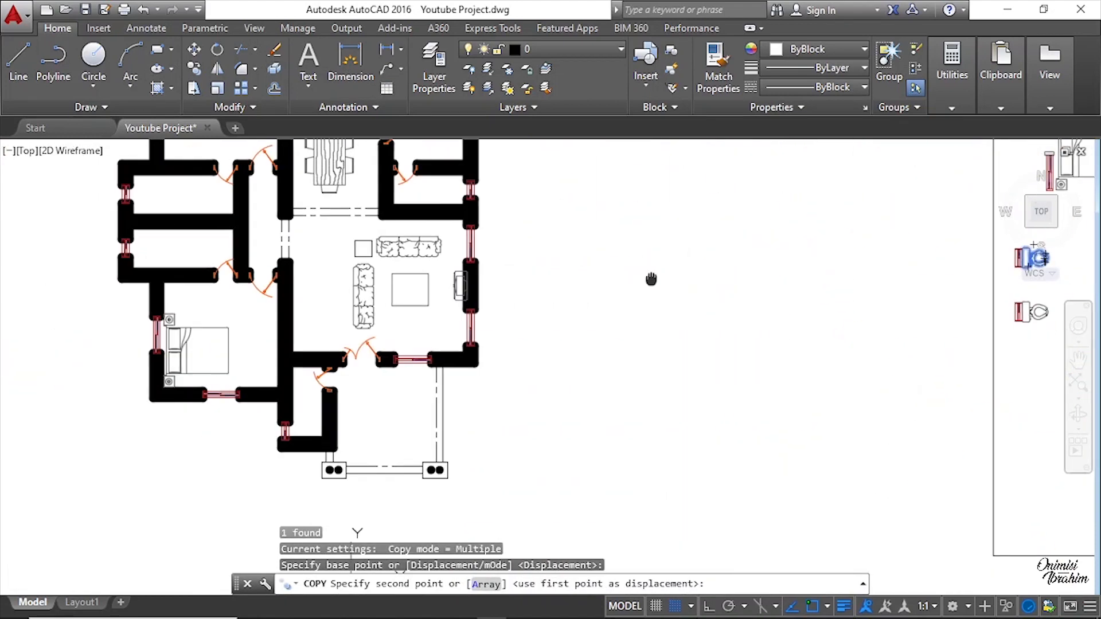
scroll(579, 267, "up", 5)
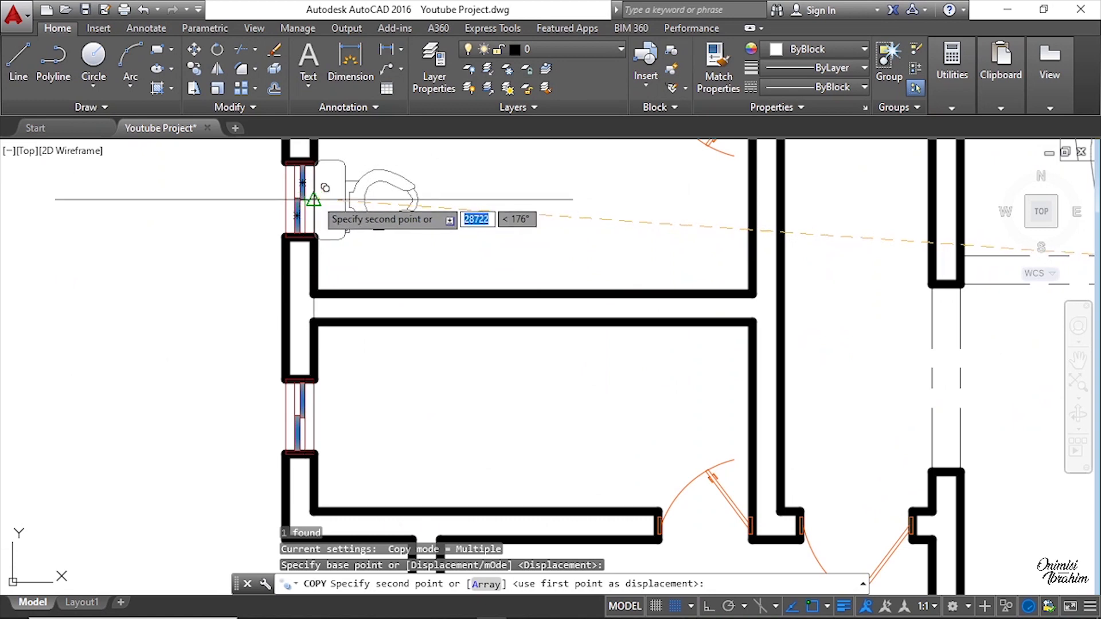
left_click(314, 198)
left_click(314, 401)
scroll(453, 266, "down", 5)
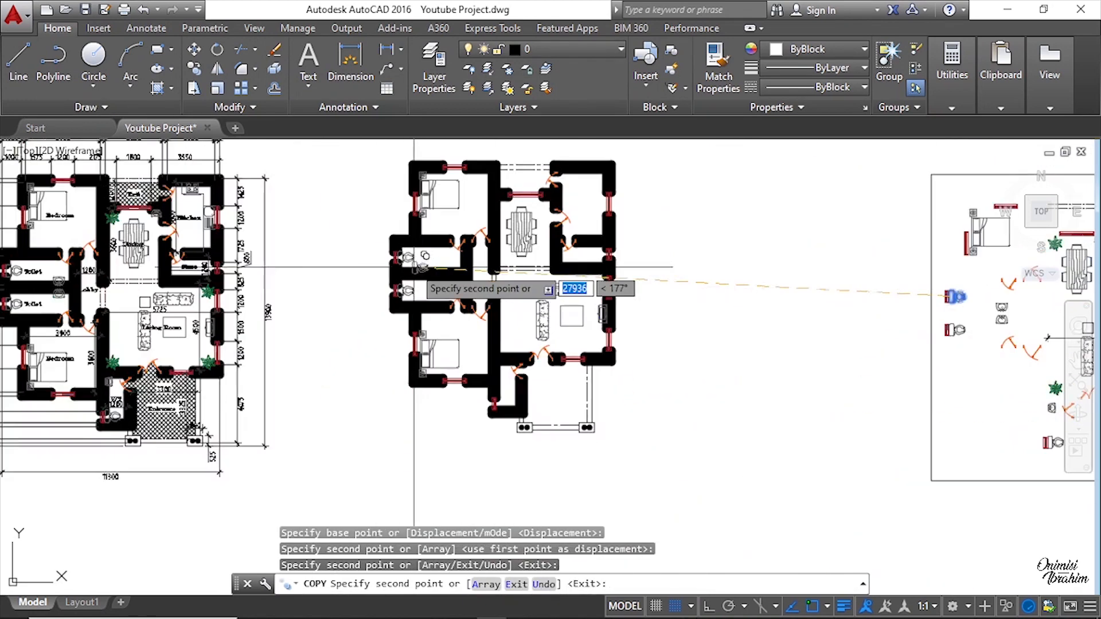
scroll(523, 412, "up", 5)
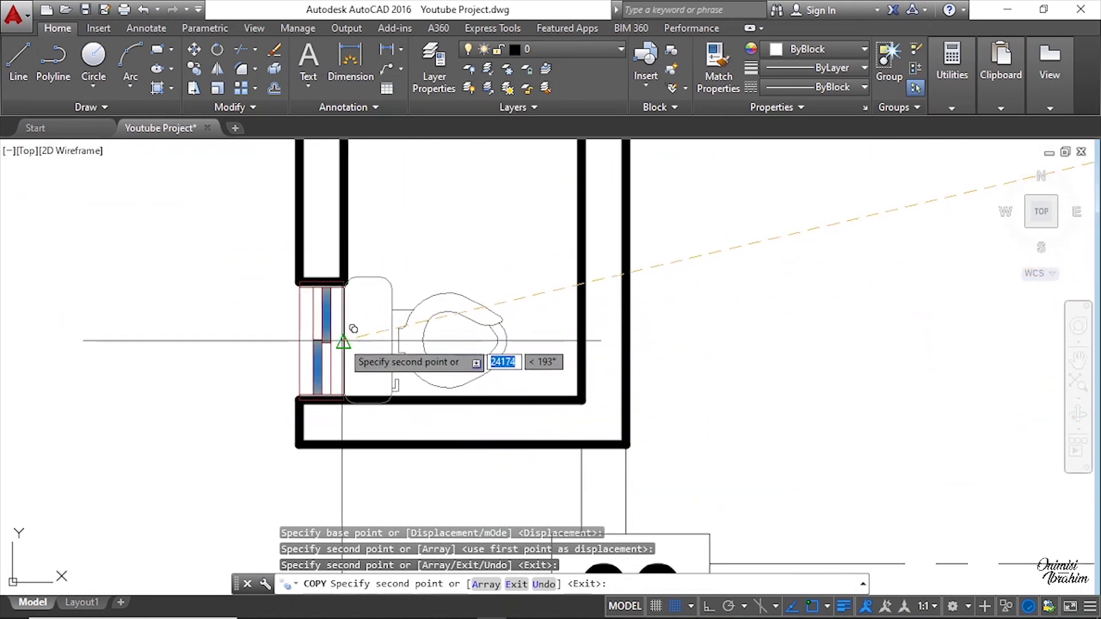
Step: Place another toilet copy against the window wall of the second toilet room and end the Copy command
left_click(344, 335)
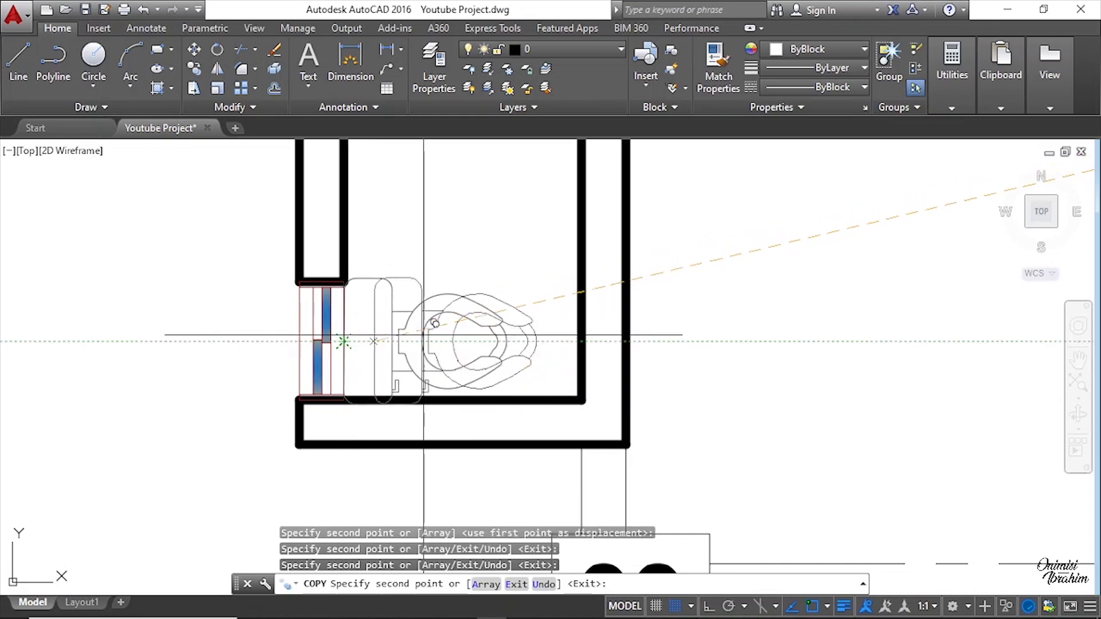
key("Escape")
scroll(348, 385, "up", 4)
scroll(467, 362, "down", 5)
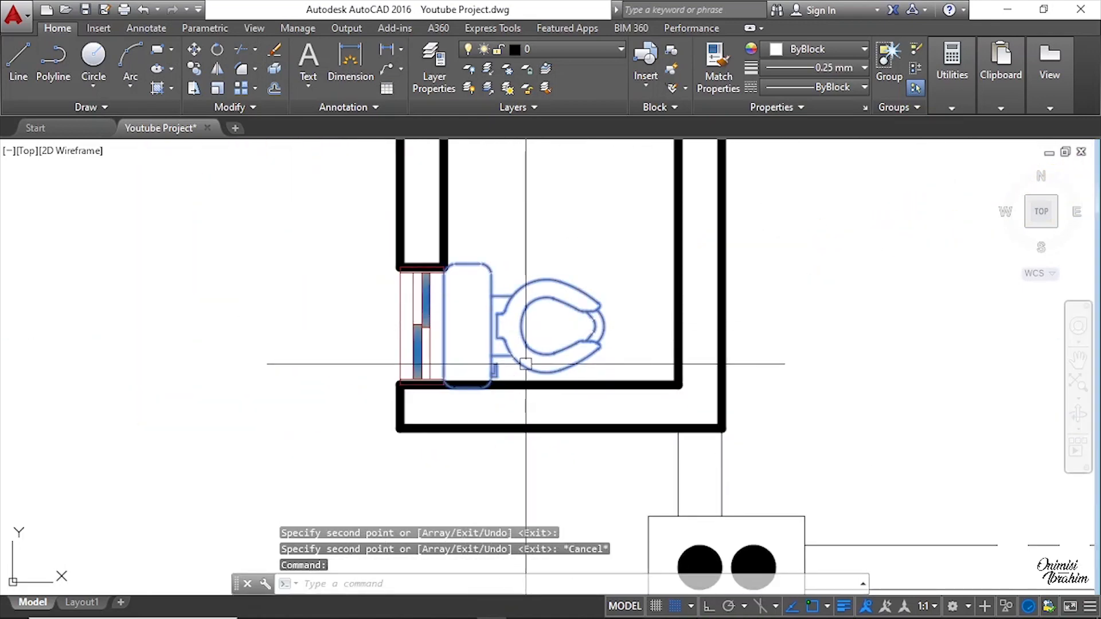
type("m")
key("Return")
scroll(500, 411, "up", 6)
left_click(540, 424)
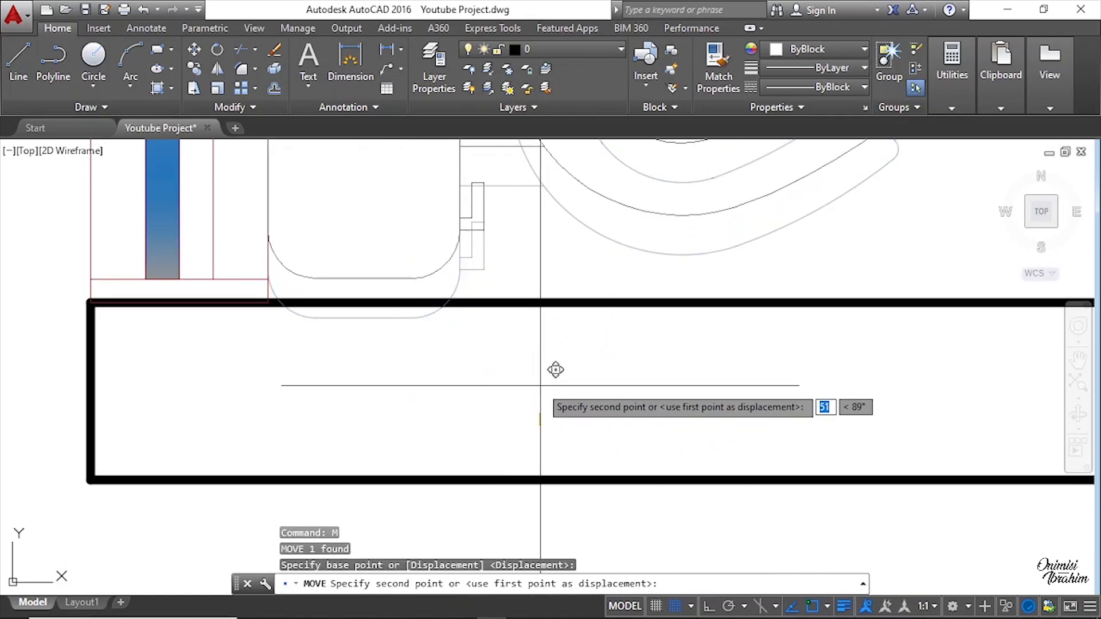
key("Escape")
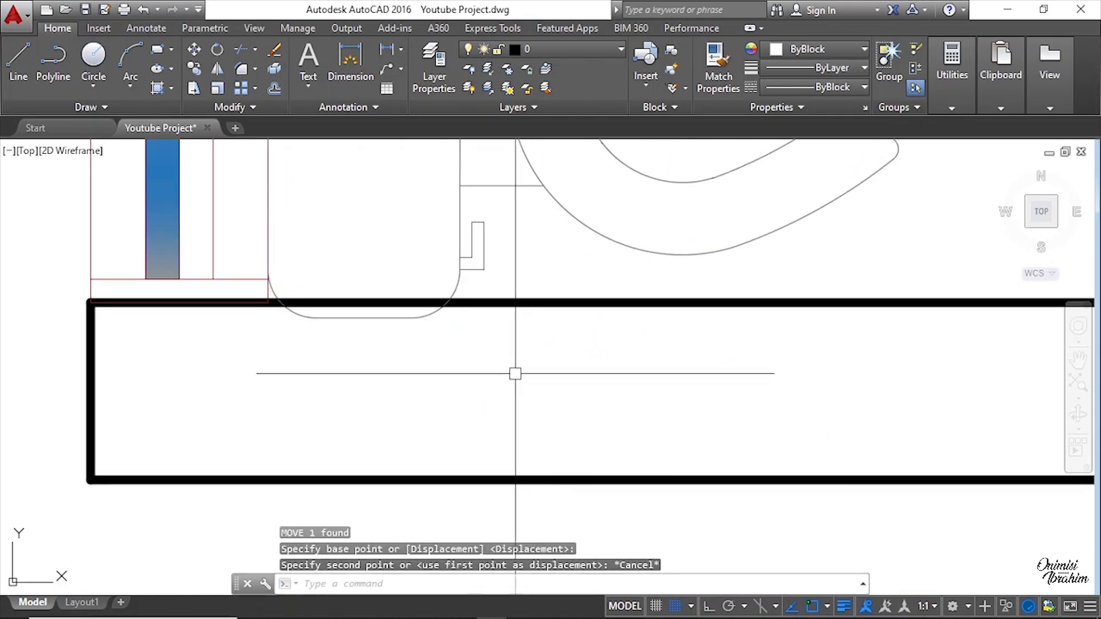
left_click(467, 254)
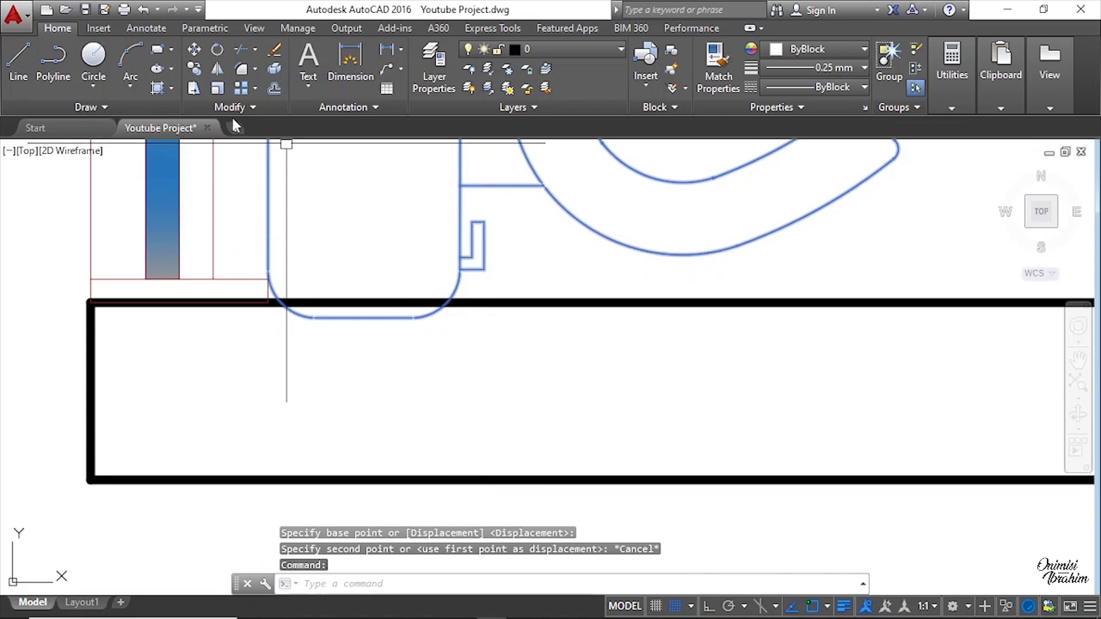
left_click(194, 50)
left_click(510, 375)
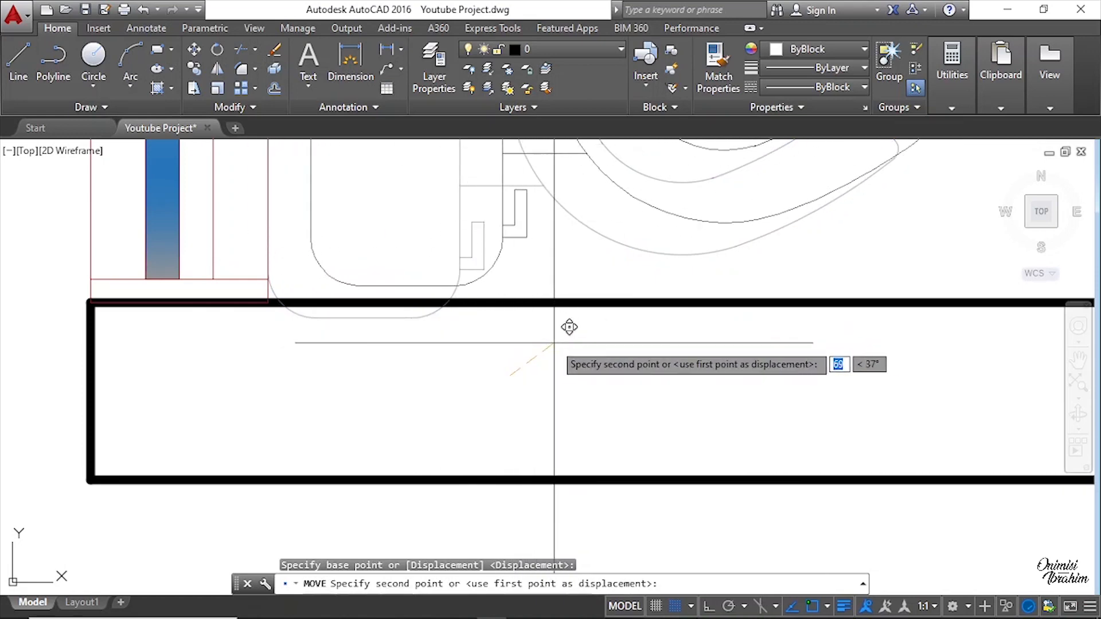
left_click(709, 607)
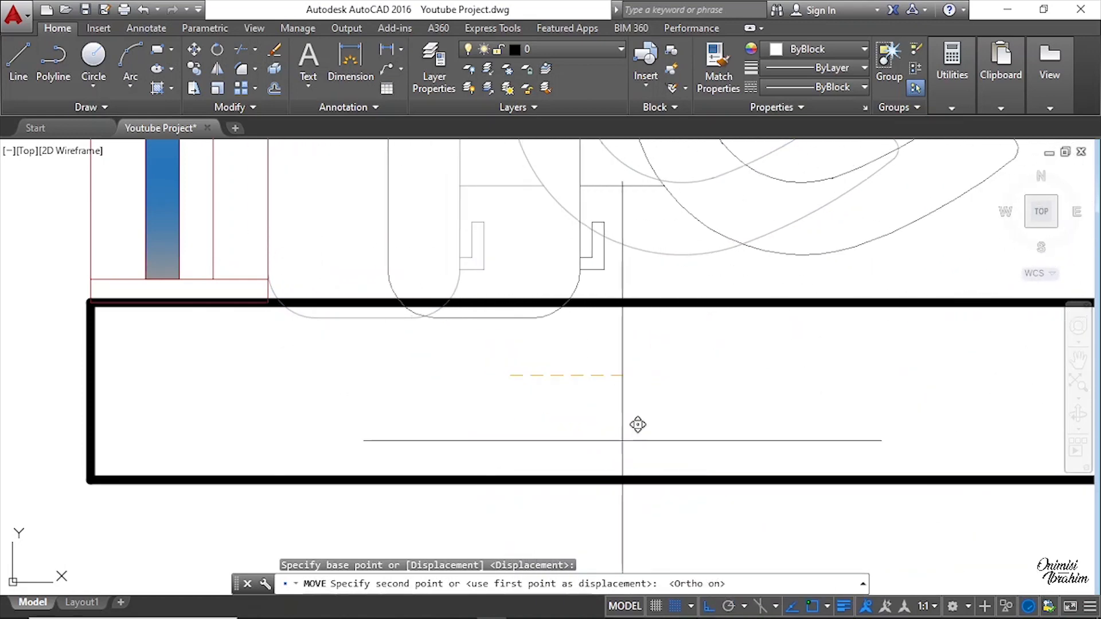
key("Escape")
Step: Copy the kitchen counter with its stove and sink from the layout into the upper-right kitchen of the new plan
scroll(491, 373, "down", 5)
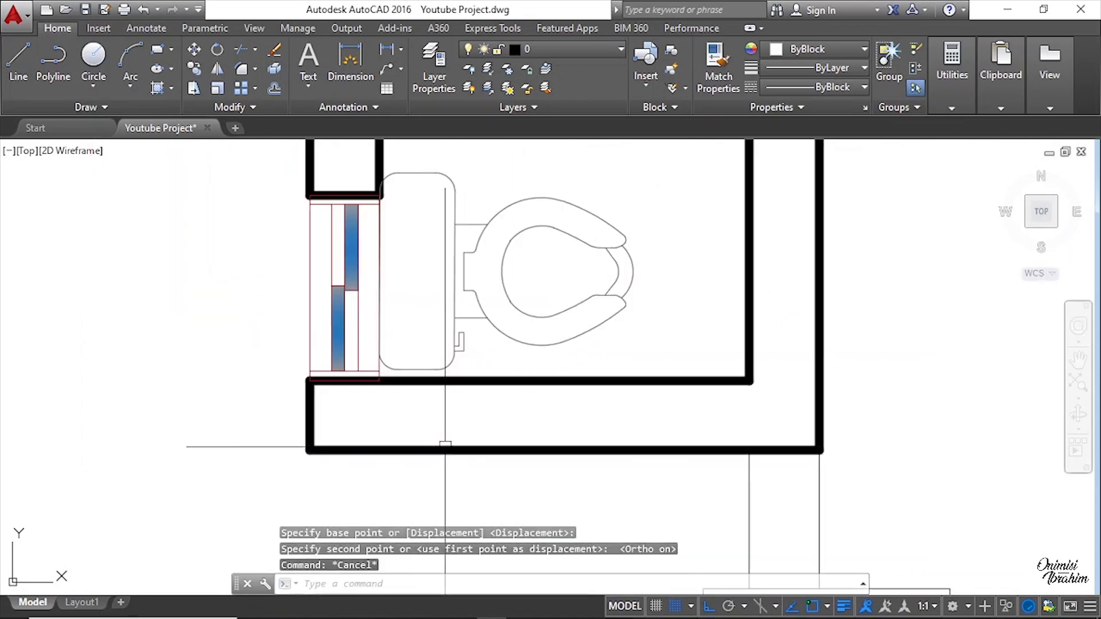
scroll(745, 316, "down", 6)
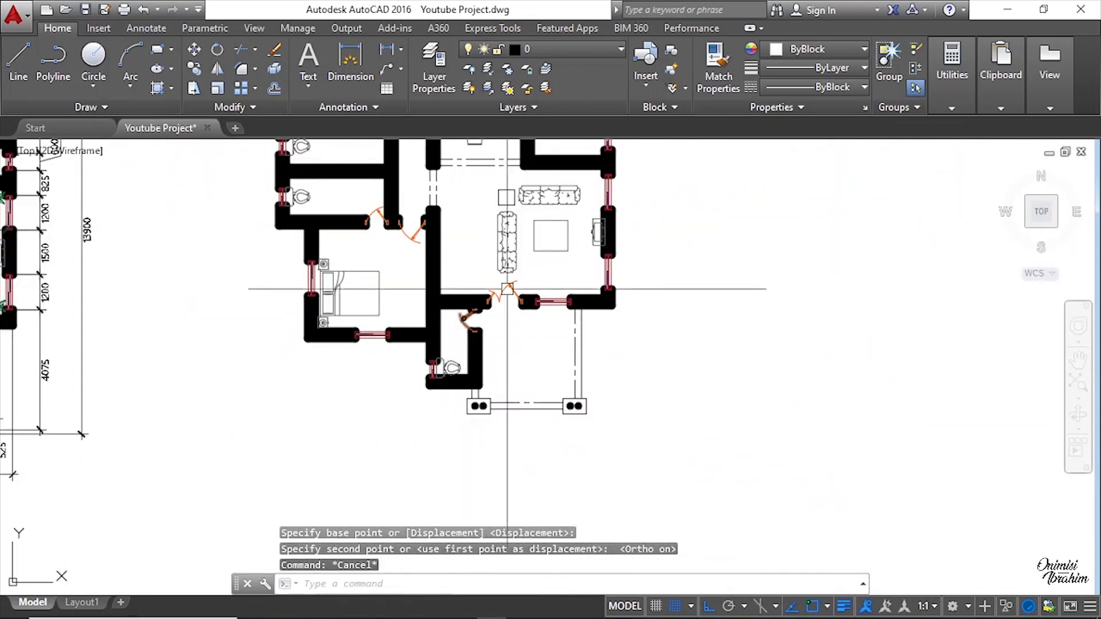
scroll(550, 272, "up", 2)
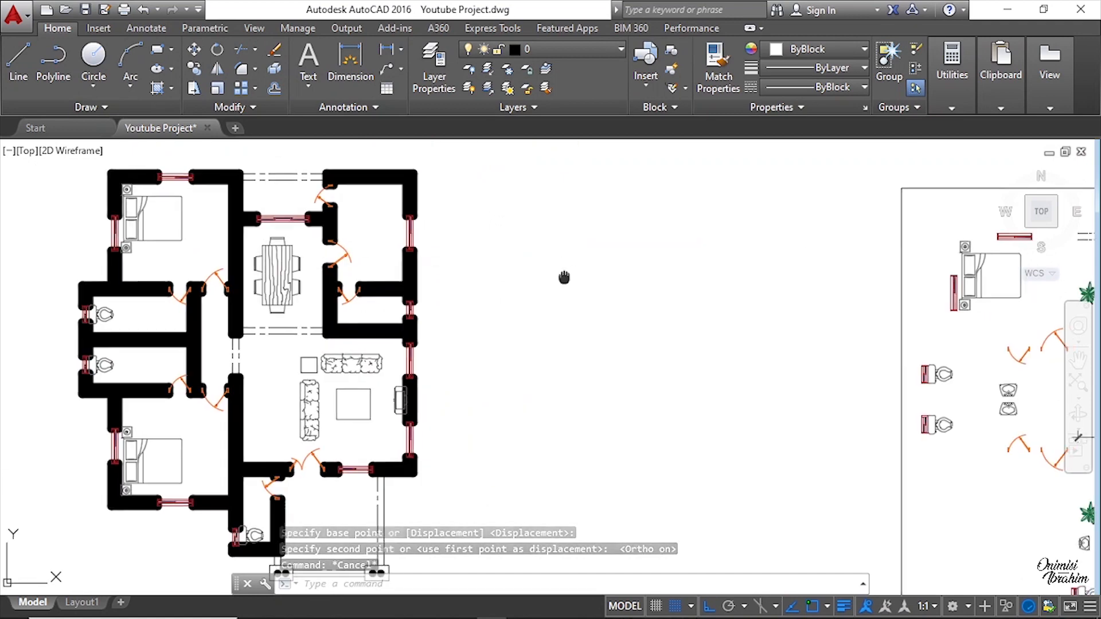
middle_click_drag(562, 277, 338, 282)
scroll(920, 298, "up", 2)
middle_click_drag(965, 319, 592, 321)
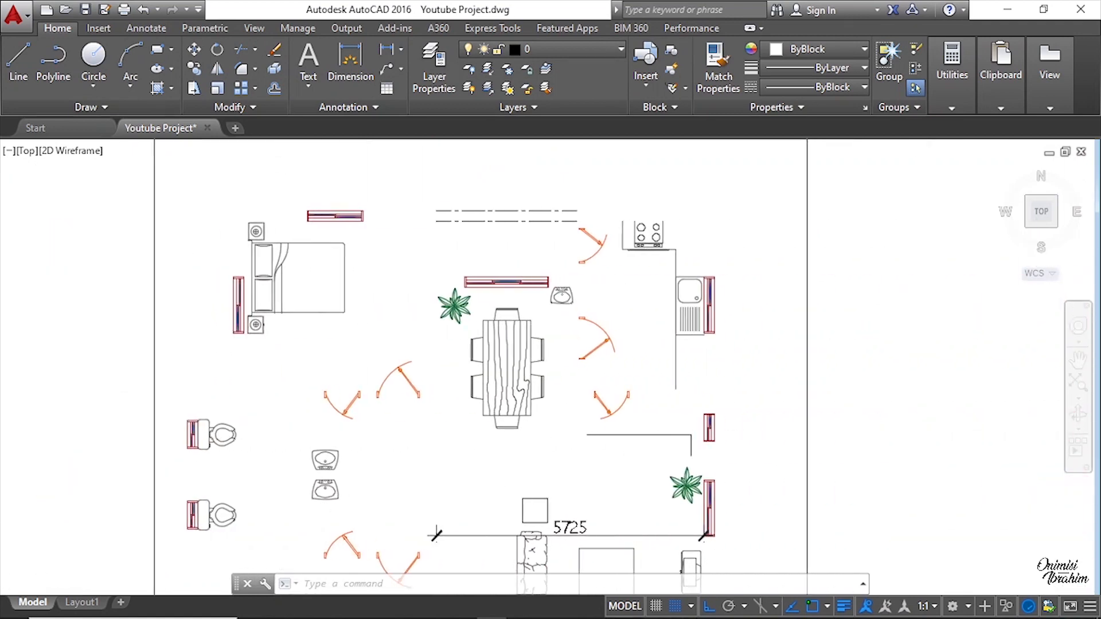
scroll(710, 306, "up", 4)
left_click(668, 393)
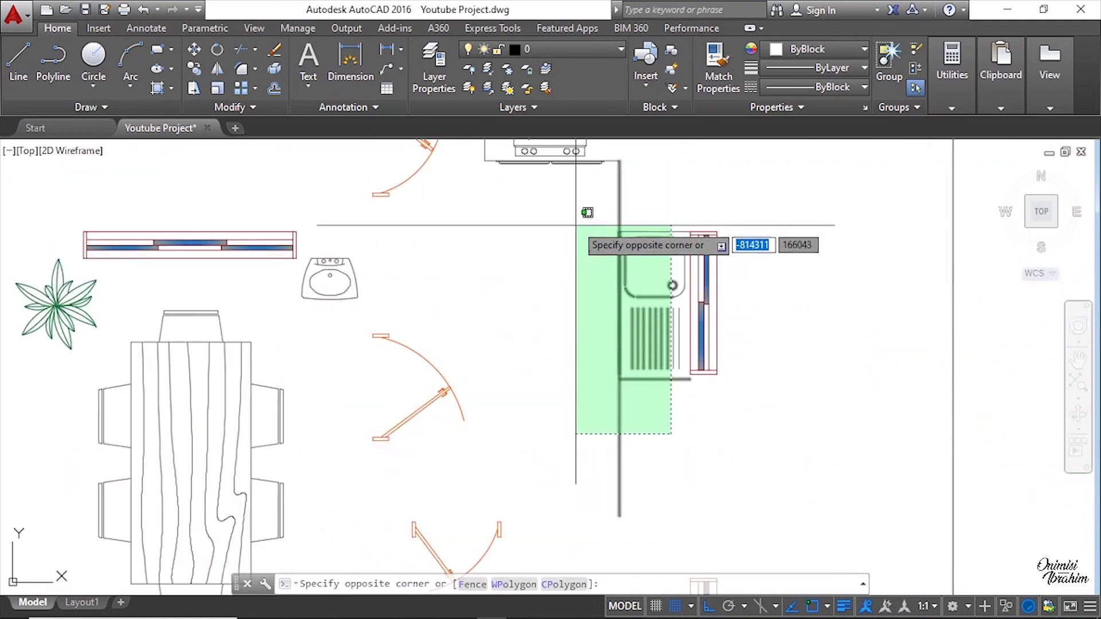
left_click(582, 232)
scroll(703, 401, "up", 2)
scroll(701, 403, "up", 2)
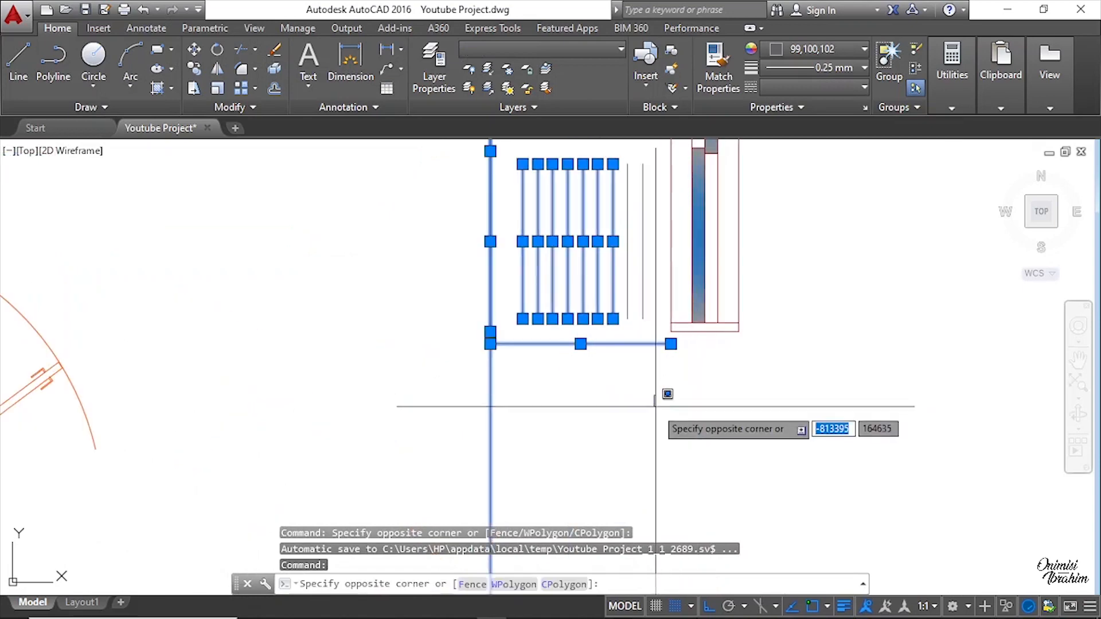
scroll(655, 407, "down", 4)
left_click(538, 223)
scroll(653, 365, "down", 2)
scroll(548, 214, "up", 2)
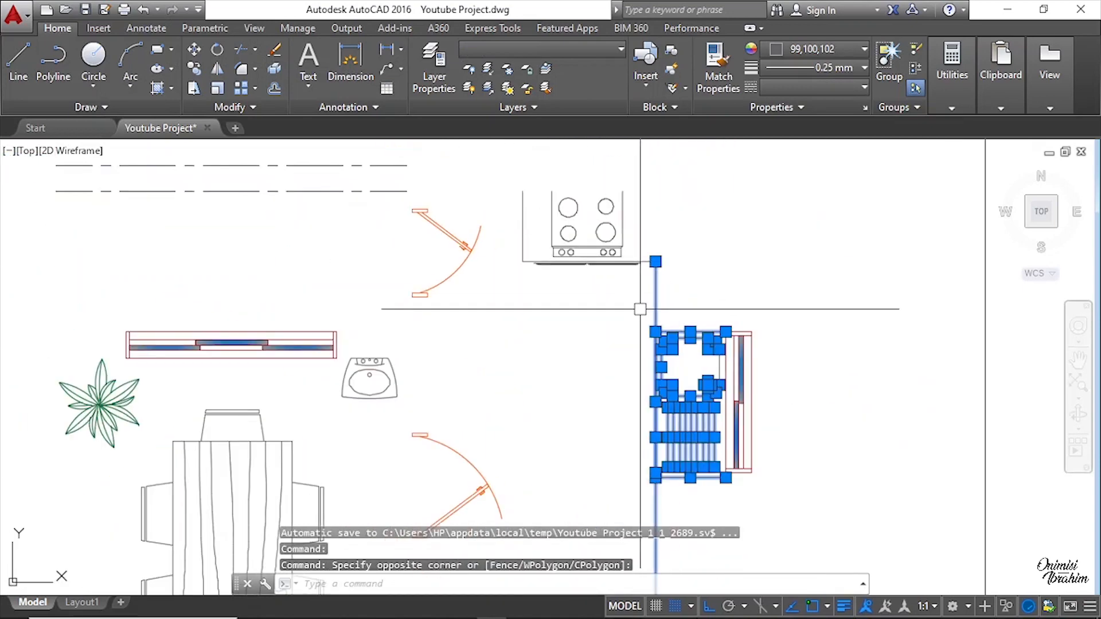
left_click(654, 238)
left_click(510, 178)
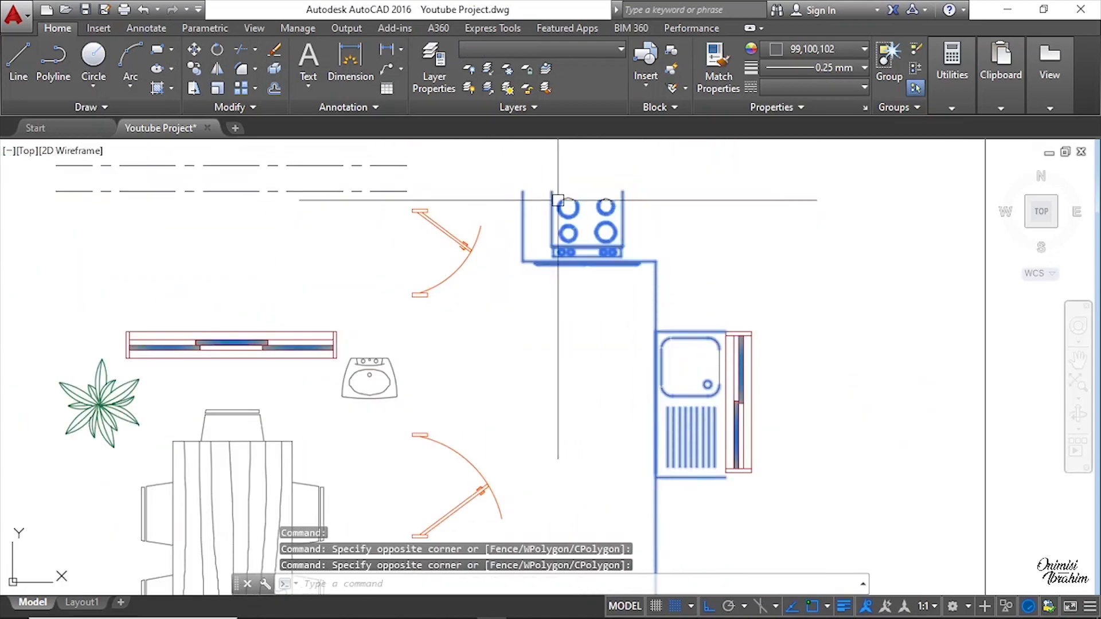
scroll(647, 232, "down", 2)
scroll(659, 367, "up", 5)
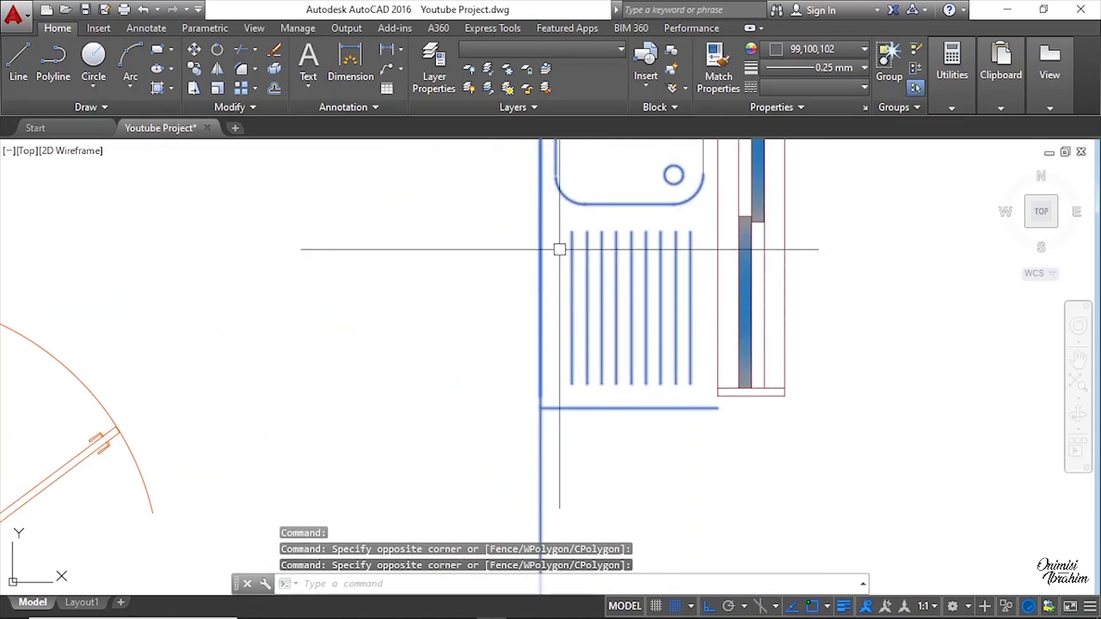
right_click(560, 249)
left_click(620, 391)
left_click(619, 291)
scroll(835, 333, "down", 9)
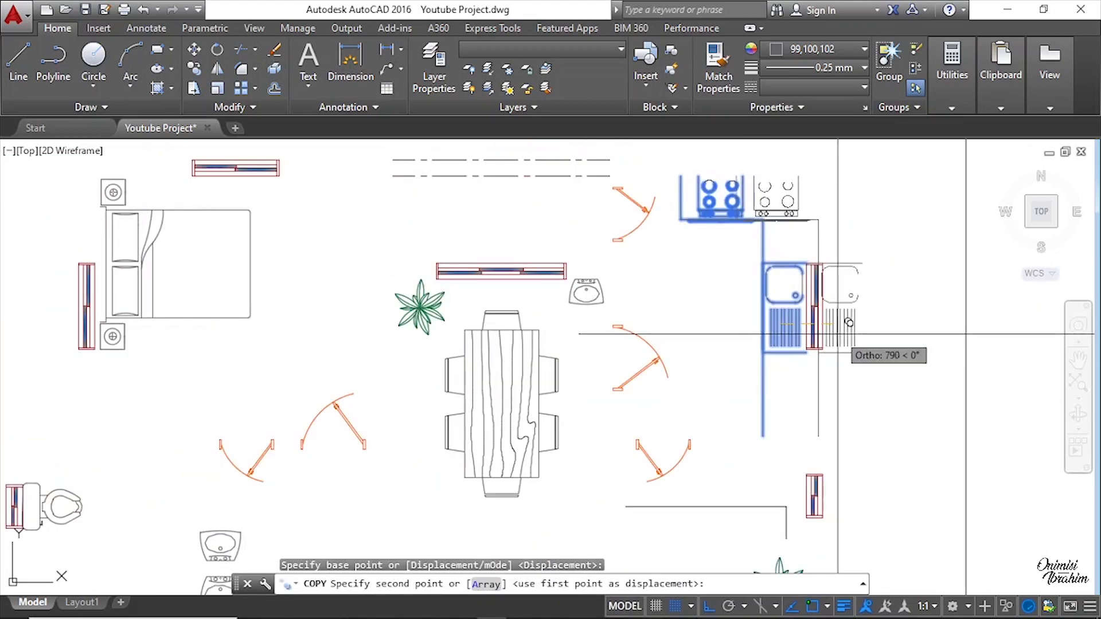
middle_click_drag(343, 327, 627, 320)
scroll(524, 287, "up", 3)
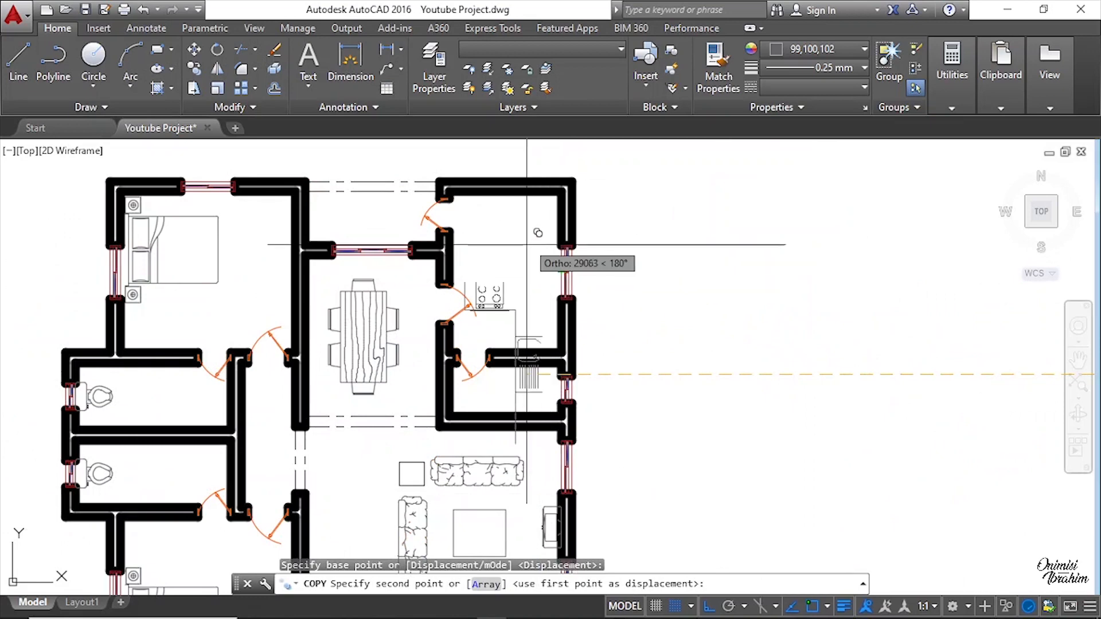
left_click(709, 606)
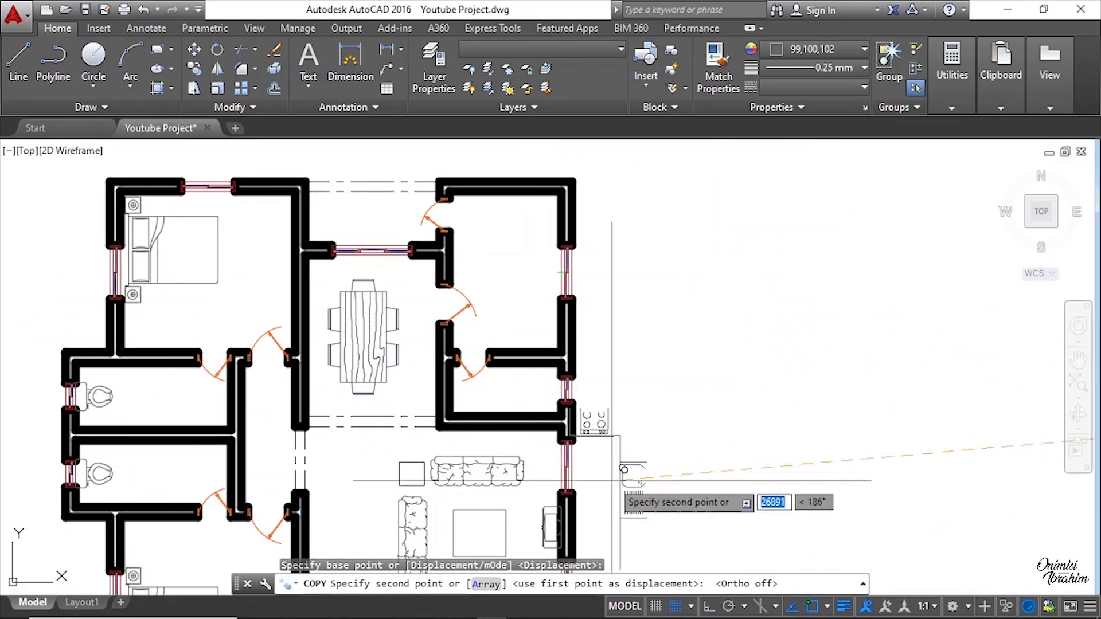
scroll(533, 293, "up", 4)
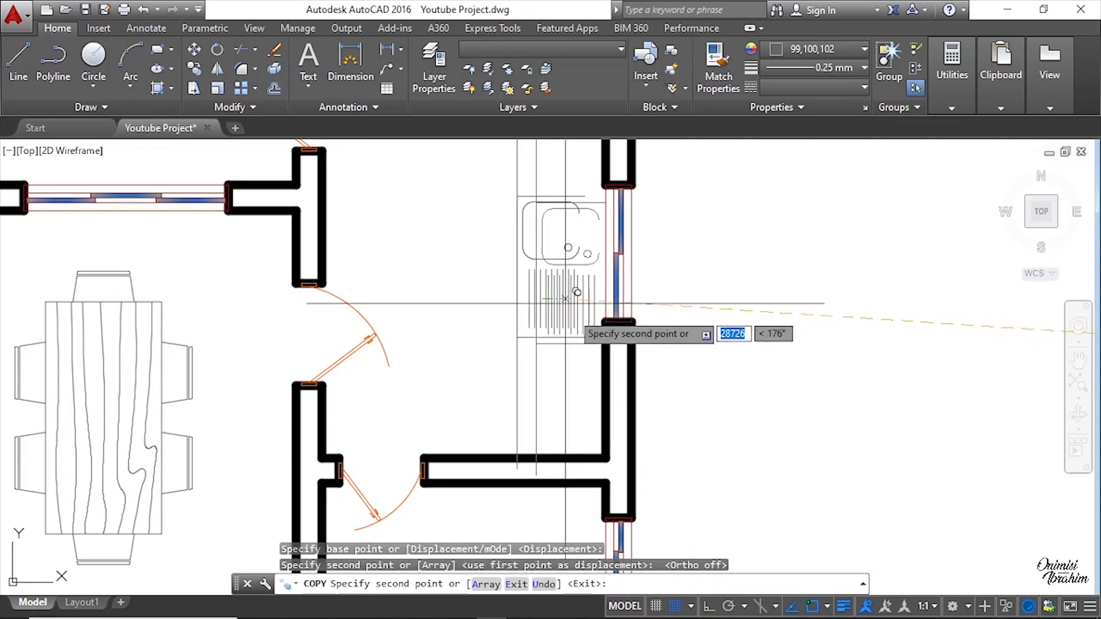
left_click(575, 352)
key("Escape")
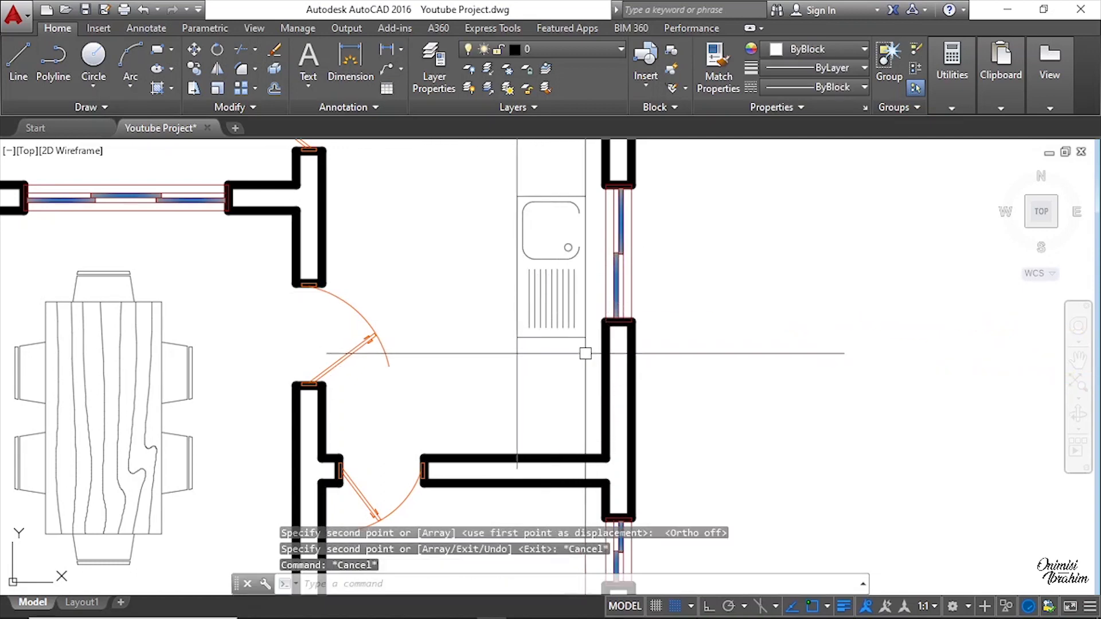
left_click(579, 366)
scroll(530, 267, "down", 2)
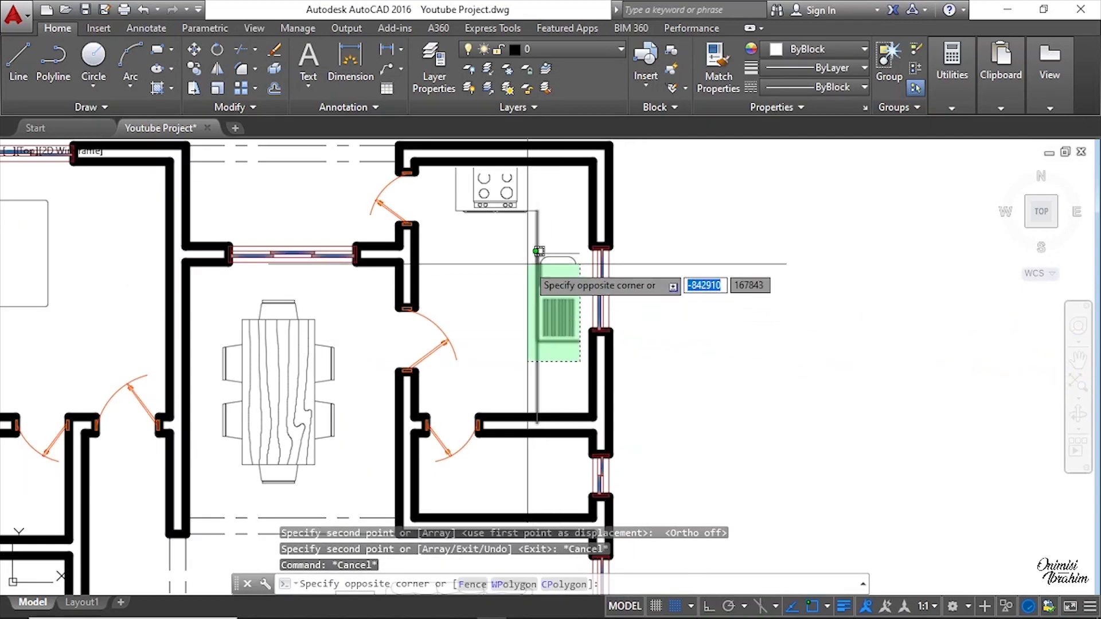
left_click(460, 163)
scroll(467, 170, "up", 5)
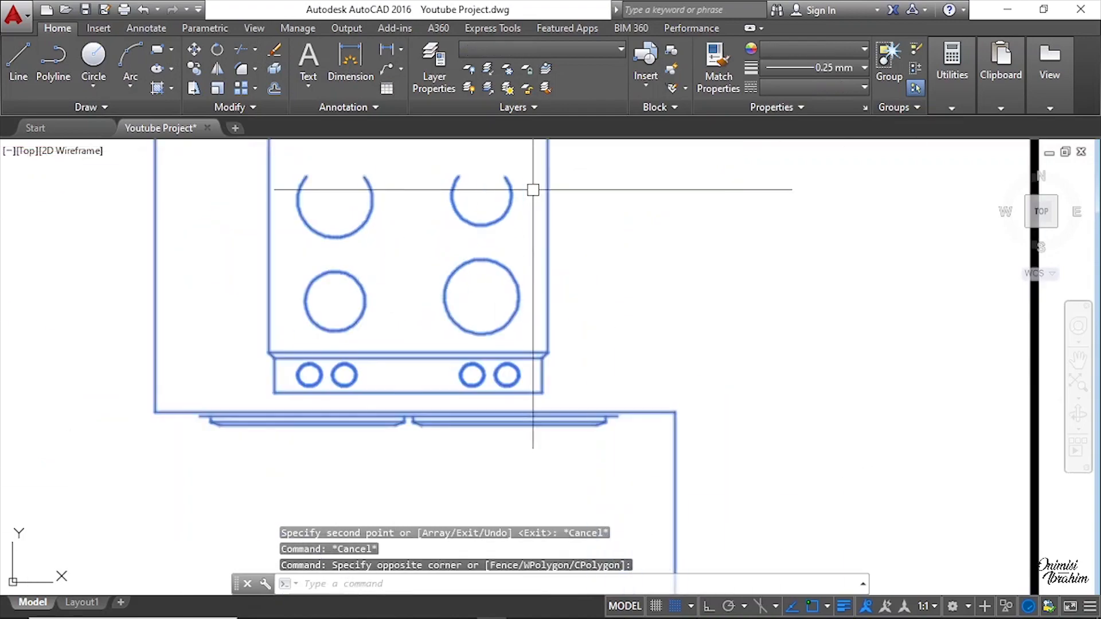
scroll(490, 182, "down", 6)
scroll(675, 230, "up", 7)
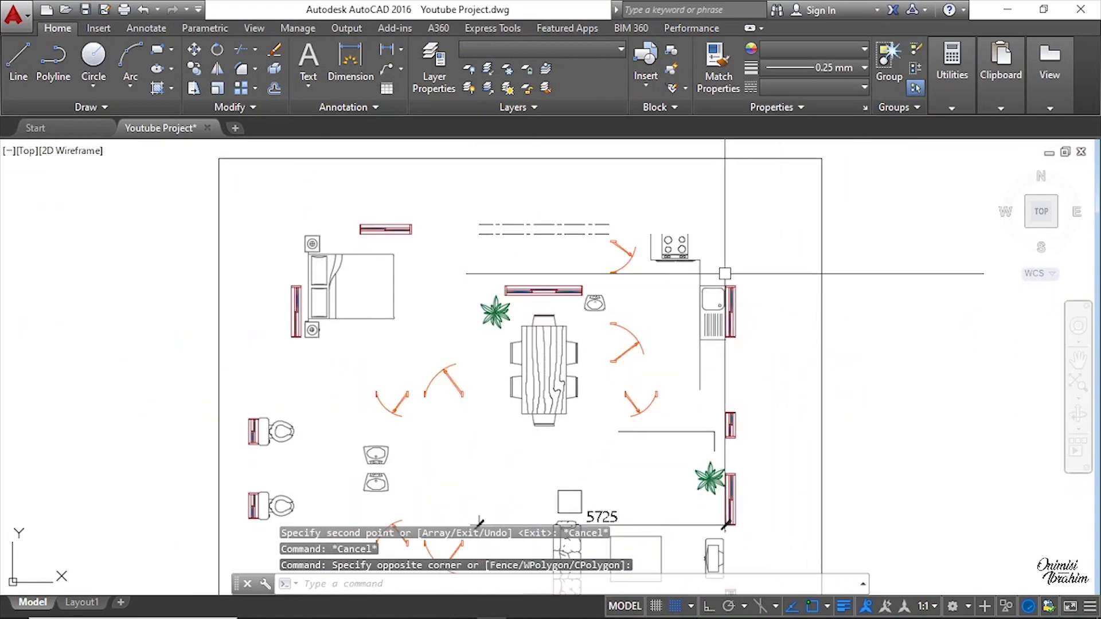
scroll(703, 221, "down", 6)
key("Escape")
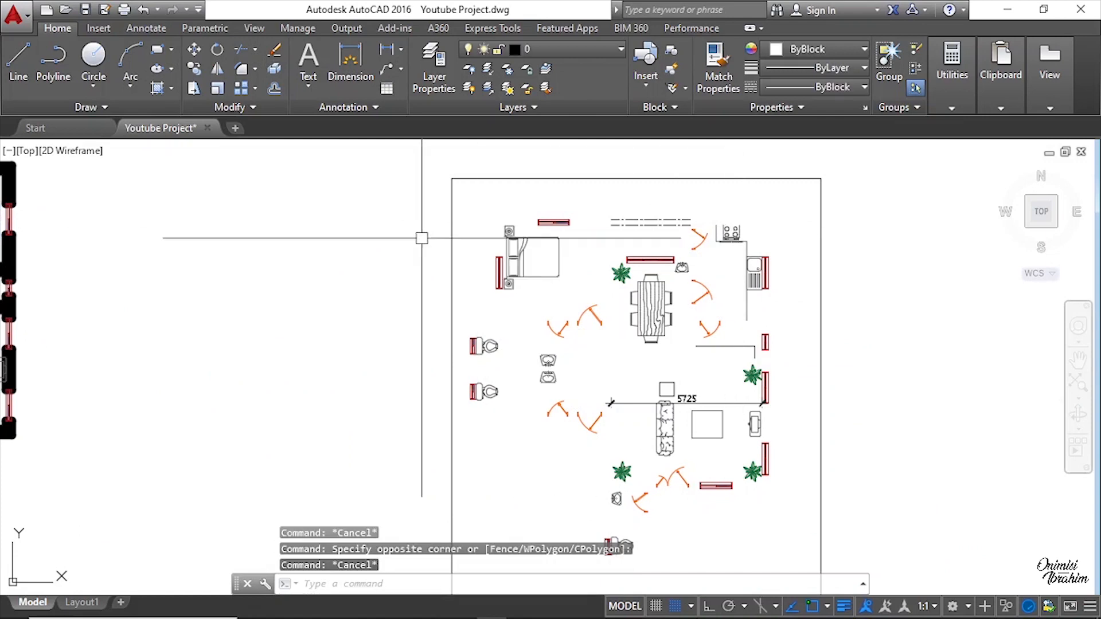
scroll(423, 234, "down", 4)
scroll(423, 233, "up", 8)
key("Escape")
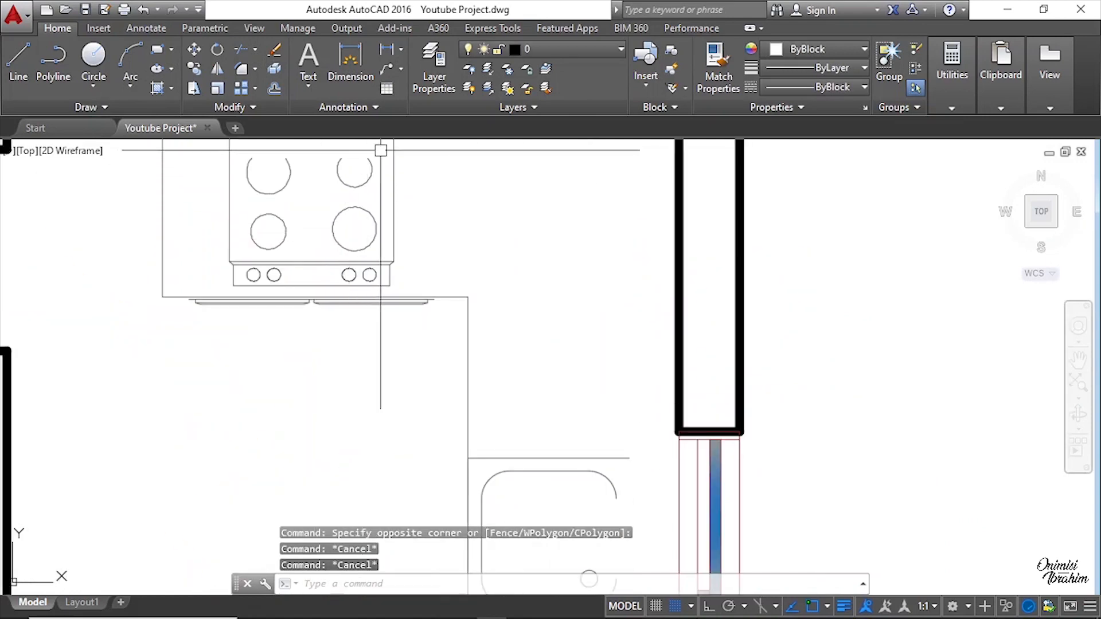
Step: Erase the copied kitchen counter, stove and sink from the kitchen of the new plan
scroll(289, 154, "down", 4)
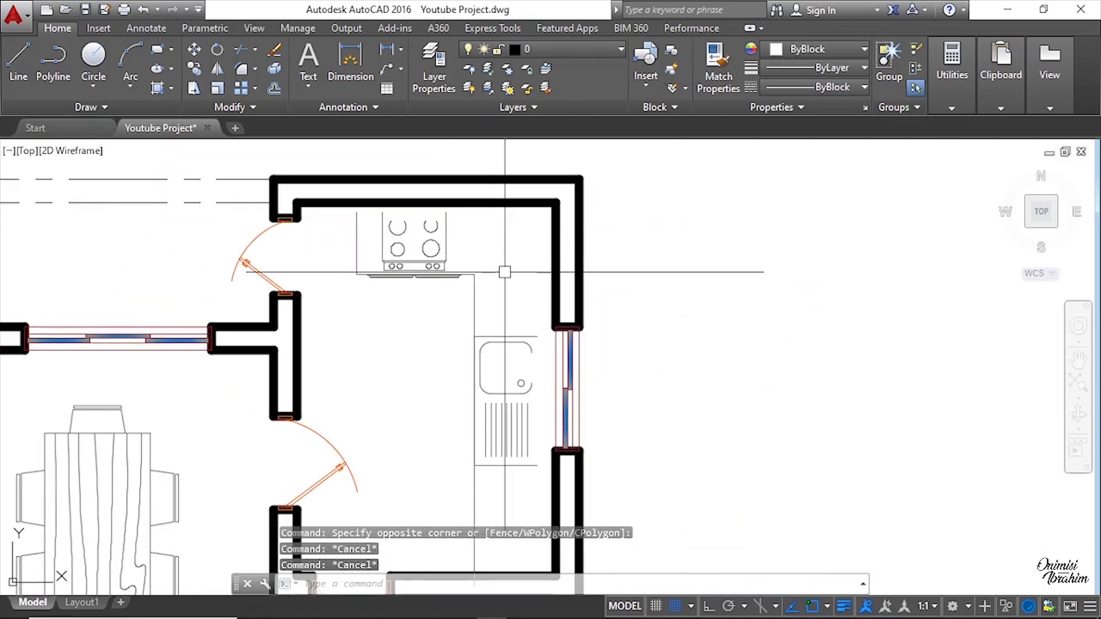
scroll(505, 271, "down", 2)
left_click(525, 417)
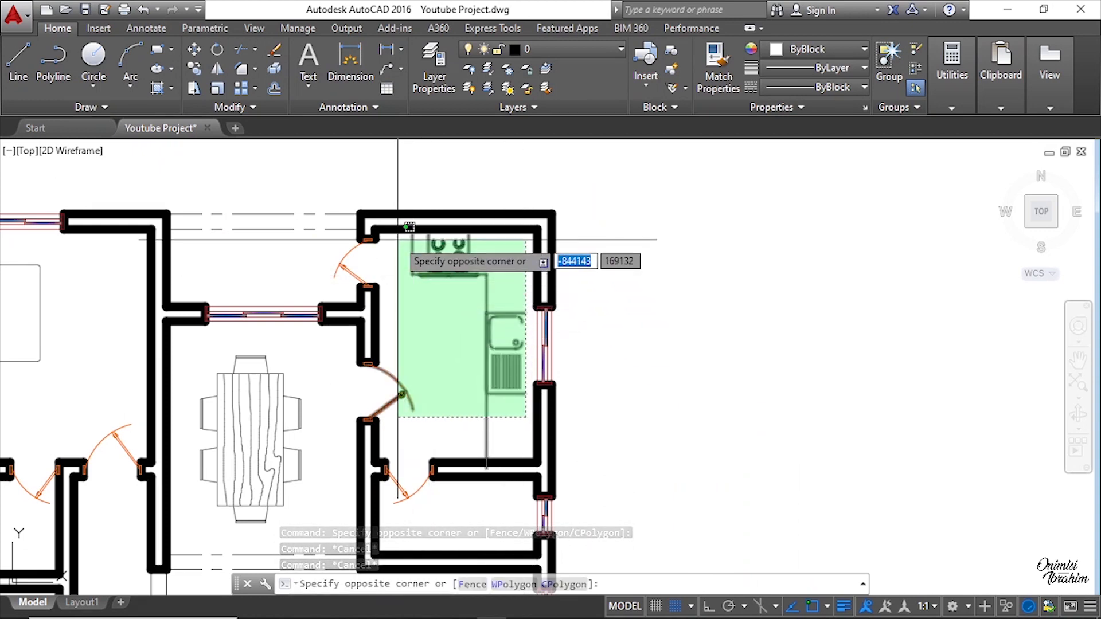
left_click(433, 228)
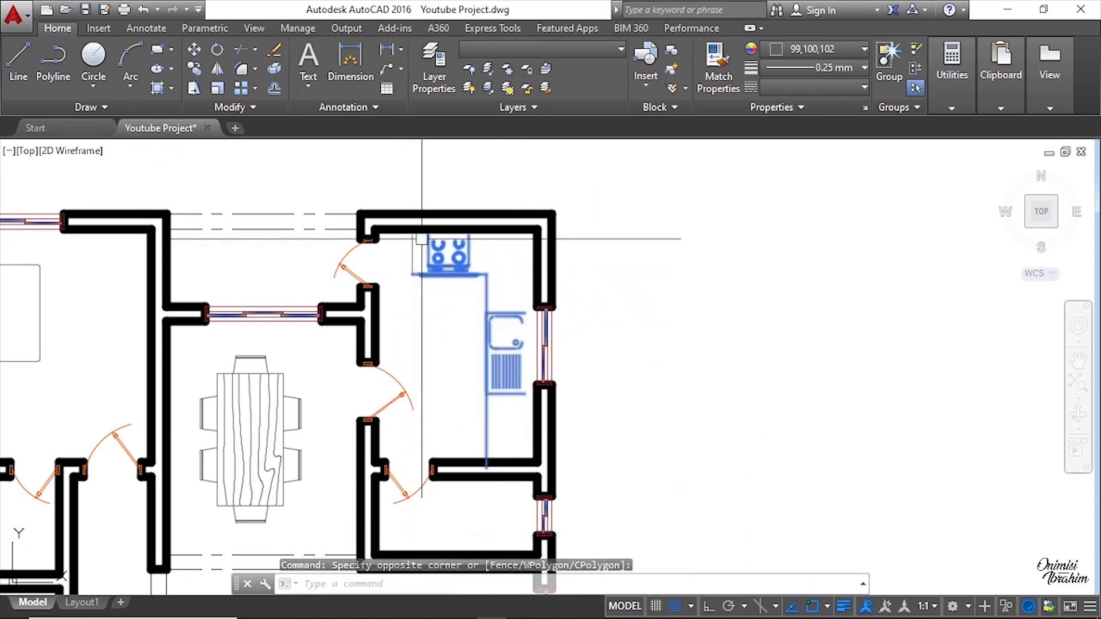
scroll(427, 235, "up", 3)
left_click(541, 380)
left_click(387, 242)
type("e")
key("Return")
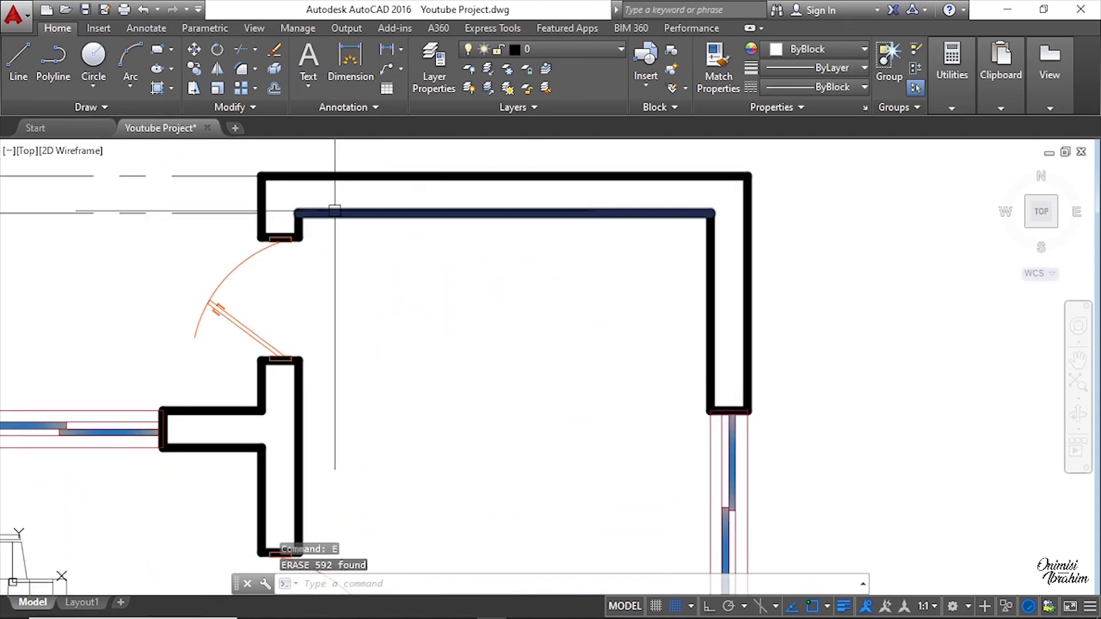
Step: Copy the kitchen counter with its stove and sink from the layout into the upper-right kitchen again, along its top and window walls
scroll(344, 240, "down", 8)
scroll(646, 303, "up", 8)
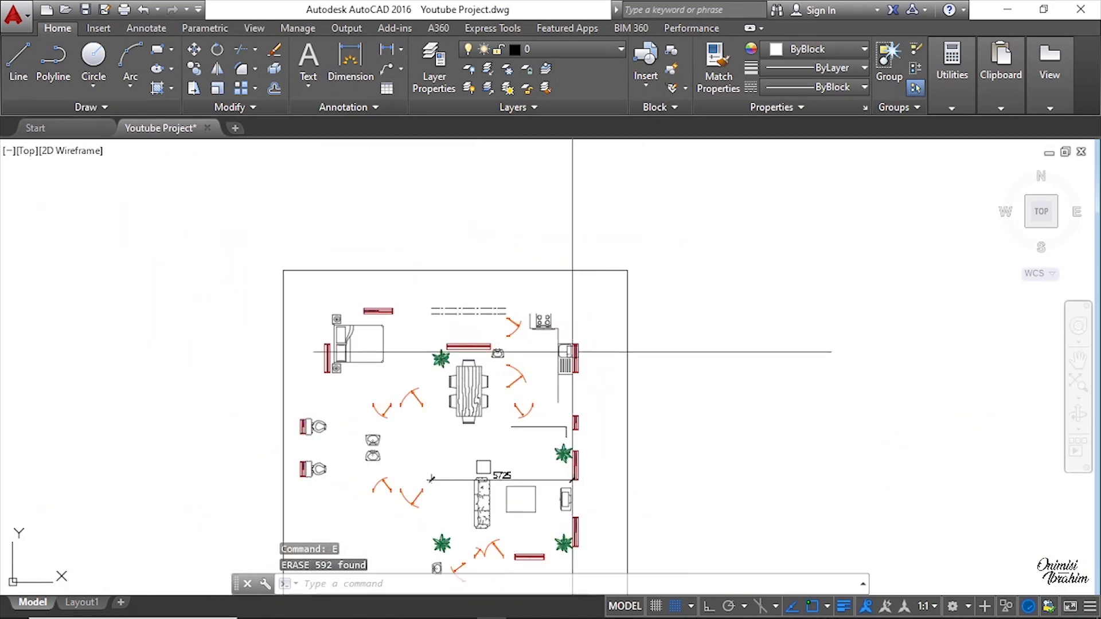
left_click(589, 397)
middle_click_drag(444, 179, 453, 262)
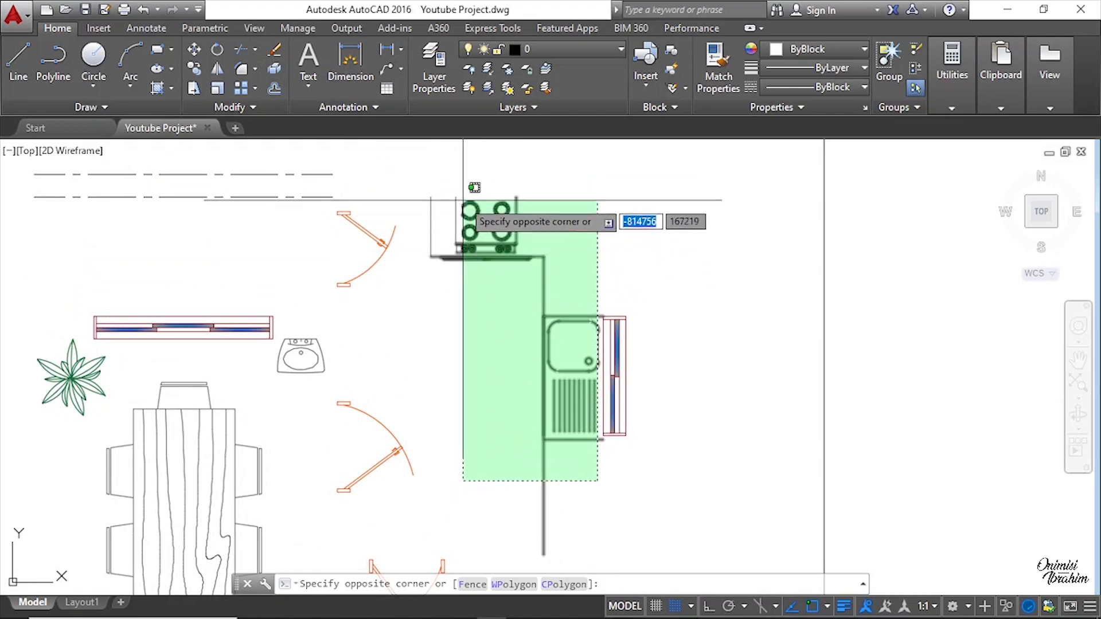
left_click(452, 190)
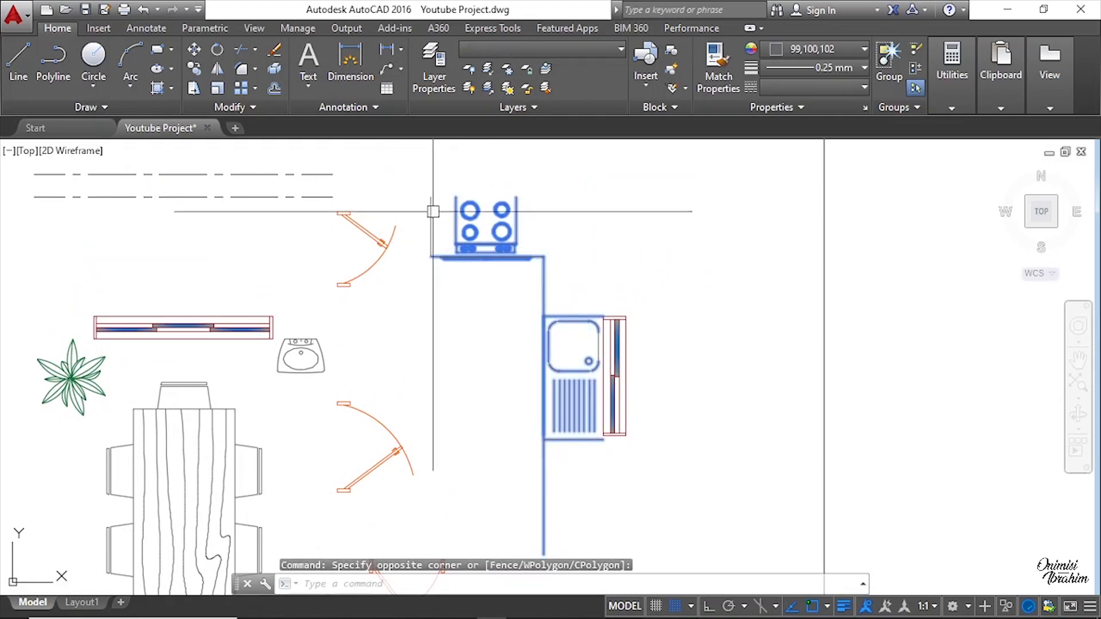
scroll(433, 212, "up", 4)
left_click(603, 439)
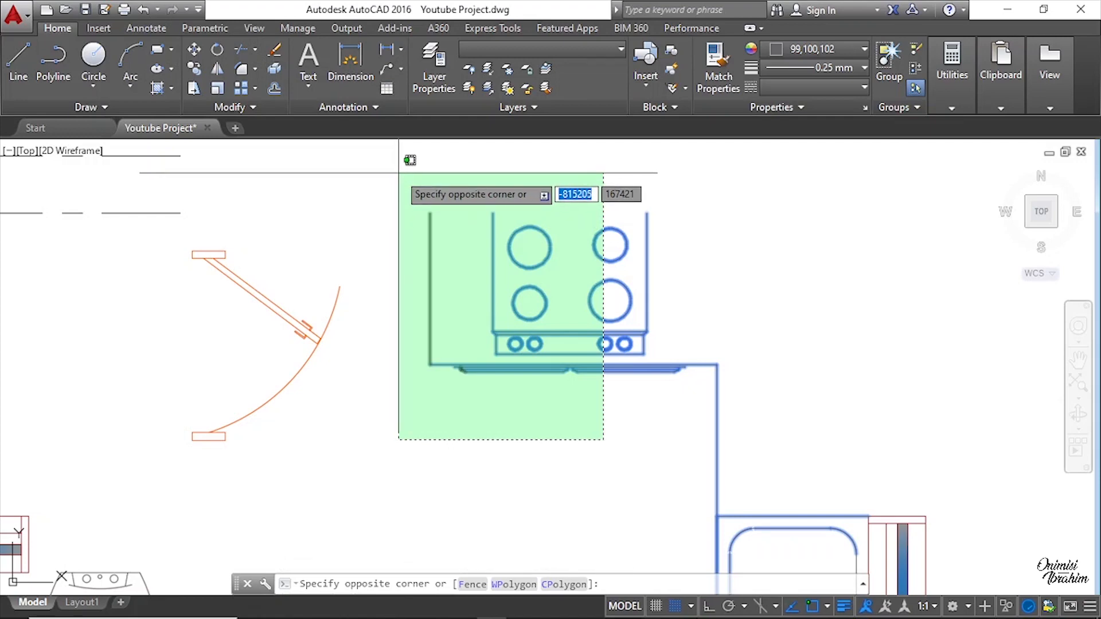
left_click(399, 172)
left_click(411, 182)
scroll(456, 230, "down", 4)
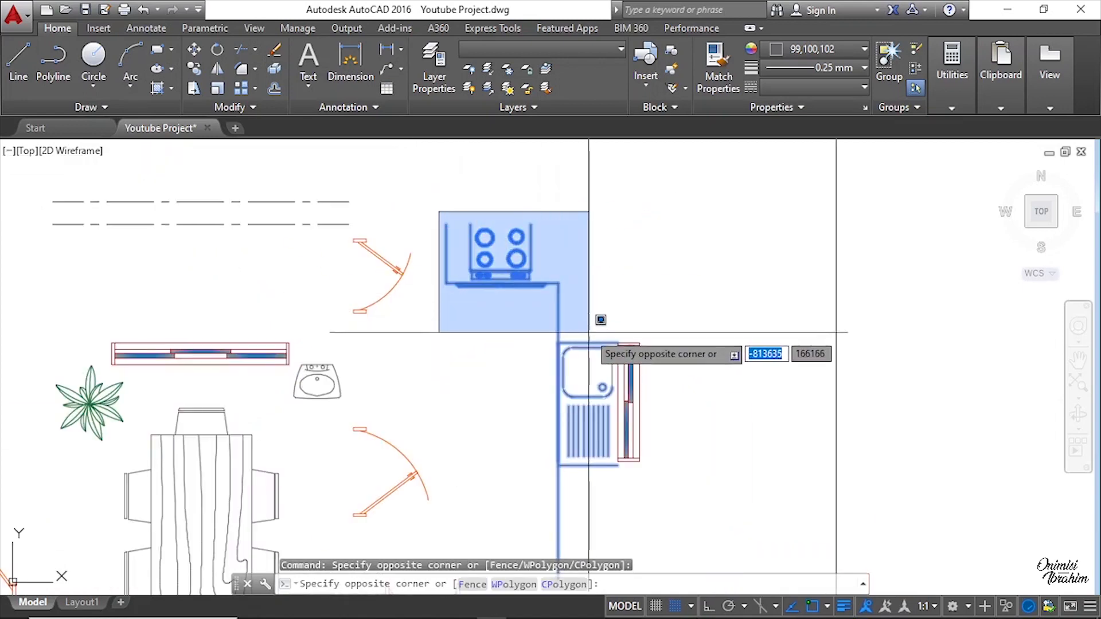
left_click(573, 306)
scroll(573, 304, "up", 5)
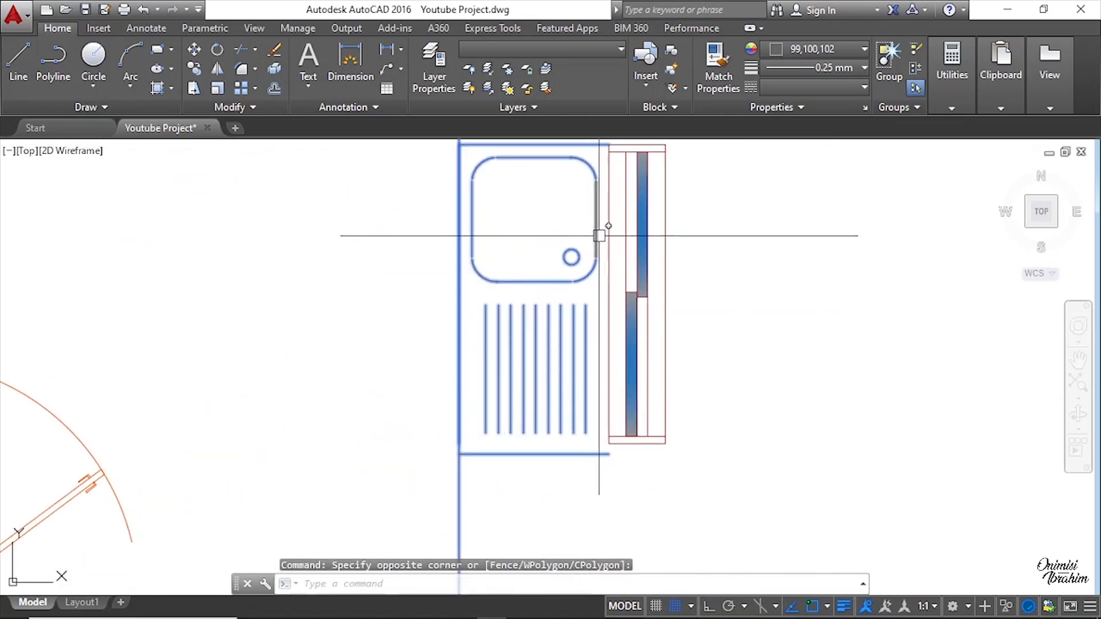
scroll(569, 229, "down", 3)
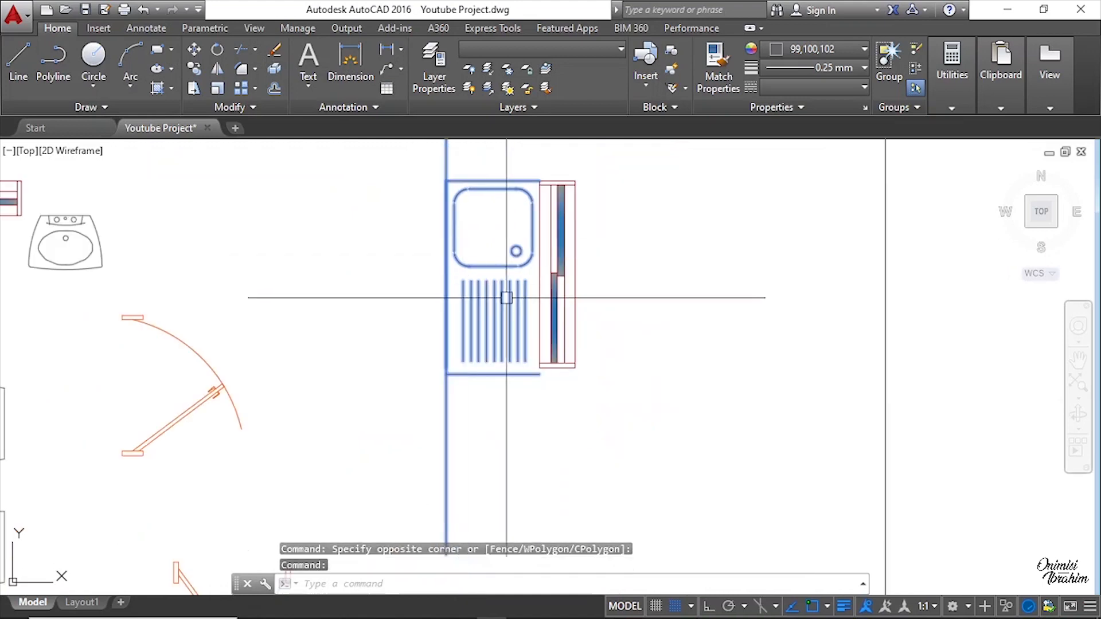
scroll(544, 271, "up", 8)
scroll(544, 272, "down", 5)
right_click(526, 212)
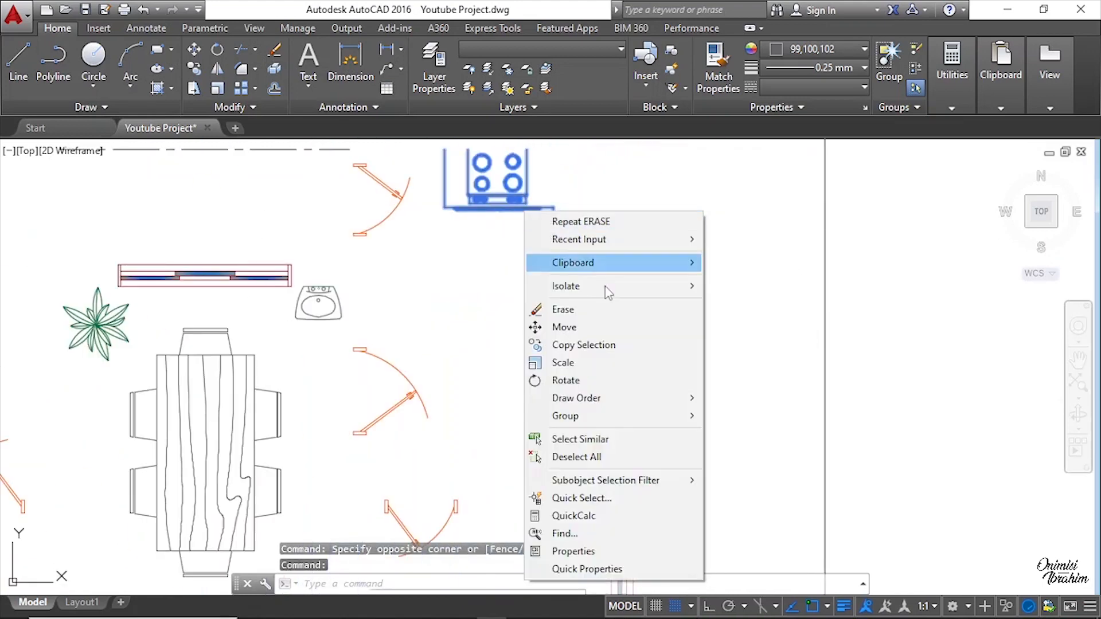
left_click(593, 348)
left_click(550, 266)
scroll(743, 278, "down", 10)
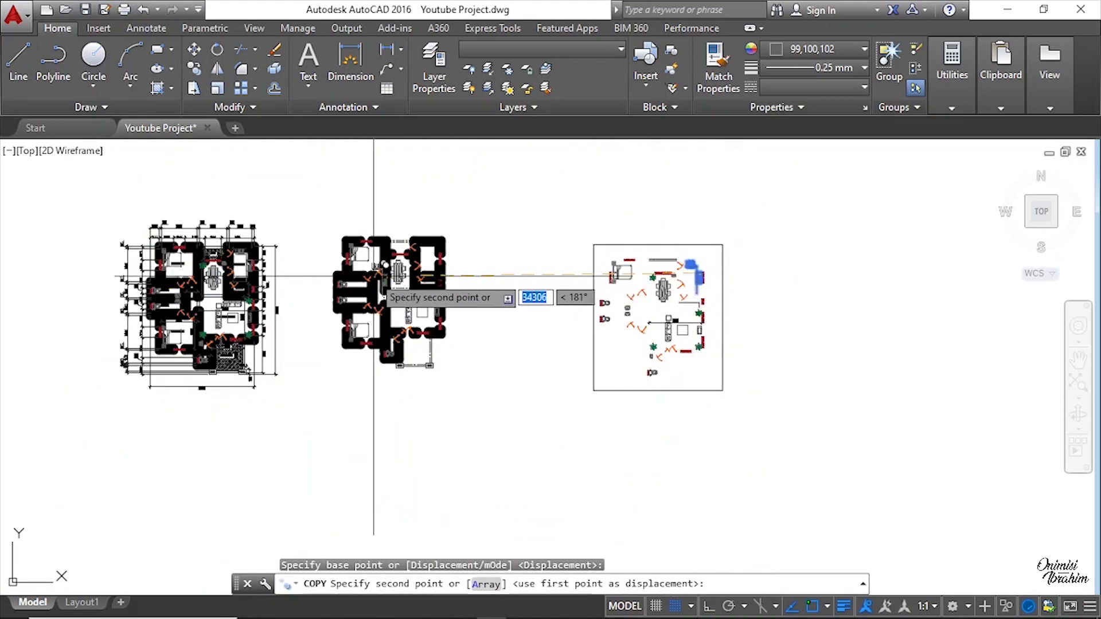
scroll(373, 272, "up", 2)
scroll(456, 242, "up", 8)
scroll(467, 315, "down", 1)
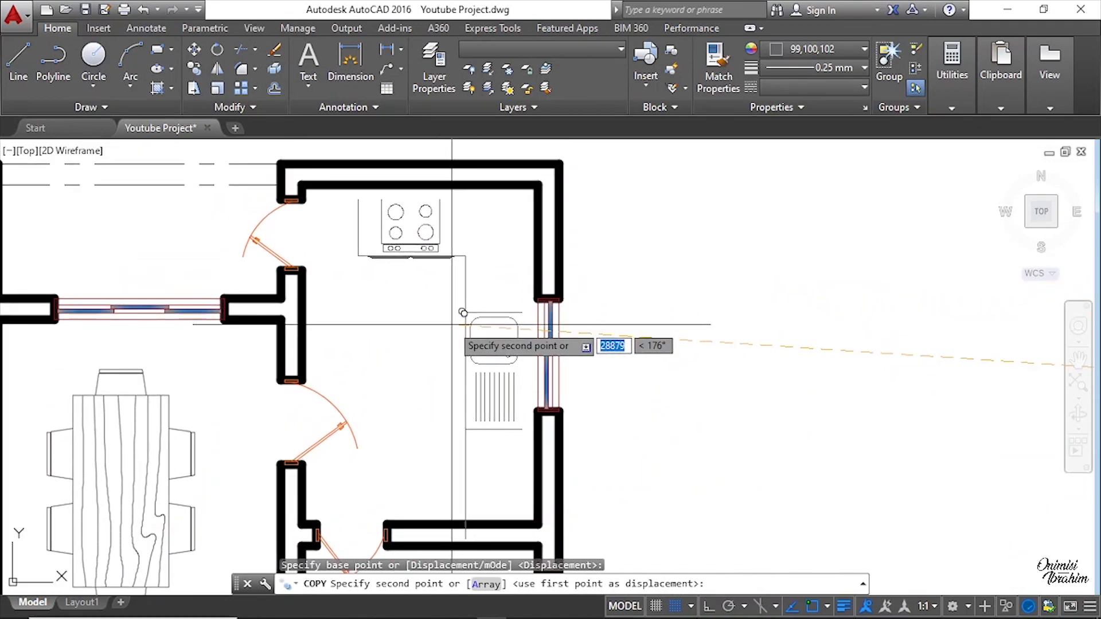
left_click(464, 313)
key("Escape")
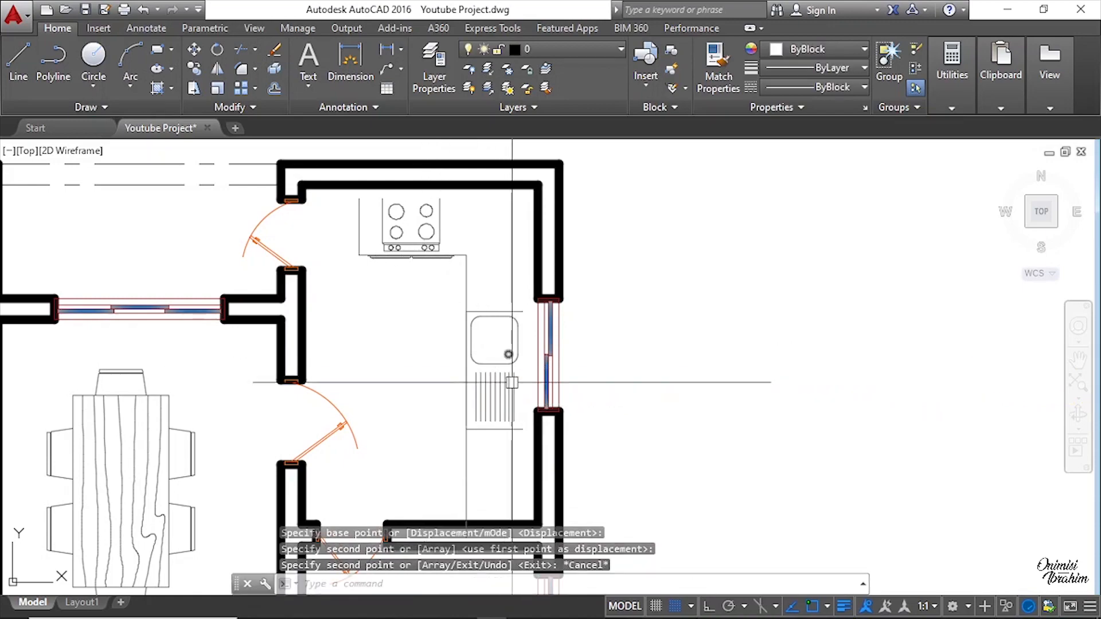
Step: Examine how the copied counter sits against the kitchen walls and the window
scroll(518, 455, "down", 10)
scroll(321, 379, "up", 12)
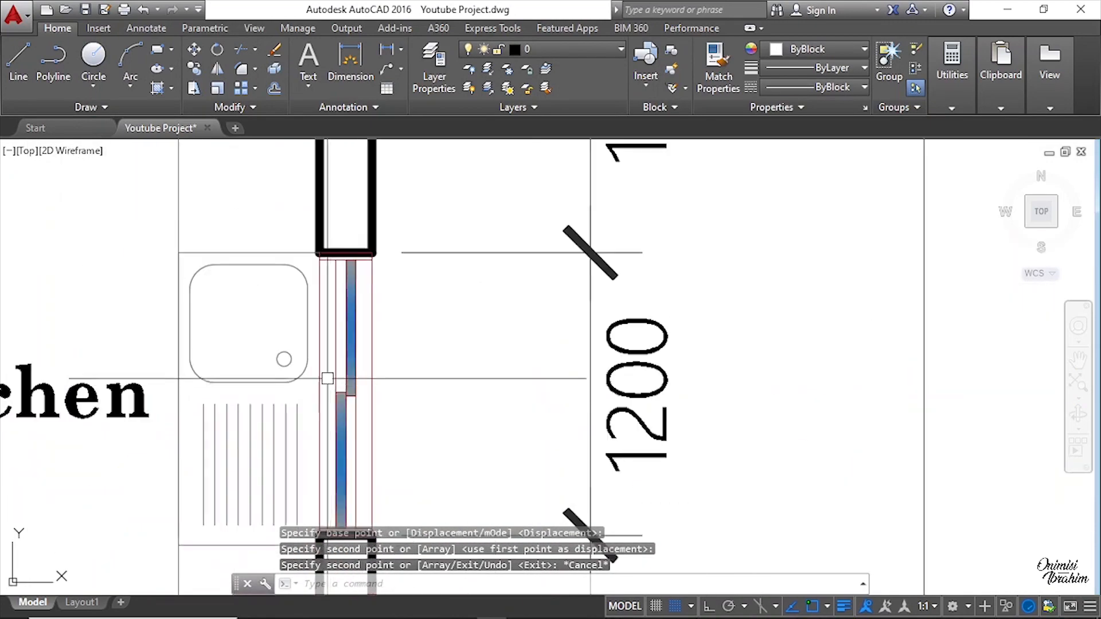
scroll(314, 254, "up", 10)
scroll(327, 245, "down", 4)
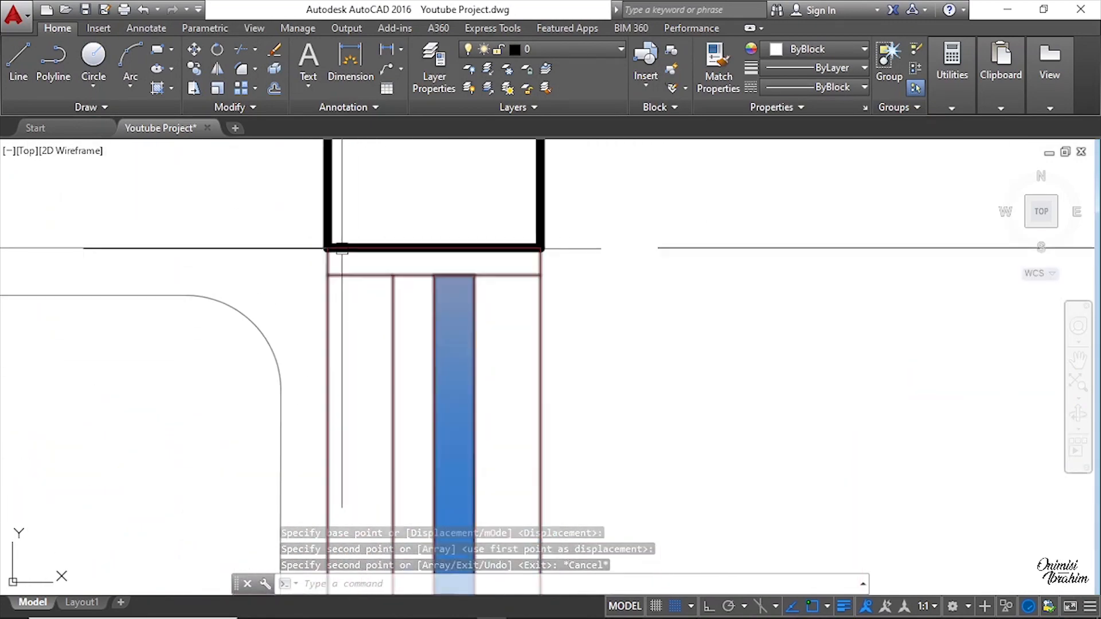
scroll(325, 245, "up", 2)
scroll(327, 248, "down", 2)
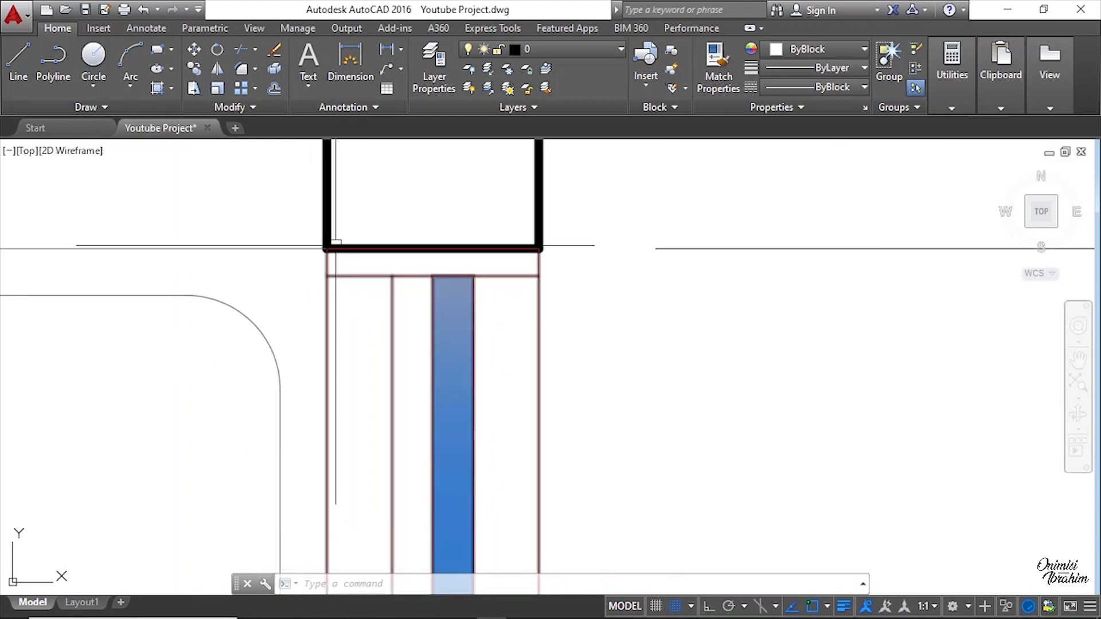
scroll(329, 248, "down", 10)
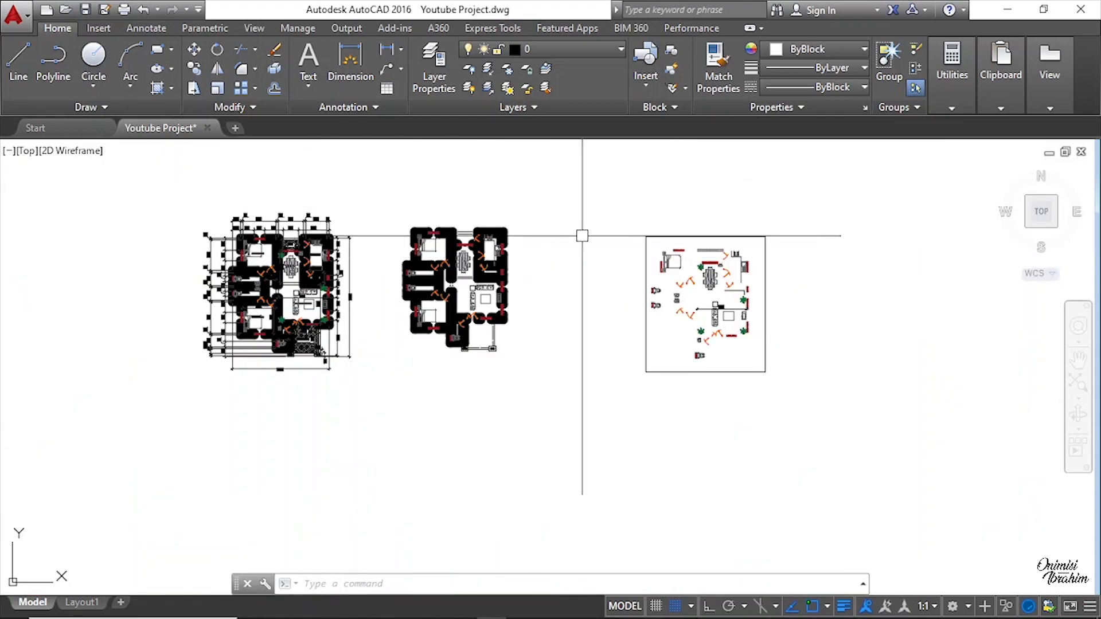
scroll(474, 268, "up", 3)
scroll(474, 268, "up", 5)
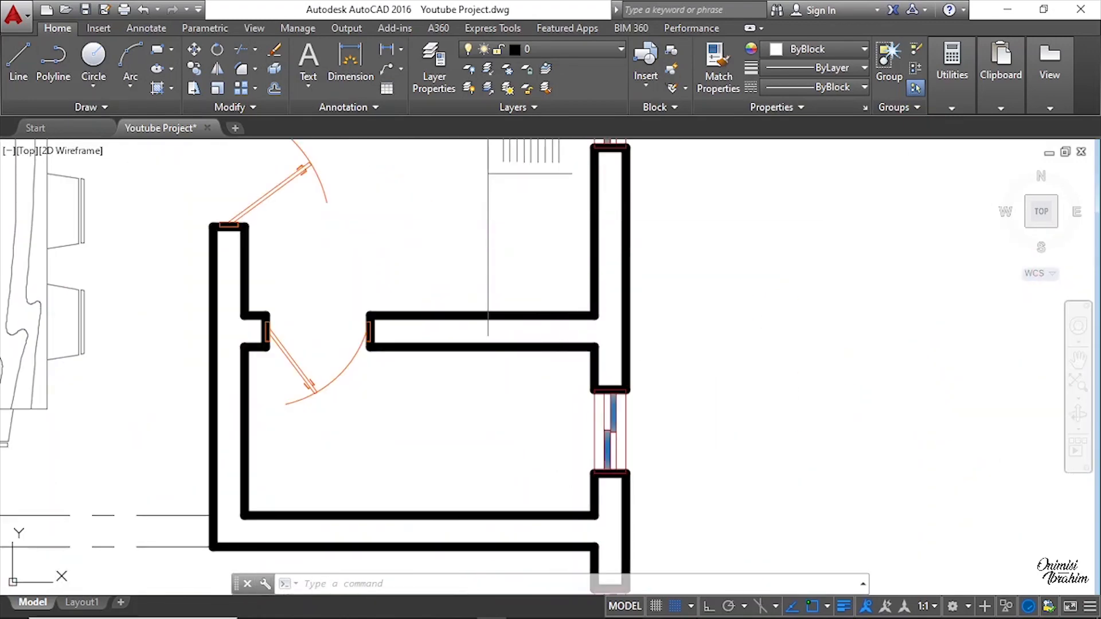
Step: Try to move the copied kitchen counter, using its corner endpoint as the base point
left_click(582, 242)
scroll(572, 307, "down", 5)
middle_click_drag(524, 160, 521, 257)
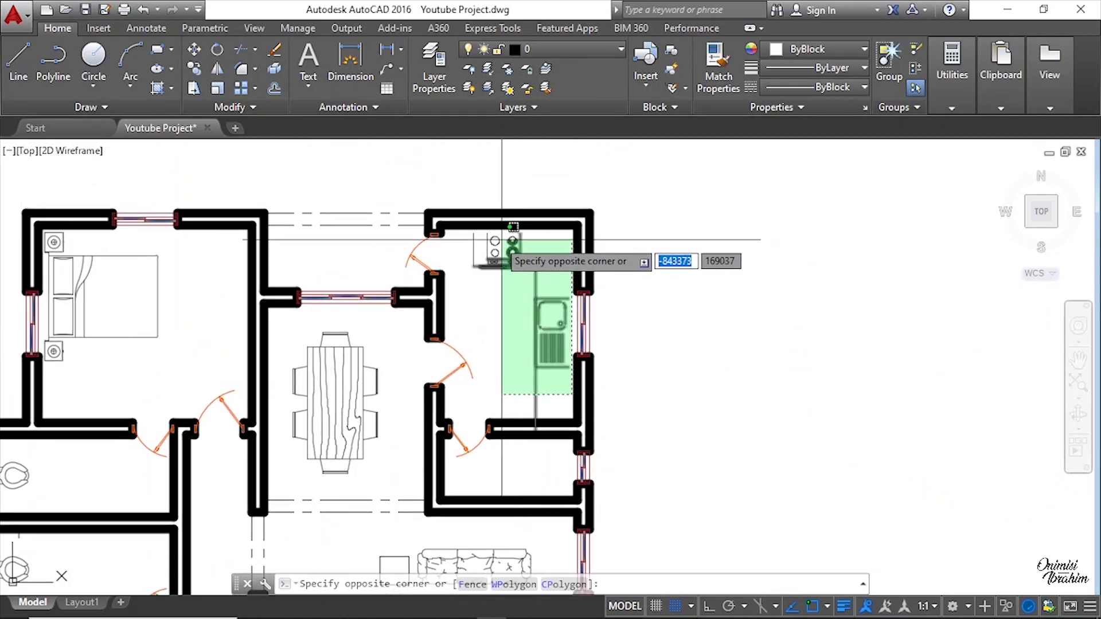
left_click(476, 235)
scroll(476, 236, "up", 3)
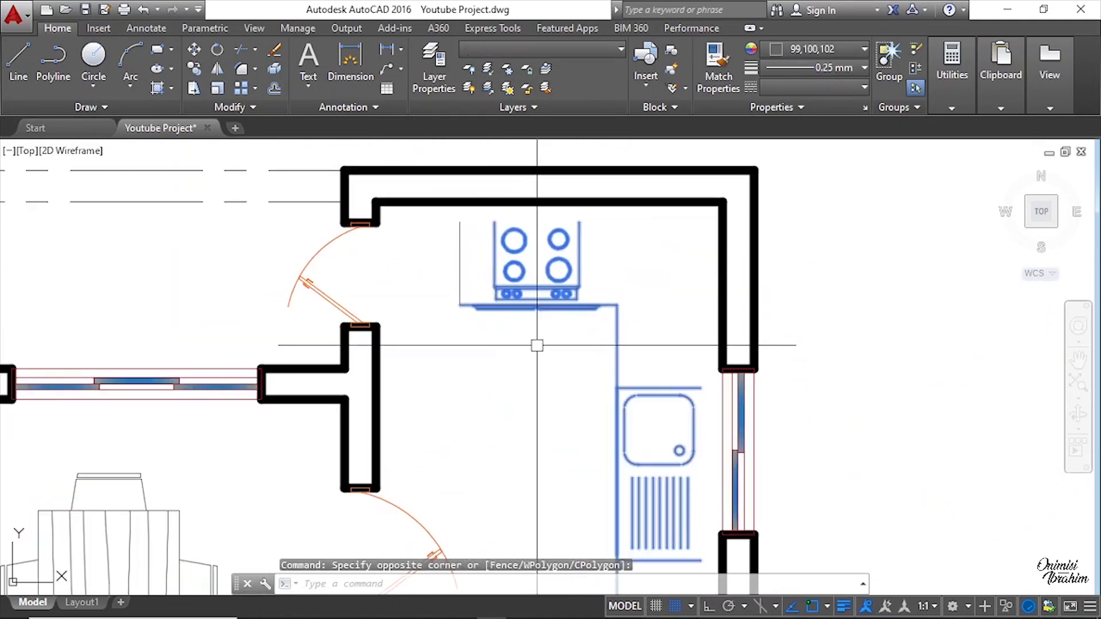
left_click(539, 361)
left_click(440, 220)
scroll(440, 220, "down", 2)
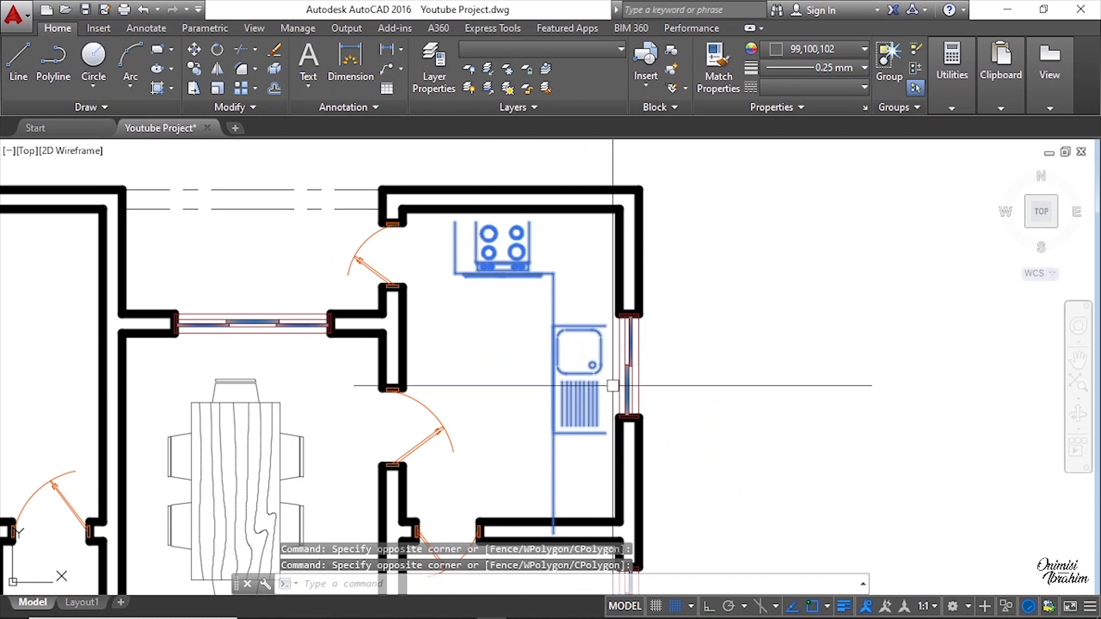
scroll(612, 385, "up", 5)
right_click(544, 206)
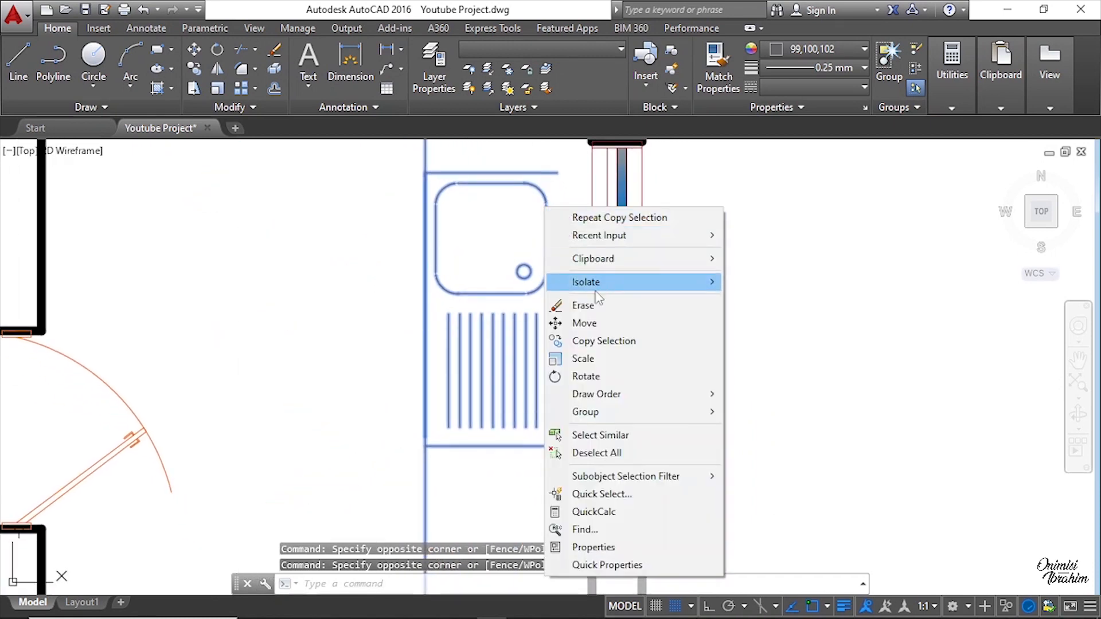
left_click(584, 322)
scroll(555, 294, "up", 3)
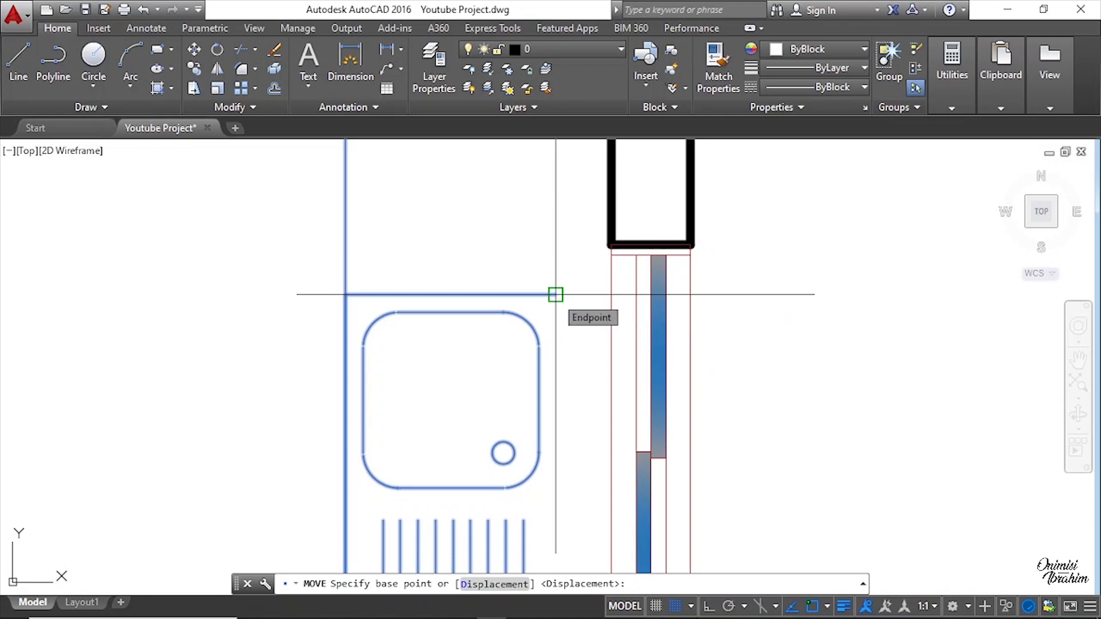
left_click(555, 294)
scroll(593, 239, "up", 4)
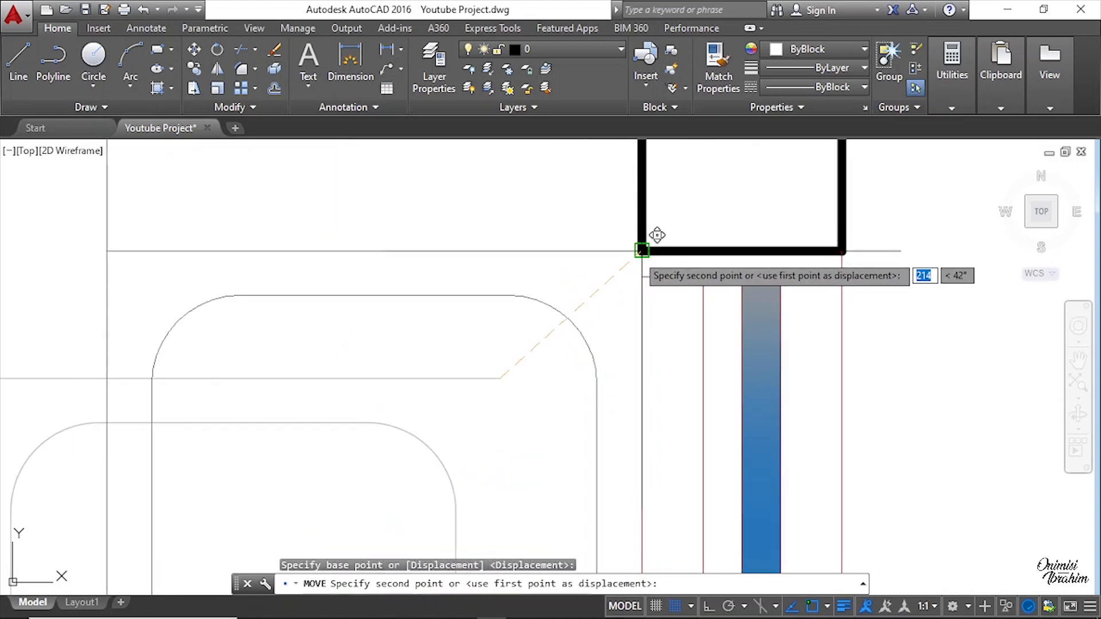
scroll(642, 252, "down", 2)
key("Escape")
Step: Compare the furnished rooms of the new plan with the original dimensioned drawing
scroll(609, 317, "down", 3)
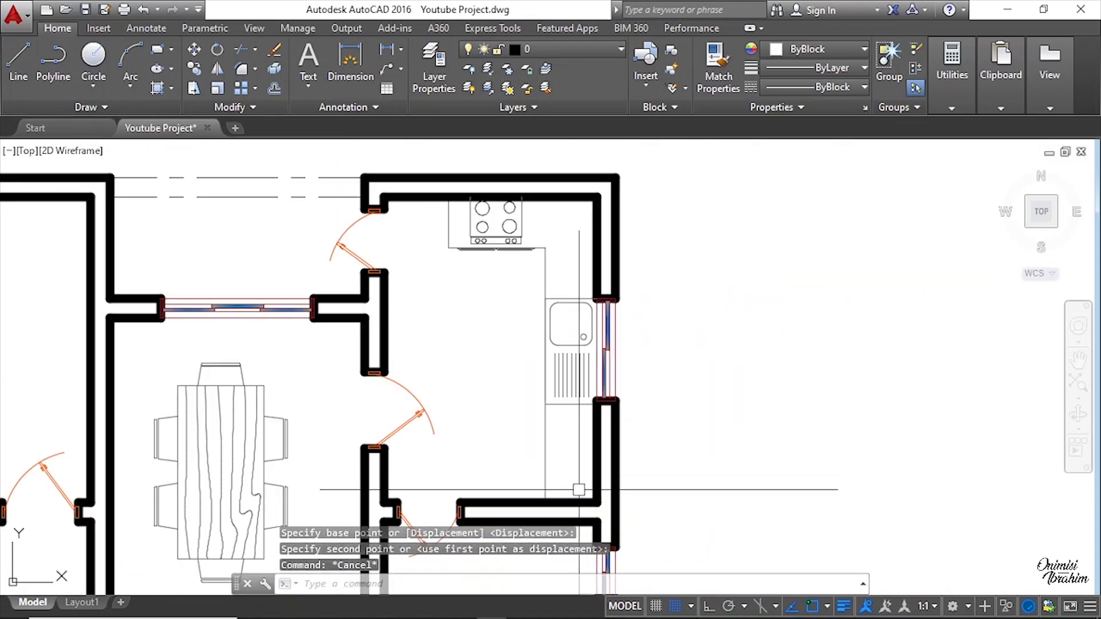
scroll(410, 172, "up", 5)
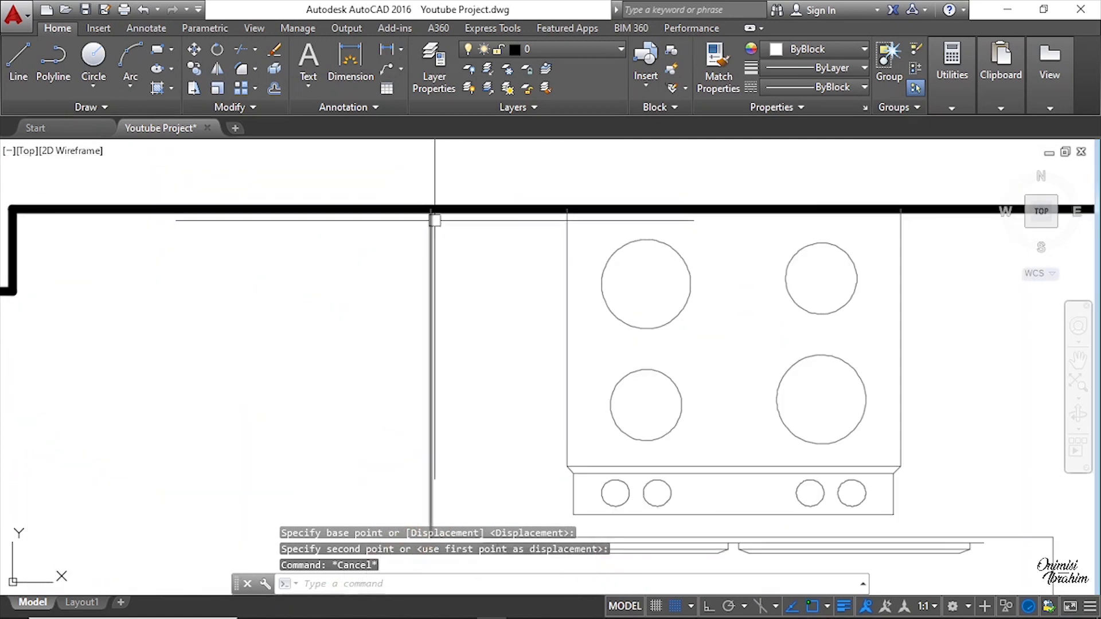
scroll(436, 218, "down", 5)
scroll(486, 427, "up", 6)
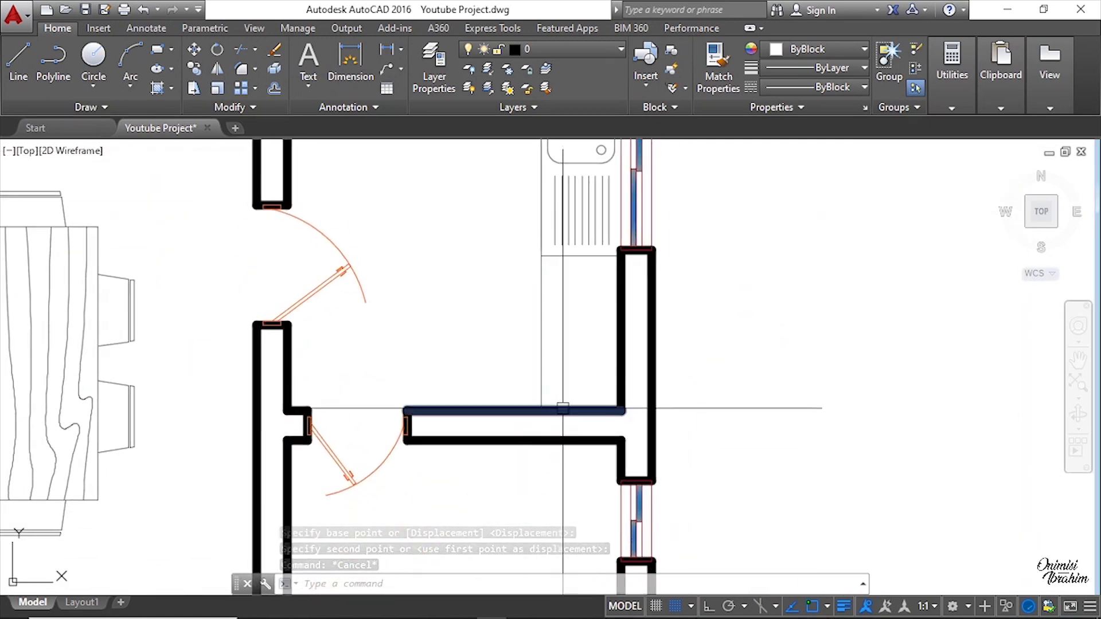
scroll(508, 396, "down", 6)
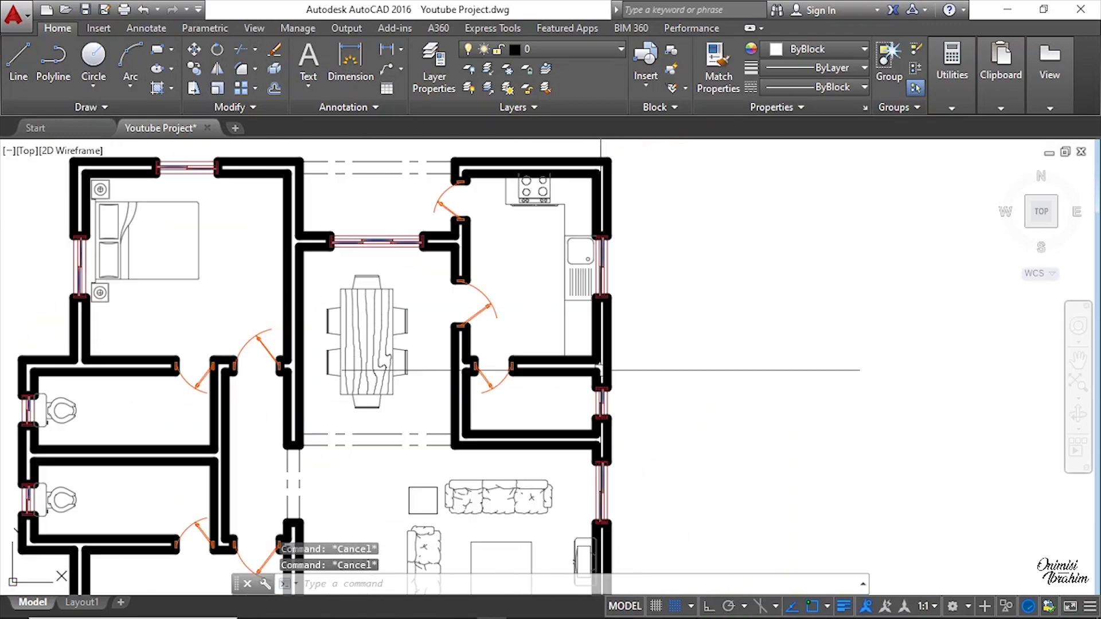
scroll(549, 311, "up", 4)
scroll(552, 320, "down", 4)
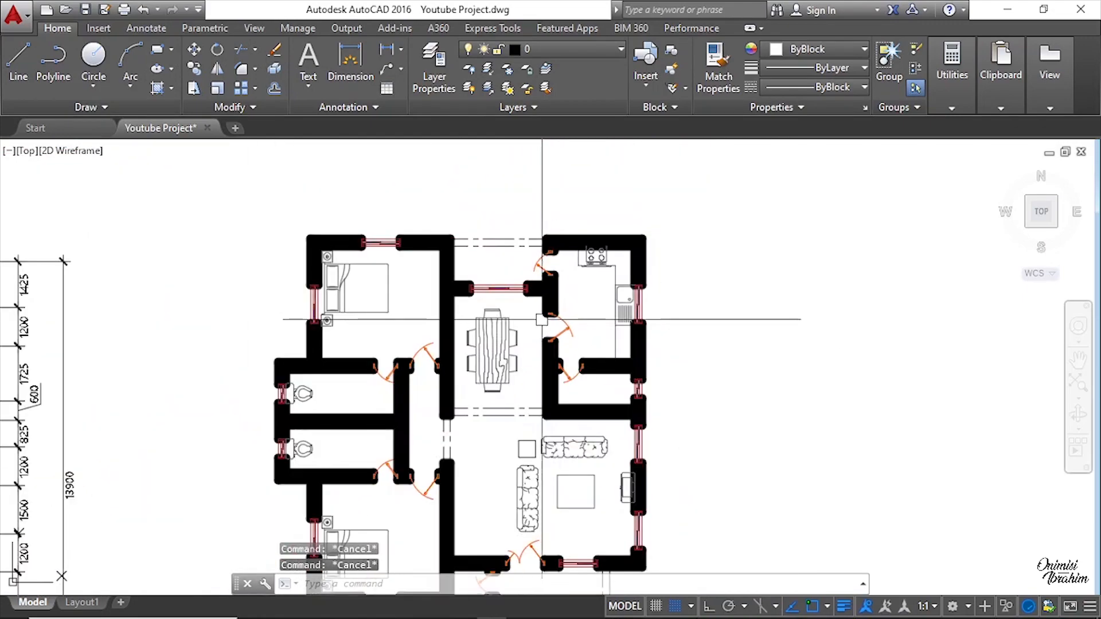
middle_click_drag(485, 374, 529, 231)
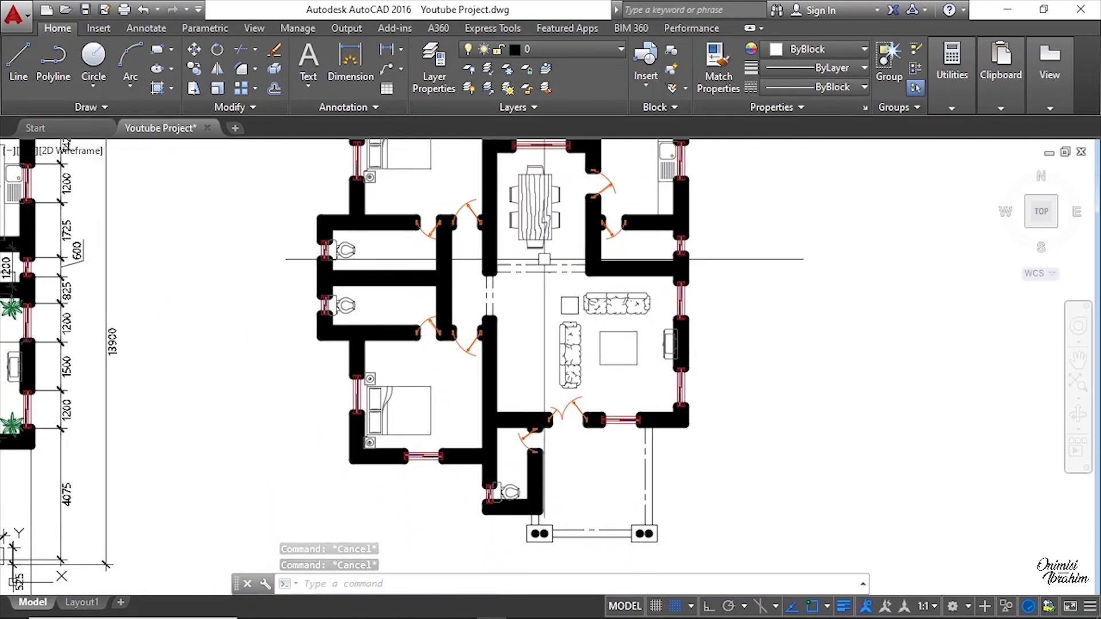
middle_click_drag(385, 301, 586, 401)
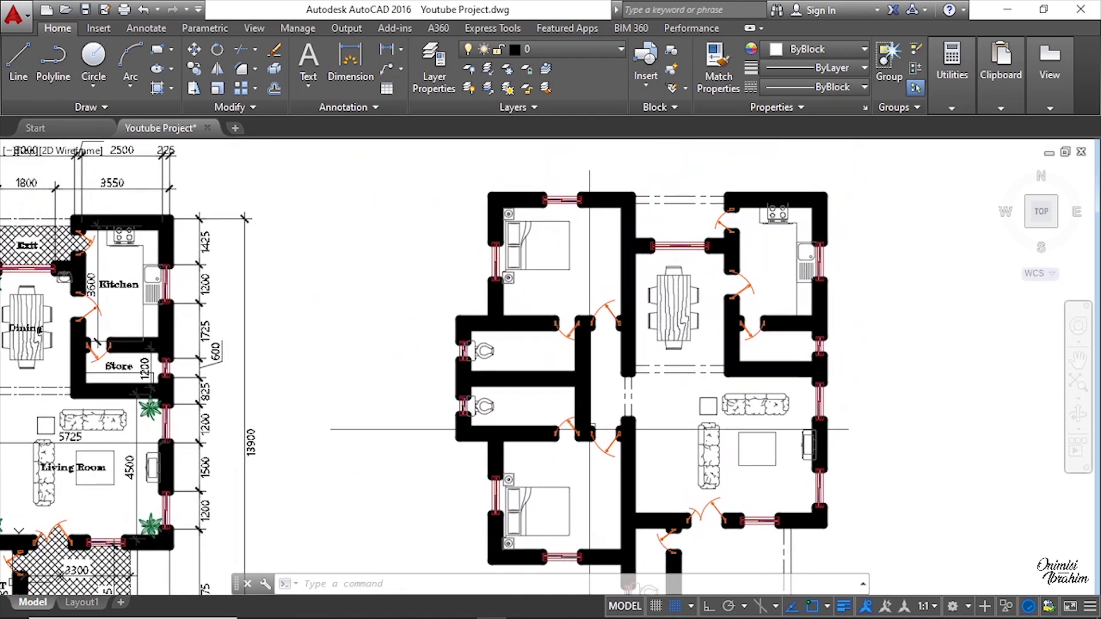
middle_click_drag(246, 355, 646, 281)
scroll(222, 316, "down", 6)
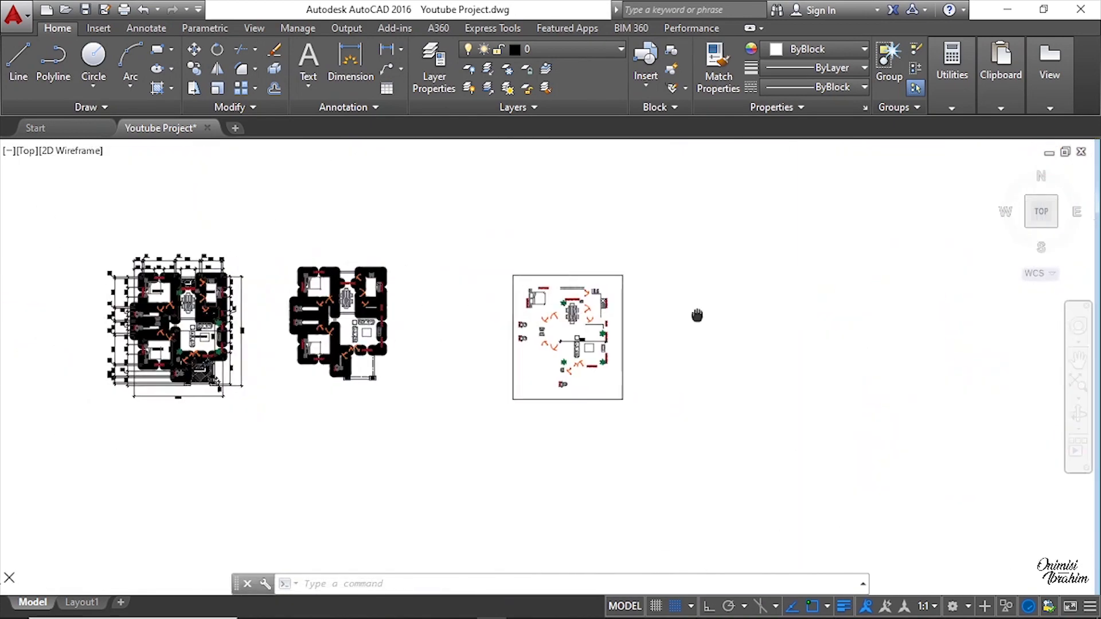
scroll(698, 315, "up", 12)
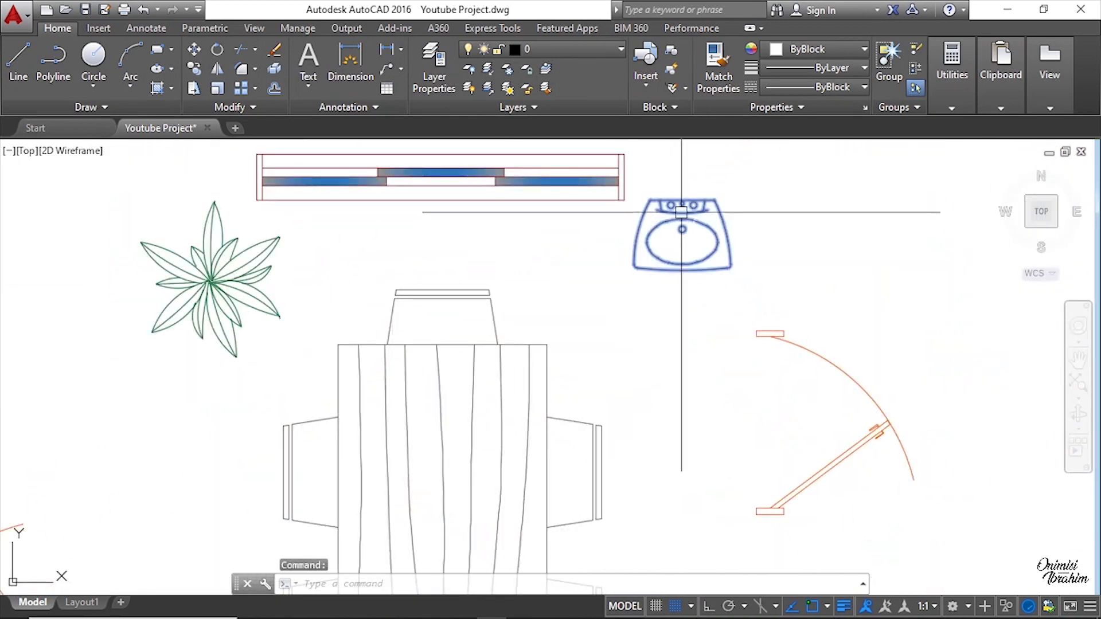
Step: Copy the wash basin from the layout against the dining area's upper wall, beside its inner corner
left_click(681, 212)
right_click(688, 178)
left_click(747, 337)
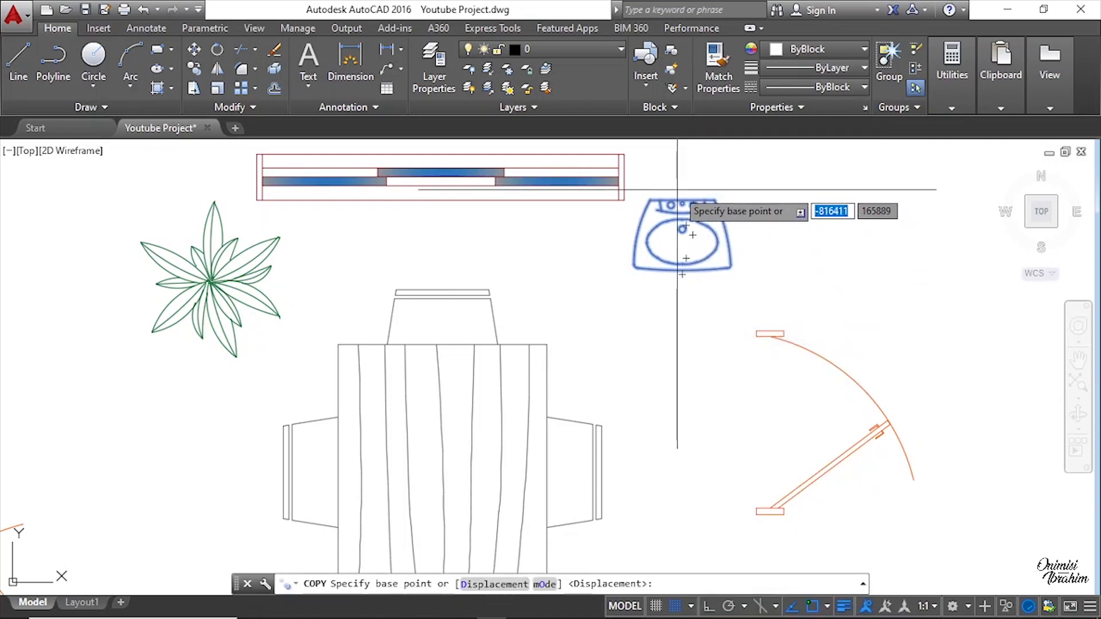
left_click(682, 201)
scroll(913, 315, "down", 10)
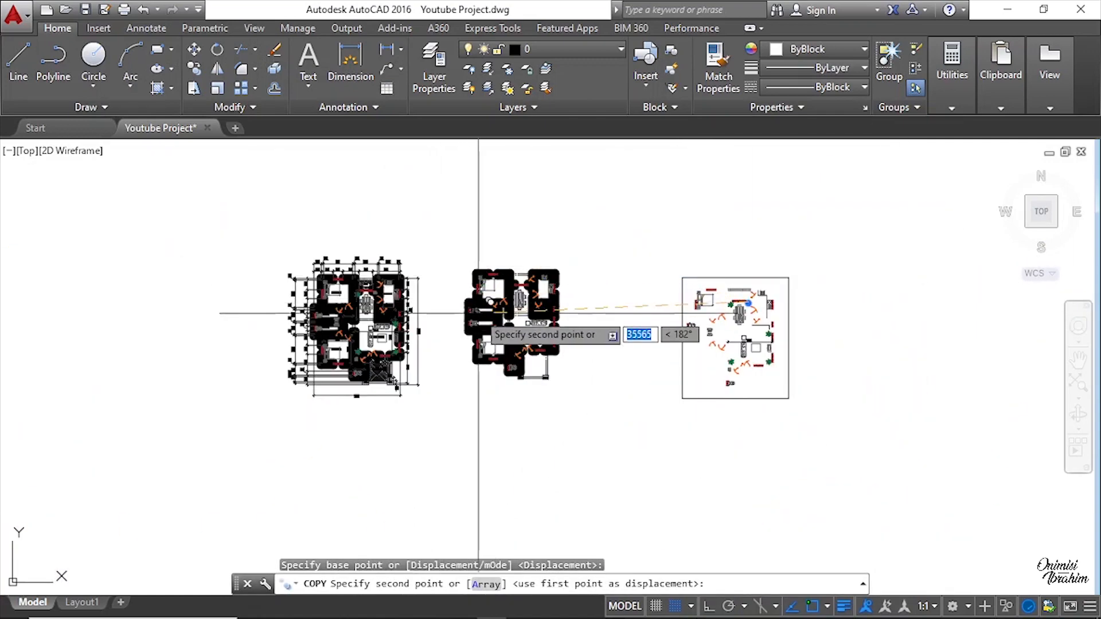
scroll(478, 313, "up", 7)
scroll(710, 225, "up", 6)
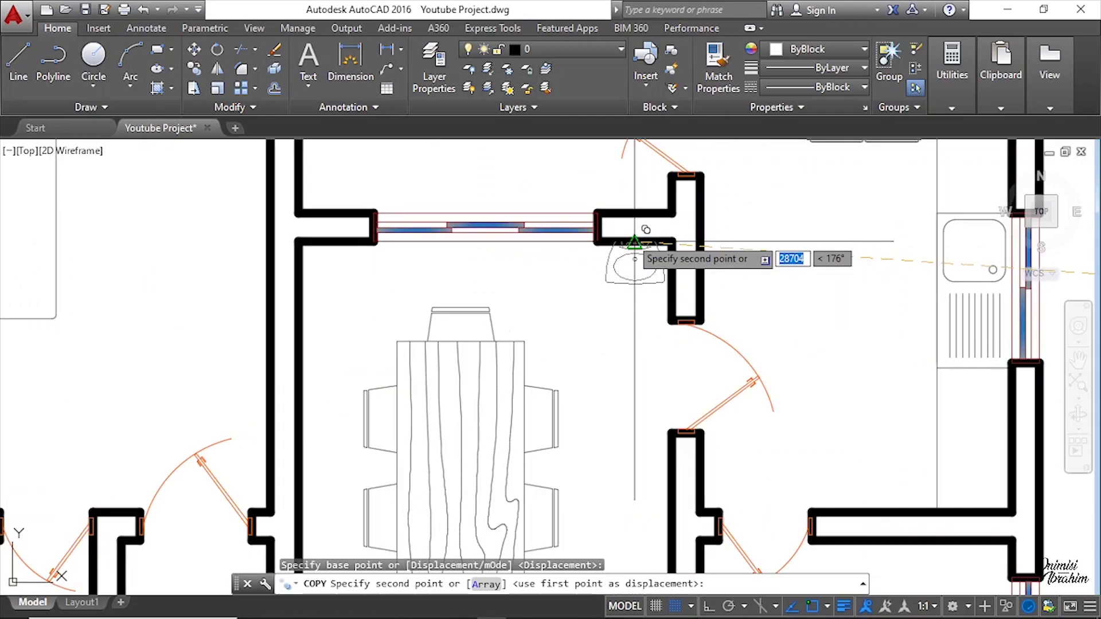
left_click(635, 243)
scroll(573, 246, "down", 8)
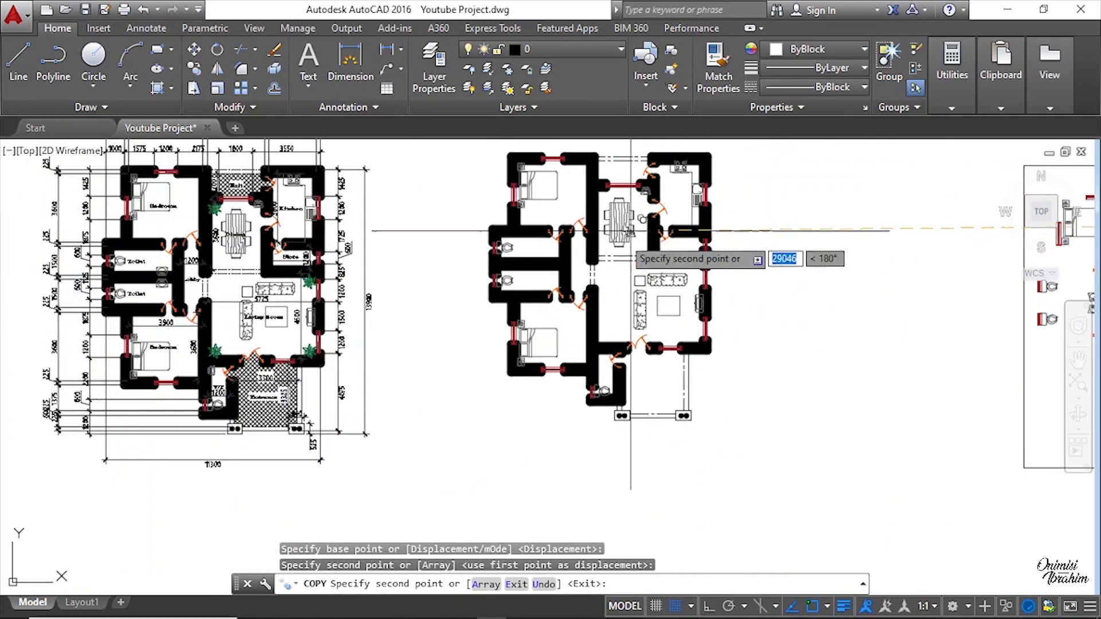
Step: Copy the wash basin from the layout into the upper toilet, against the wall it shares with the lower toilet
key("Escape")
scroll(295, 276, "up", 3)
scroll(355, 275, "down", 6)
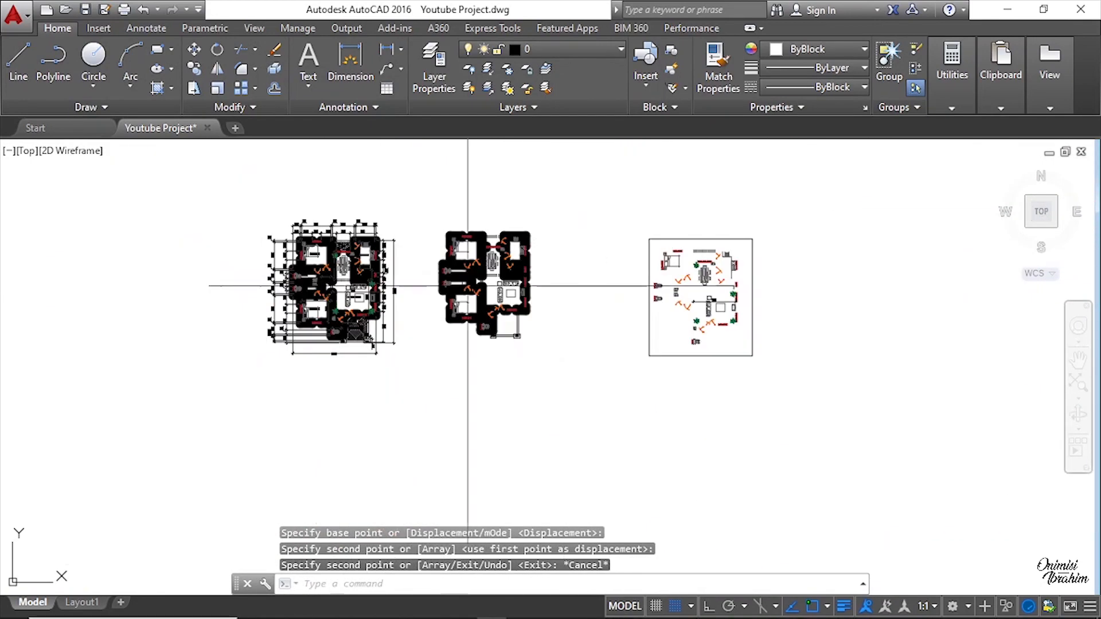
scroll(654, 270, "up", 10)
scroll(718, 241, "up", 2)
key("Escape")
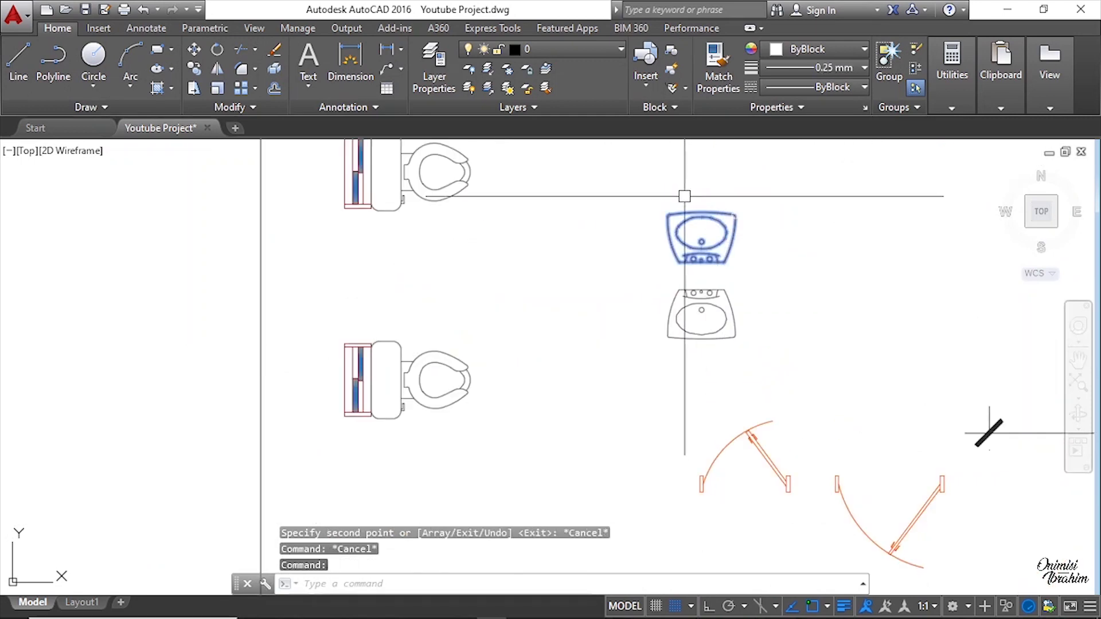
right_click(684, 196)
left_click(723, 336)
scroll(700, 255, "up", 4)
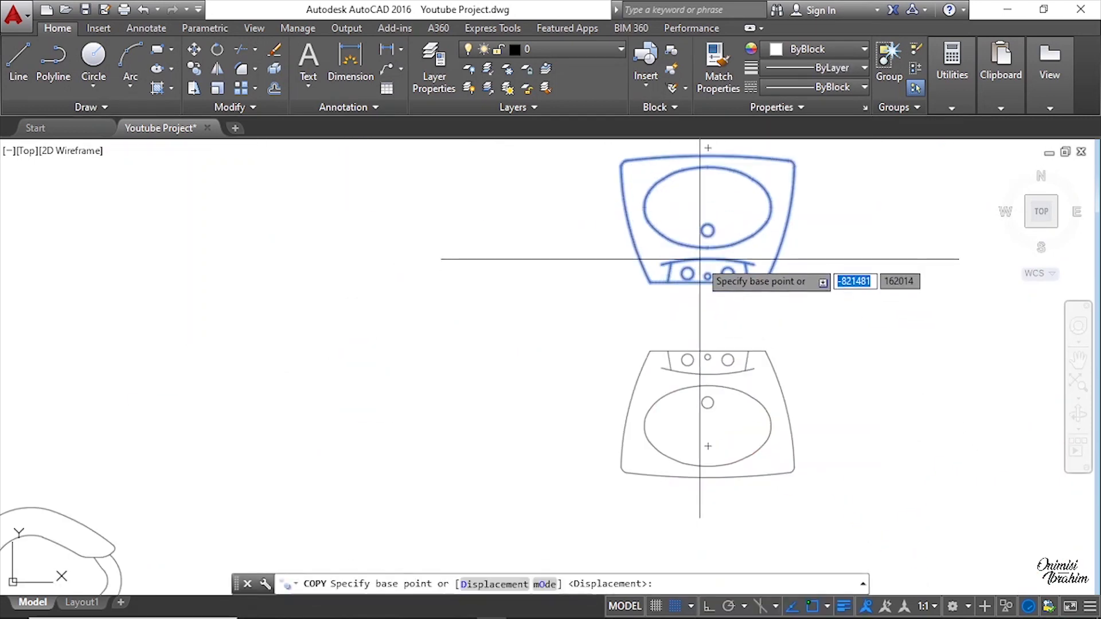
scroll(706, 283, "up", 4)
left_click(699, 287)
scroll(702, 283, "down", 8)
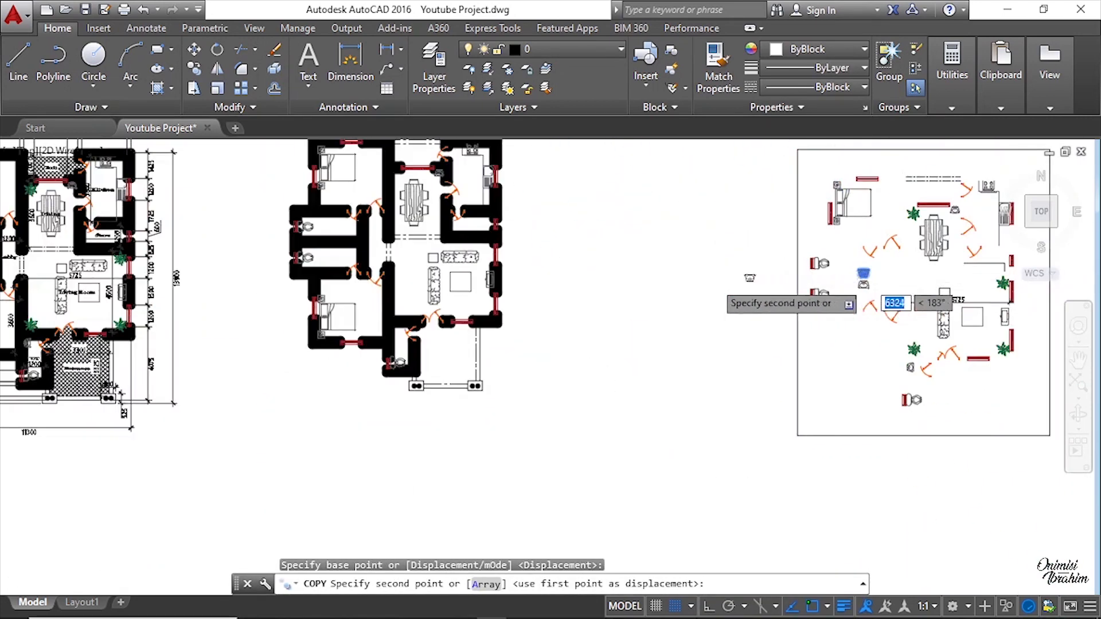
scroll(496, 329, "up", 4)
scroll(496, 267, "up", 4)
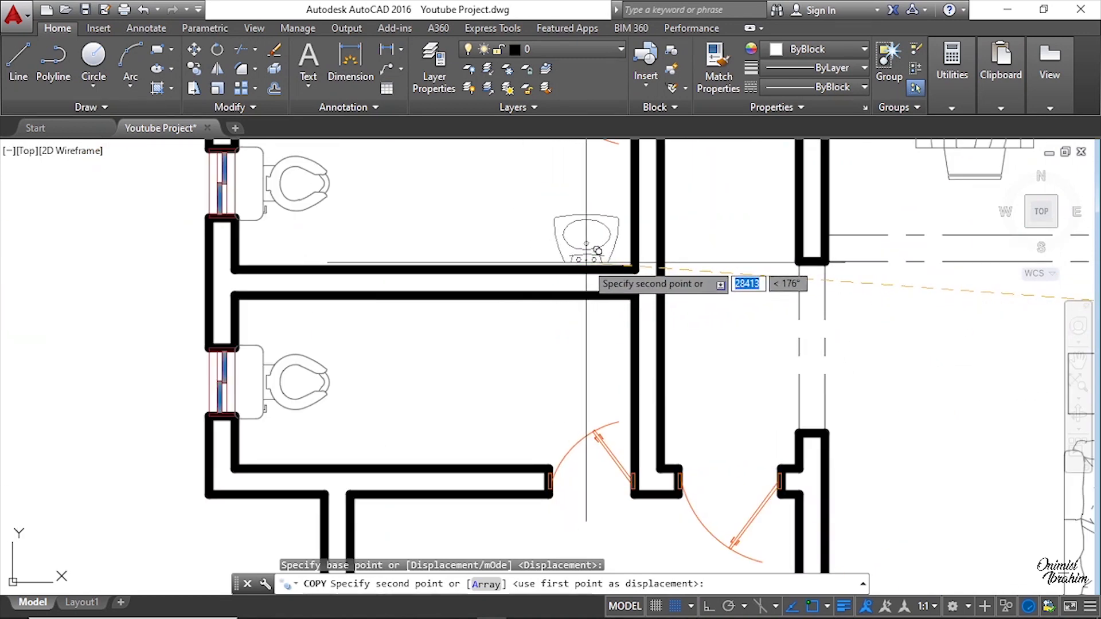
left_click(586, 263)
key("Escape")
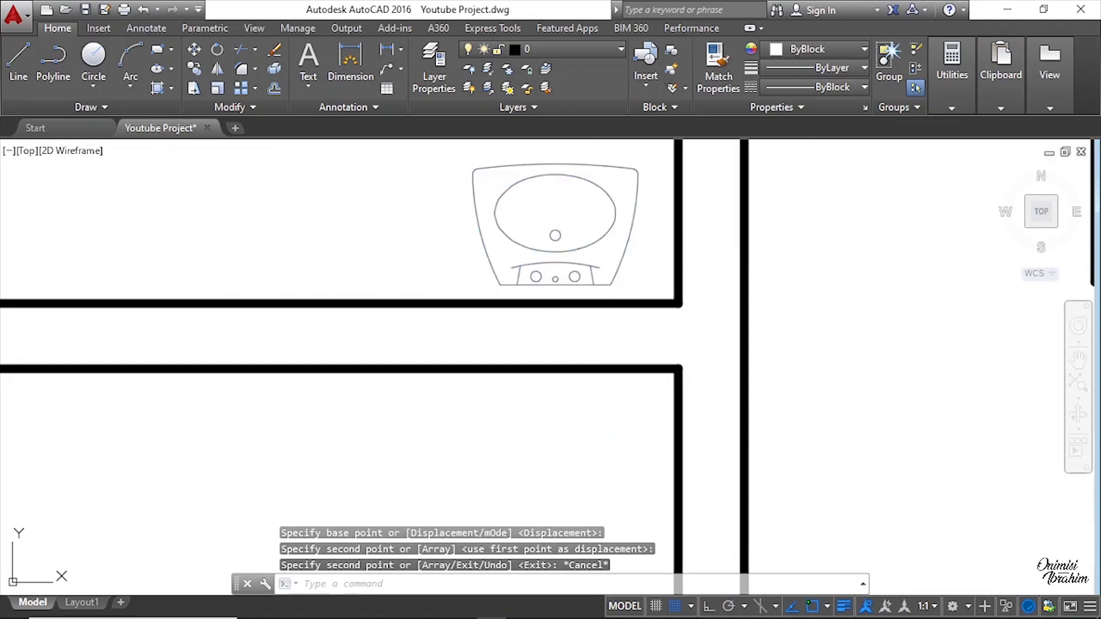
Step: Mirror the copied basin across the dividing wall into the lower toilet with ortho on, keeping the source basin
scroll(597, 261, "down", 4)
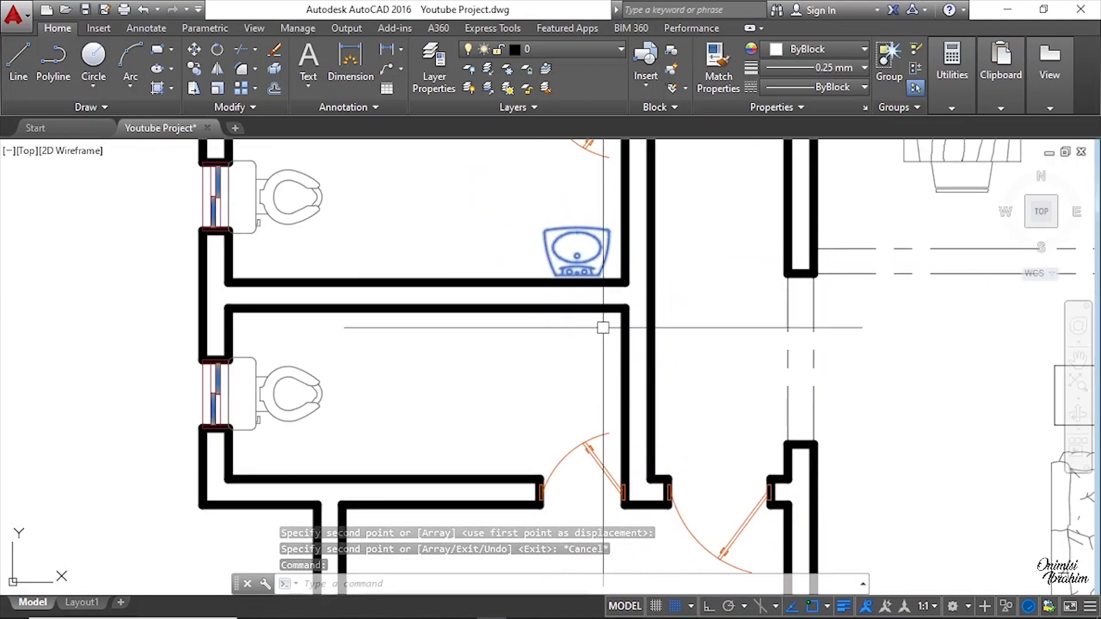
type("MI")
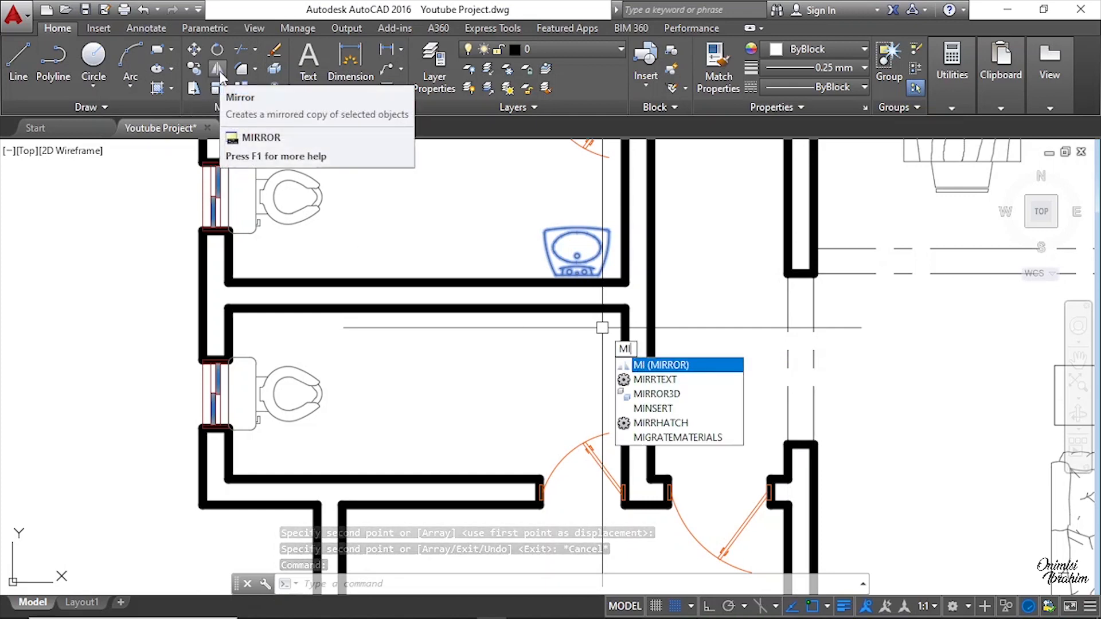
key("Escape")
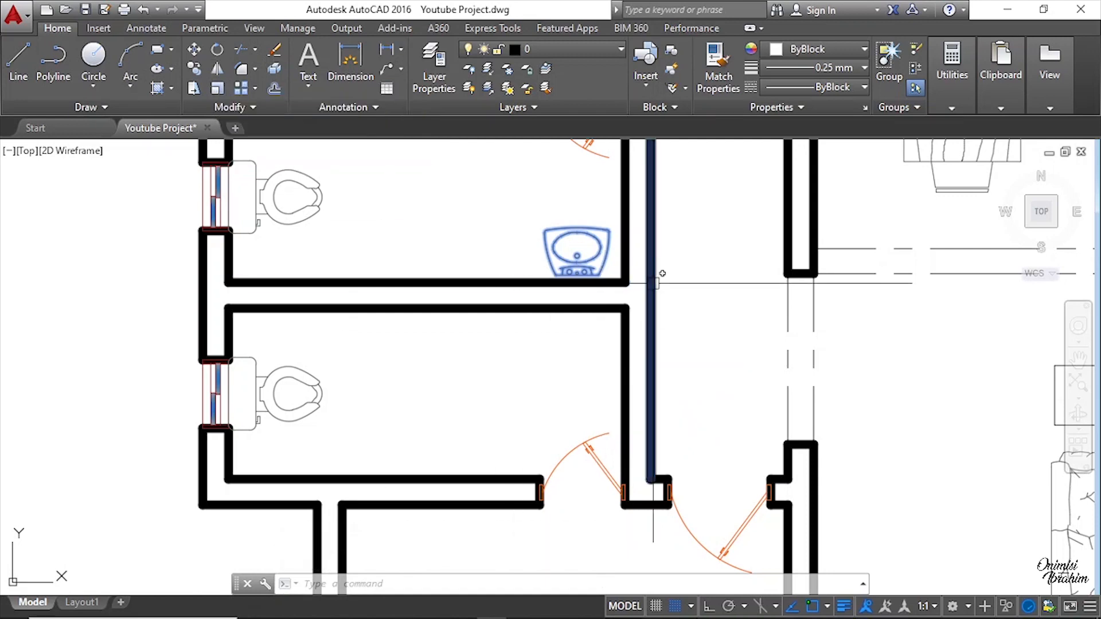
left_click(218, 69)
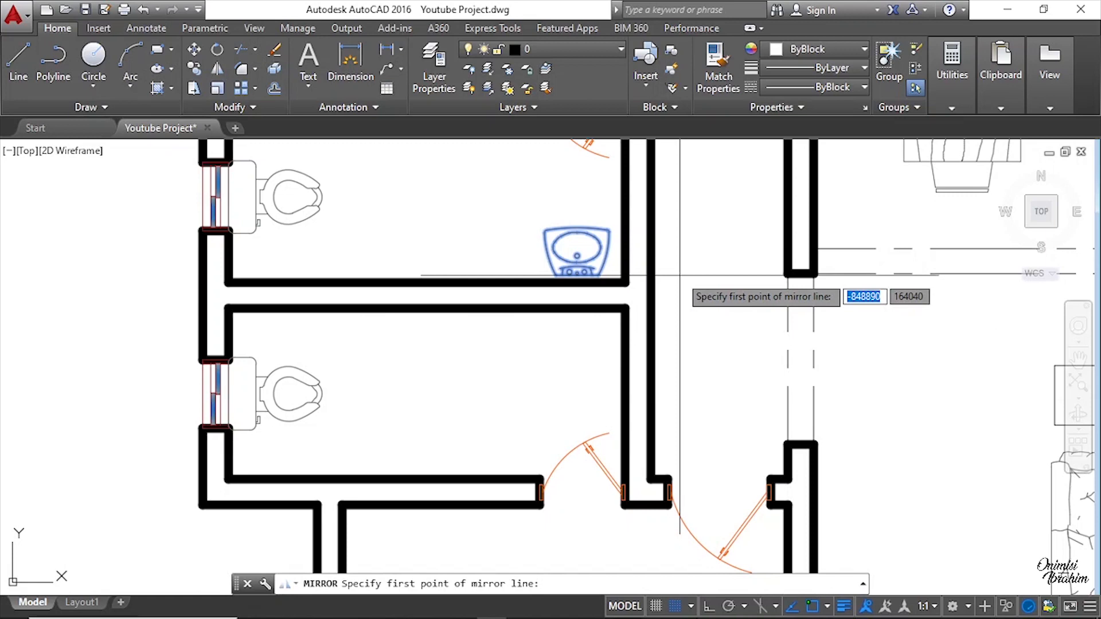
left_click(650, 296)
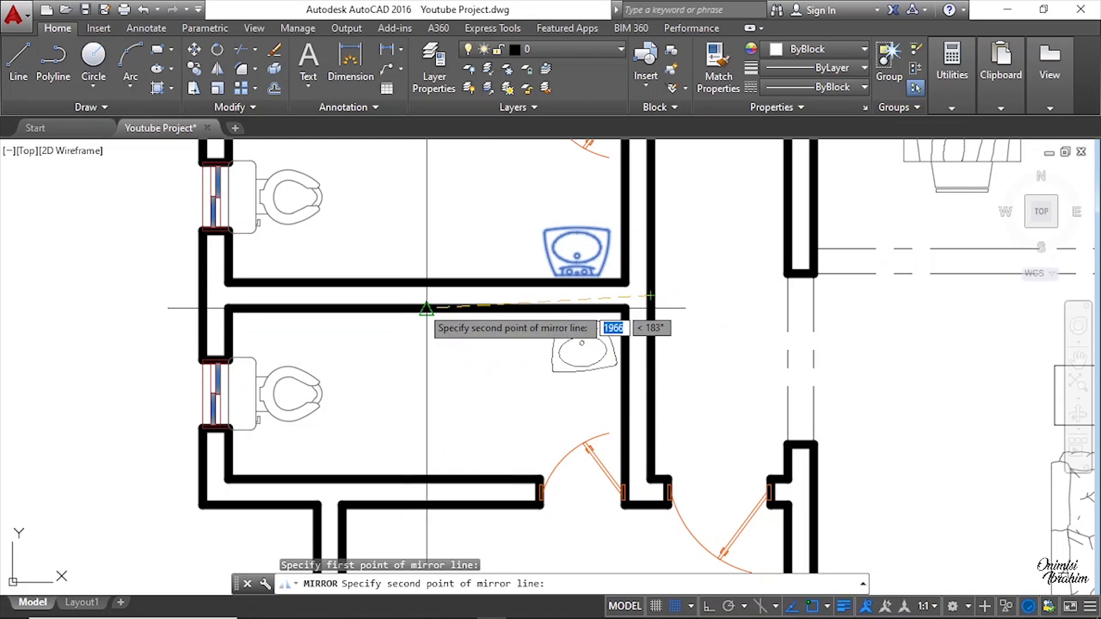
key("F8")
left_click(371, 224)
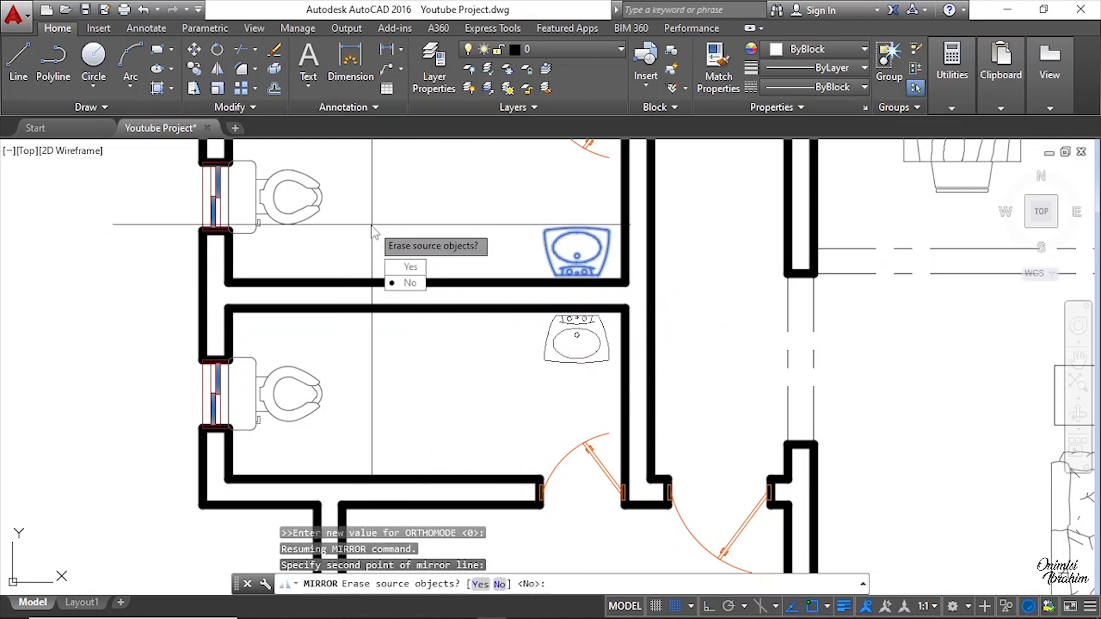
left_click(410, 283)
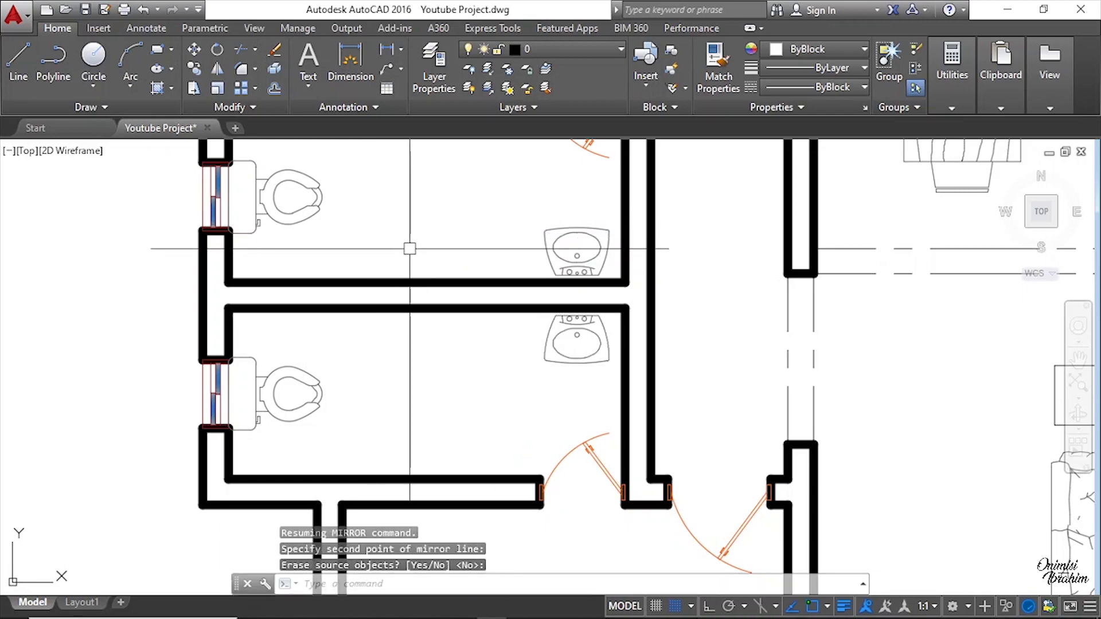
Step: Copy the rotated wash basin from the layout against the left wall of the lobby beside the entrance WC
scroll(409, 249, "down", 2)
scroll(476, 321, "down", 3)
middle_click_drag(592, 435, 580, 423)
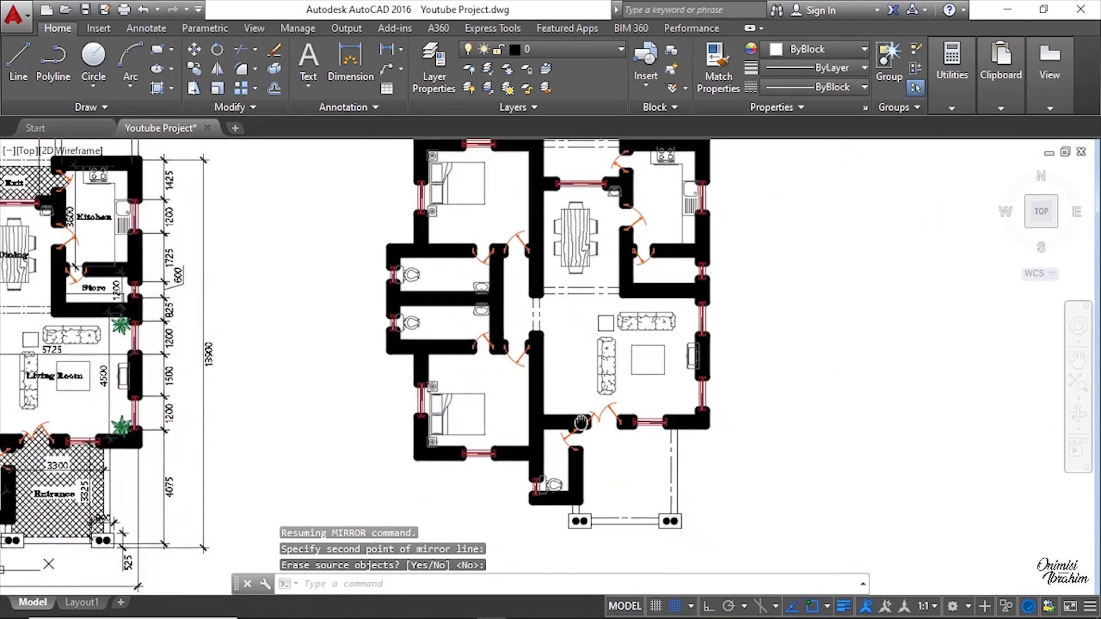
scroll(504, 378, "up", 5)
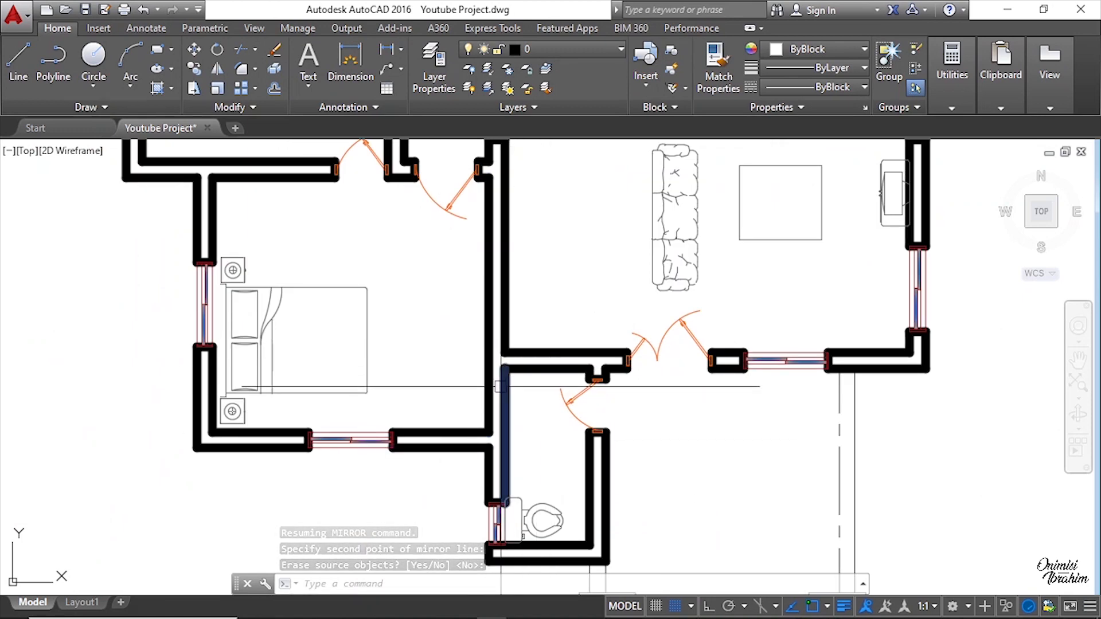
scroll(498, 387, "up", 2)
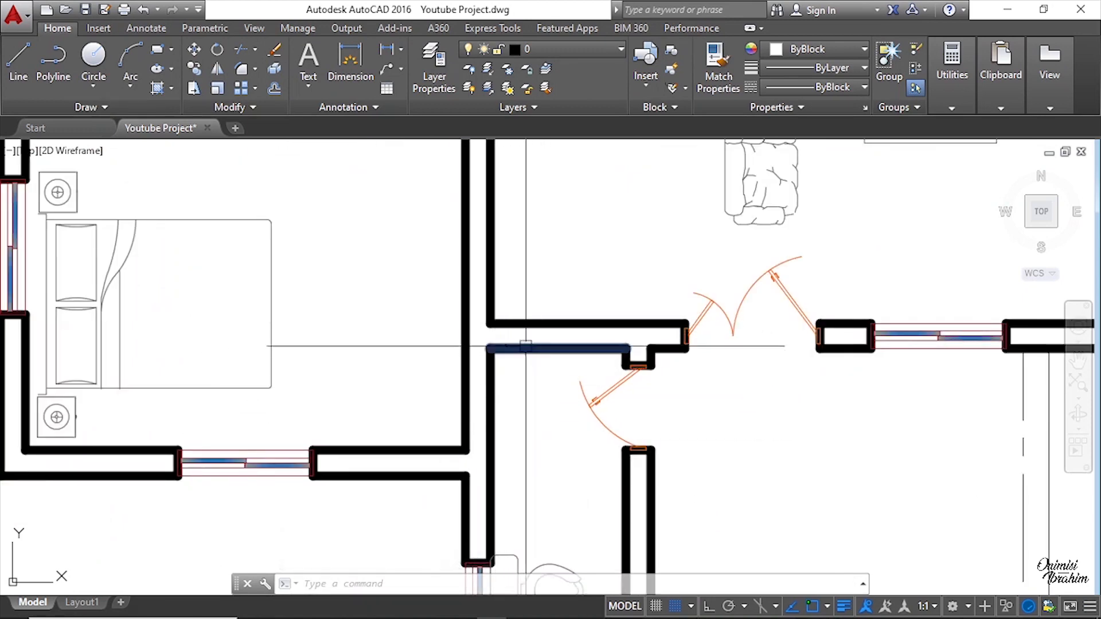
scroll(444, 354, "down", 3)
middle_click_drag(732, 362, 458, 368)
scroll(459, 368, "down", 2)
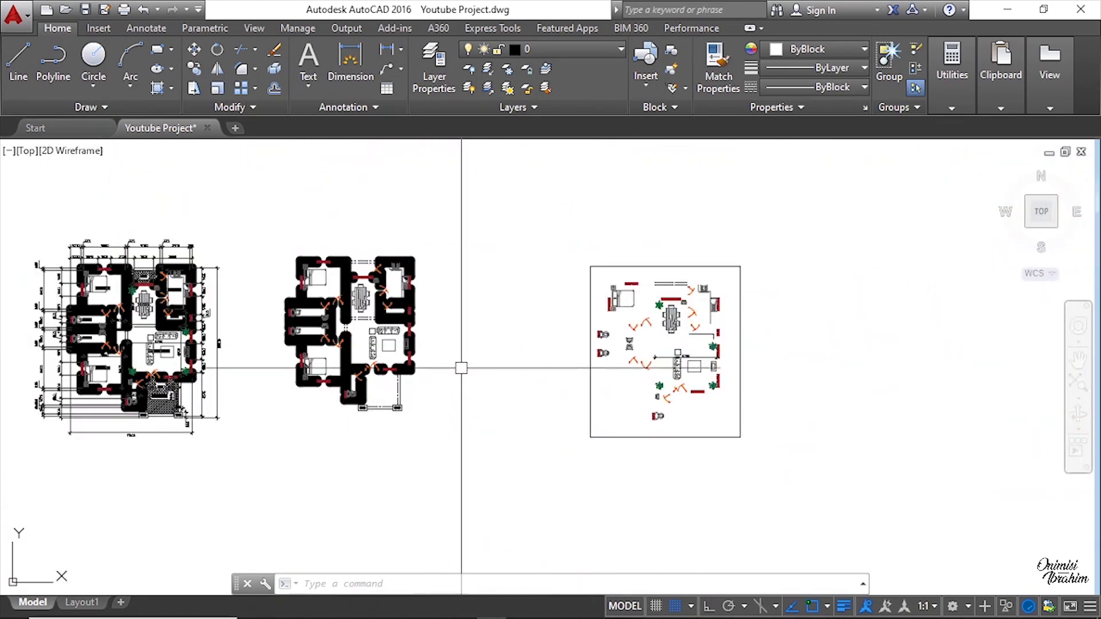
scroll(700, 341, "up", 5)
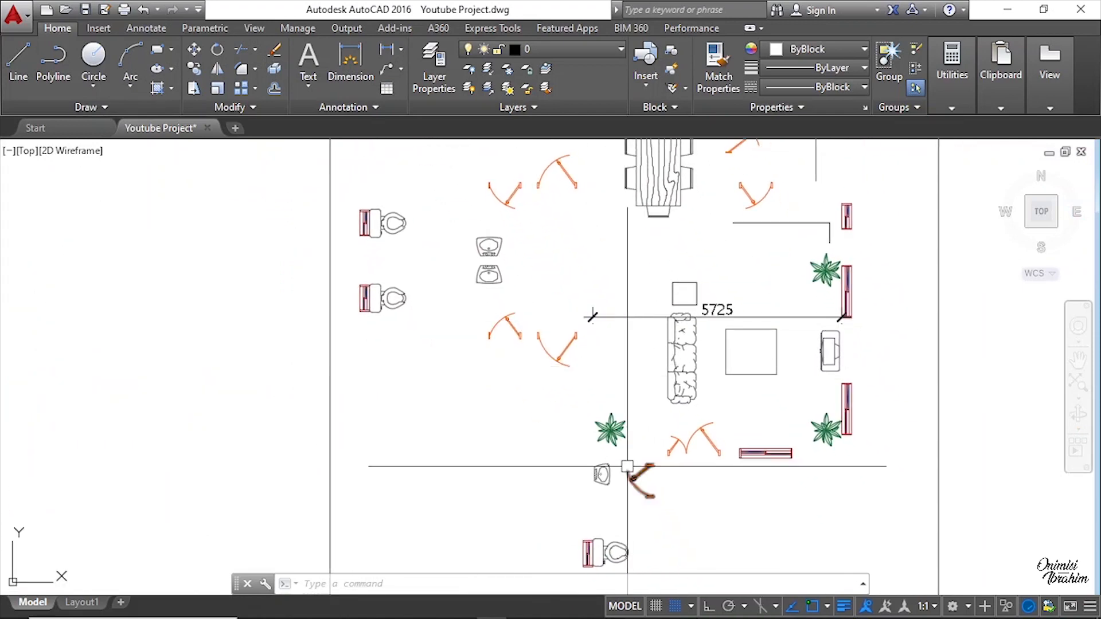
scroll(622, 487, "up", 6)
left_click(553, 430)
left_click(462, 361)
right_click(479, 372)
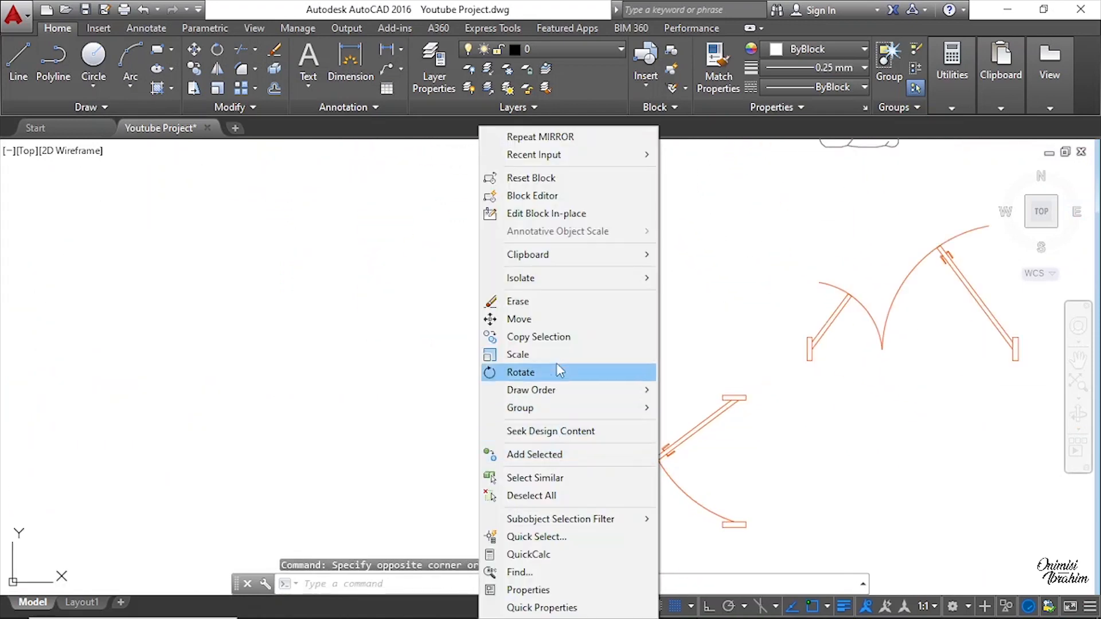
left_click(549, 336)
scroll(524, 438, "up", 4)
left_click(496, 376)
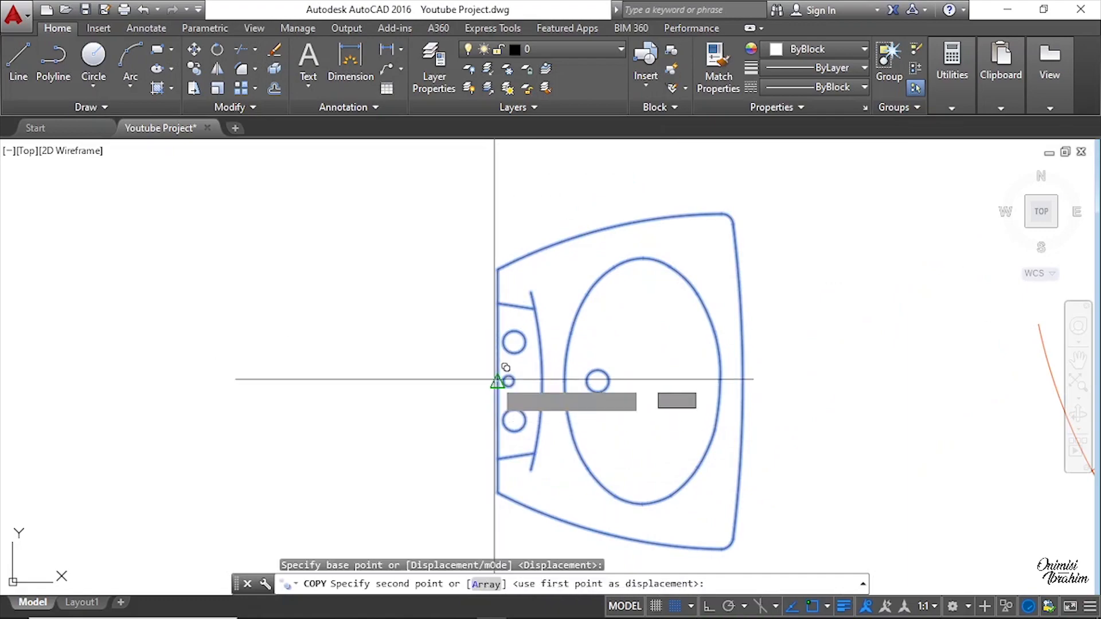
scroll(920, 441, "down", 5)
scroll(920, 441, "down", 5)
scroll(474, 374, "up", 6)
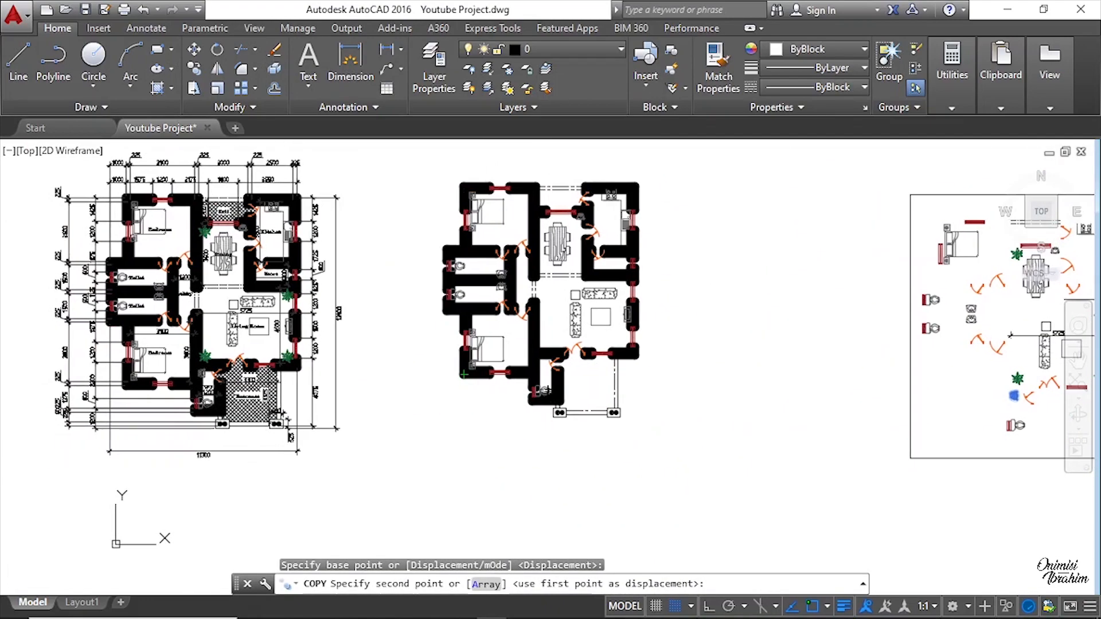
scroll(630, 299, "up", 5)
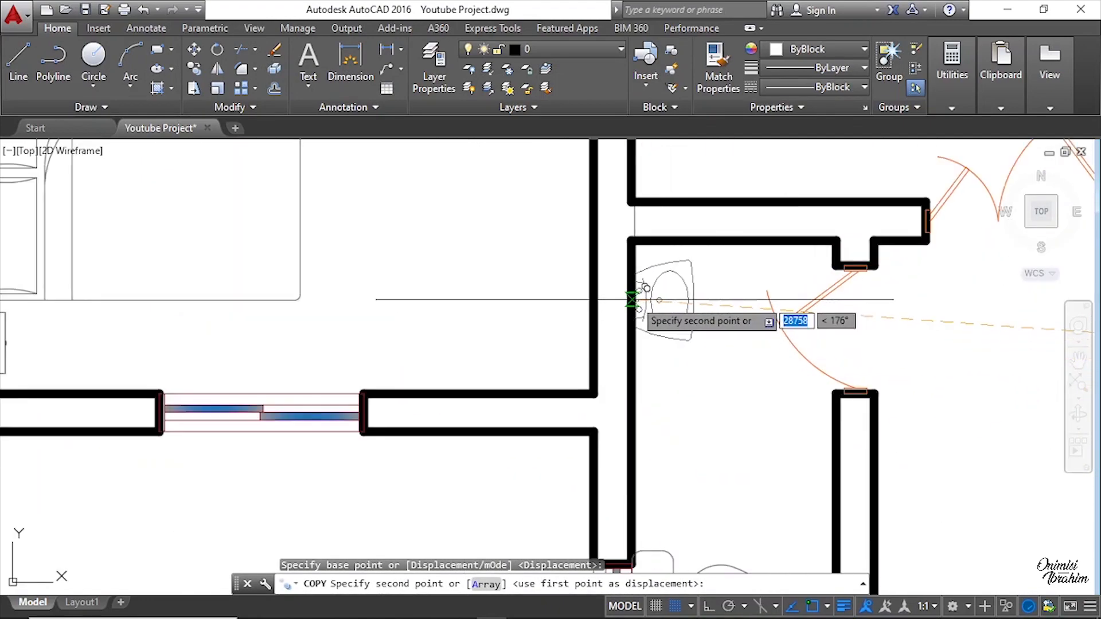
left_click(632, 299)
scroll(632, 299, "down", 3)
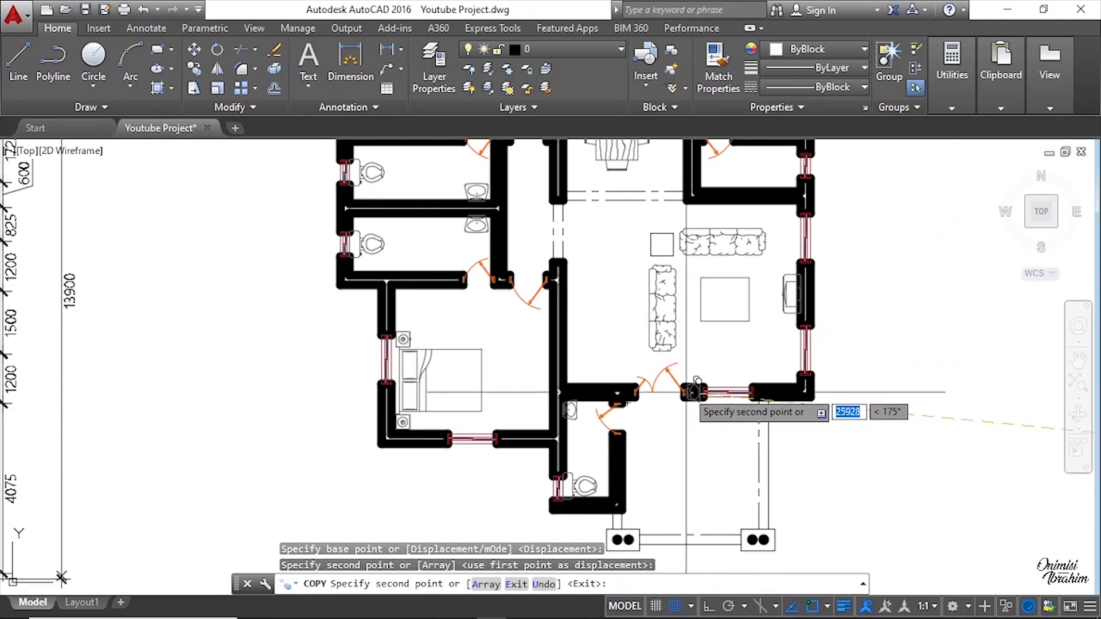
scroll(648, 394, "down", 3)
scroll(676, 257, "down", 2)
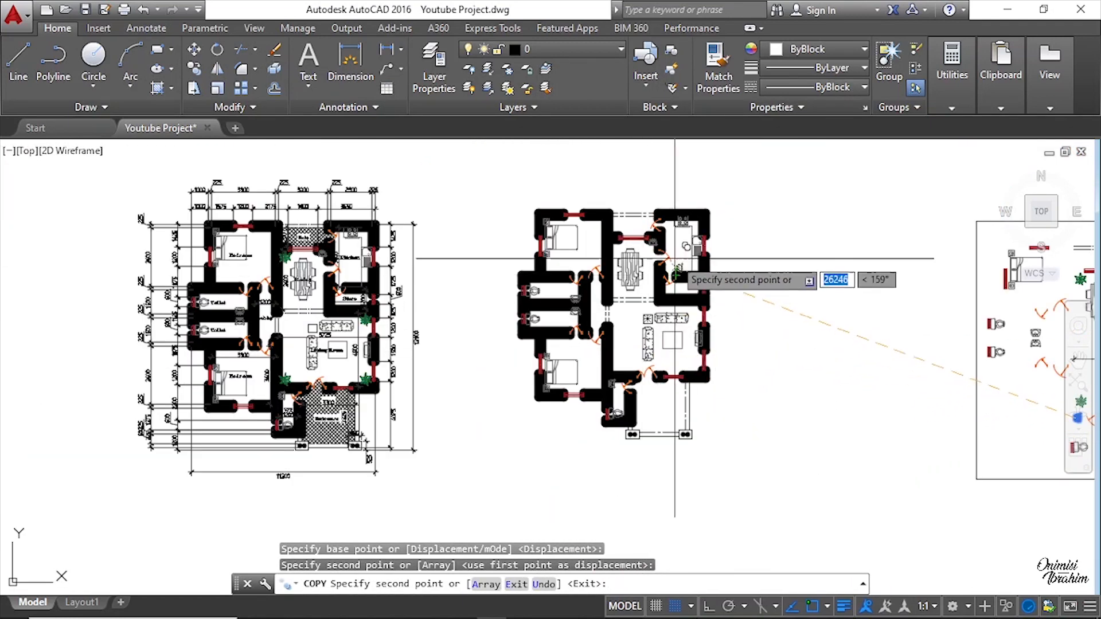
key("Escape")
Step: Examine the store room in the original drawing and the matching room of the new plan
scroll(674, 222, "up", 3)
key("Escape")
scroll(656, 259, "down", 3)
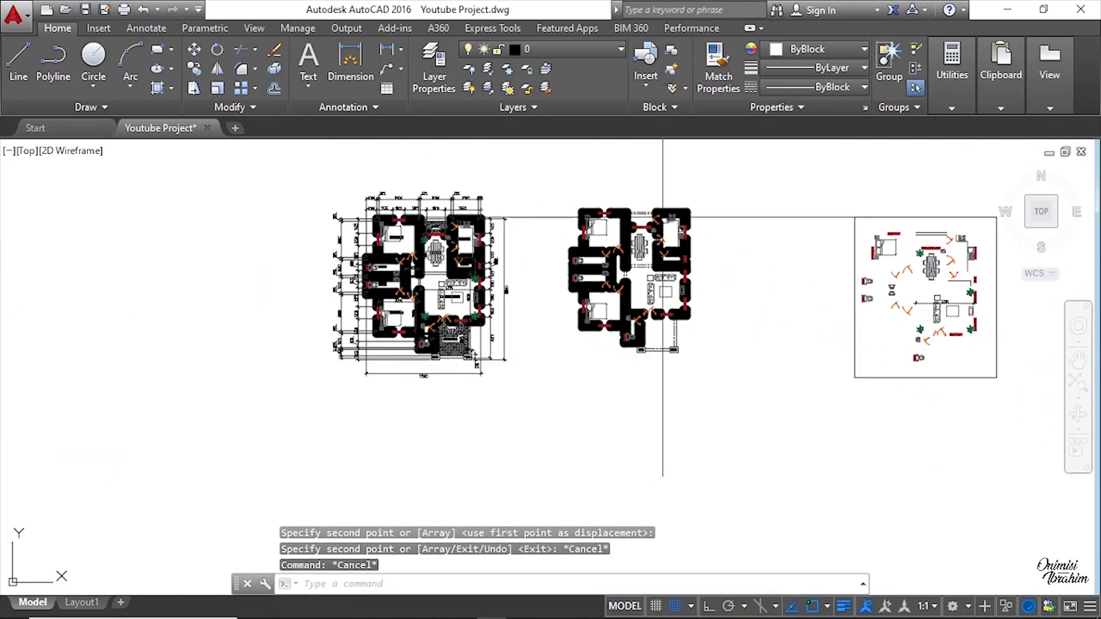
scroll(427, 243, "up", 3)
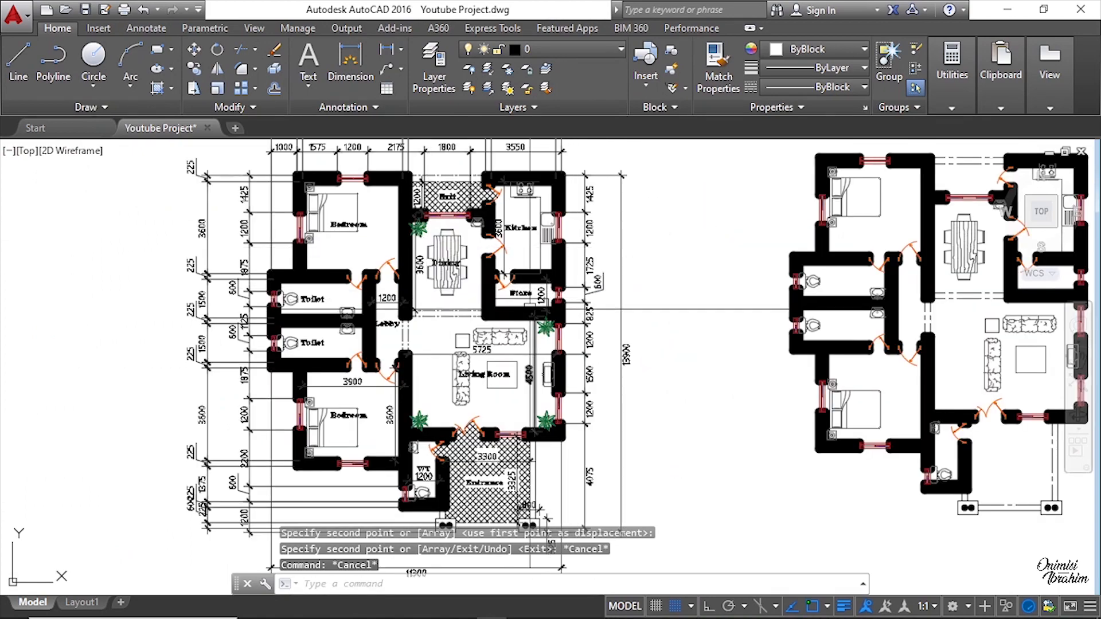
scroll(532, 304, "up", 5)
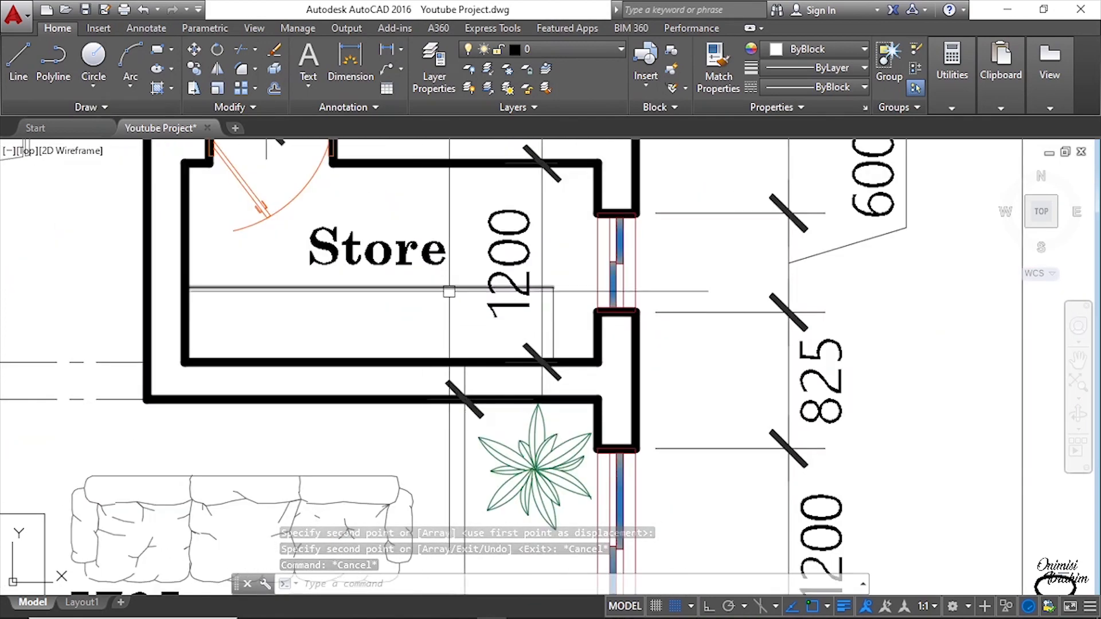
scroll(449, 291, "down", 8)
scroll(717, 321, "up", 6)
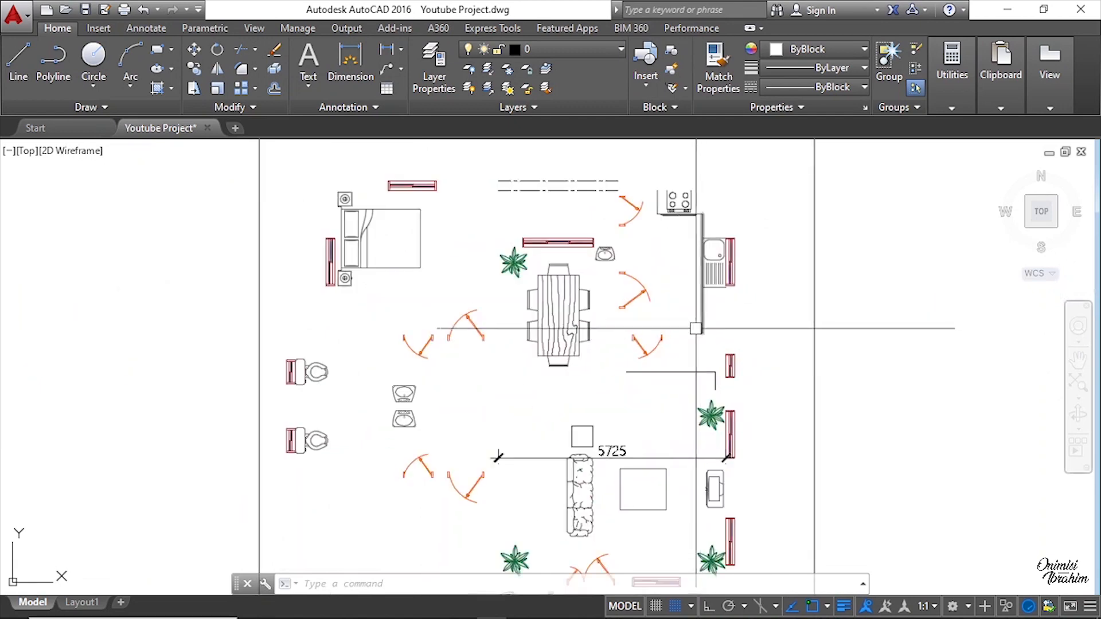
scroll(705, 370, "up", 6)
key("Escape")
key("Escape")
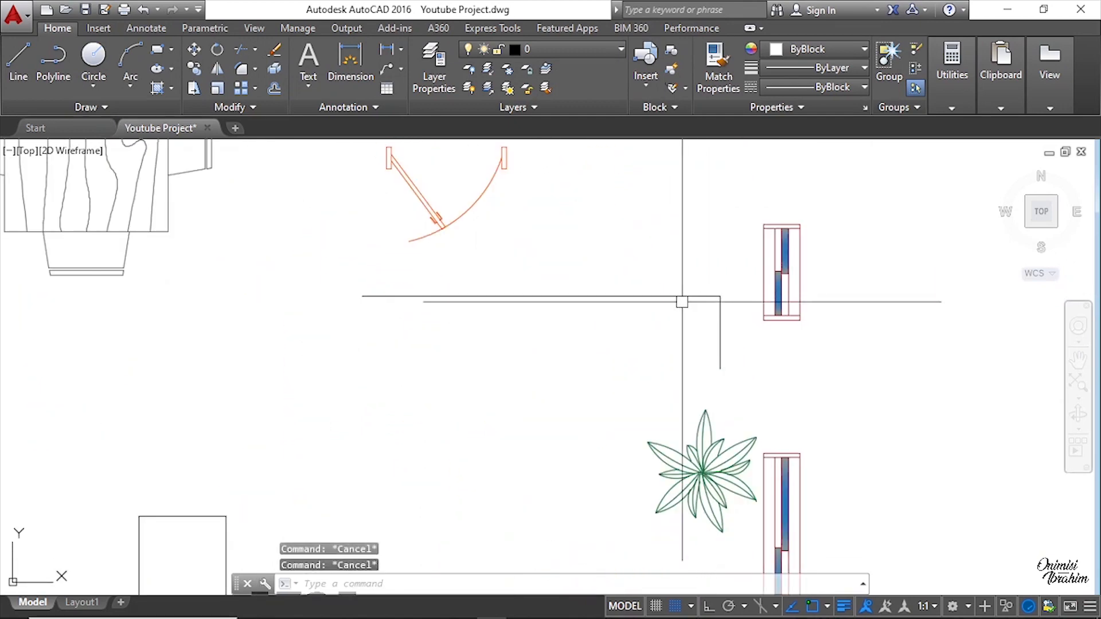
scroll(684, 294, "down", 8)
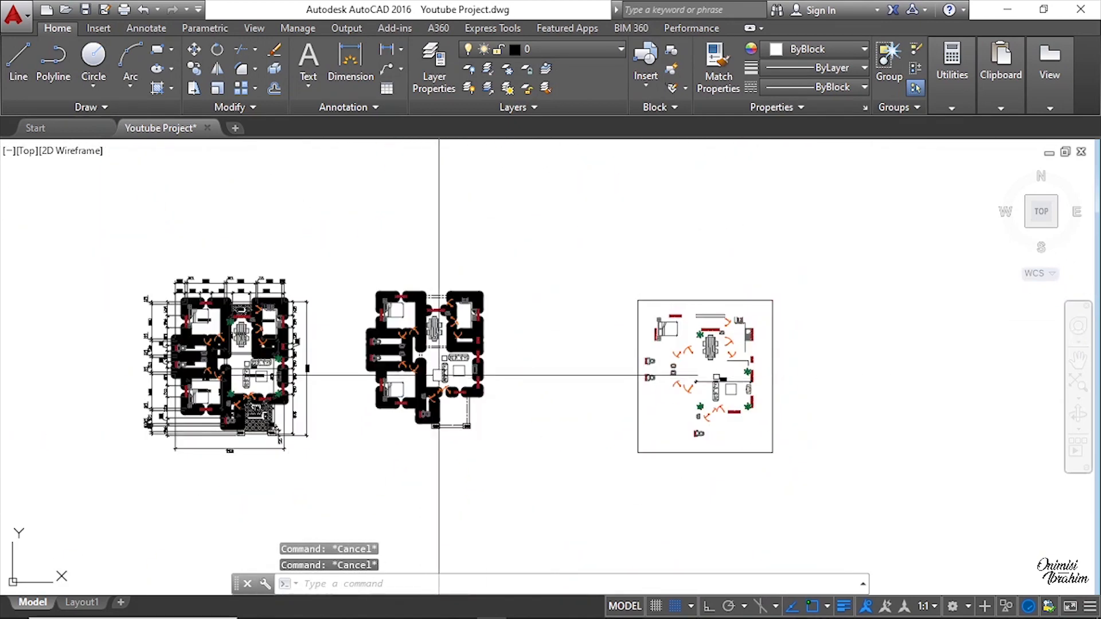
scroll(437, 373, "up", 8)
middle_click_drag(473, 413, 560, 341)
scroll(573, 337, "up", 4)
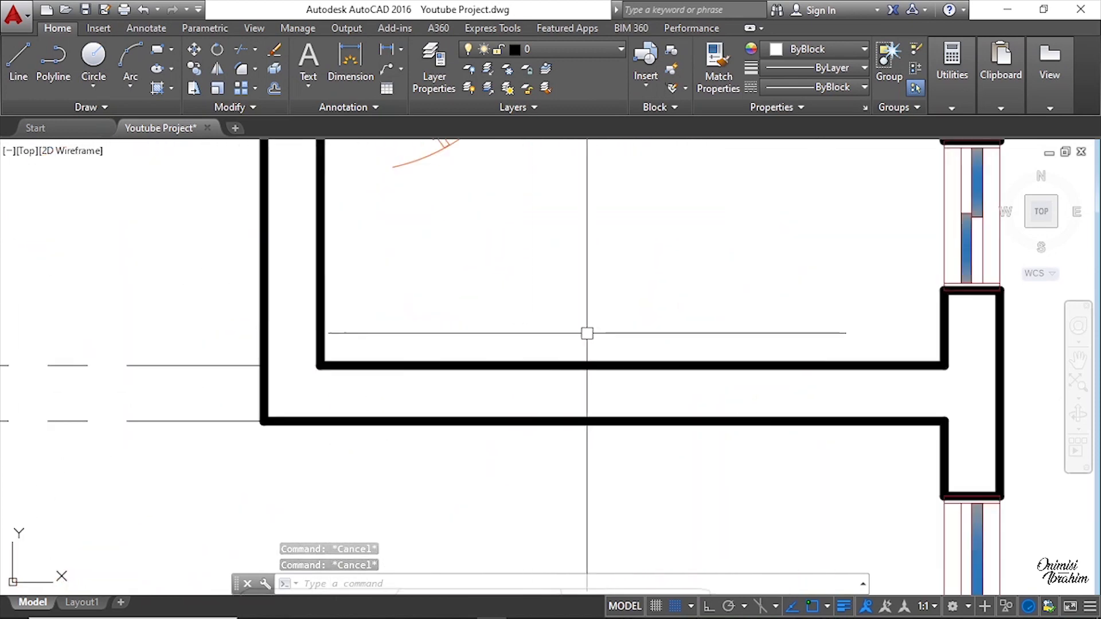
scroll(617, 377, "down", 4)
scroll(618, 375, "up", 2)
key("Escape")
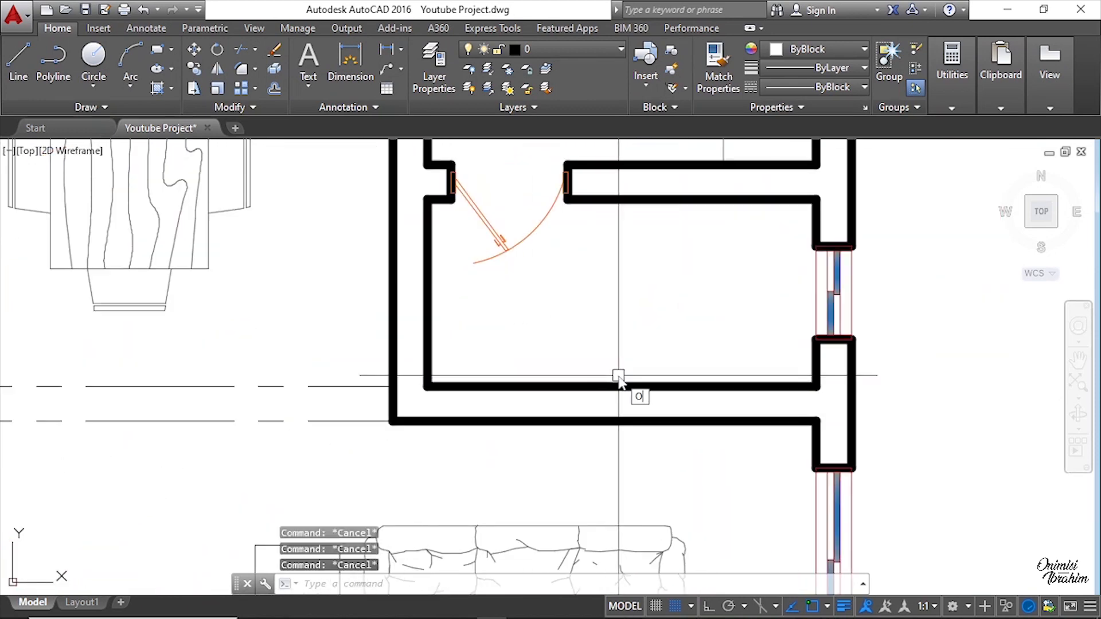
Step: Offset the room's lower inner wall line 600 upward into the room
type("O")
key("Return")
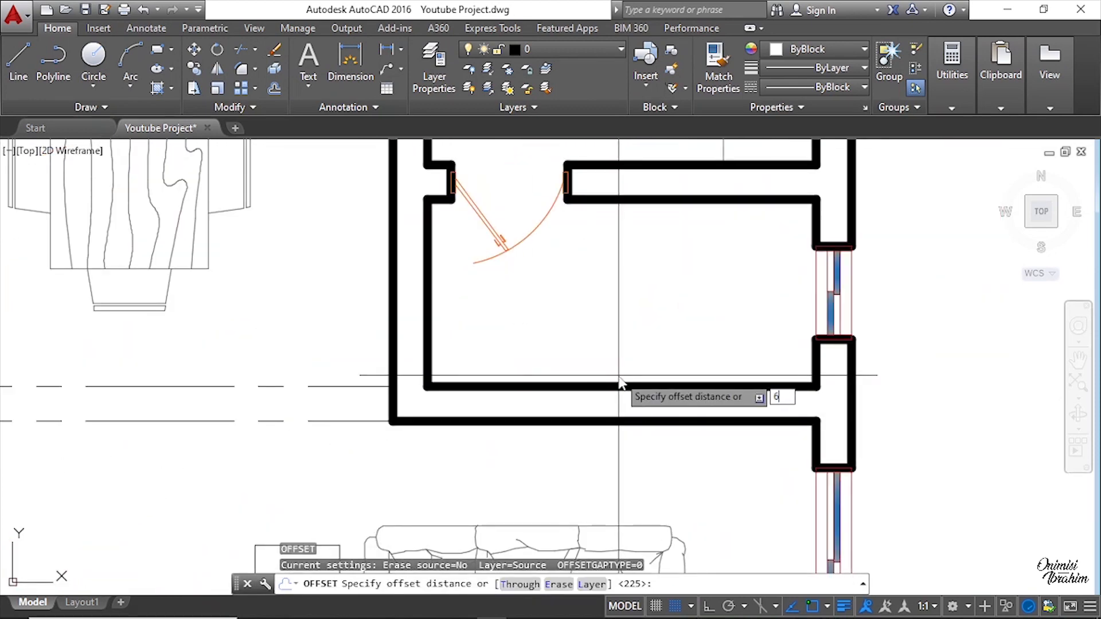
key("Return")
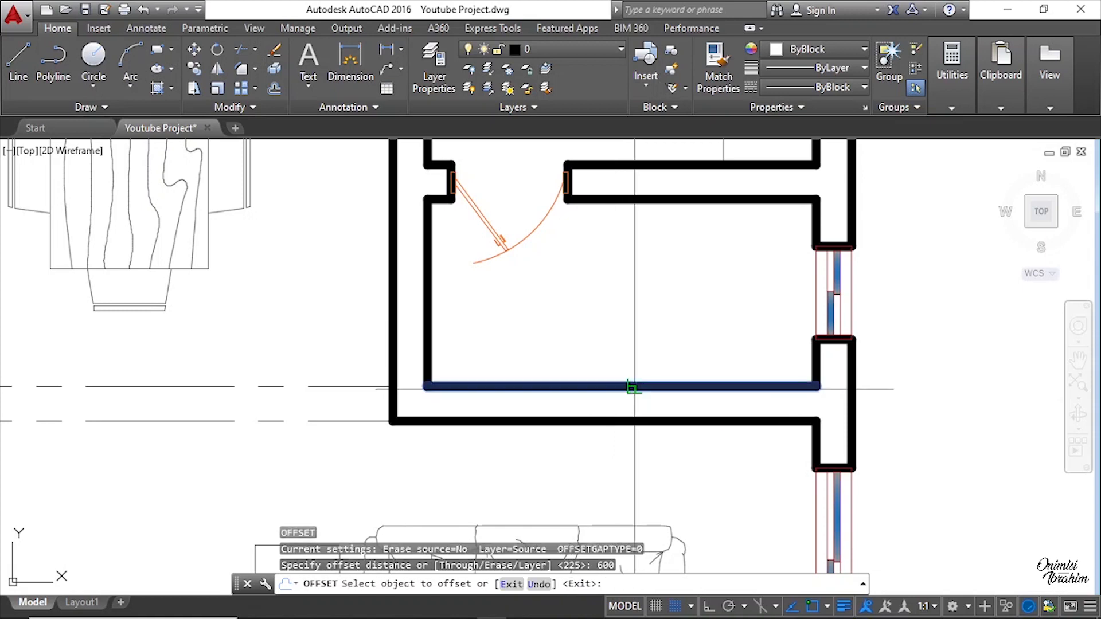
left_click(631, 387)
left_click(635, 349)
key("Escape")
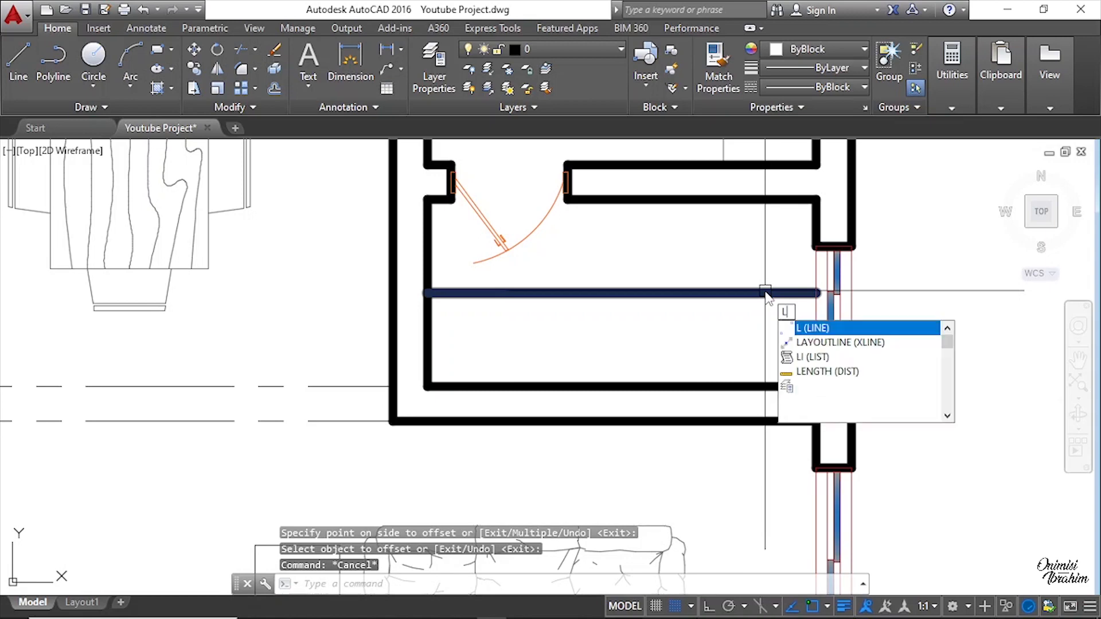
Step: Draw a vertical line from the offset line down to the store room's lower inner wall line, near its right wall
key("Return")
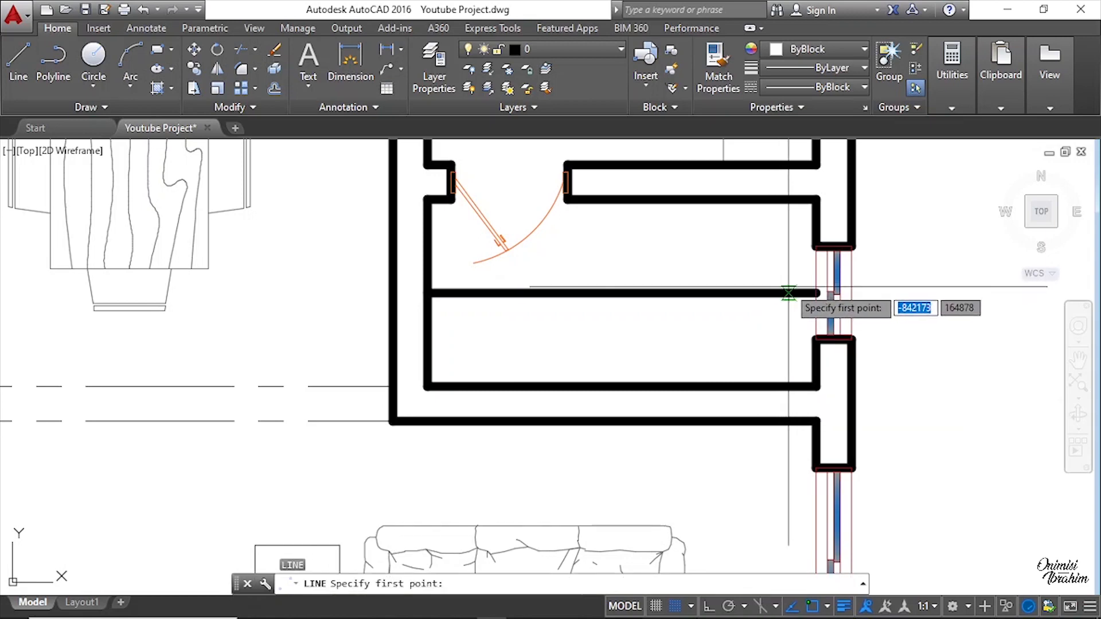
key("Escape")
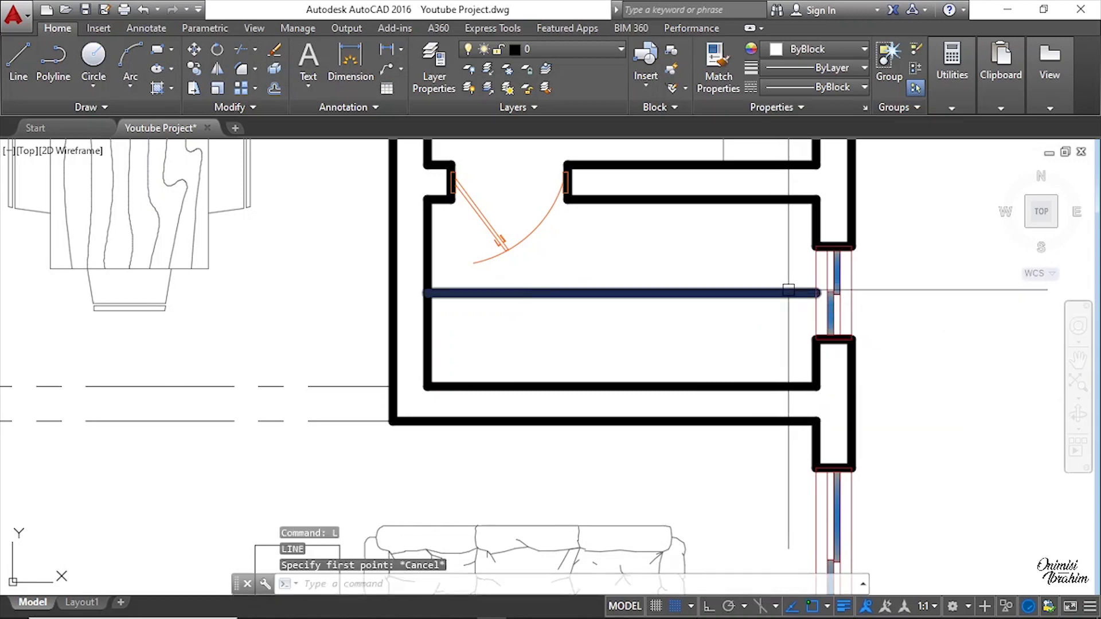
key("Return")
scroll(579, 309, "down", 5)
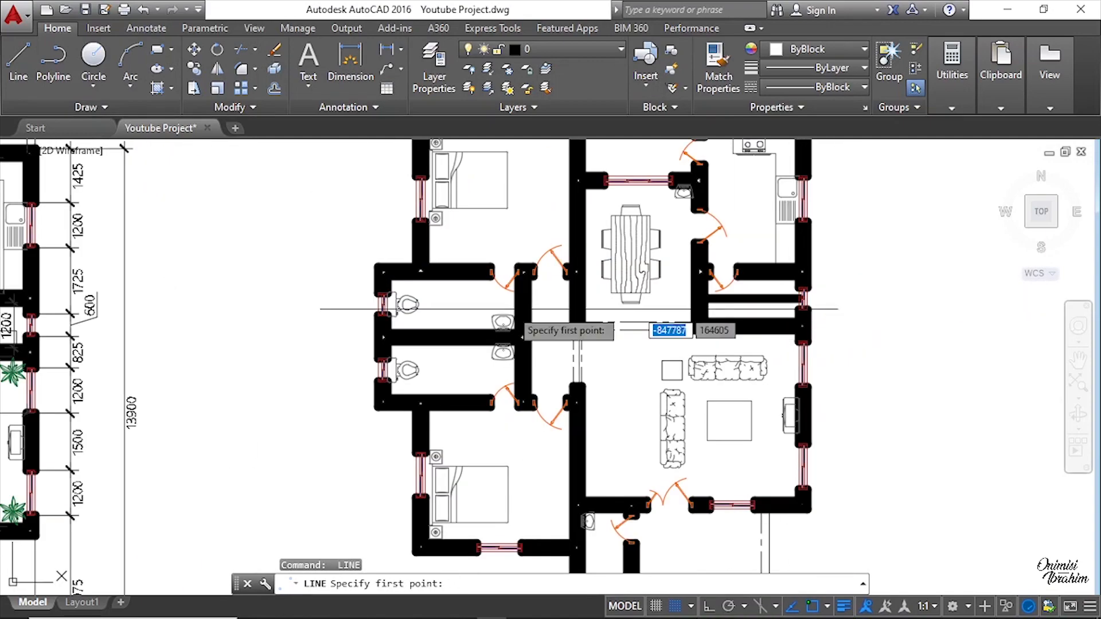
middle_click_drag(289, 311, 667, 309)
scroll(379, 317, "up", 4)
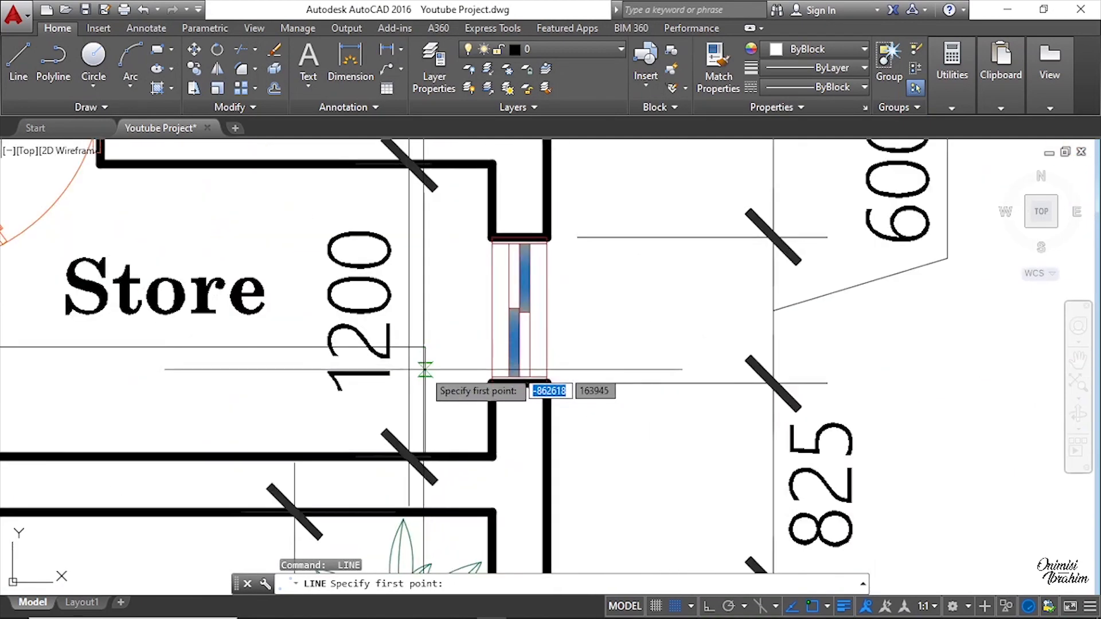
scroll(424, 370, "down", 6)
scroll(762, 356, "up", 6)
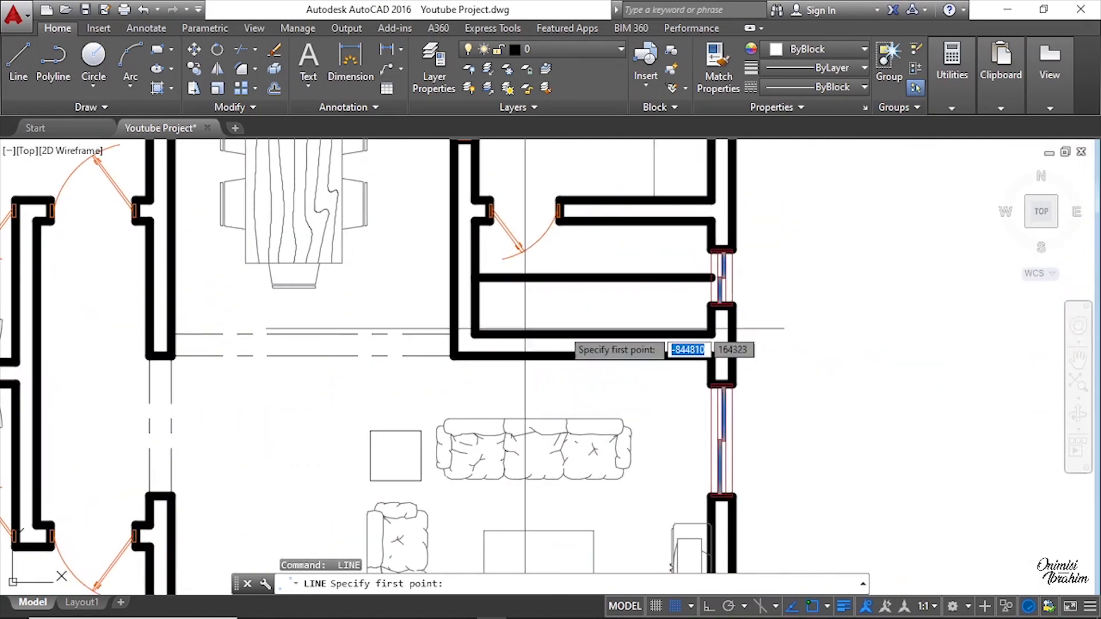
scroll(710, 304, "up", 2)
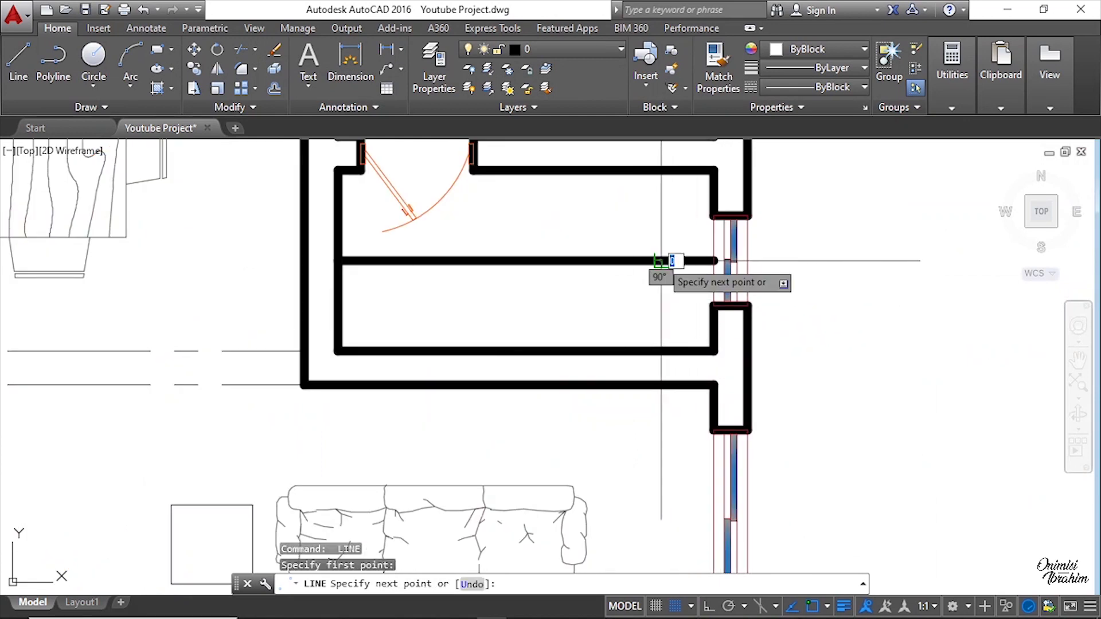
key("Escape")
key("Escape")
key("Escape")
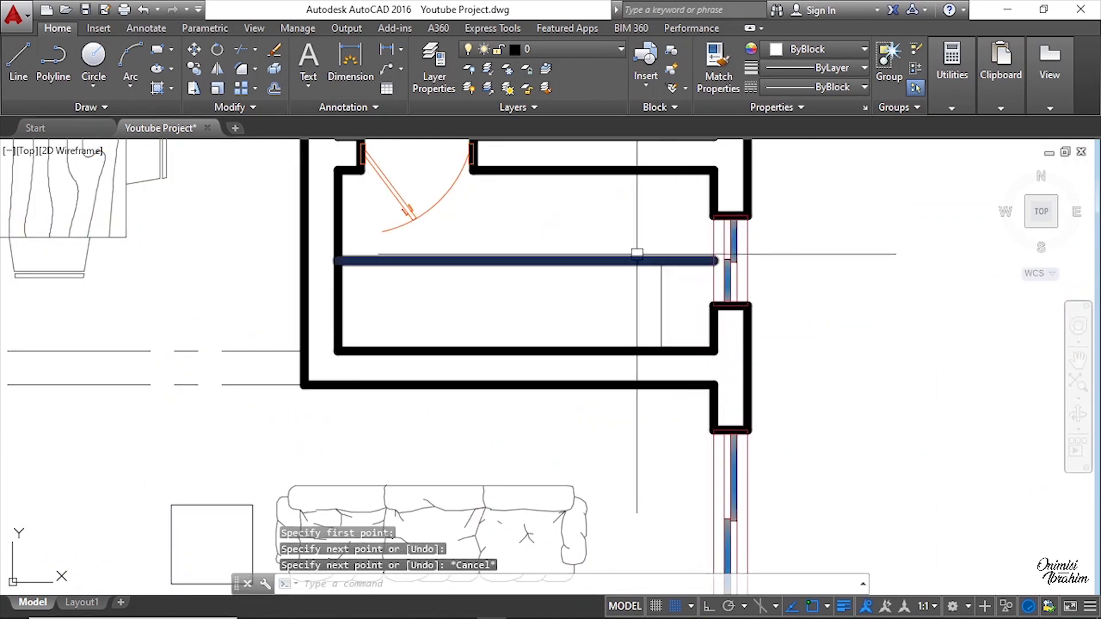
scroll(637, 255, "up", 2)
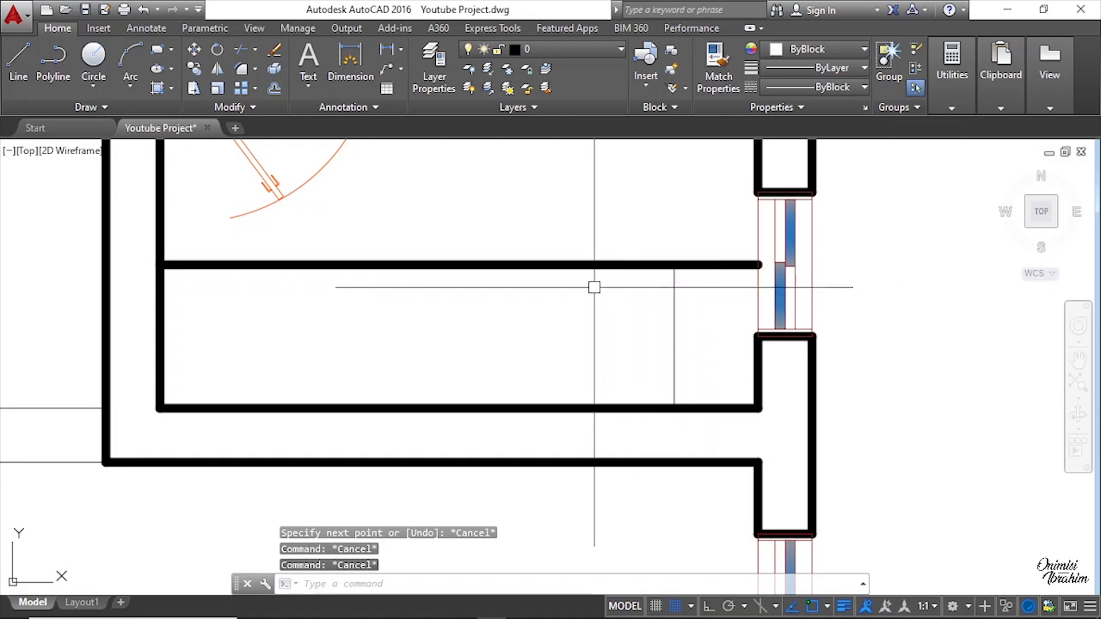
key("Escape")
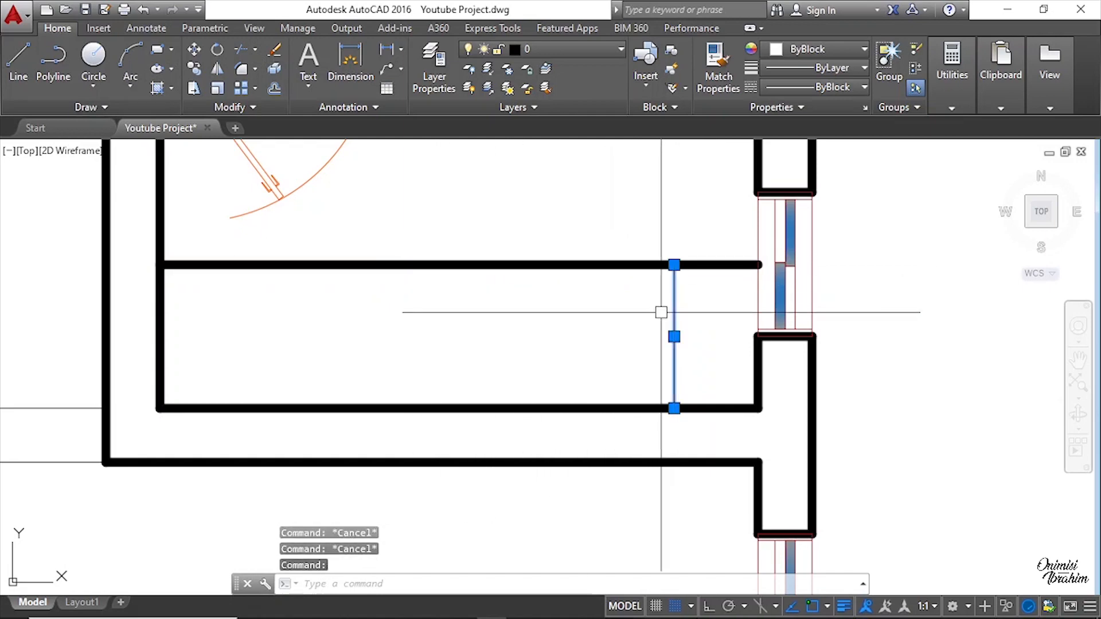
Step: Match the offset line's properties to the thin vertical line using Match Properties
type("MA")
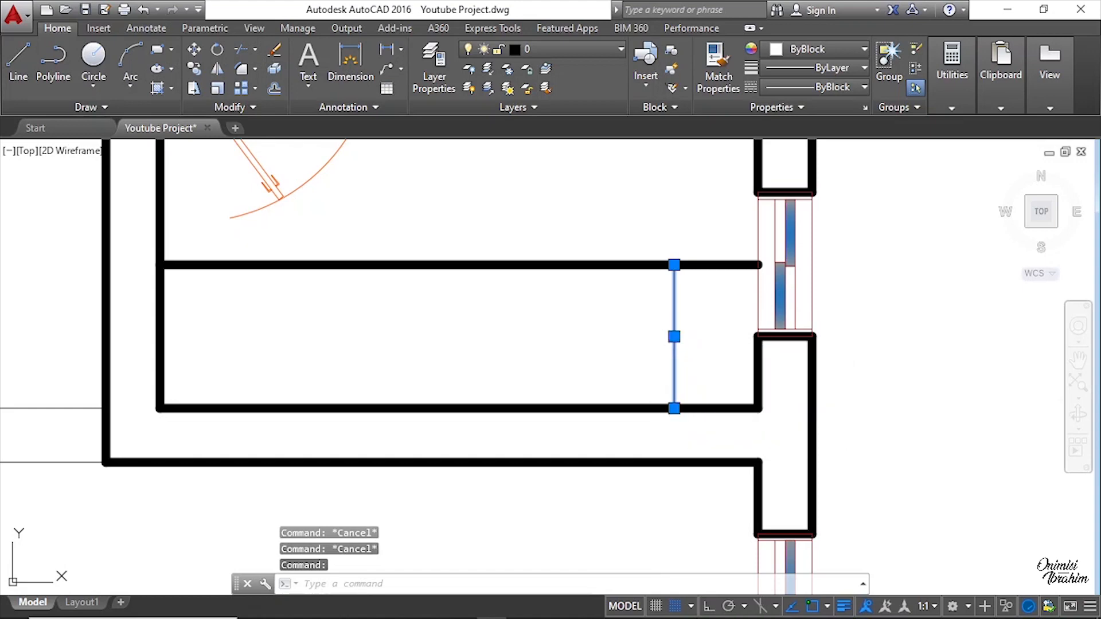
key("Return")
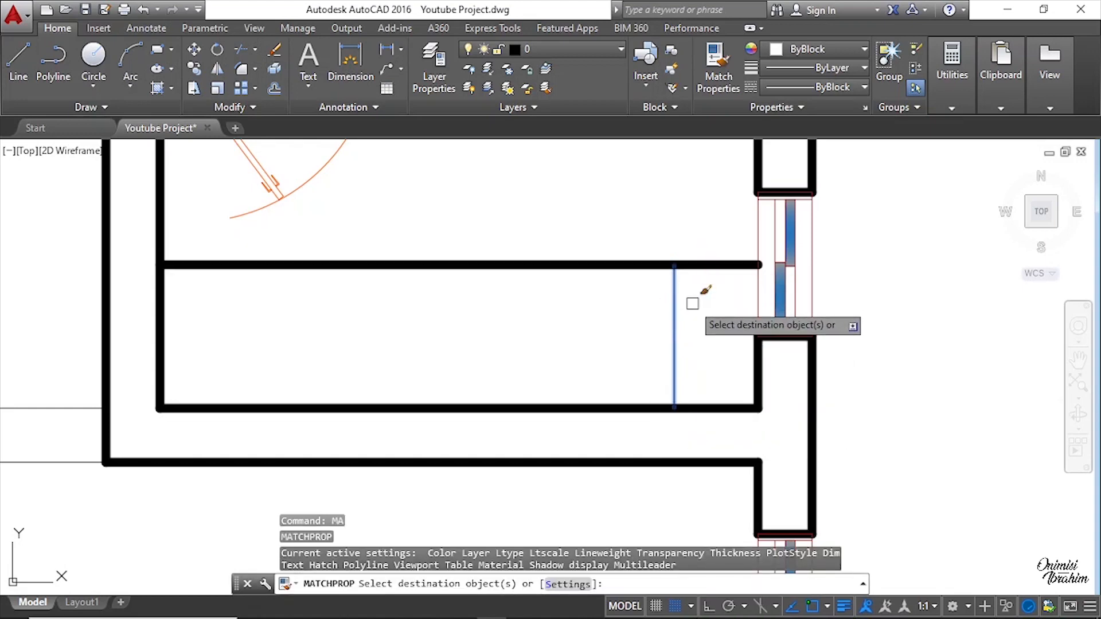
key("Escape")
left_click(676, 296)
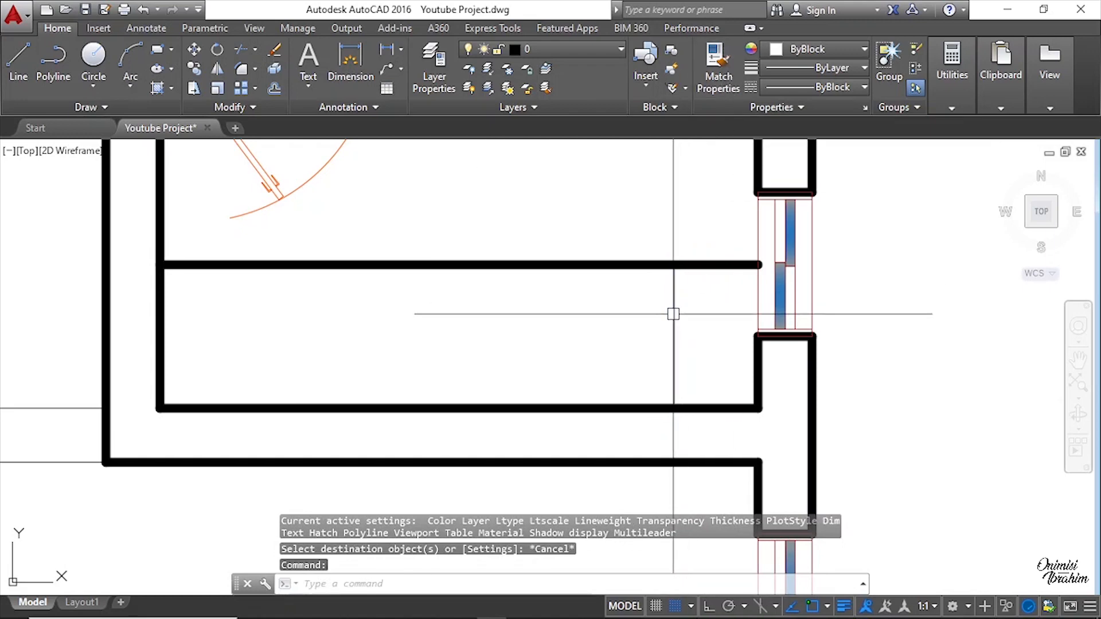
key("Escape")
left_click(674, 306)
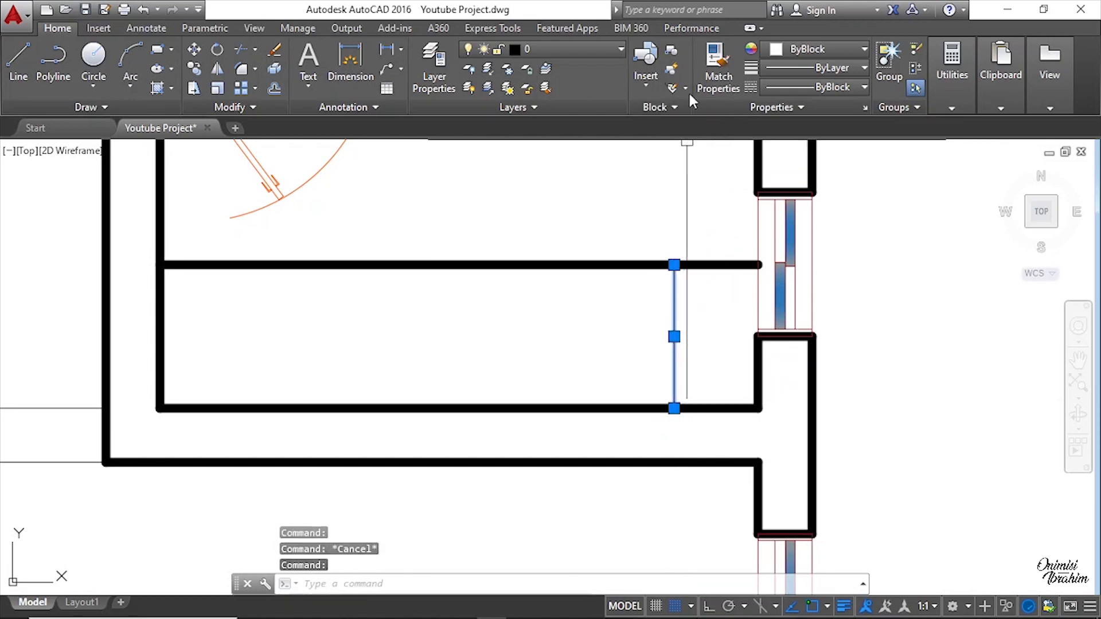
left_click(716, 80)
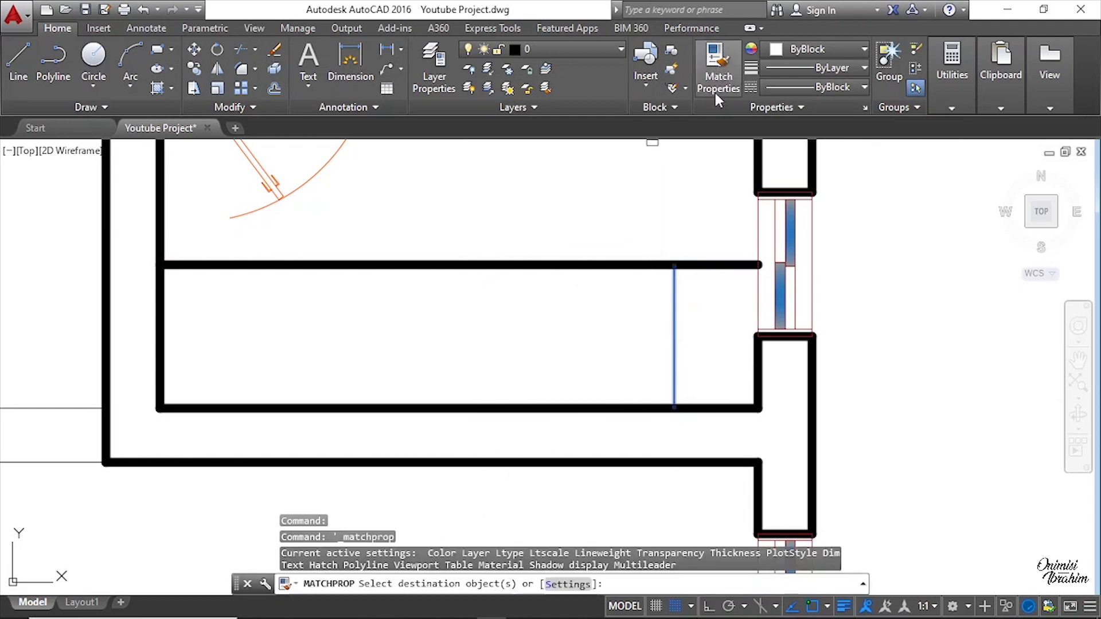
key("Escape")
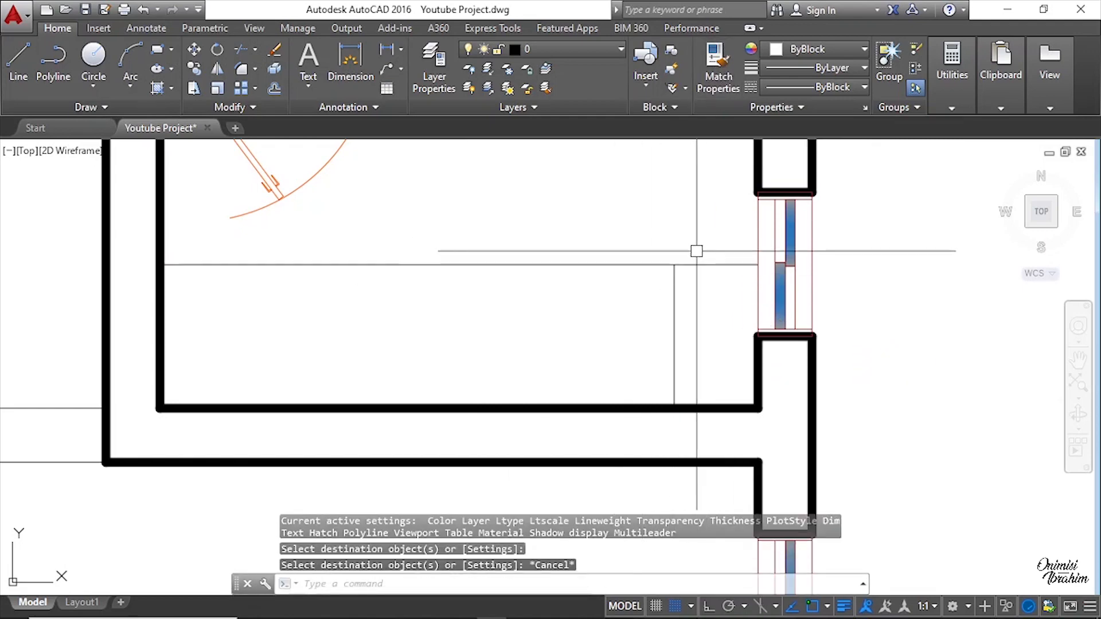
Step: Trim the part of the offset line that extends beyond the vertical line toward the right wall
left_click(235, 49)
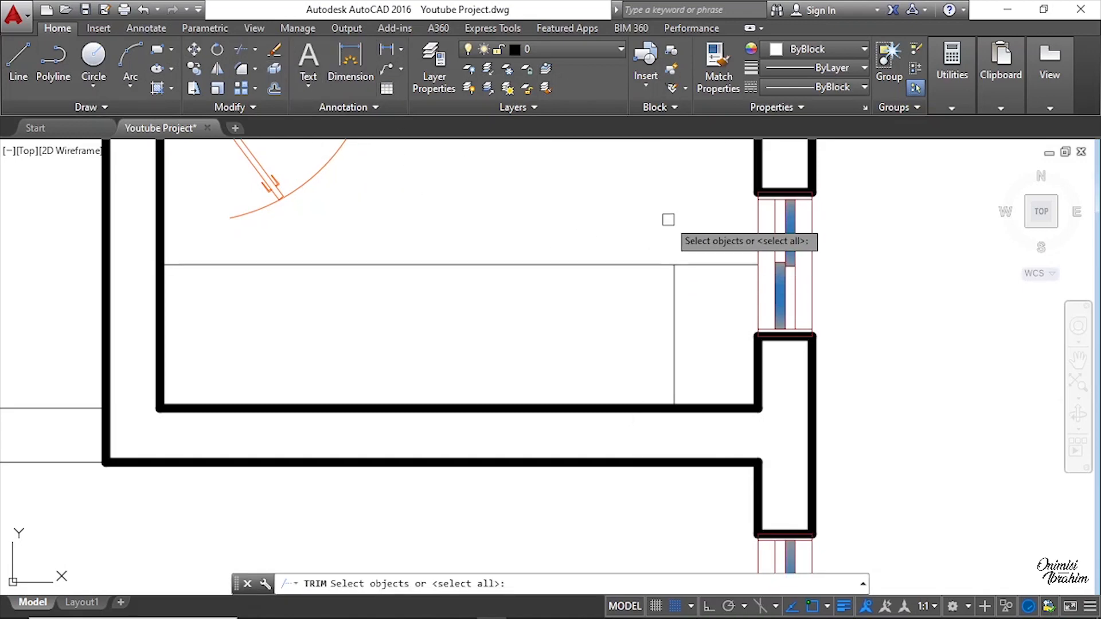
key("Return")
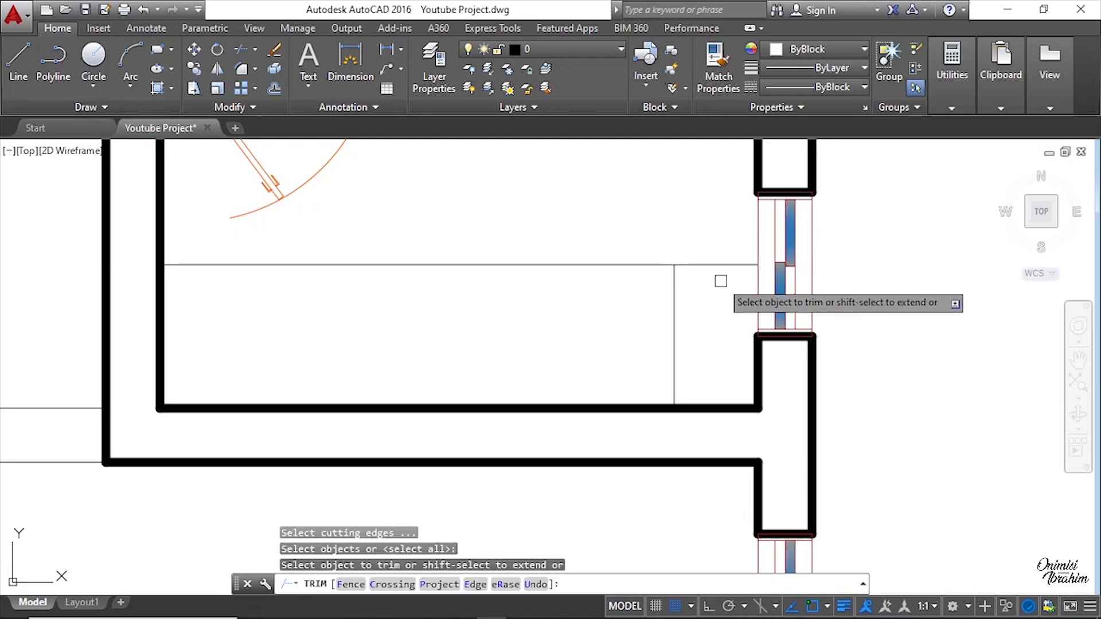
left_click(706, 266)
left_click(683, 288)
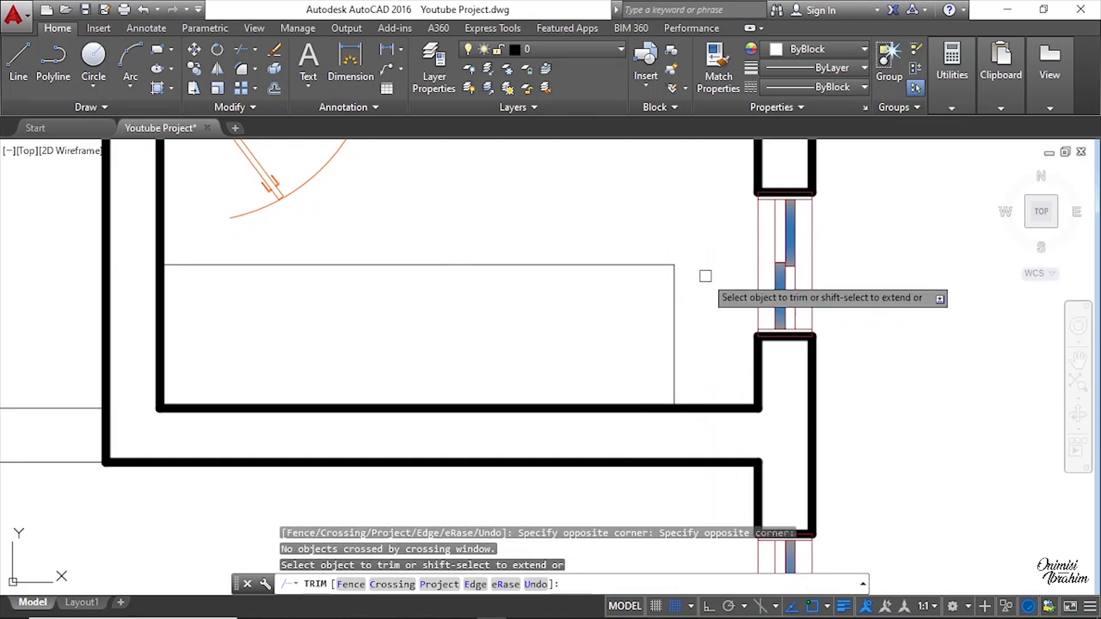
scroll(682, 321, "down", 4)
key("Escape")
key("Escape")
scroll(491, 365, "down", 2)
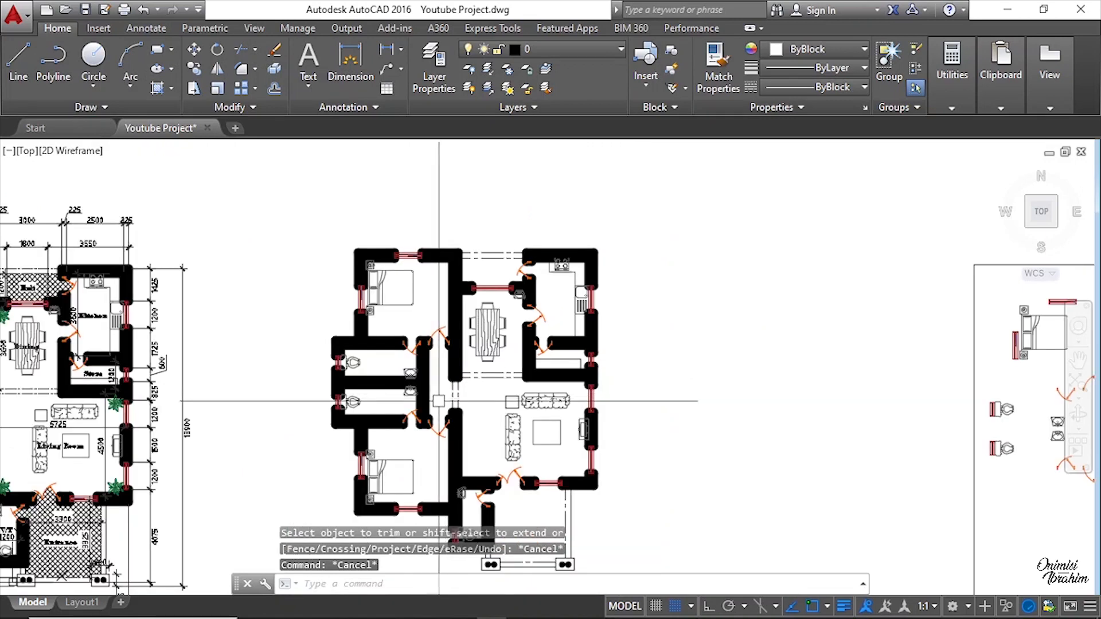
Step: Copy the potted plant from the original layout into the living room's lower-left corner beside the entrance
middle_click_drag(594, 336, 580, 236)
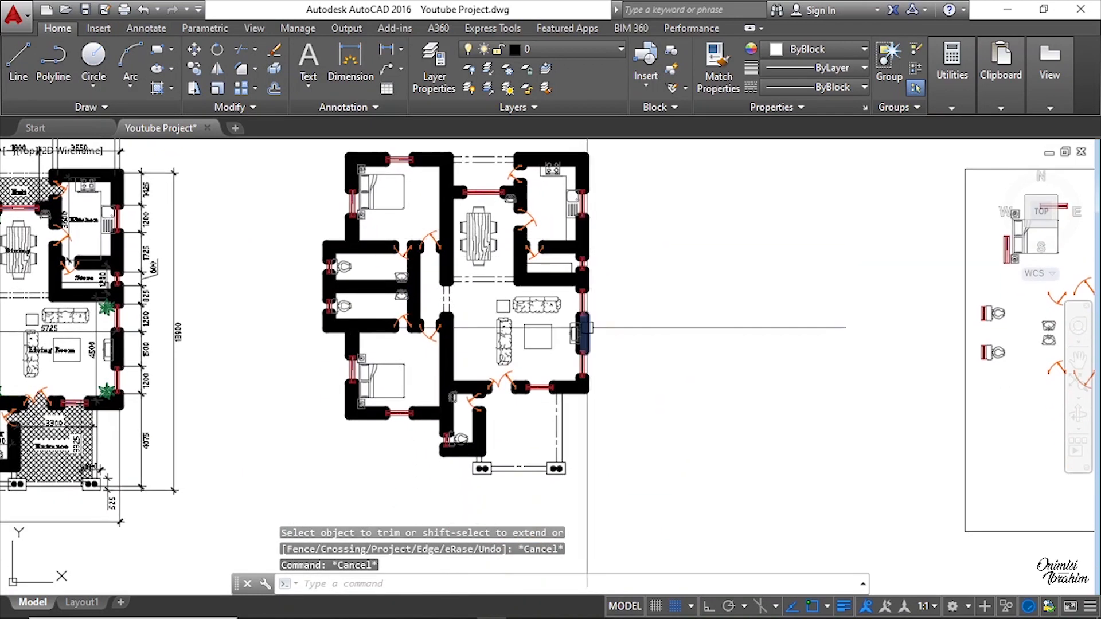
scroll(570, 359, "down", 3)
scroll(783, 369, "up", 8)
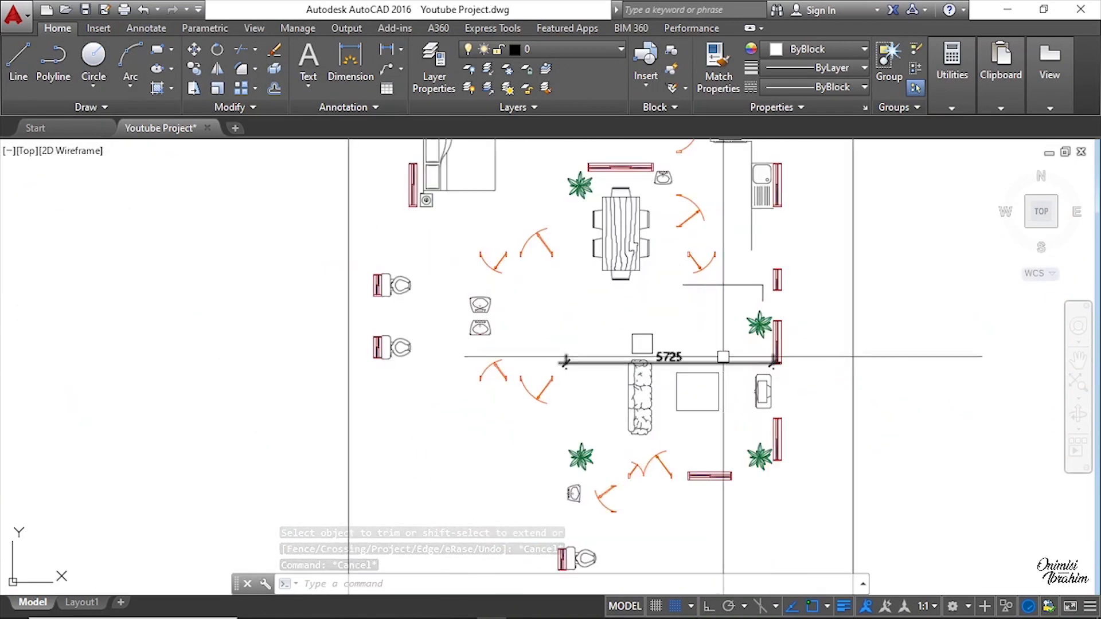
scroll(760, 289, "down", 4)
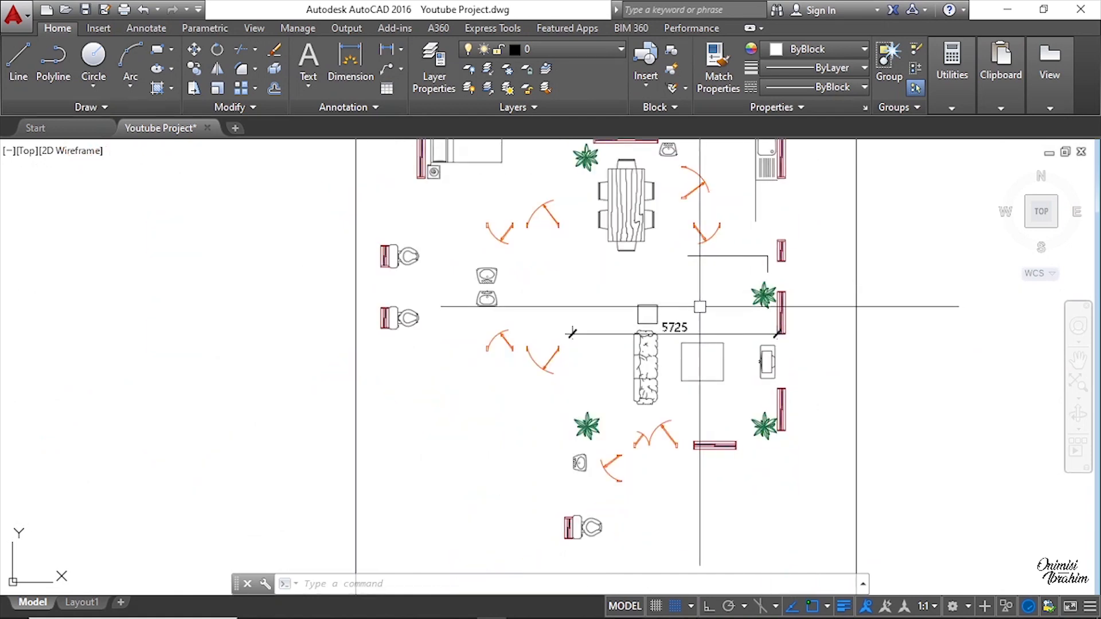
scroll(578, 449, "up", 5)
scroll(578, 449, "up", 2)
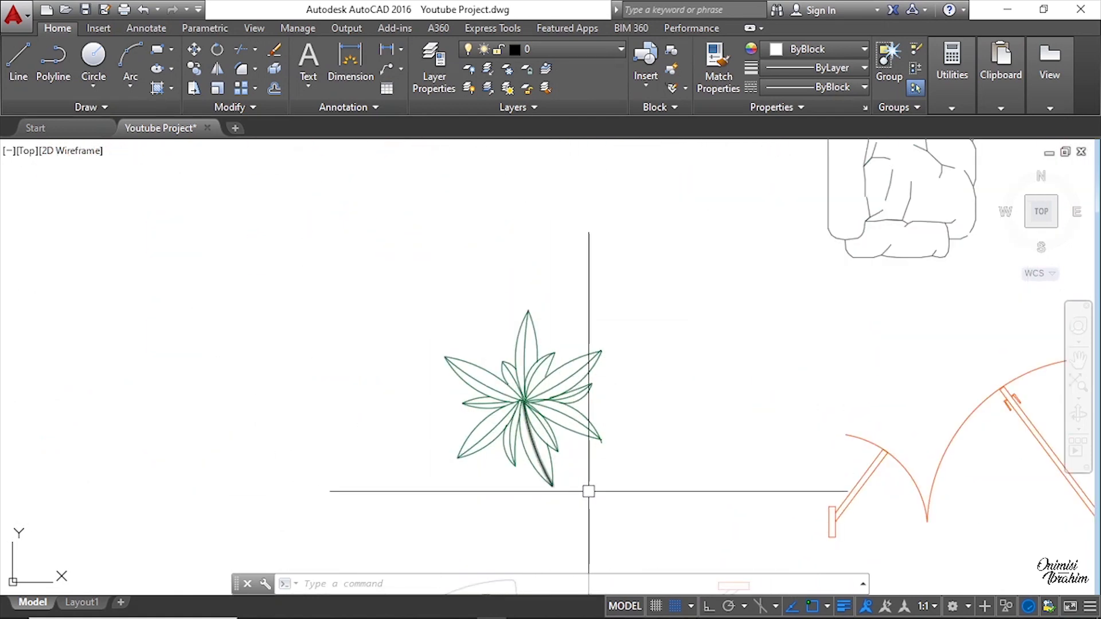
left_click(596, 492)
left_click(385, 263)
right_click(546, 341)
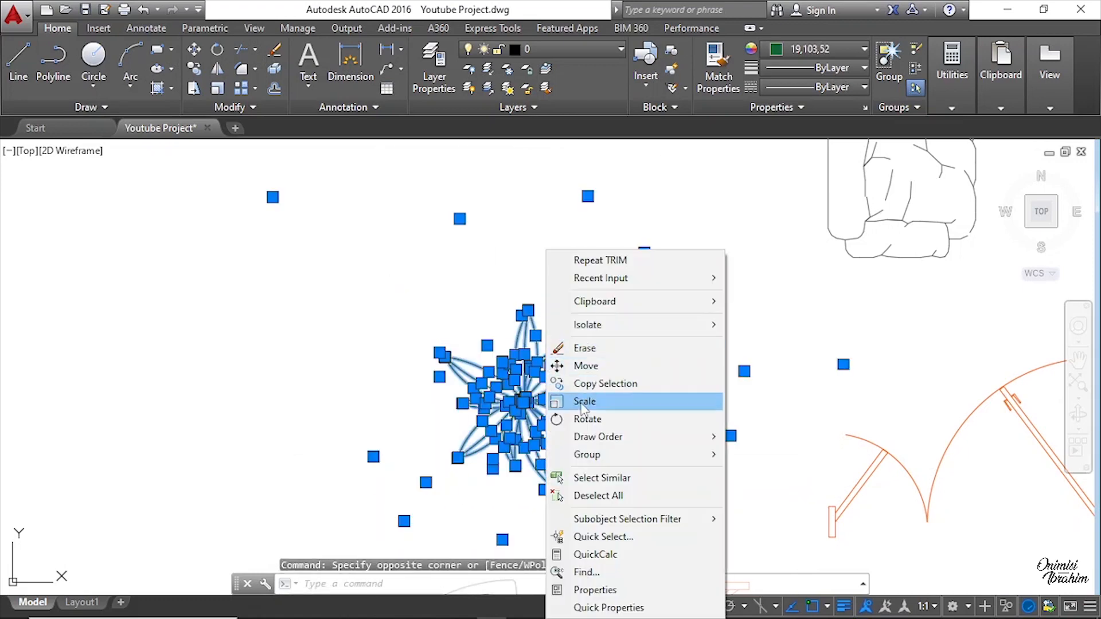
left_click(596, 383)
scroll(560, 398, "up", 3)
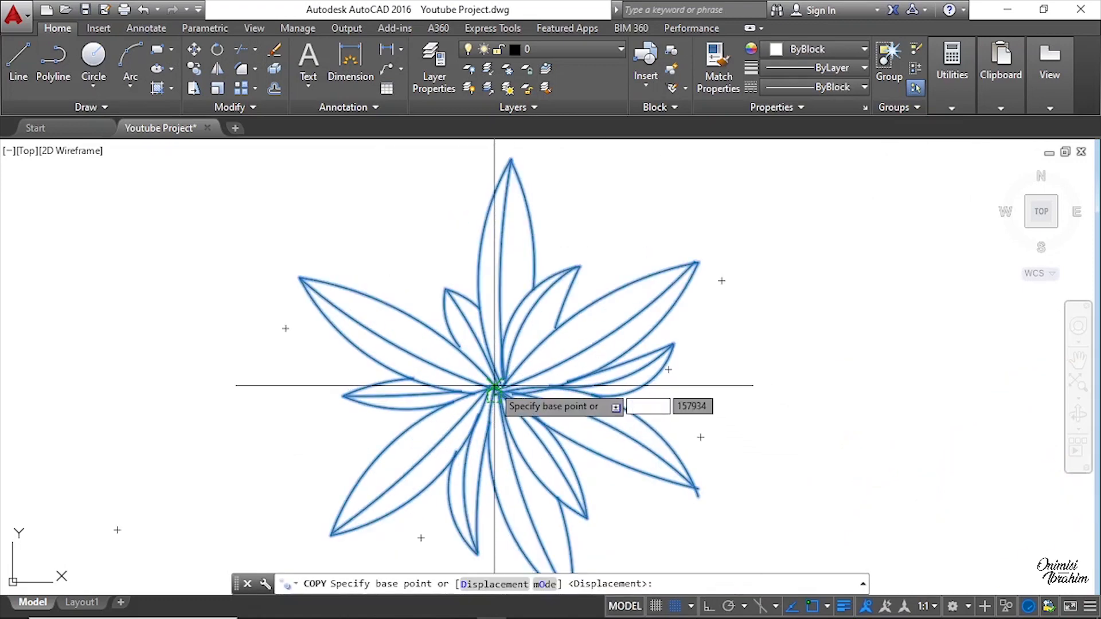
left_click(494, 390)
scroll(651, 253, "down", 8)
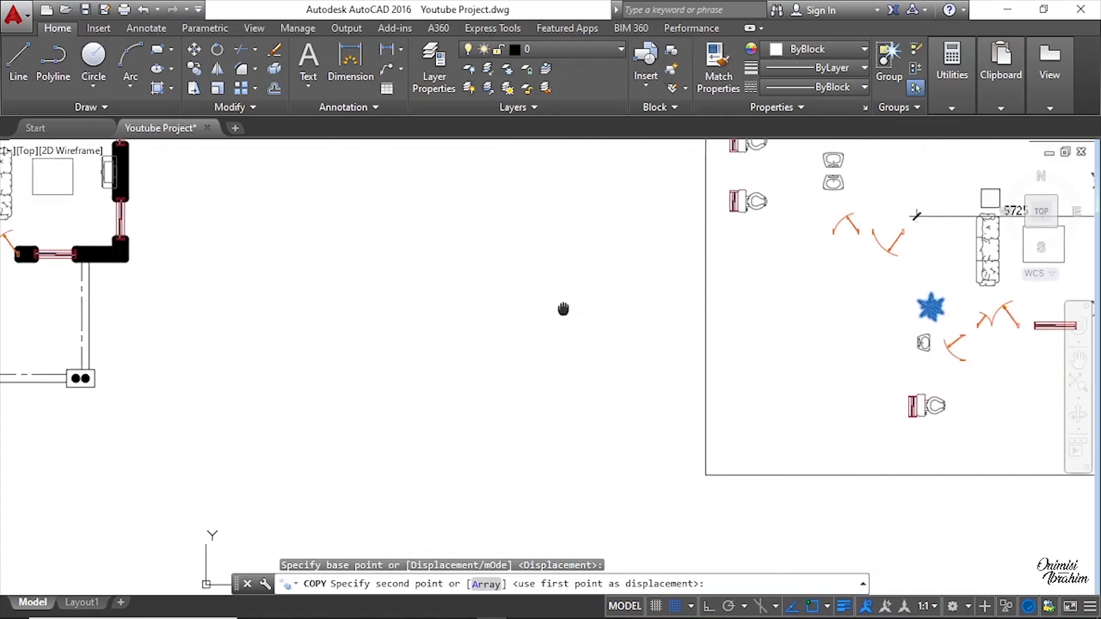
scroll(450, 333, "up", 4)
scroll(421, 325, "down", 2)
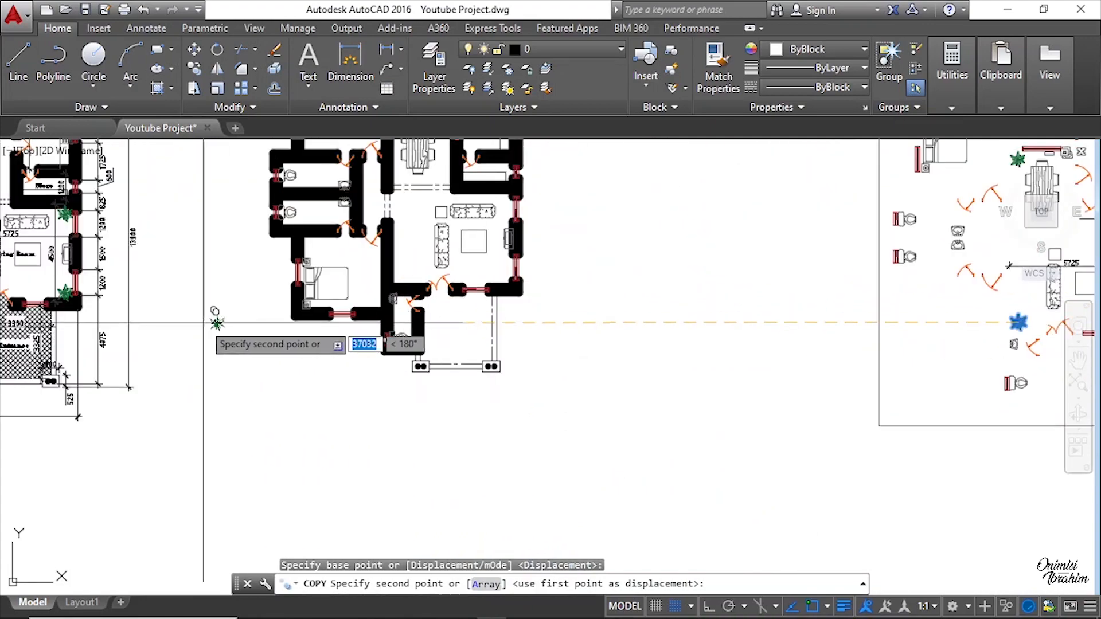
middle_click_drag(130, 325, 480, 325)
scroll(413, 312, "up", 5)
scroll(479, 283, "down", 4)
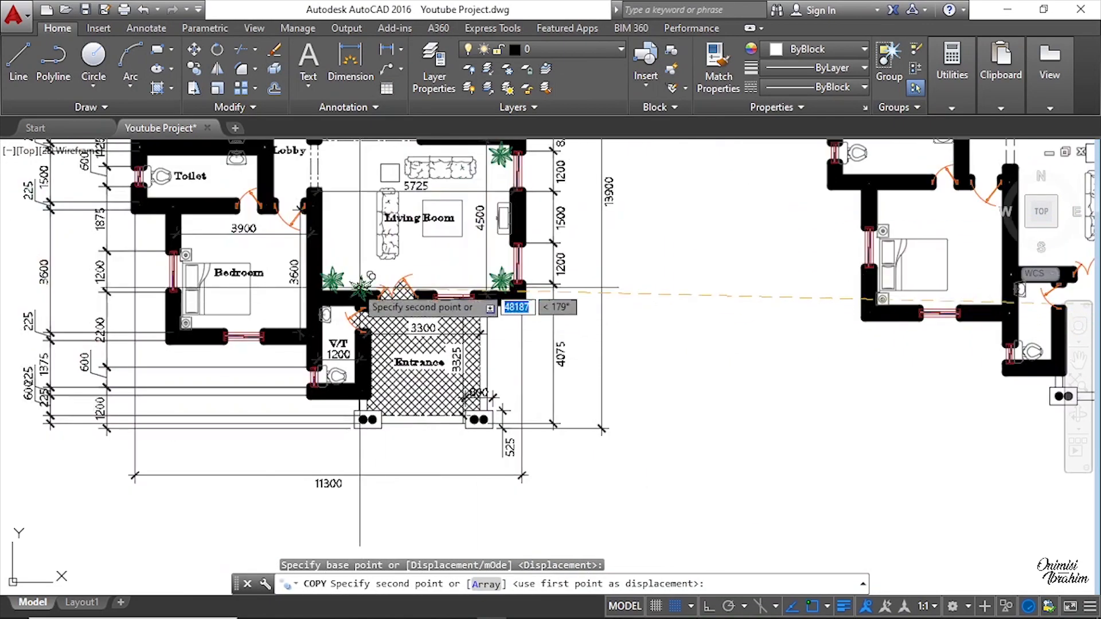
scroll(327, 267, "up", 4)
scroll(321, 278, "down", 8)
scroll(436, 322, "up", 10)
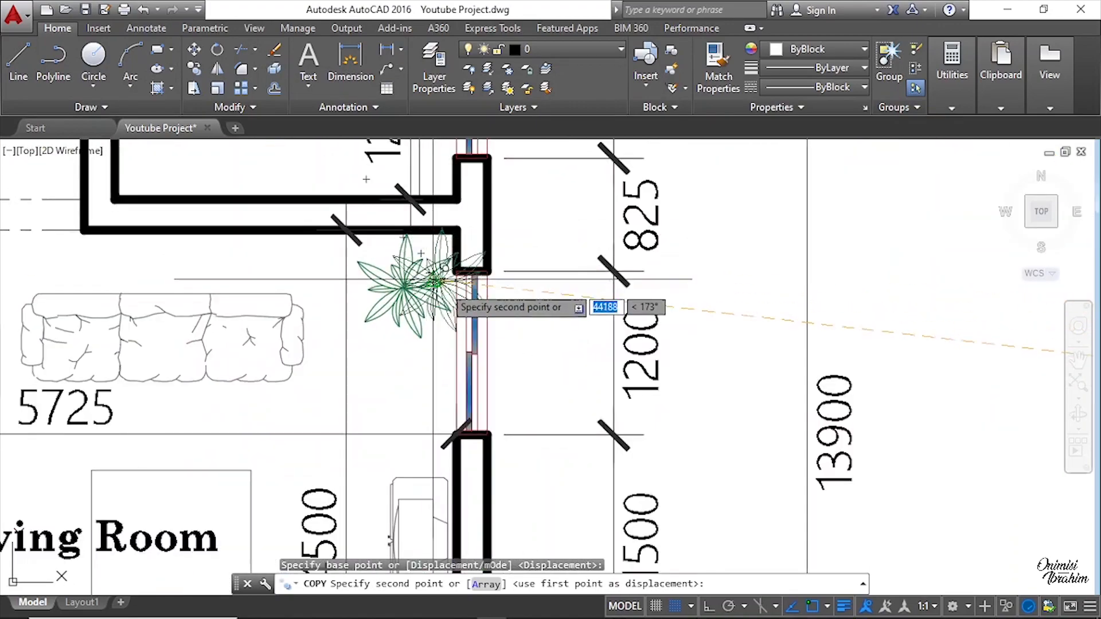
scroll(436, 293, "down", 6)
scroll(366, 202, "down", 2)
scroll(340, 293, "up", 3)
scroll(341, 261, "down", 3)
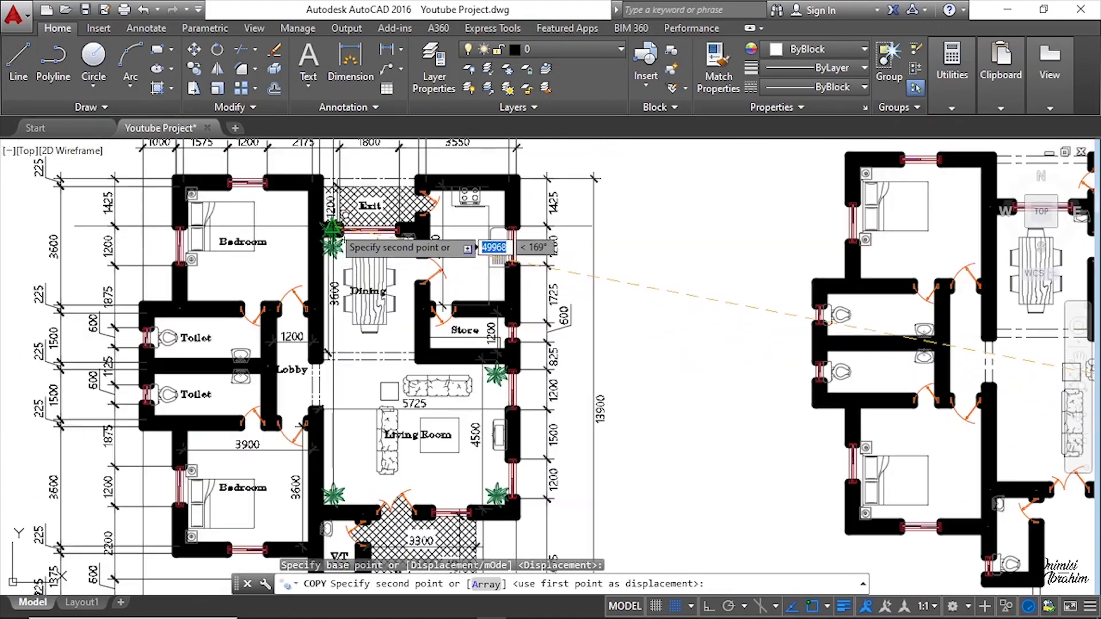
scroll(346, 221, "down", 5)
scroll(759, 349, "up", 3)
scroll(354, 289, "up", 2)
scroll(263, 269, "up", 5)
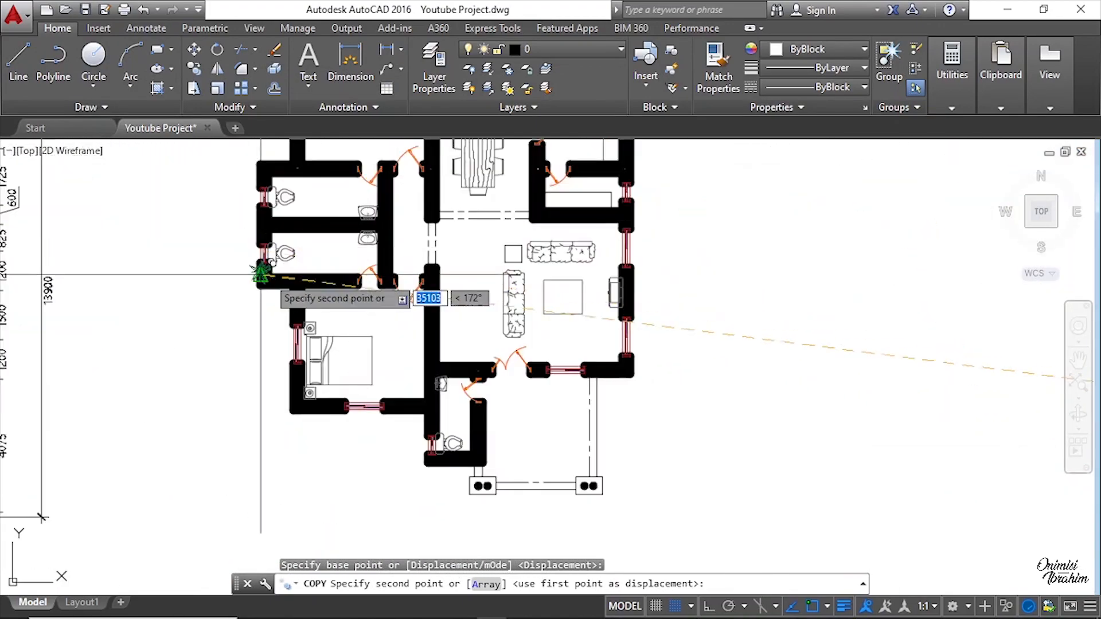
scroll(481, 373, "up", 3)
scroll(480, 374, "up", 3)
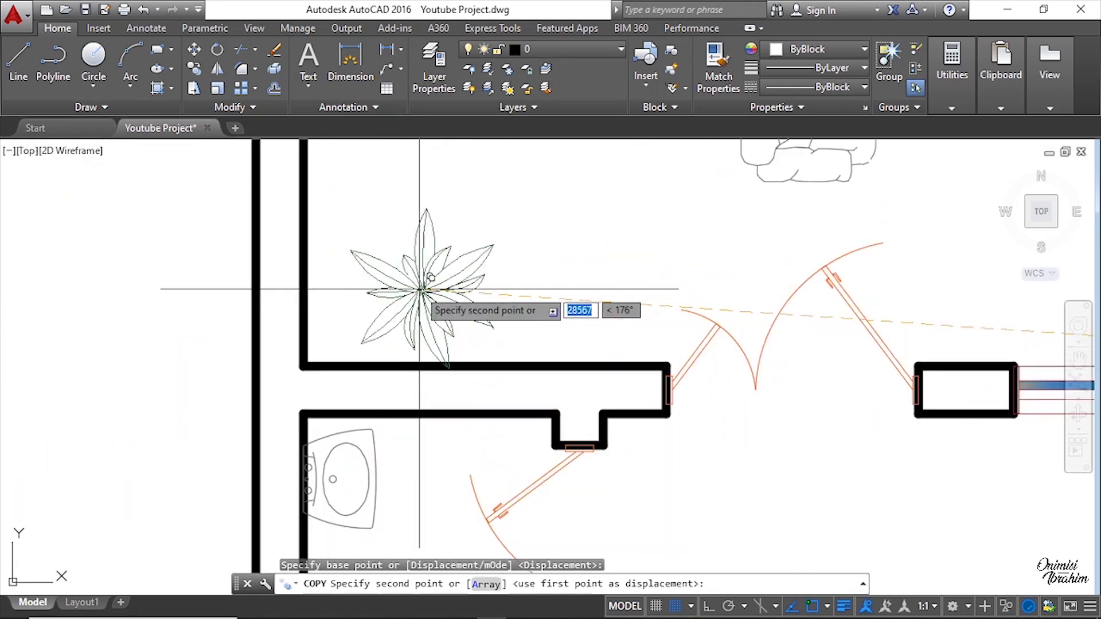
left_click(383, 274)
Step: Place another copy of the plant in the living room's lower-right corner
scroll(627, 368, "down", 3)
scroll(700, 361, "up", 3)
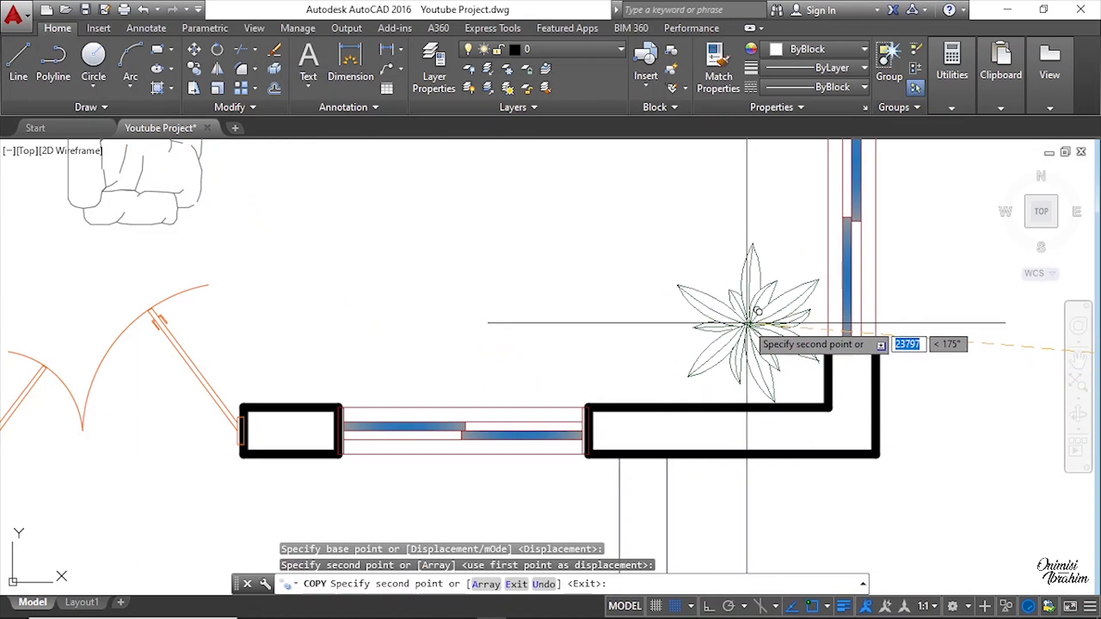
left_click(747, 323)
Step: Place a third copy of the plant in the living room's upper-right corner beside the window
scroll(740, 313, "down", 3)
scroll(722, 258, "up", 3)
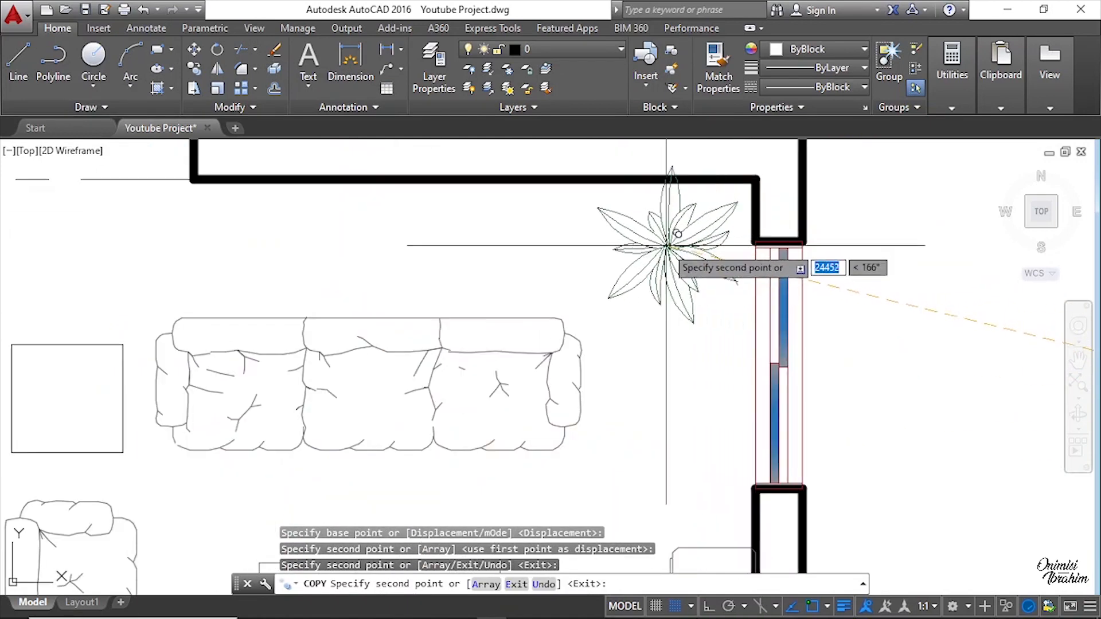
left_click(665, 267)
scroll(849, 367, "down", 4)
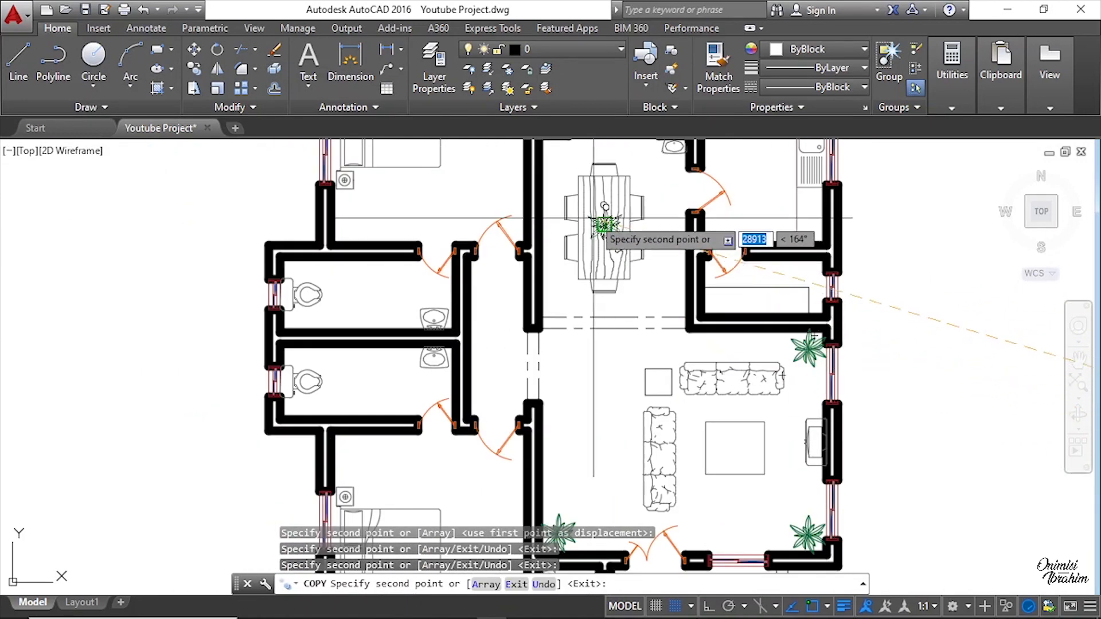
Step: Exit the Copy command and save the drawing
scroll(593, 218, "down", 3)
scroll(542, 298, "up", 5)
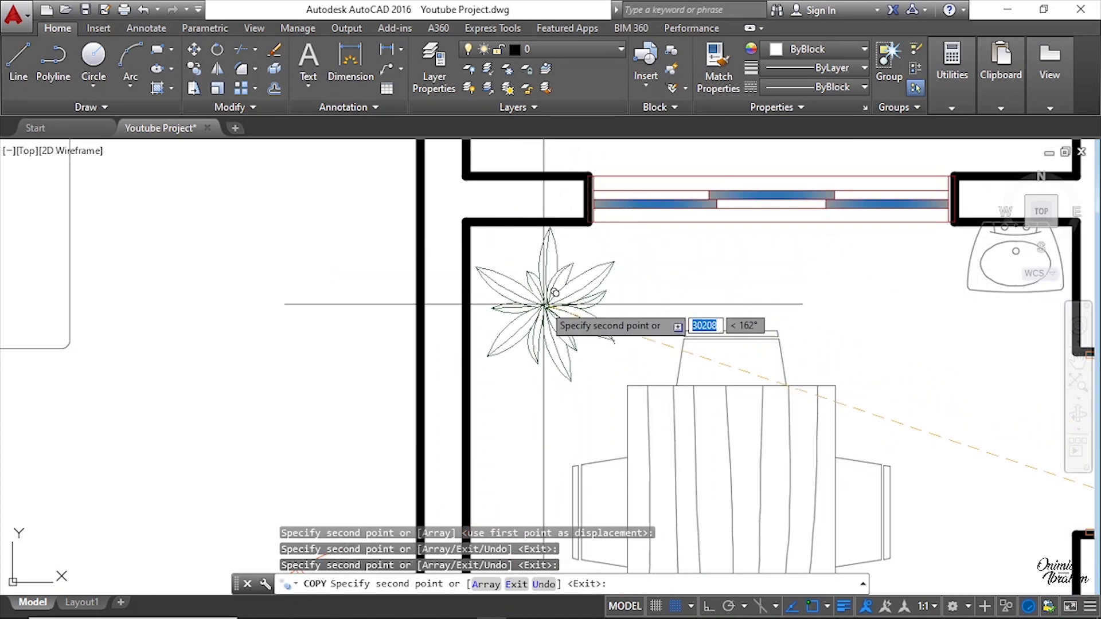
scroll(556, 338, "down", 6)
key("Escape")
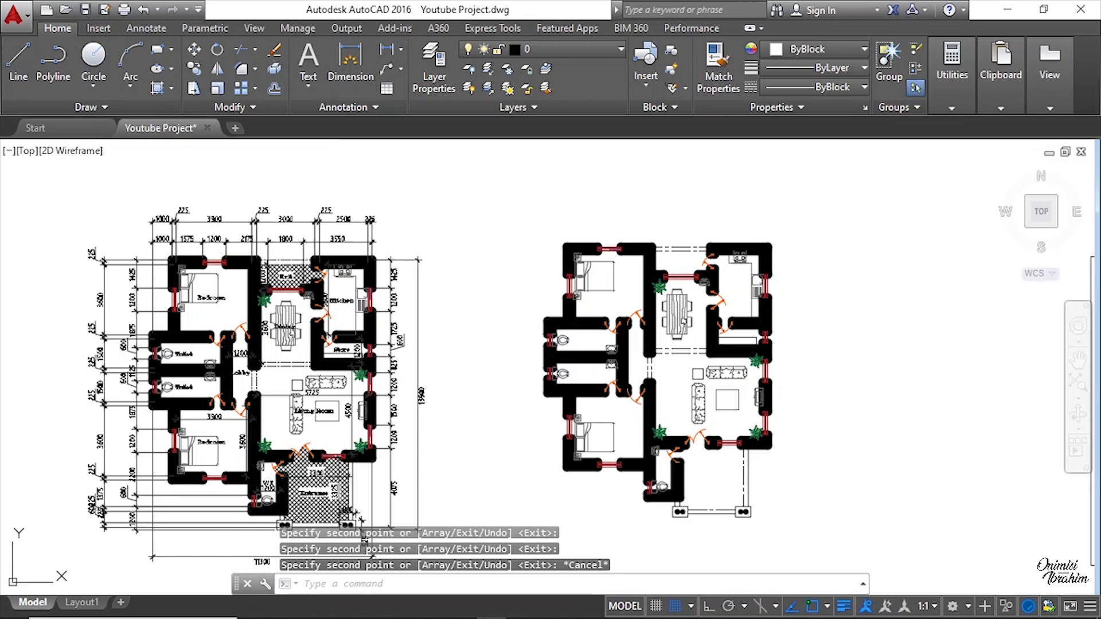
key("ctrl+s")
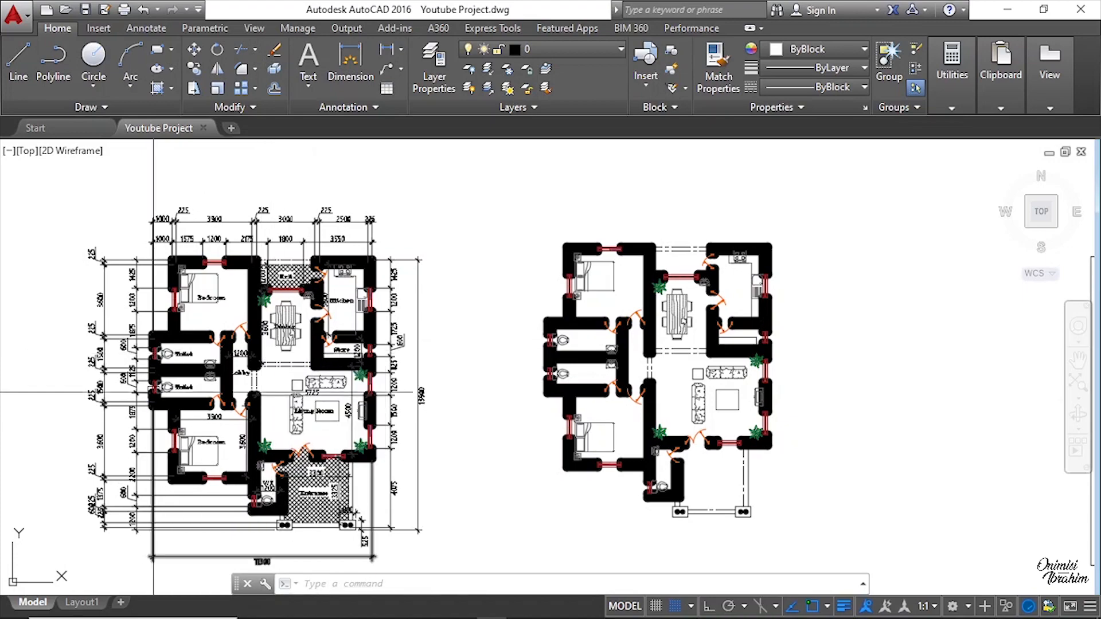
Step: Review the new floor plan's rooms and furniture against the original layout
scroll(262, 353, "up", 5)
scroll(288, 360, "down", 4)
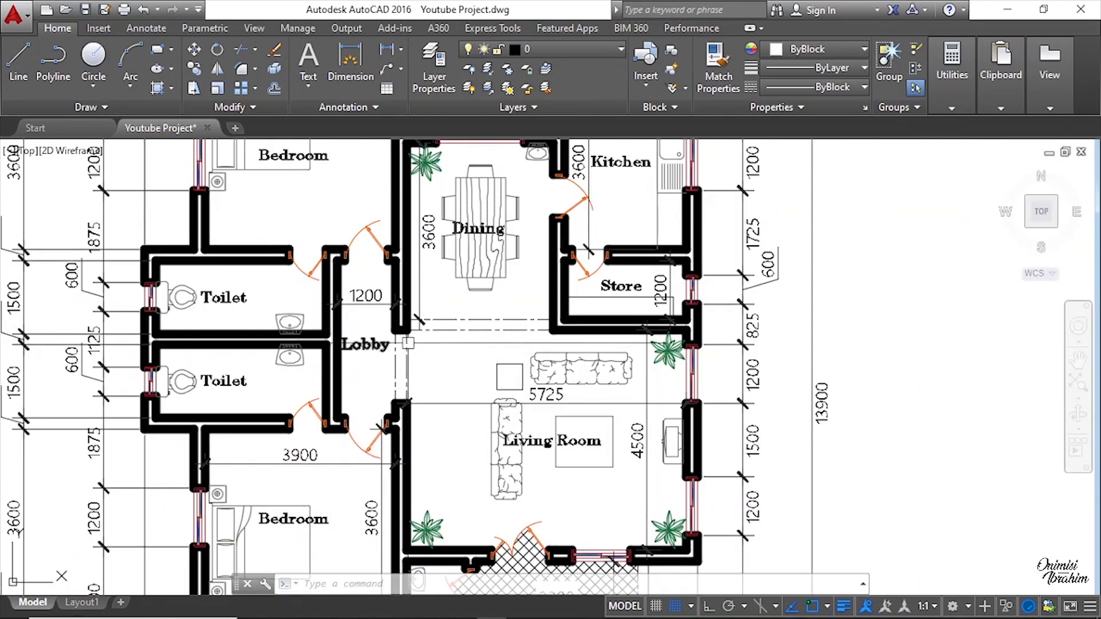
scroll(450, 359, "down", 4)
scroll(450, 499, "up", 7)
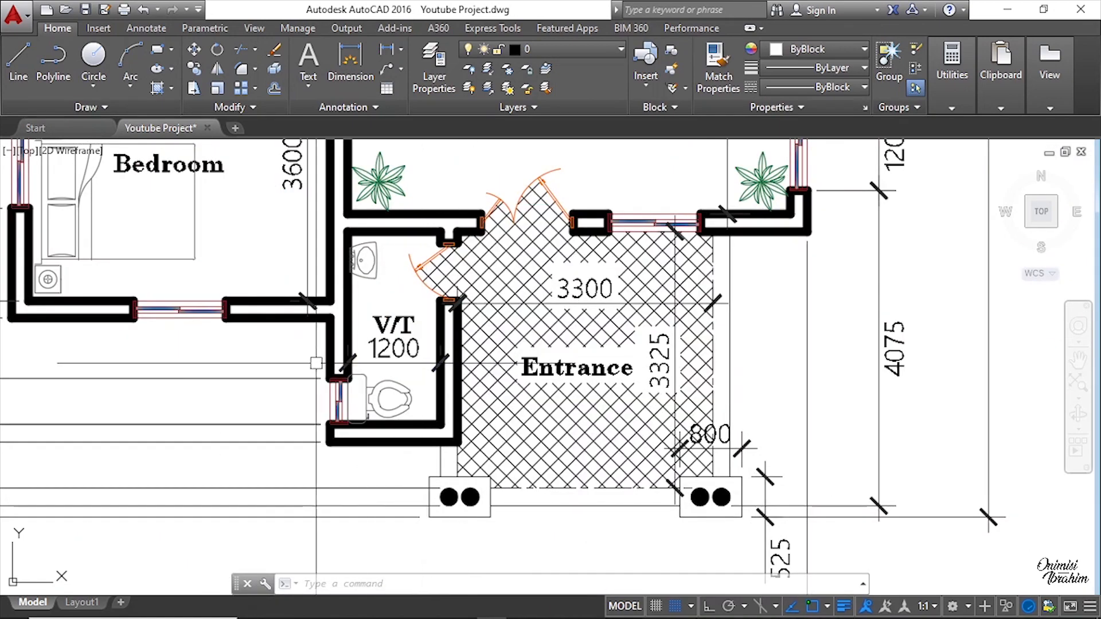
scroll(384, 369, "down", 3)
scroll(385, 368, "down", 4)
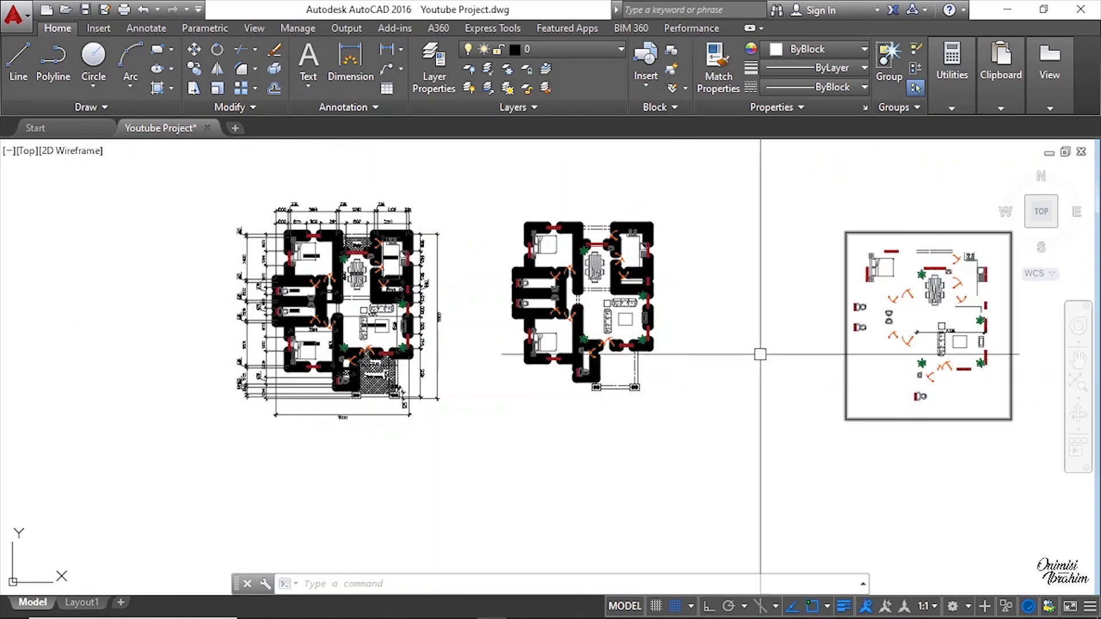
scroll(584, 348, "up", 3)
scroll(583, 348, "up", 4)
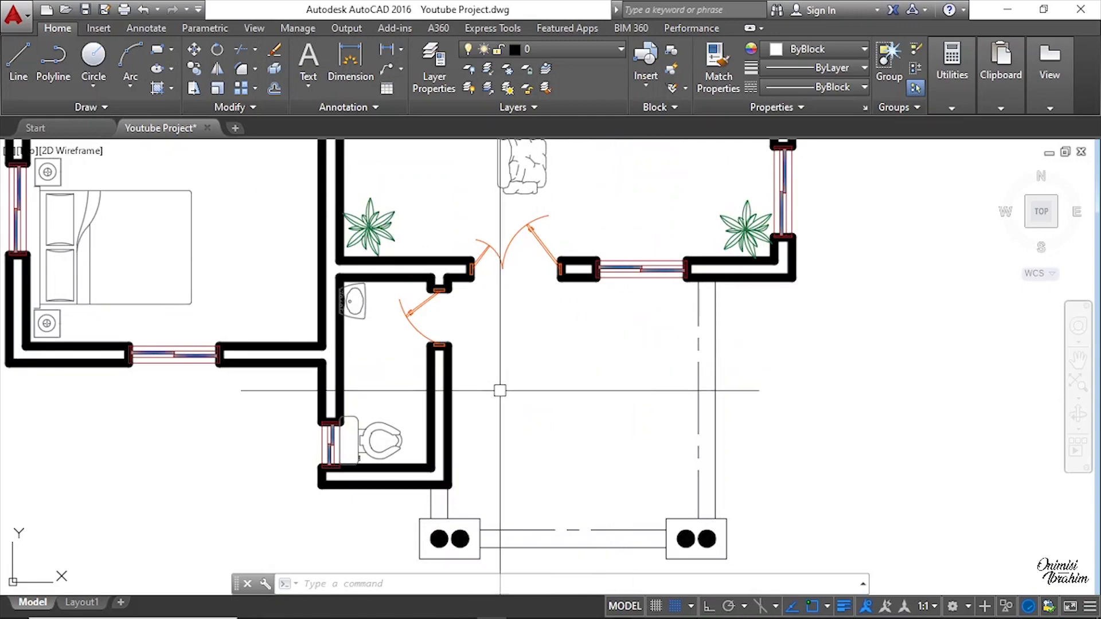
scroll(550, 395, "down", 4)
scroll(513, 397, "up", 4)
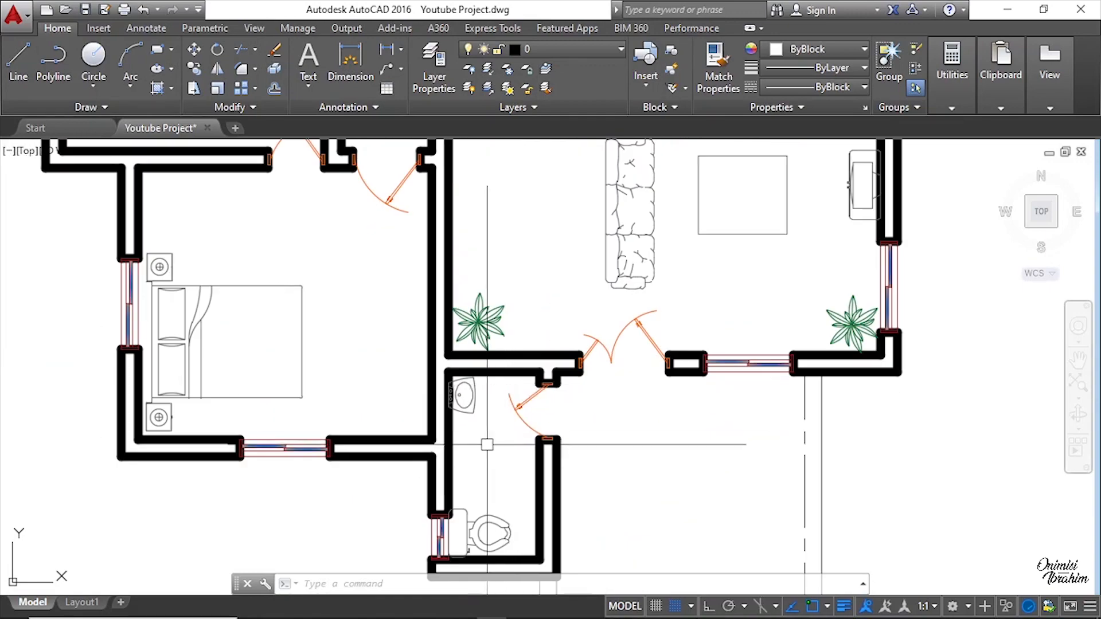
scroll(487, 445, "down", 4)
scroll(573, 400, "up", 3)
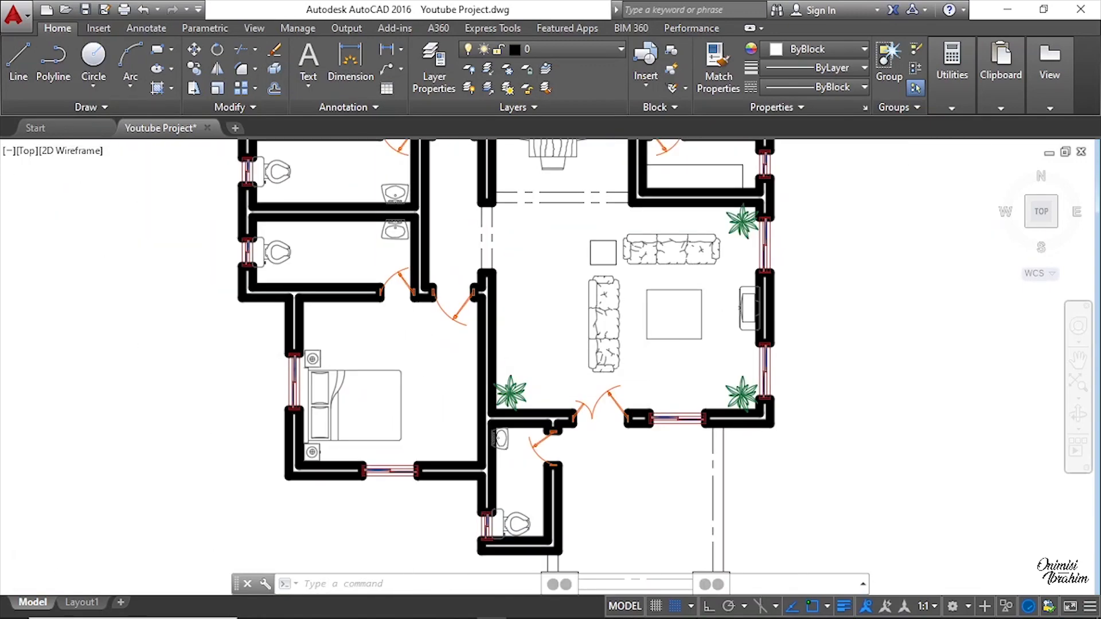
scroll(519, 364, "down", 4)
scroll(460, 313, "up", 4)
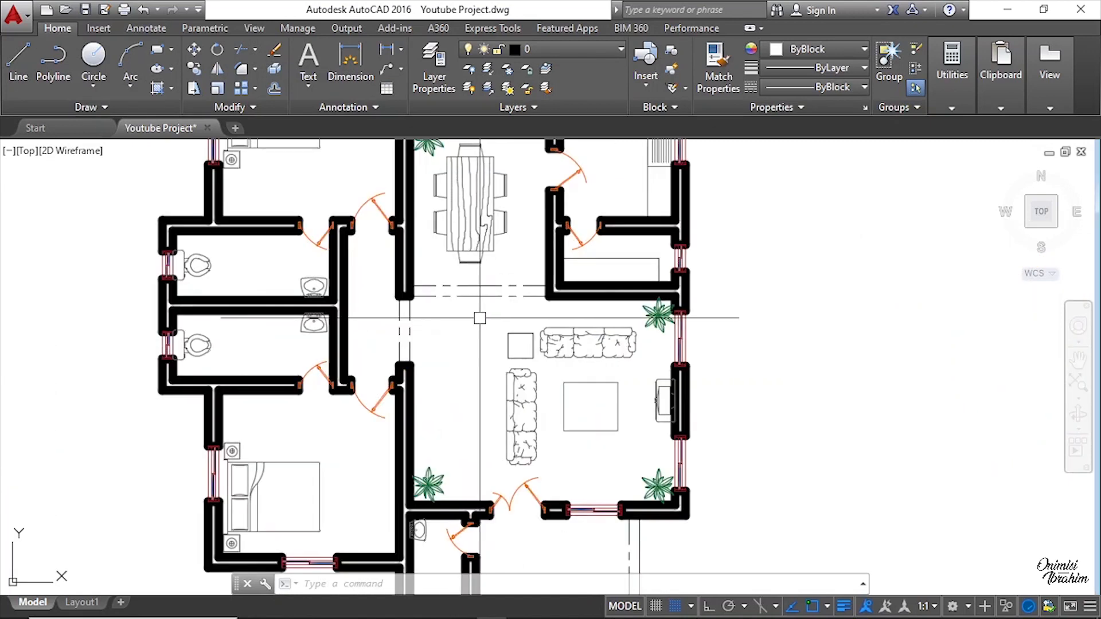
scroll(502, 313, "down", 2)
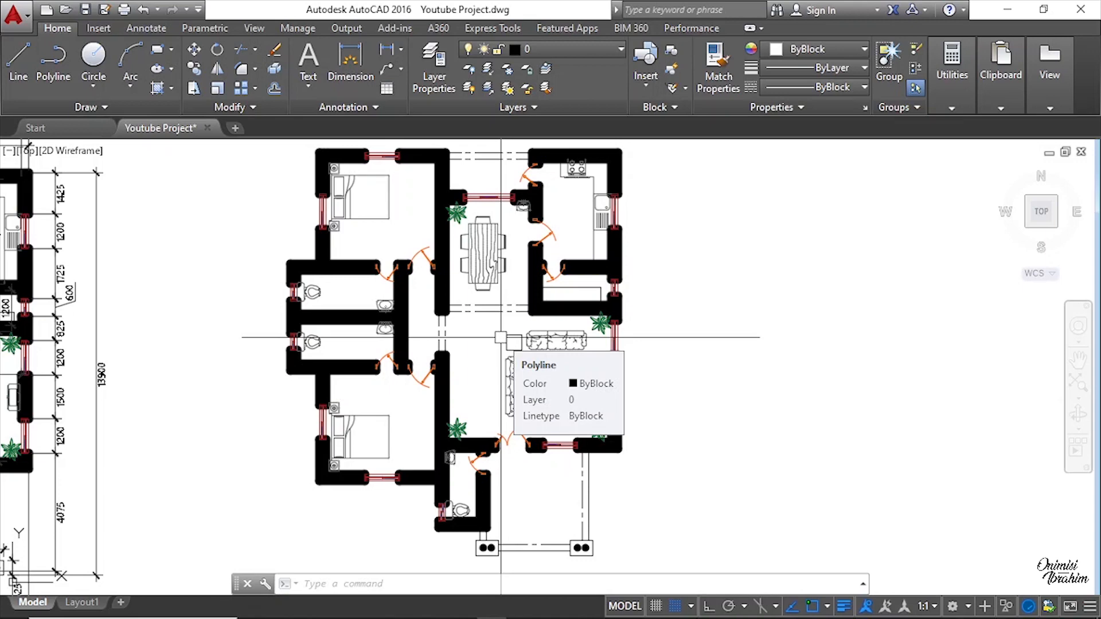
scroll(501, 337, "down", 5)
scroll(788, 365, "up", 2)
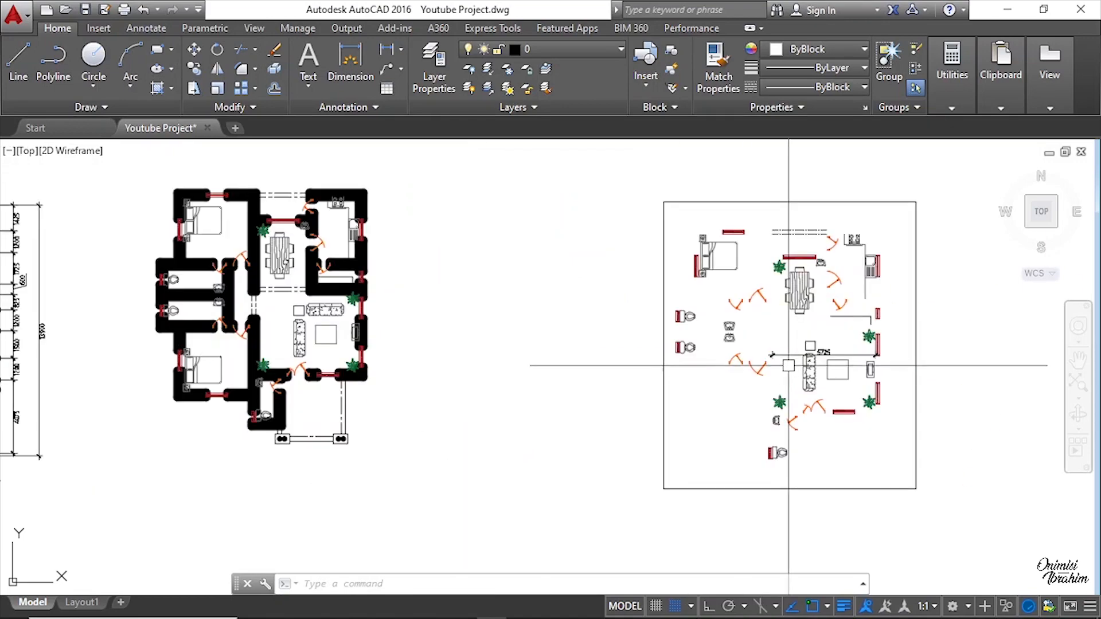
scroll(223, 328, "up", 4)
middle_click_drag(265, 329, 695, 327)
scroll(690, 325, "down", 4)
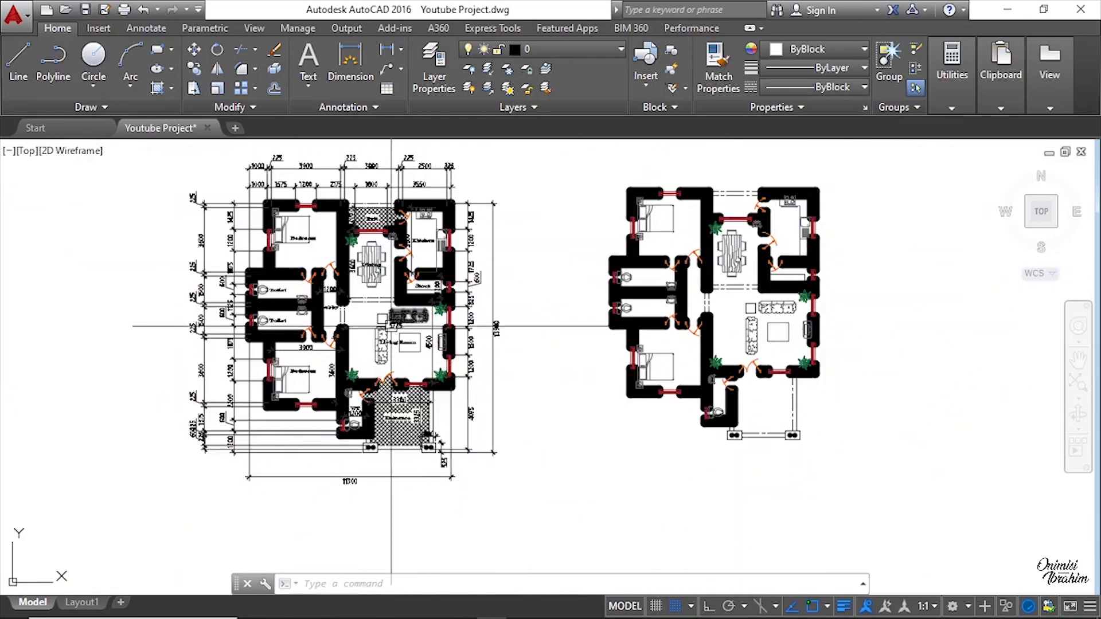
scroll(391, 326, "up", 6)
Step: Open the Living Room label in the original layout to check its font and text height
left_click(330, 248)
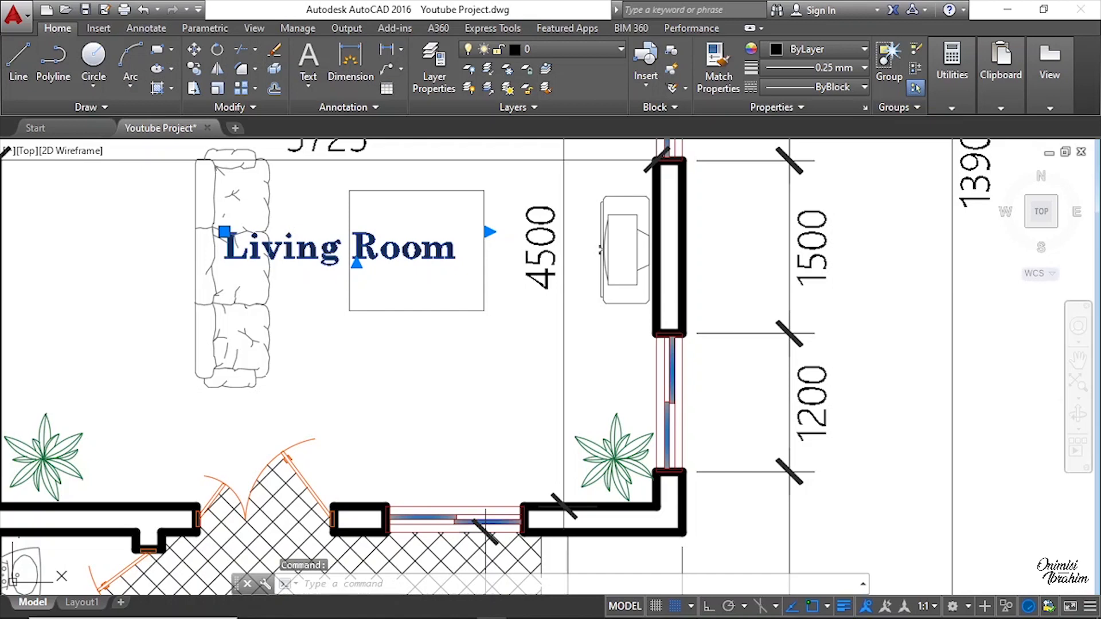
double_click(386, 264)
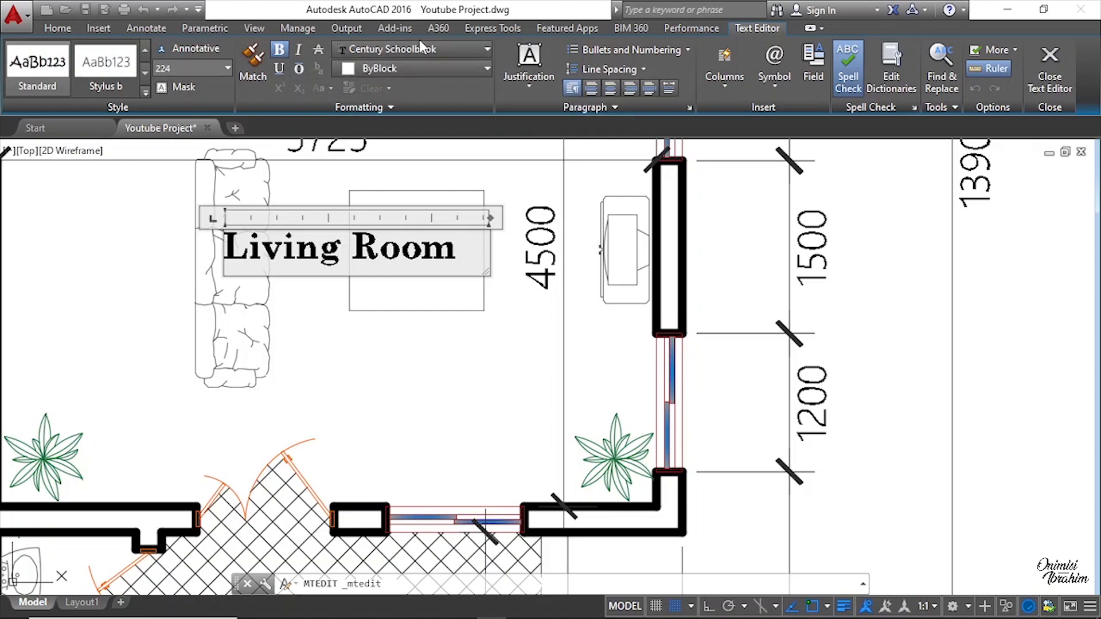
left_click(207, 283)
scroll(207, 283, "down", 12)
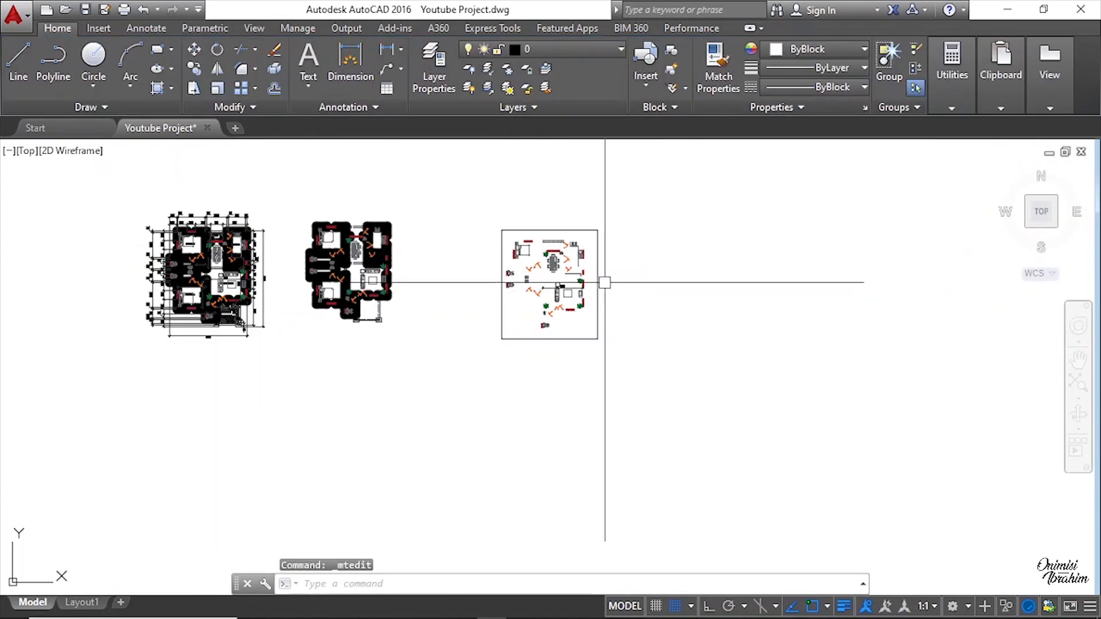
Step: Start a multiline text box in the living room of the new floor plan and adjust its width
scroll(269, 296, "up", 6)
middle_click_drag(627, 238, 597, 325)
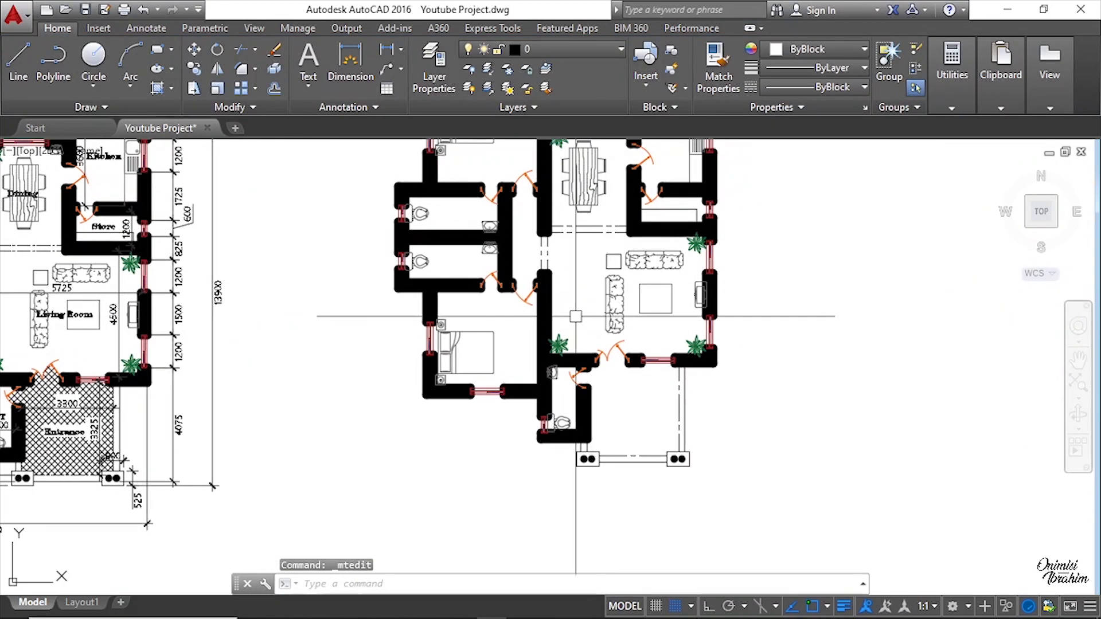
left_click(311, 56)
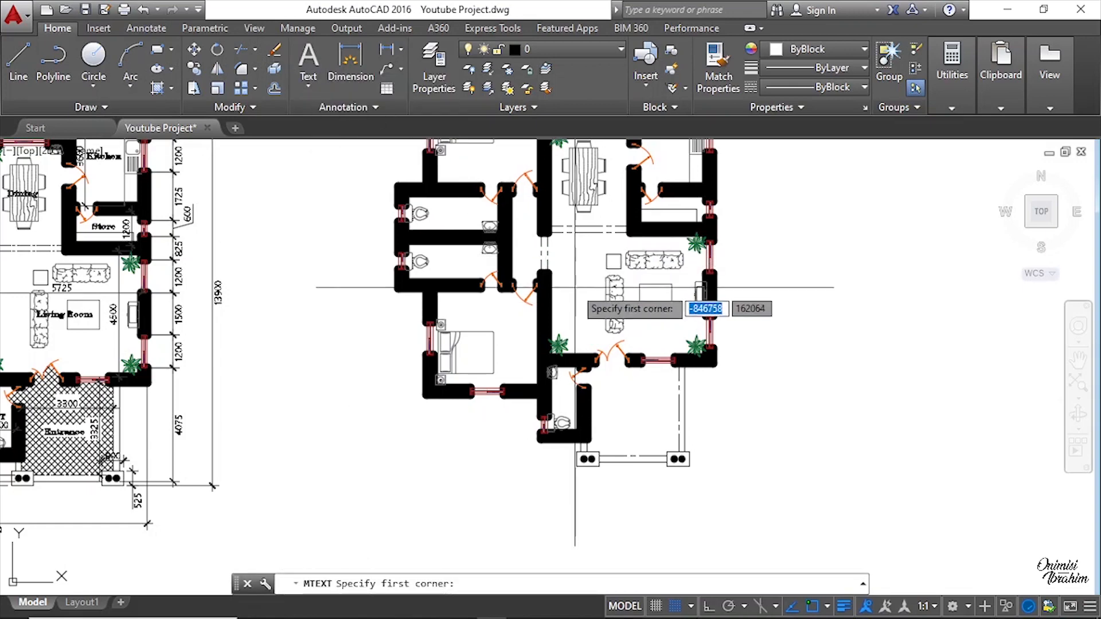
scroll(574, 286, "up", 2)
left_click(556, 272)
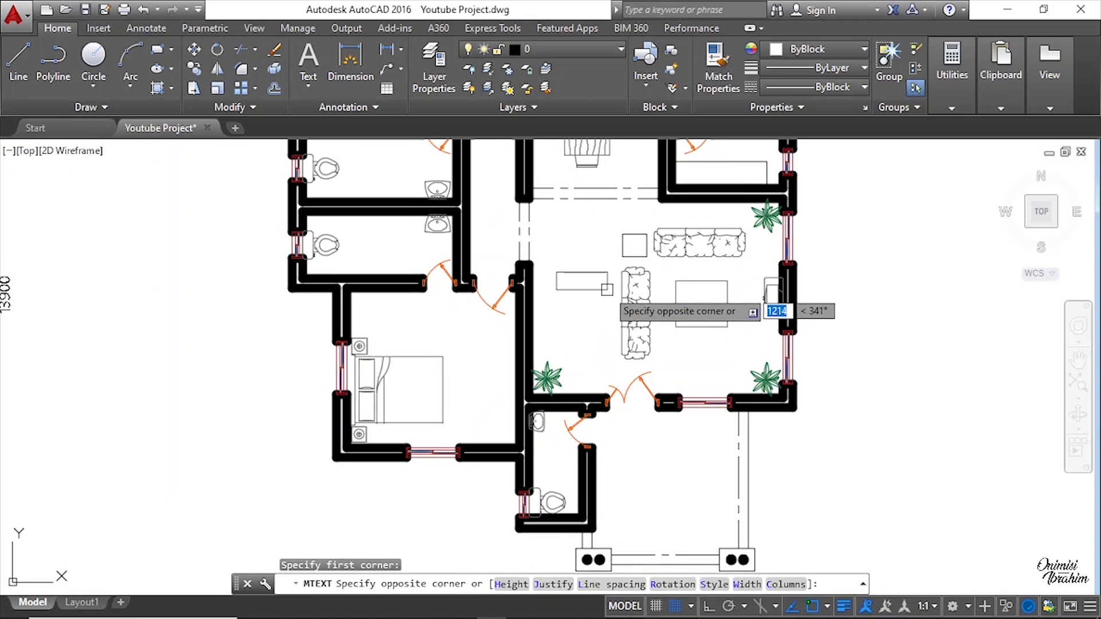
left_click(606, 289)
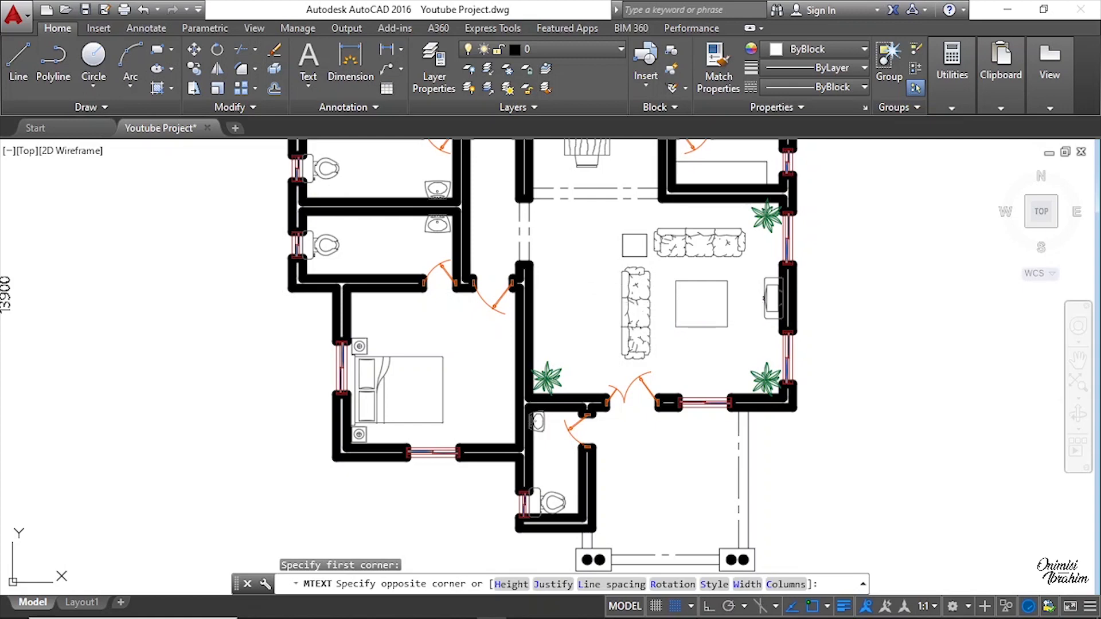
scroll(659, 321, "down", 10)
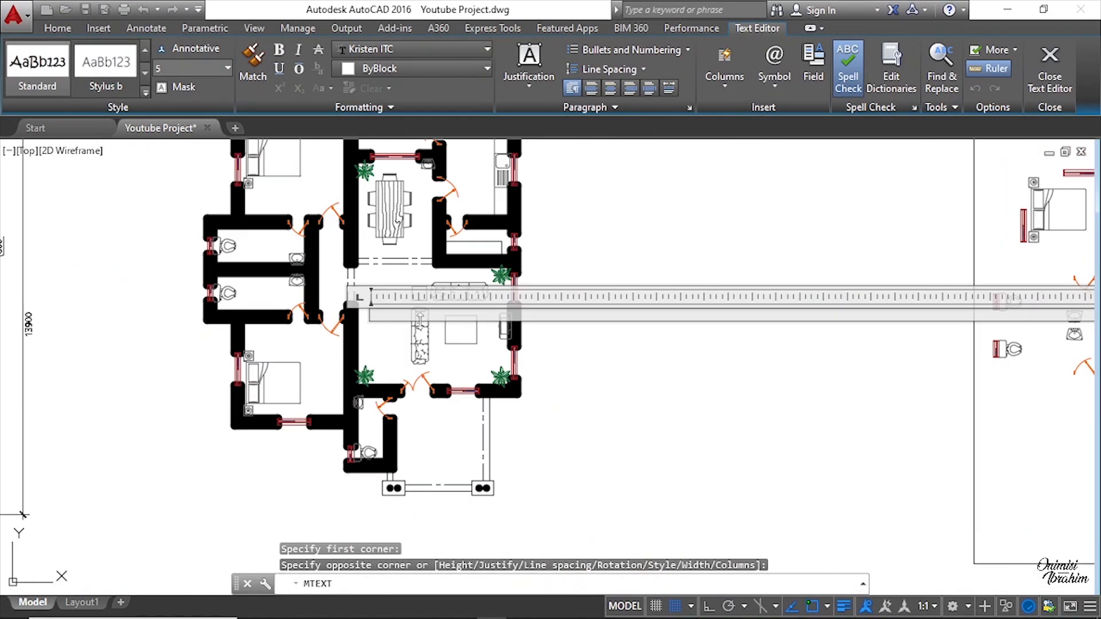
scroll(677, 328, "up", 3)
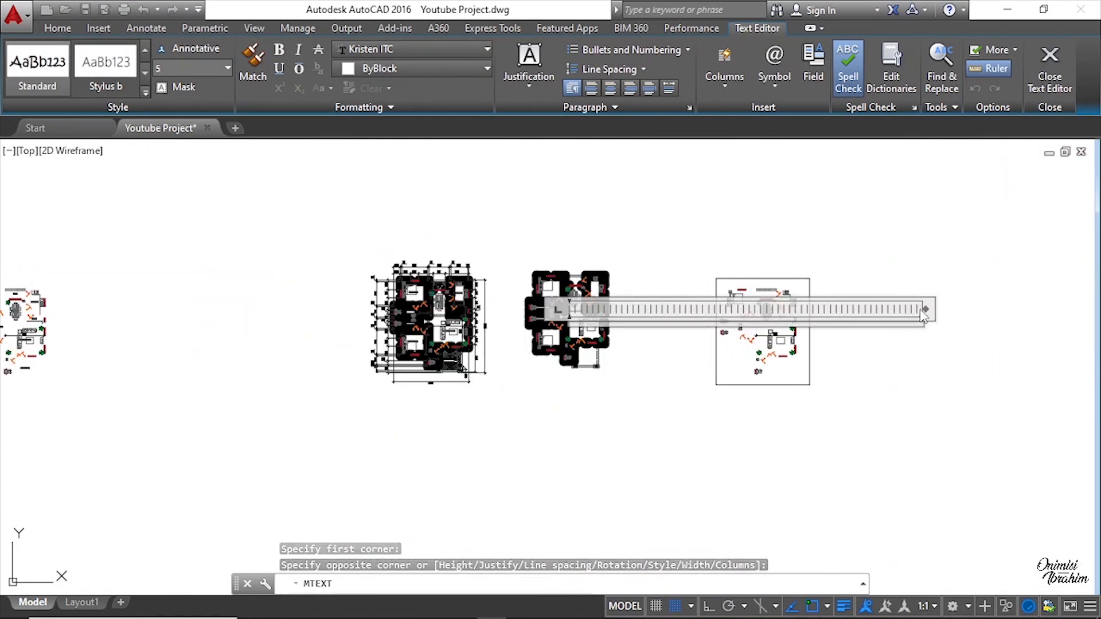
left_click_drag(837, 309, 606, 314)
scroll(573, 321, "up", 7)
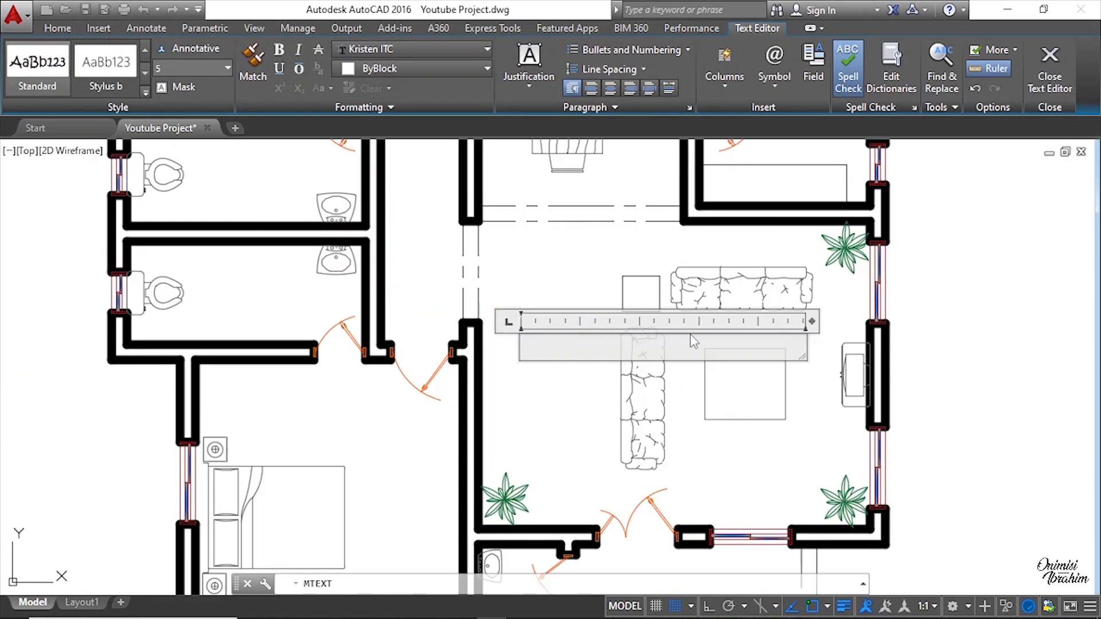
scroll(545, 342, "up", 2)
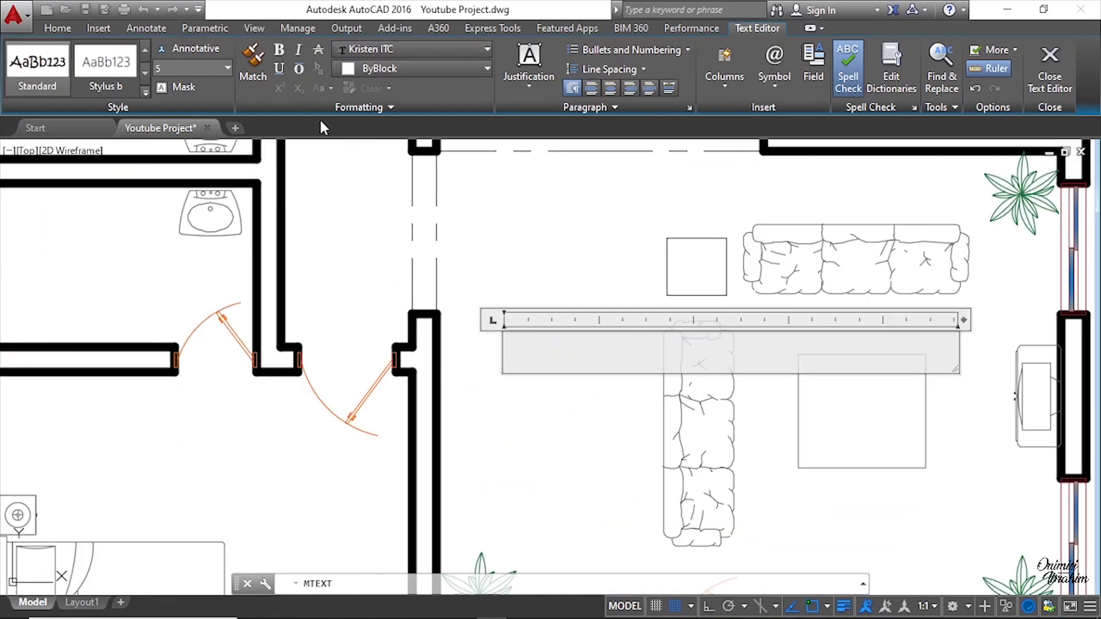
Step: Set the text font to Century Schoolbook and the text height to 224
left_click(389, 50)
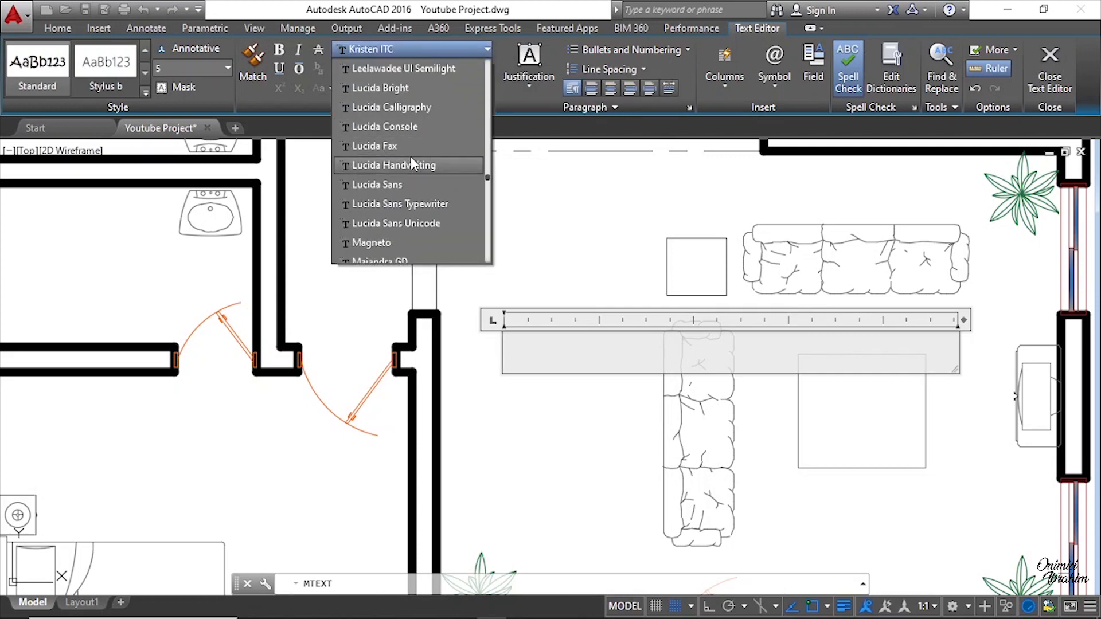
scroll(411, 156, "up", 20)
scroll(411, 156, "down", 1)
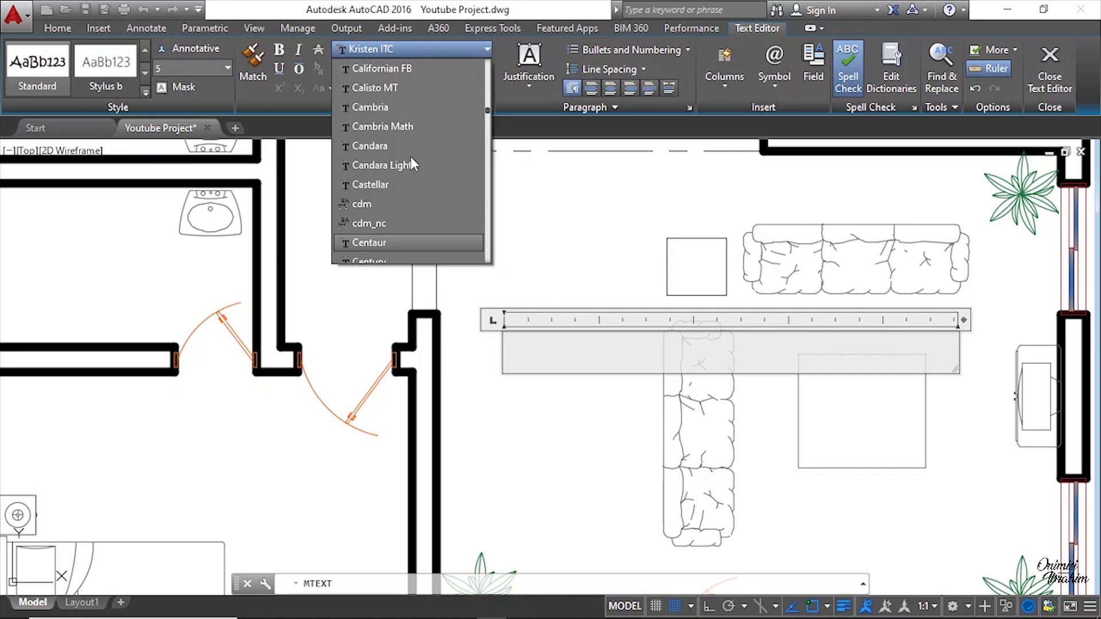
scroll(413, 202, "down", 2)
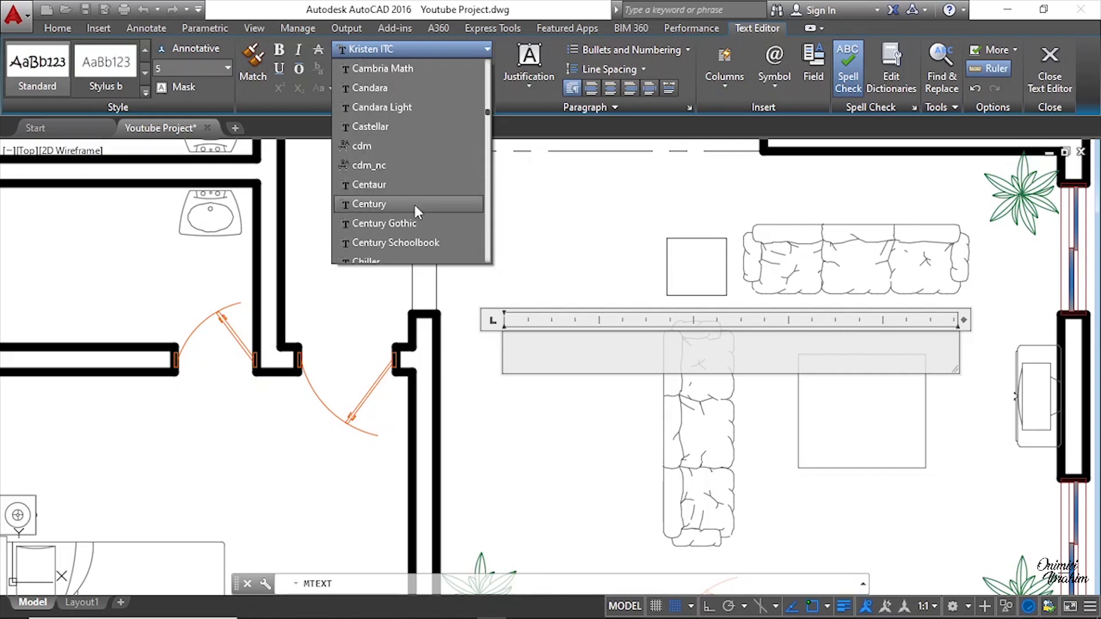
left_click(410, 186)
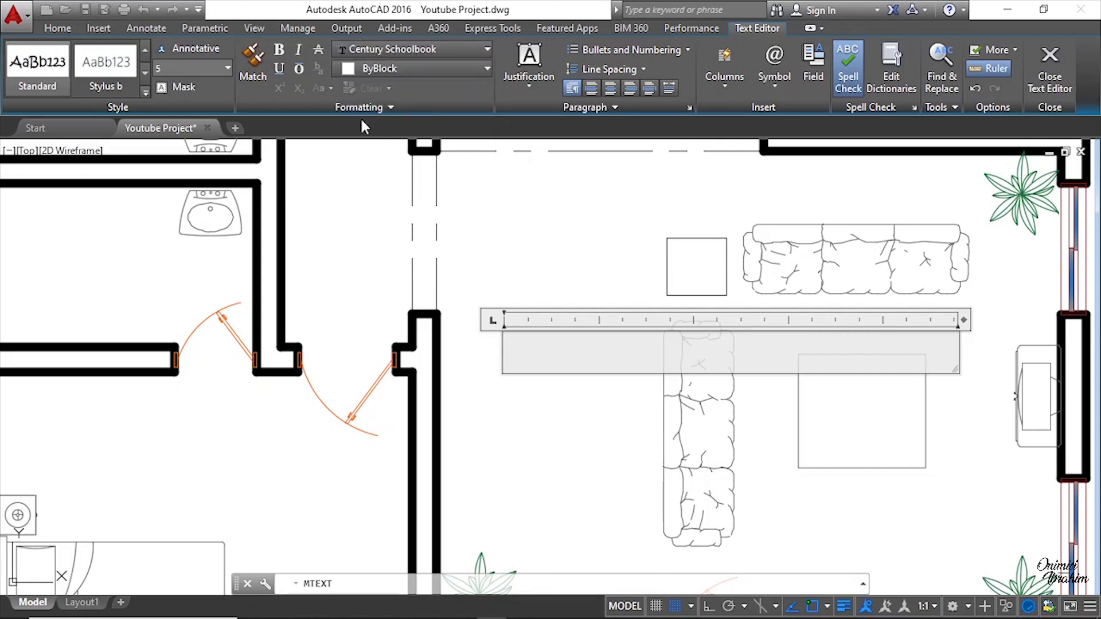
left_click(227, 69)
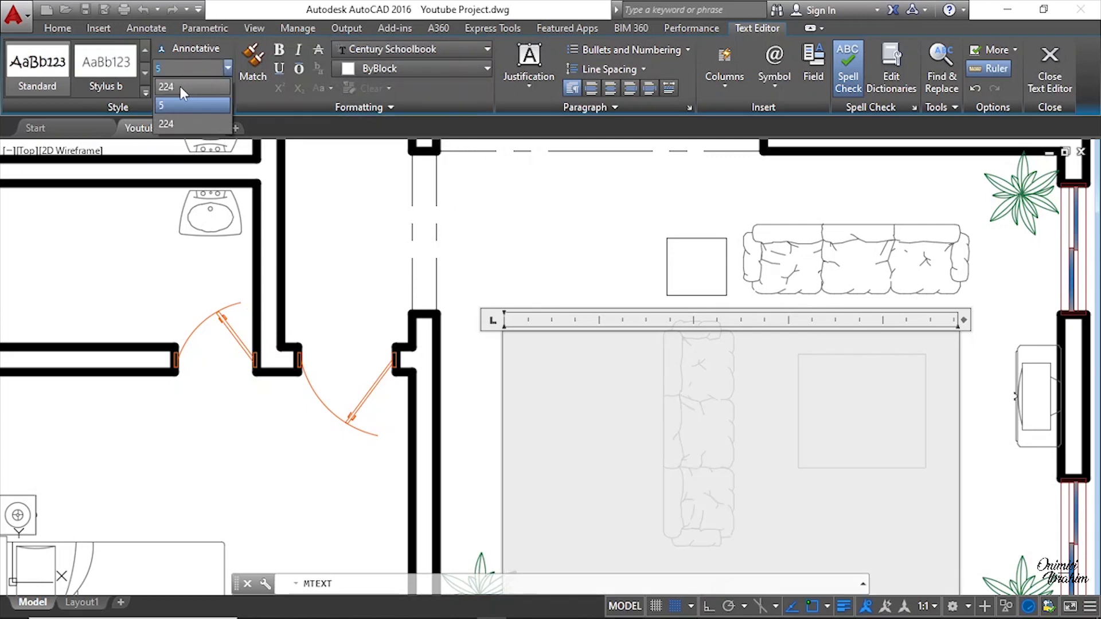
left_click(180, 87)
Step: Enter the label Living Room in the text box and widen the box before closing the editor
scroll(471, 323, "down", 4)
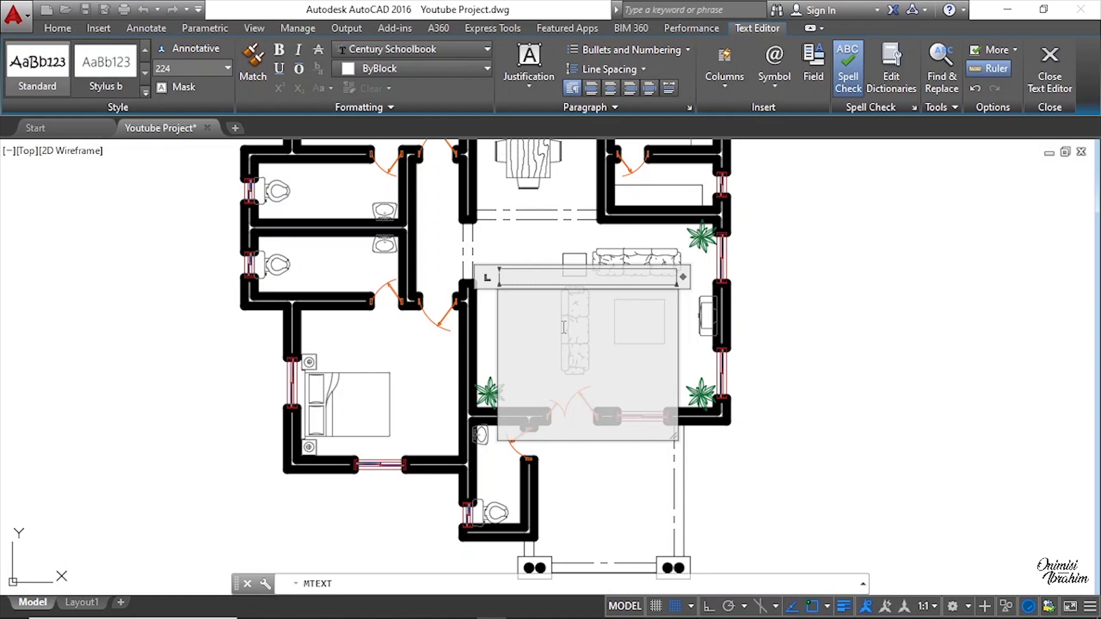
type("Living")
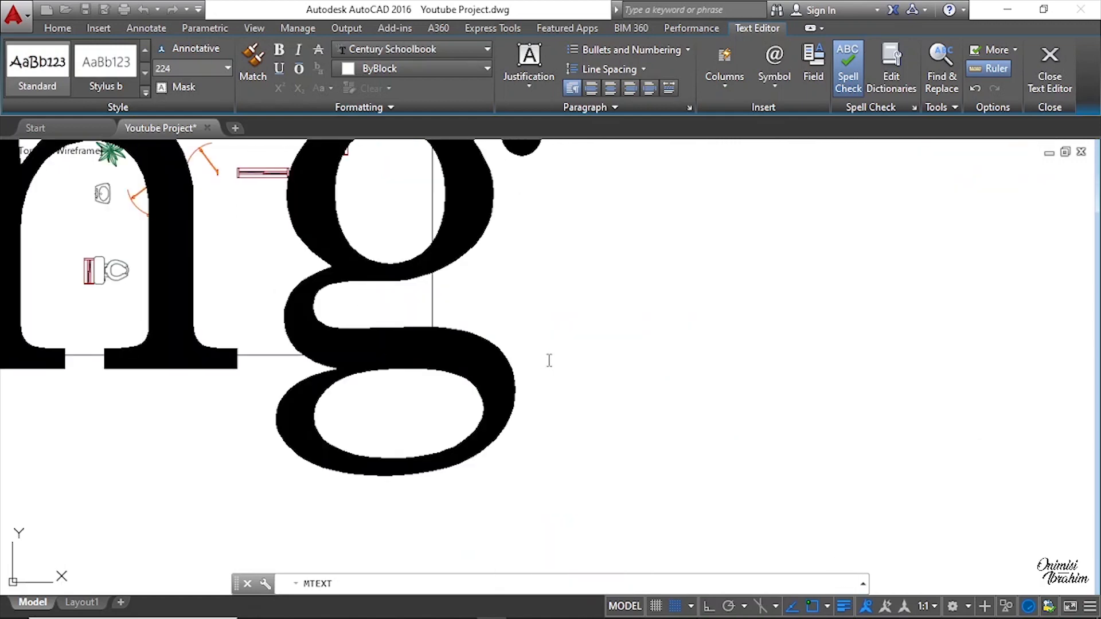
scroll(548, 361, "down", 7)
scroll(381, 367, "up", 4)
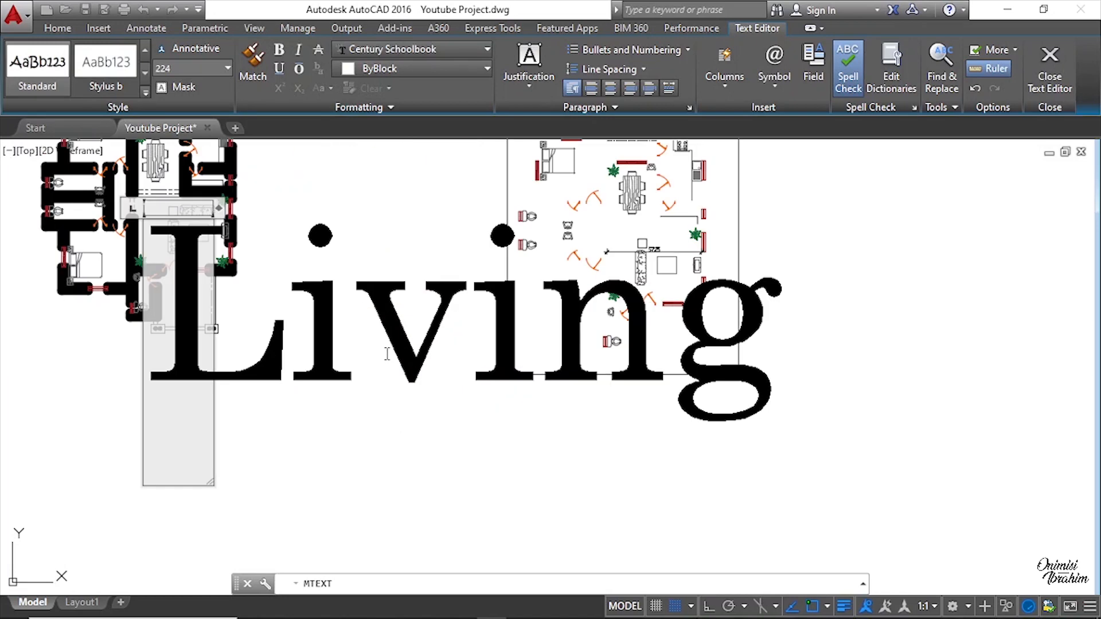
scroll(415, 361, "down", 4)
type("R")
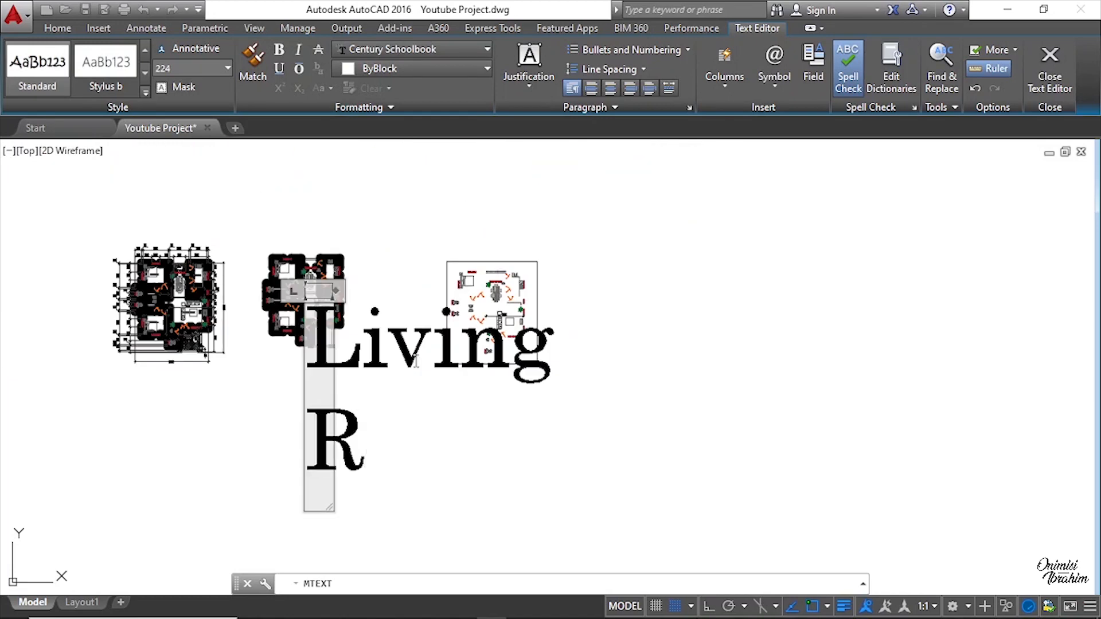
type("oom")
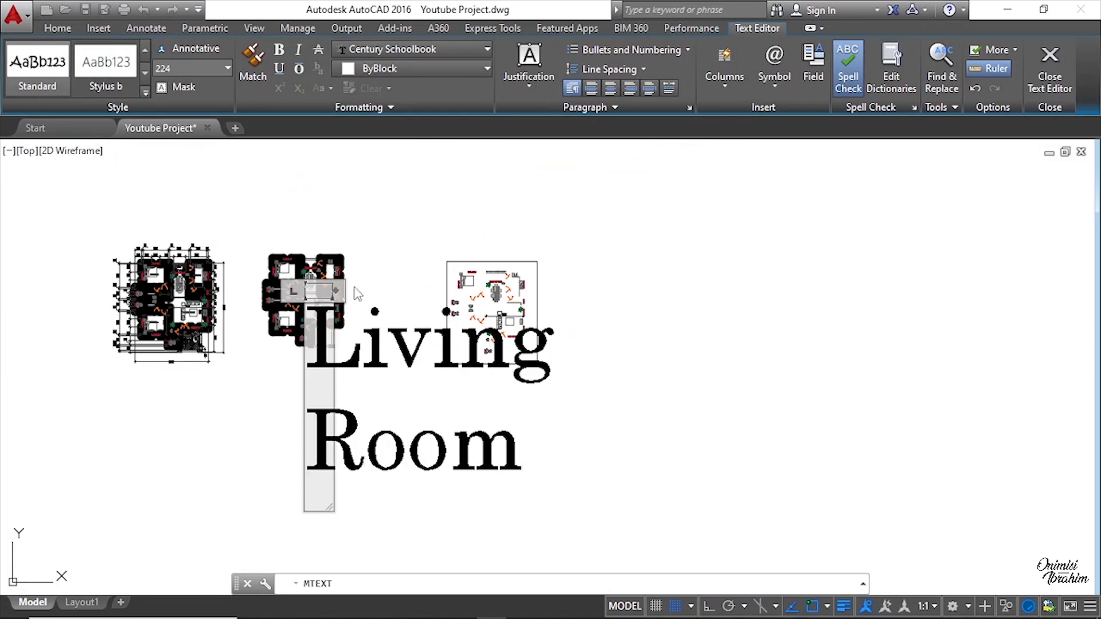
left_click_drag(334, 290, 626, 276)
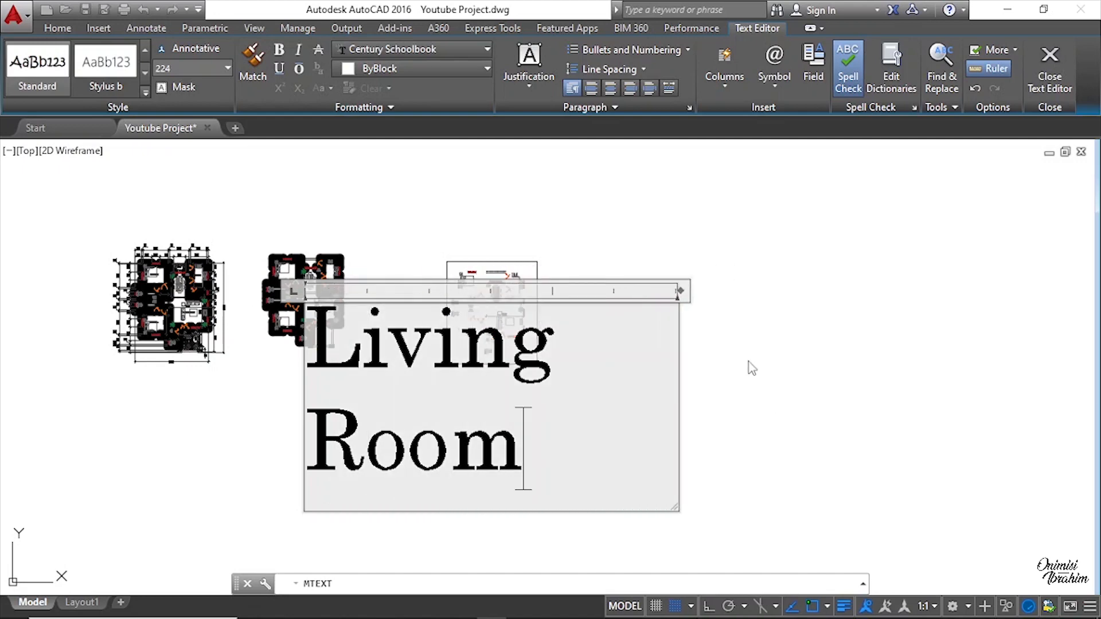
left_click(721, 395)
scroll(248, 316, "up", 10)
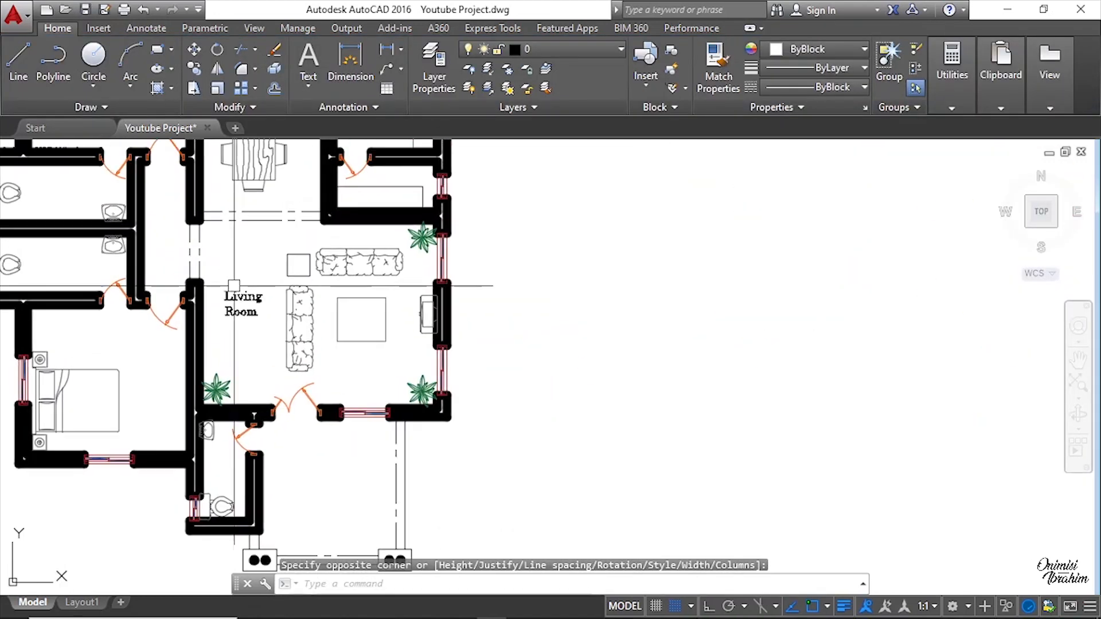
left_click(248, 315)
left_click(347, 305)
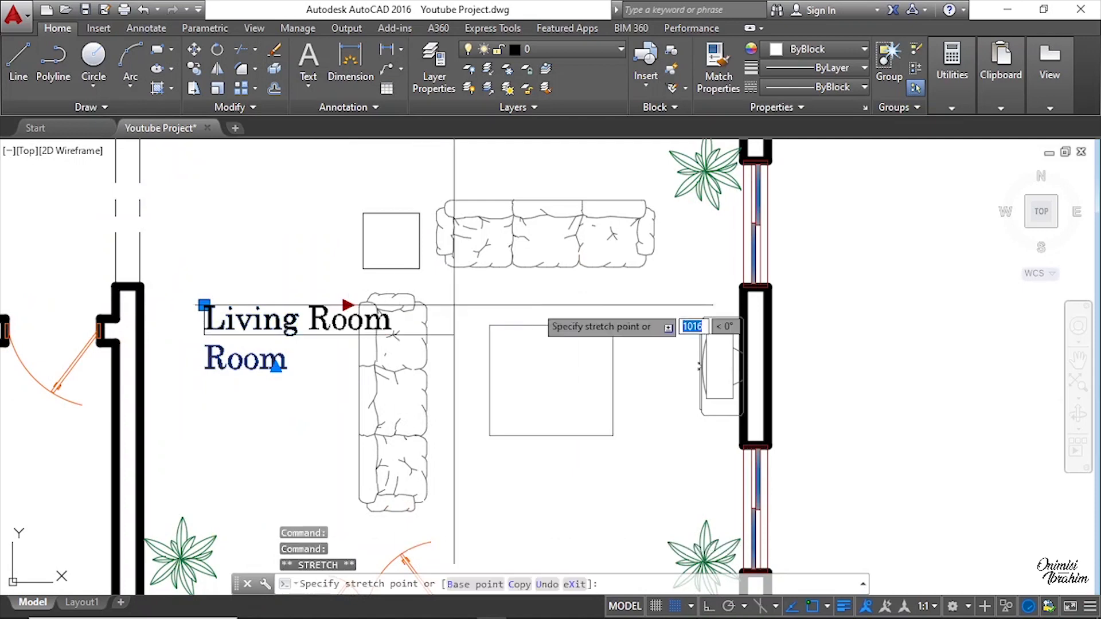
scroll(622, 301, "down", 4)
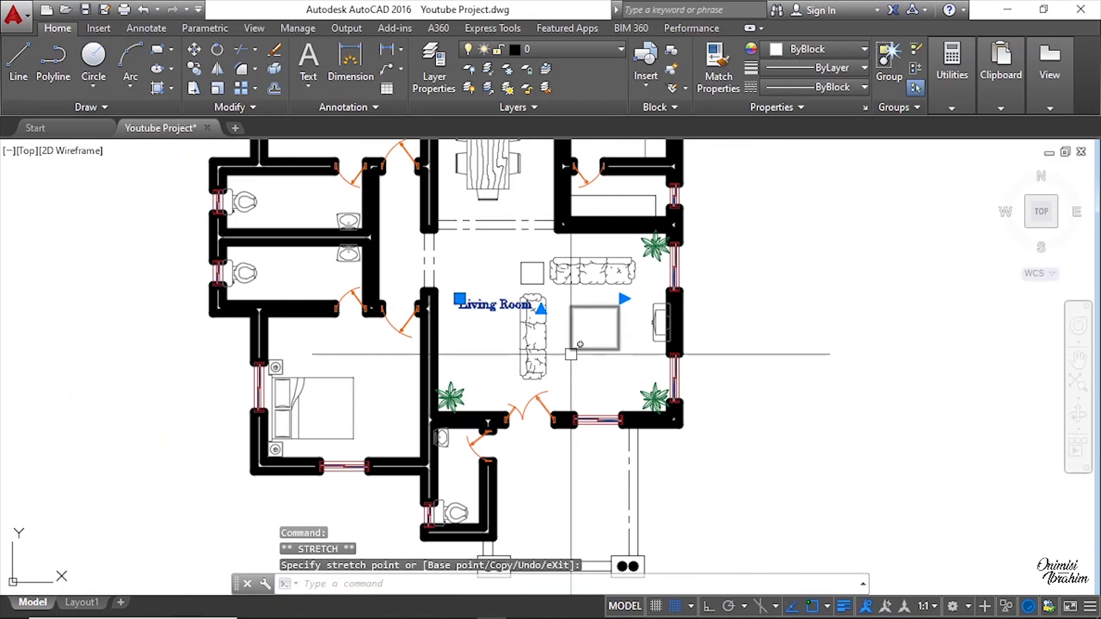
key("Escape")
Step: Move the Living Room label into the middle of the living room
scroll(558, 333, "down", 3)
scroll(668, 314, "up", 3)
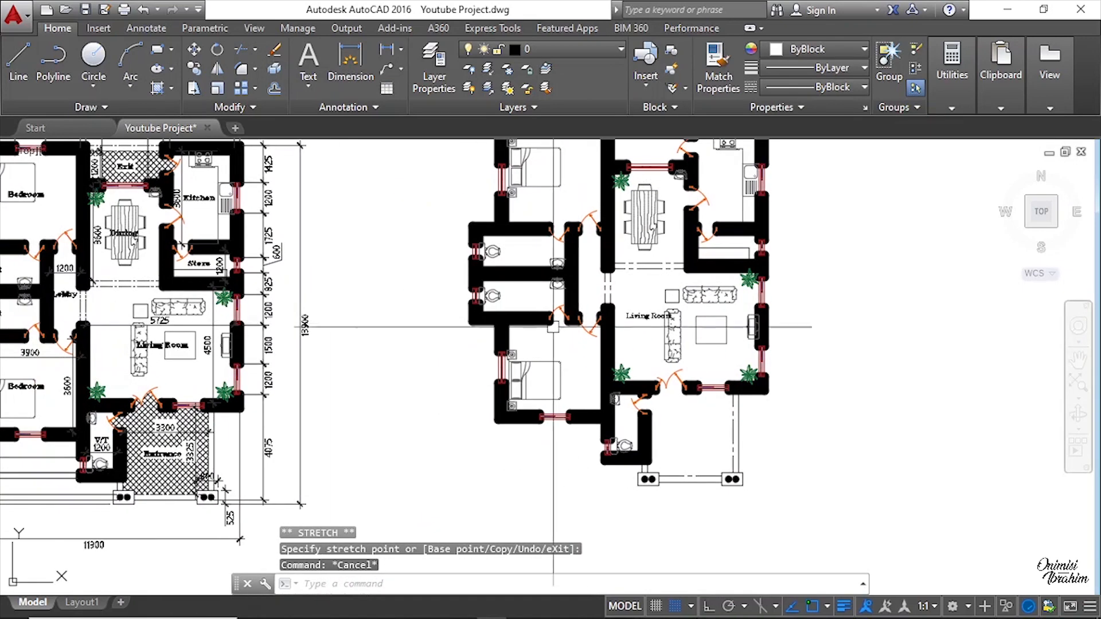
left_click(649, 308)
left_click(629, 323)
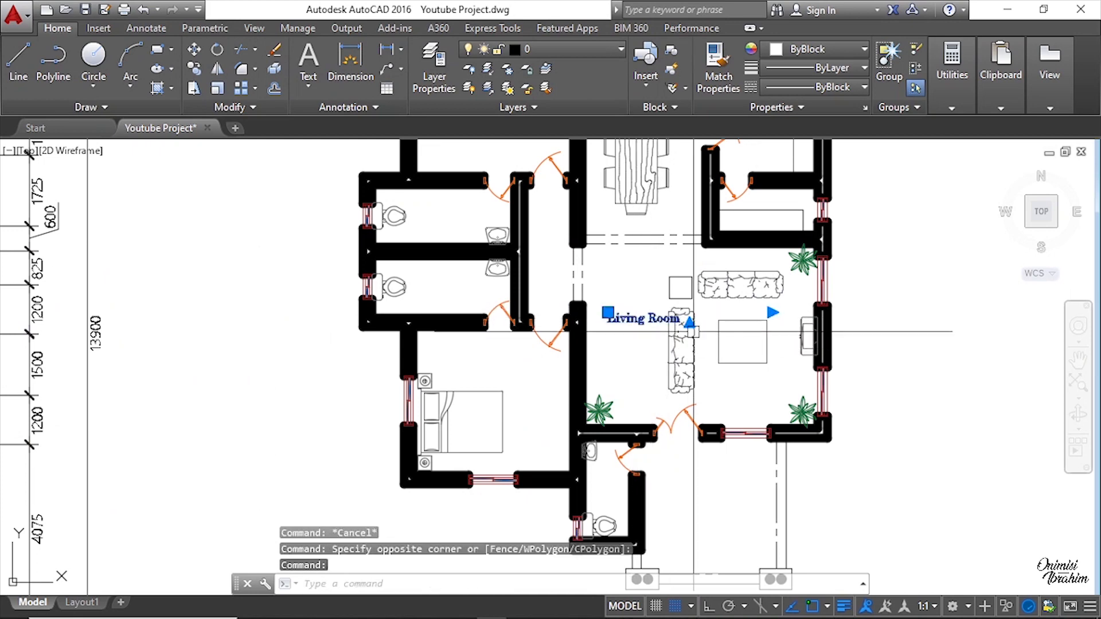
left_click_drag(641, 323, 708, 348)
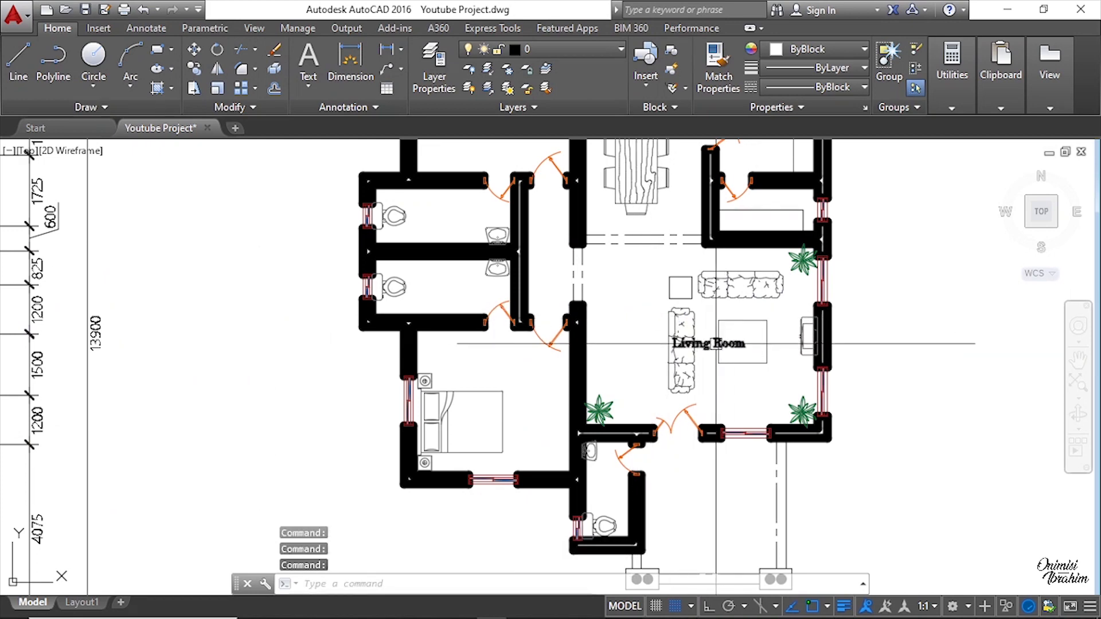
Step: Copy the Living Room label down into the entrance area below the living room
right_click(699, 288)
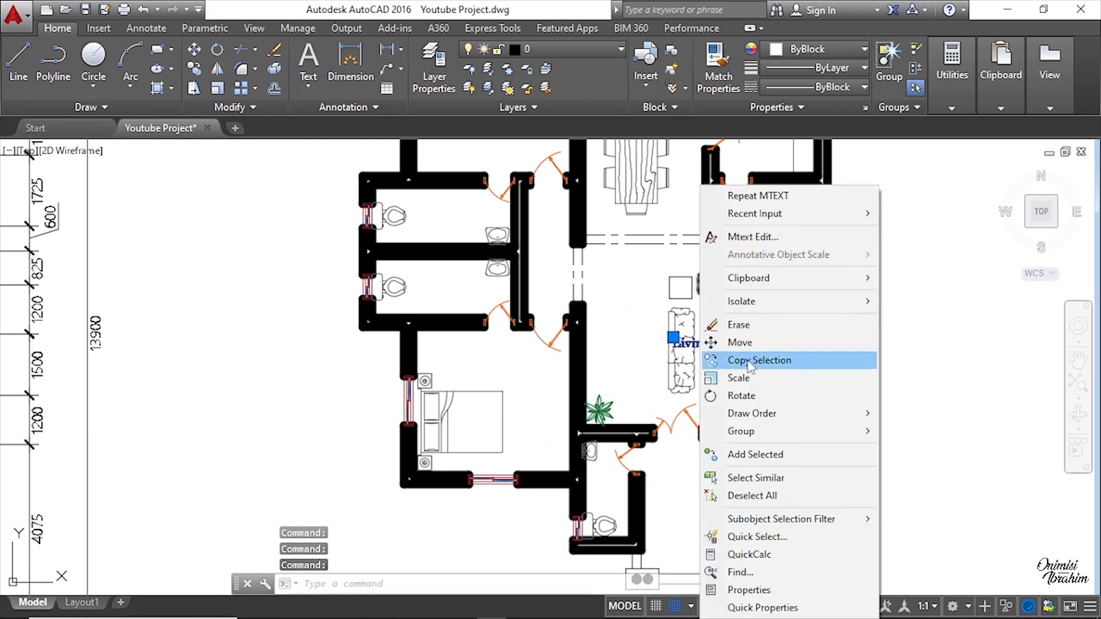
left_click(748, 360)
left_click(609, 225)
scroll(635, 347, "down", 3)
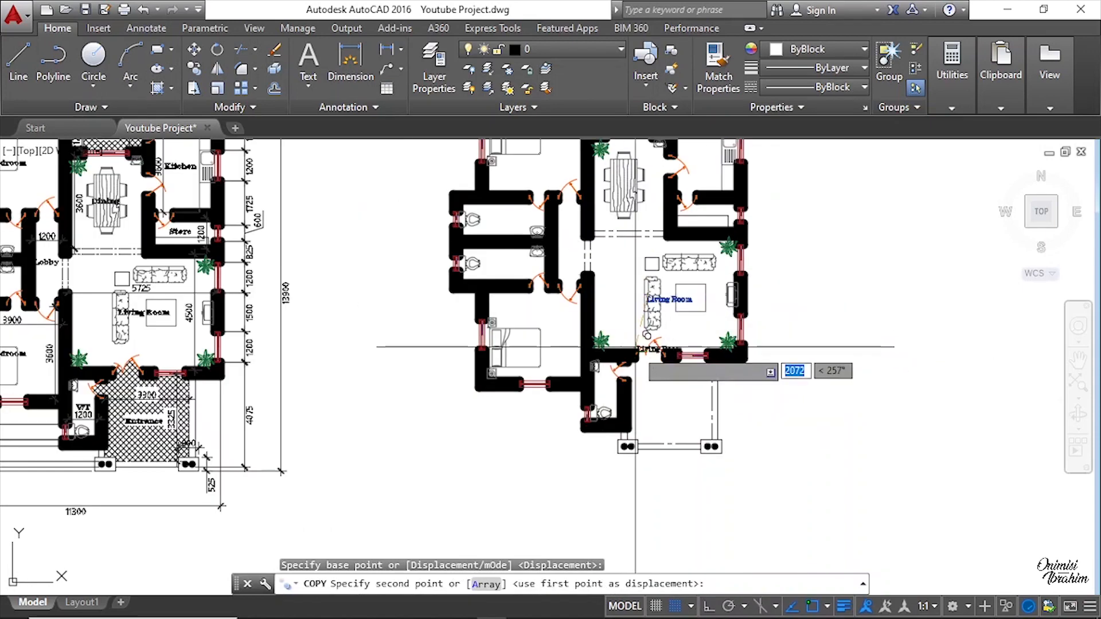
scroll(635, 347, "up", 4)
left_click(639, 383)
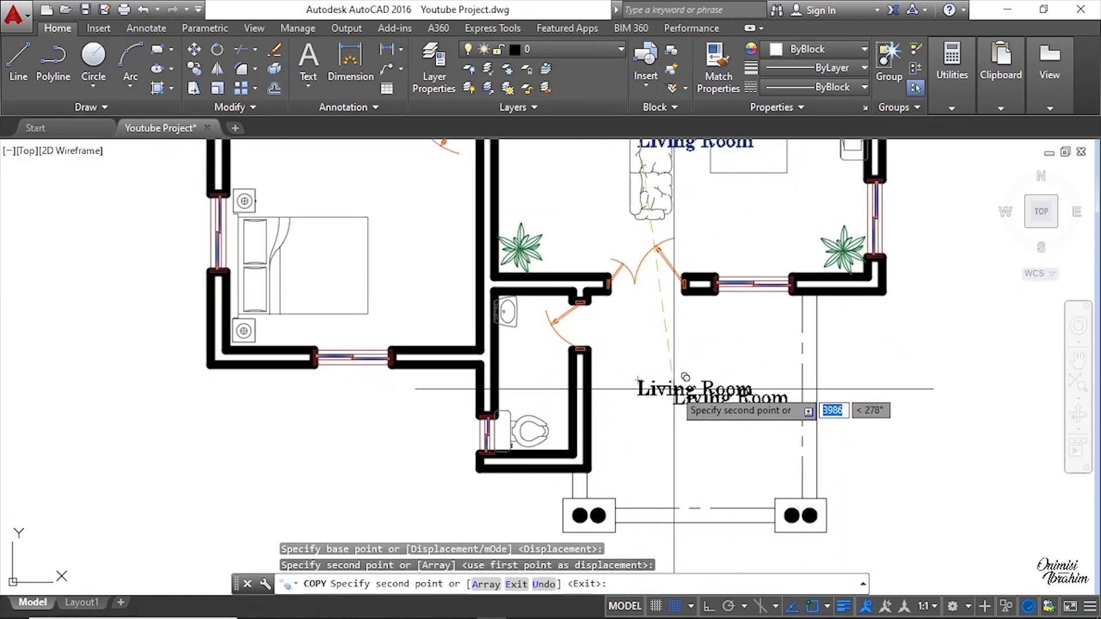
key("Escape")
Step: Replace the copied label's text with Entrance
double_click(667, 390)
key("ctrl+a")
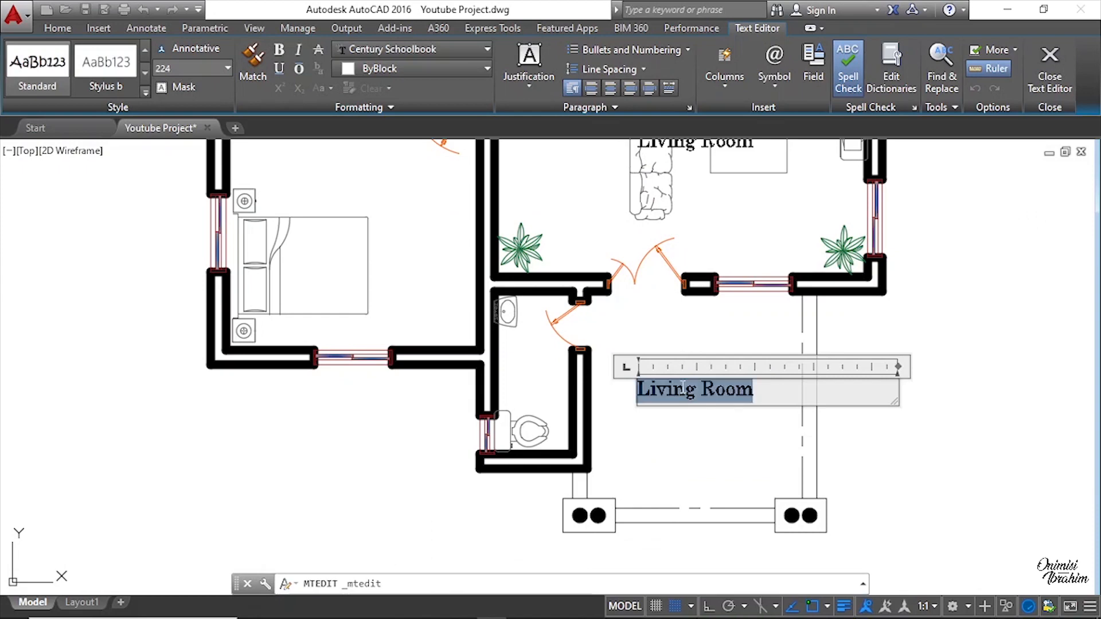
type("Entrance")
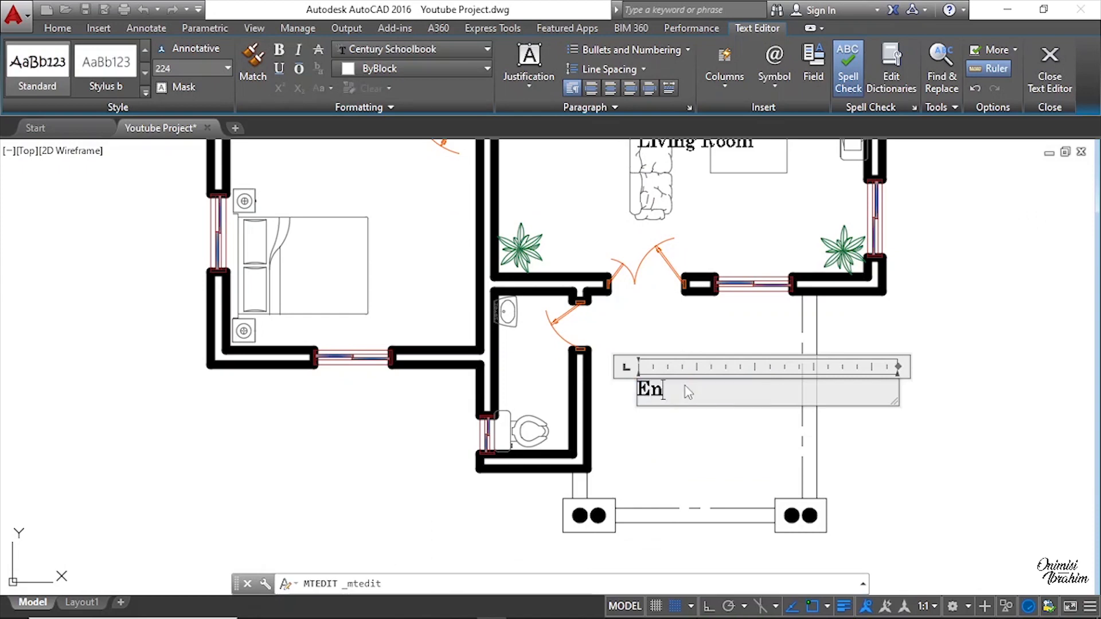
left_click(708, 423)
Step: Move the Entrance label to the centre of the entrance area
key("Return")
left_click(704, 421)
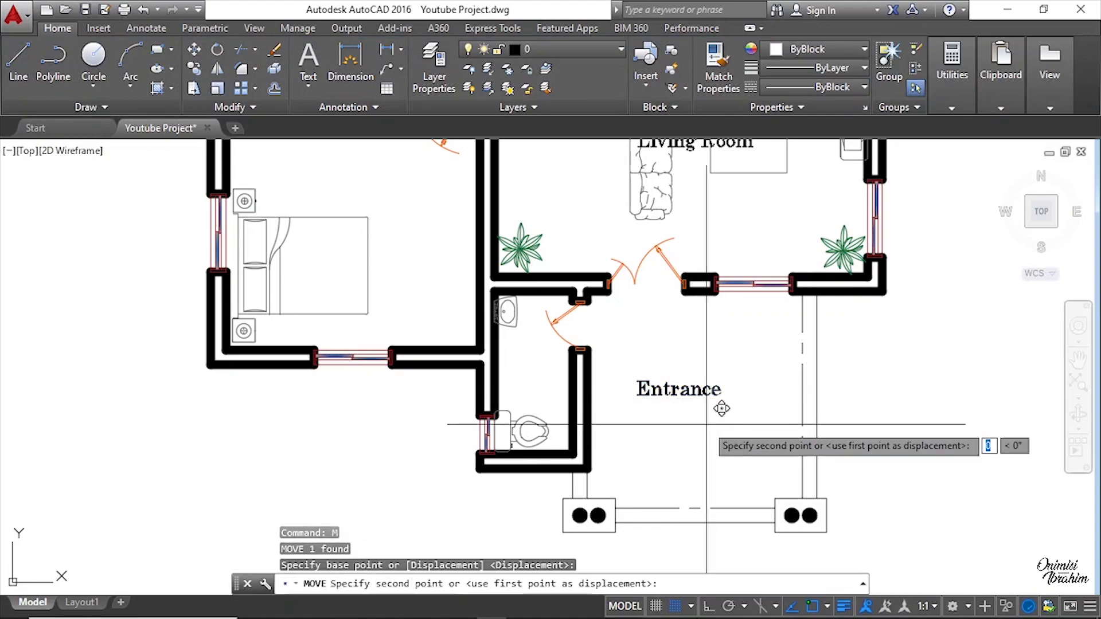
scroll(725, 428, "down", 5)
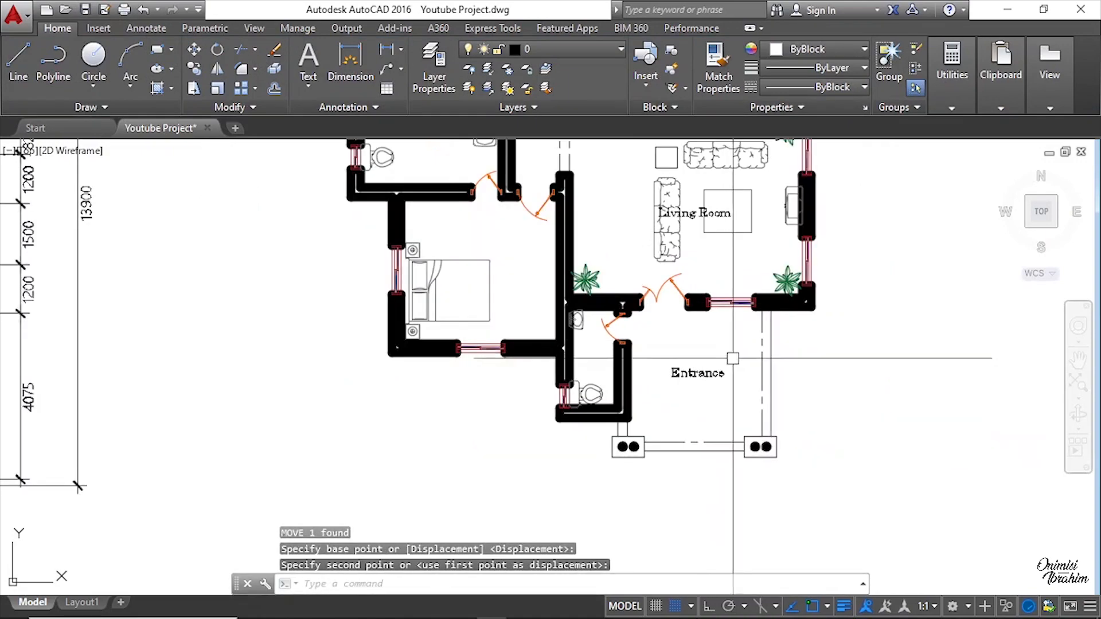
scroll(565, 381, "up", 6)
middle_click_drag(840, 391, 445, 380)
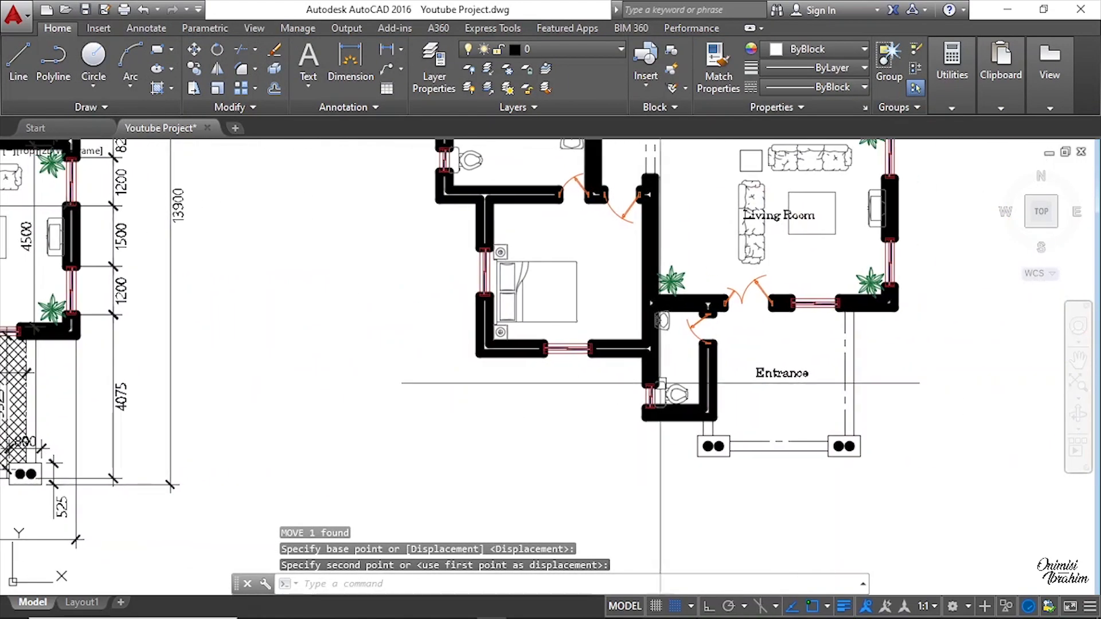
scroll(763, 381, "up", 2)
left_click(813, 368)
Step: Copy the Entrance label into the small toilet room beside the entrance
right_click(784, 319)
left_click(829, 363)
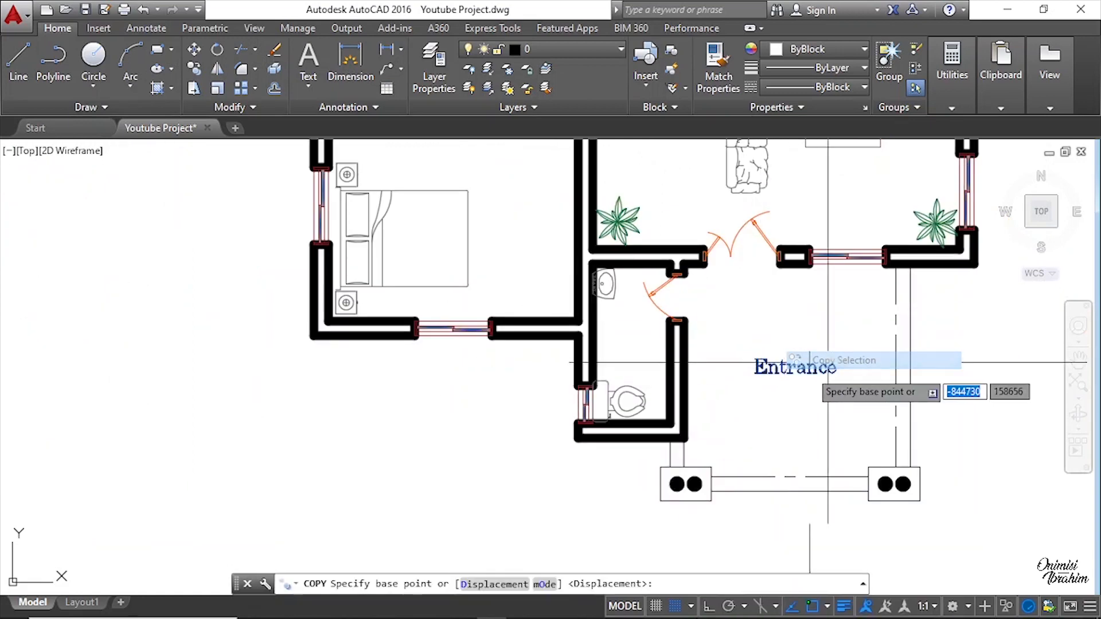
left_click(810, 368)
scroll(564, 333, "up", 4)
left_click(750, 364)
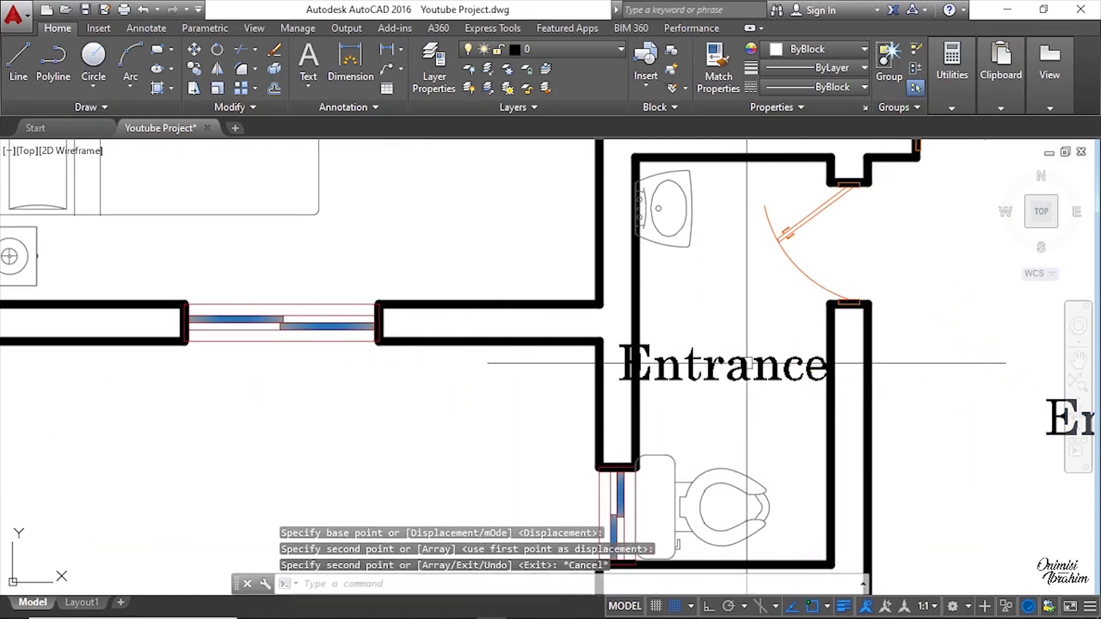
key("Escape")
Step: Replace the copied label's text with V/T, checking the original layout's toilet label
double_click(784, 361)
scroll(784, 360, "down", 2)
scroll(773, 355, "down", 4)
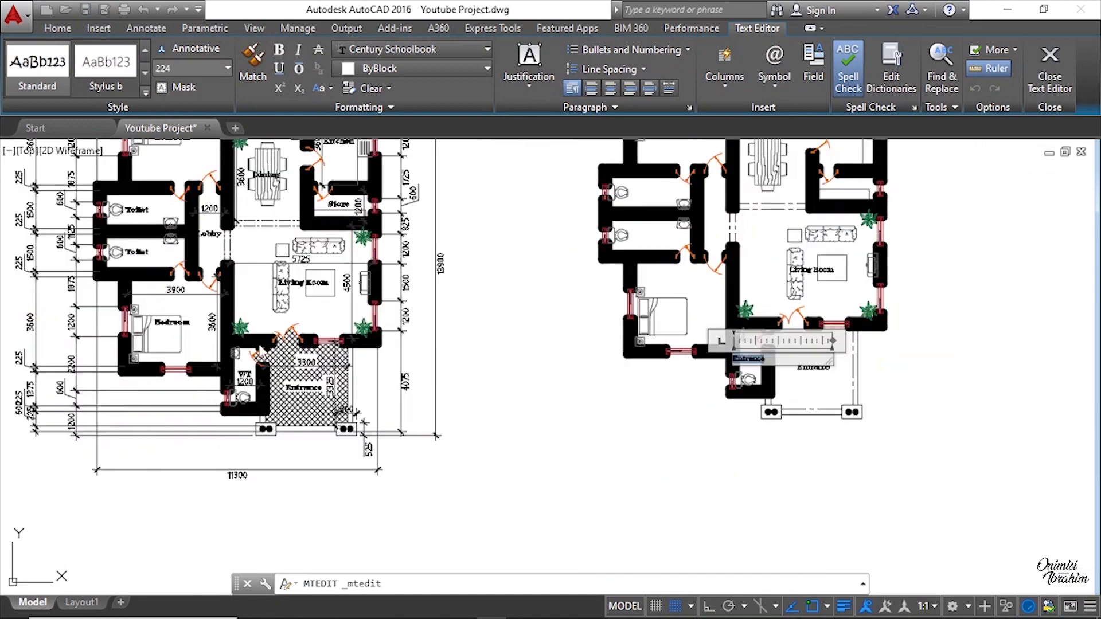
middle_click_drag(258, 345, 360, 347)
scroll(346, 372, "up", 8)
scroll(237, 351, "down", 4)
scroll(237, 350, "down", 2)
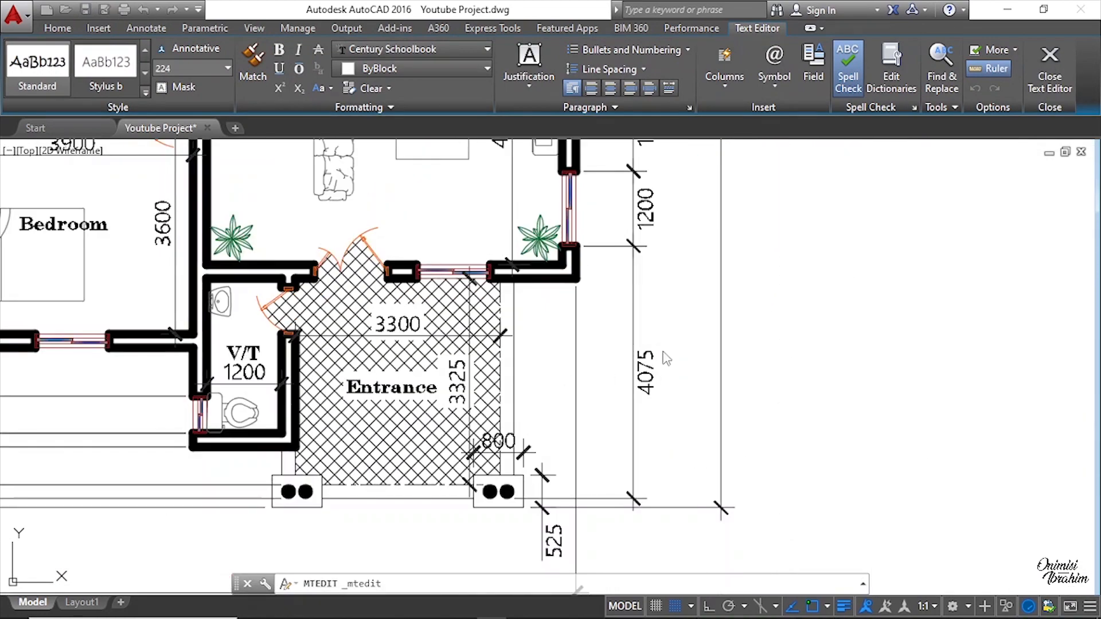
middle_click_drag(699, 358, 211, 359)
middle_click_drag(978, 340, 723, 343)
scroll(745, 327, "up", 4)
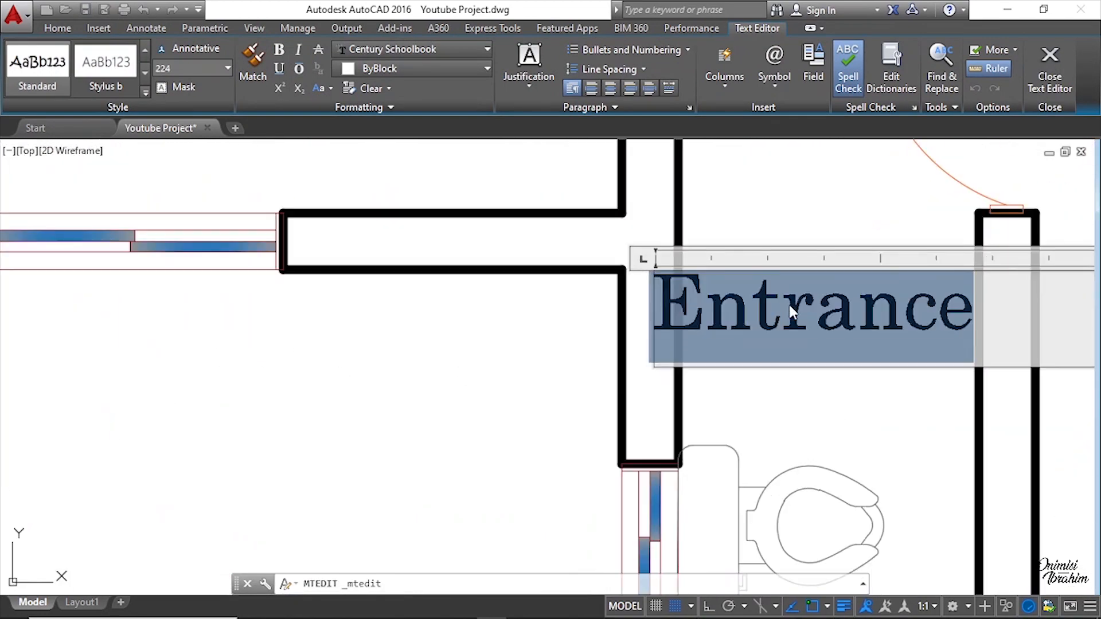
type("V/T")
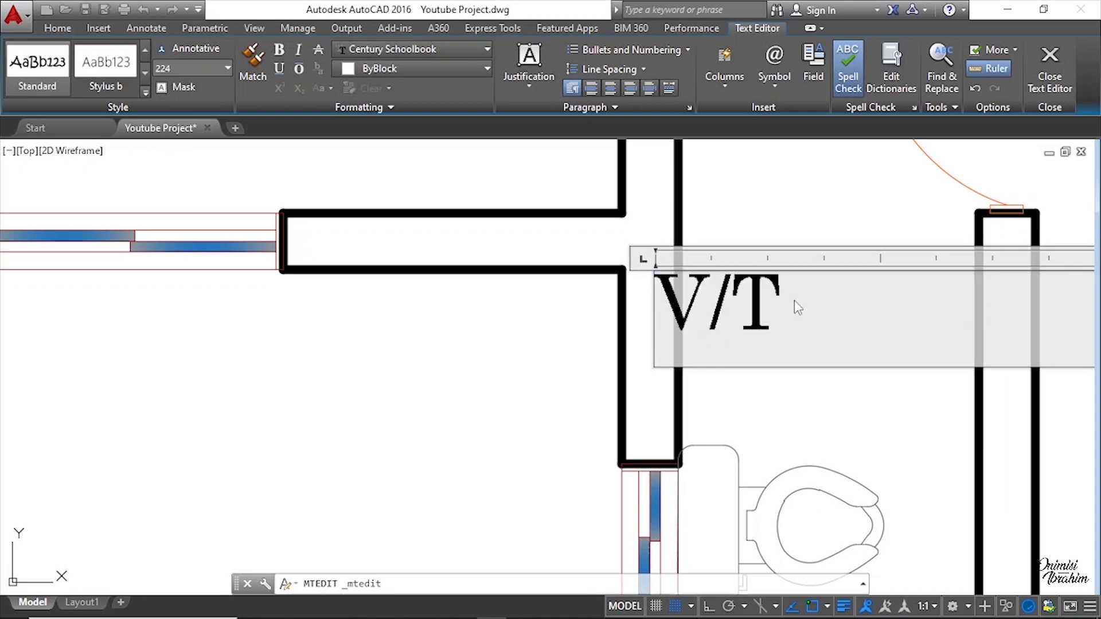
left_click(890, 412)
Step: Move the V/T label to the centre of the small toilet room
left_click(745, 299)
left_click(710, 258)
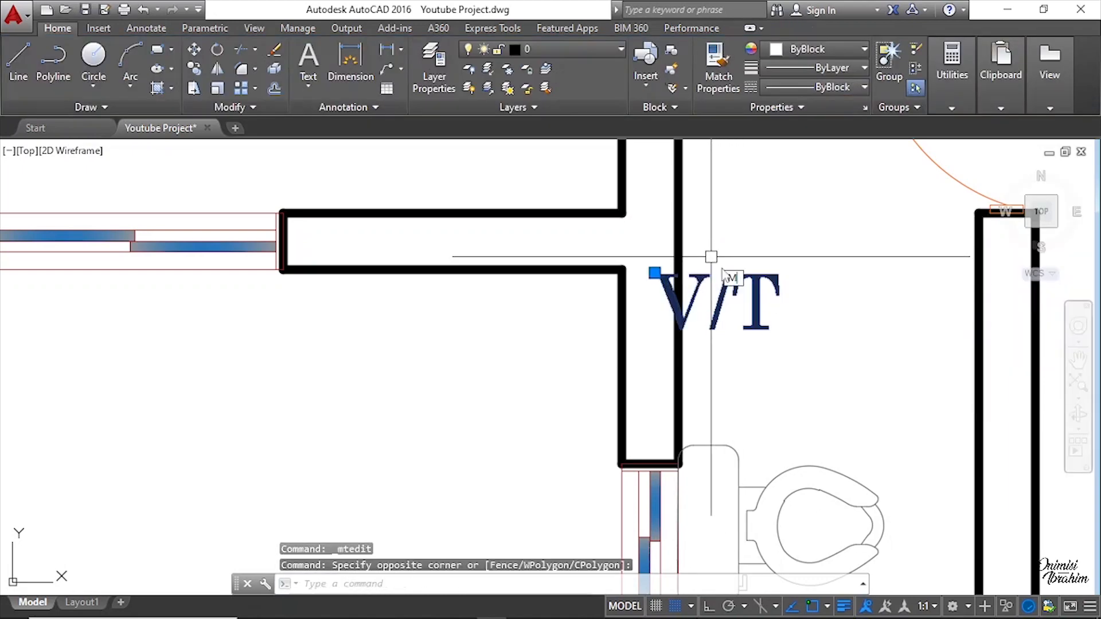
key("Return")
left_click(817, 344)
left_click(903, 364)
scroll(787, 342, "down", 3)
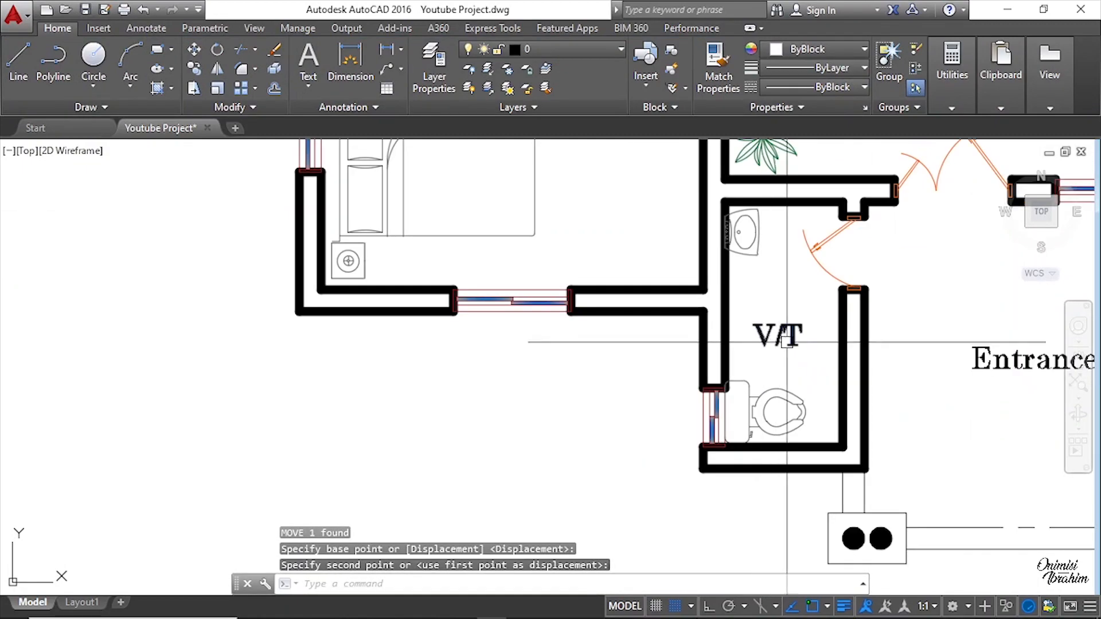
left_click(787, 342)
Step: Copy the V/T label into the bedroom beside it
right_click(767, 279)
left_click(822, 363)
left_click(787, 344)
scroll(786, 430, "down", 4)
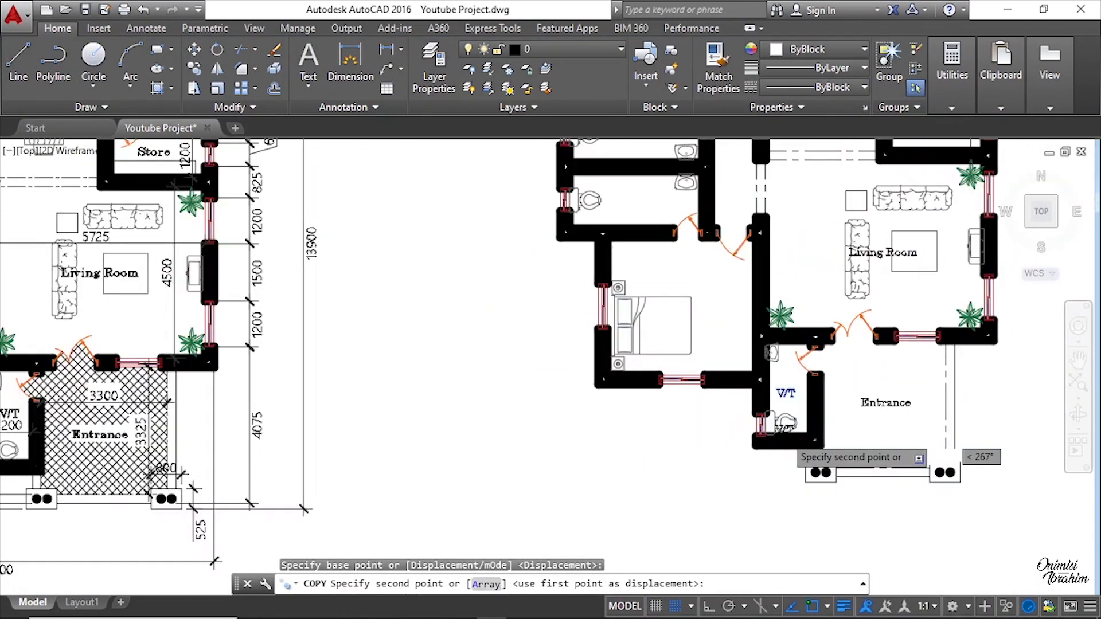
scroll(787, 430, "down", 2)
scroll(716, 348, "up", 4)
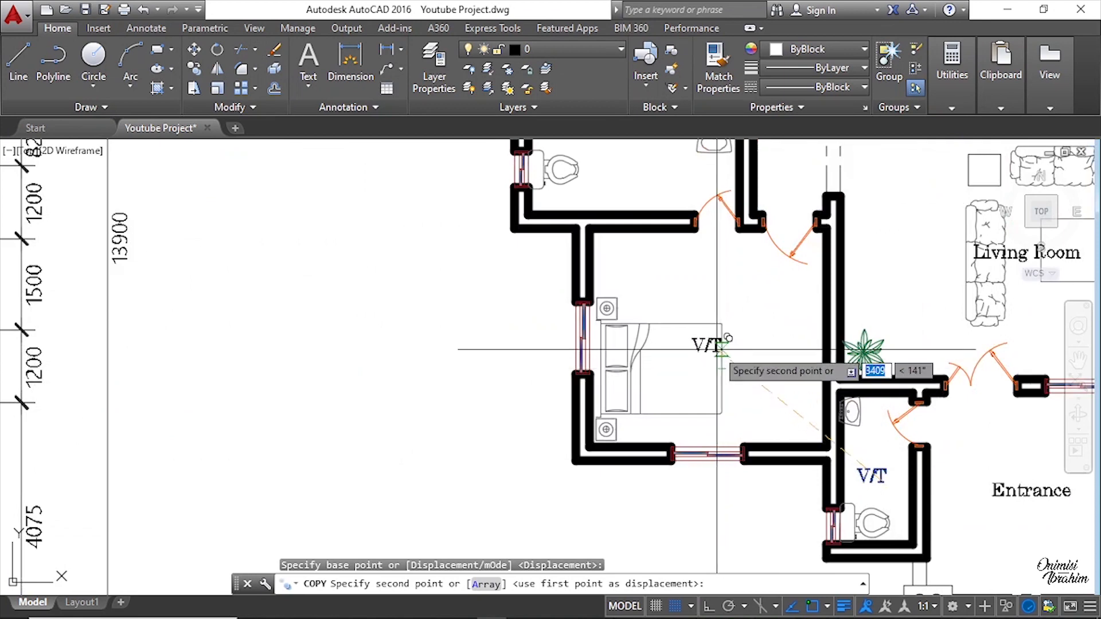
left_click(727, 338)
key("Escape")
Step: Replace the copied label's text with Bedroom
double_click(703, 346)
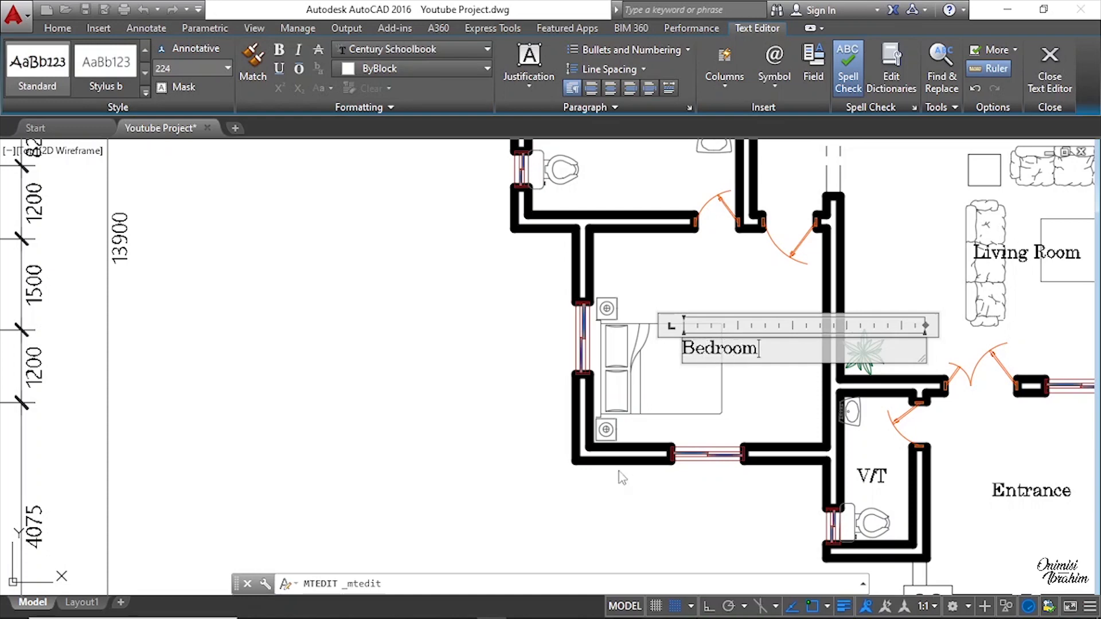
left_click(756, 469)
scroll(749, 334, "down", 3)
scroll(749, 352, "up", 5)
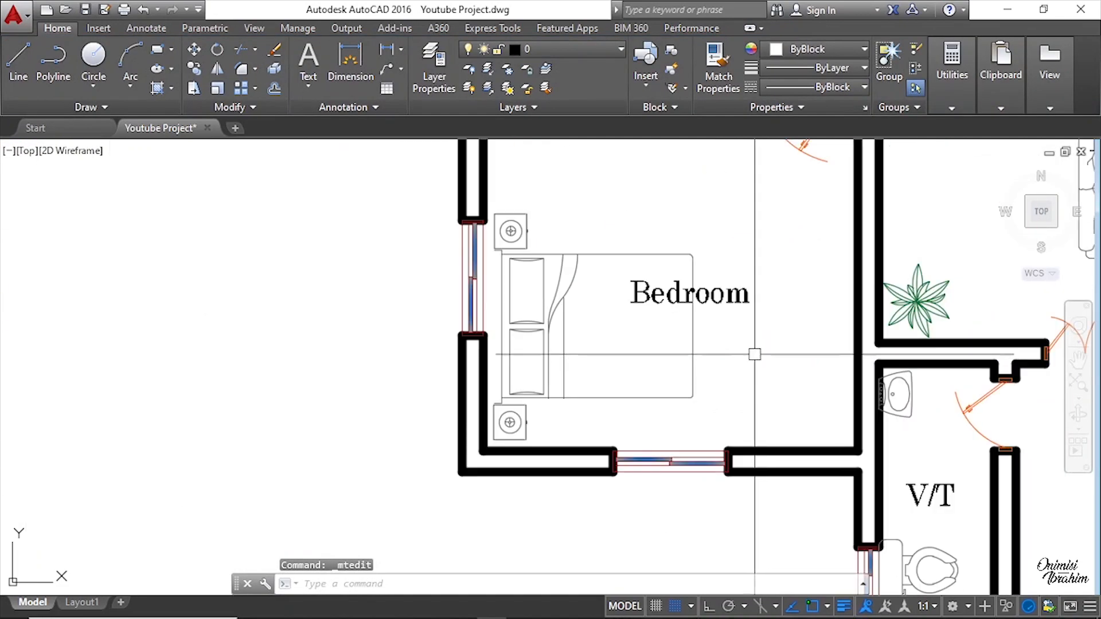
Step: Copy the lower bedroom's Bedroom label into the upper bedroom and into the adjacent upper toilet room
left_click(715, 289)
right_click(715, 288)
left_click(781, 359)
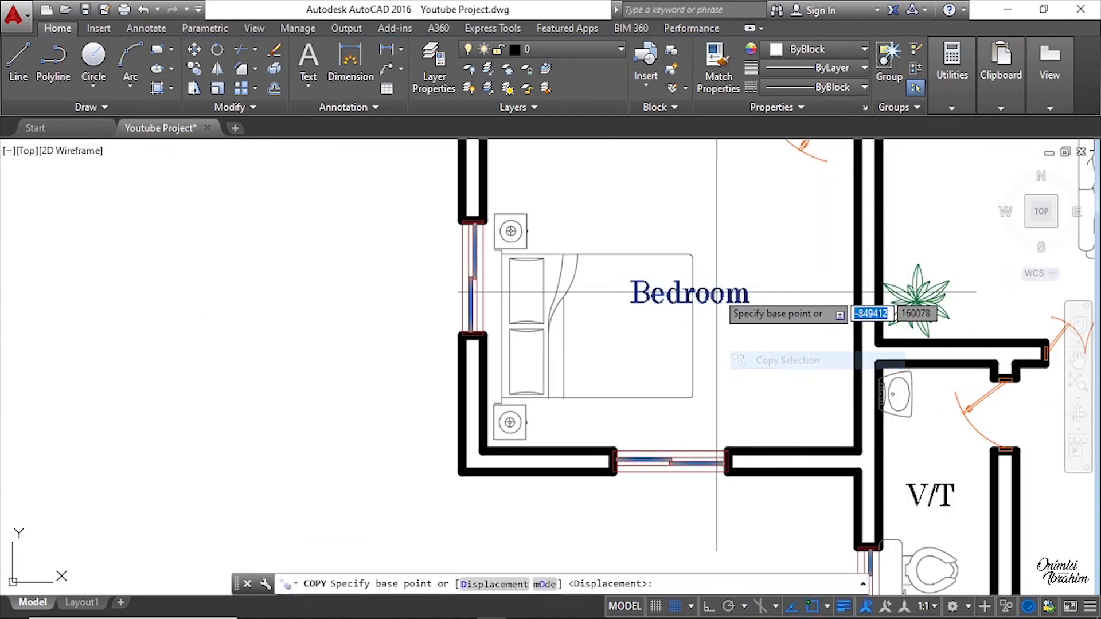
left_click(715, 292)
scroll(725, 413, "down", 5)
scroll(834, 232, "up", 6)
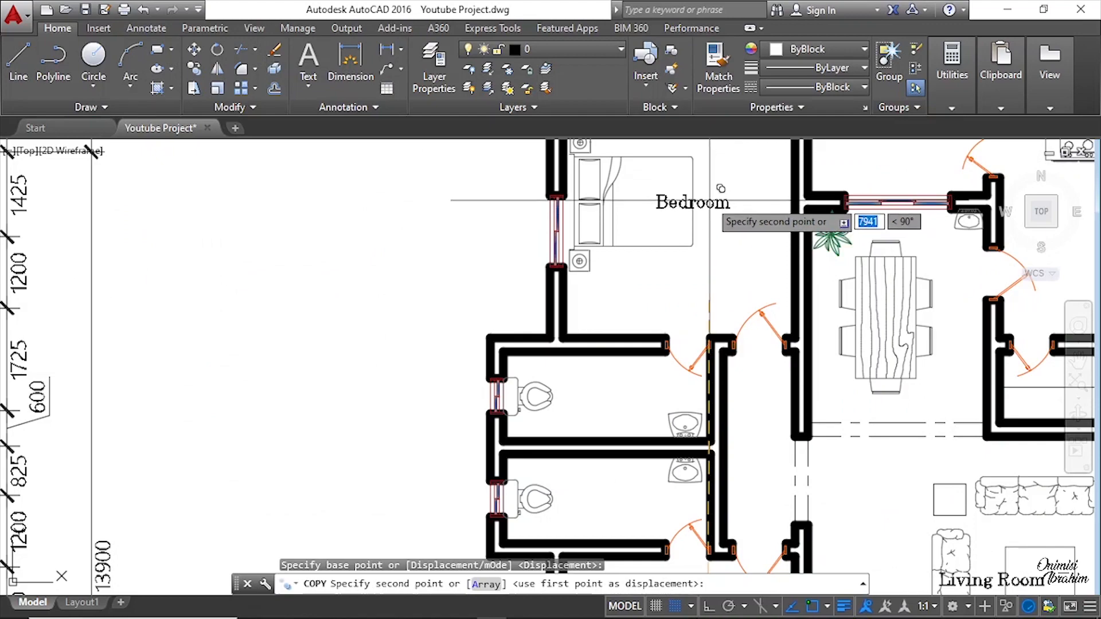
left_click(714, 188)
scroll(705, 275, "down", 5)
scroll(700, 272, "up", 5)
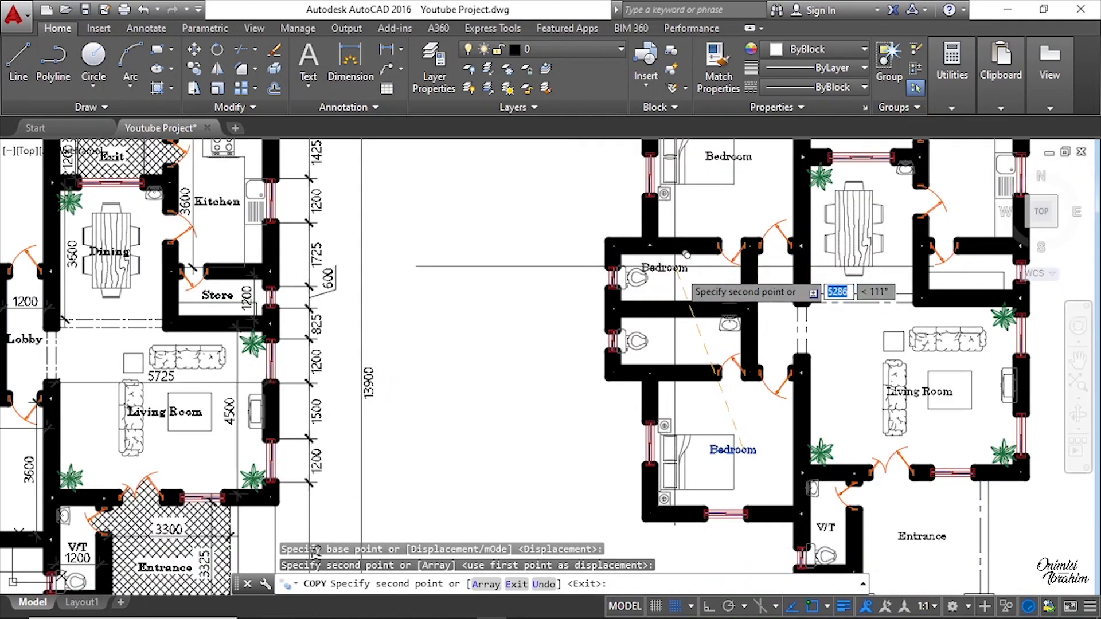
scroll(699, 266, "down", 3)
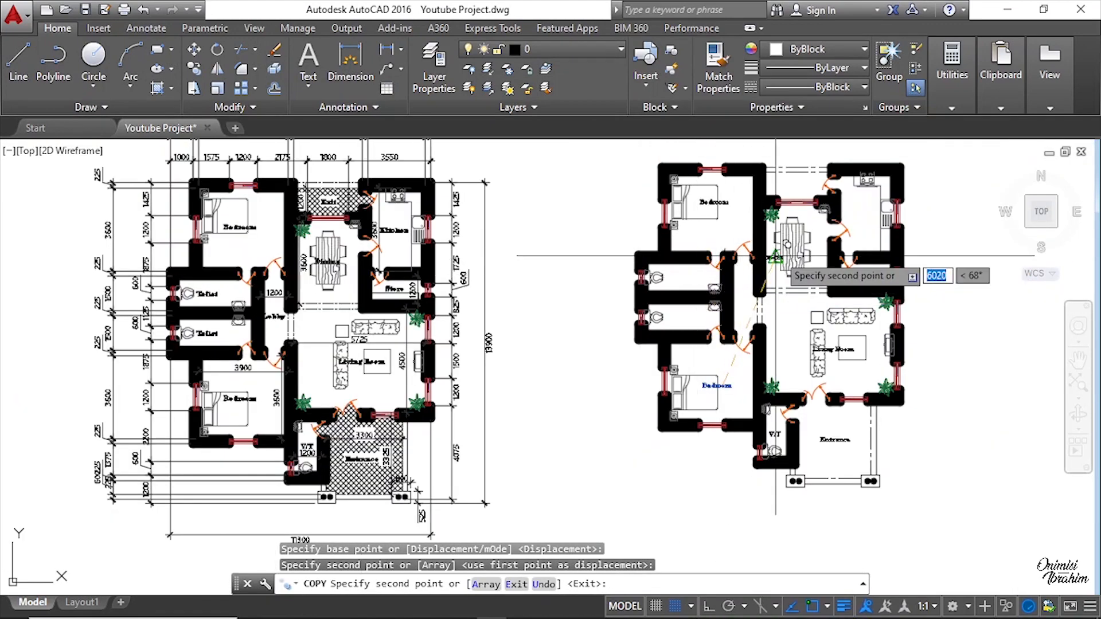
scroll(705, 268, "up", 6)
left_click(645, 286)
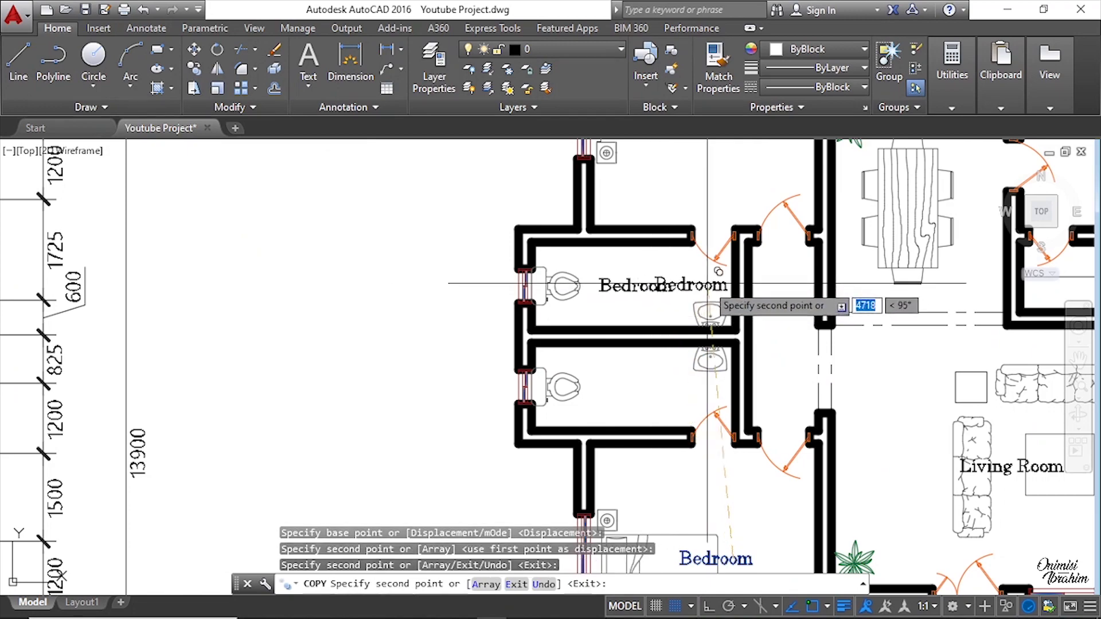
scroll(280, 319, "down", 5)
scroll(289, 320, "up", 5)
scroll(270, 315, "down", 5)
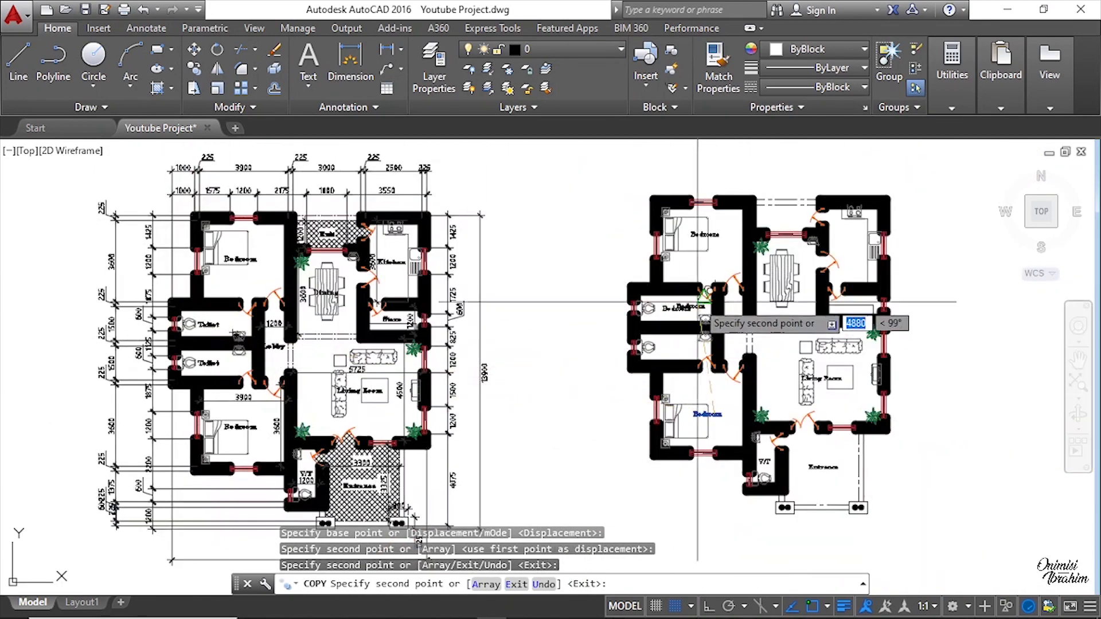
key("Escape")
Step: Replace the label copied into the upper toilet with Toilet
scroll(682, 292, "up", 10)
double_click(633, 315)
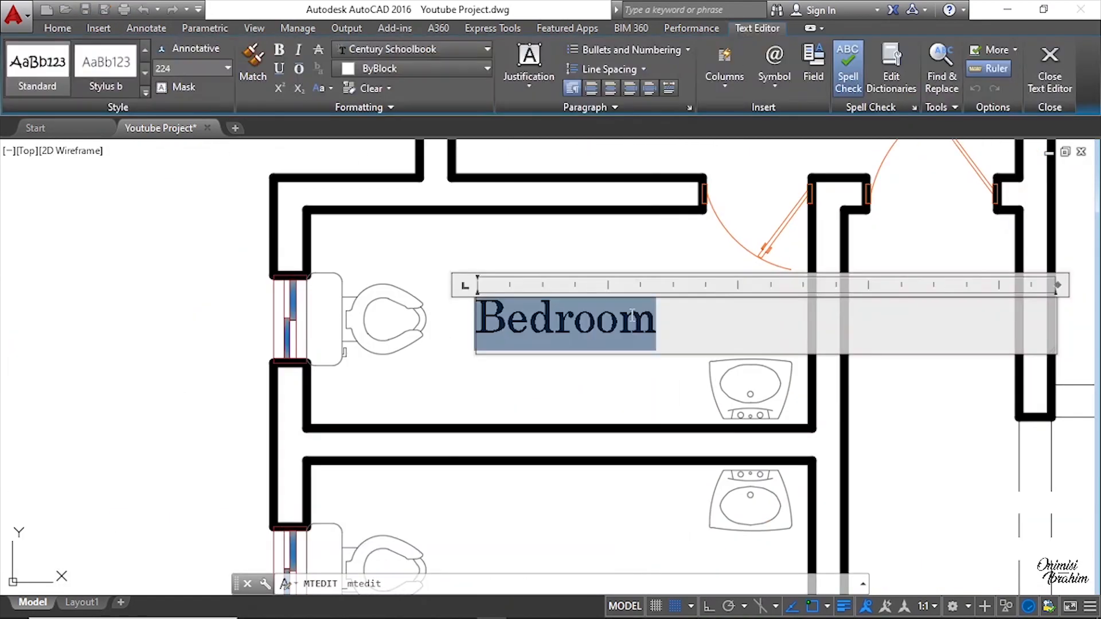
type("Too")
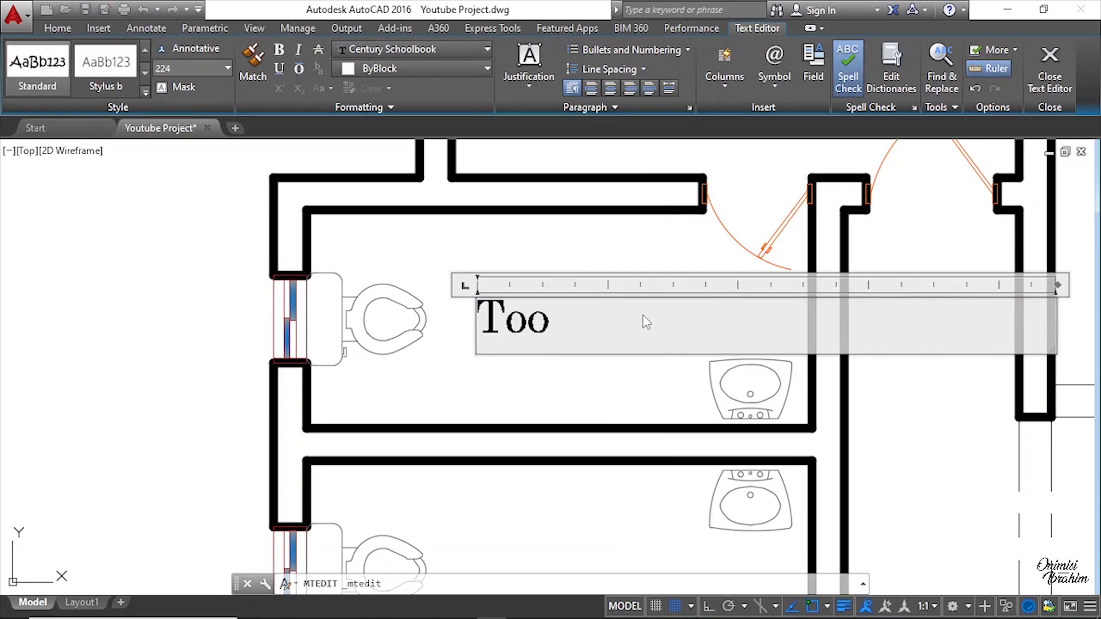
key("BackSpace")
type("o")
key("BackSpace")
type("ilet")
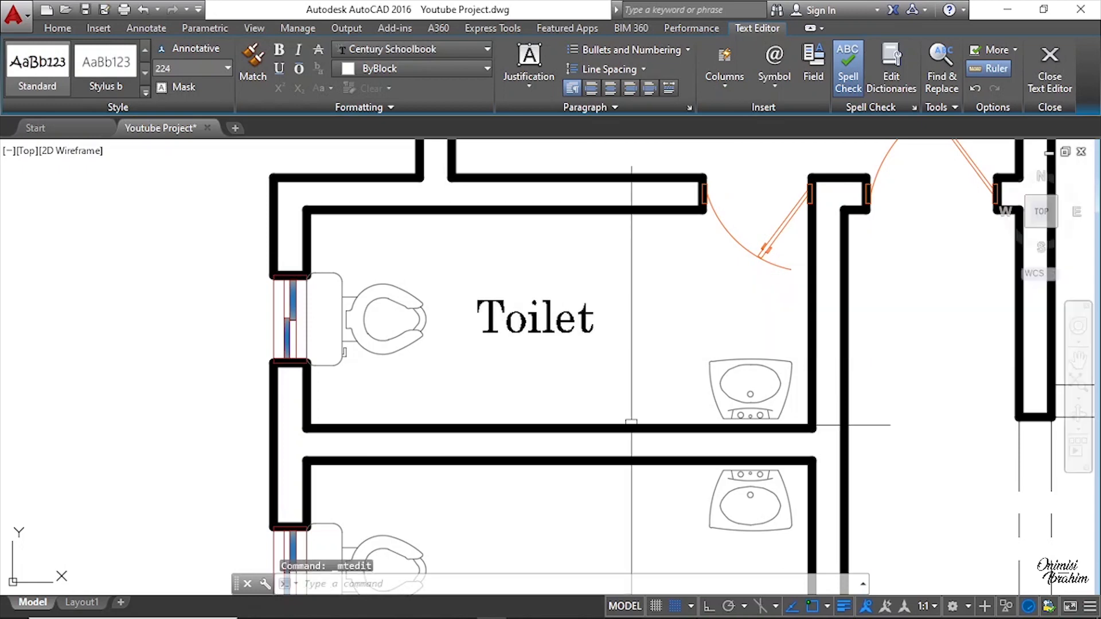
key("ctrl+Return")
Step: Copy the Toilet label into the second toilet room below it
right_click(537, 327)
left_click(586, 358)
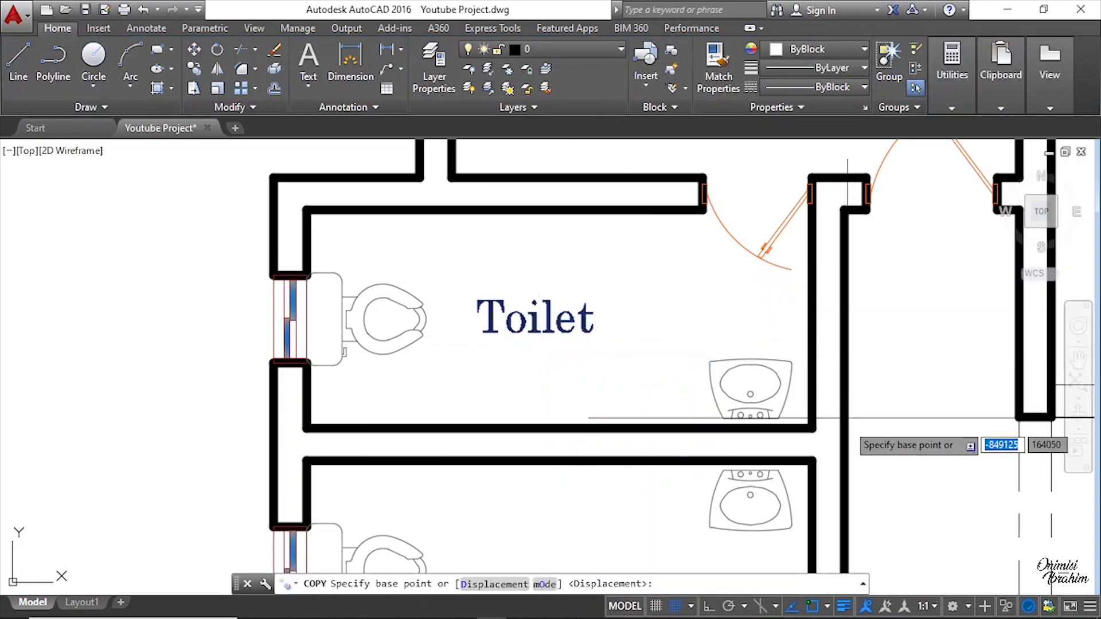
left_click(812, 428)
scroll(814, 424, "down", 3)
scroll(802, 459, "up", 3)
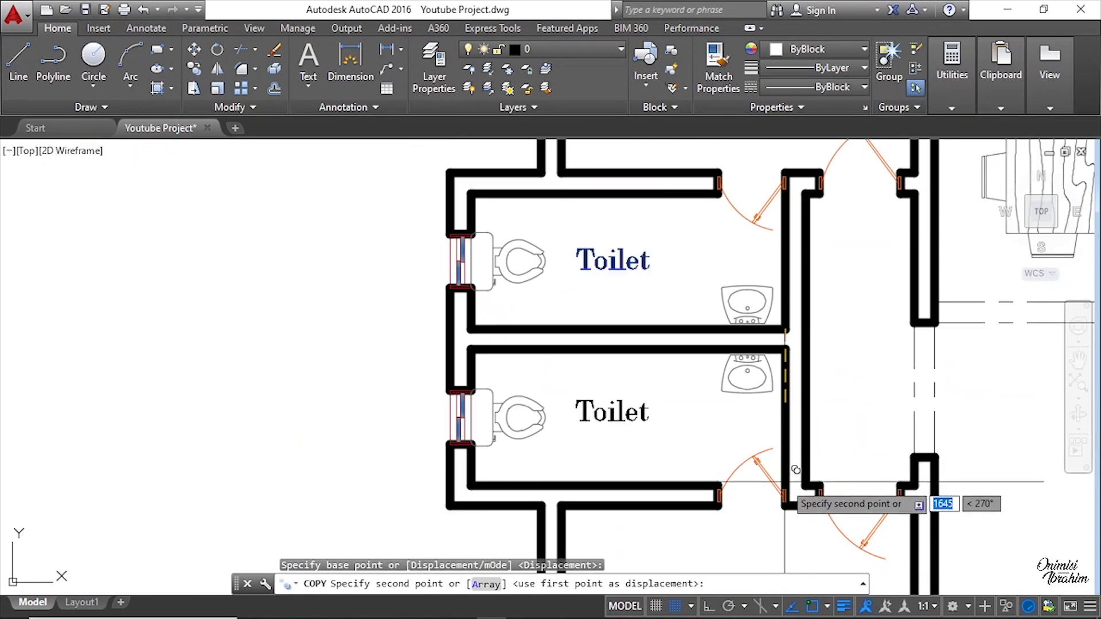
scroll(794, 477, "up", 3)
left_click(786, 488)
scroll(738, 445, "down", 6)
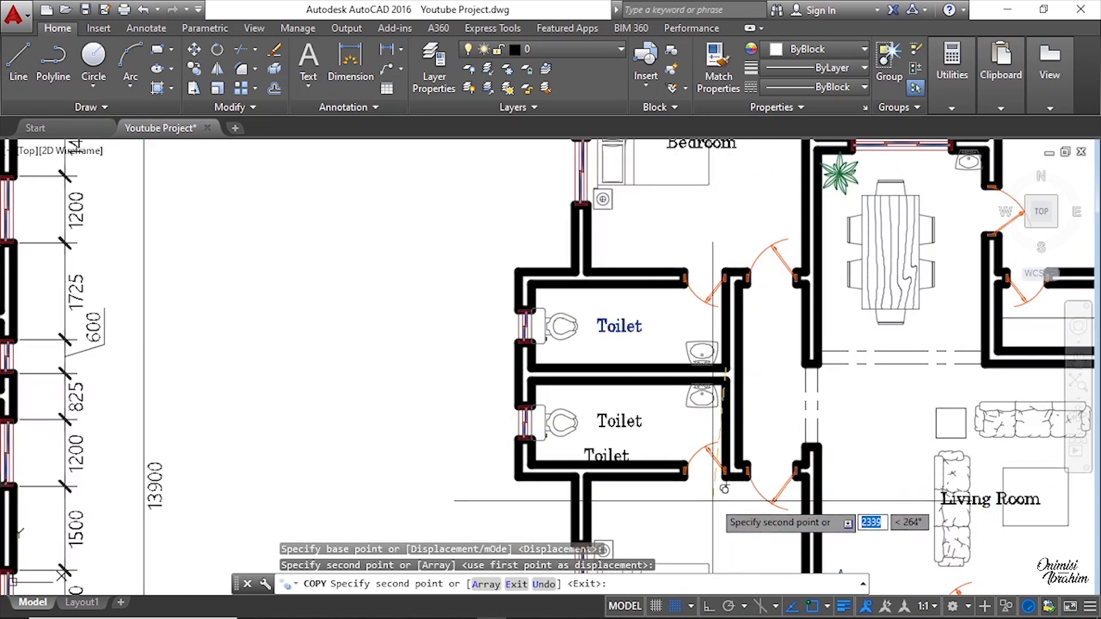
scroll(696, 457, "up", 2)
key("Escape")
Step: Copy the second toilet's label into the dining area
scroll(610, 401, "down", 4)
scroll(612, 414, "up", 2)
left_click(613, 404)
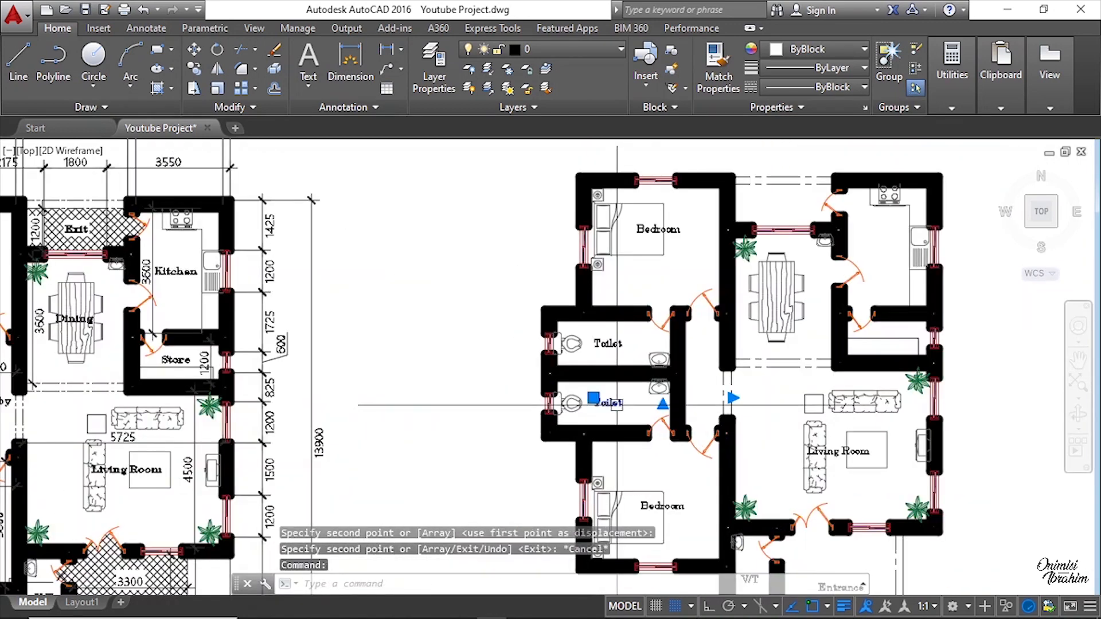
right_click(613, 404)
left_click(672, 360)
left_click(615, 402)
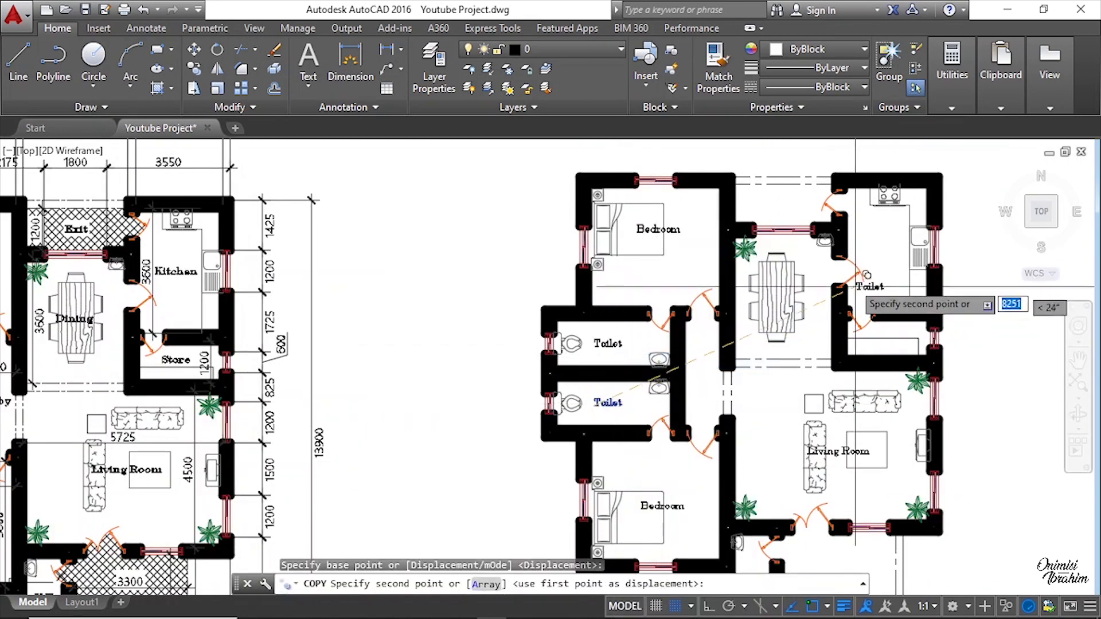
scroll(740, 286, "up", 4)
left_click(670, 332)
scroll(691, 330, "up", 2)
key("Escape")
Step: Replace the label copied into the dining area with Dining
double_click(704, 324)
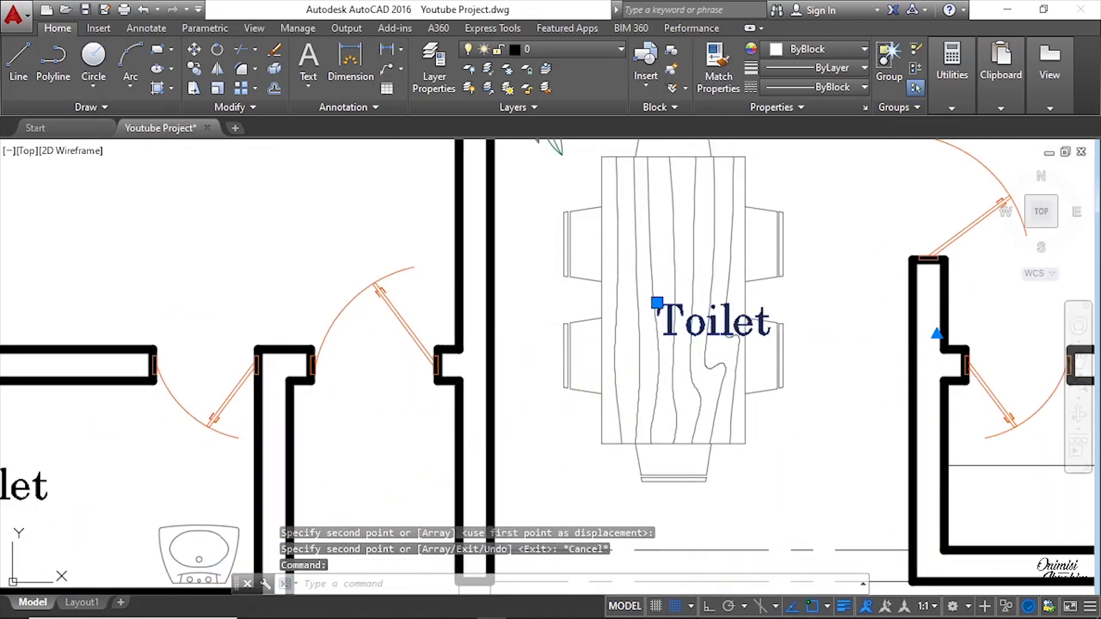
double_click(697, 328)
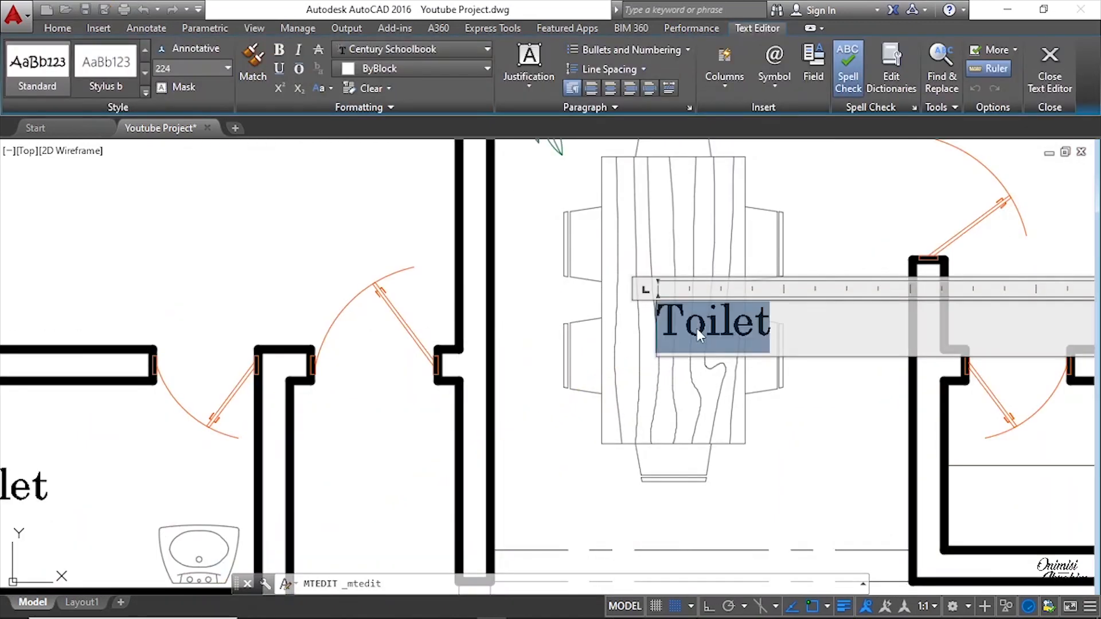
type("ining")
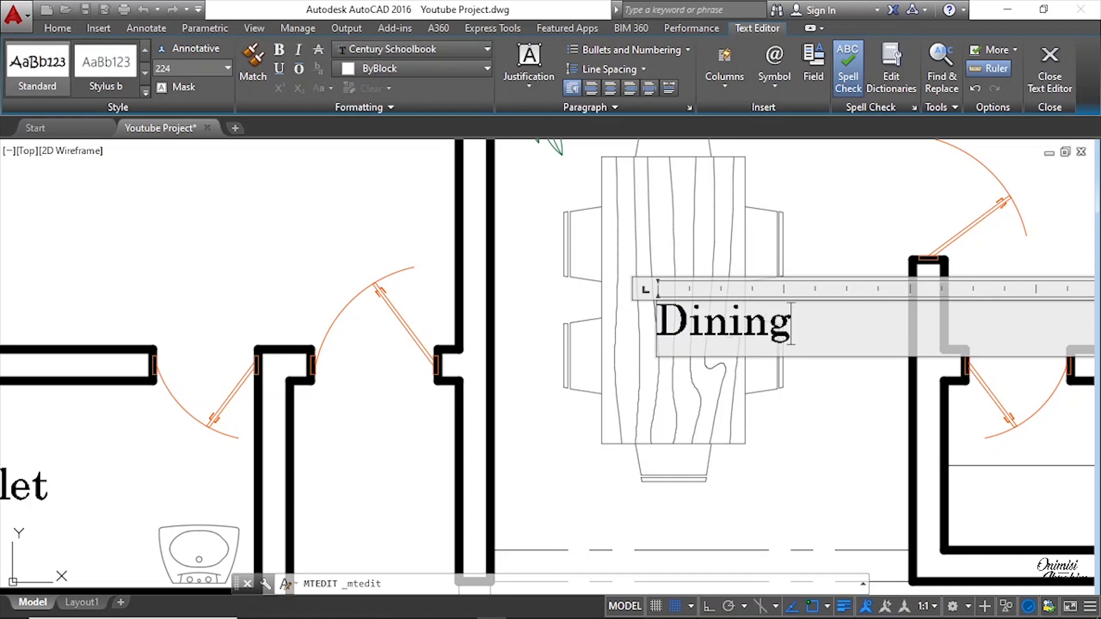
left_click(744, 391)
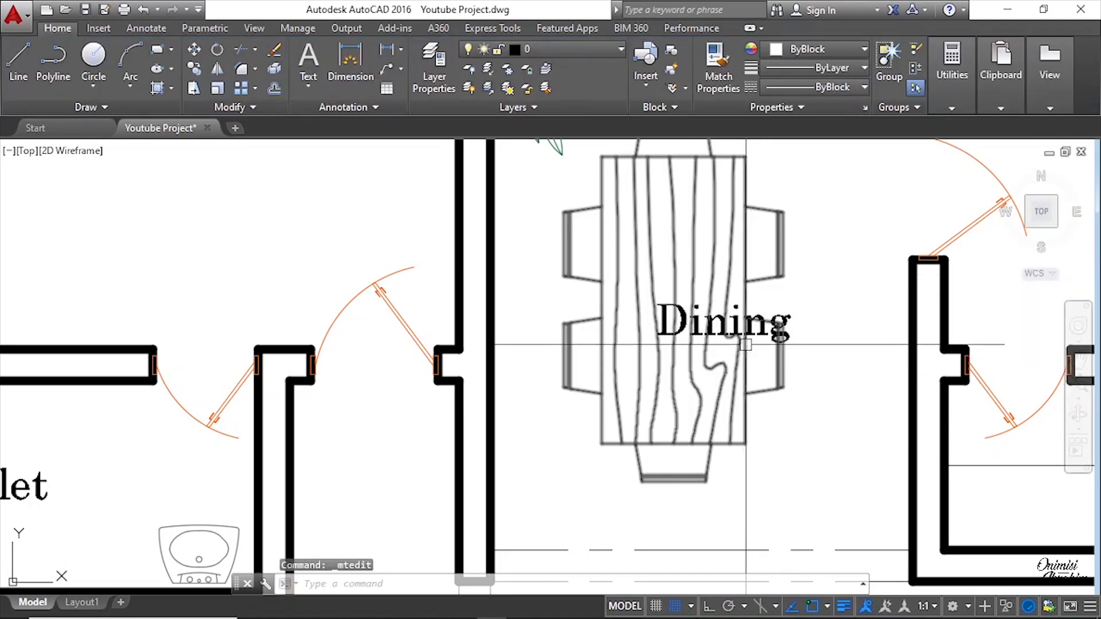
Step: Copy the Dining label into the kitchen room beside it
left_click(757, 315)
right_click(763, 282)
left_click(821, 359)
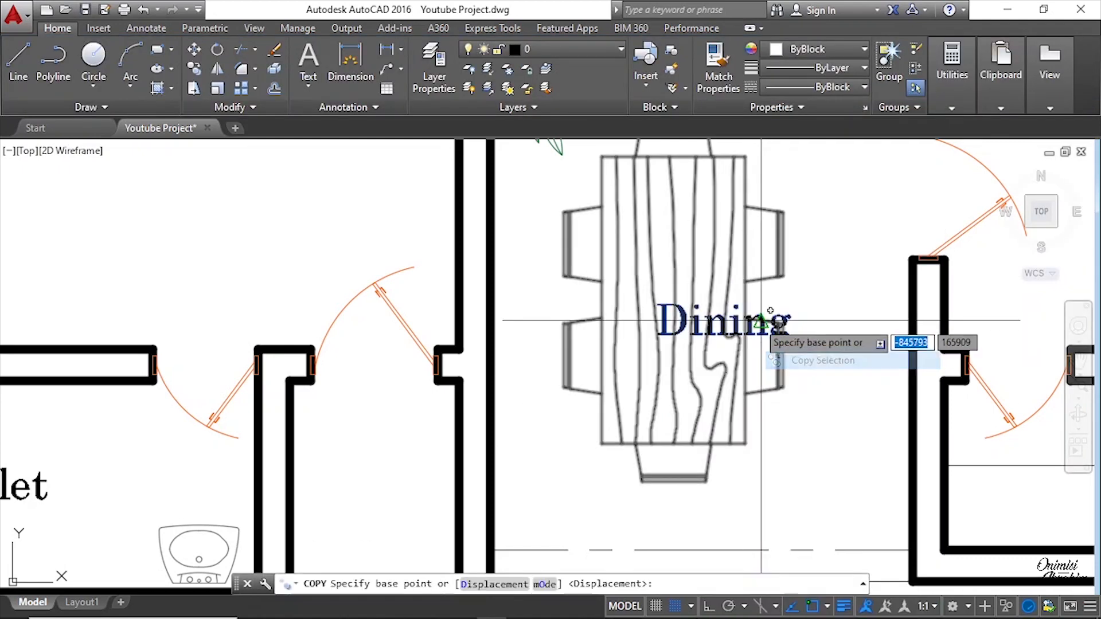
left_click(760, 316)
scroll(706, 412, "down", 4)
scroll(862, 289, "up", 1)
left_click(863, 289)
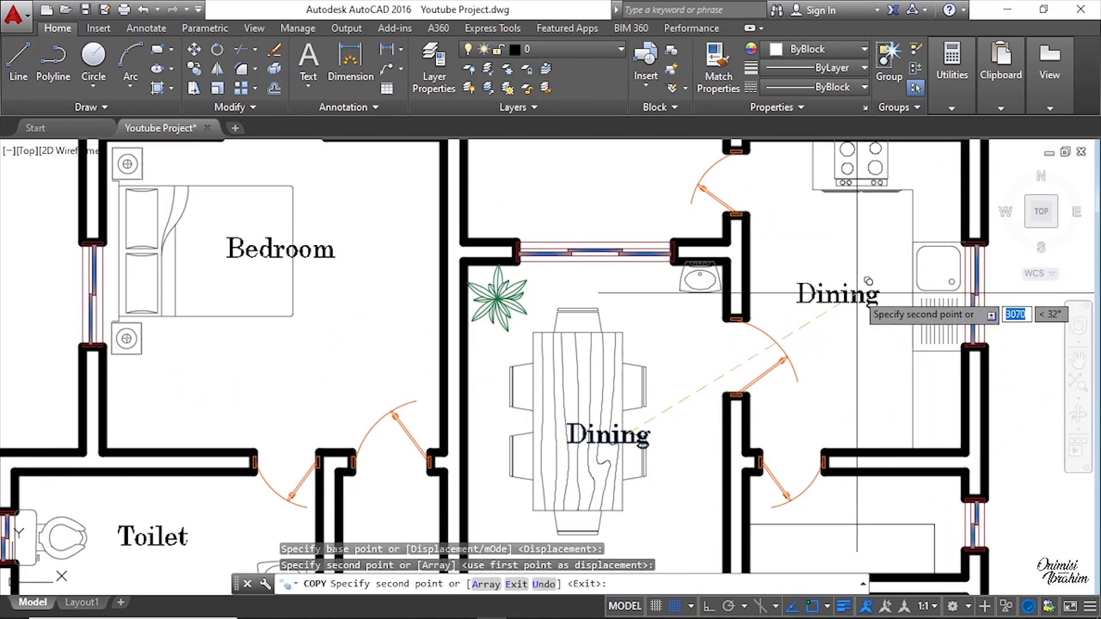
key("Escape")
Step: Replace the label copied into the kitchen with Kitchen
double_click(854, 299)
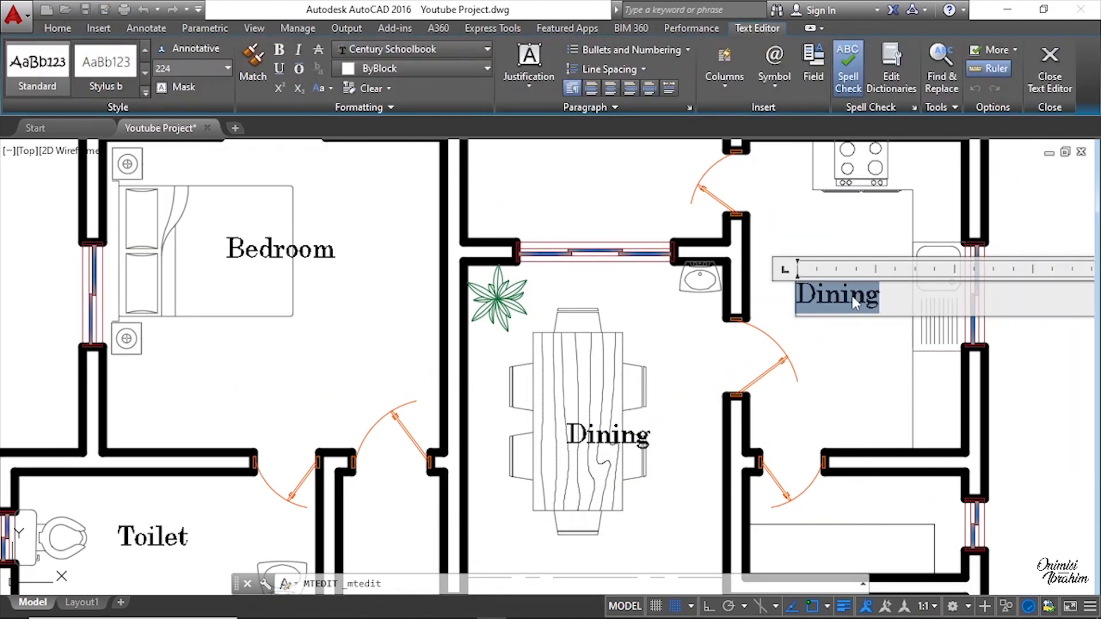
type("Kir")
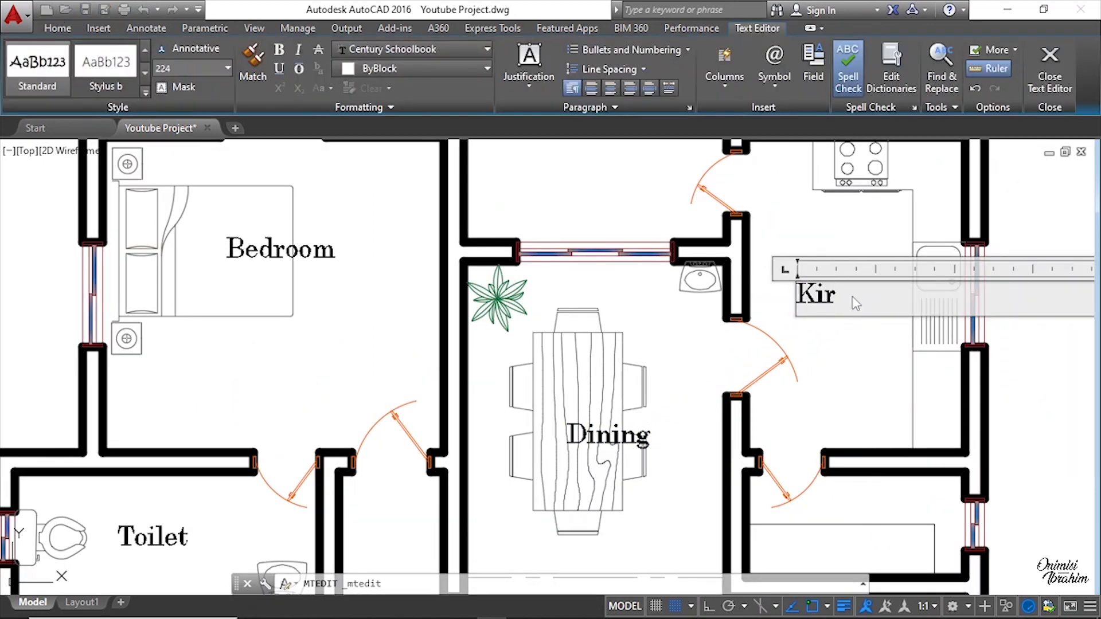
type("tvche")
key("BackSpace")
key("BackSpace")
key("BackSpace")
type("chen")
left_click(862, 378)
Step: Copy the Kitchen label into the exit space above the dining room
left_click(842, 294)
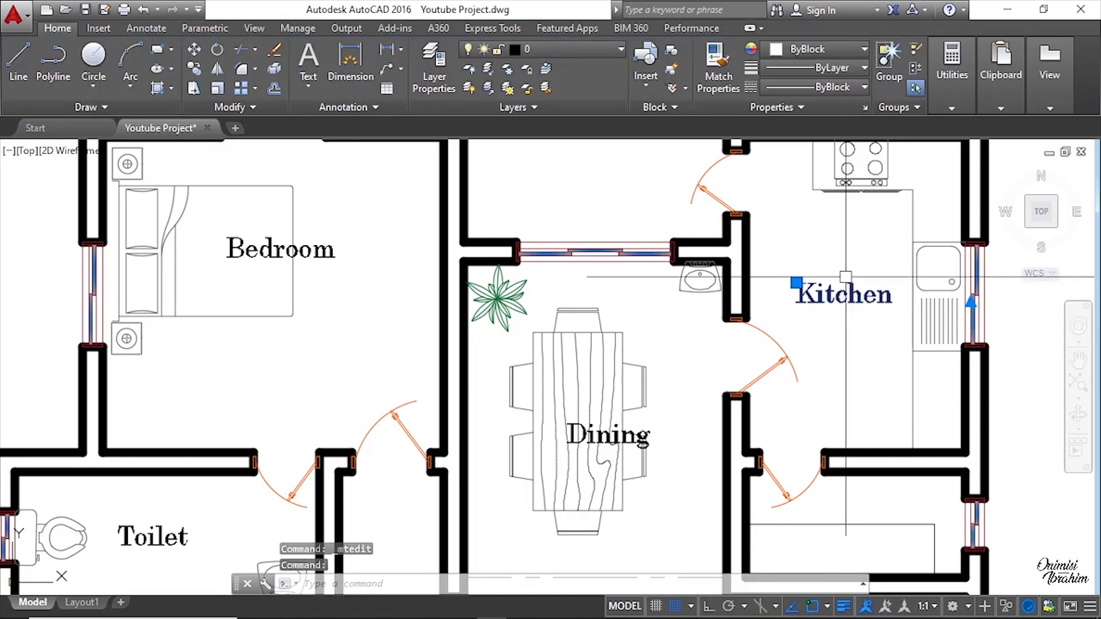
right_click(835, 294)
left_click(882, 360)
left_click(842, 295)
scroll(848, 393, "down", 3)
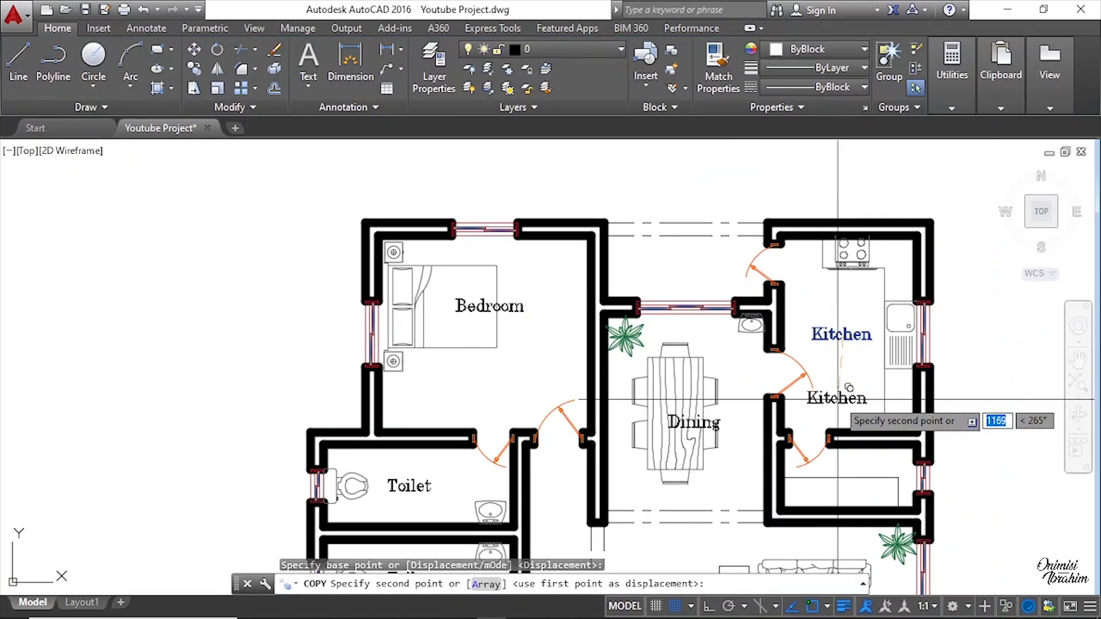
scroll(639, 258, "up", 5)
left_click(734, 252)
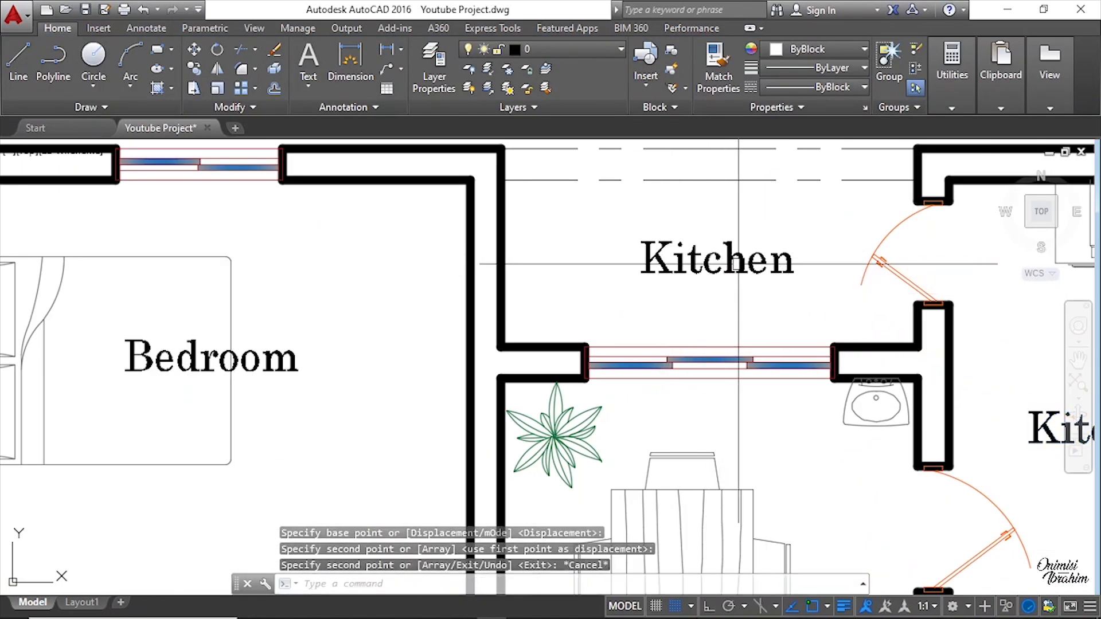
key("Escape")
Step: Replace the label copied into the exit space with Exit
double_click(729, 259)
double_click(728, 261)
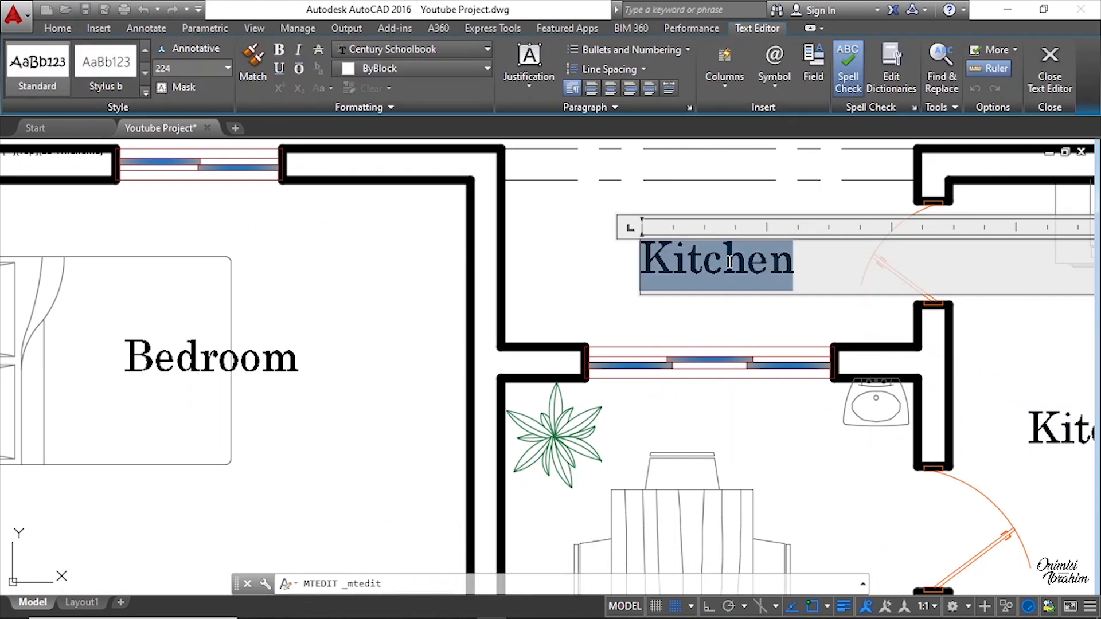
type("E")
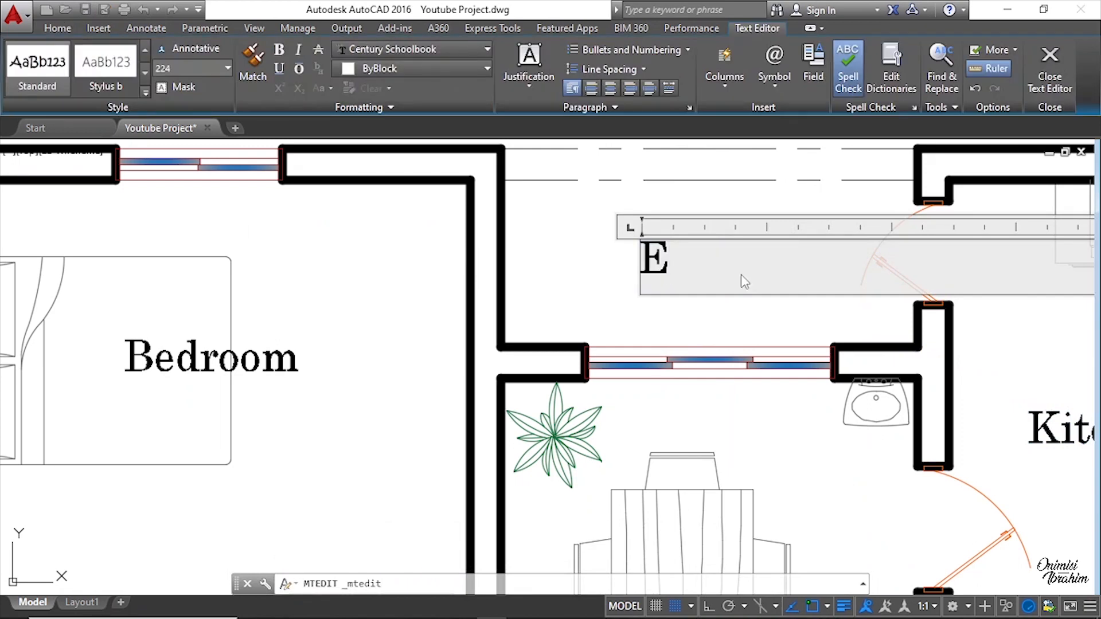
type("xit")
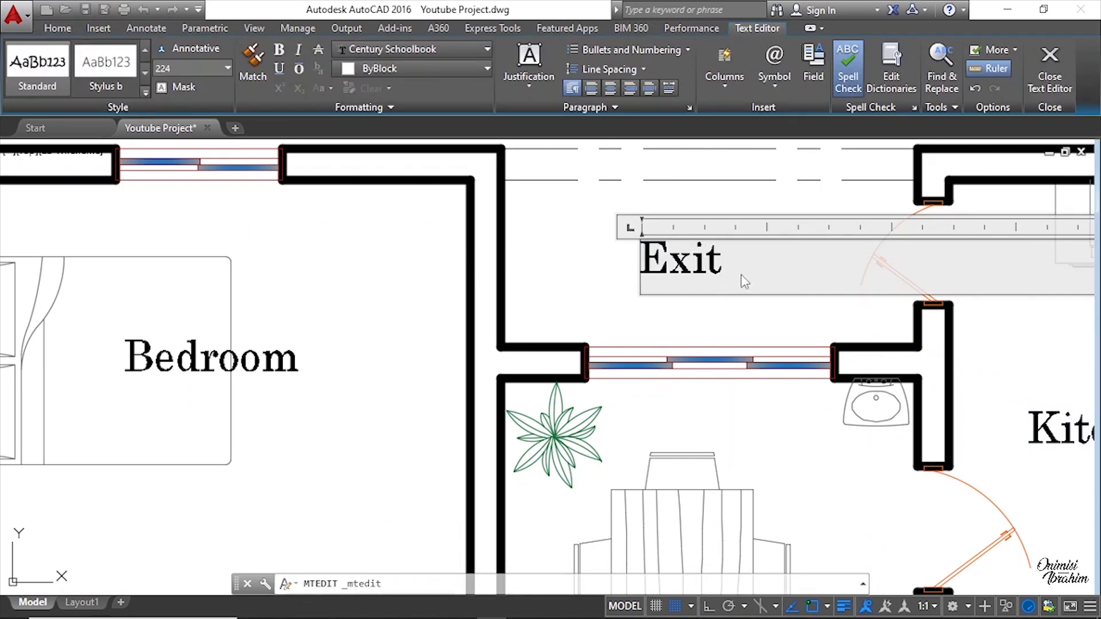
scroll(693, 330, "down", 2)
left_click(740, 355)
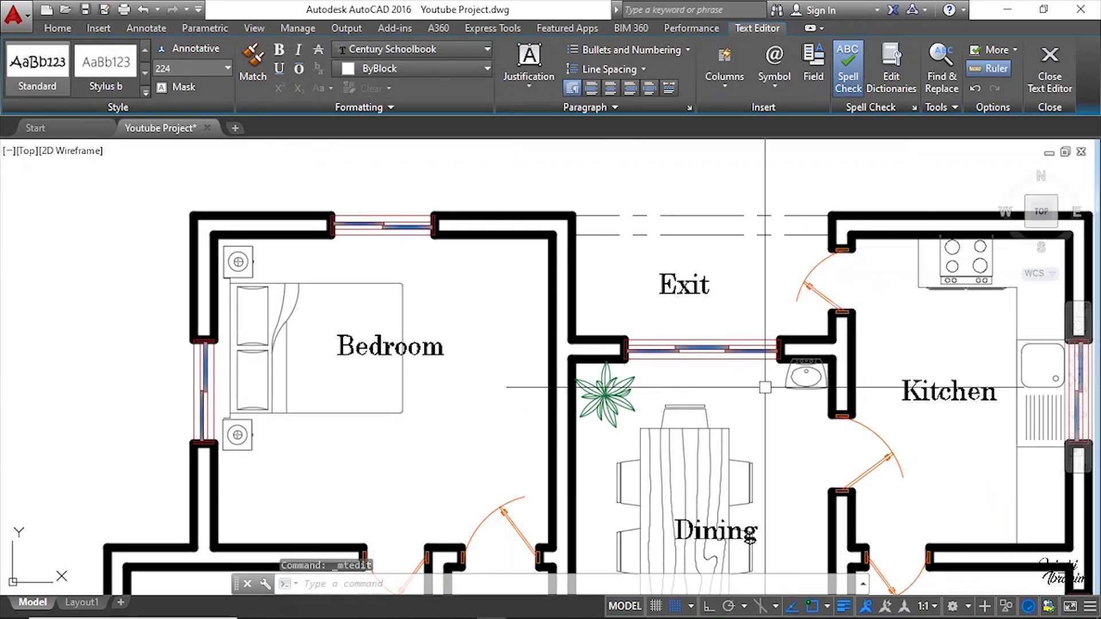
Step: Copy the Kitchen label into the store room below the kitchen
scroll(767, 310, "down", 3)
left_click(767, 310)
right_click(766, 310)
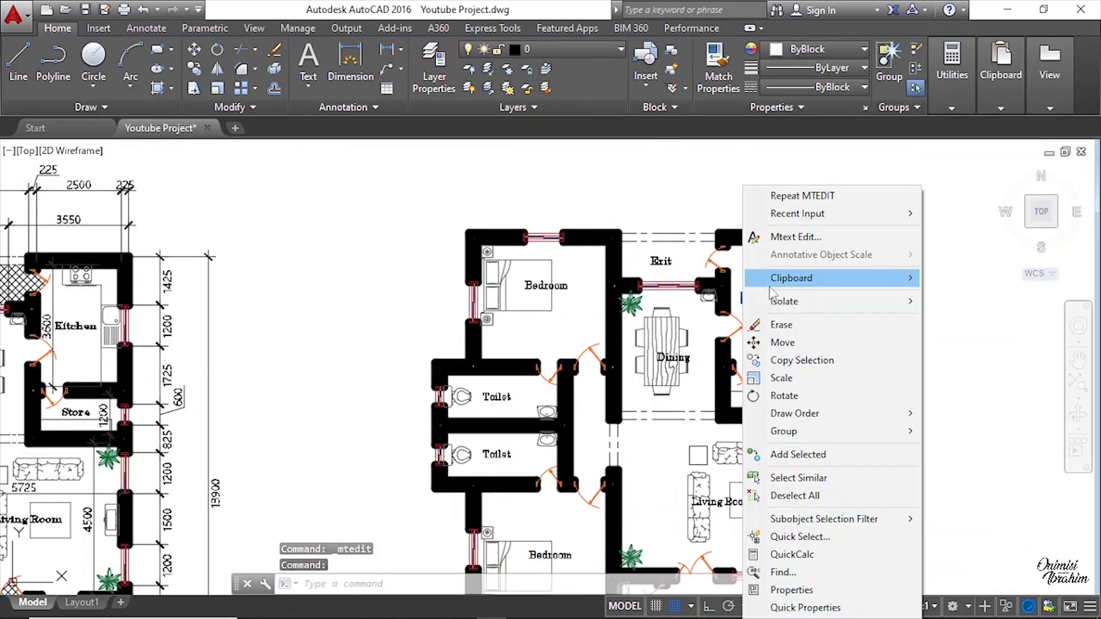
left_click(791, 360)
scroll(769, 315, "up", 3)
left_click(771, 303)
scroll(770, 306, "down", 3)
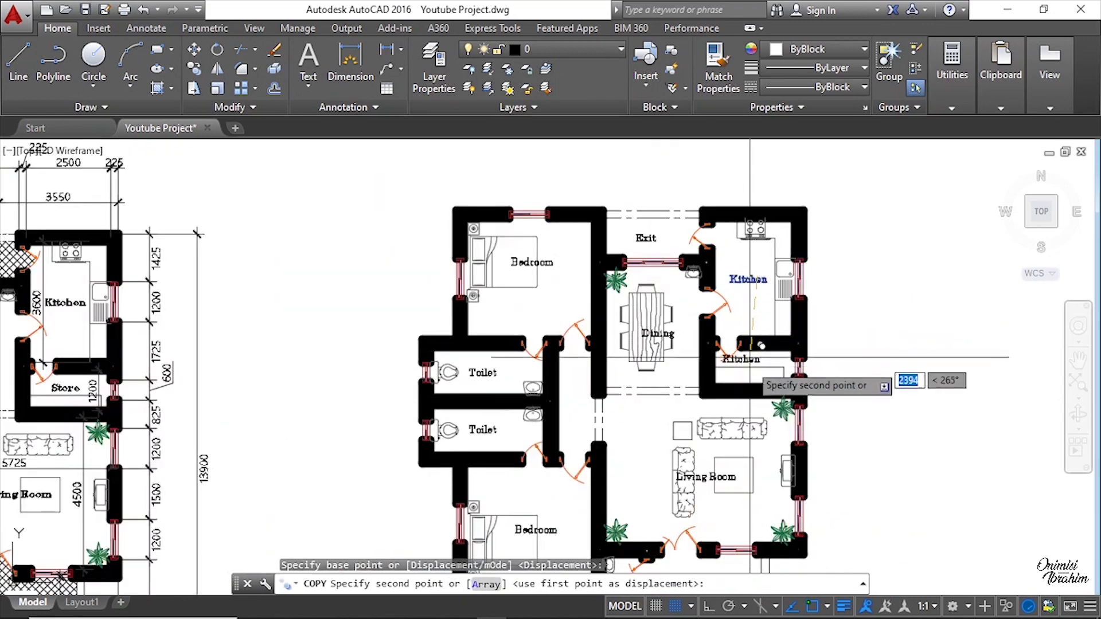
scroll(751, 359, "up", 5)
left_click(791, 362)
key("Escape")
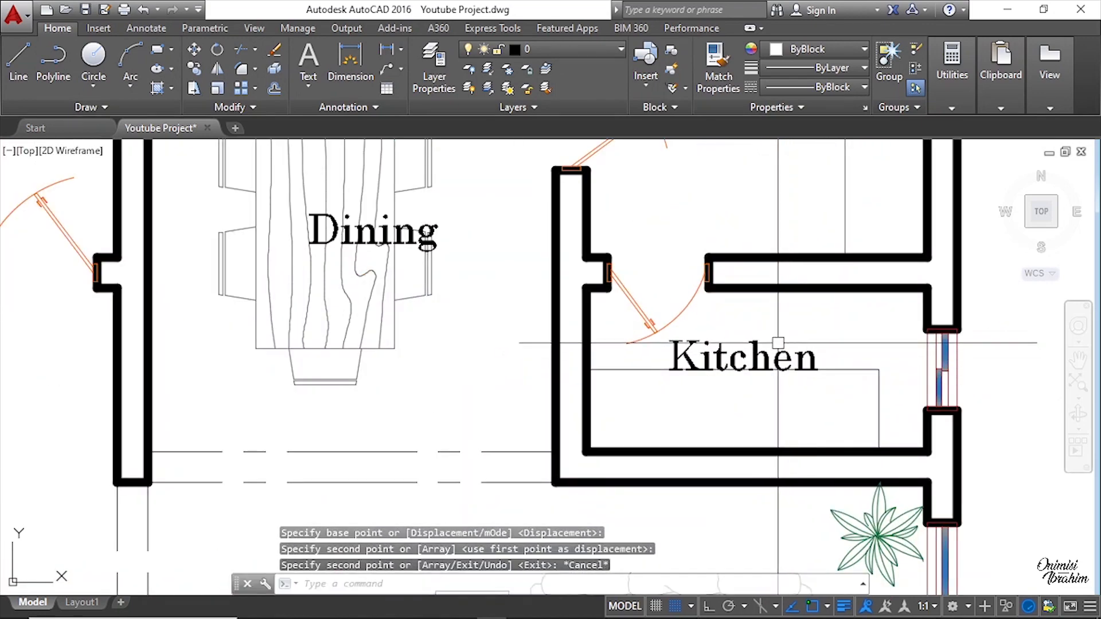
Step: Replace the label copied into the store room with Store
double_click(771, 347)
double_click(768, 351)
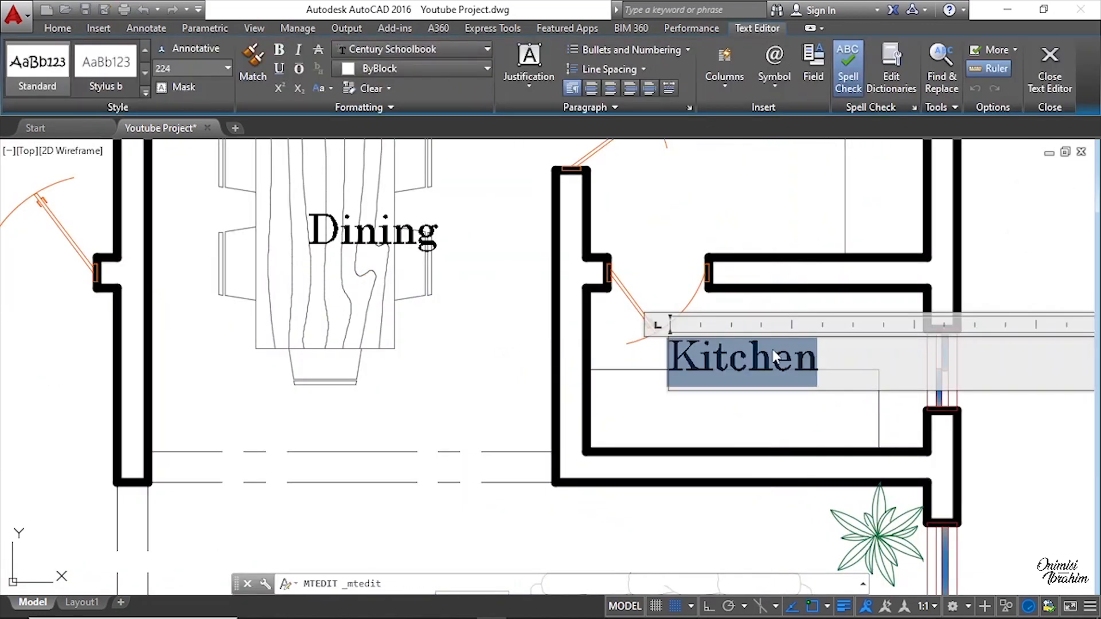
type("Stor")
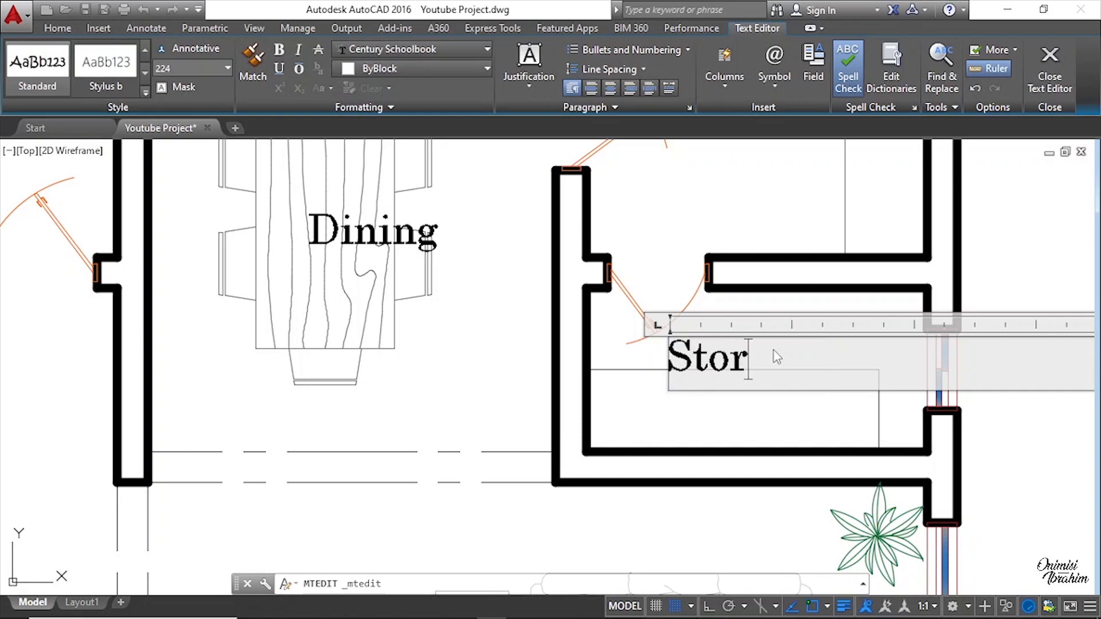
left_click(794, 422)
scroll(802, 369, "down", 7)
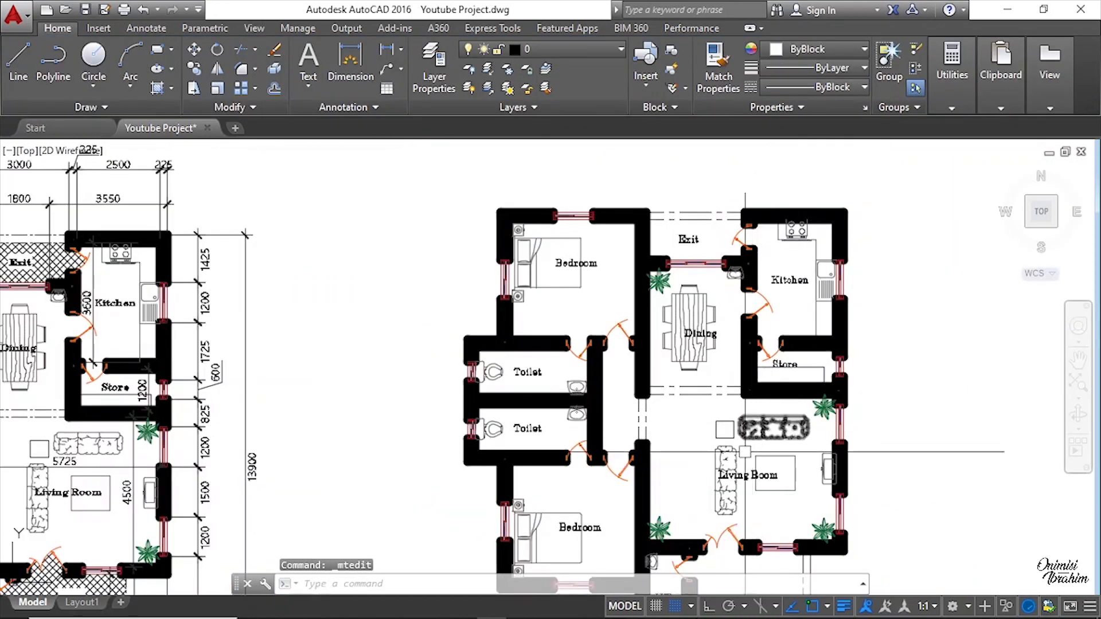
Step: Copy the Store label into the lobby between the toilets and the dining room
middle_click_drag(541, 444, 543, 343)
scroll(760, 264, "up", 4)
left_click(814, 244)
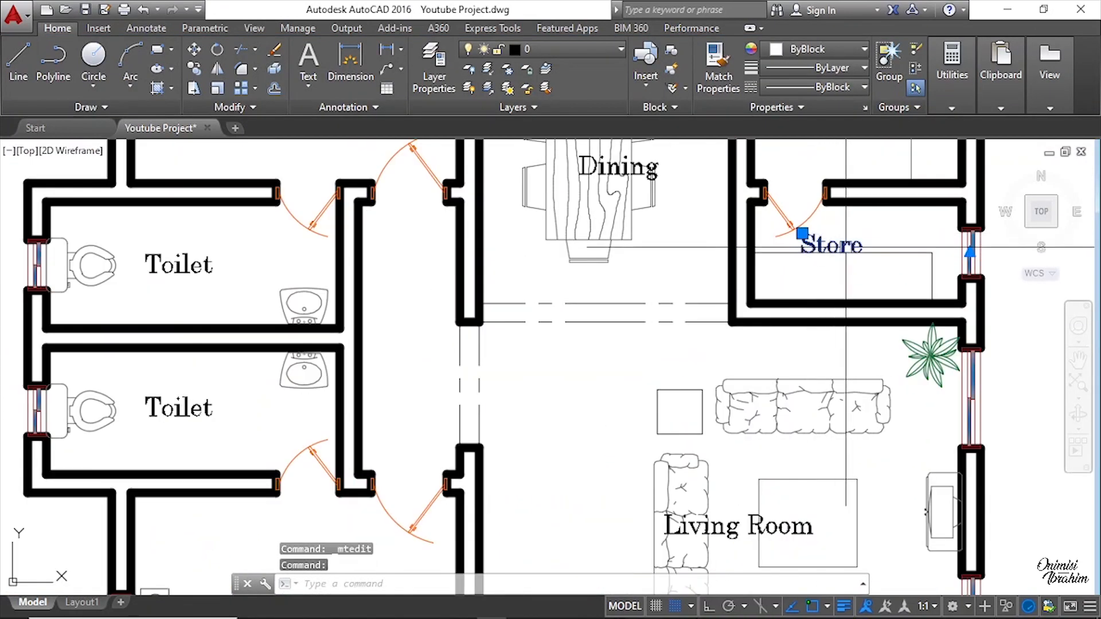
right_click(830, 244)
left_click(888, 360)
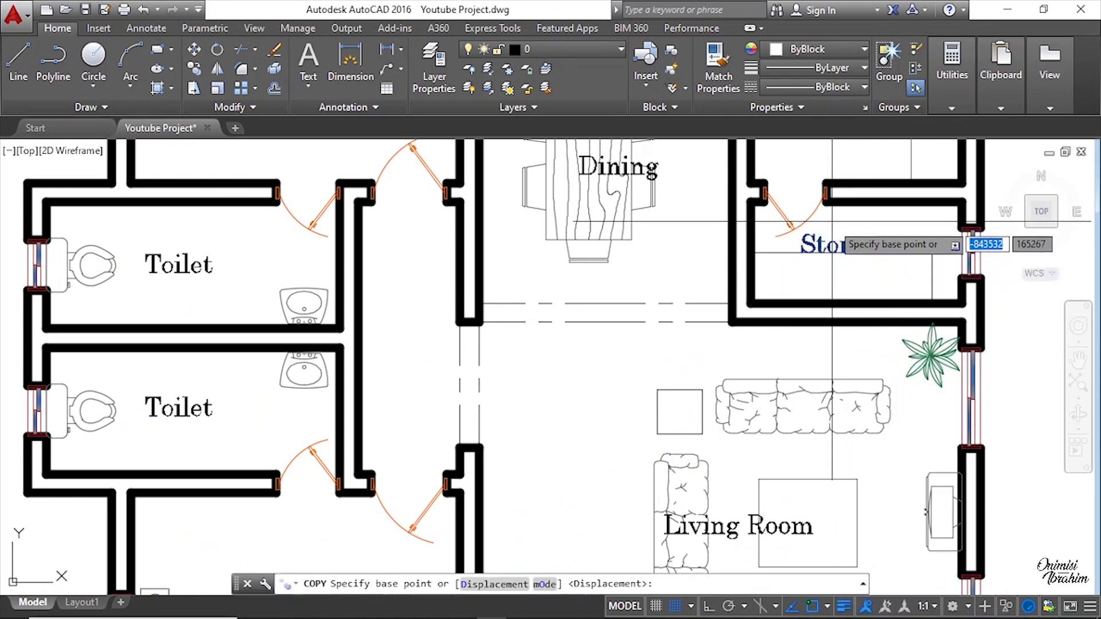
left_click(801, 234)
scroll(860, 235, "down", 4)
scroll(678, 284, "up", 4)
left_click(686, 269)
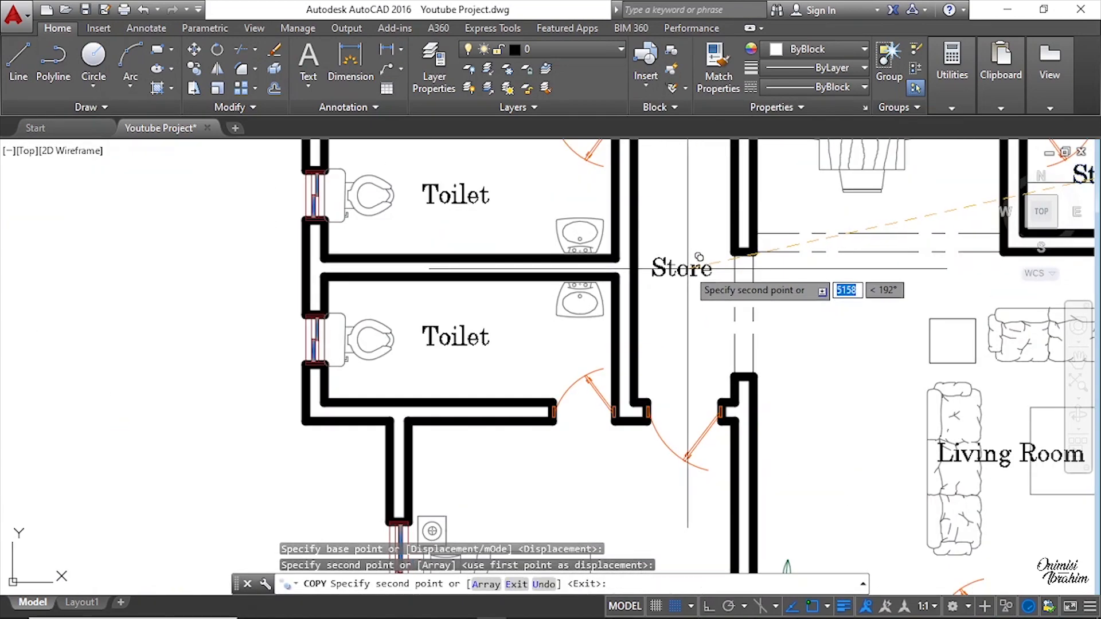
key("Escape")
key("ctrl+a")
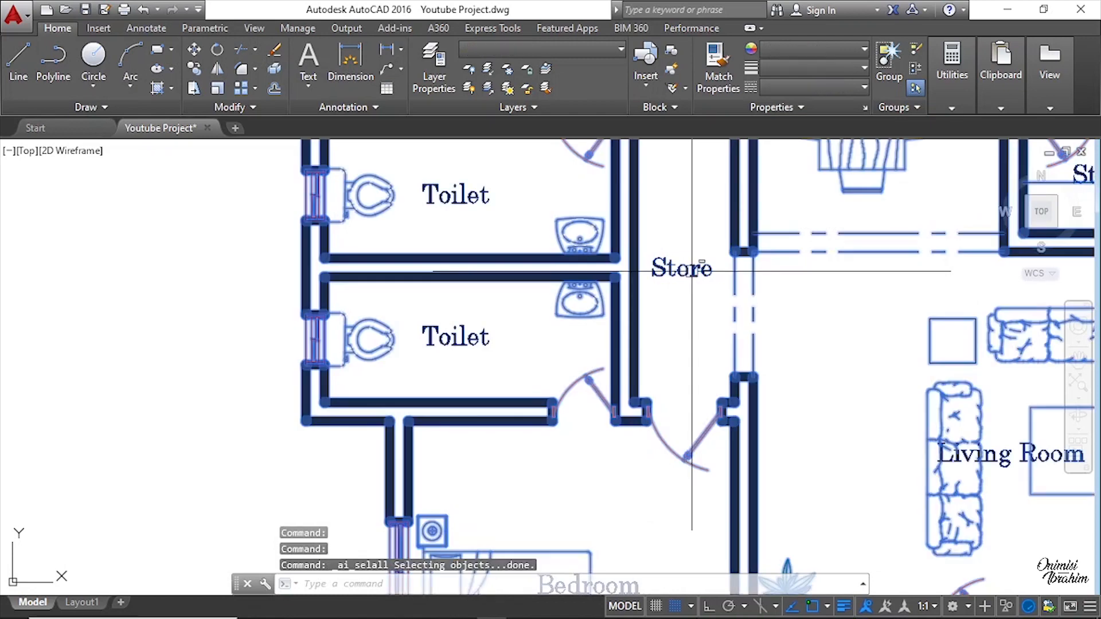
type("LObby")
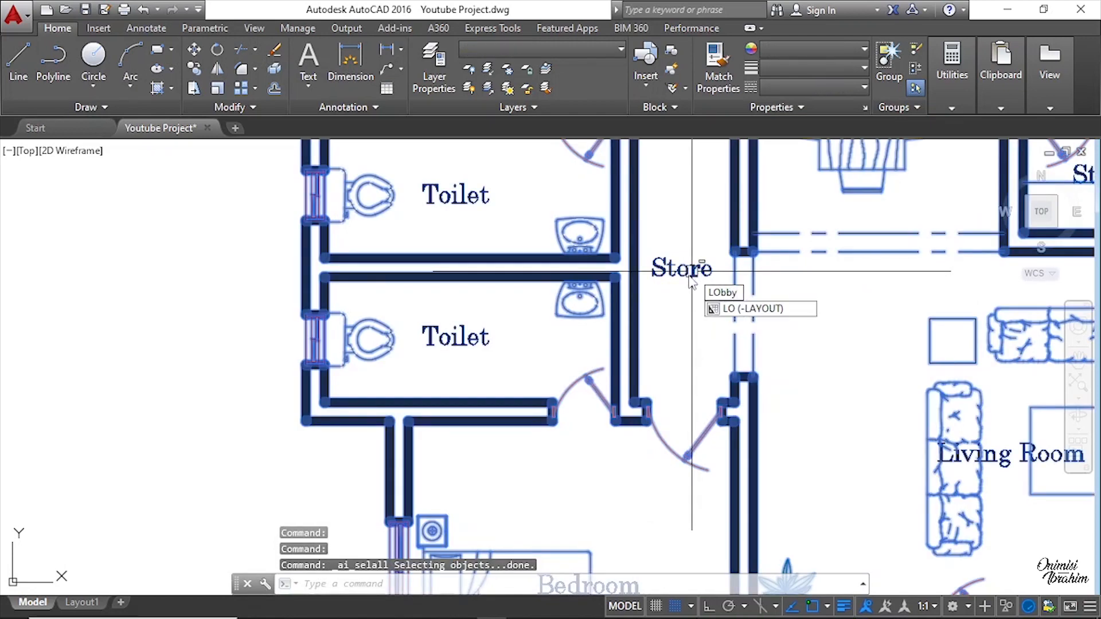
key("Escape")
Step: Replace the label copied into the lobby with Lobby
double_click(682, 267)
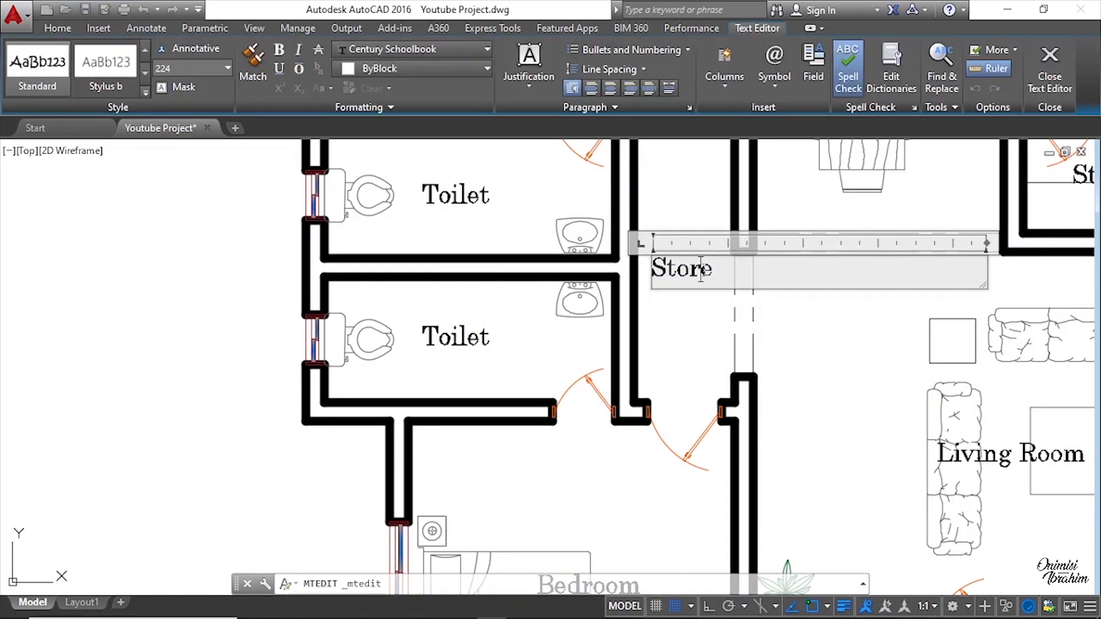
scroll(702, 267, "up", 2)
left_click_drag(621, 268, 710, 277)
type("Lo")
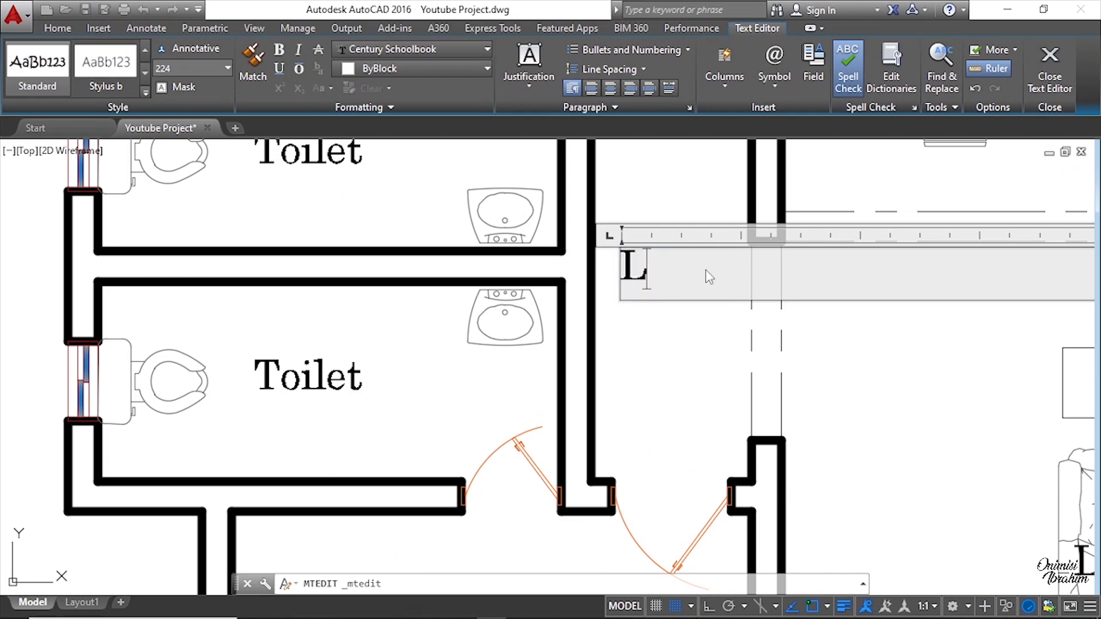
type("bby")
left_click(704, 328)
Step: Examine the labelled floor plan room by room, comparing it with the original drawing
scroll(704, 328, "down", 5)
middle_click_drag(793, 312, 689, 322)
middle_click_drag(750, 280, 680, 381)
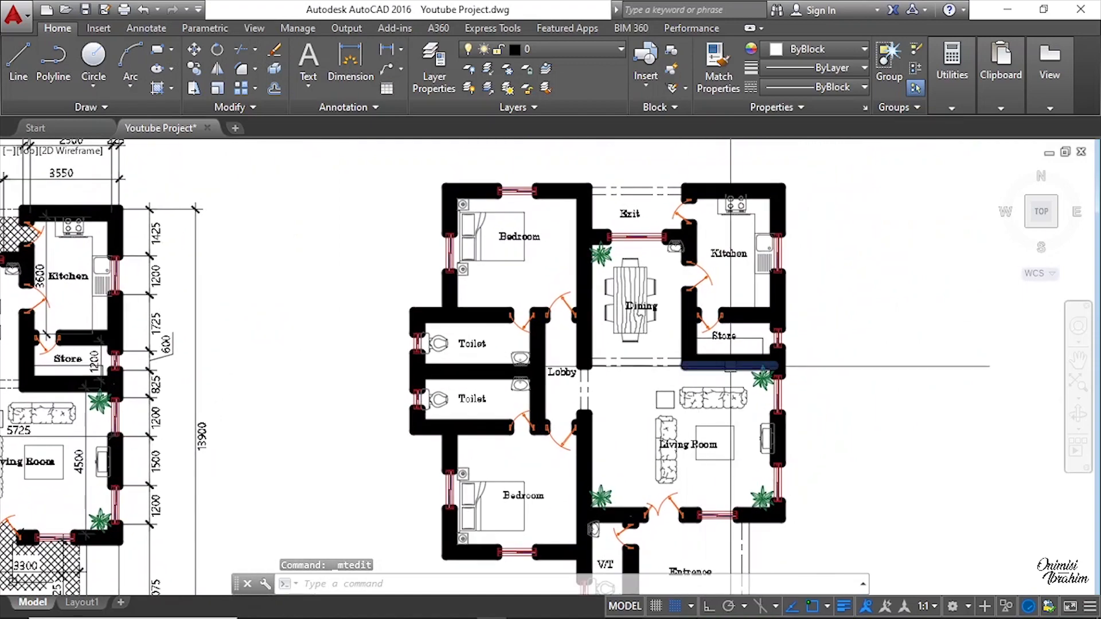
middle_click_drag(628, 414, 624, 315)
middle_click_drag(741, 395, 1075, 406)
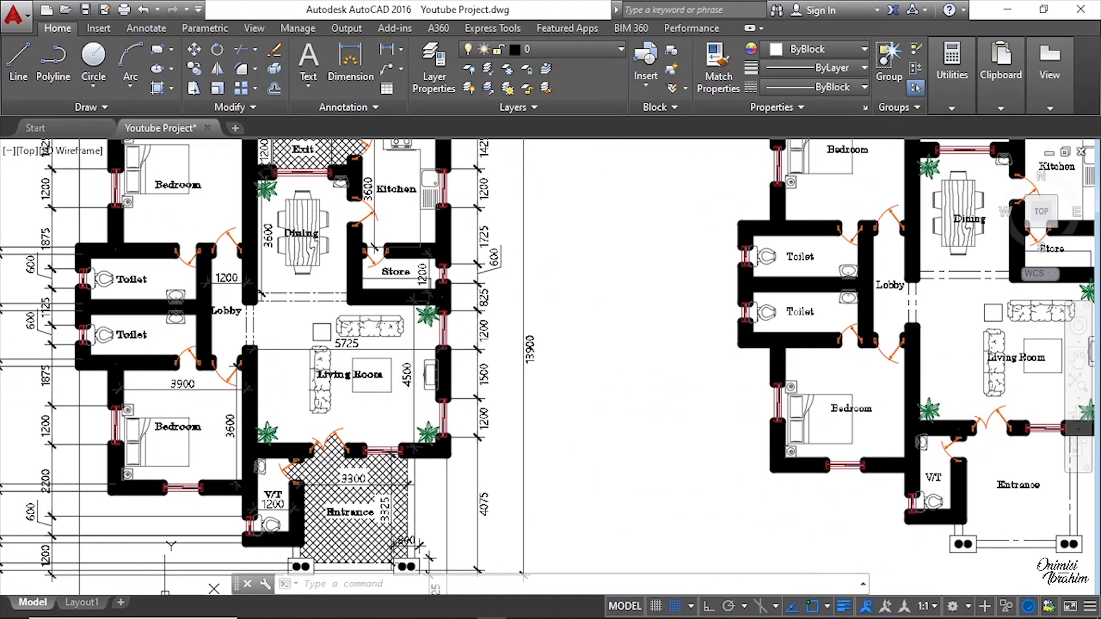
scroll(258, 321, "down", 2)
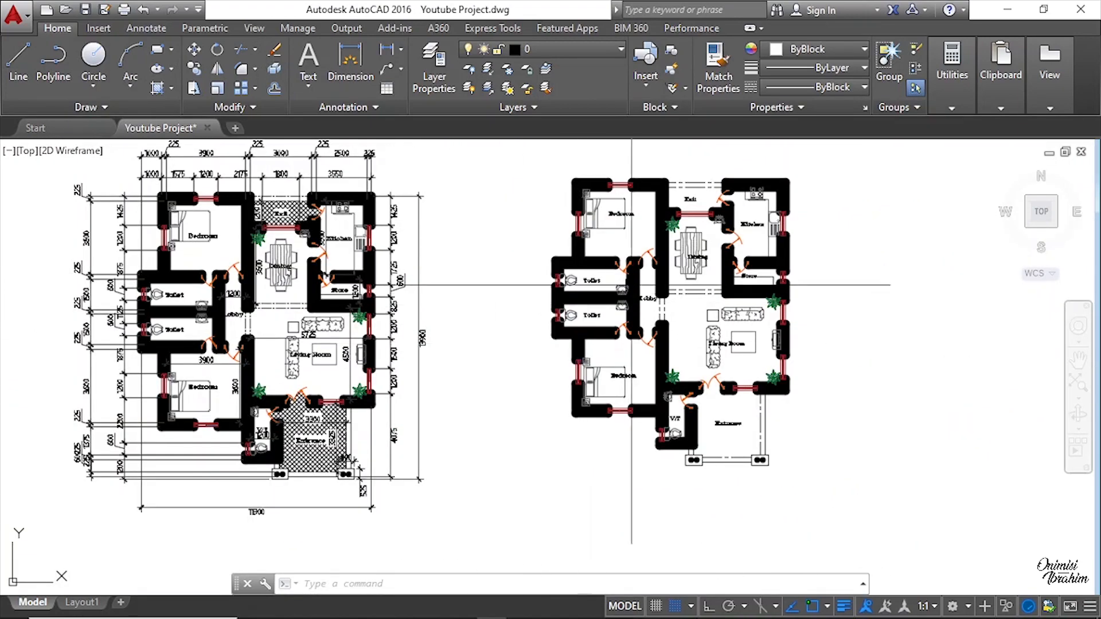
scroll(728, 263, "up", 2)
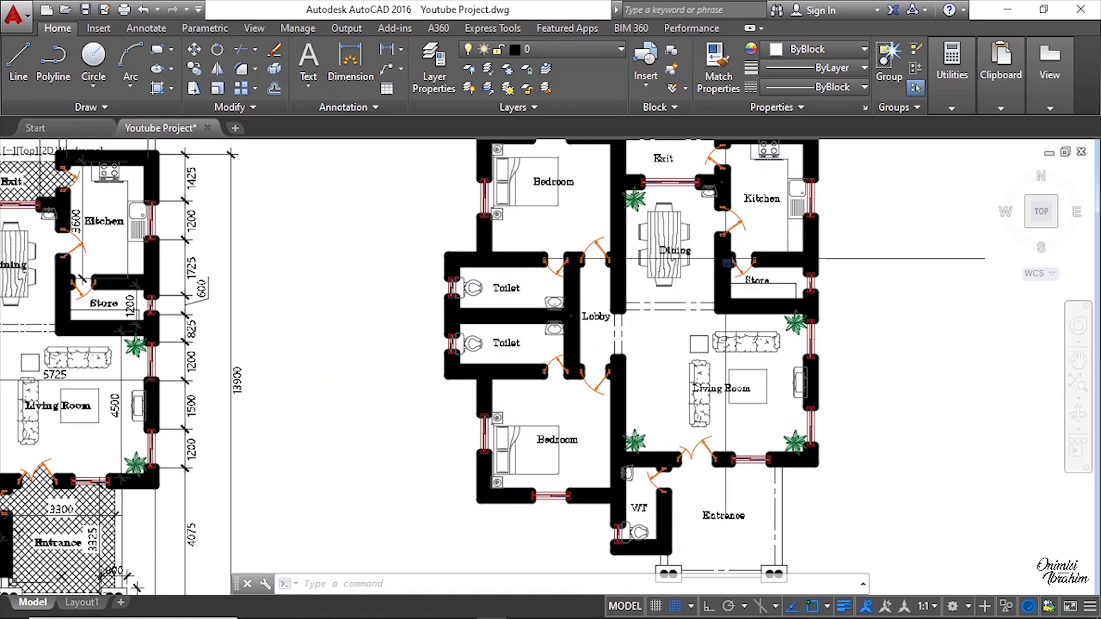
middle_click_drag(567, 313, 568, 360)
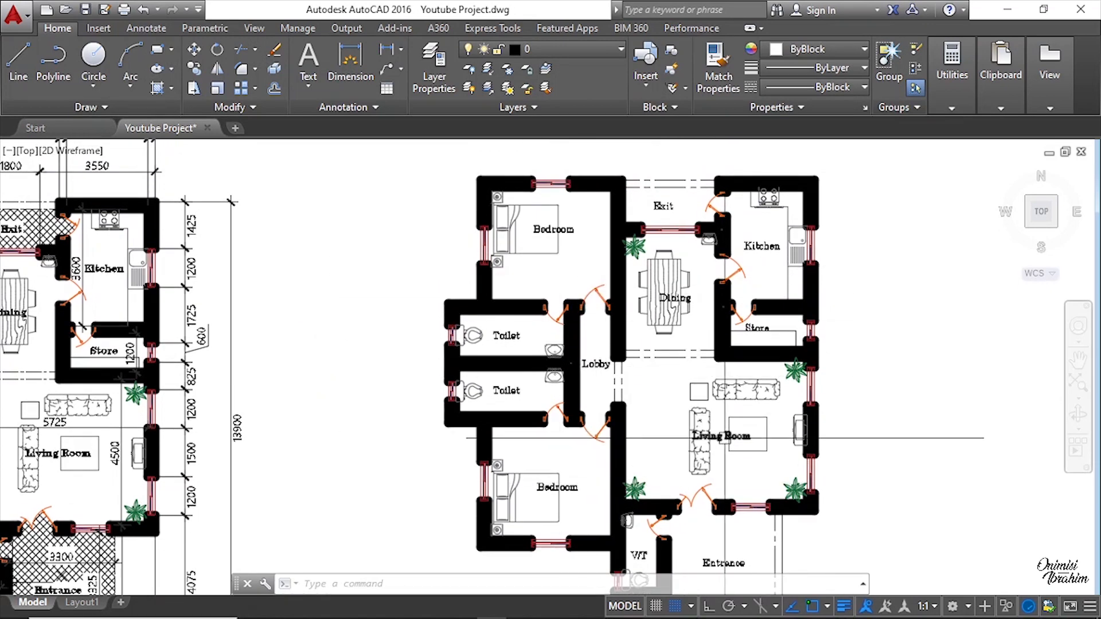
scroll(546, 368, "up", 4)
scroll(393, 355, "down", 2)
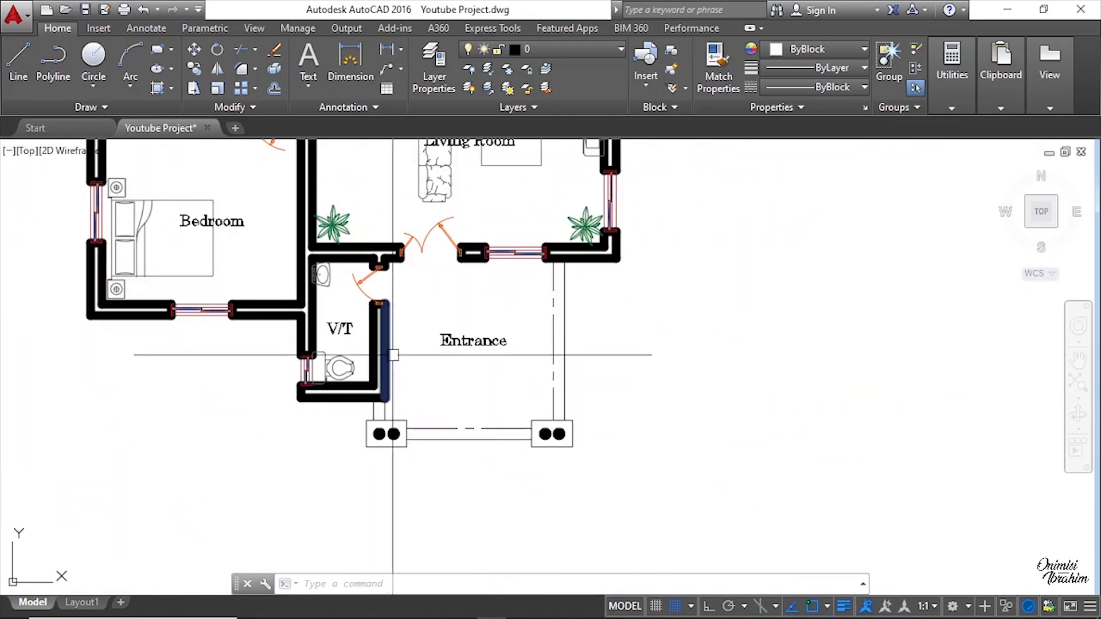
scroll(393, 355, "down", 5)
scroll(401, 241, "up", 8)
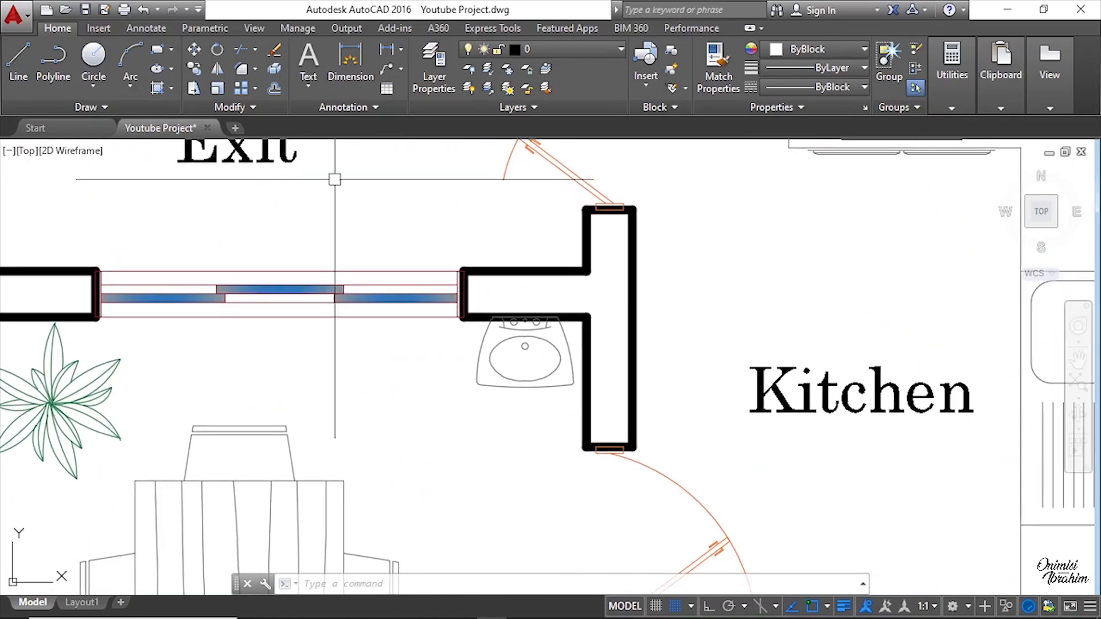
scroll(339, 189, "down", 4)
middle_click_drag(571, 474, 552, 334)
scroll(631, 314, "down", 2)
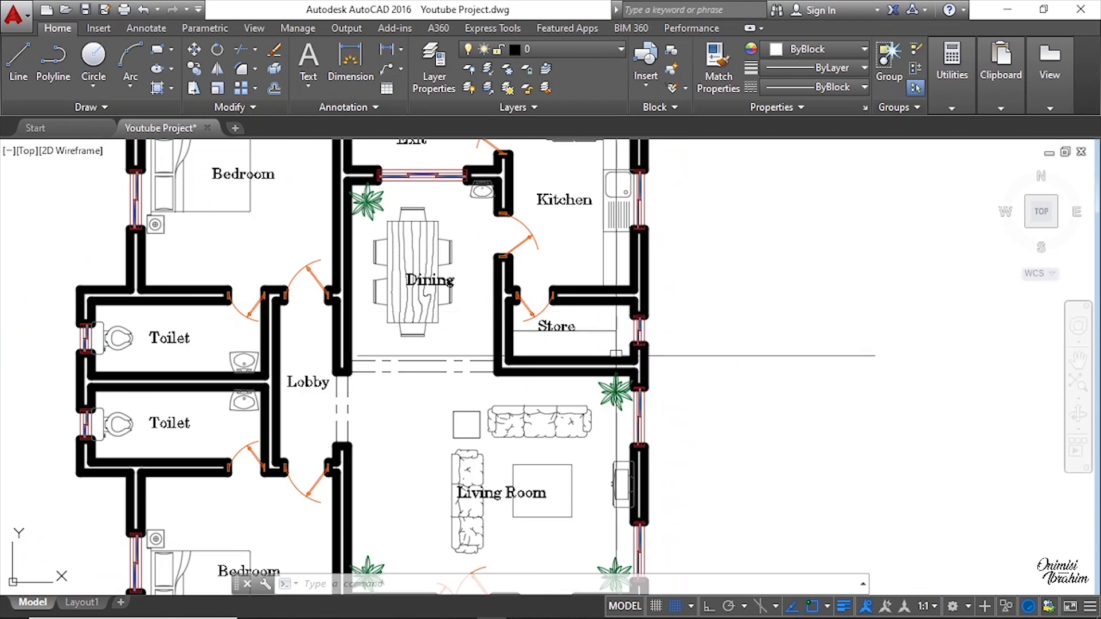
scroll(608, 341, "down", 4)
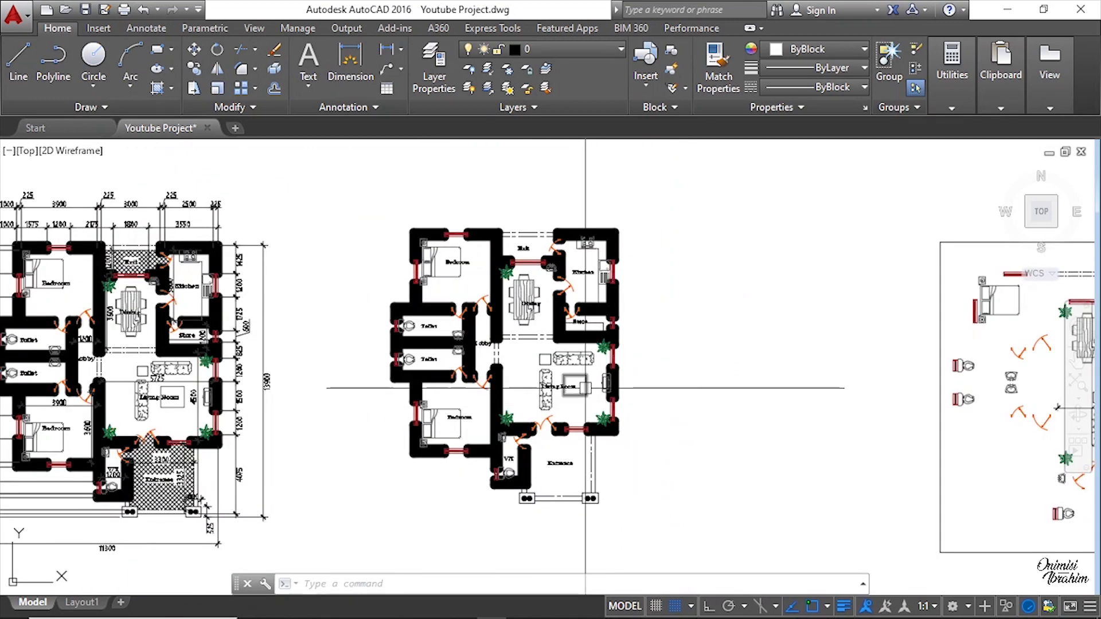
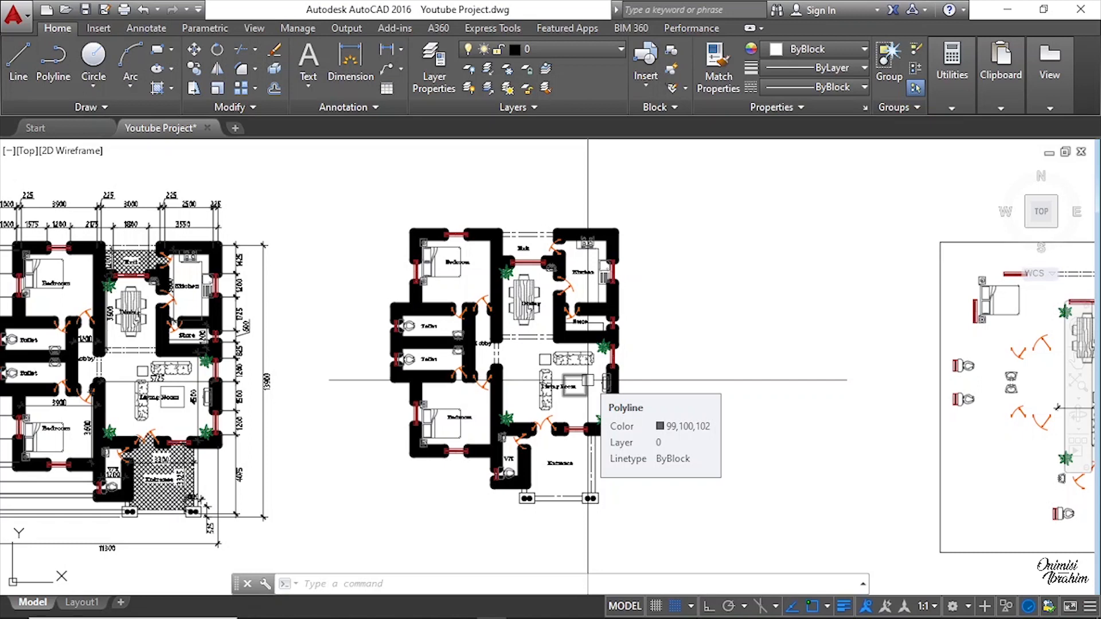
Step: Examine the original plan's dimension strings and compare them with the new floor plan
scroll(191, 251, "up", 6)
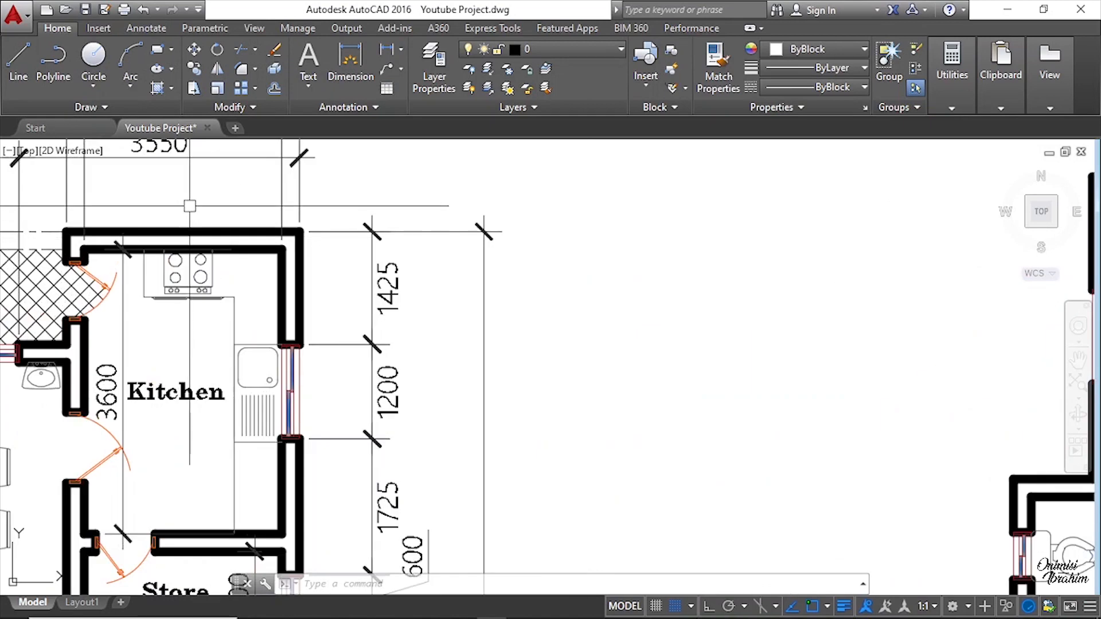
middle_click_drag(212, 178, 212, 262)
scroll(351, 298, "up", 2)
scroll(400, 306, "down", 6)
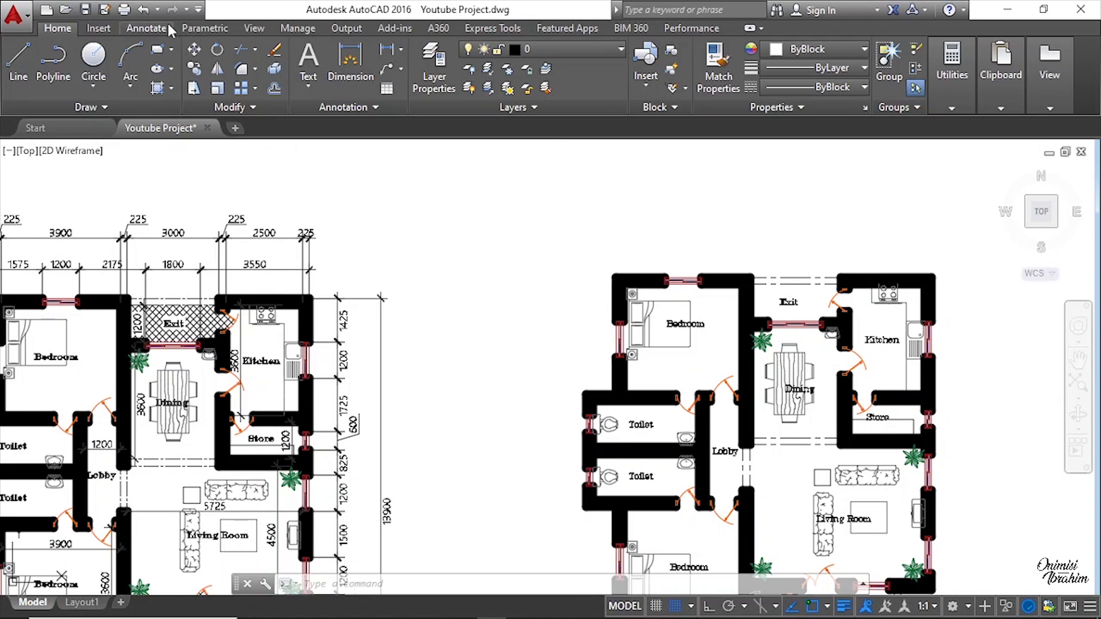
left_click(147, 28)
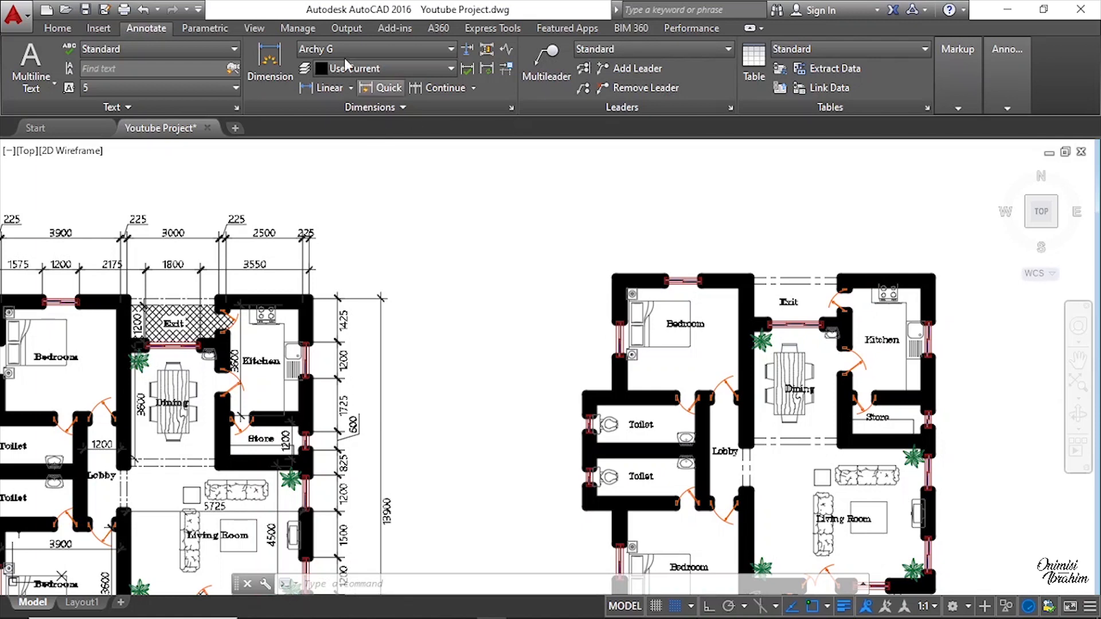
scroll(663, 319, "down", 2)
middle_click_drag(802, 382, 705, 318)
scroll(708, 332, "up", 2)
middle_click_drag(676, 356, 683, 388)
scroll(701, 375, "down", 2)
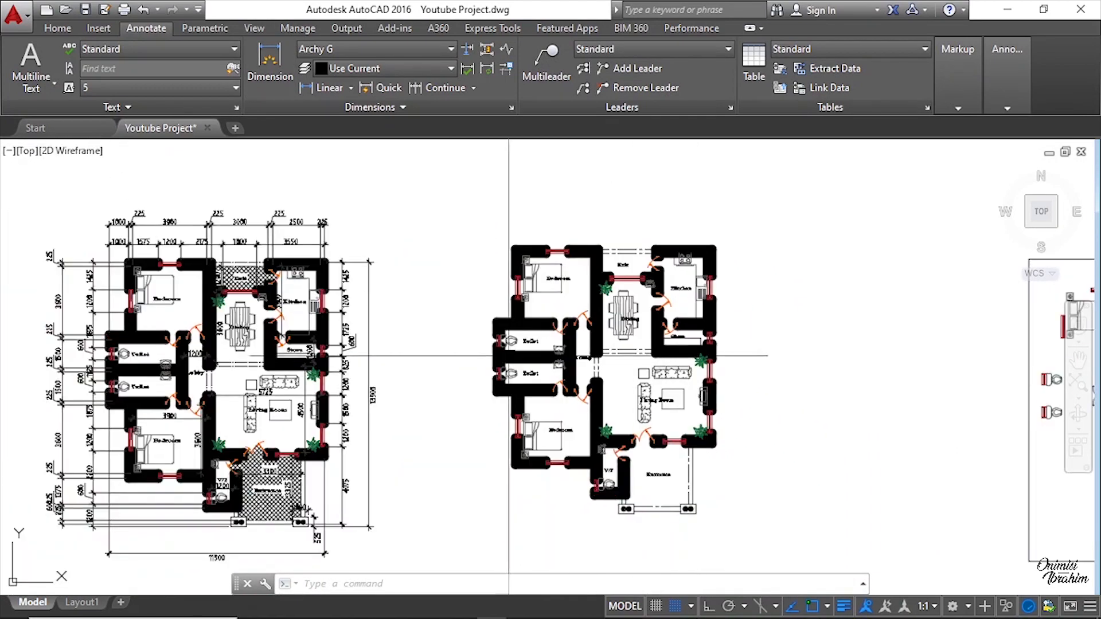
middle_click_drag(353, 357, 525, 336)
scroll(423, 394, "up", 4)
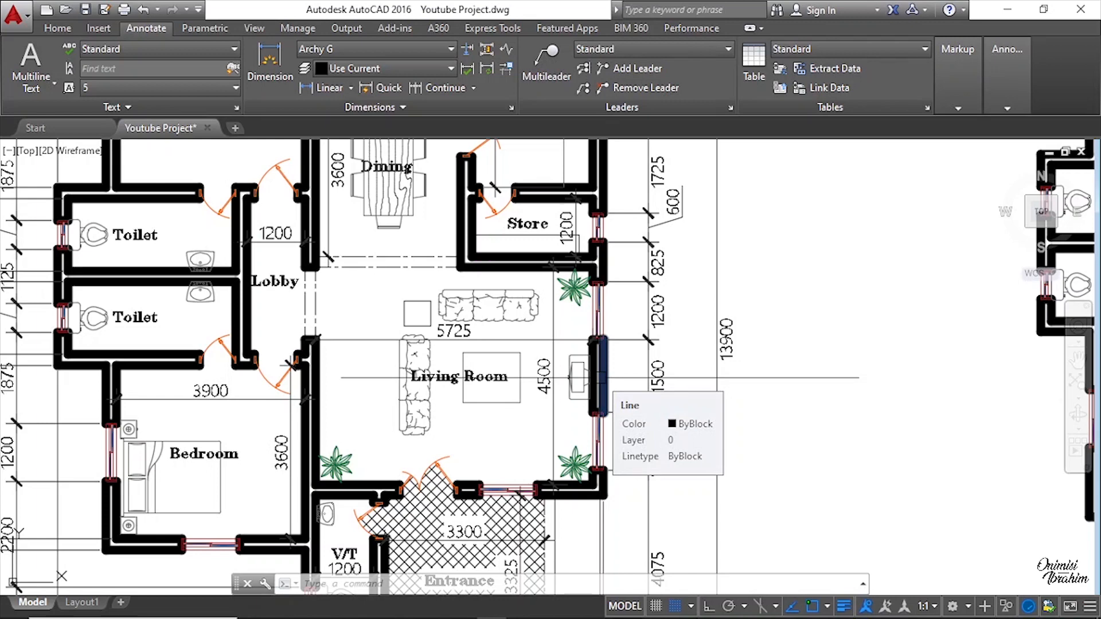
scroll(362, 335, "down", 2)
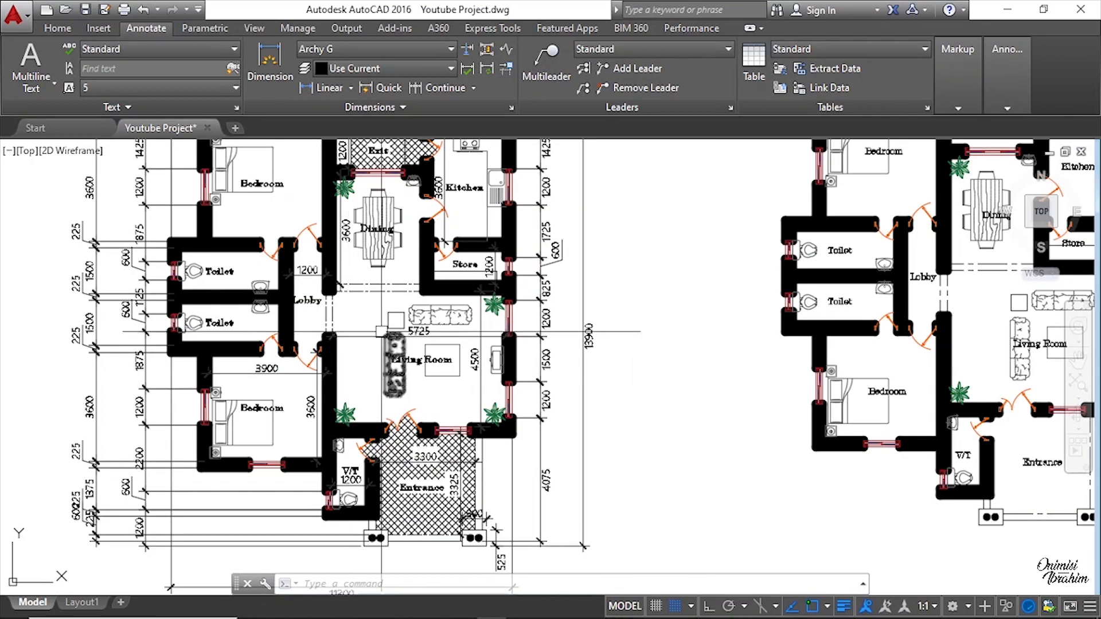
mouse_move(262, 291)
middle_mouse_down()
mouse_move(285, 315)
mouse_move(434, 321)
mouse_move(395, 450)
middle_mouse_up()
scroll(390, 223, "up", 3)
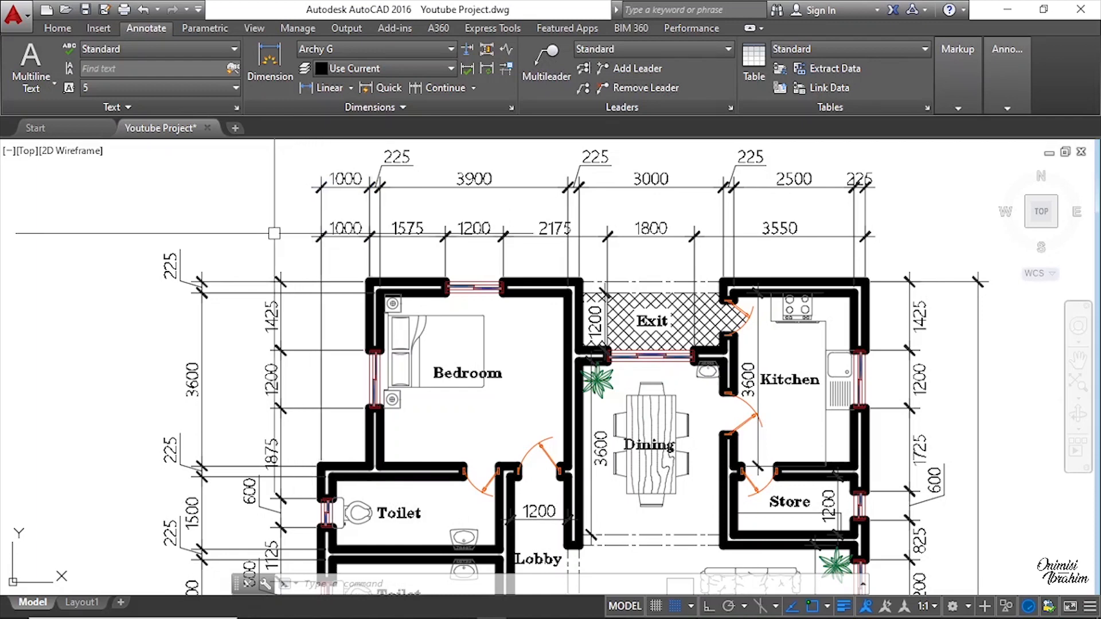
Step: Select the original plan's first top dimension to inspect where its extension lines start, then deselect it
left_click(315, 218)
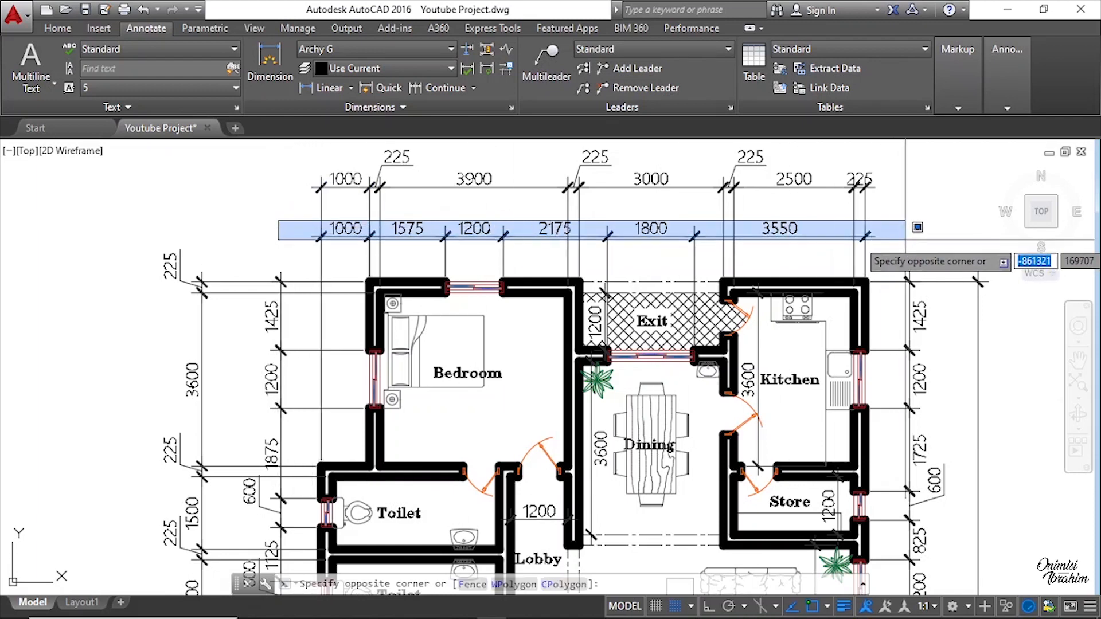
left_click(327, 211)
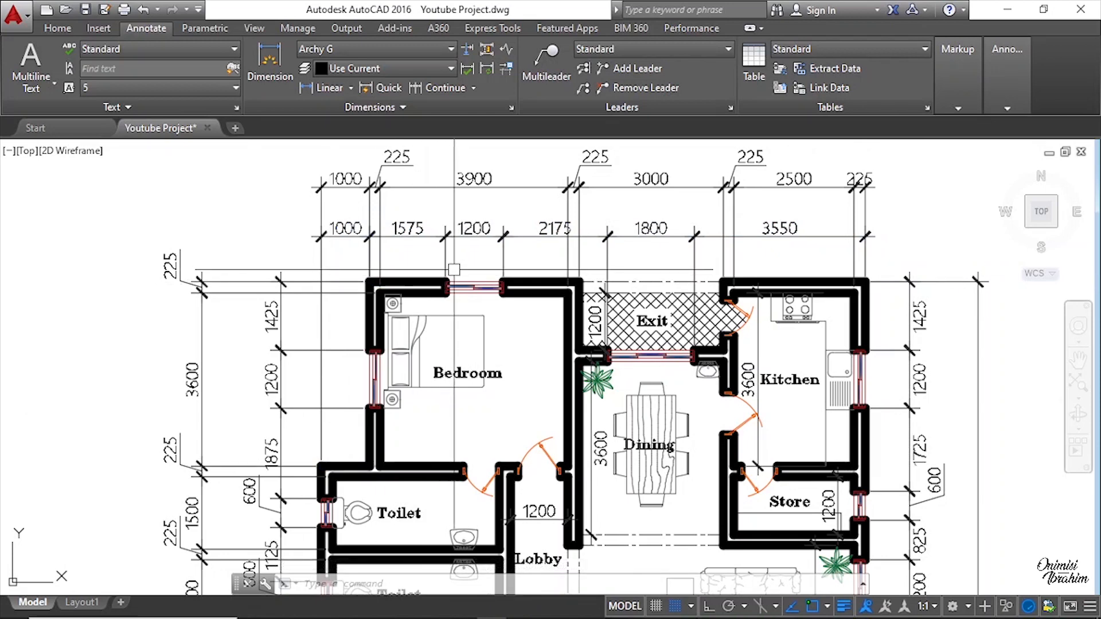
scroll(344, 253, "up", 4)
left_click(302, 212)
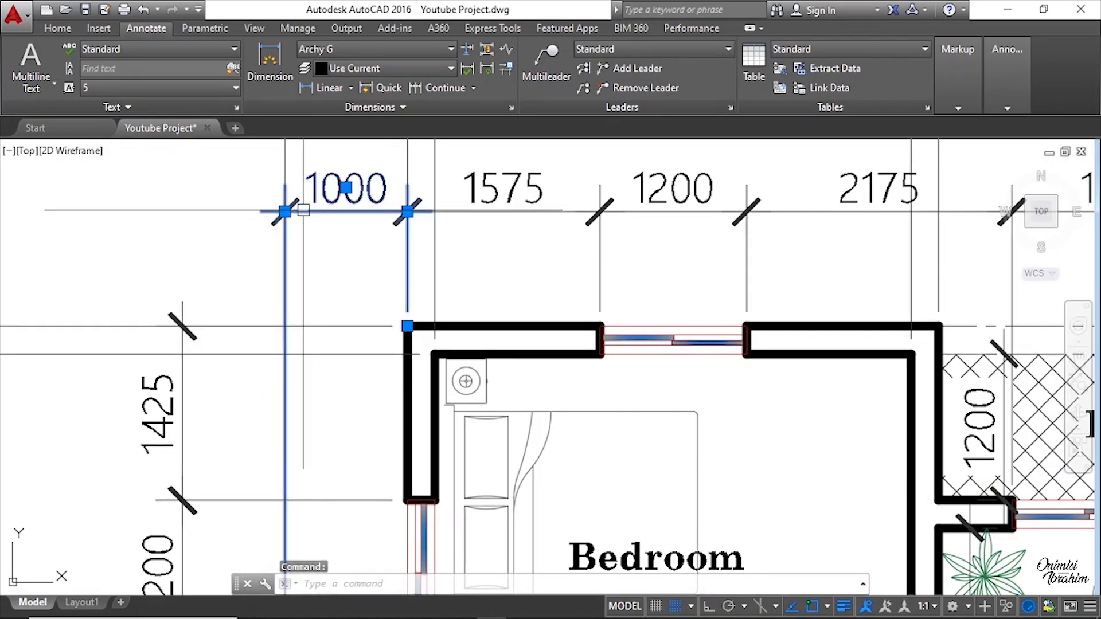
scroll(328, 230, "down", 2)
scroll(386, 274, "down", 2)
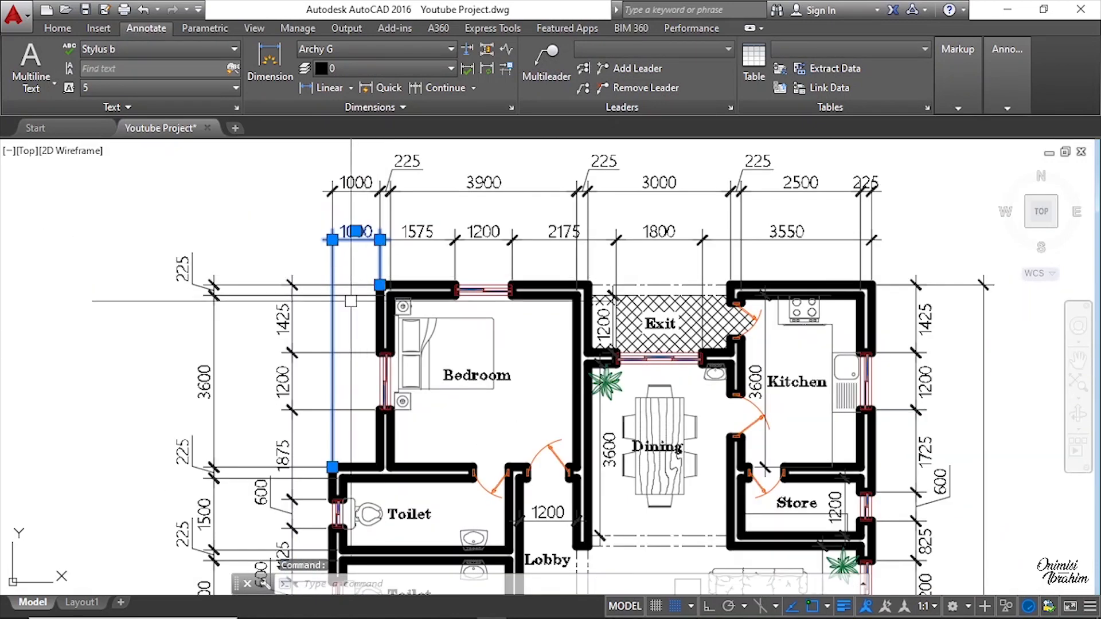
scroll(337, 492, "up", 2)
scroll(335, 492, "up", 2)
scroll(327, 447, "down", 5)
scroll(344, 356, "up", 5)
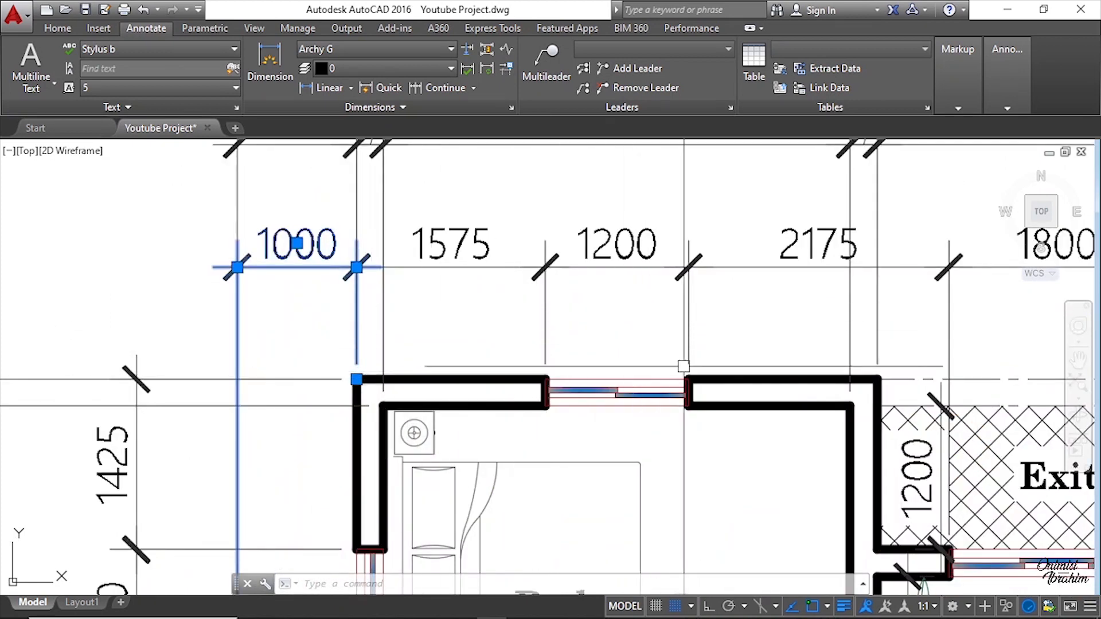
scroll(546, 371, "down", 2)
middle_click_drag(767, 369, 540, 312)
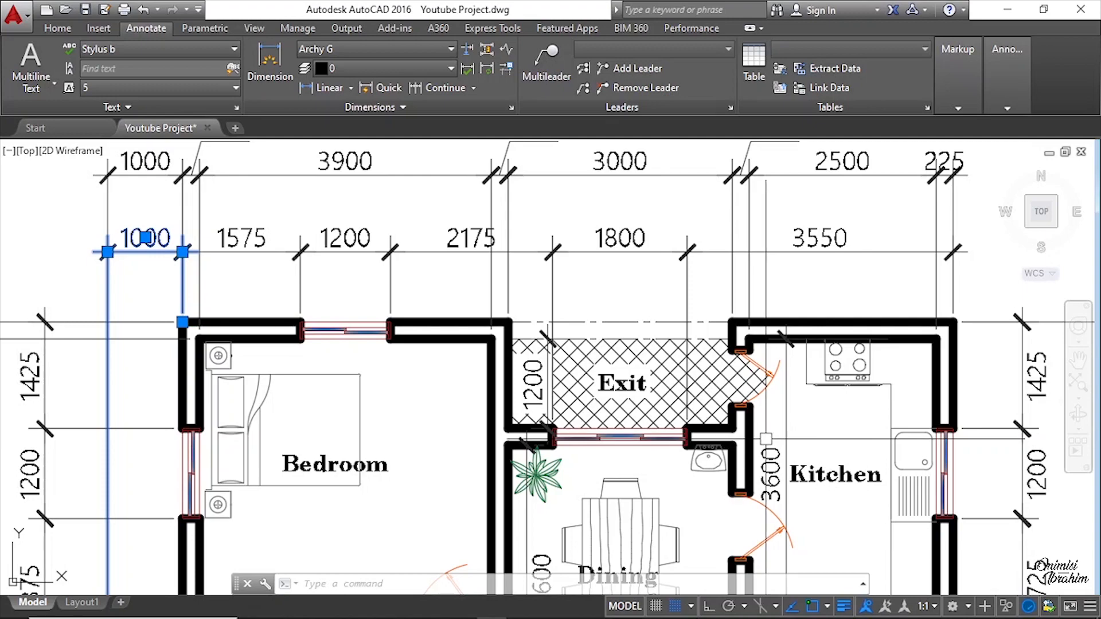
key("Escape")
Step: Add a linear dimension above the new plan from its top-left outer corner to the bedroom window's left edge
scroll(488, 310, "down", 4)
middle_click_drag(743, 387, 450, 273)
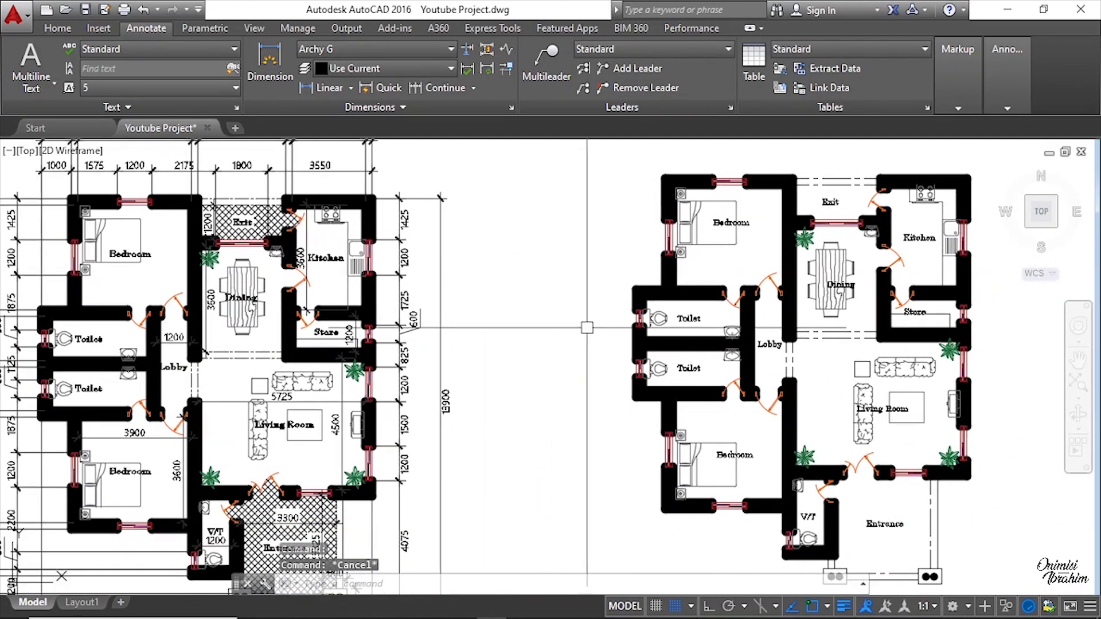
mouse_move(586, 327)
middle_mouse_down()
mouse_move(576, 328)
mouse_move(589, 342)
middle_mouse_up()
scroll(638, 251, "up", 2)
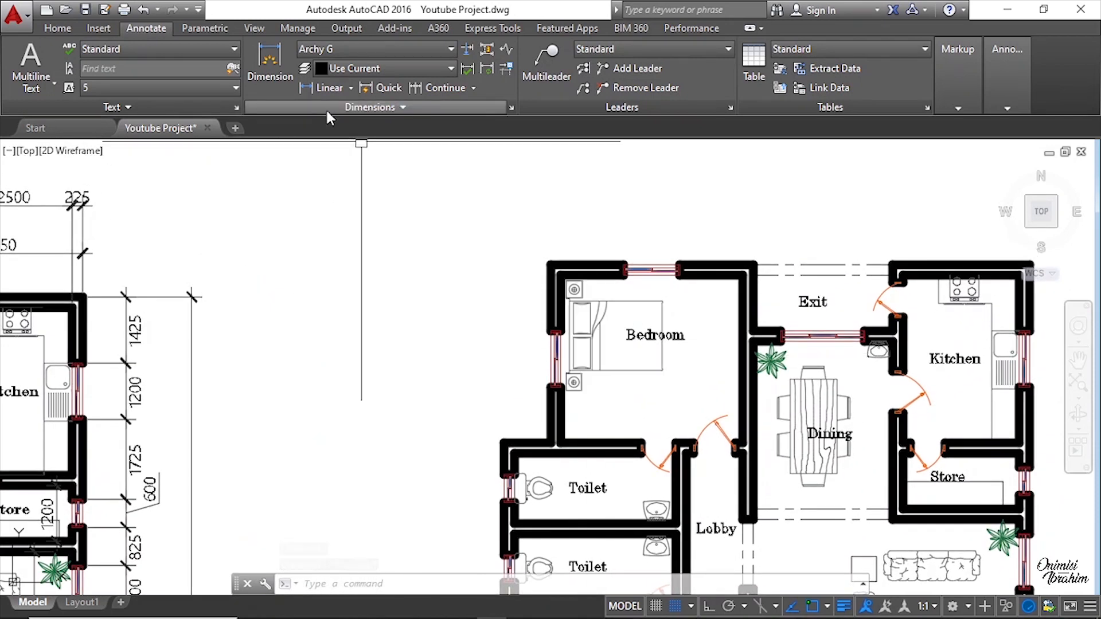
left_click(57, 29)
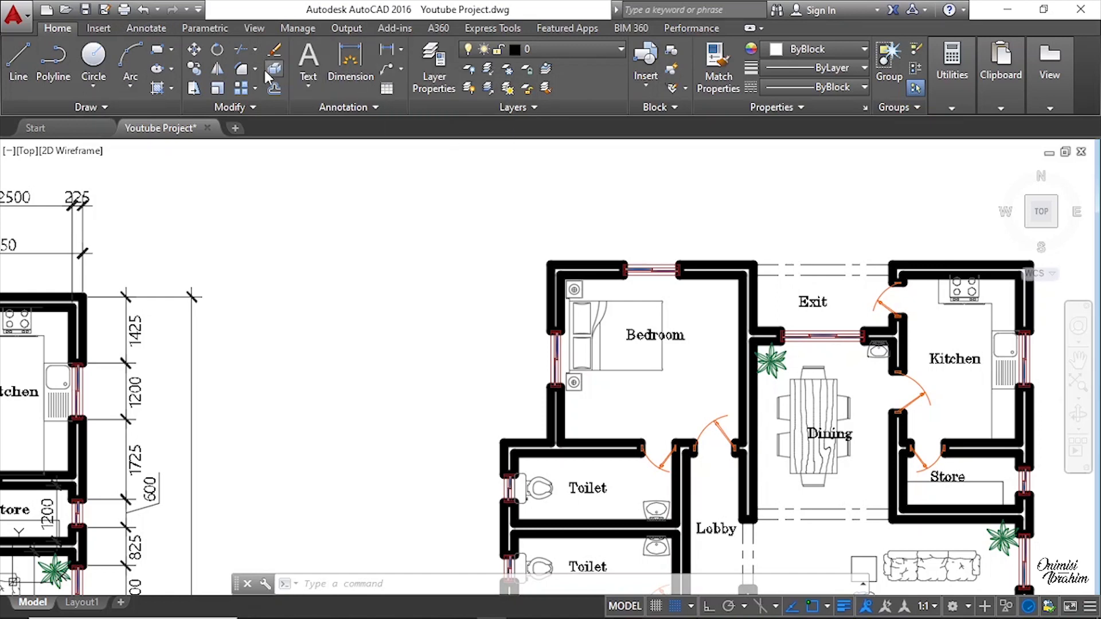
left_click(142, 28)
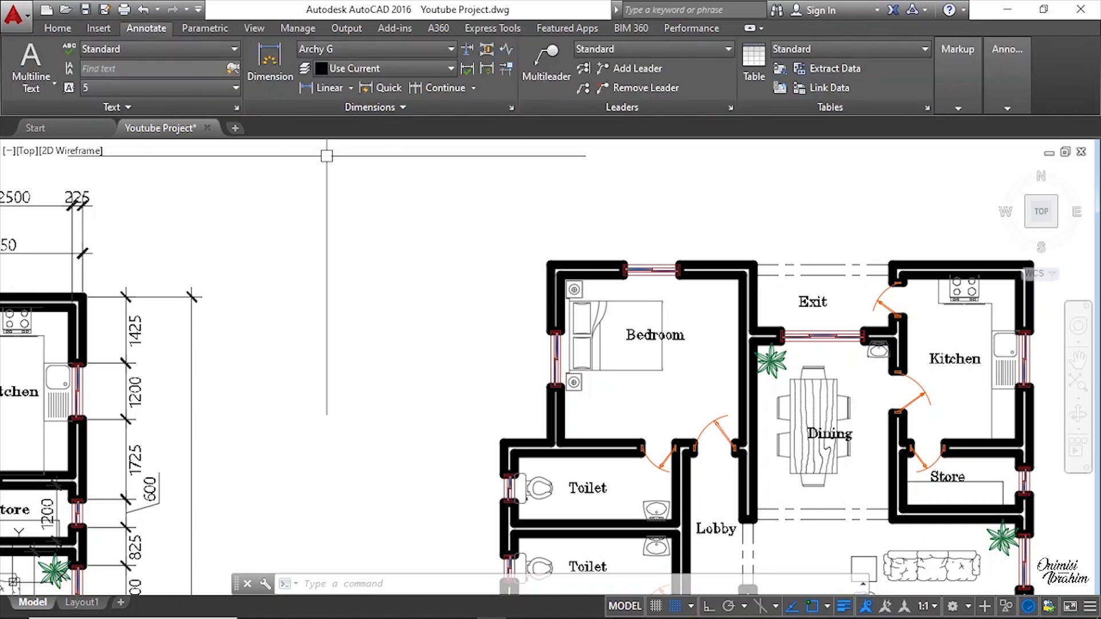
left_click(322, 89)
scroll(503, 444, "up", 5)
left_click(486, 448)
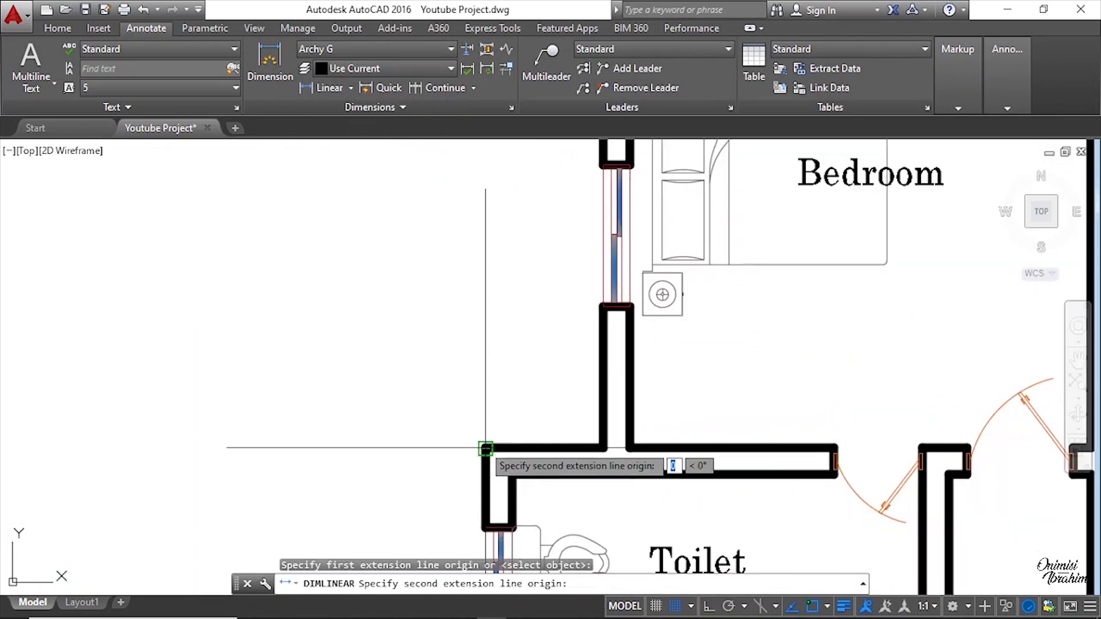
scroll(562, 315, "down", 5)
scroll(669, 313, "up", 8)
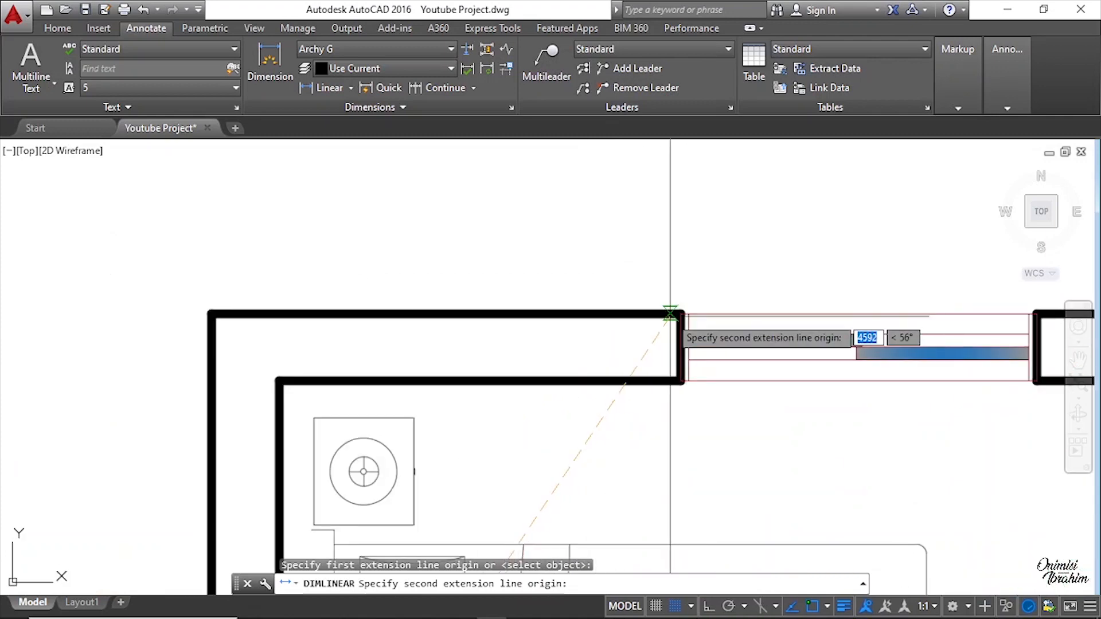
scroll(671, 310, "up", 4)
left_click(677, 304)
scroll(572, 367, "down", 5)
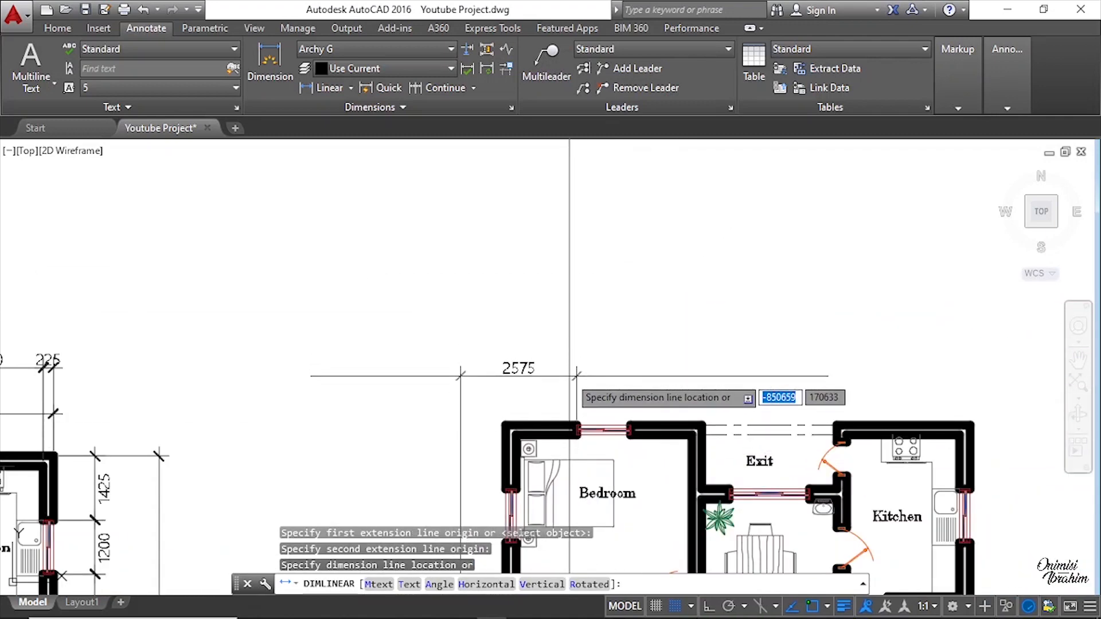
left_click(570, 383)
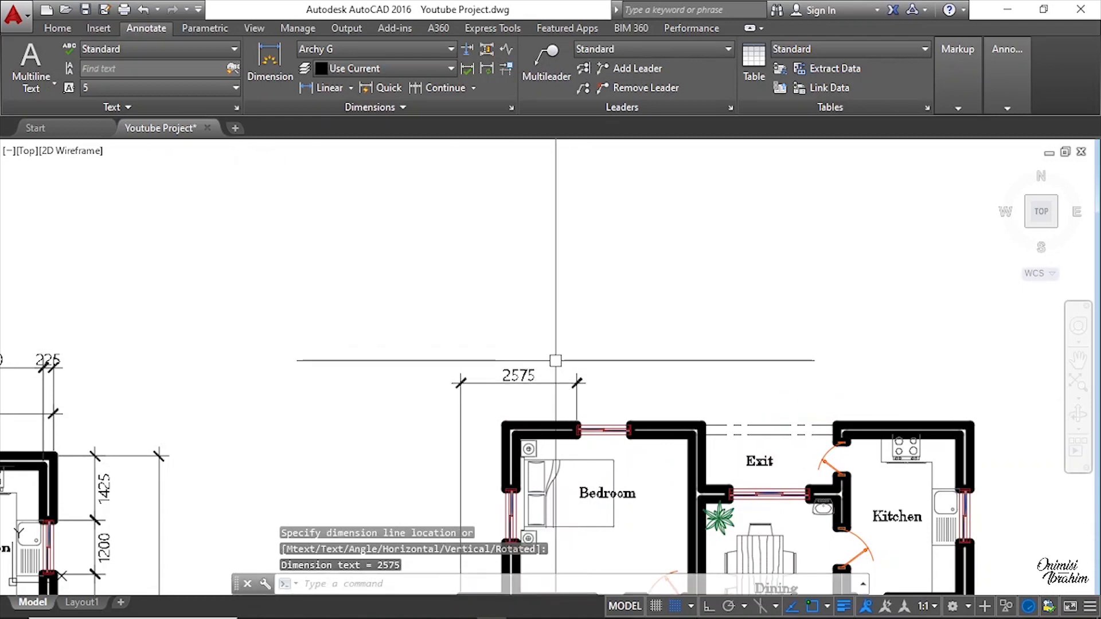
middle_click_drag(555, 360, 340, 195)
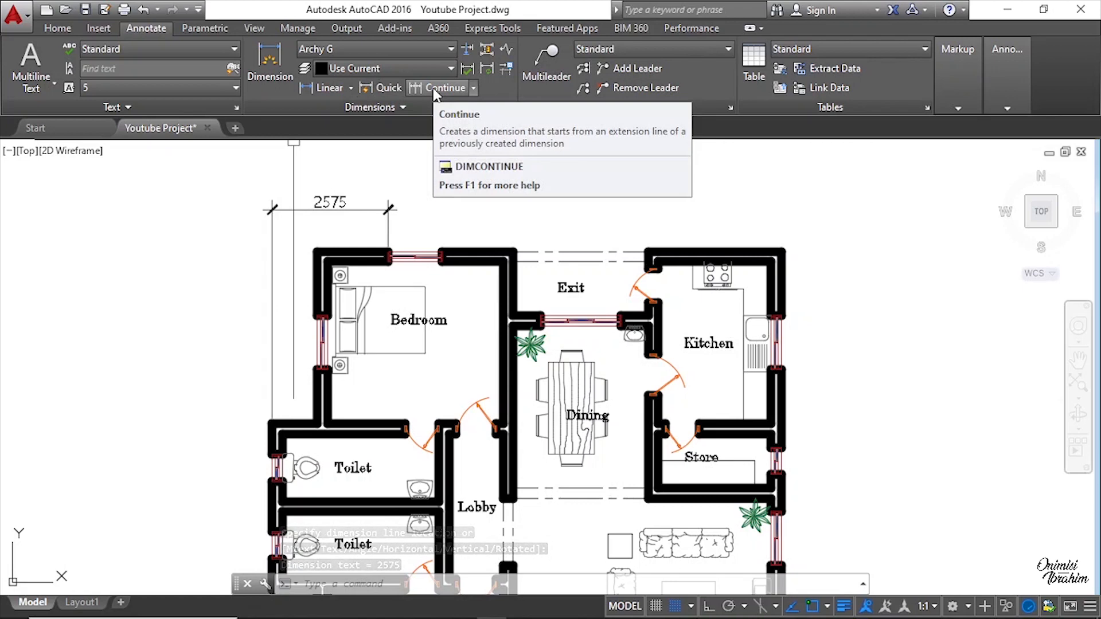
scroll(384, 216, "up", 4)
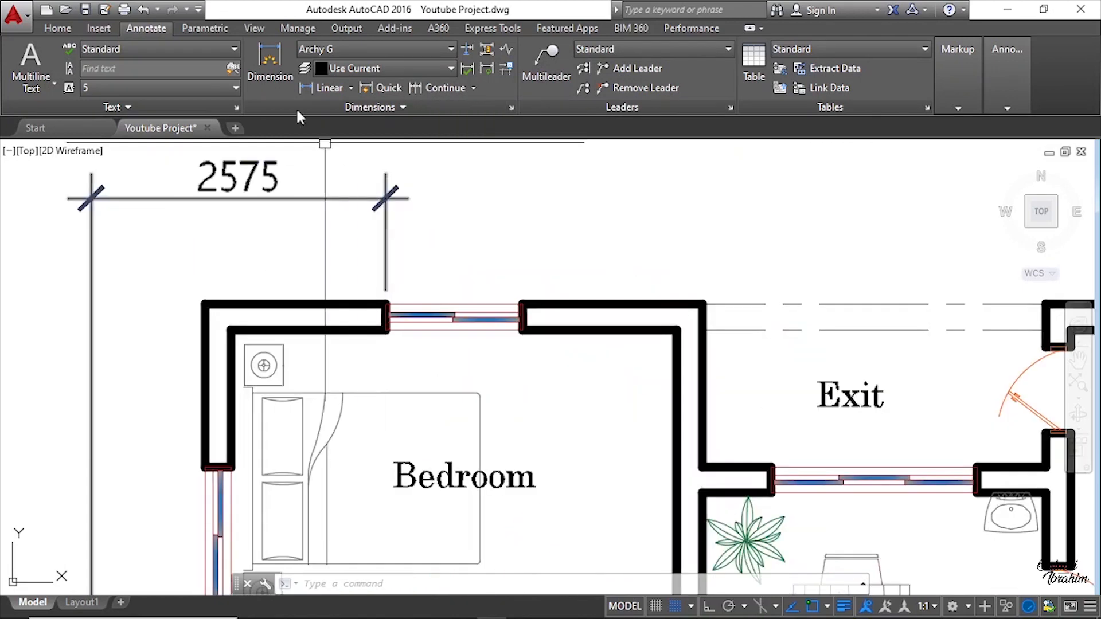
left_click(319, 87)
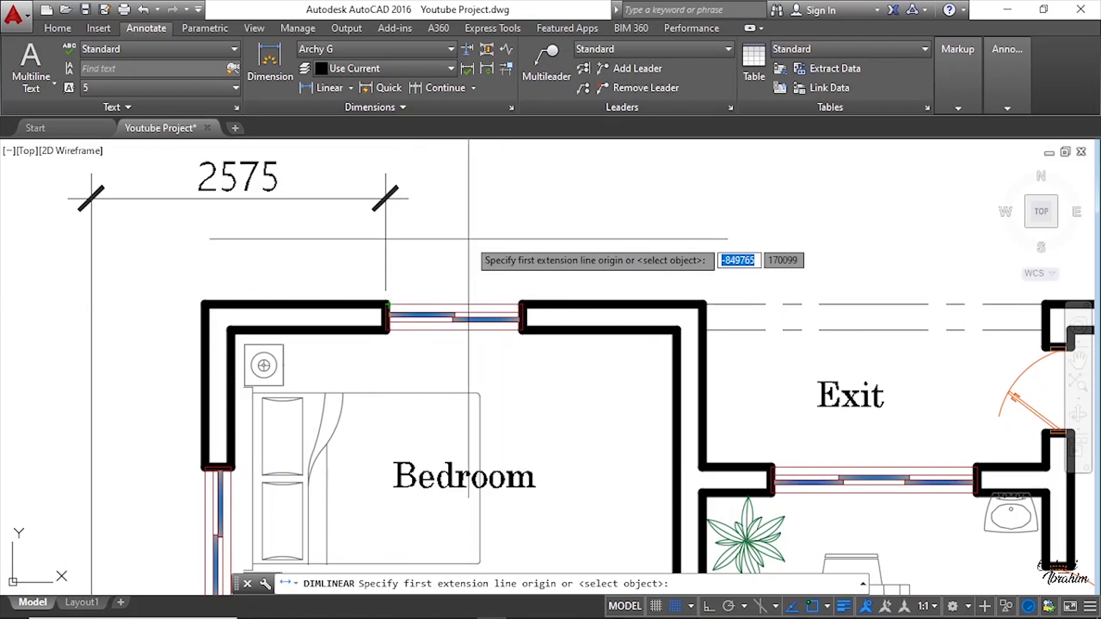
key("Escape")
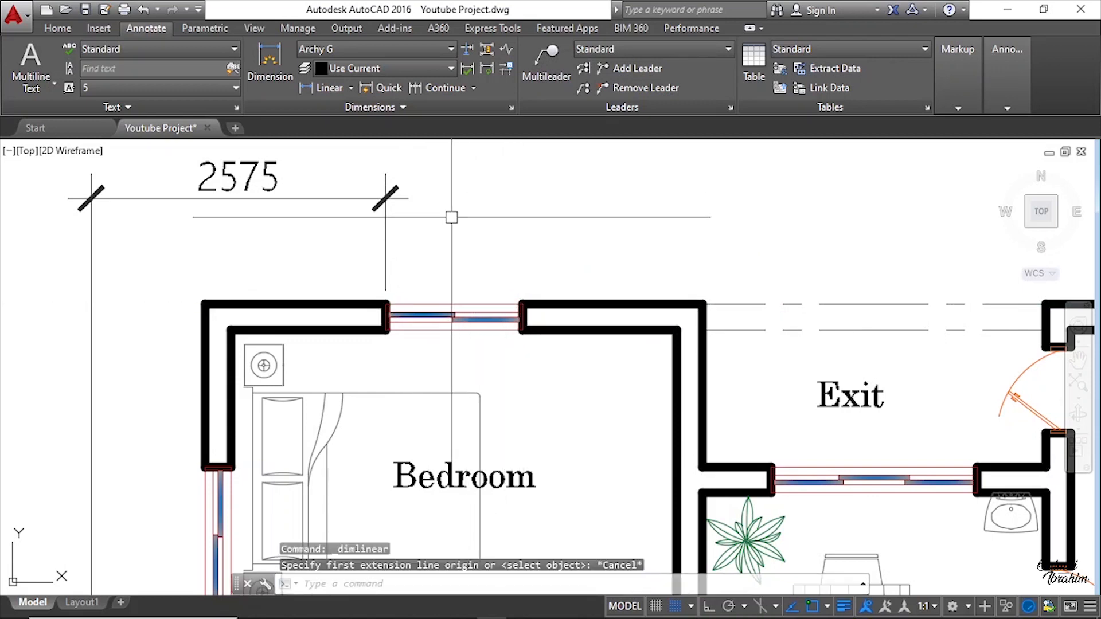
Step: Continue the top dimension chain across the bedroom window and on to the exit passage's left wall
left_click(431, 87)
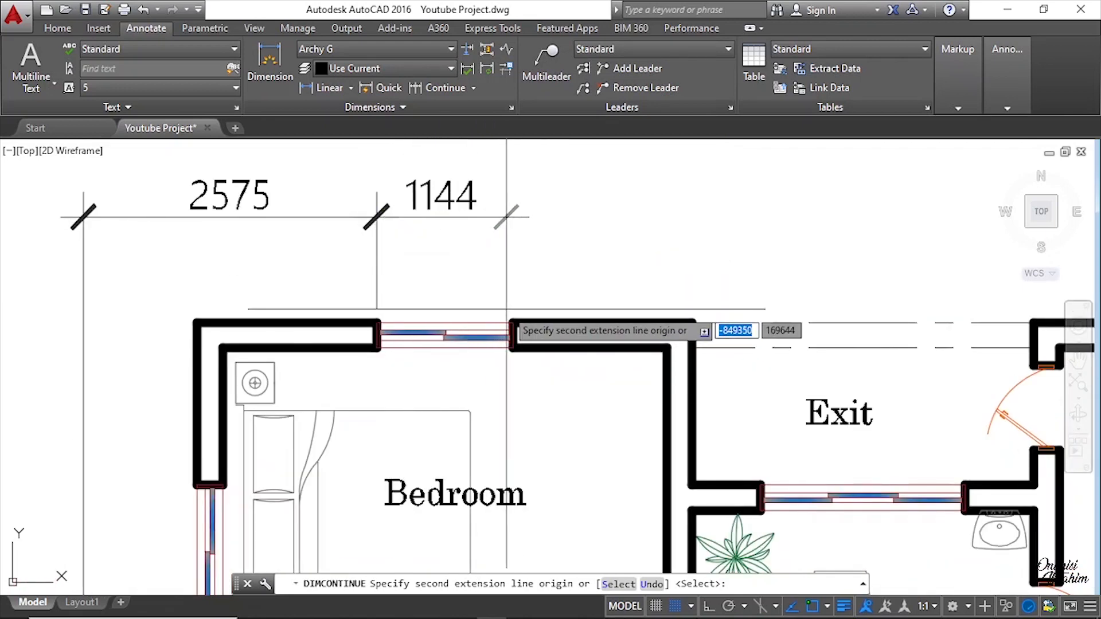
scroll(510, 322, "up", 2)
left_click(510, 322)
scroll(509, 322, "down", 3)
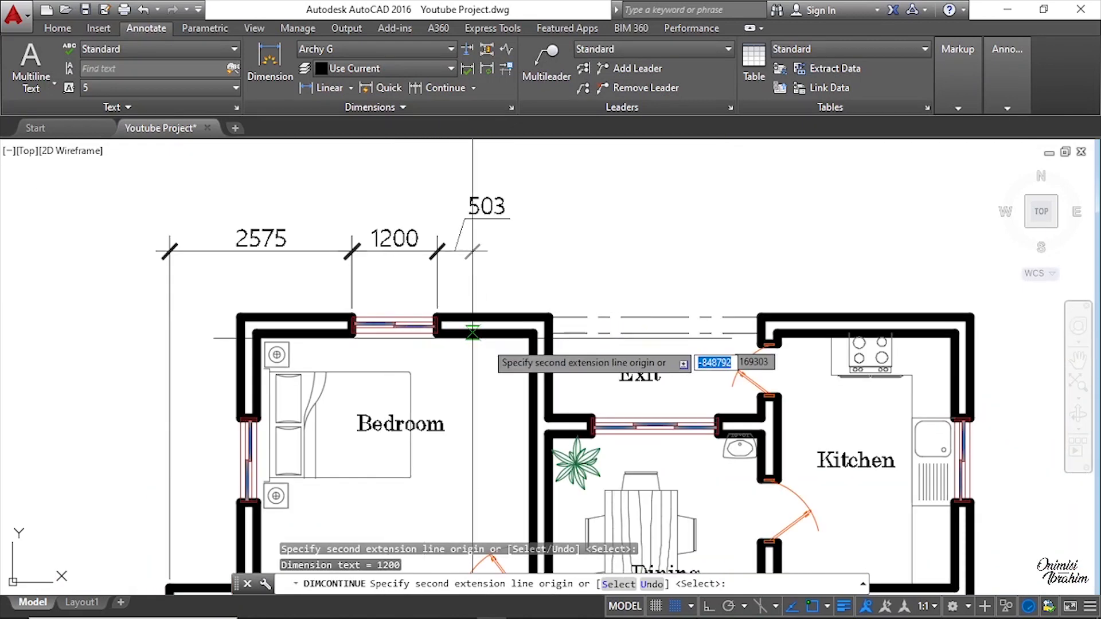
scroll(570, 423, "up", 4)
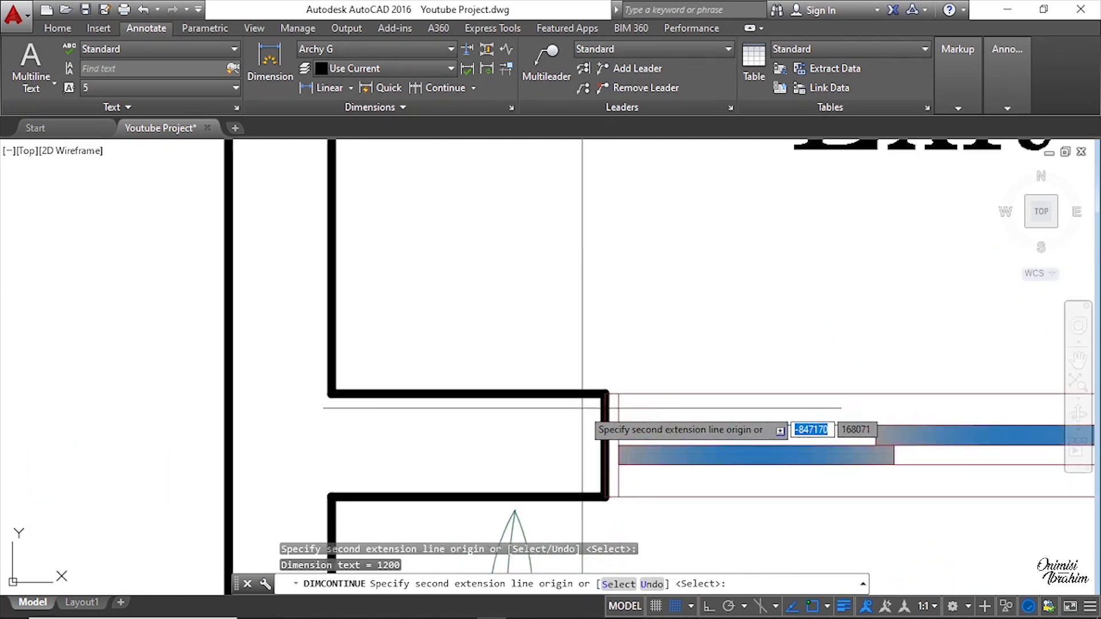
scroll(451, 383, "down", 3)
scroll(184, 234, "up", 4)
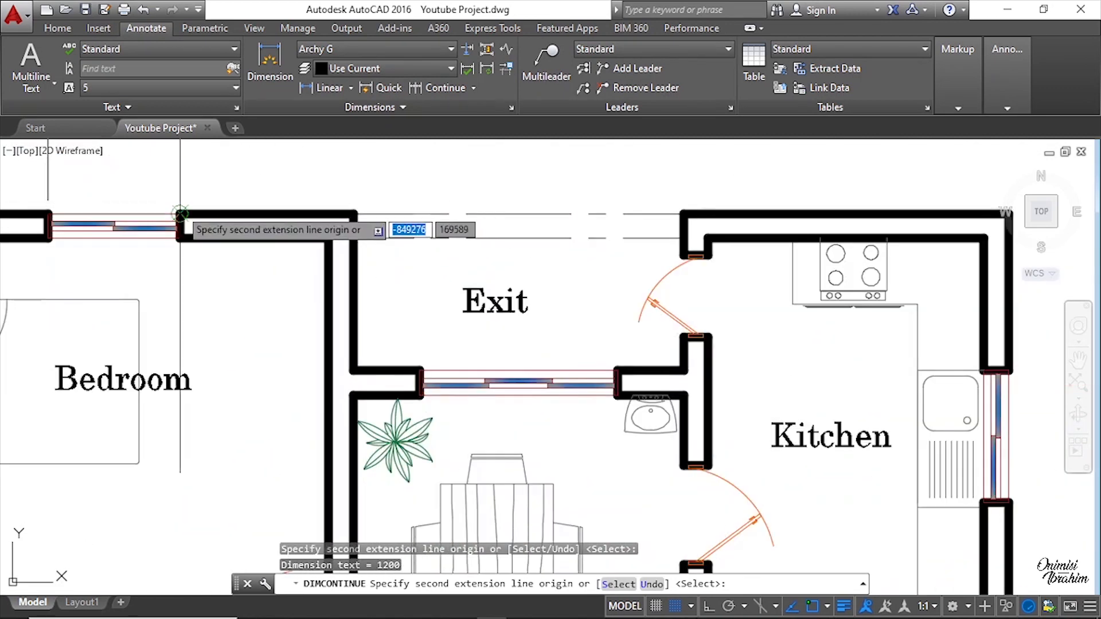
scroll(433, 408, "up", 5)
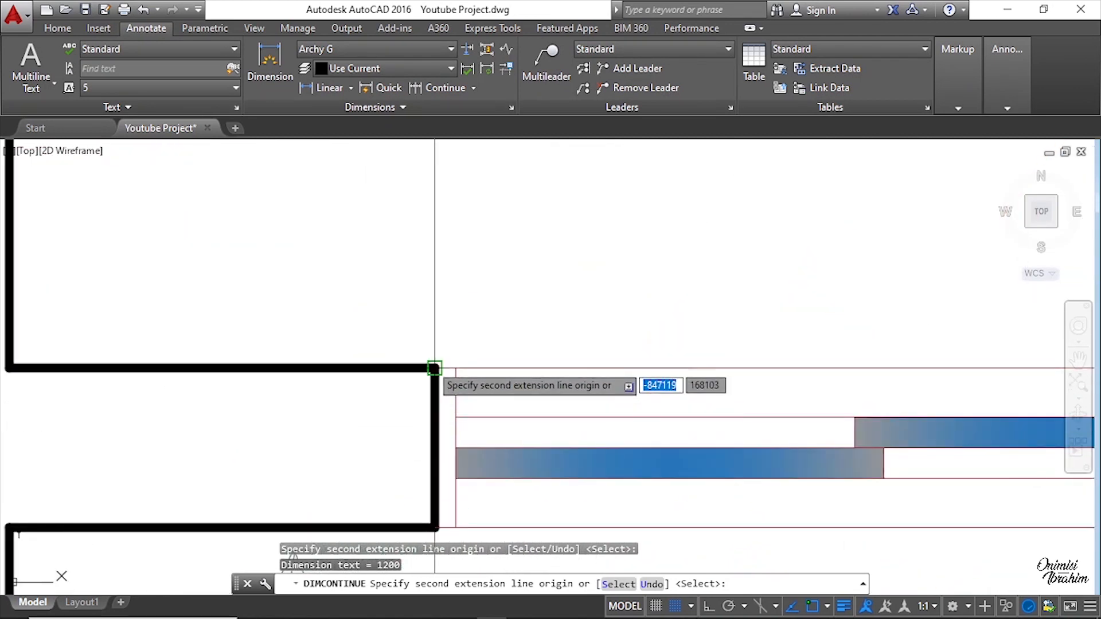
left_click(434, 368)
Step: Extend the continued chain to the kitchen's left wall and then to the plan's top-right outer corner
scroll(434, 368, "down", 8)
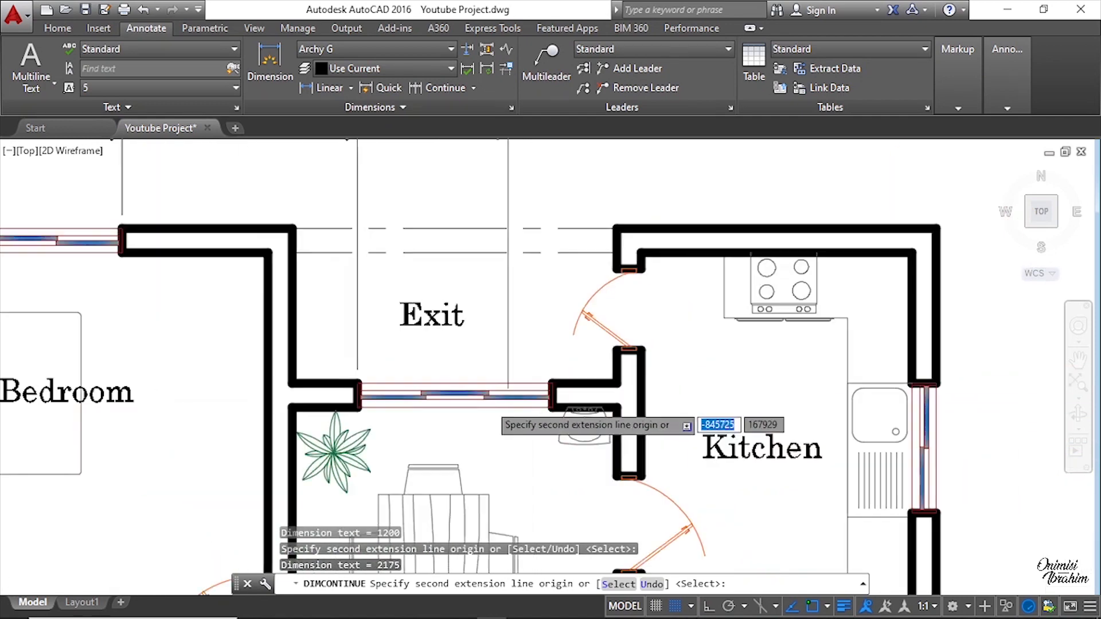
scroll(530, 396, "up", 10)
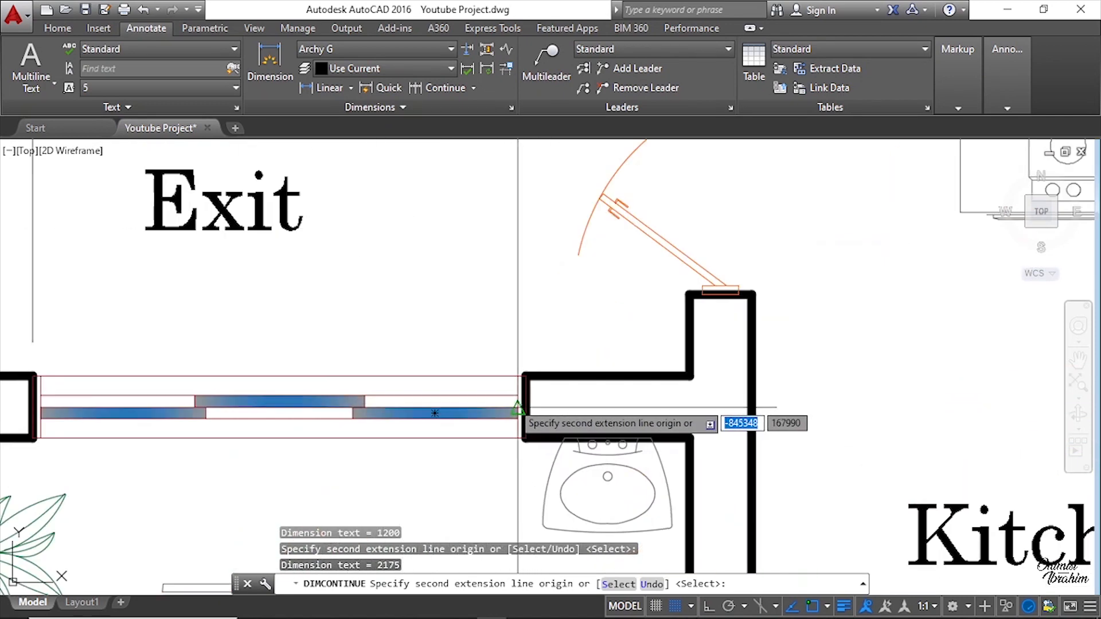
left_click(542, 336)
scroll(542, 335, "down", 8)
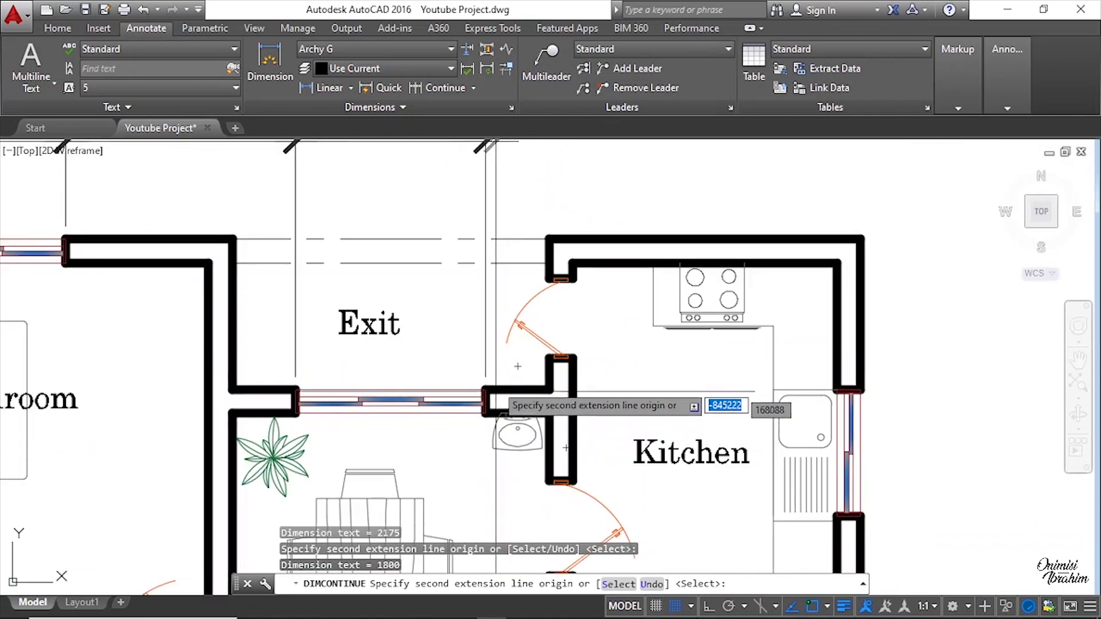
middle_click_drag(490, 371, 448, 494)
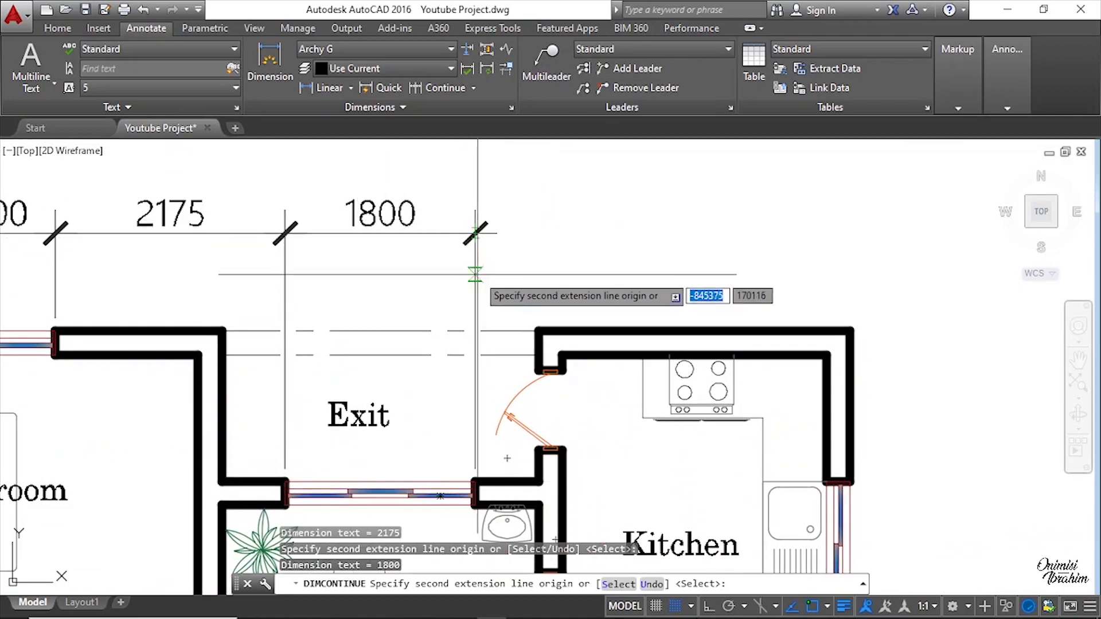
middle_click_drag(673, 331, 489, 314)
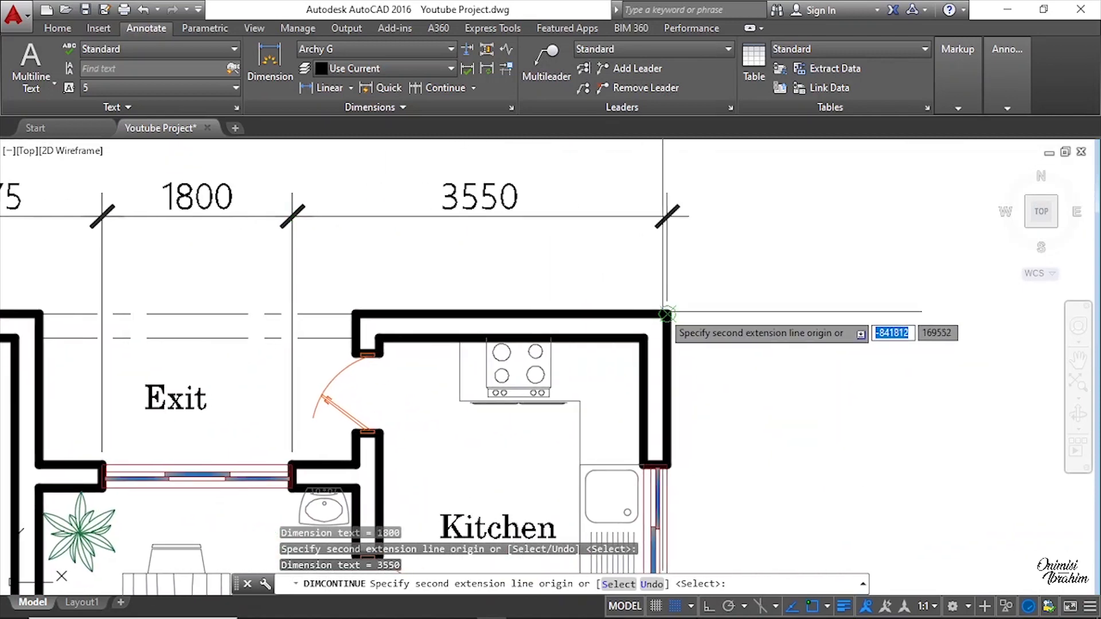
Step: Finish the top dimension chain at the plan's top-right outer corner and exit the command
left_click(668, 313)
key("Escape")
Step: Examine the original plan's second row of top dimensions against the new plan's top edge
scroll(561, 282, "down", 6)
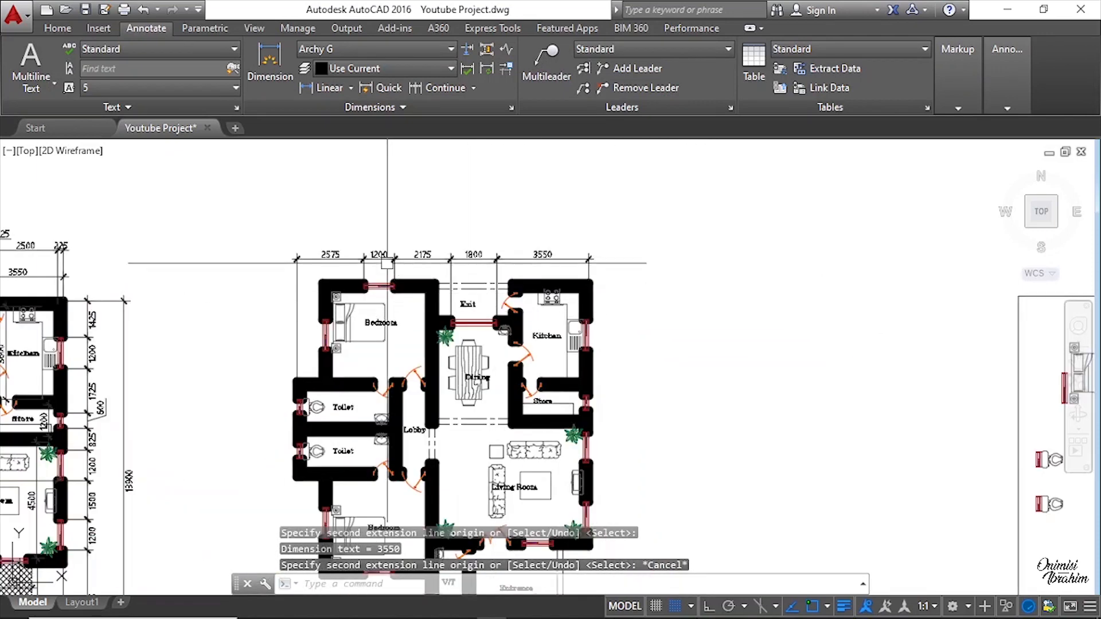
scroll(387, 263, "up", 6)
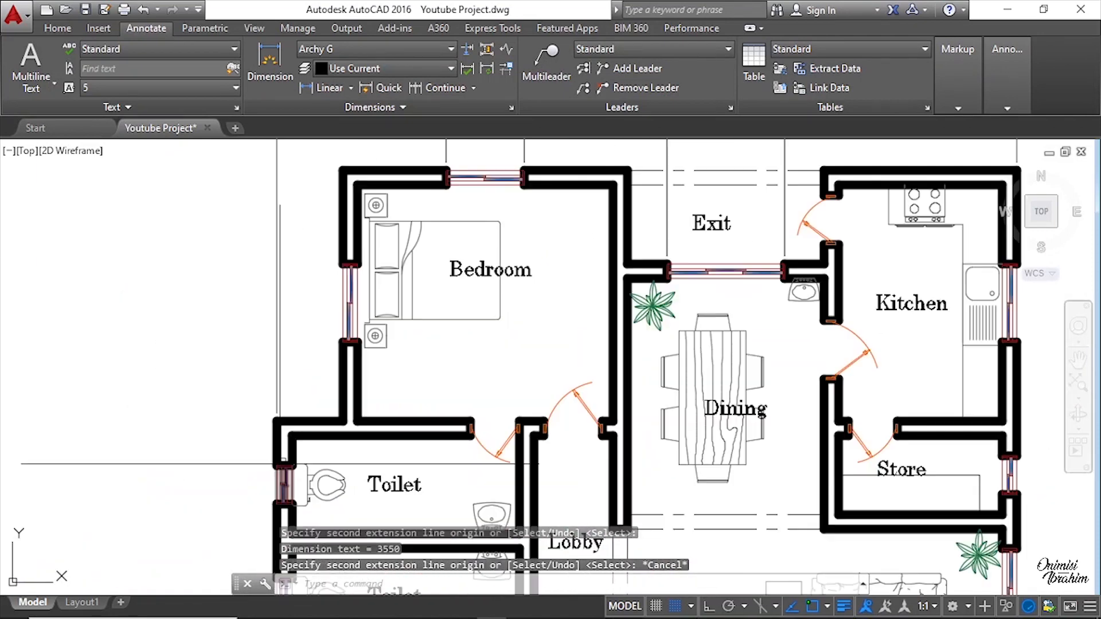
scroll(281, 463, "up", 2)
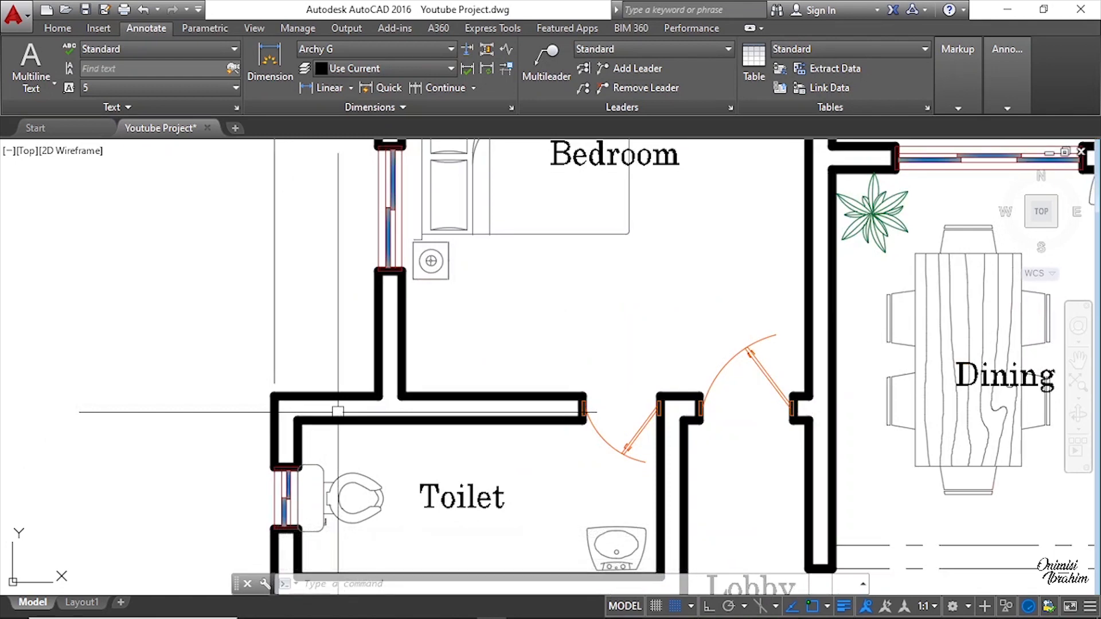
scroll(431, 496, "down", 4)
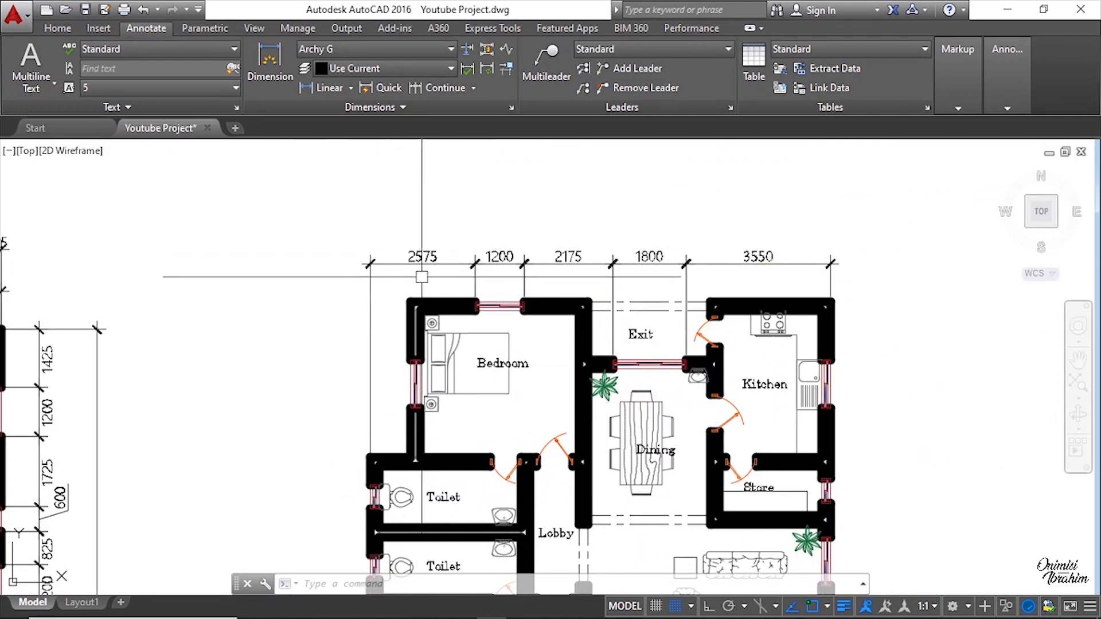
scroll(460, 200, "down", 5)
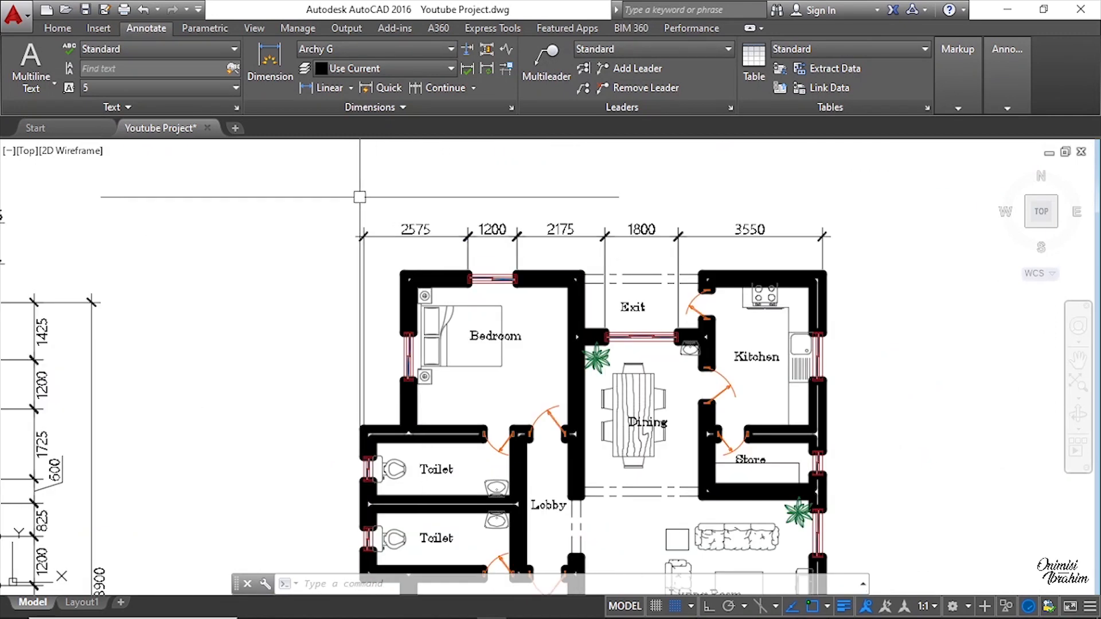
scroll(471, 441, "up", 6)
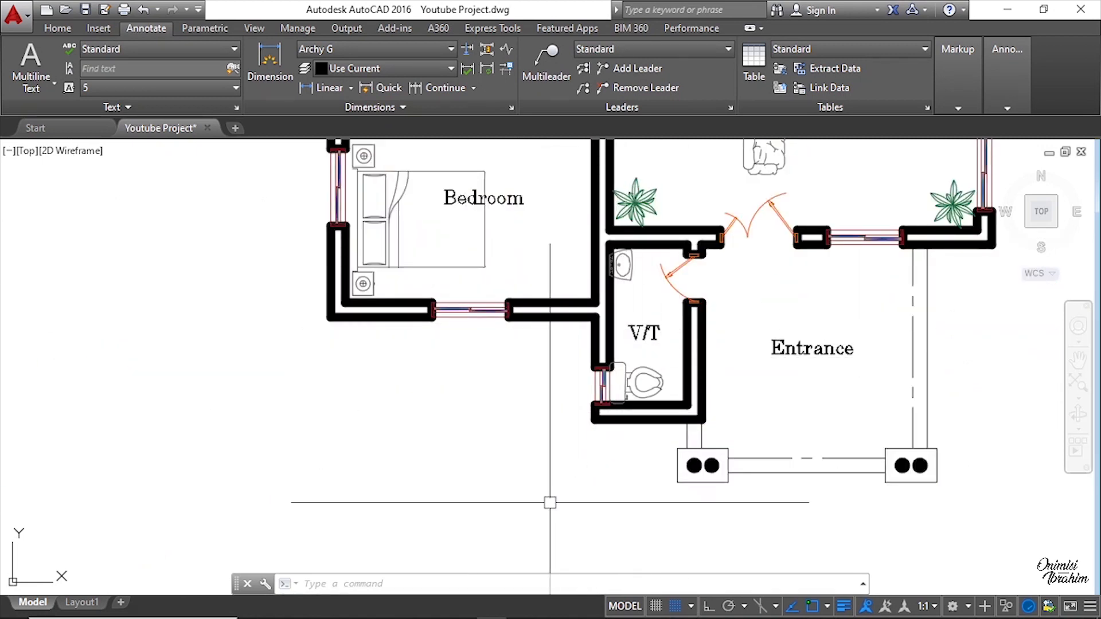
scroll(581, 465, "down", 4)
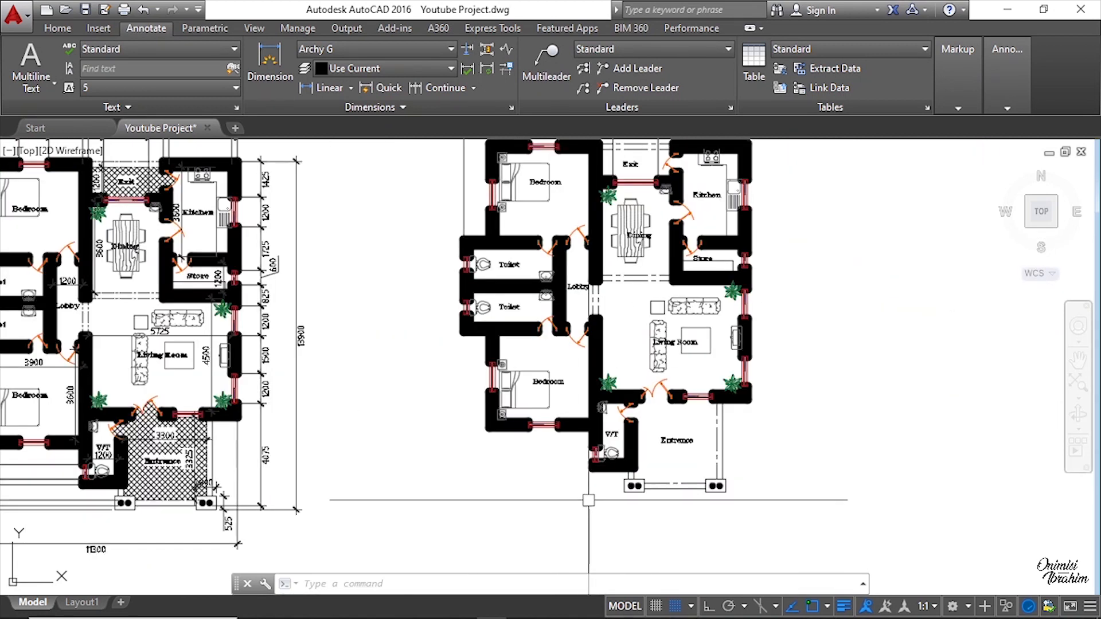
middle_click_drag(596, 247, 584, 379)
scroll(559, 304, "up", 2)
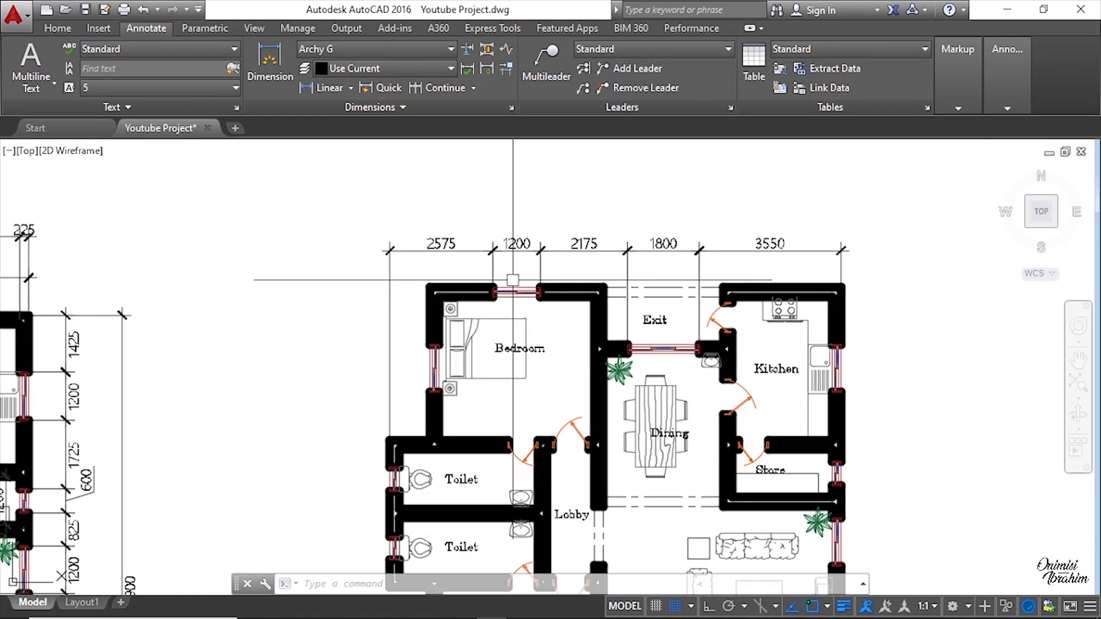
Step: Add a linear dimension across the toilet block's left wall thickness, placed above the top dimension row
left_click(327, 90)
scroll(394, 454, "up", 6)
left_click(370, 388)
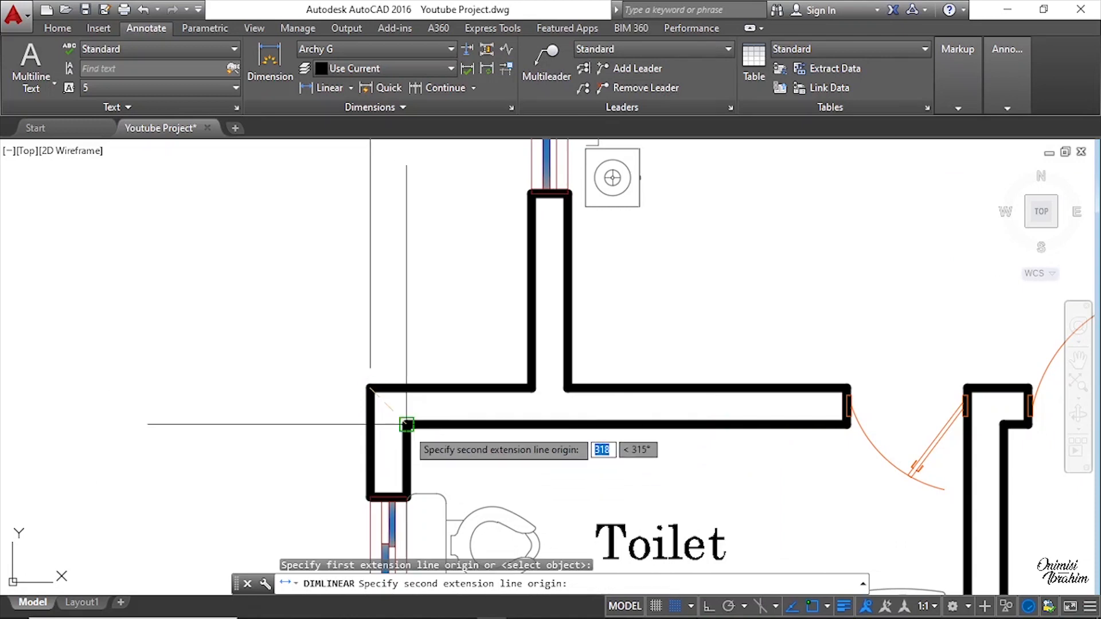
left_click(407, 424)
scroll(407, 424, "down", 6)
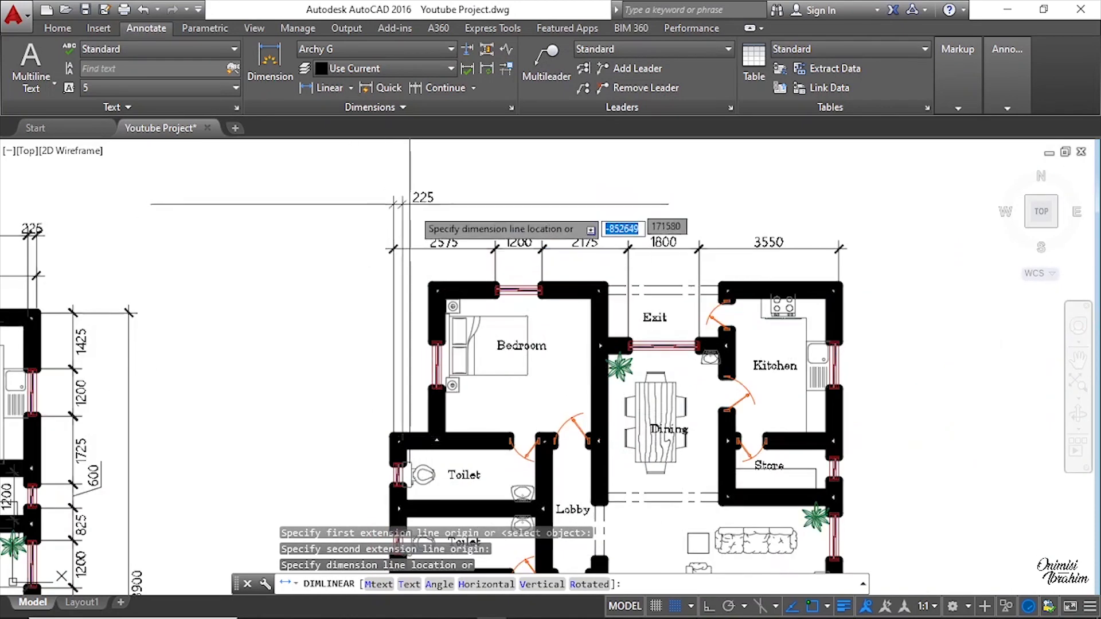
scroll(402, 193, "up", 4)
left_click(400, 188)
scroll(432, 270, "down", 2)
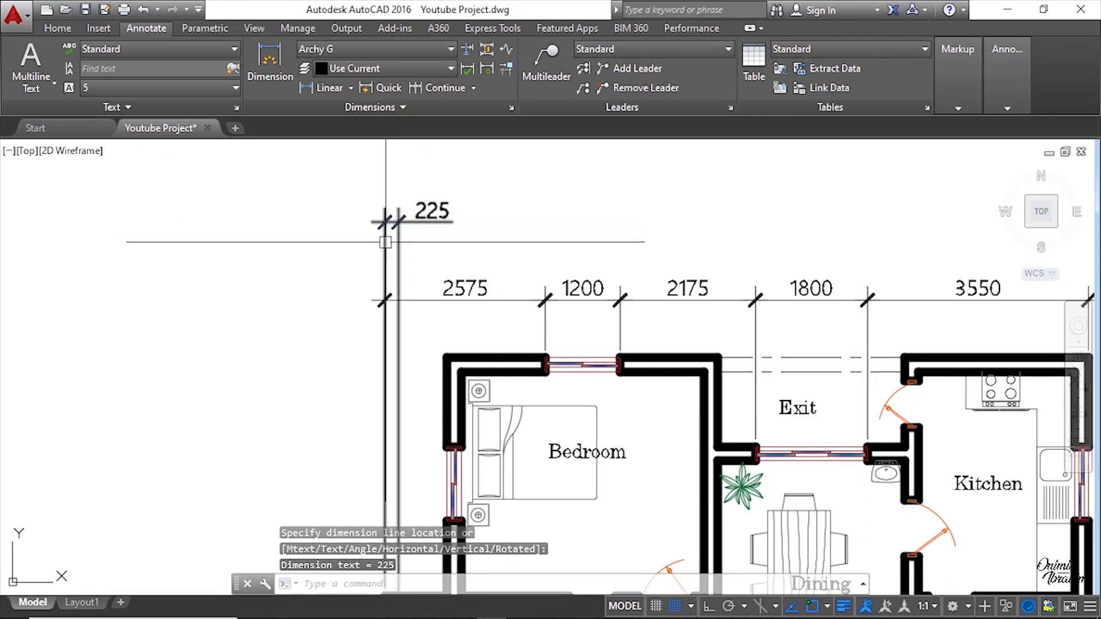
Step: Move the new 225 dimension's text so it sits centred above its extension lines
scroll(401, 240, "up", 2)
left_click(474, 178)
scroll(464, 269, "down", 1)
scroll(470, 186, "up", 1)
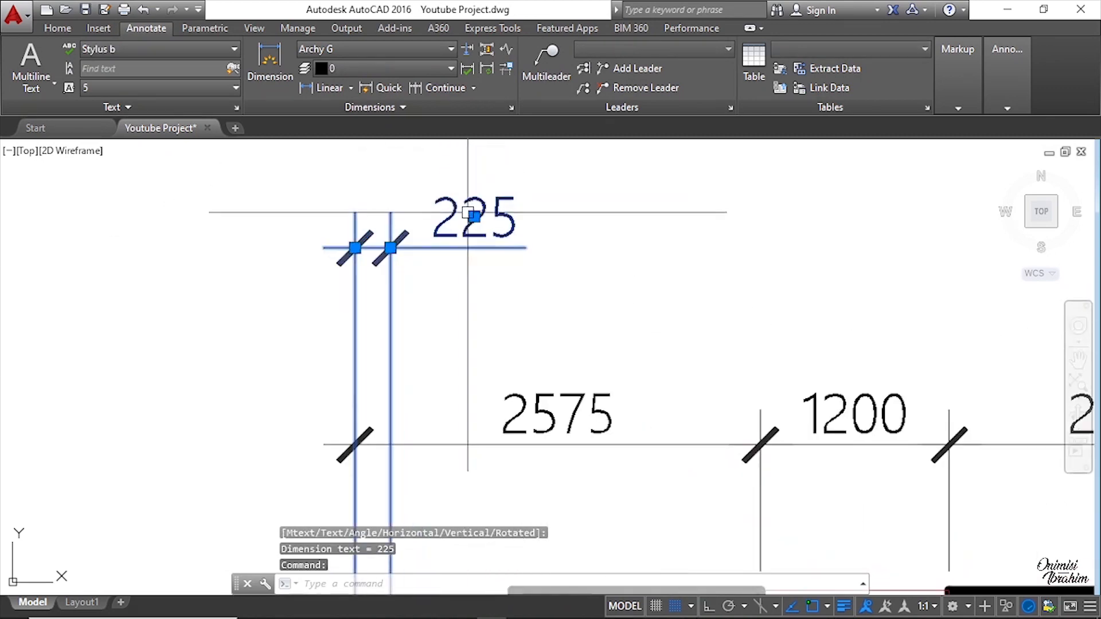
scroll(468, 212, "up", 2)
left_click(474, 217)
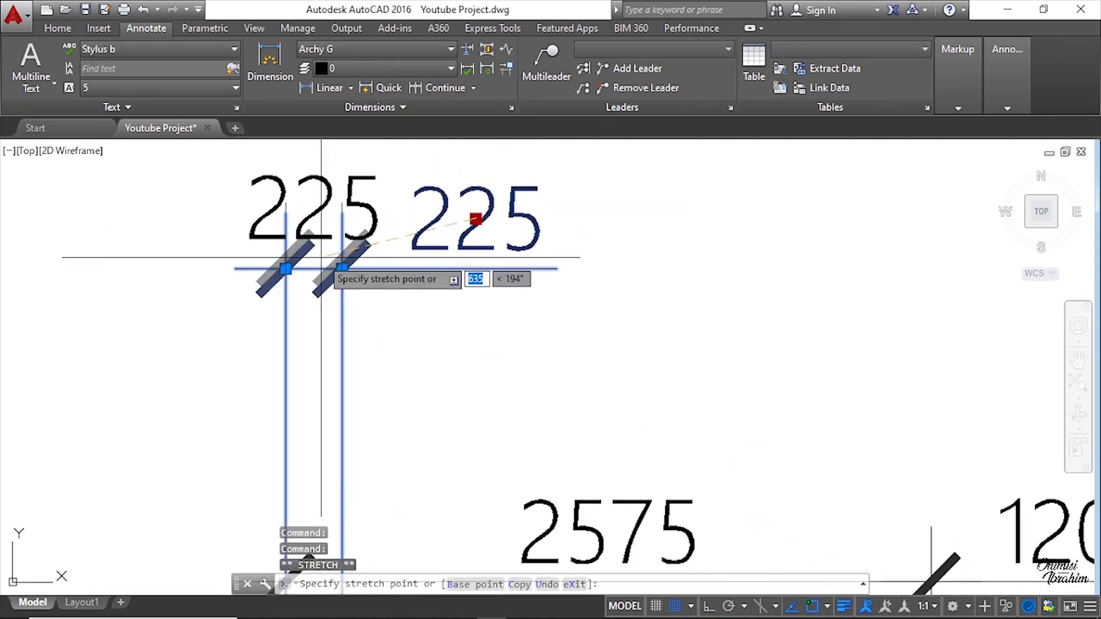
left_click(314, 268)
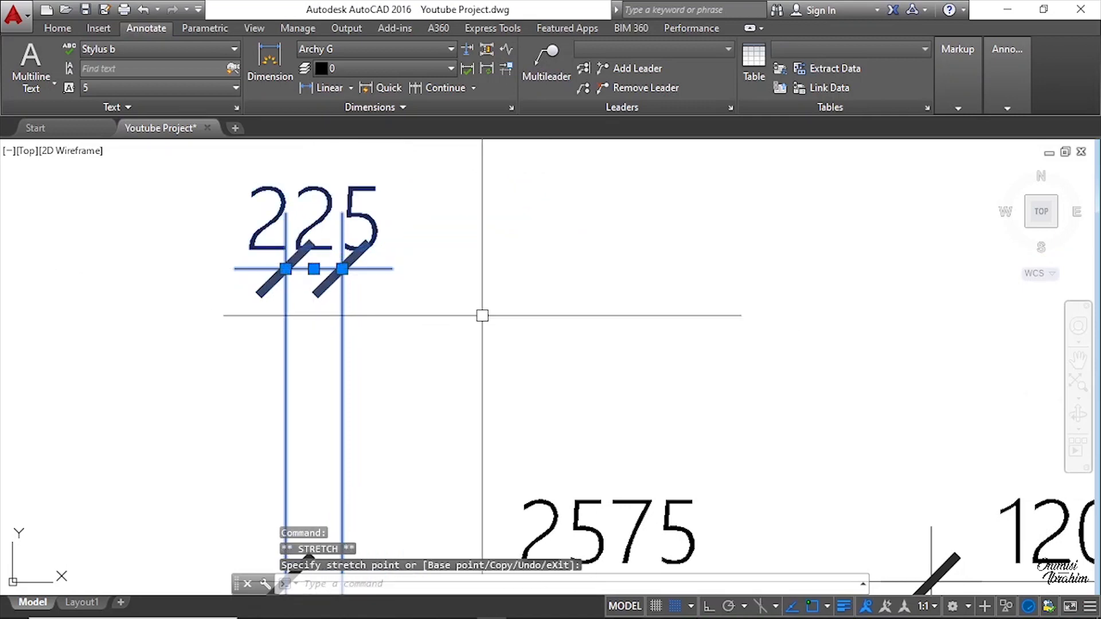
key("Escape")
scroll(436, 281, "down", 4)
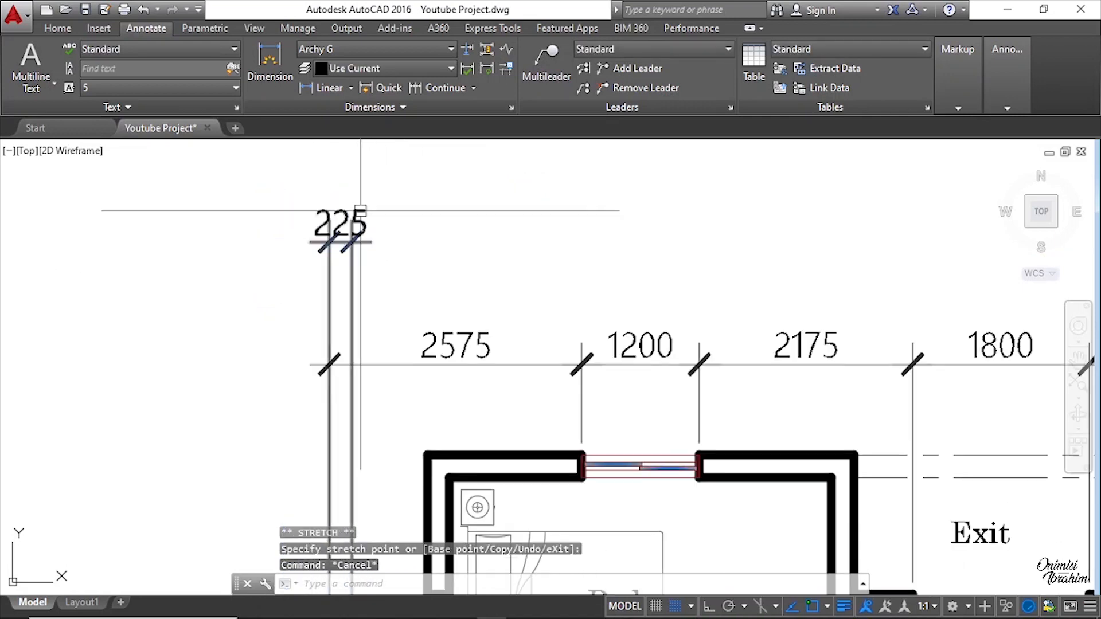
Step: Continue the dimension chain to the bedroom's left outer wall and across the bedroom's left wall thickness
scroll(361, 211, "down", 4)
scroll(336, 209, "up", 4)
scroll(328, 208, "up", 5)
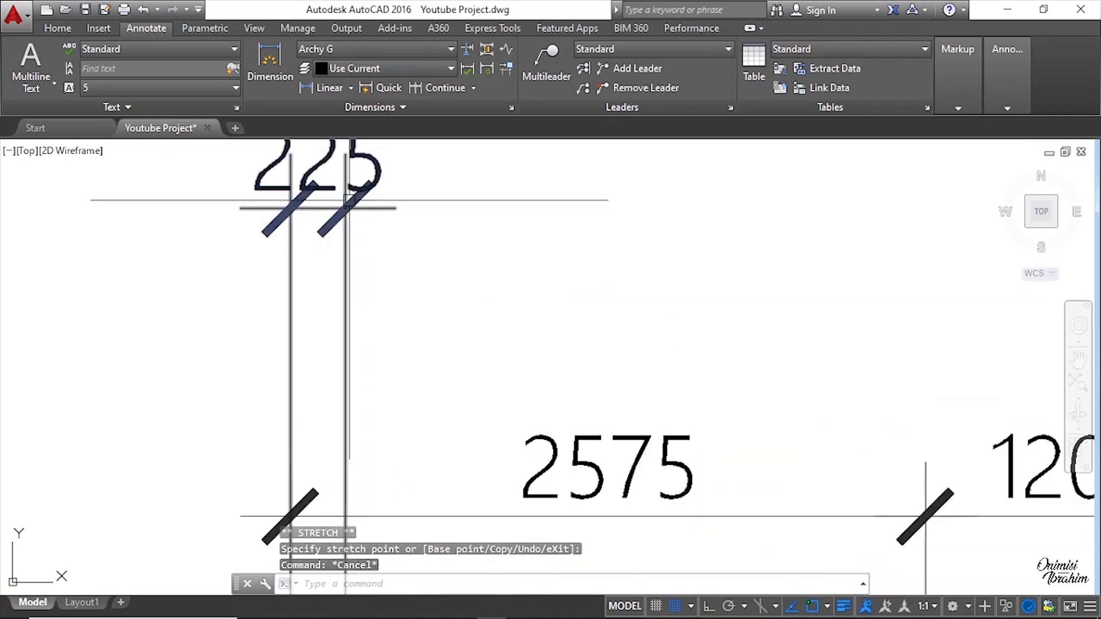
scroll(344, 255, "down", 4)
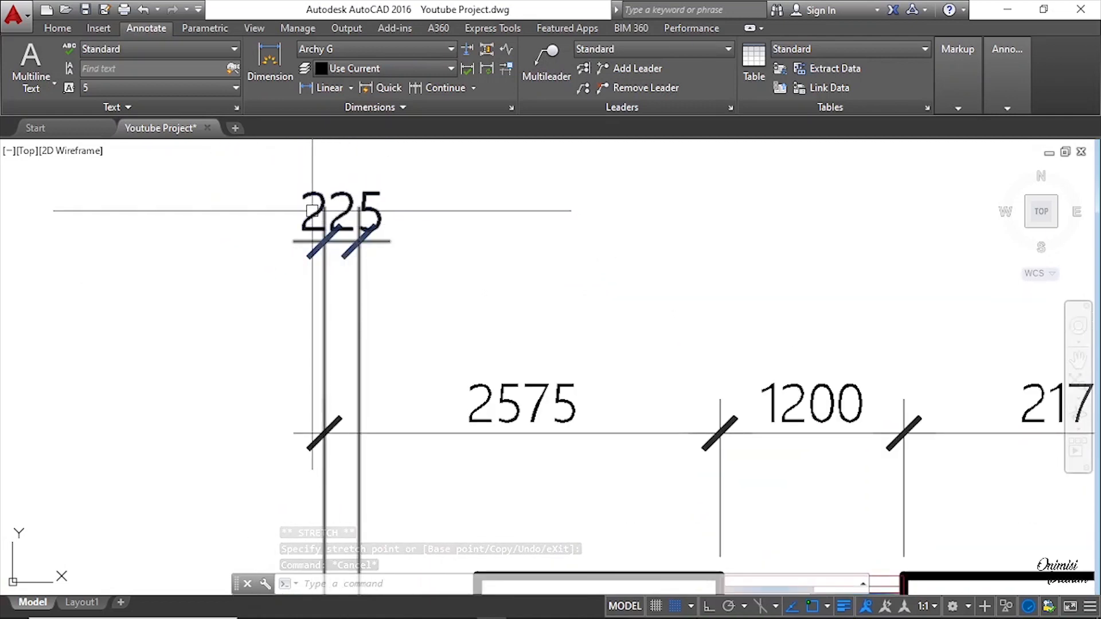
scroll(312, 210, "up", 5)
scroll(392, 231, "down", 3)
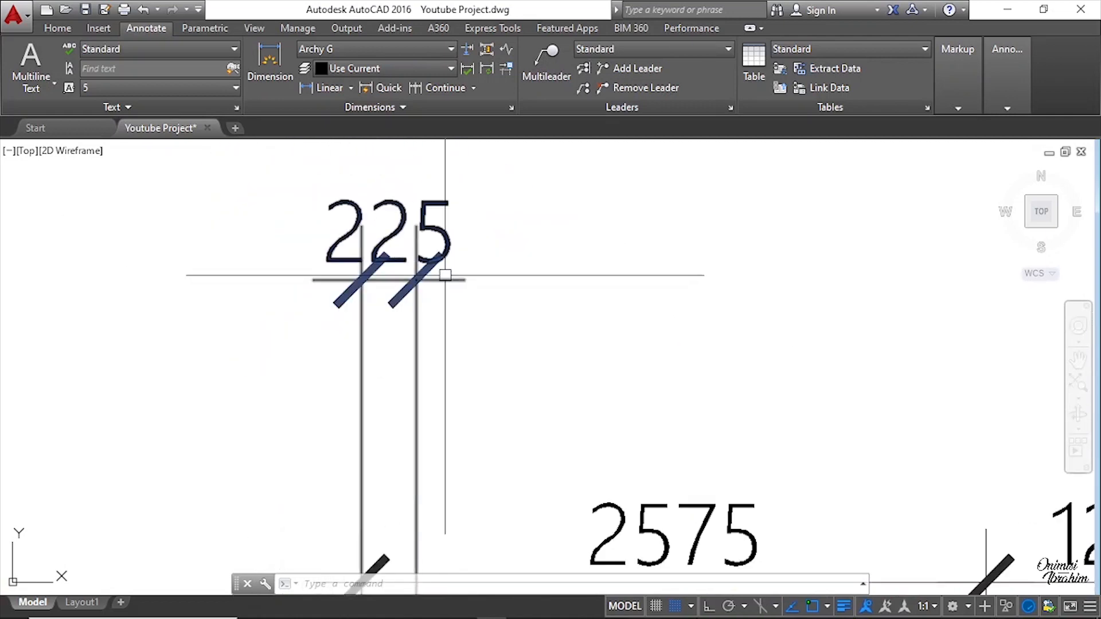
left_click(437, 88)
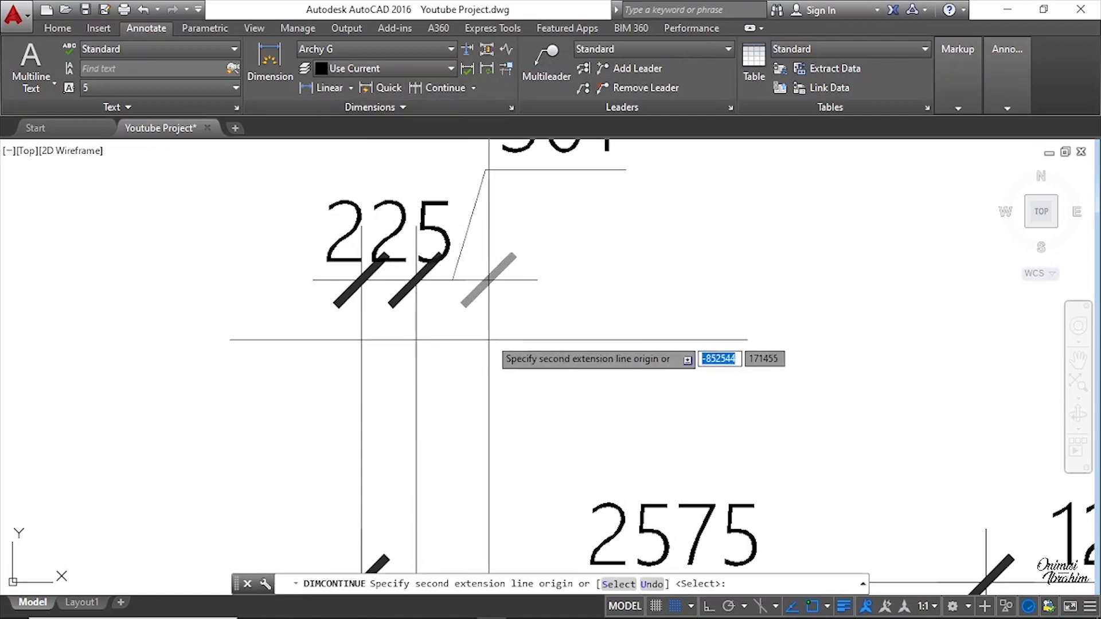
middle_click_drag(495, 475, 493, 314)
middle_click_drag(491, 498, 495, 308)
middle_click_drag(565, 395, 565, 280)
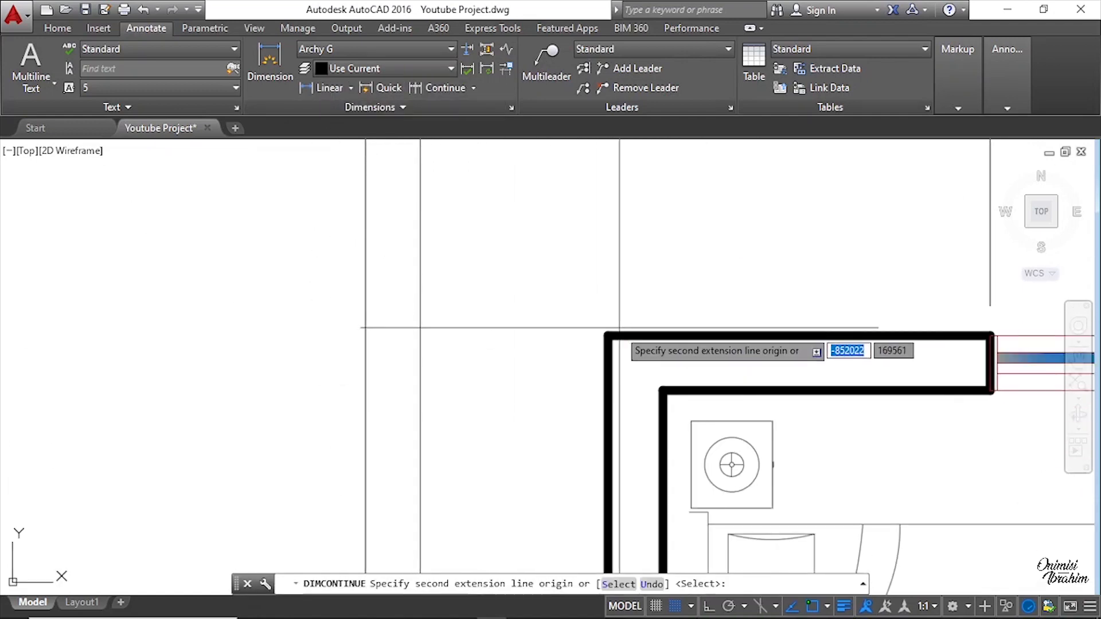
scroll(604, 336, "down", 5)
scroll(522, 355, "up", 2)
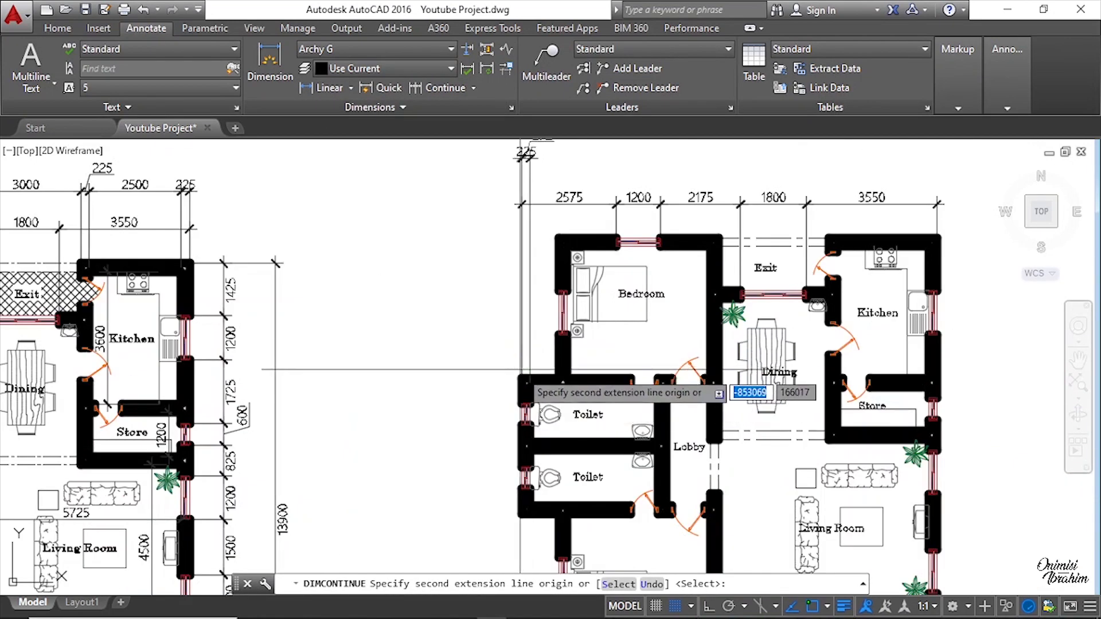
scroll(570, 197, "up", 8)
left_click(514, 385)
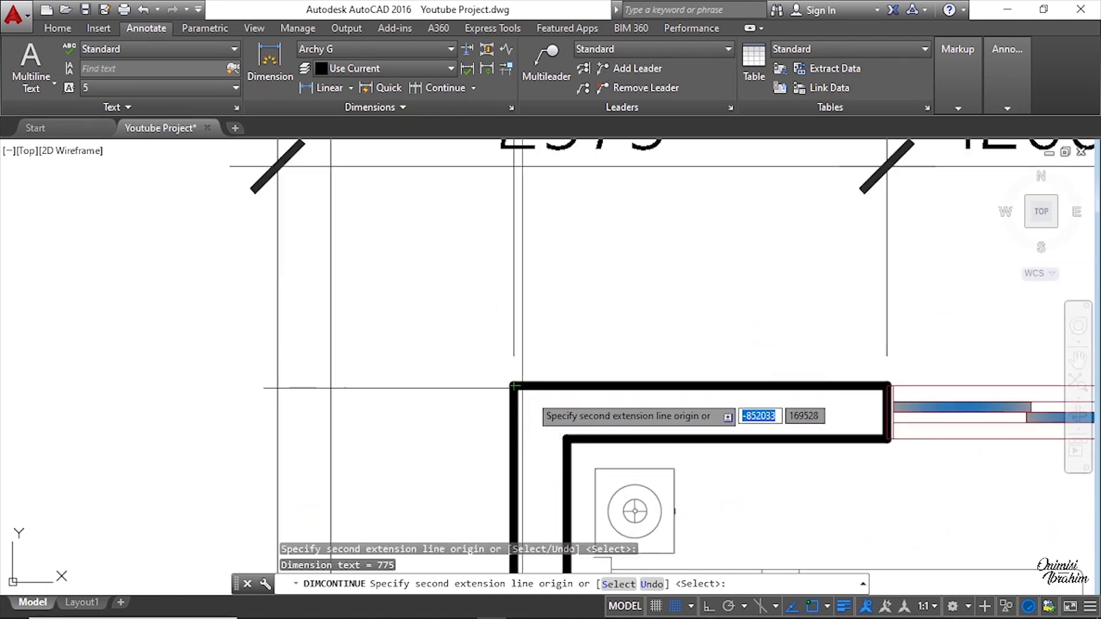
left_click(567, 439)
Step: Examine the original plan's second row of top dimensions for comparison with the new chain
scroll(483, 314, "down", 6)
scroll(483, 314, "up", 8)
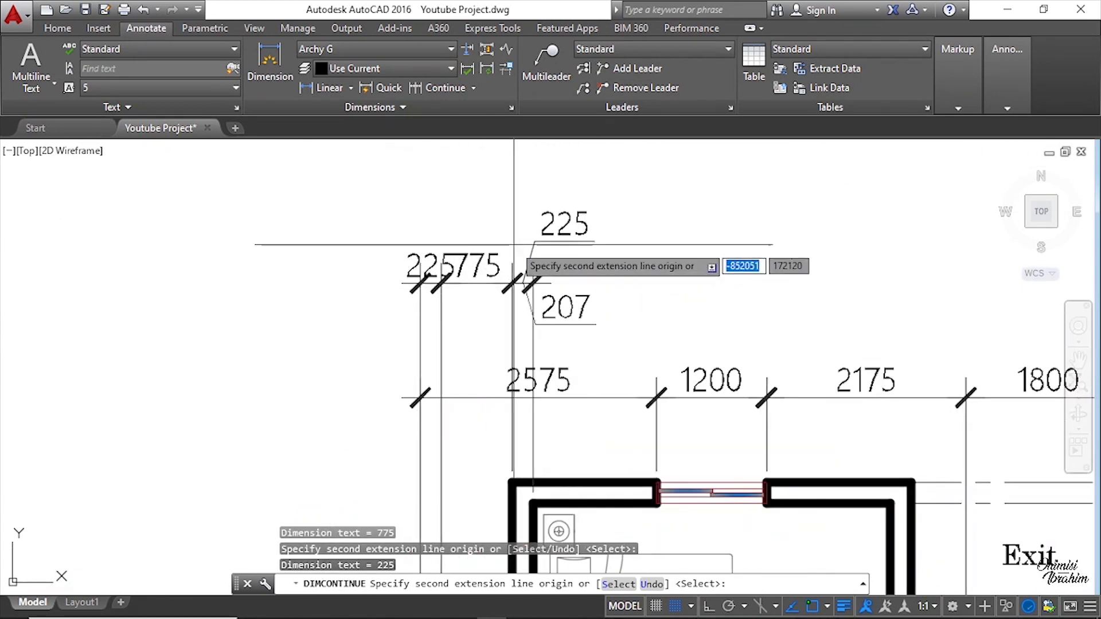
scroll(441, 342, "down", 6)
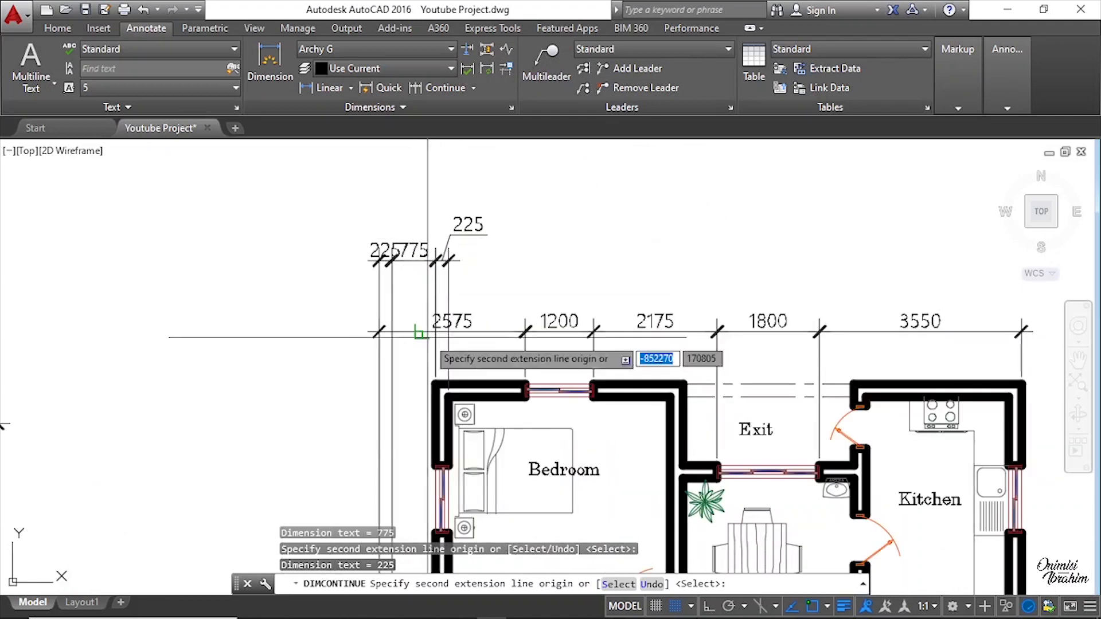
middle_click_drag(426, 427, 426, 248)
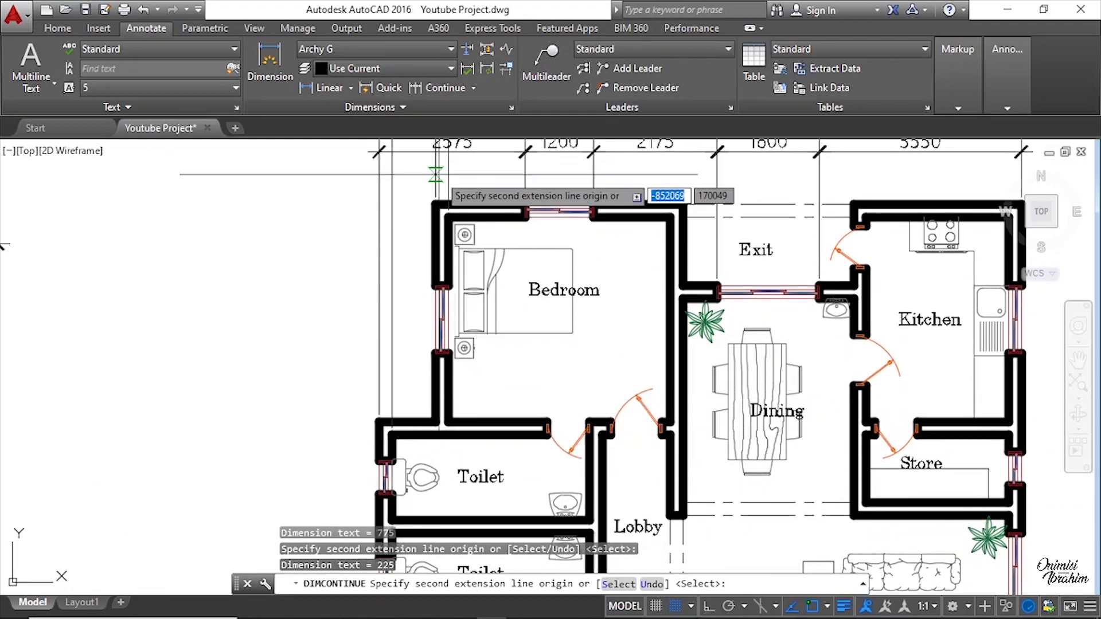
middle_click_drag(438, 162, 424, 384)
scroll(406, 286, "up", 5)
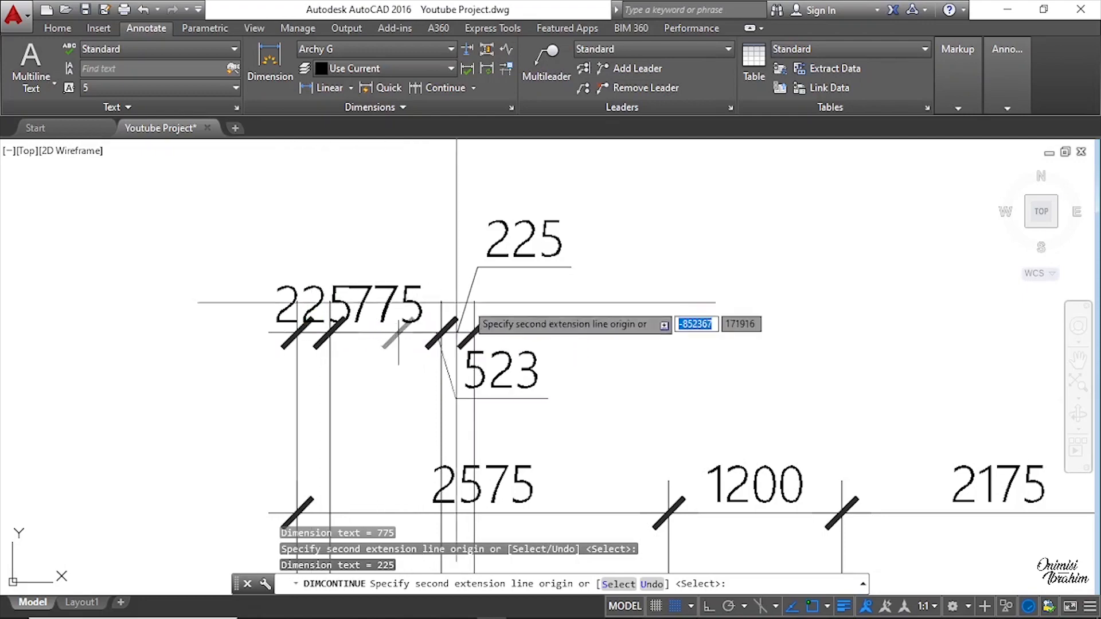
scroll(428, 321, "down", 2)
middle_click_drag(452, 360, 519, 266)
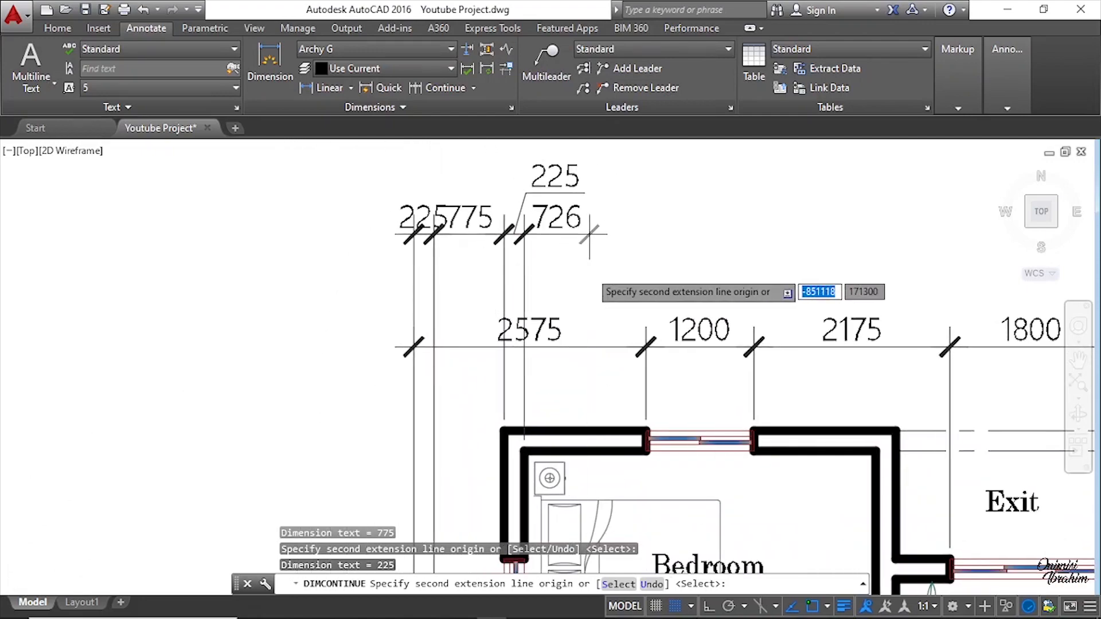
scroll(614, 274, "down", 6)
middle_click_drag(286, 309, 476, 221)
scroll(300, 226, "up", 6)
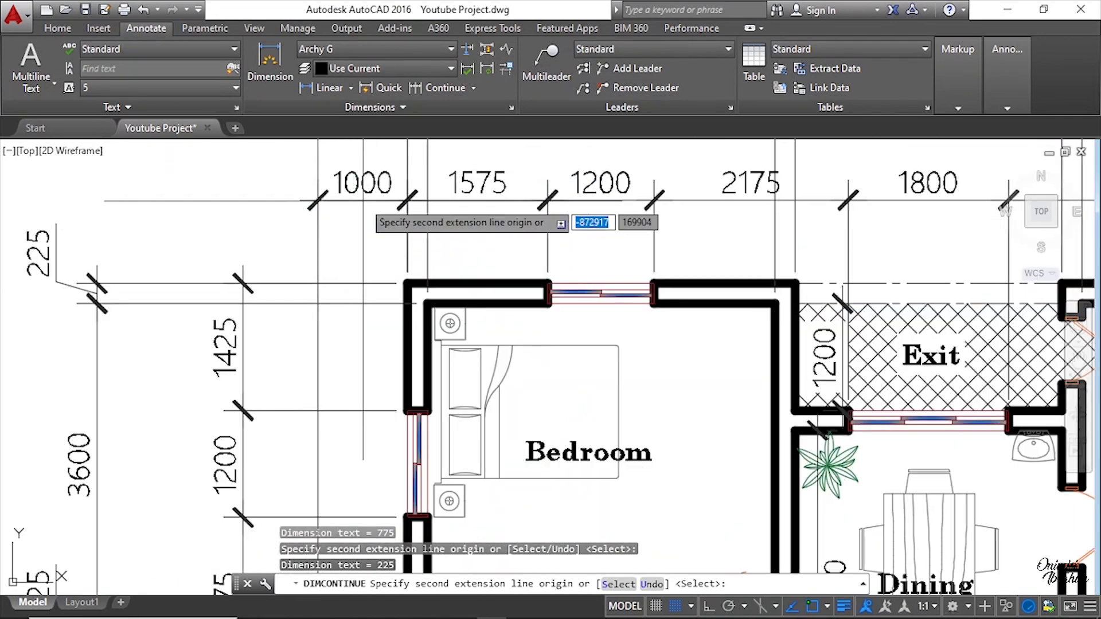
middle_click_drag(369, 189, 351, 358)
scroll(305, 261, "down", 2)
scroll(320, 274, "down", 2)
Step: Continue the chain across the bedroom's interior to its right wall's inner face, then across that wall's thickness
middle_click_drag(605, 303, 388, 277)
middle_click_drag(684, 281, 392, 282)
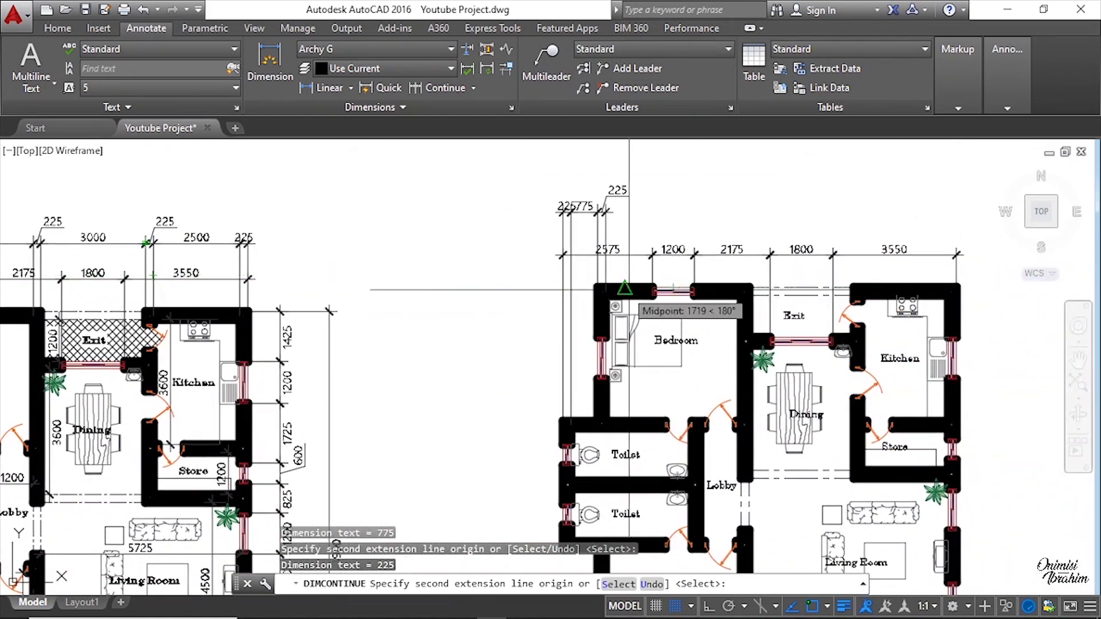
scroll(760, 290, "up", 6)
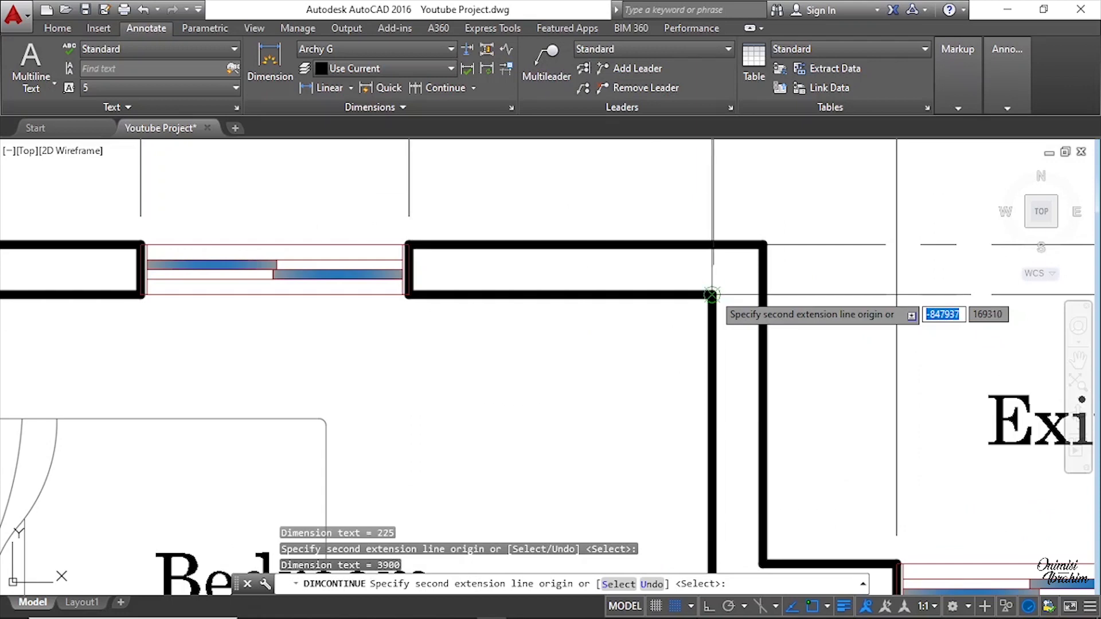
scroll(659, 373, "down", 5)
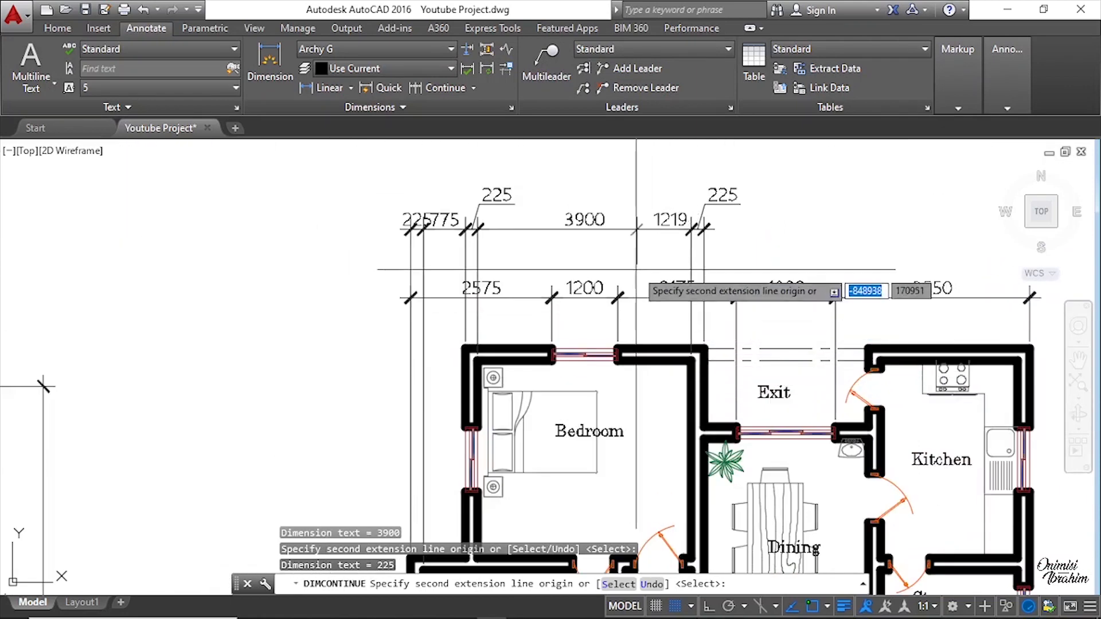
scroll(636, 269, "up", 2)
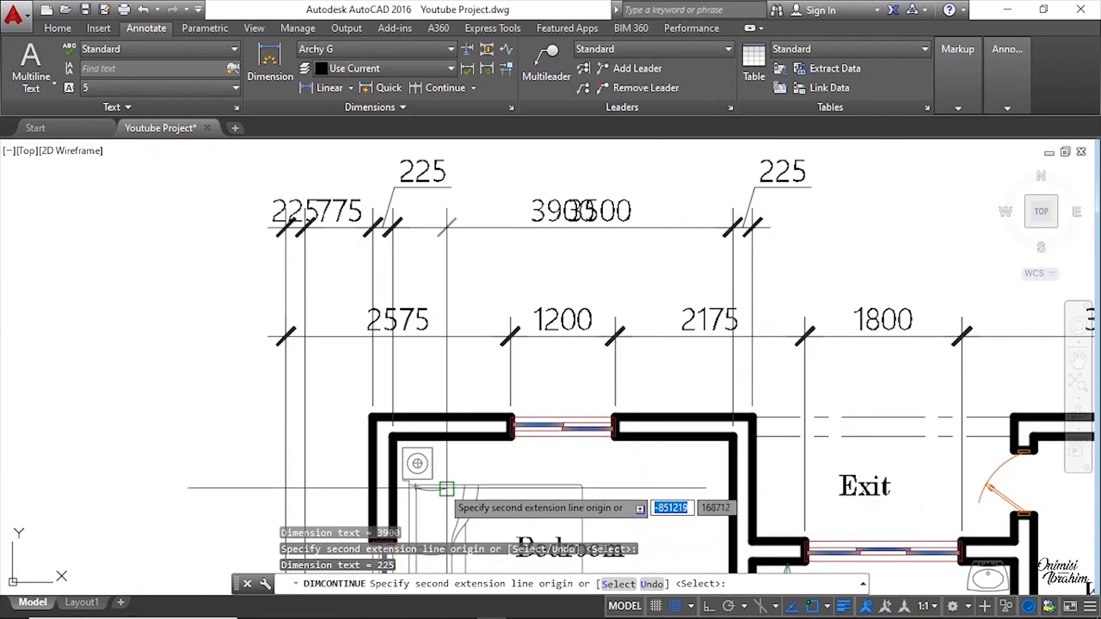
Step: Extend the second dimension chain to the kitchen's left outer wall
scroll(745, 413, "down", 4)
middle_click_drag(778, 401, 694, 321)
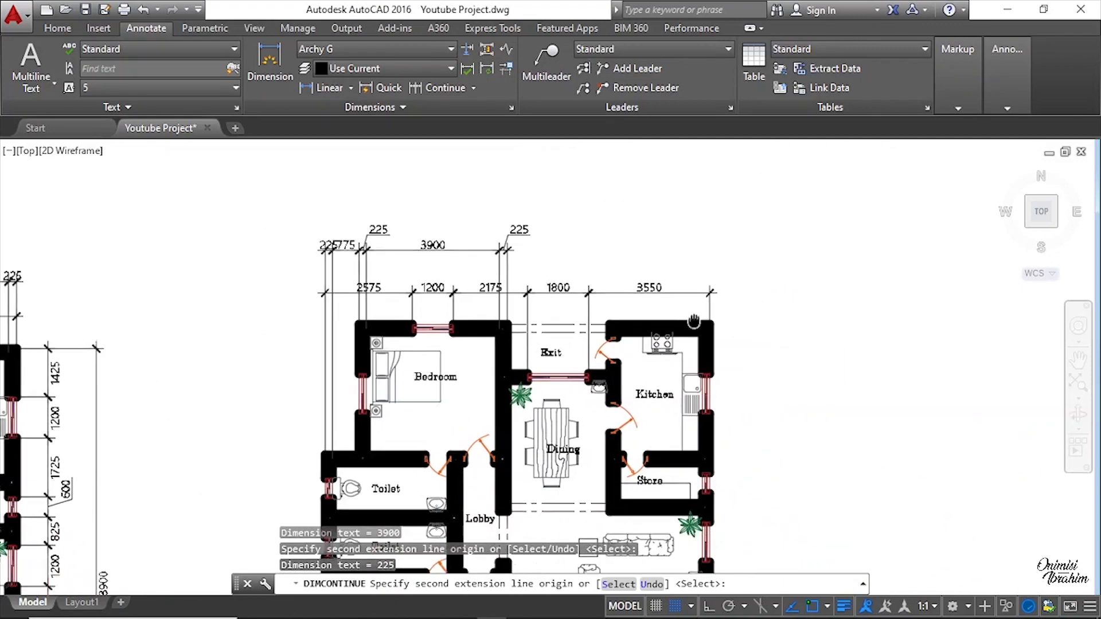
scroll(503, 252, "up", 4)
scroll(484, 266, "down", 4)
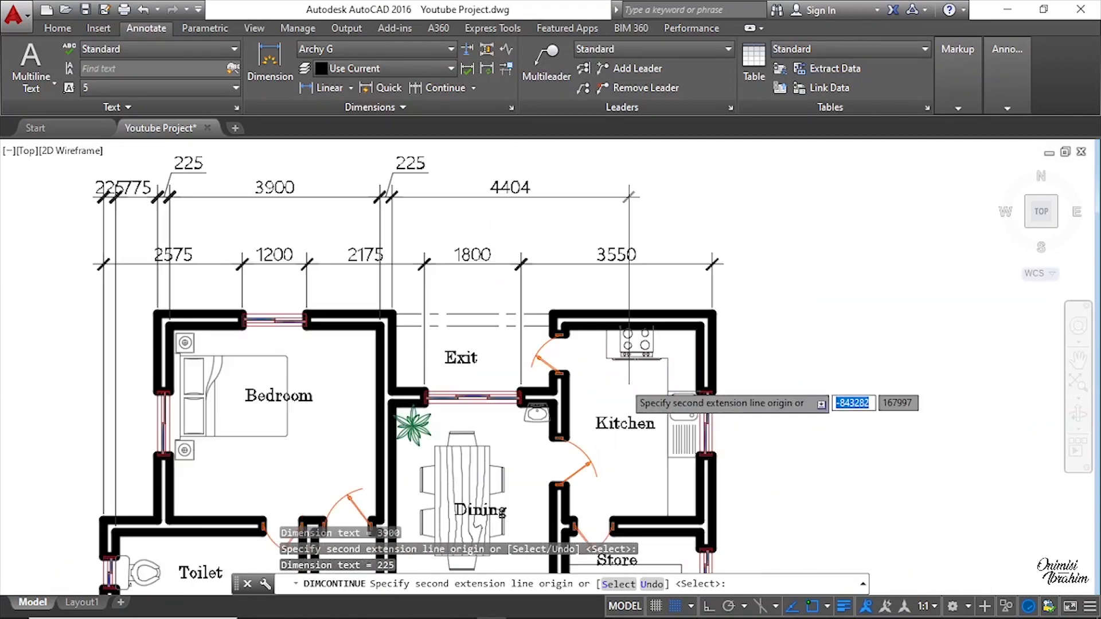
scroll(544, 304, "up", 5)
left_click(509, 316)
scroll(562, 309, "down", 2)
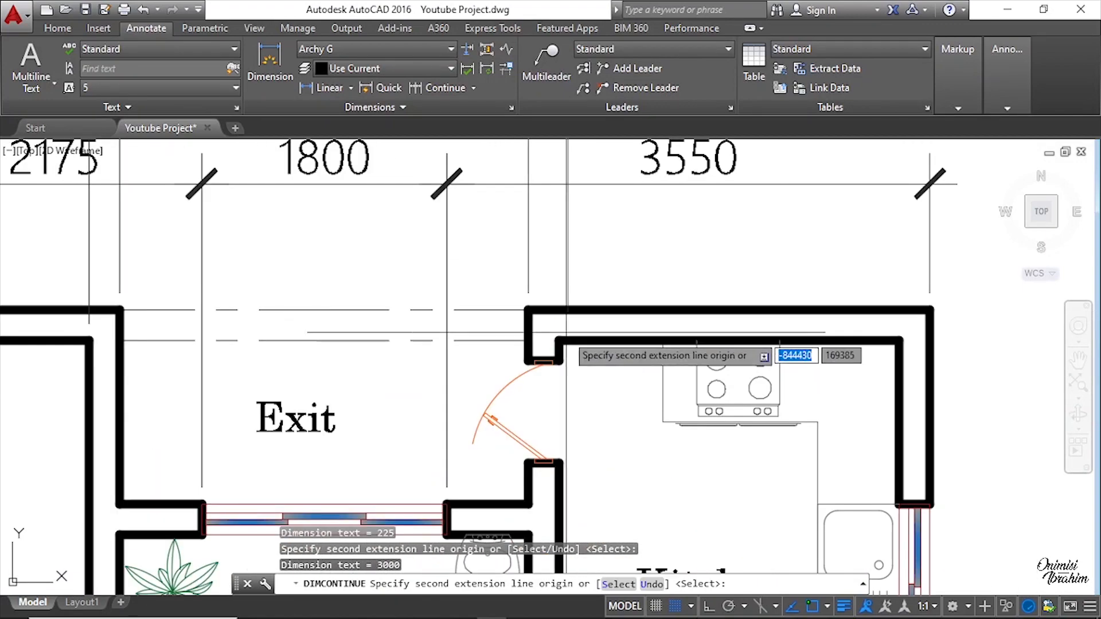
Step: Continue the top dimension chain across the kitchen's left wall thickness
left_click(560, 341)
scroll(711, 369, "down", 4)
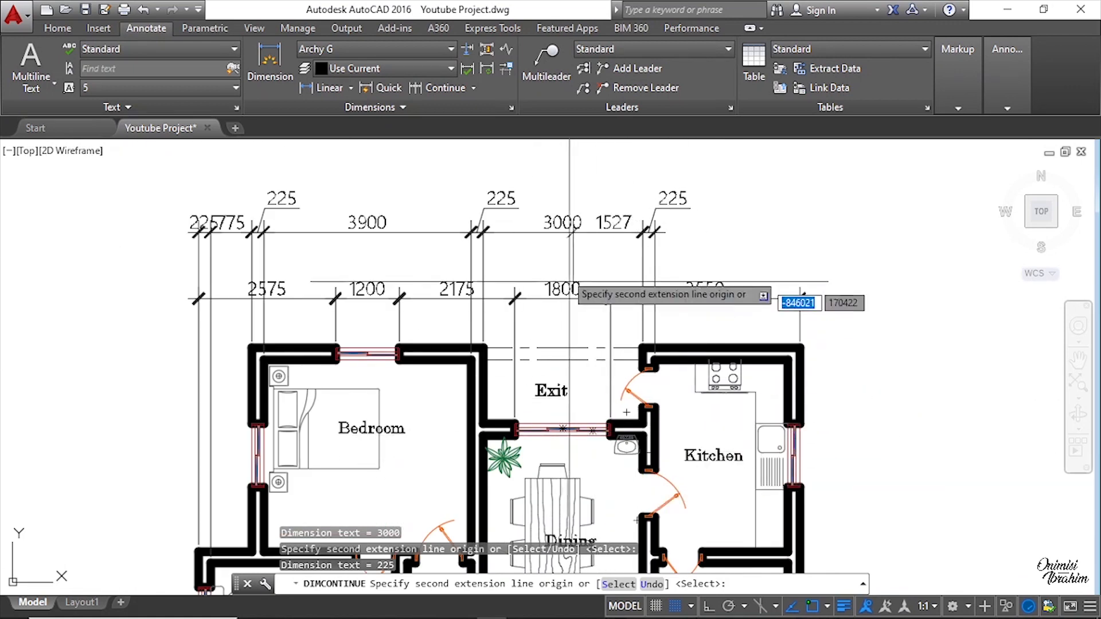
scroll(578, 218, "up", 4)
scroll(430, 213, "down", 4)
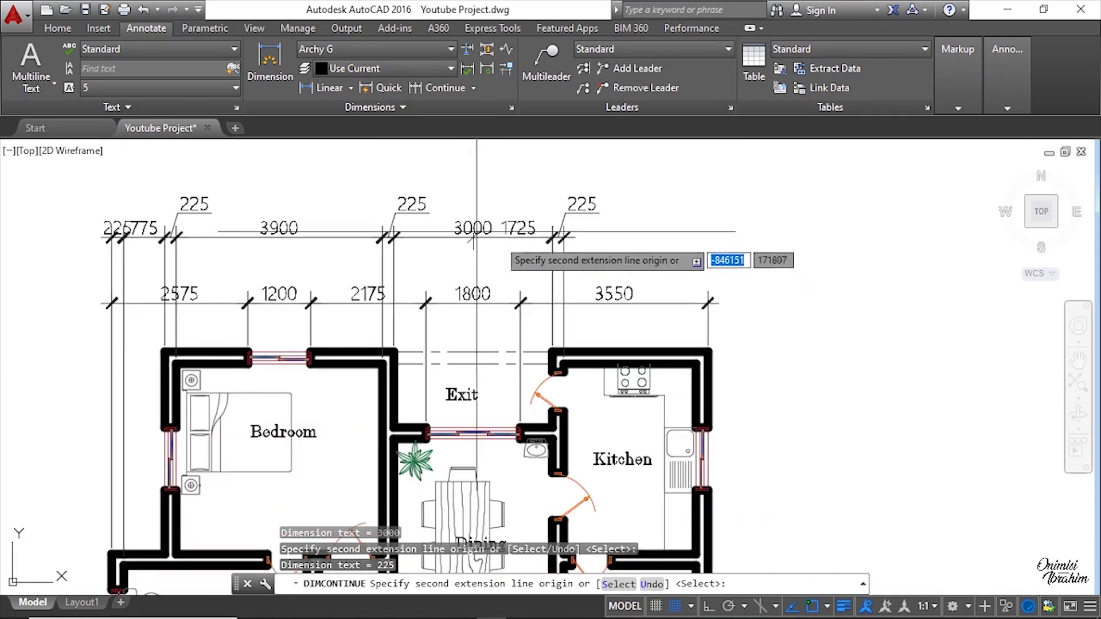
scroll(734, 383, "up", 4)
Step: Continue the chain across the kitchen interior to its right wall's inner face and across that wall's thickness, then end the chain
left_click(647, 336)
left_click(678, 306)
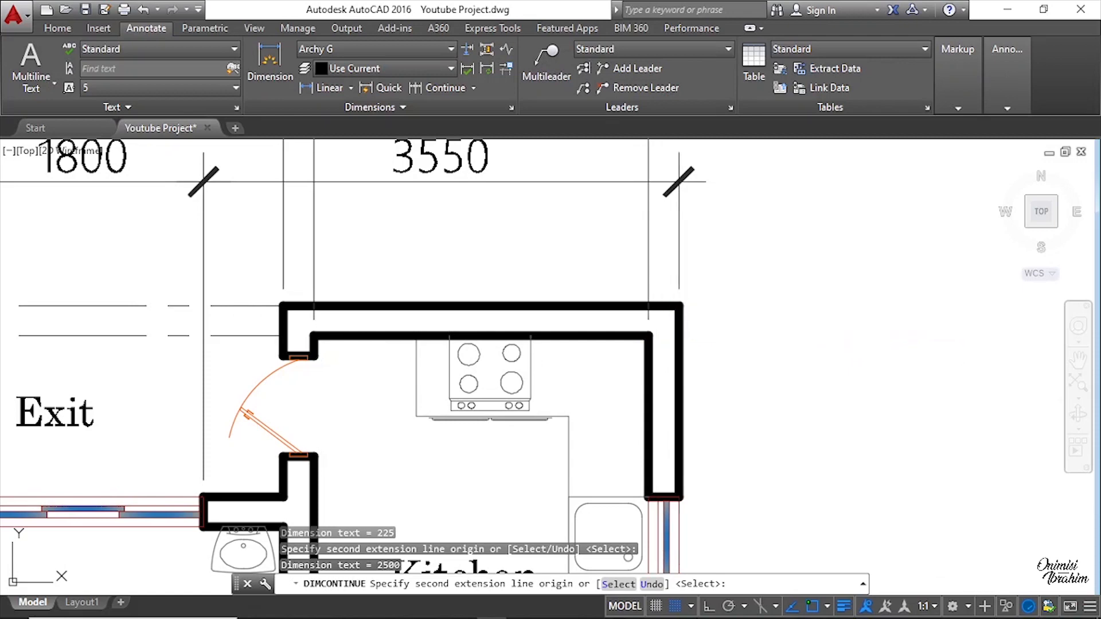
scroll(709, 450, "down", 4)
scroll(631, 303, "up", 2)
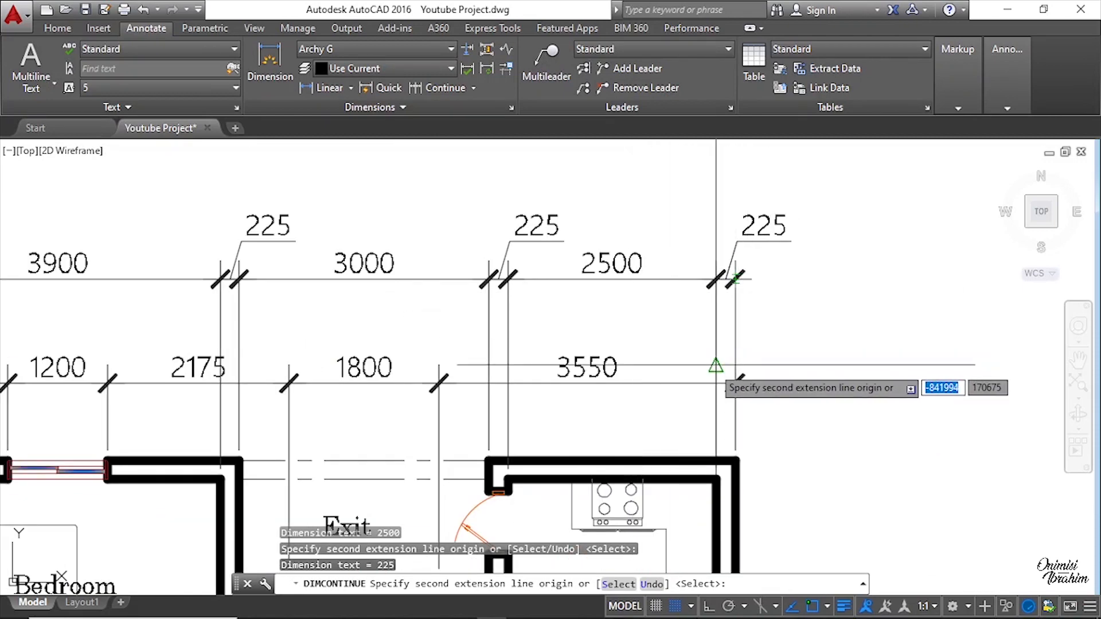
key("Return")
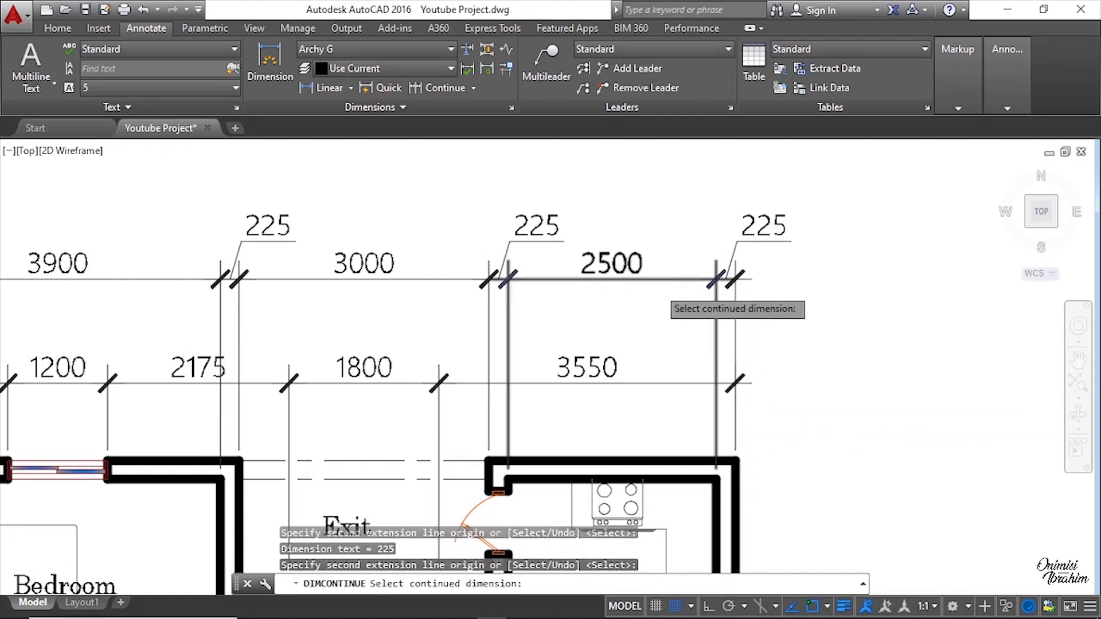
scroll(754, 408, "down", 6)
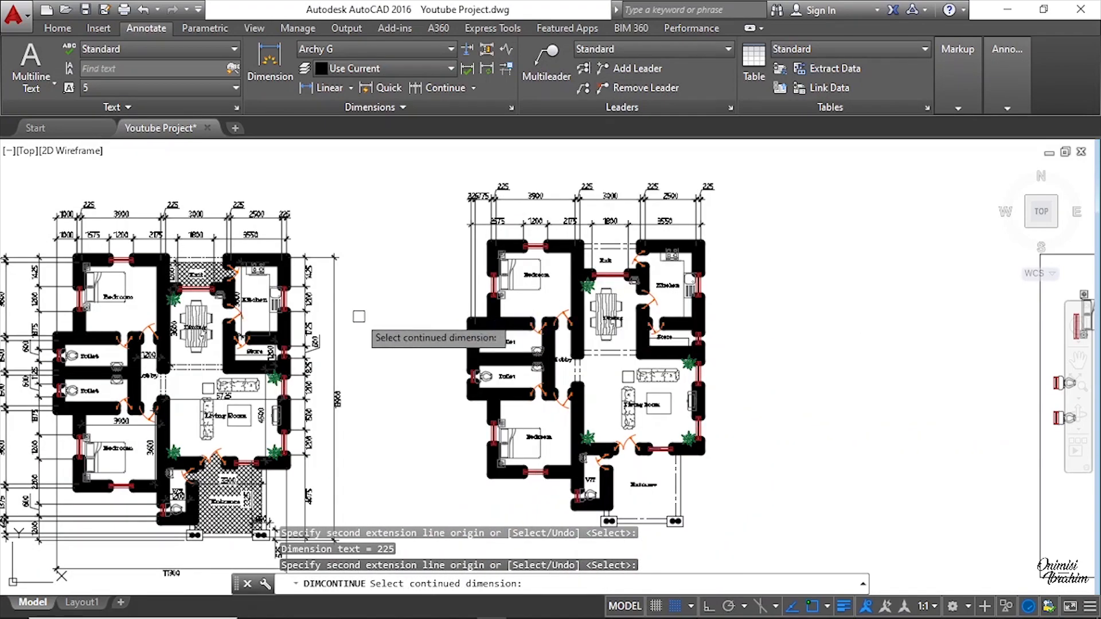
middle_click_drag(328, 395, 583, 388)
mouse_move(842, 495)
middle_mouse_down()
mouse_move(836, 455)
mouse_move(676, 315)
middle_mouse_up()
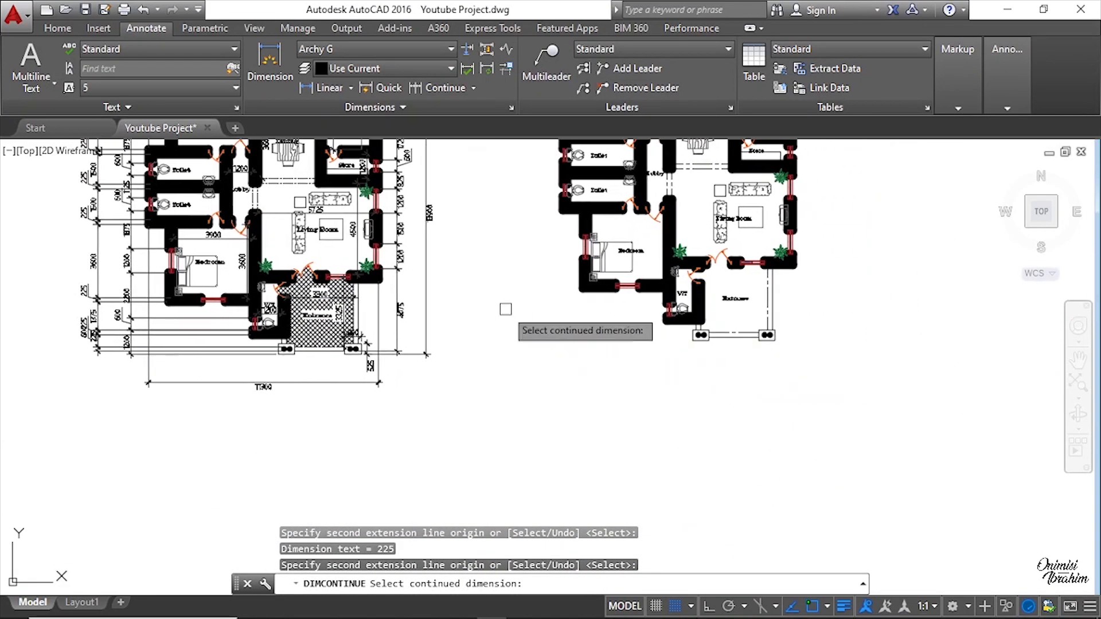
key("Return")
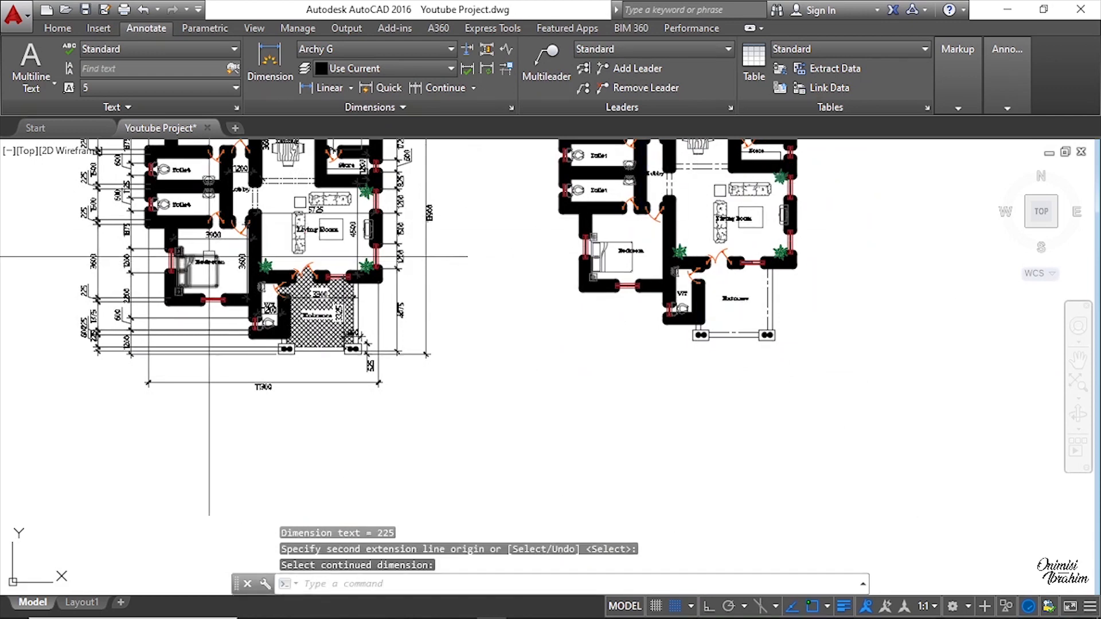
Step: Add a linear overall dimension along the bottom from the bedroom's left outer wall to the entrance's right outer corner
scroll(185, 216, "up", 2)
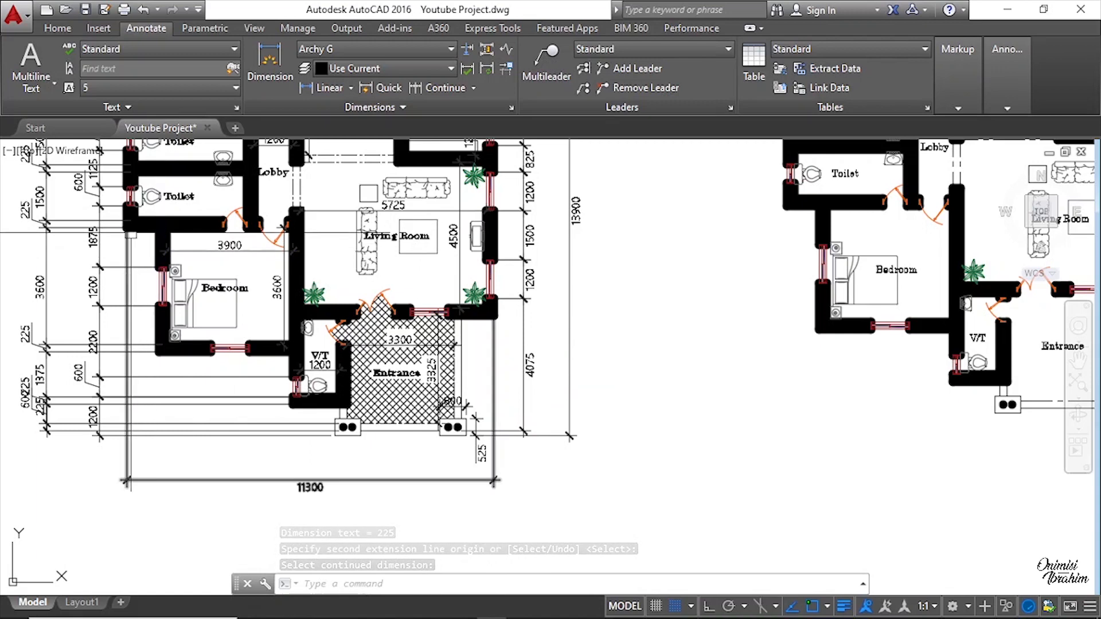
left_click(330, 88)
scroll(780, 207, "up", 2)
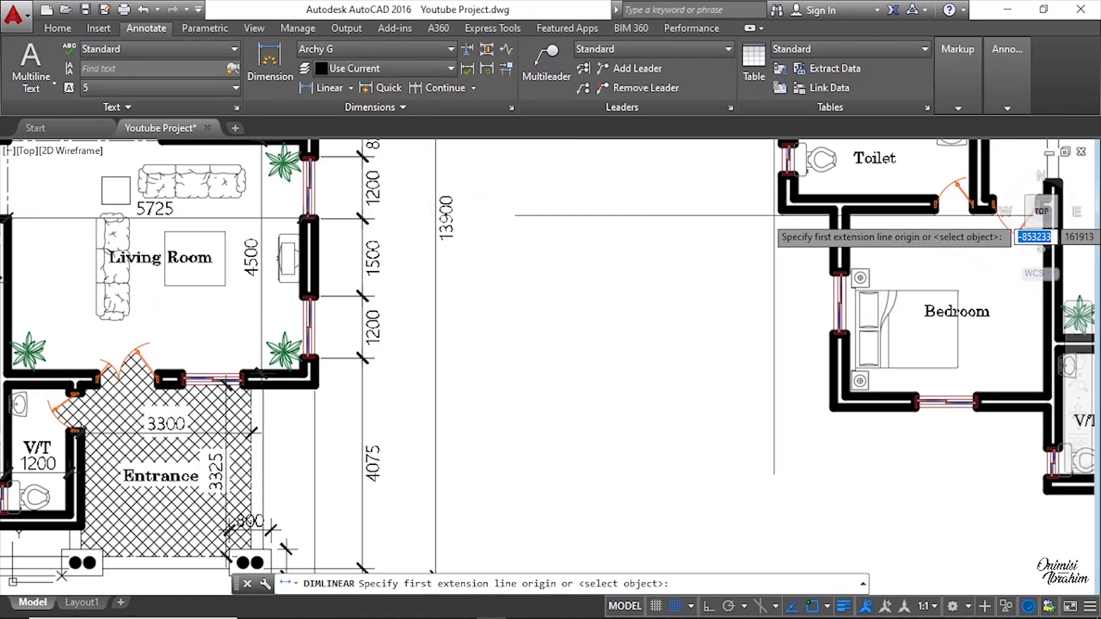
left_click(783, 209)
scroll(435, 253, "down", 4)
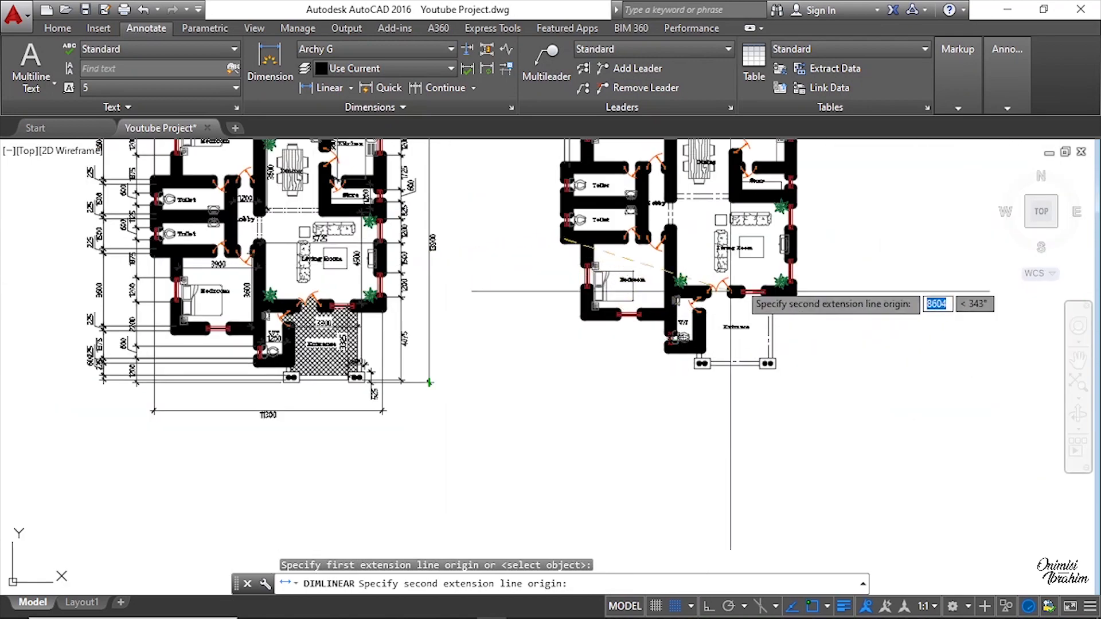
scroll(776, 366, "up", 2)
scroll(768, 367, "down", 3)
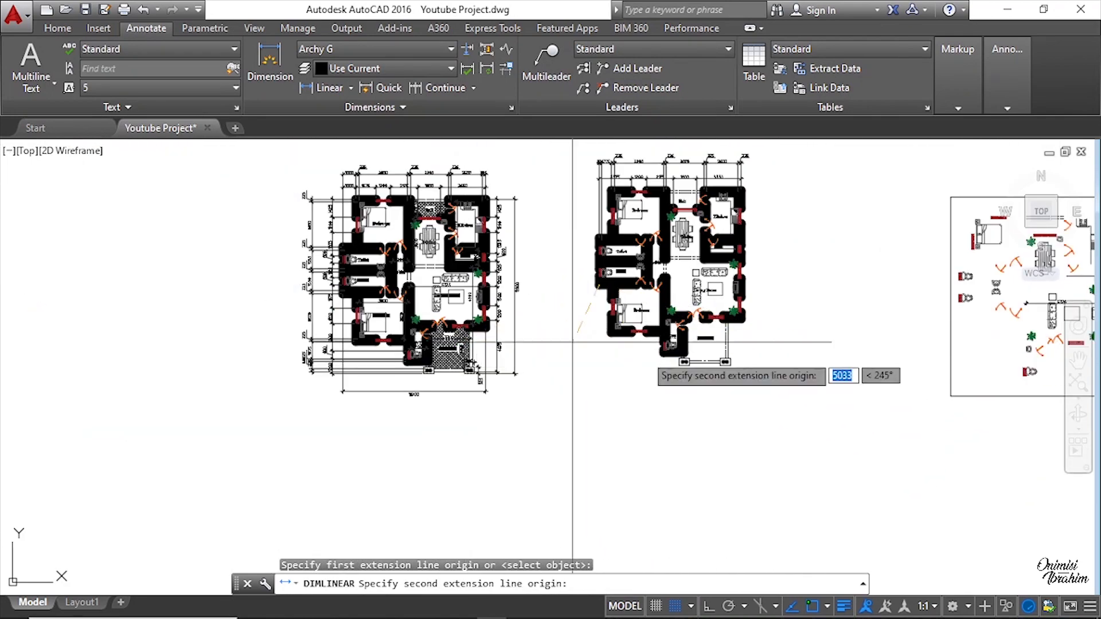
scroll(741, 350, "up", 1)
scroll(775, 291, "up", 3)
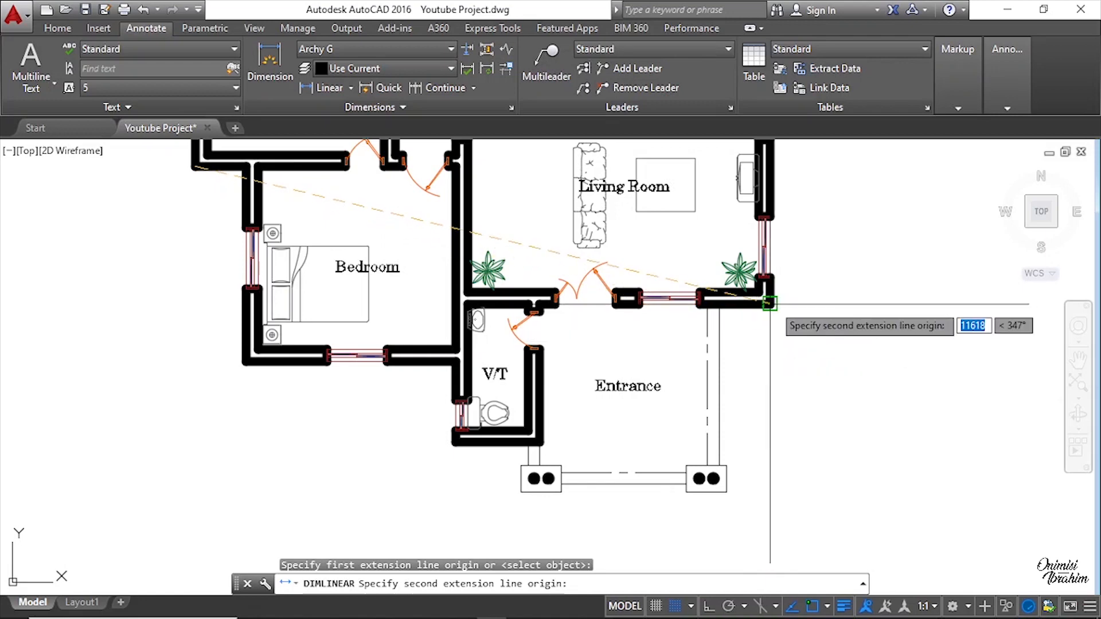
scroll(384, 172, "up", 4)
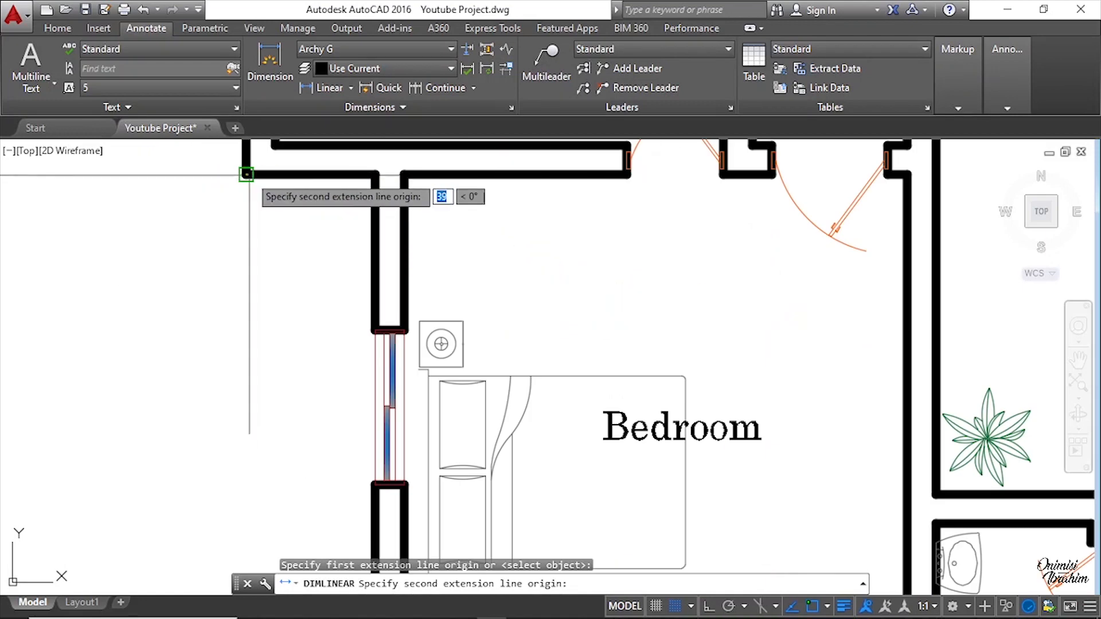
scroll(205, 185, "down", 4)
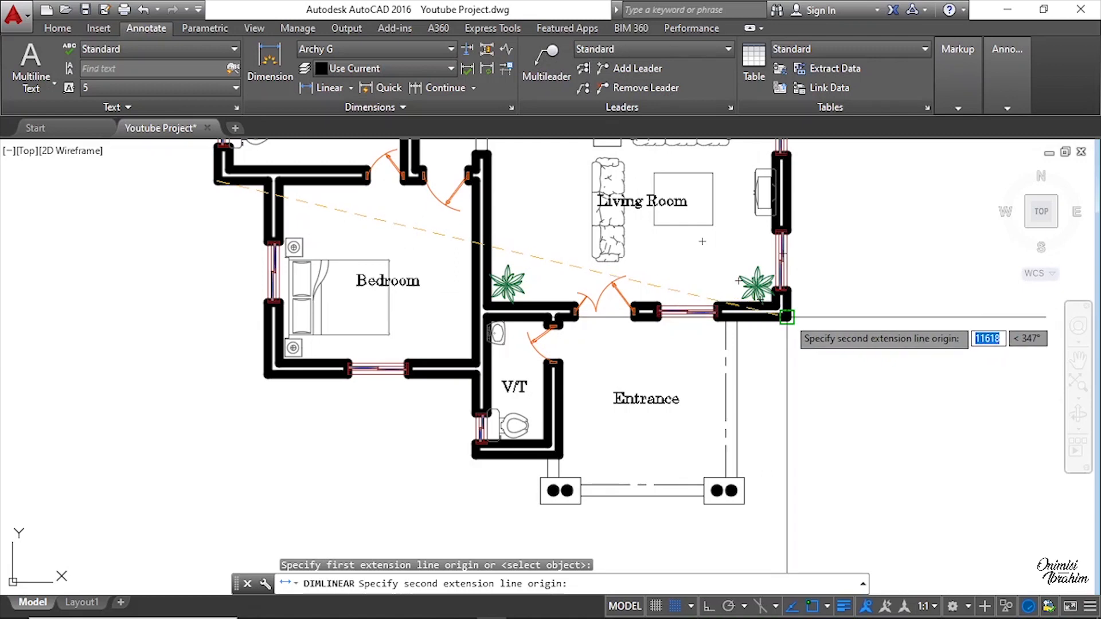
left_click(786, 316)
scroll(658, 378, "down", 5)
scroll(677, 379, "up", 2)
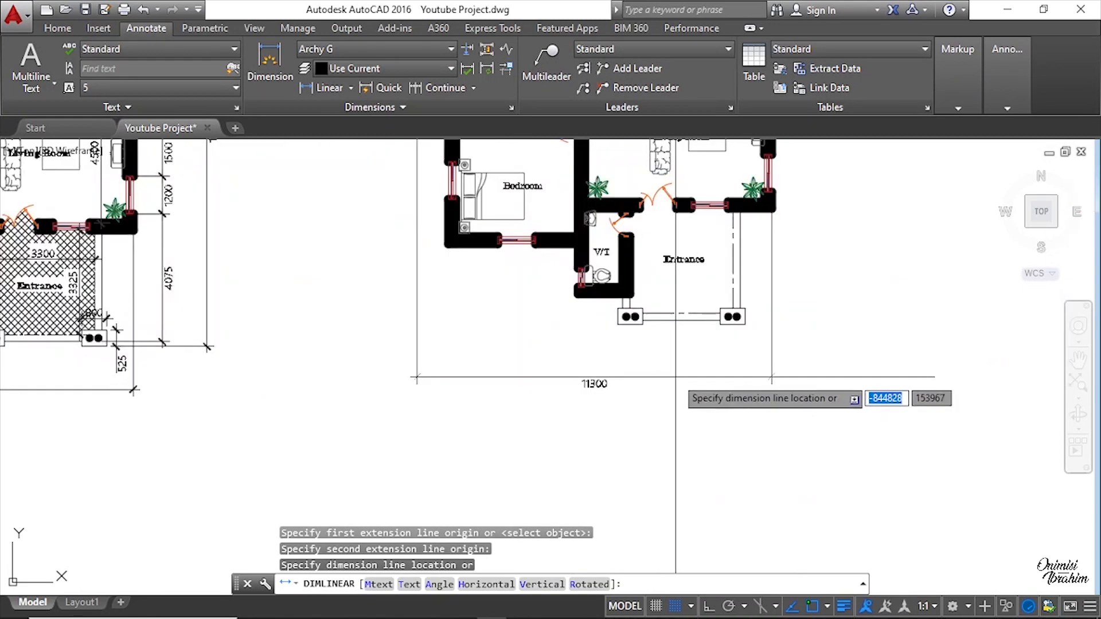
left_click(677, 393)
scroll(685, 395, "up", 4)
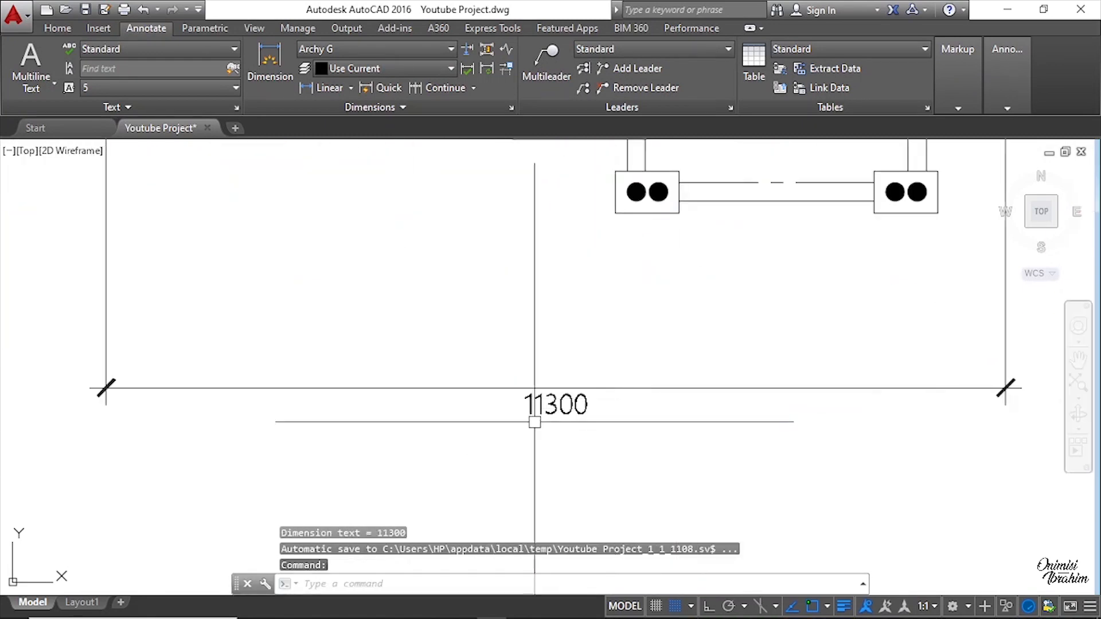
Step: Examine the new overall bottom dimension against the original plan's bottom dimension
scroll(694, 397, "down", 2)
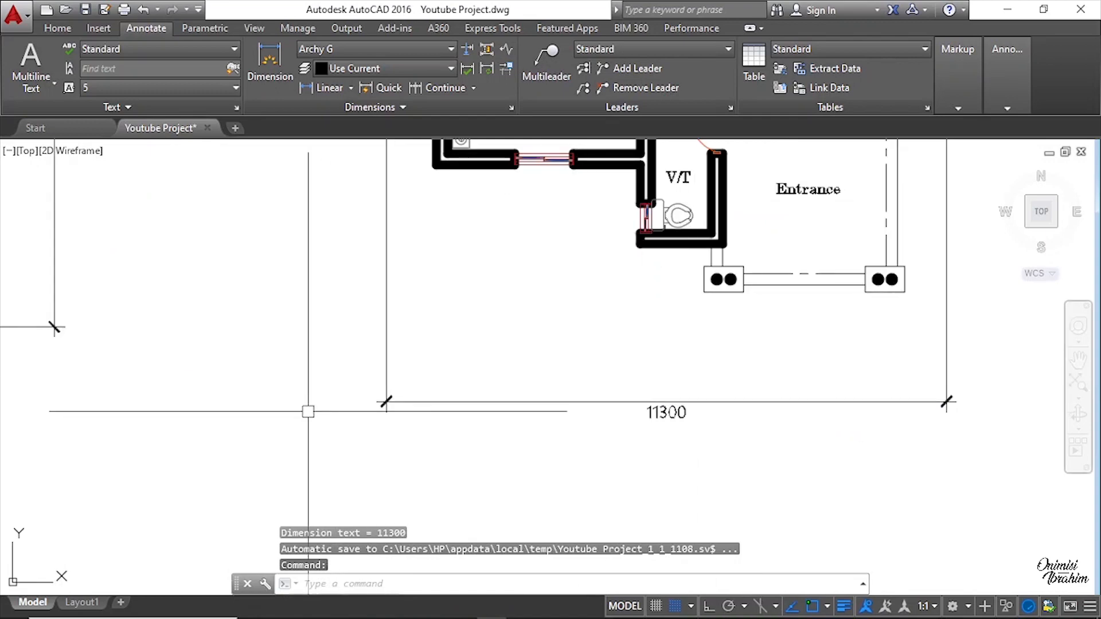
scroll(637, 409, "down", 2)
scroll(638, 409, "up", 2)
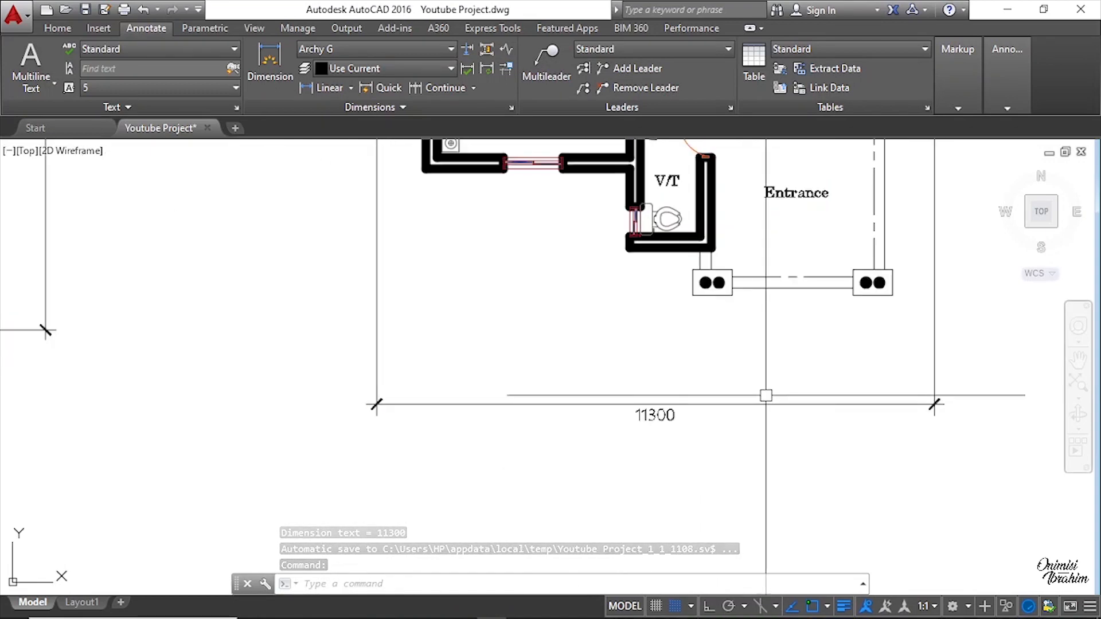
scroll(774, 393, "down", 1)
scroll(554, 389, "down", 1)
scroll(705, 450, "up", 4)
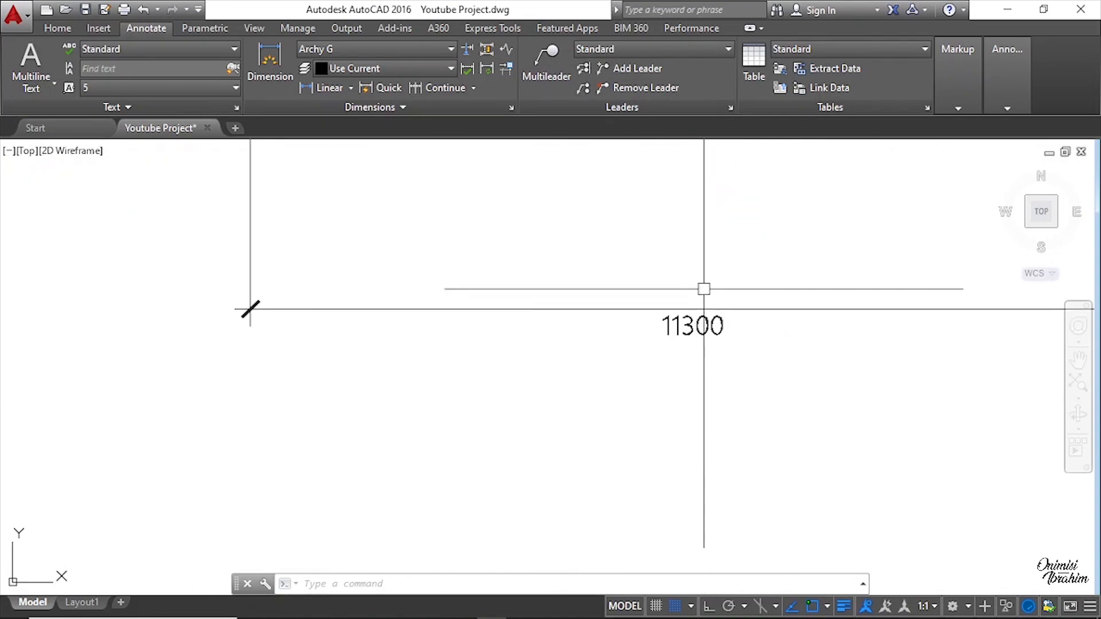
scroll(664, 327, "down", 2)
scroll(731, 327, "up", 4)
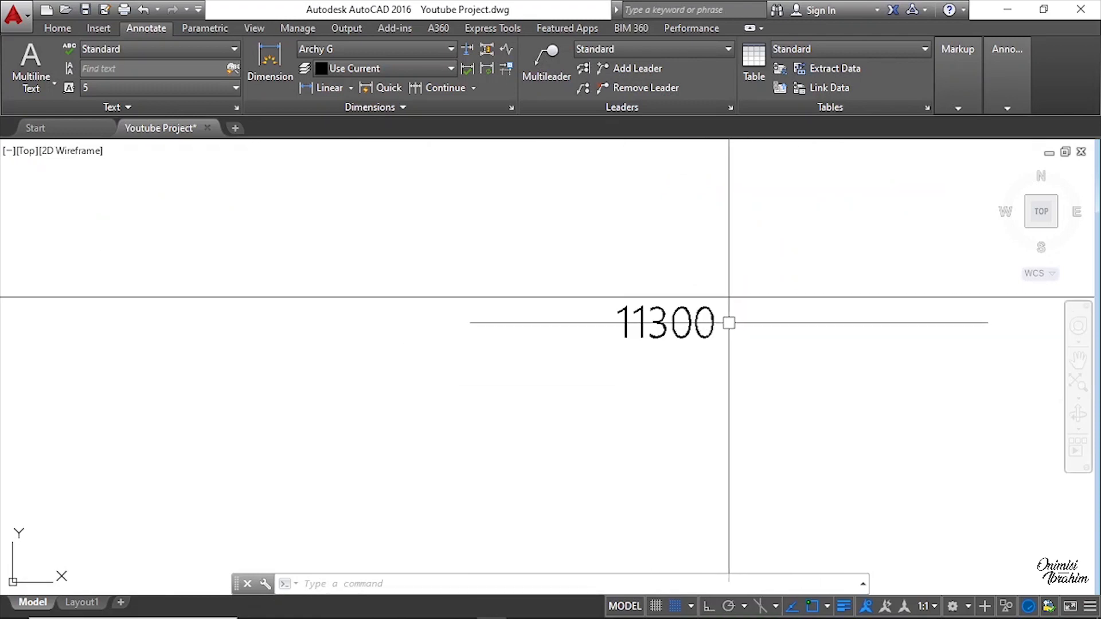
scroll(787, 336, "down", 6)
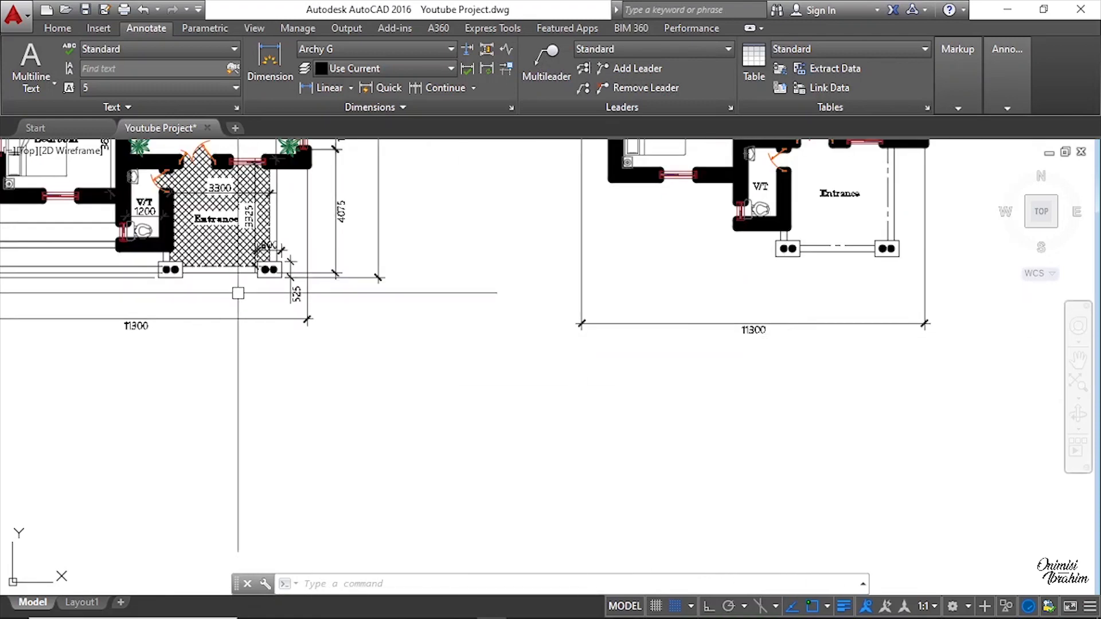
middle_click_drag(145, 319, 454, 317)
scroll(453, 327, "up", 6)
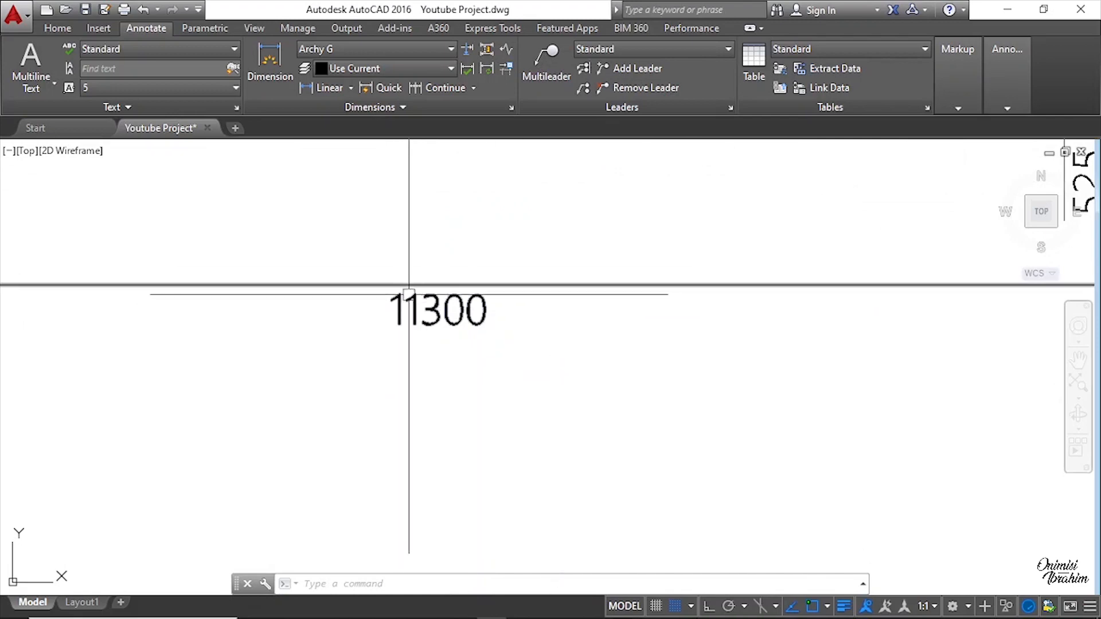
scroll(409, 294, "down", 6)
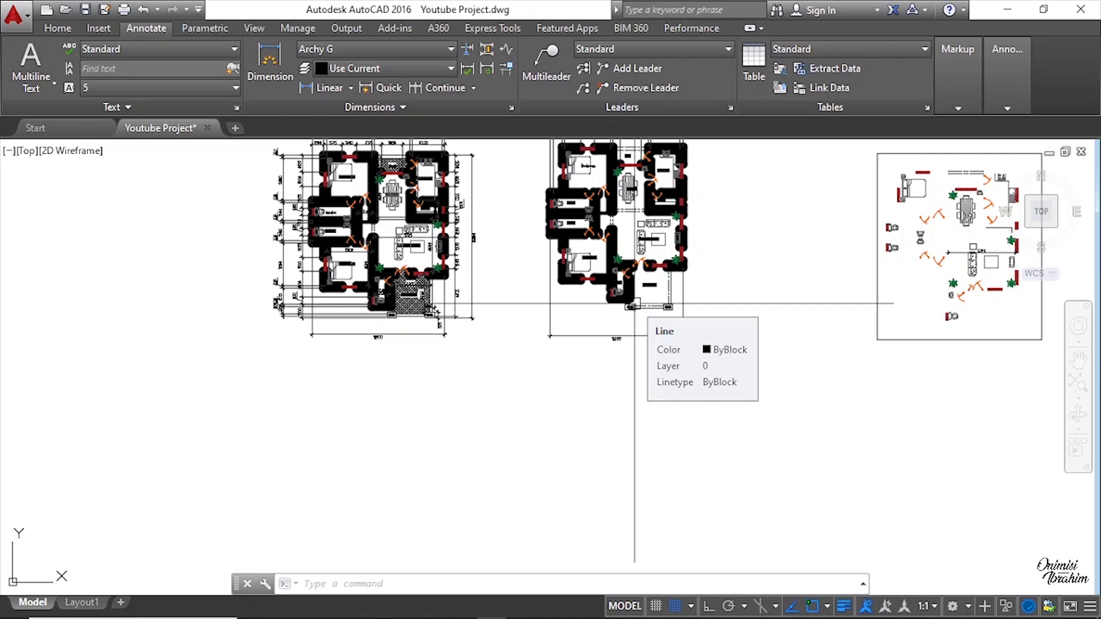
scroll(584, 224, "up", 4)
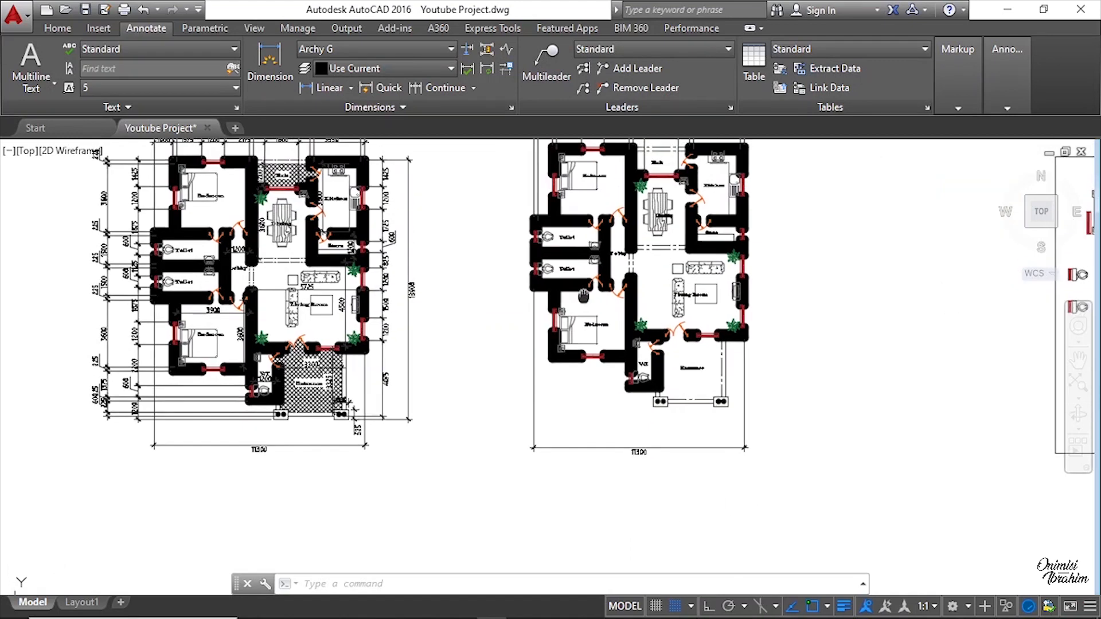
scroll(695, 353, "up", 2)
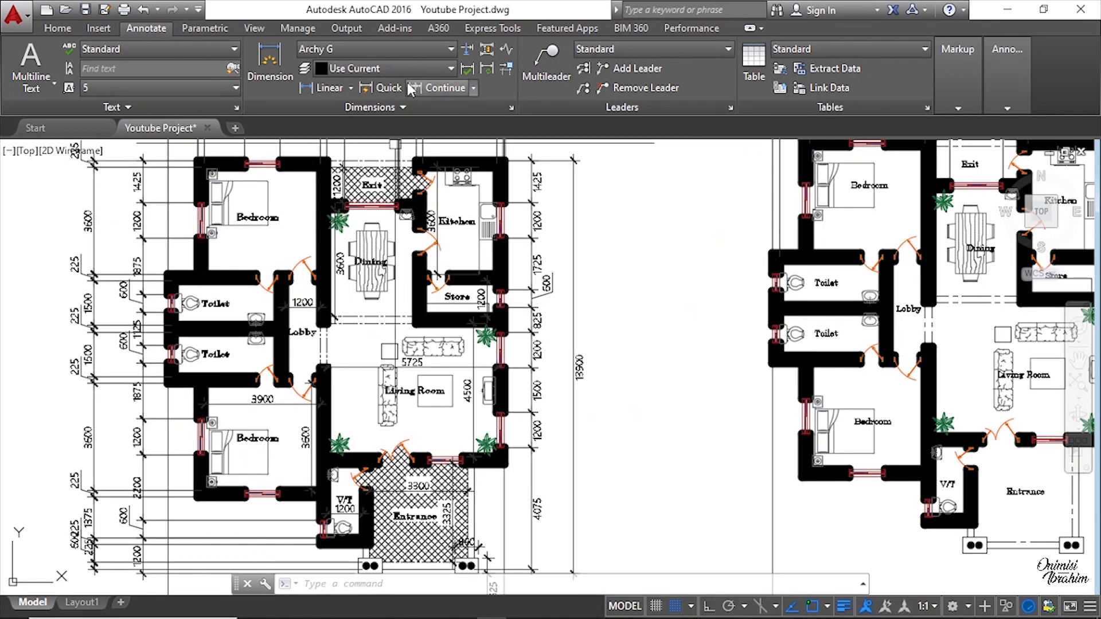
Step: Add a vertical linear dimension from the entrance column base up to the V/T window's lower edge, placed left of the plan
left_click(334, 91)
scroll(746, 378, "up", 4)
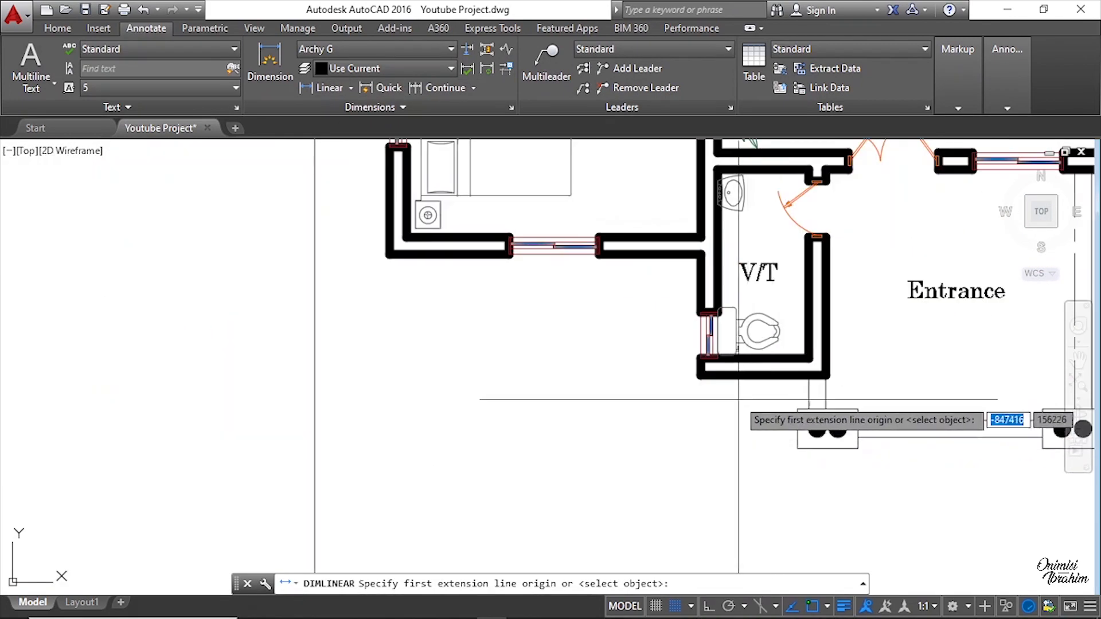
scroll(797, 442, "down", 2)
scroll(796, 441, "up", 2)
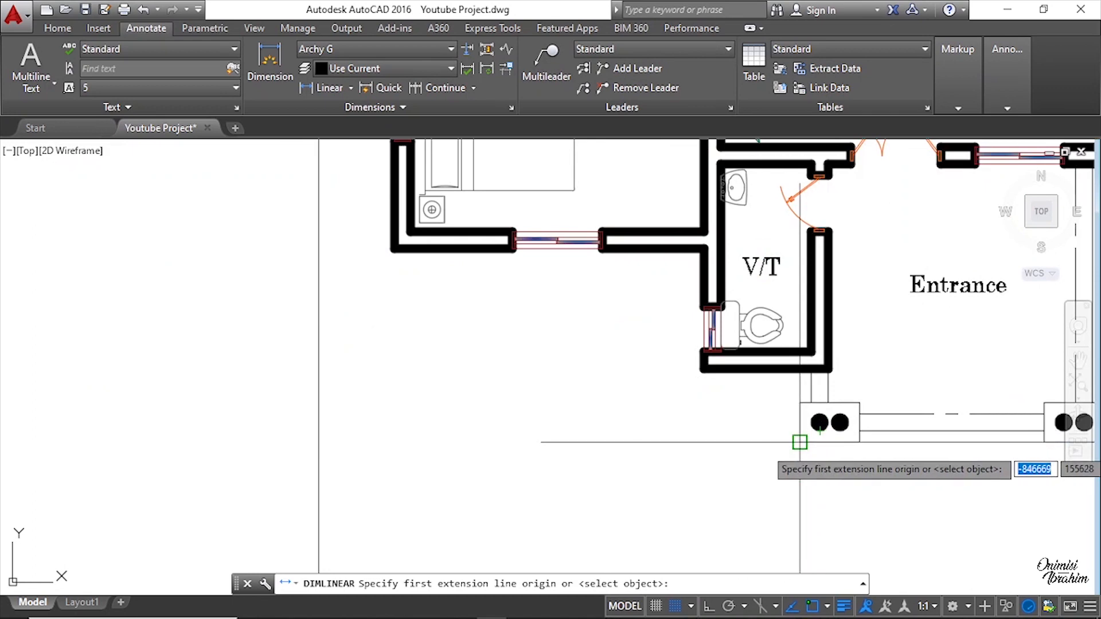
left_click(799, 441)
scroll(728, 321, "up", 4)
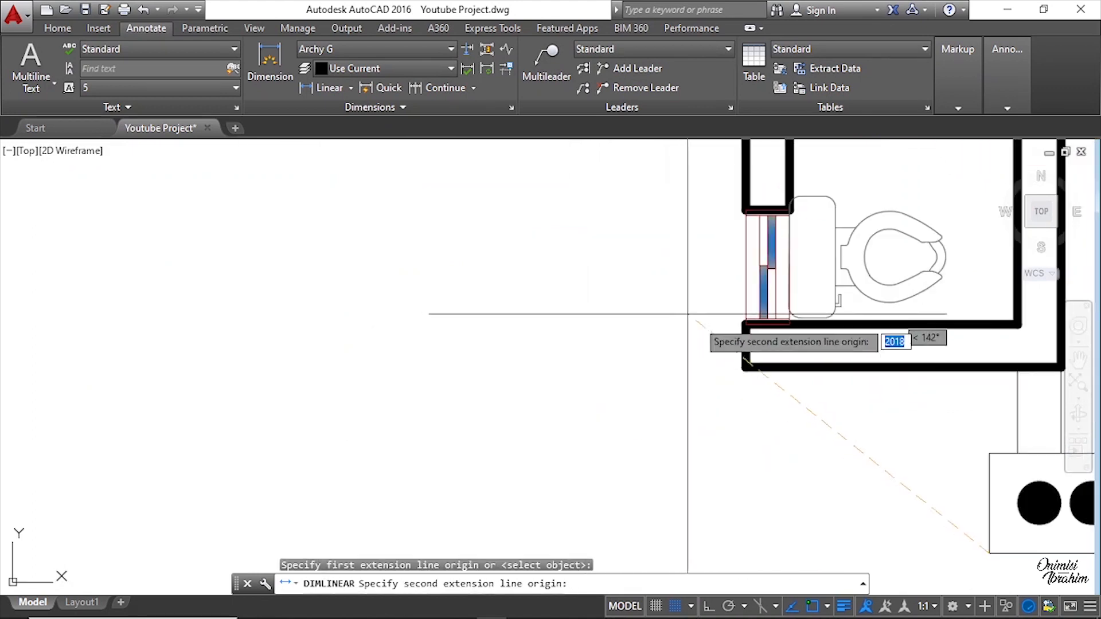
scroll(739, 322, "up", 2)
left_click(748, 325)
scroll(739, 370, "down", 5)
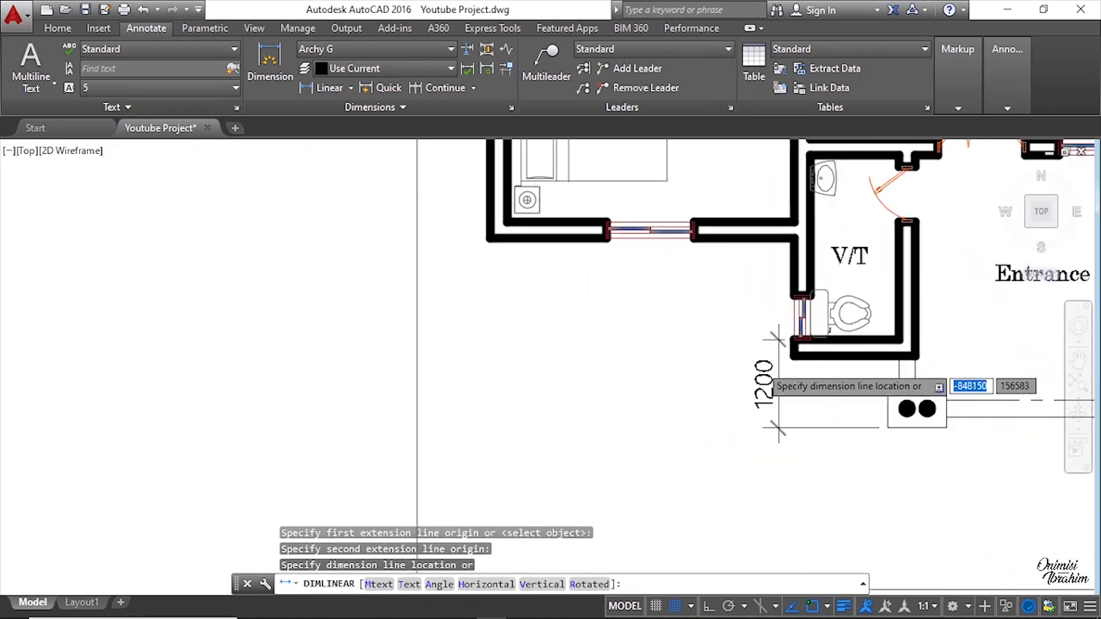
left_click(594, 368)
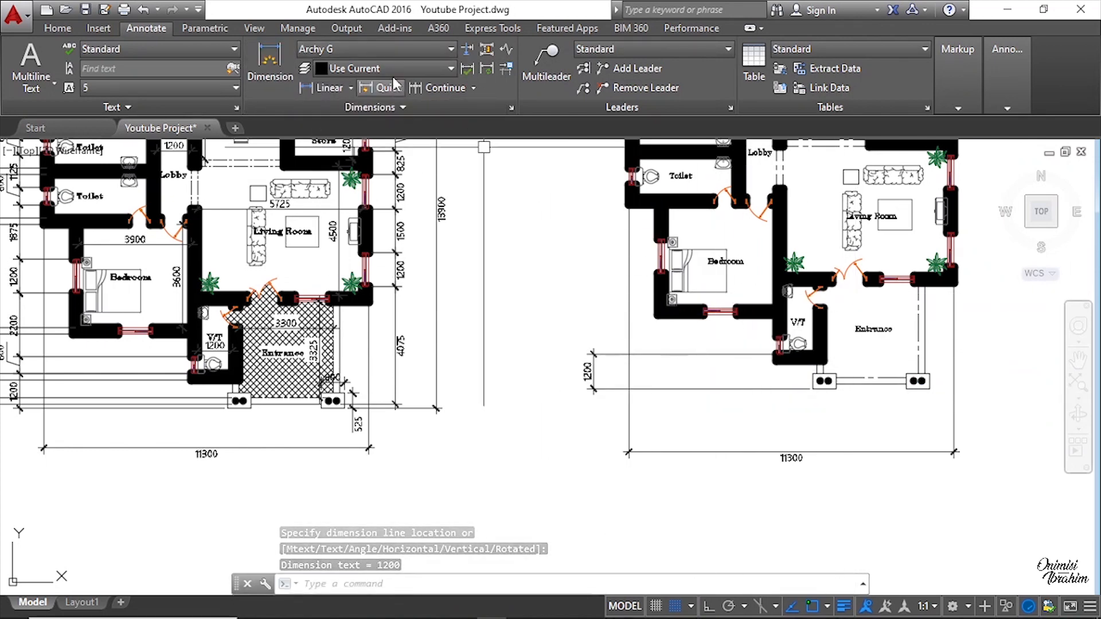
Step: Continue the vertical dimension chain up the plan's left side from the V/T window through the bedroom window edges
left_click(444, 91)
scroll(787, 338, "up", 6)
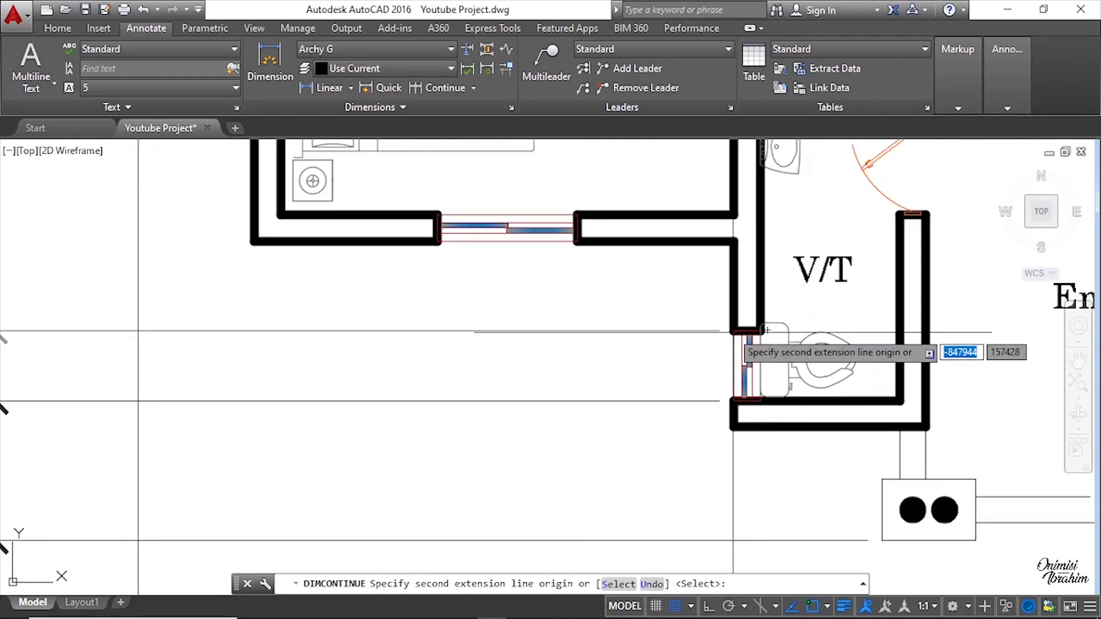
scroll(731, 322, "up", 5)
left_click(734, 341)
scroll(768, 344, "down", 4)
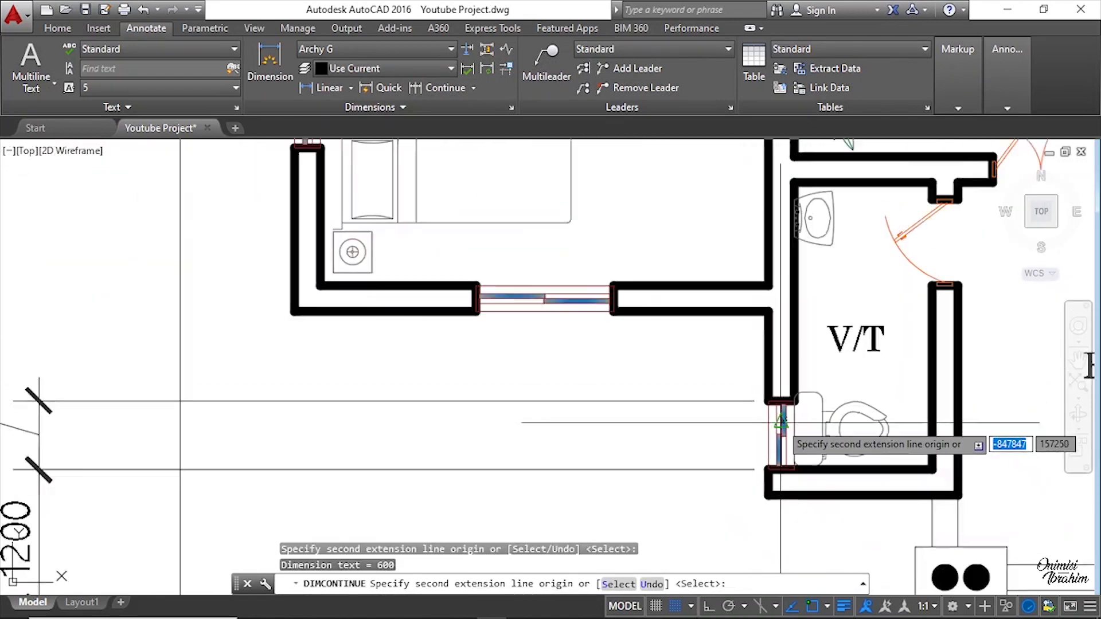
scroll(493, 367, "up", 4)
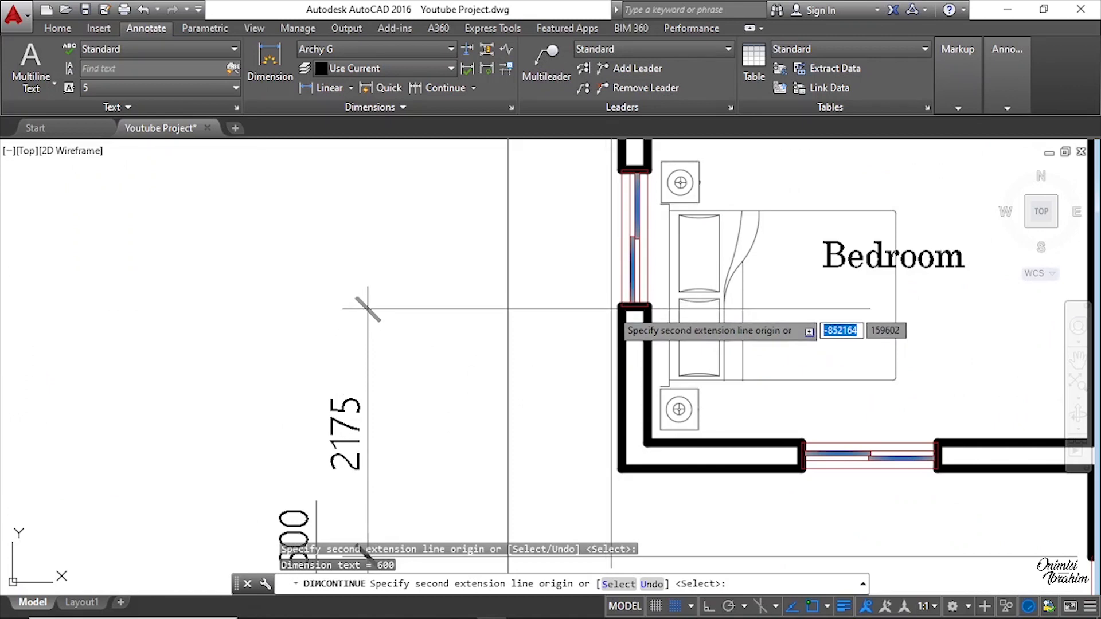
scroll(624, 309, "up", 2)
left_click(630, 307)
scroll(628, 401, "down", 3)
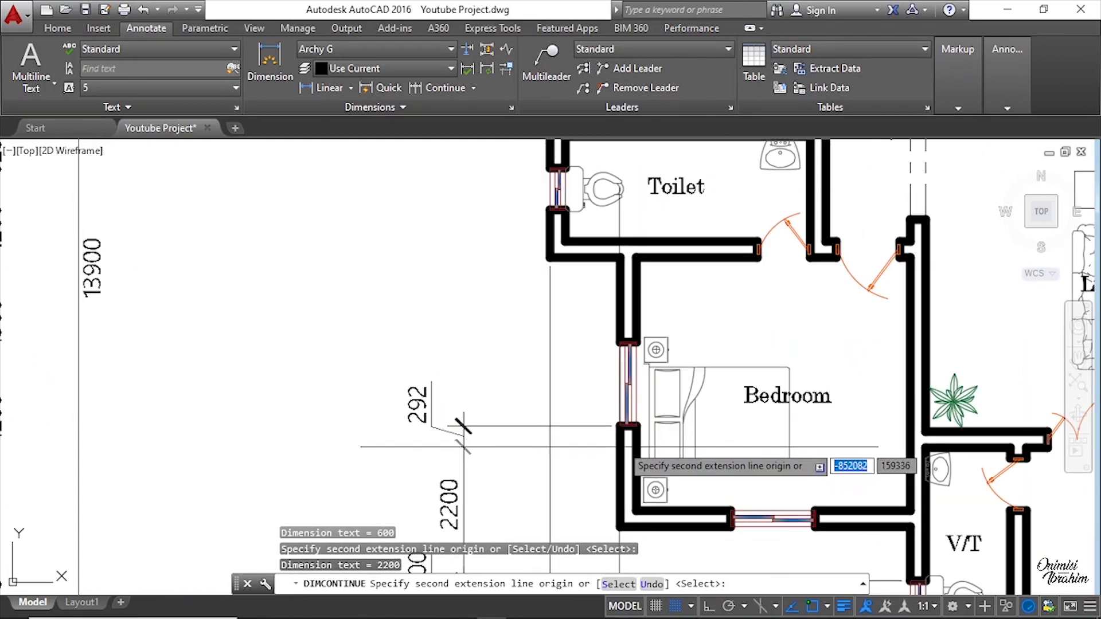
scroll(625, 339, "up", 4)
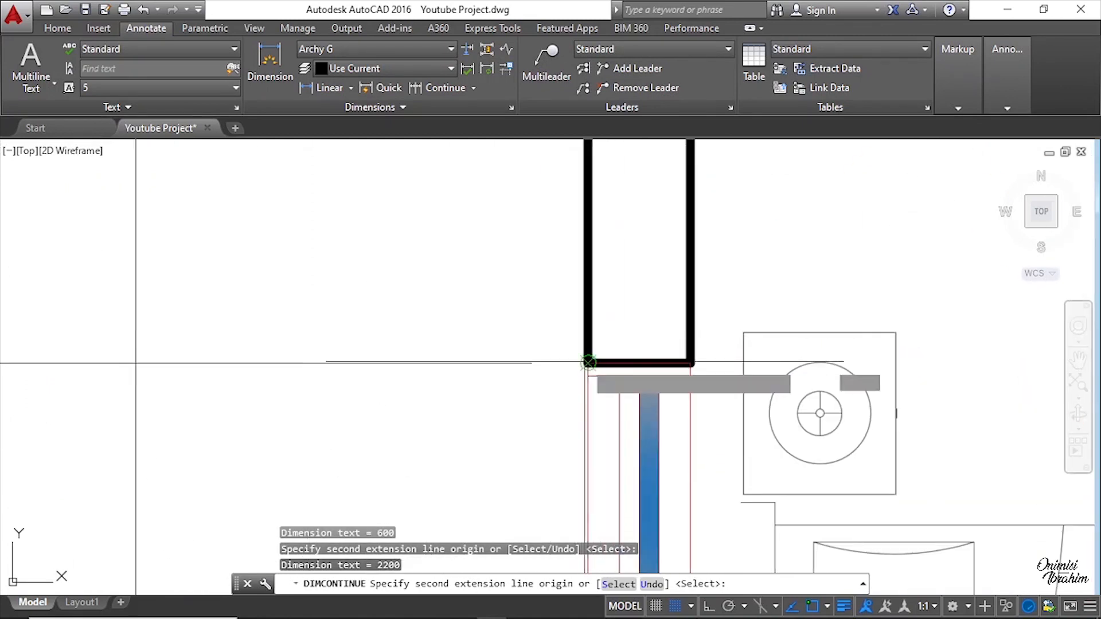
left_click(588, 362)
scroll(631, 413, "down", 3)
scroll(576, 298, "up", 4)
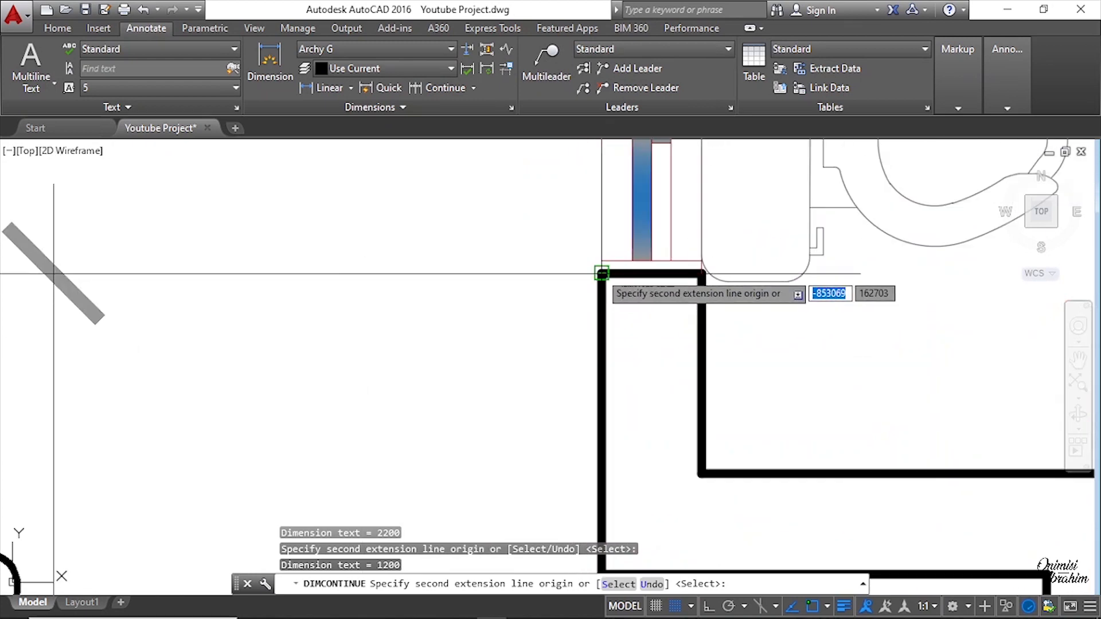
left_click(601, 273)
Step: Continue the chain up past both toilet windows to the top outer wall, then end the chain
scroll(636, 390, "down", 3)
scroll(636, 352, "up", 4)
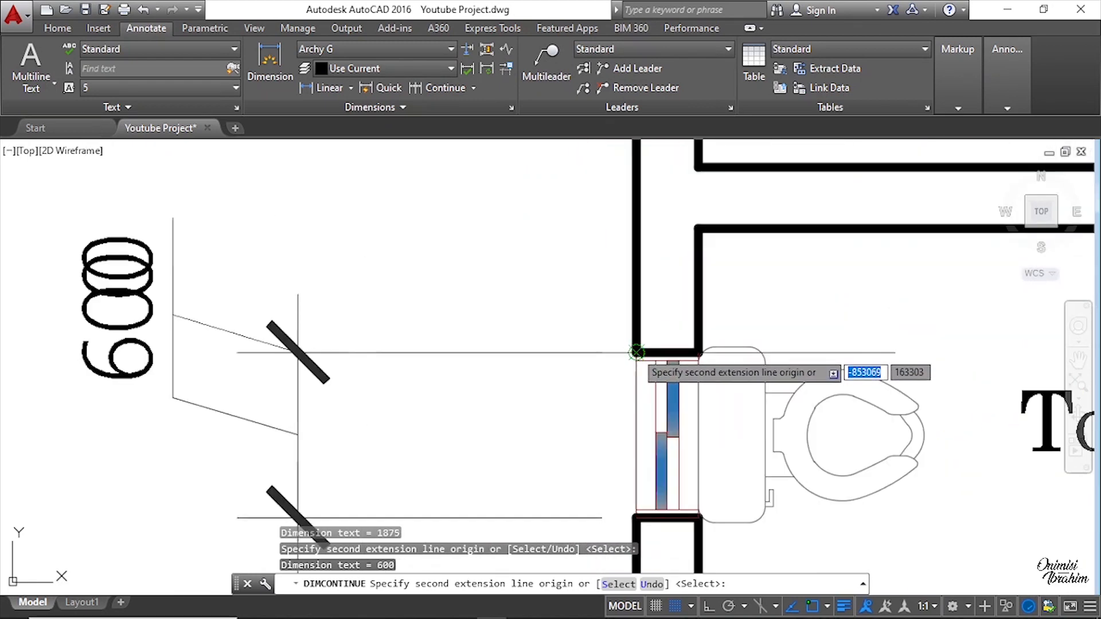
scroll(637, 352, "down", 3)
scroll(615, 347, "up", 4)
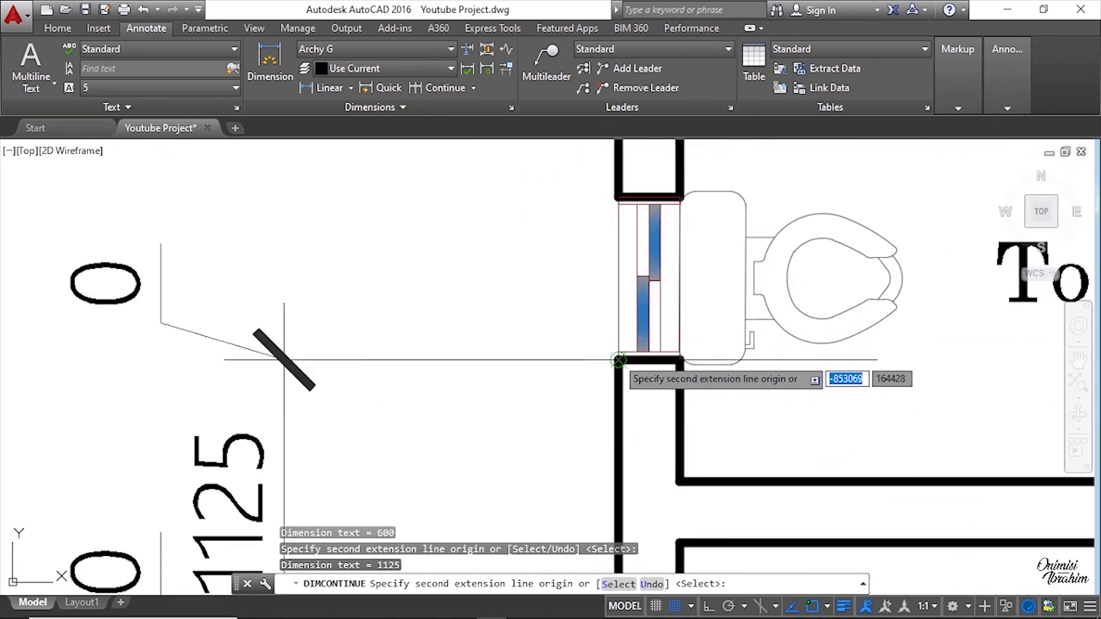
scroll(618, 360, "down", 3)
scroll(634, 364, "up", 4)
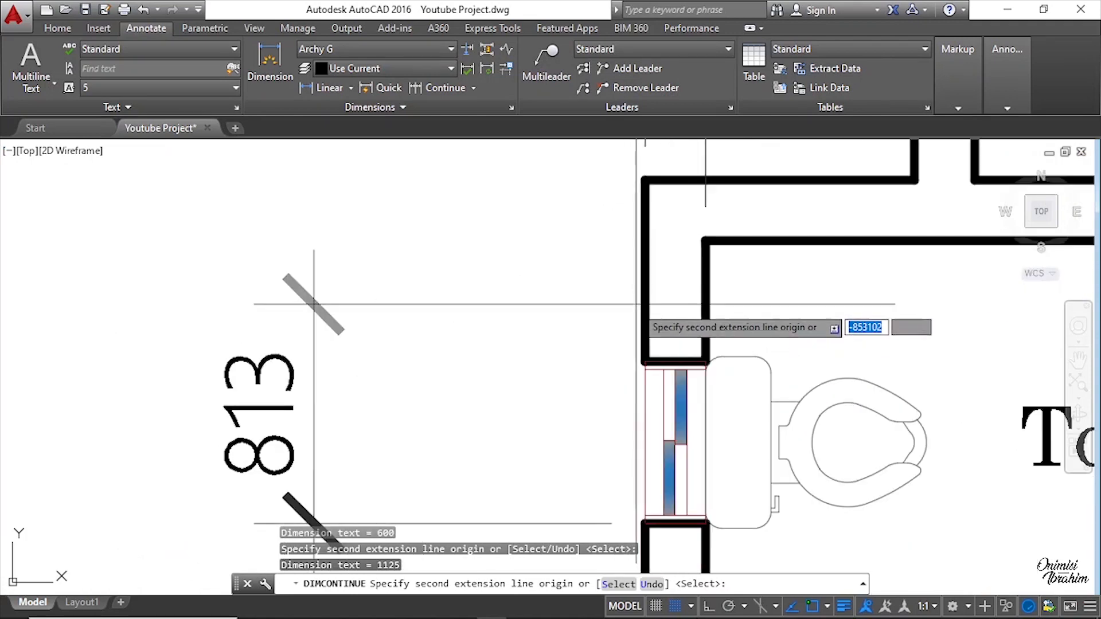
left_click(645, 362)
scroll(660, 364, "down", 3)
scroll(714, 379, "up", 4)
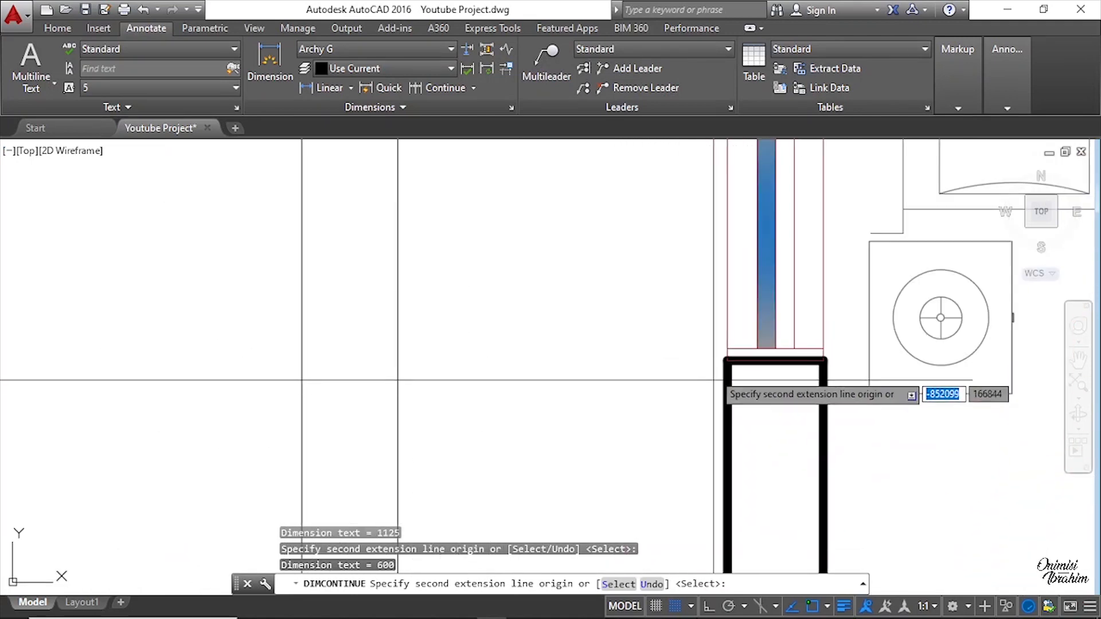
left_click(726, 359)
scroll(726, 360, "down", 3)
scroll(698, 195, "up", 4)
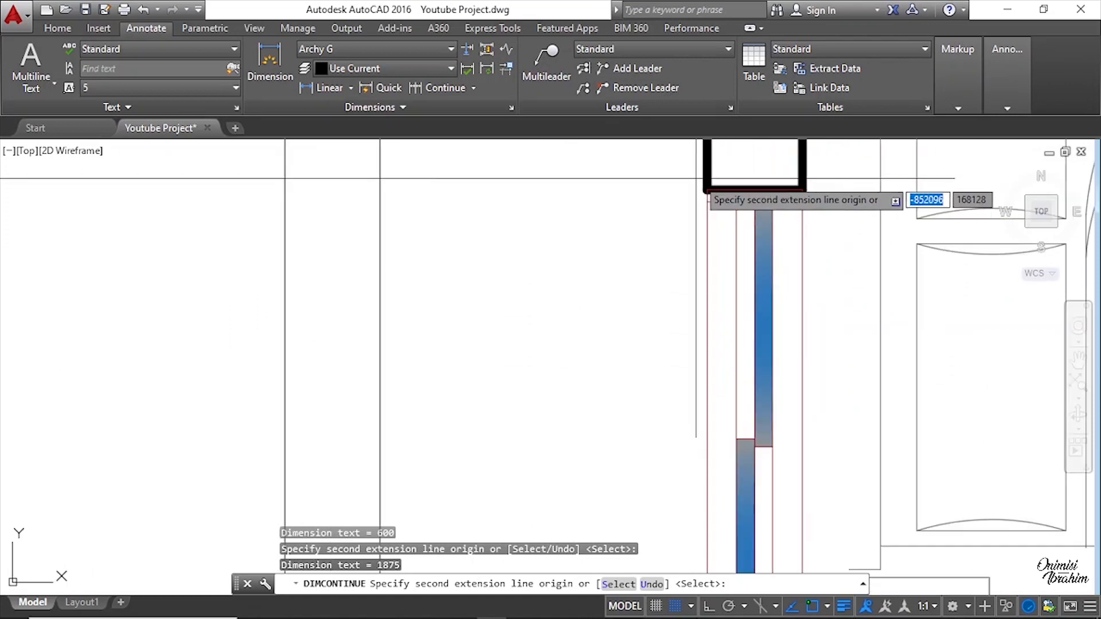
left_click(705, 189)
scroll(637, 390, "down", 4)
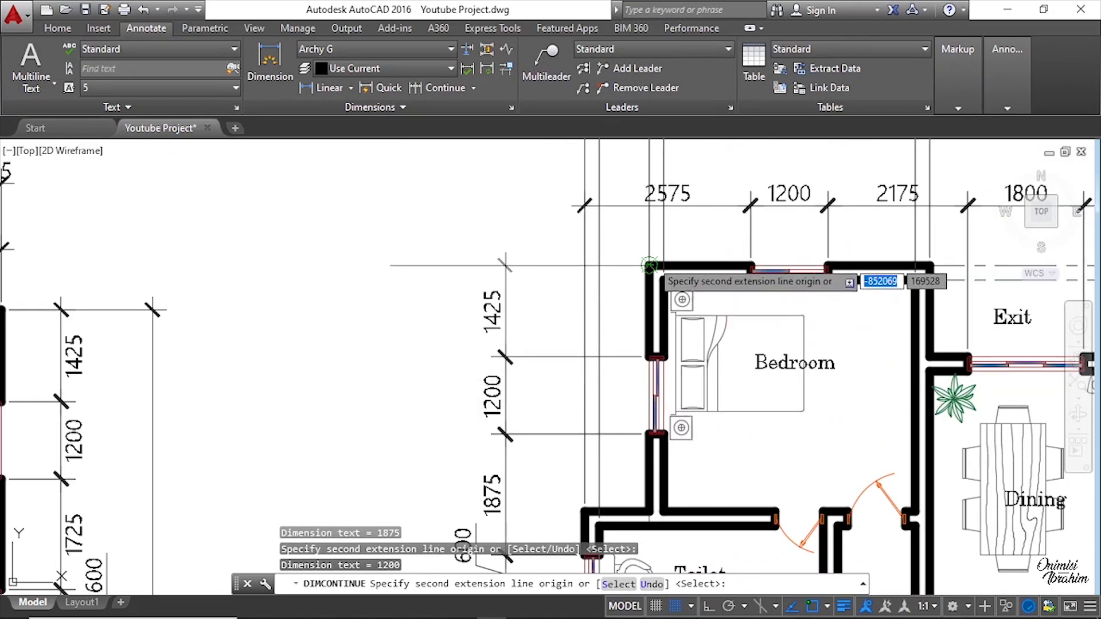
scroll(650, 265, "up", 3)
left_click(650, 265)
scroll(642, 275, "down", 3)
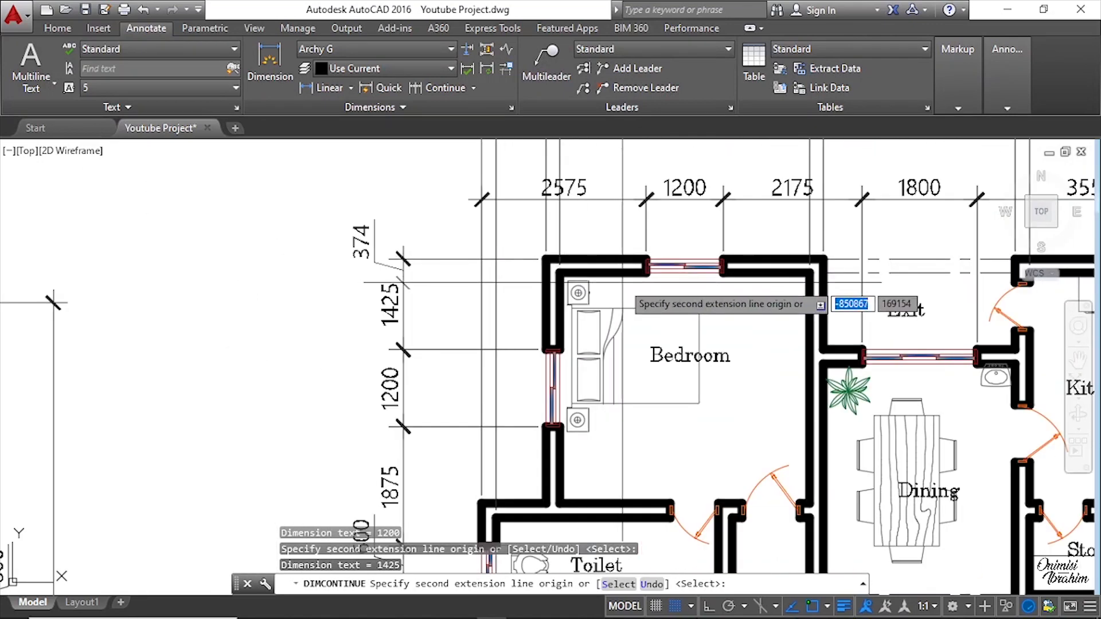
key("Escape")
Step: Add a vertical linear dimension across the entrance column's base, placed left of the existing chain
scroll(622, 282, "down", 6)
scroll(622, 463, "up", 6)
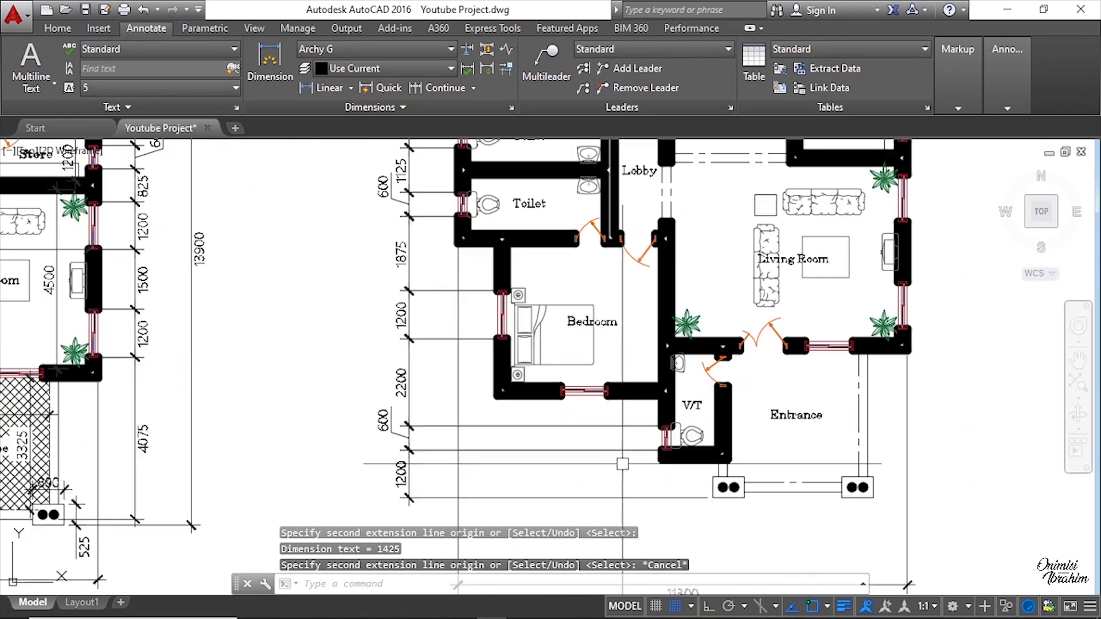
scroll(627, 459, "up", 2)
scroll(526, 394, "down", 4)
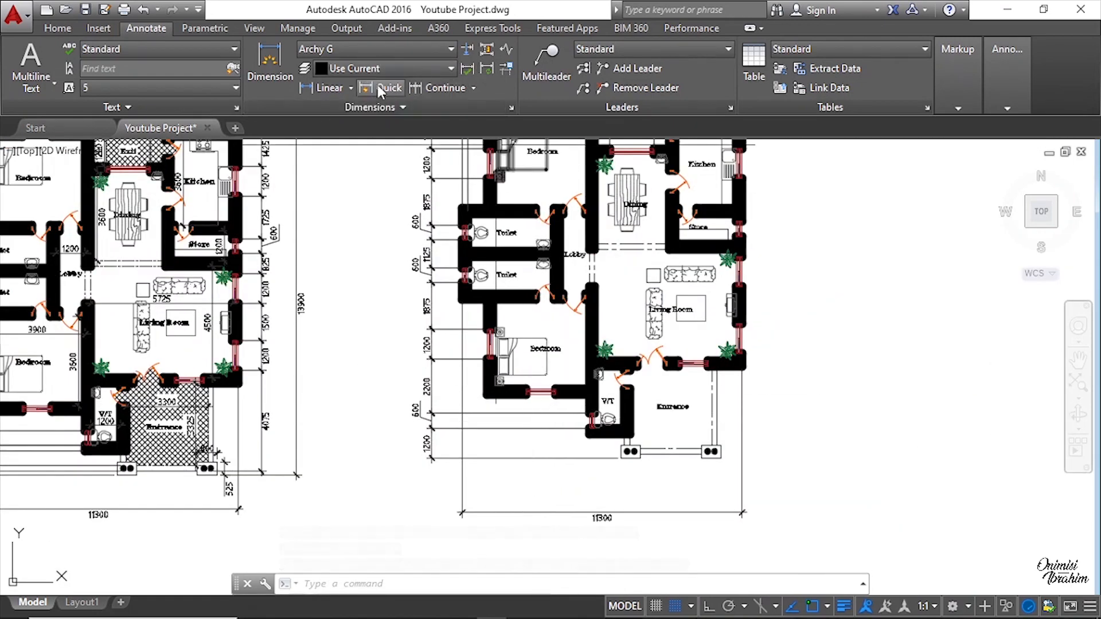
left_click(331, 88)
middle_click_drag(321, 330, 515, 312)
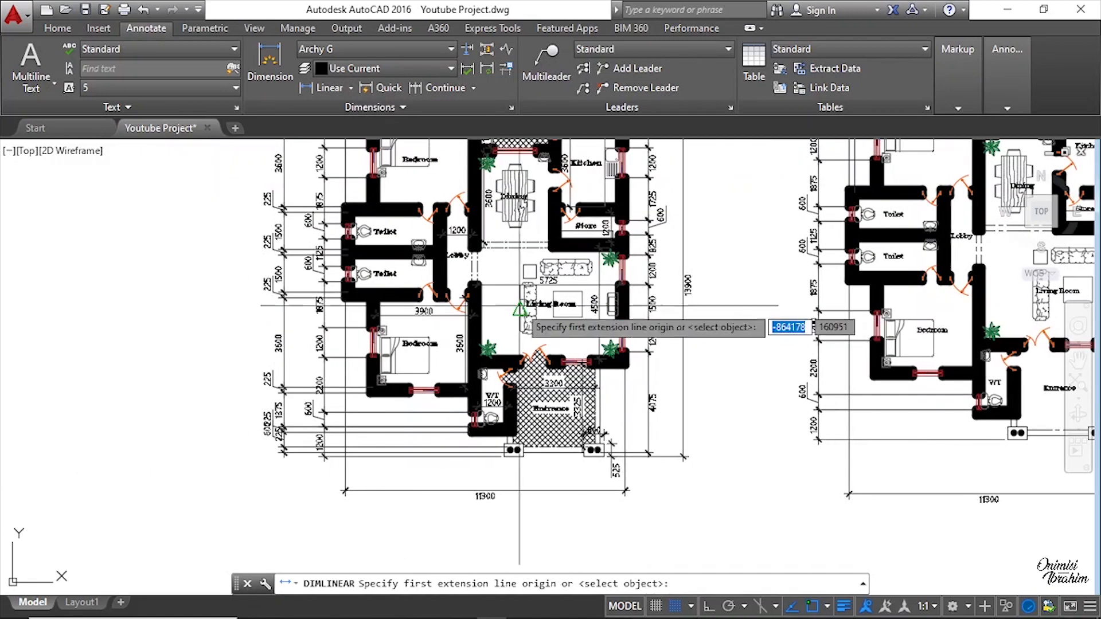
scroll(244, 434, "up", 4)
scroll(290, 412, "down", 2)
scroll(244, 354, "down", 2)
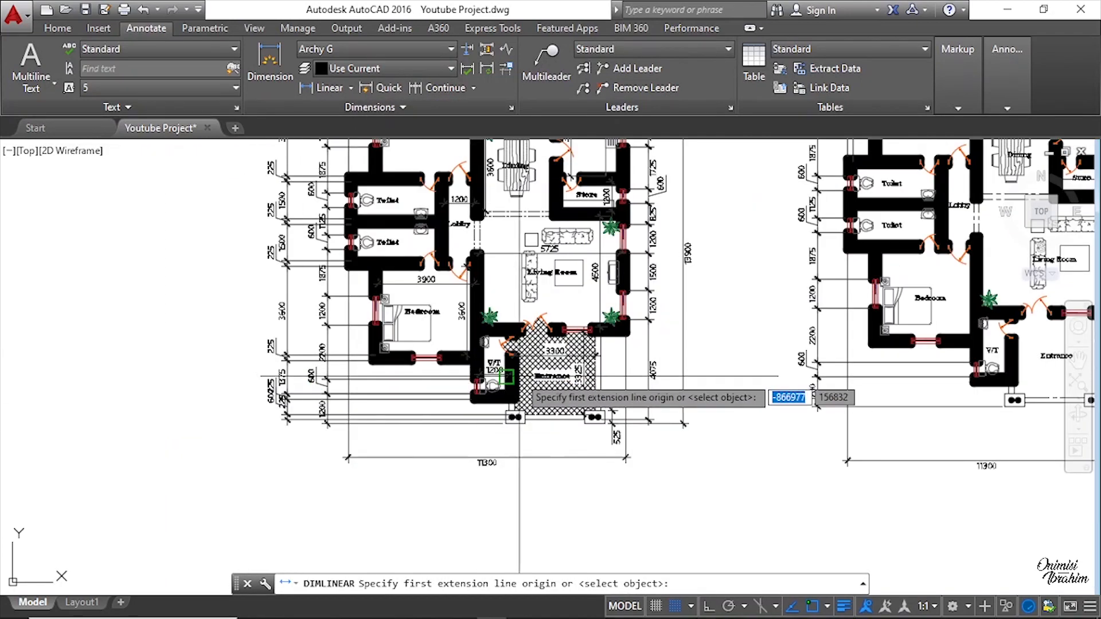
middle_click_drag(751, 374, 251, 364)
scroll(498, 385, "up", 2)
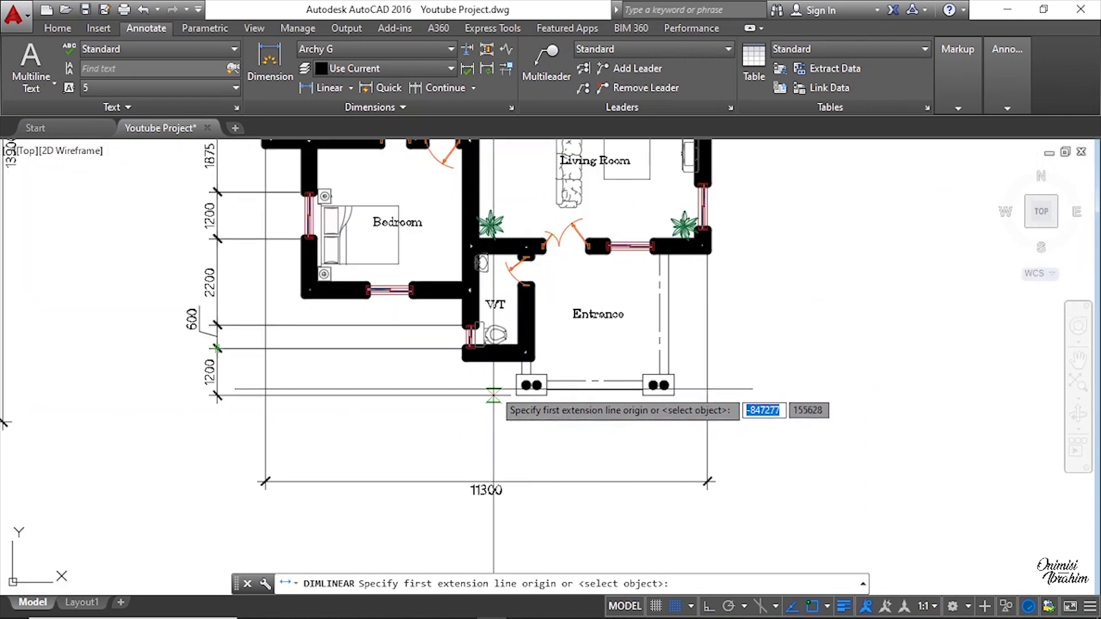
middle_click_drag(501, 395, 682, 376)
scroll(230, 378, "down", 3)
scroll(209, 447, "up", 5)
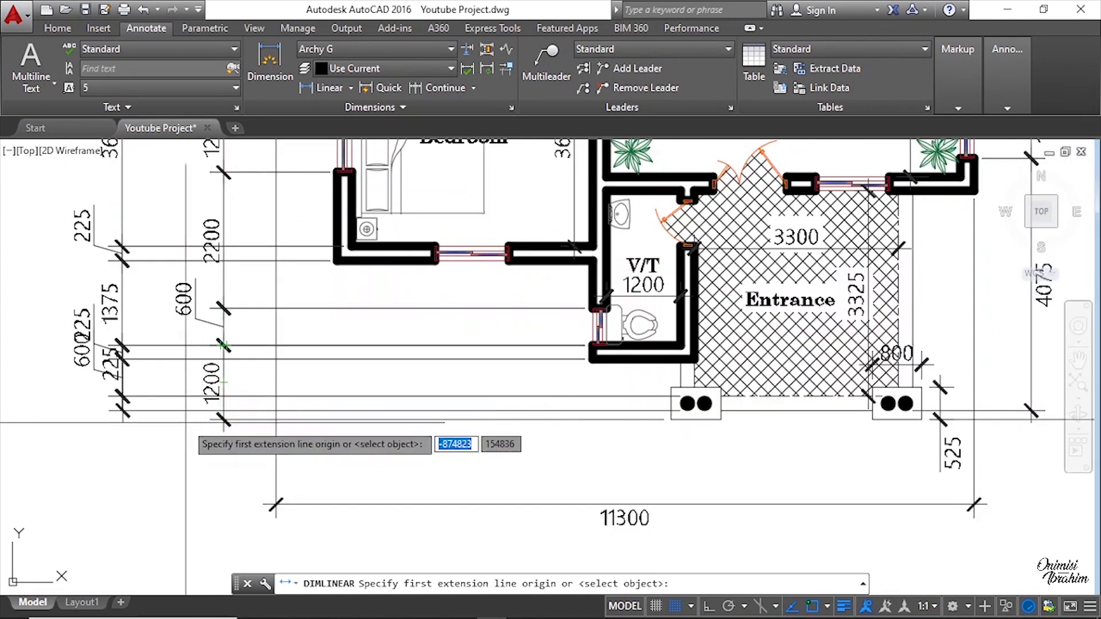
scroll(123, 396, "down", 2)
middle_click_drag(618, 448, 207, 435)
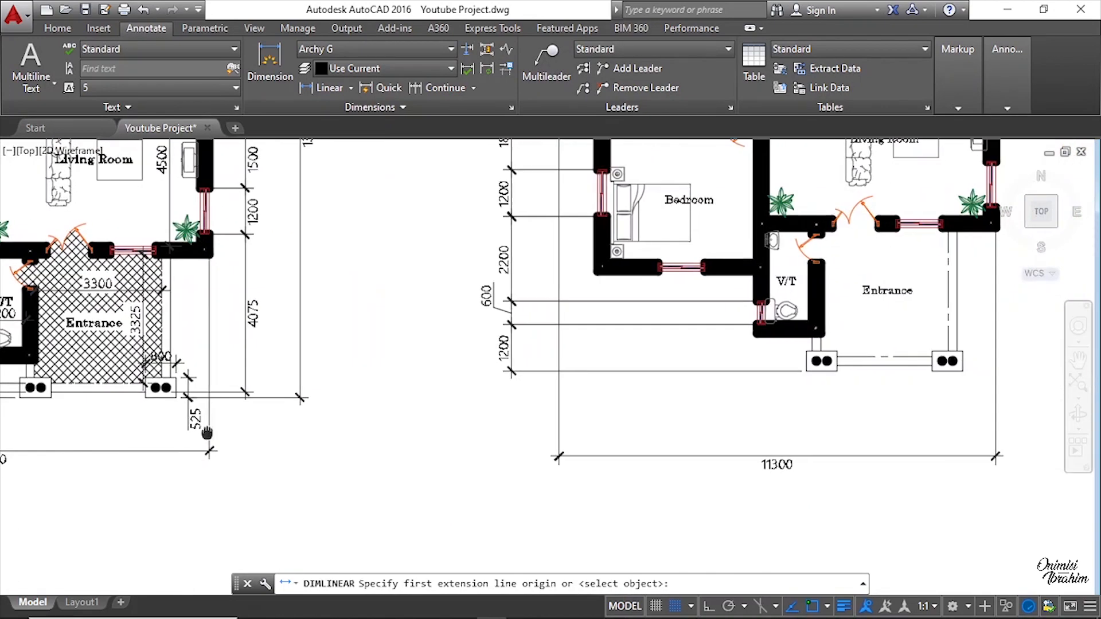
scroll(814, 361, "up", 6)
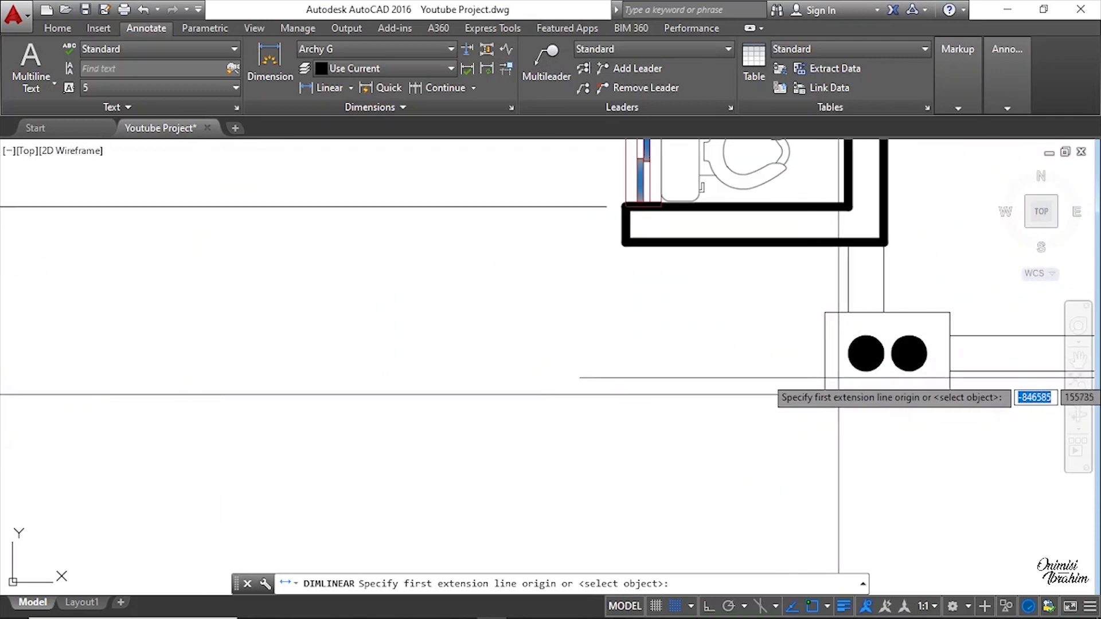
scroll(865, 366, "up", 3)
left_click(855, 376)
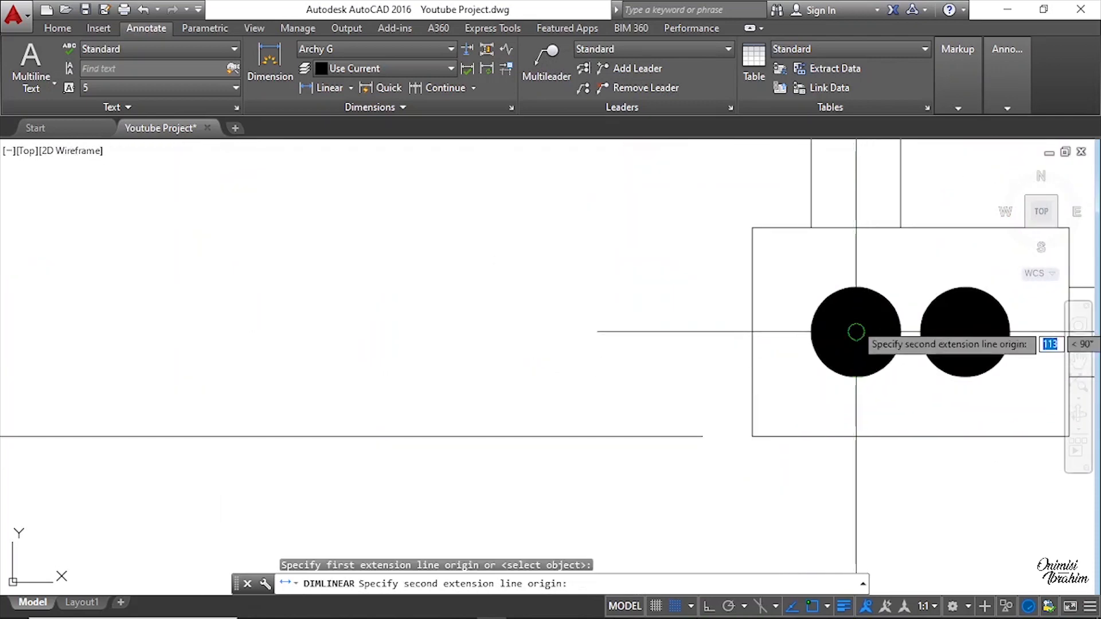
left_click(855, 287)
scroll(856, 287, "down", 3)
middle_click_drag(825, 338, 321, 344)
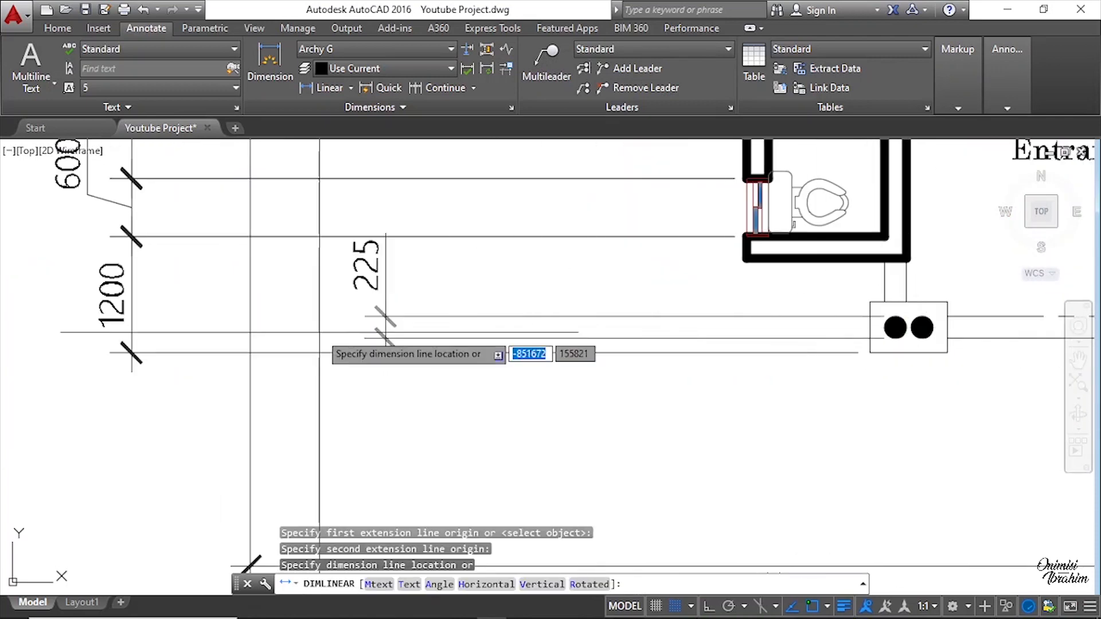
scroll(407, 330, "up", 3)
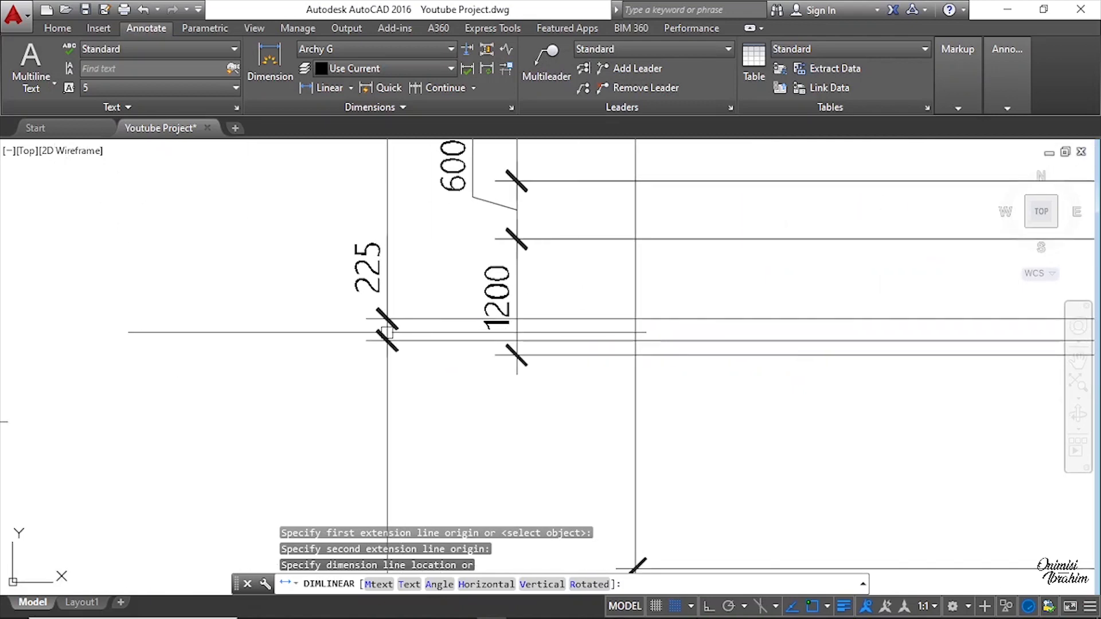
left_click(387, 332)
left_click(375, 273)
left_click(387, 319)
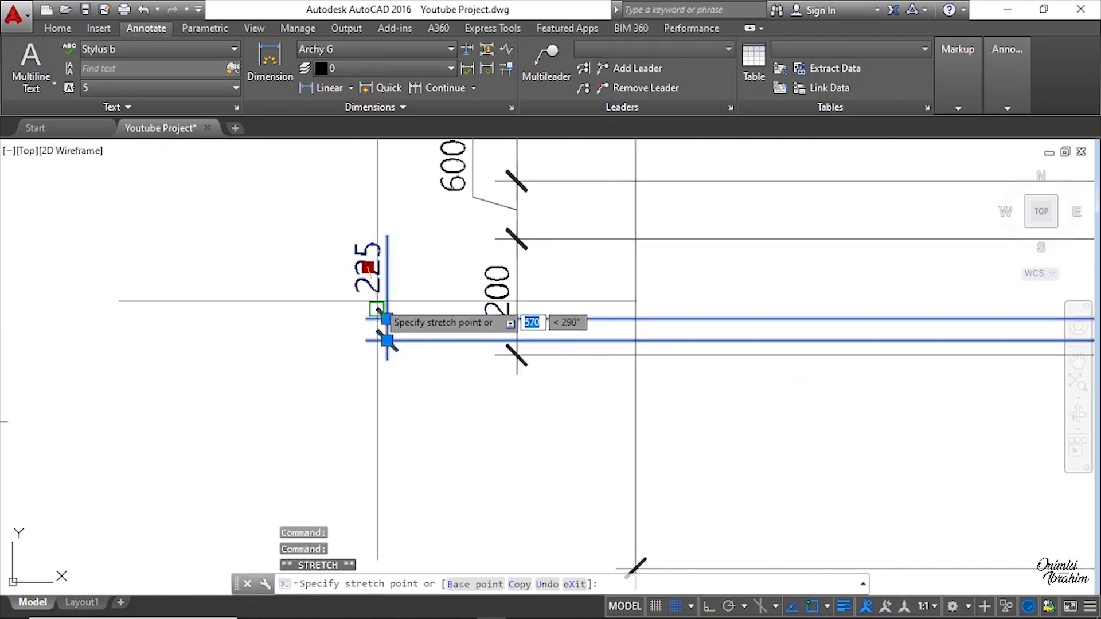
scroll(303, 419, "down", 4)
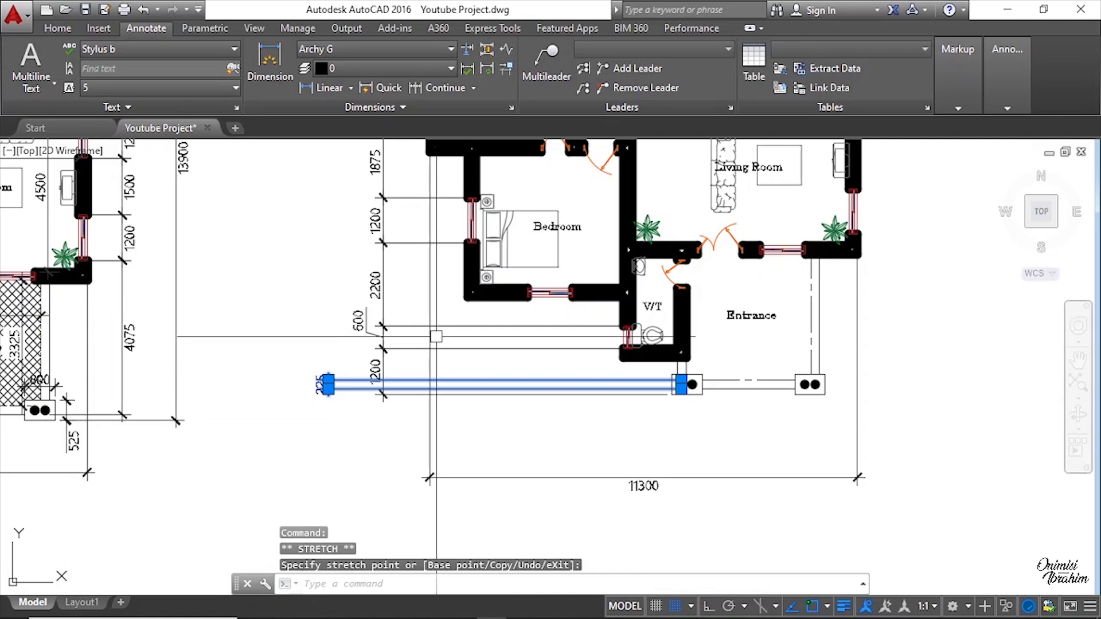
Step: Continue a second vertical dimension chain from the entrance column dimension up past the V/T window edges
left_click(420, 89)
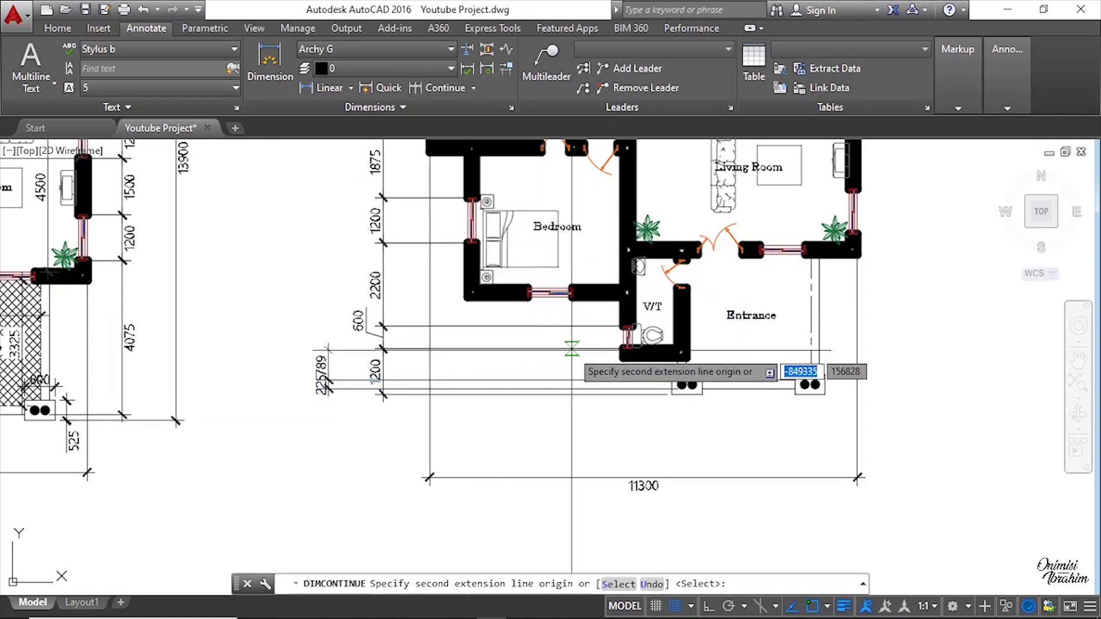
scroll(628, 357, "up", 5)
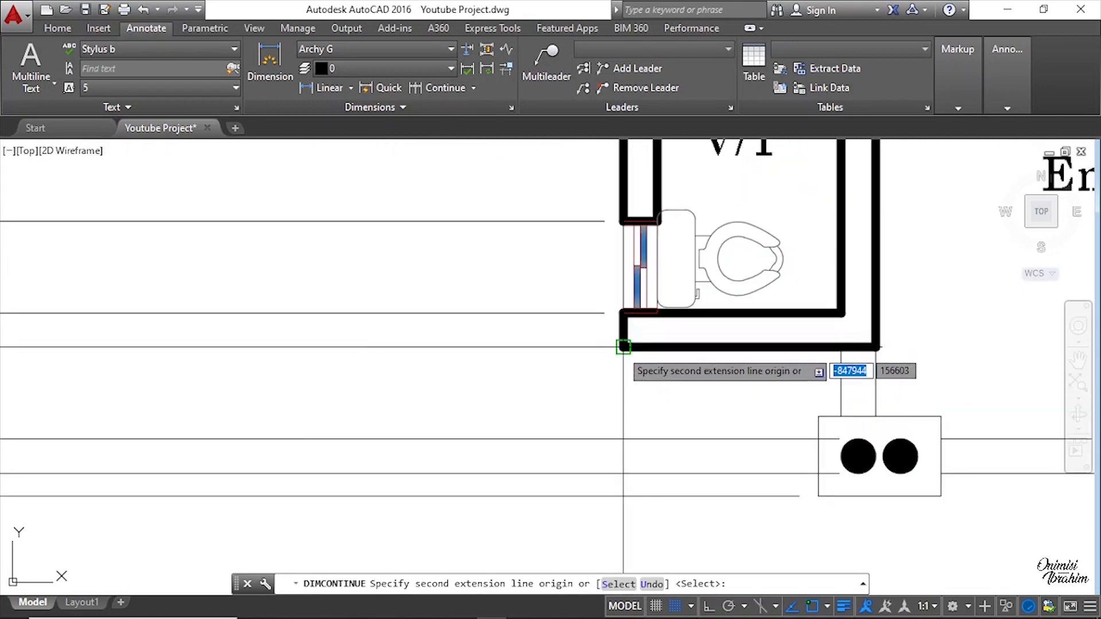
left_click(623, 347)
left_click(623, 313)
scroll(635, 383, "down", 4)
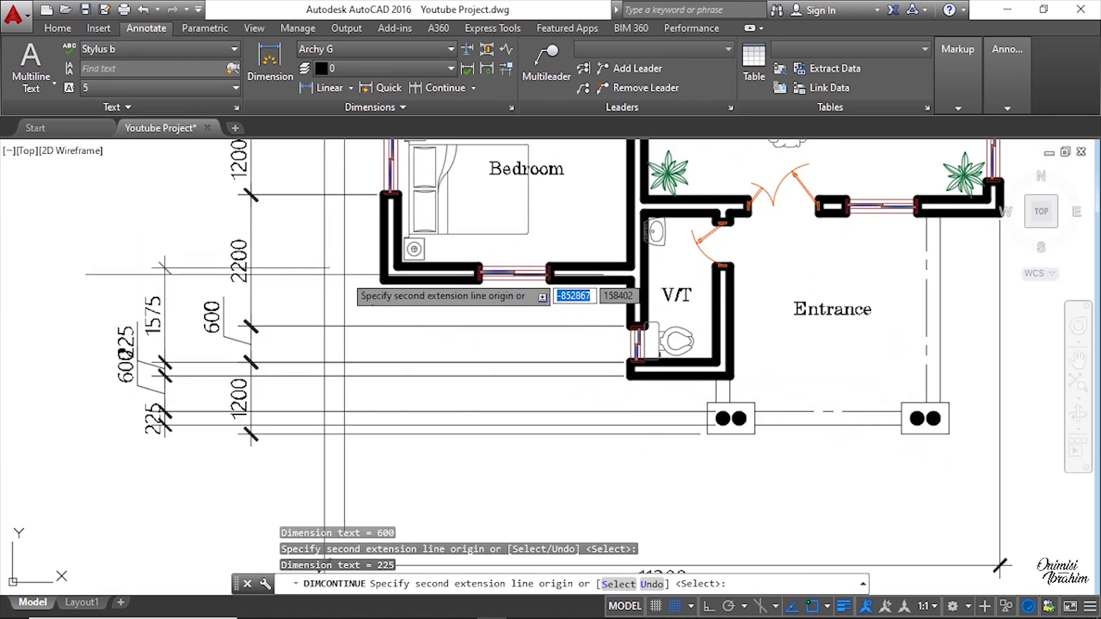
scroll(374, 273, "up", 2)
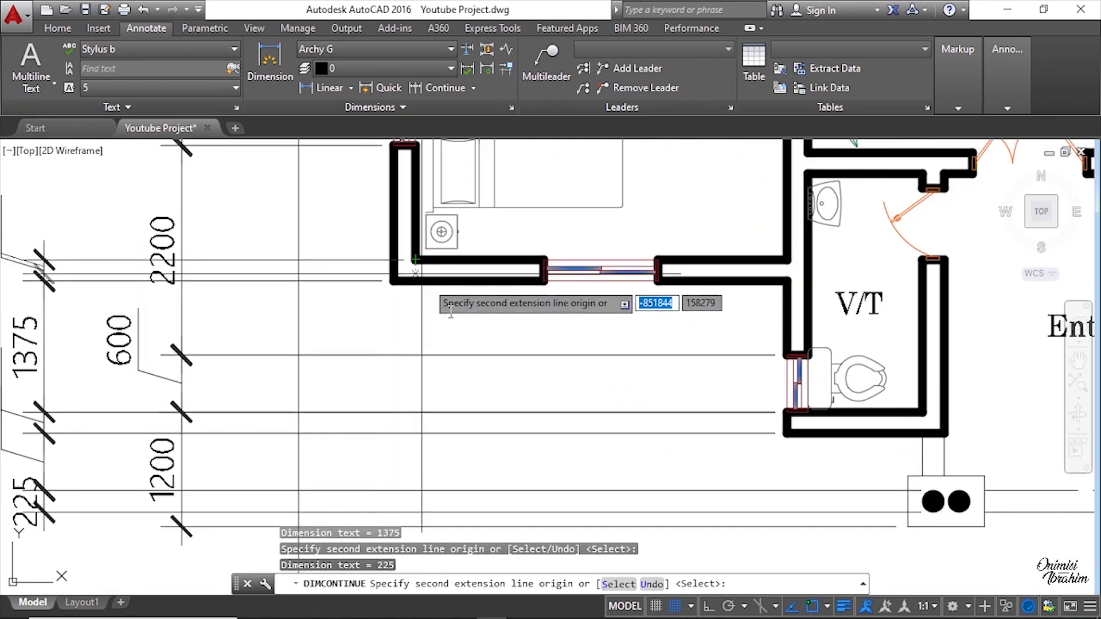
scroll(401, 275, "down", 5)
scroll(352, 408, "up", 6)
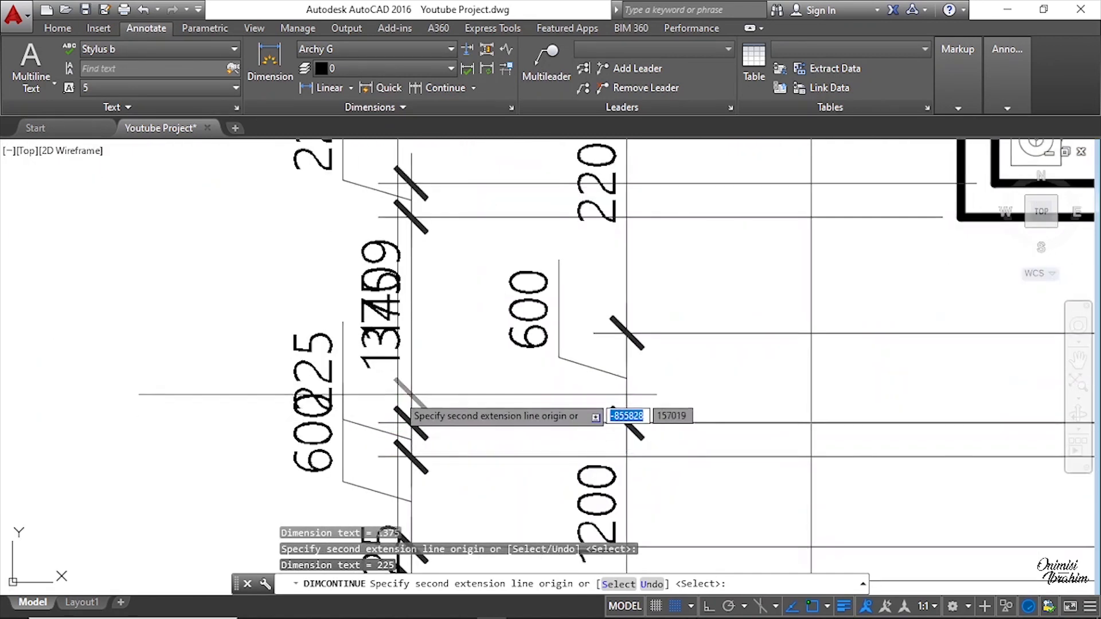
scroll(398, 390, "down", 2)
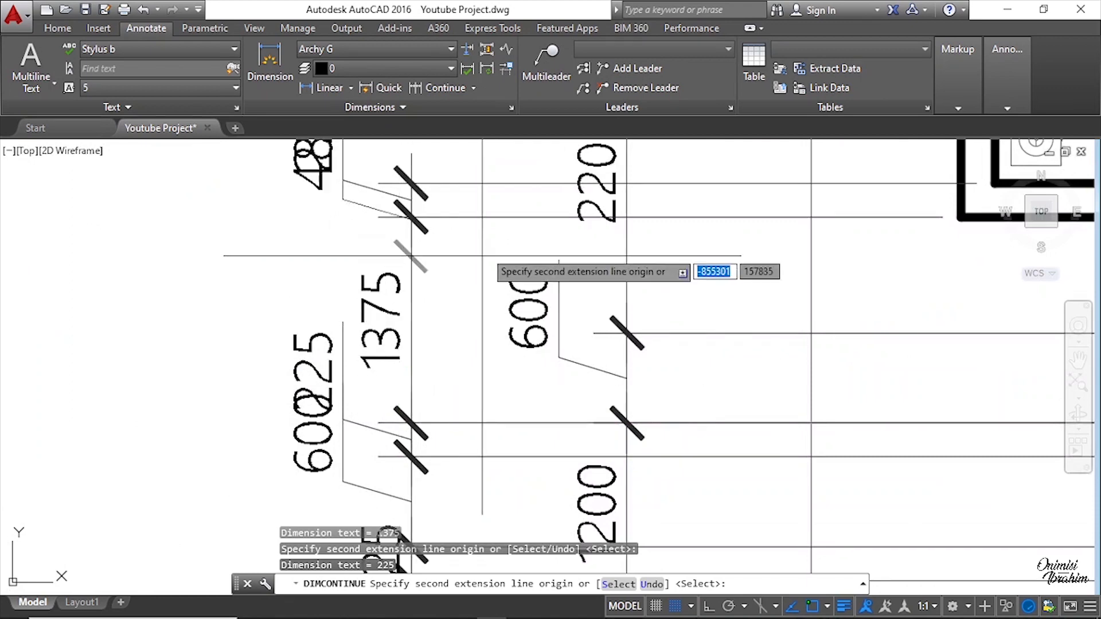
scroll(470, 256, "down", 3)
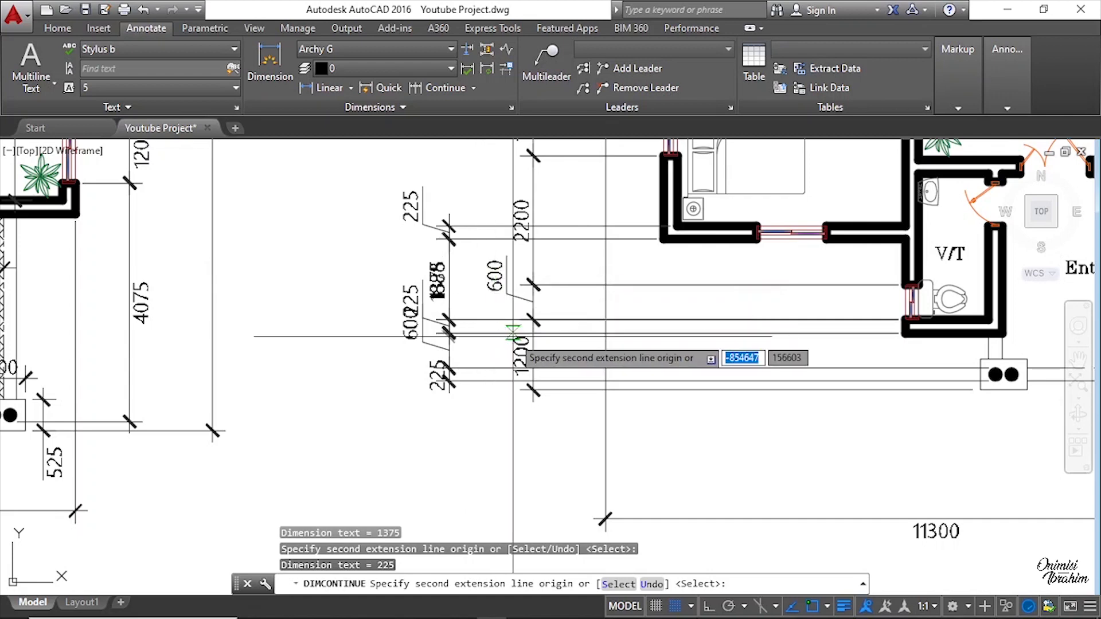
Step: Continue that chain up past the bedroom and both toilet windows to the top outer wall, then end the chain
middle_click_drag(466, 189, 468, 346)
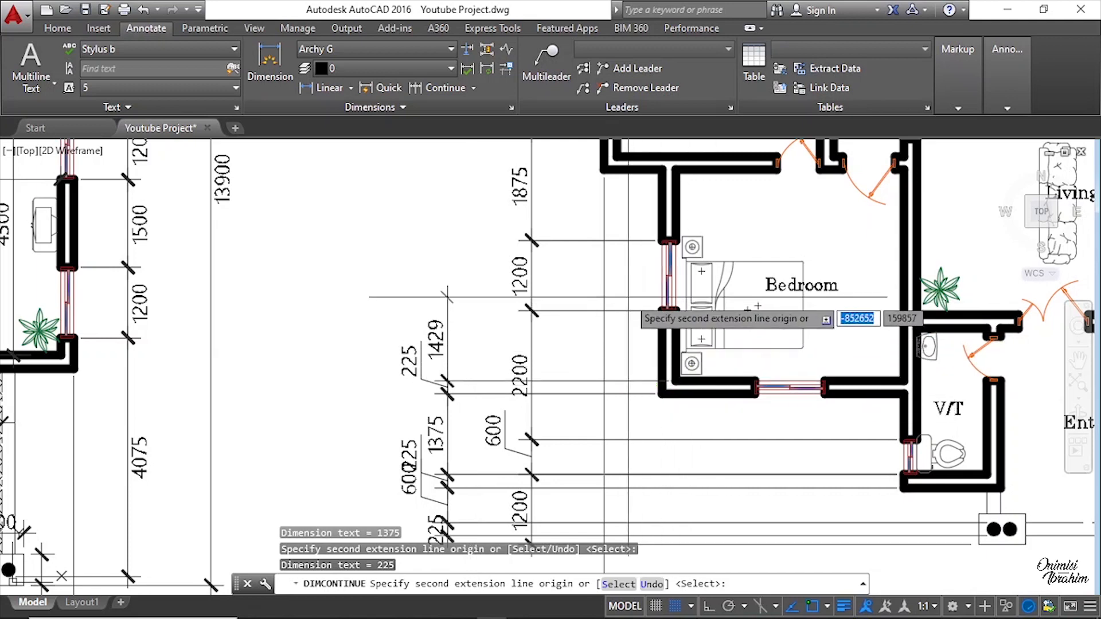
middle_click_drag(652, 319, 651, 420)
scroll(651, 296, "up", 5)
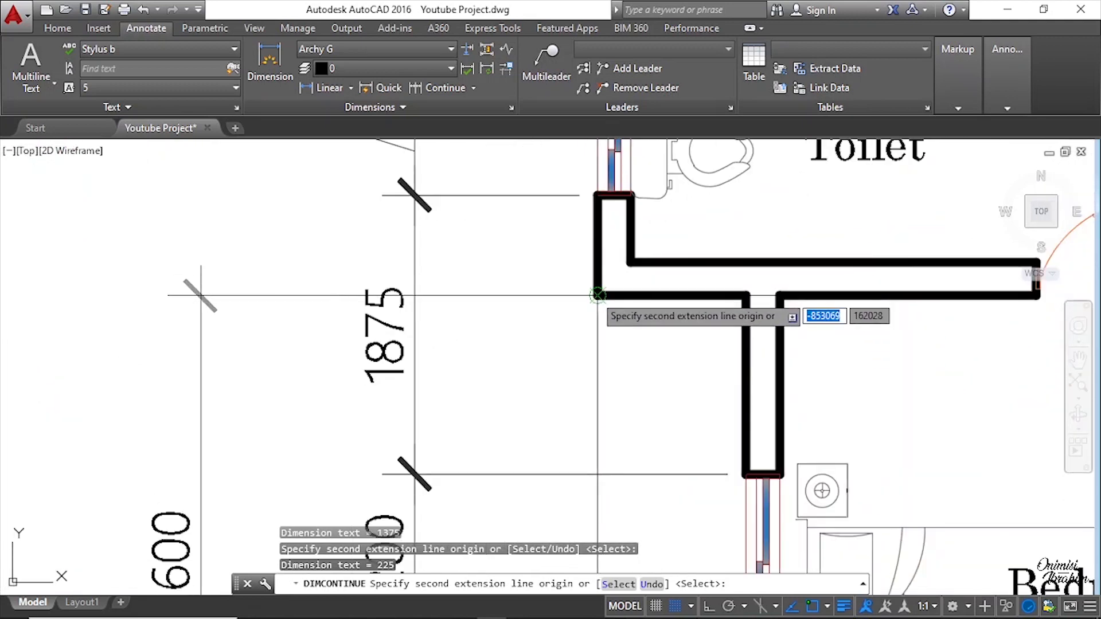
scroll(630, 262, "down", 4)
scroll(606, 190, "up", 4)
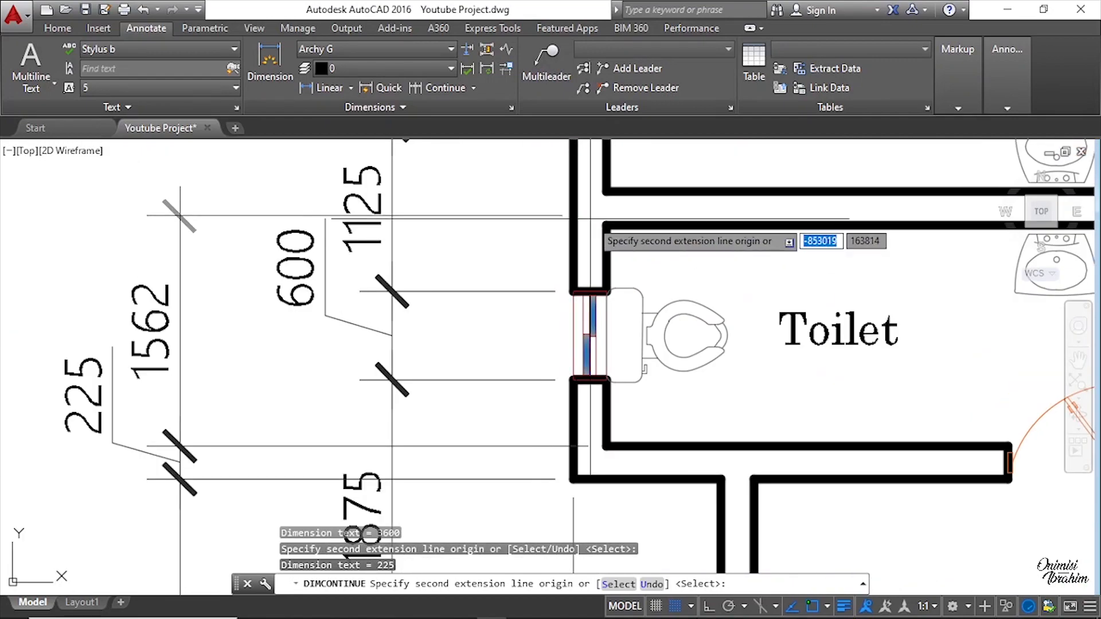
scroll(548, 321, "down", 4)
scroll(578, 183, "up", 4)
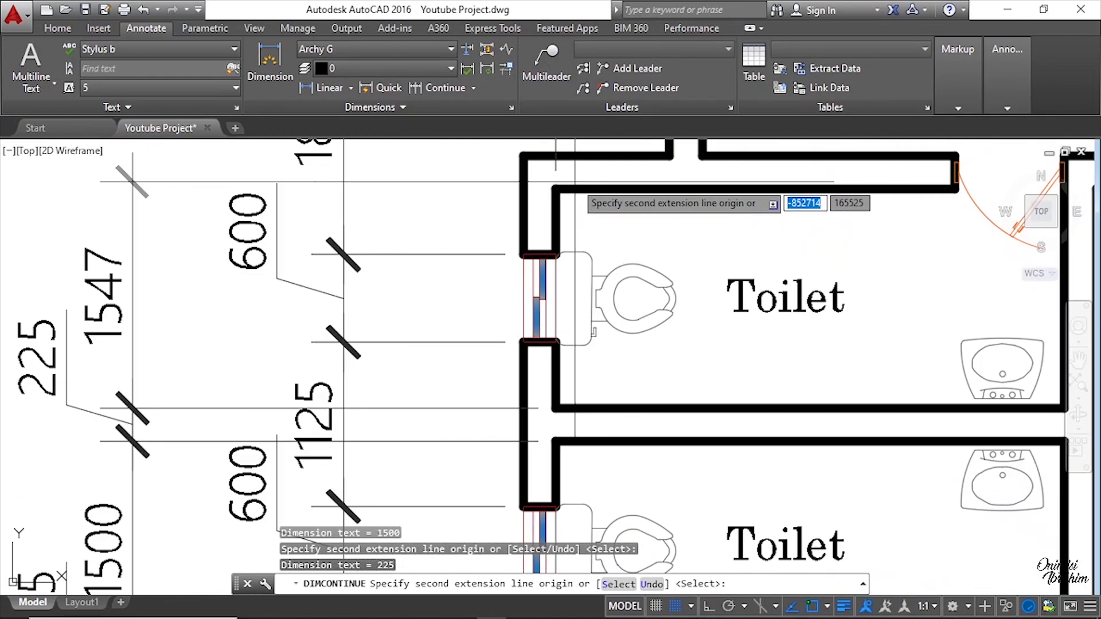
left_click(555, 188)
left_click(523, 154)
middle_click_drag(633, 198, 630, 457)
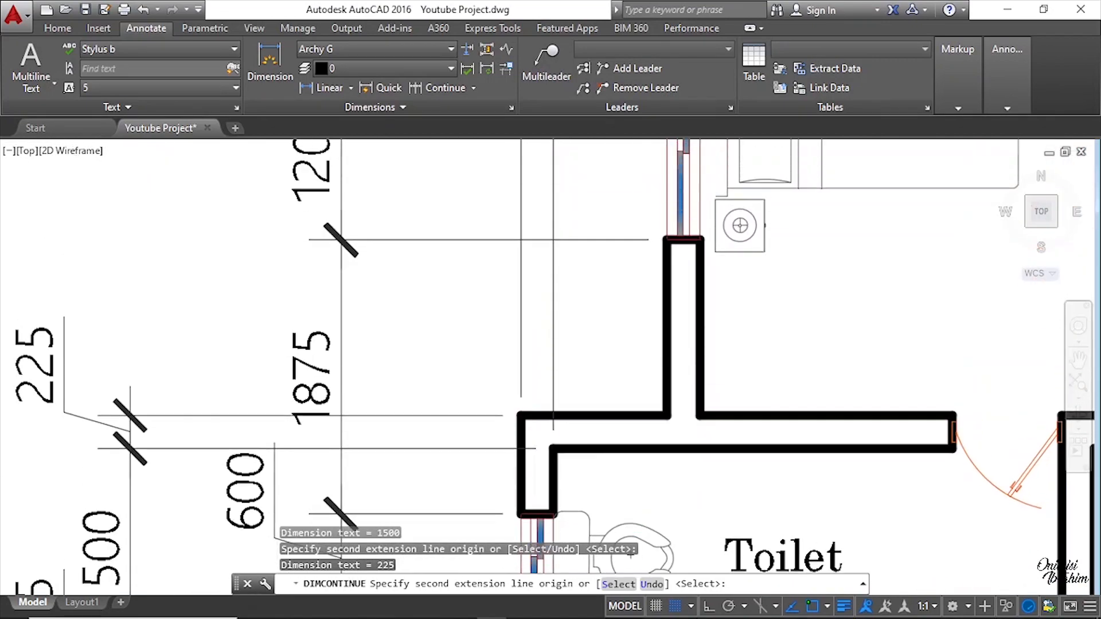
scroll(632, 460, "down", 4)
scroll(667, 247, "up", 4)
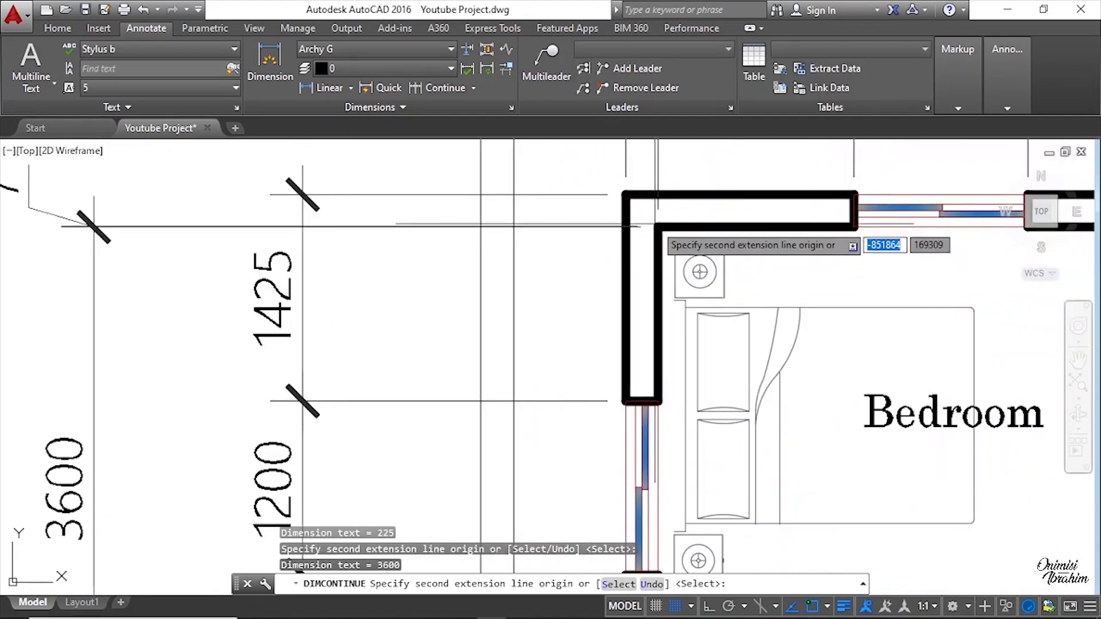
scroll(559, 220, "down", 2)
scroll(547, 398, "down", 8)
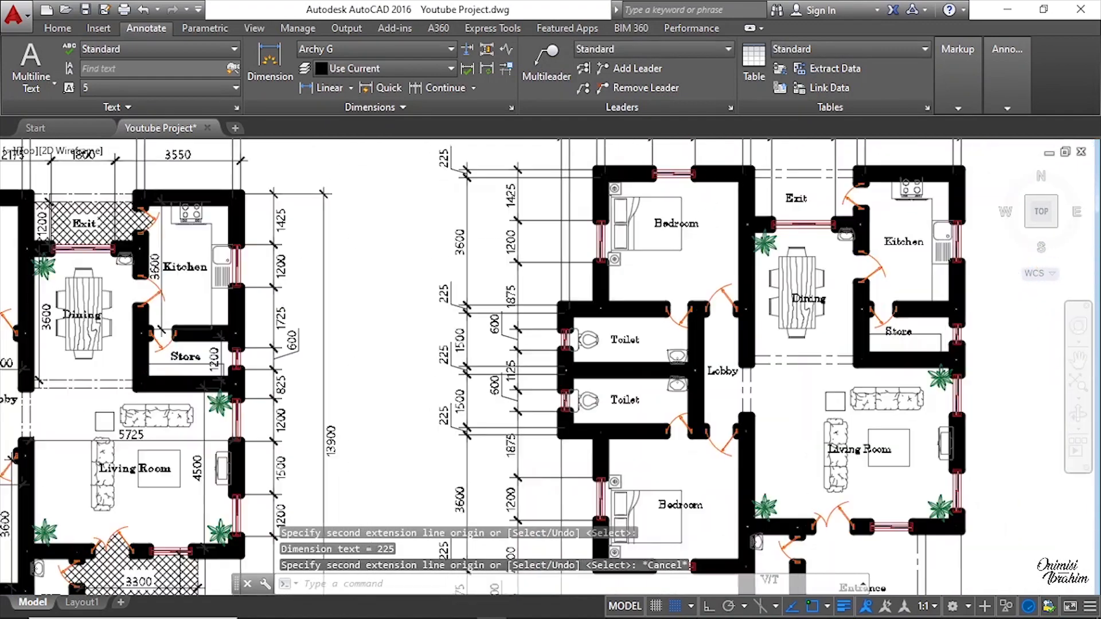
key("Escape")
Step: Compare the new plan's left-side dimension strings against the original drawing
scroll(590, 430, "up", 5)
scroll(590, 431, "down", 6)
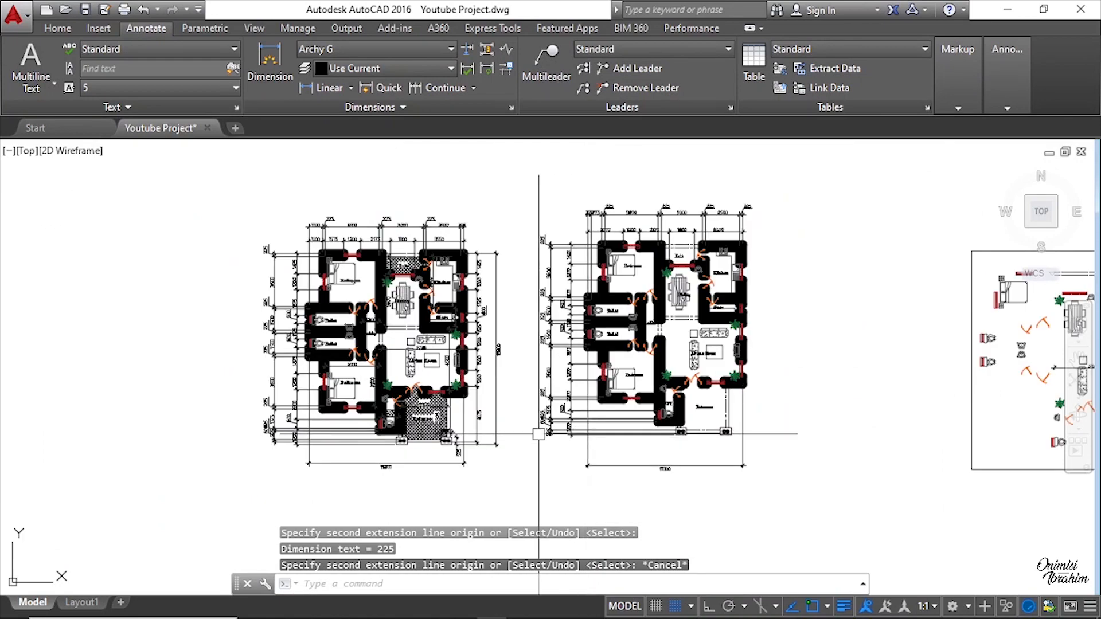
scroll(590, 404, "up", 6)
scroll(590, 404, "up", 5)
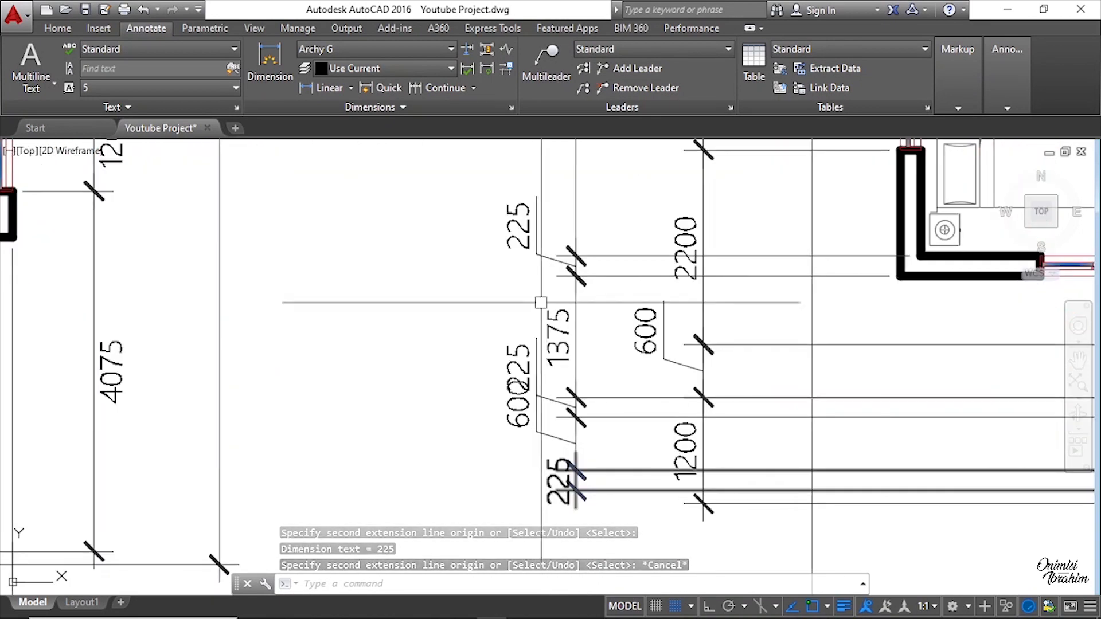
scroll(539, 303, "down", 5)
scroll(556, 279, "down", 4)
scroll(556, 280, "up", 1)
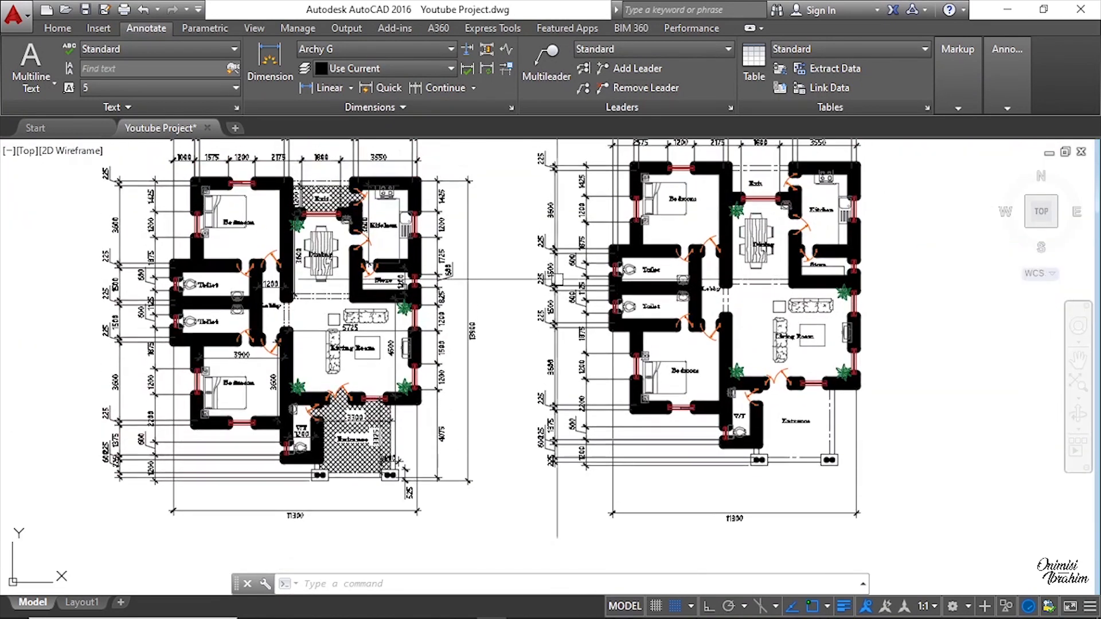
middle_click_drag(614, 261, 616, 272)
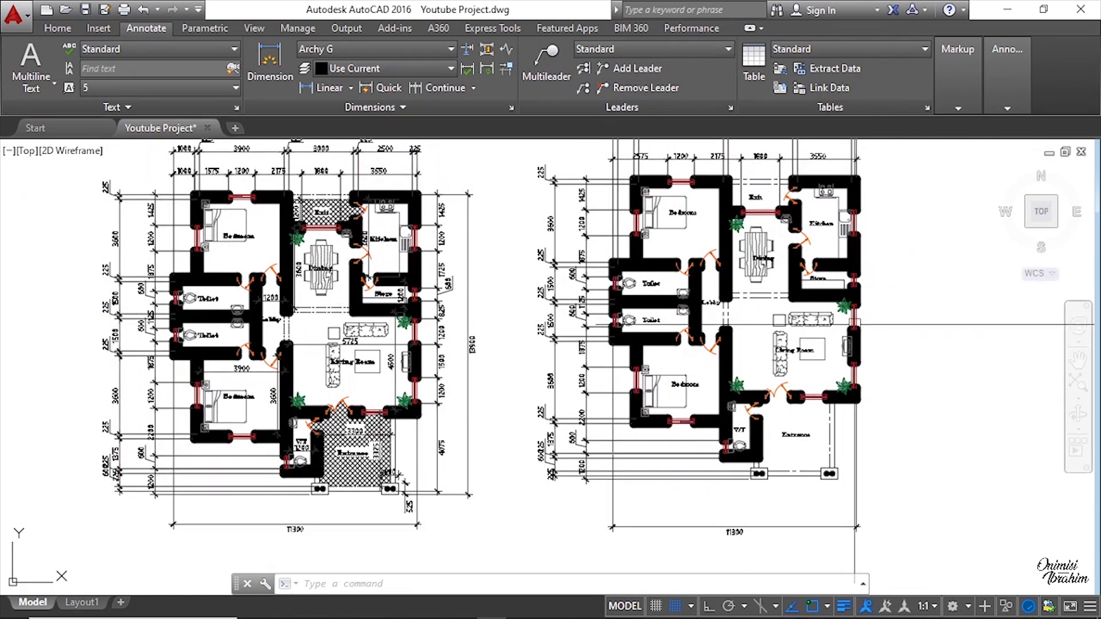
middle_click_drag(867, 342, 778, 340)
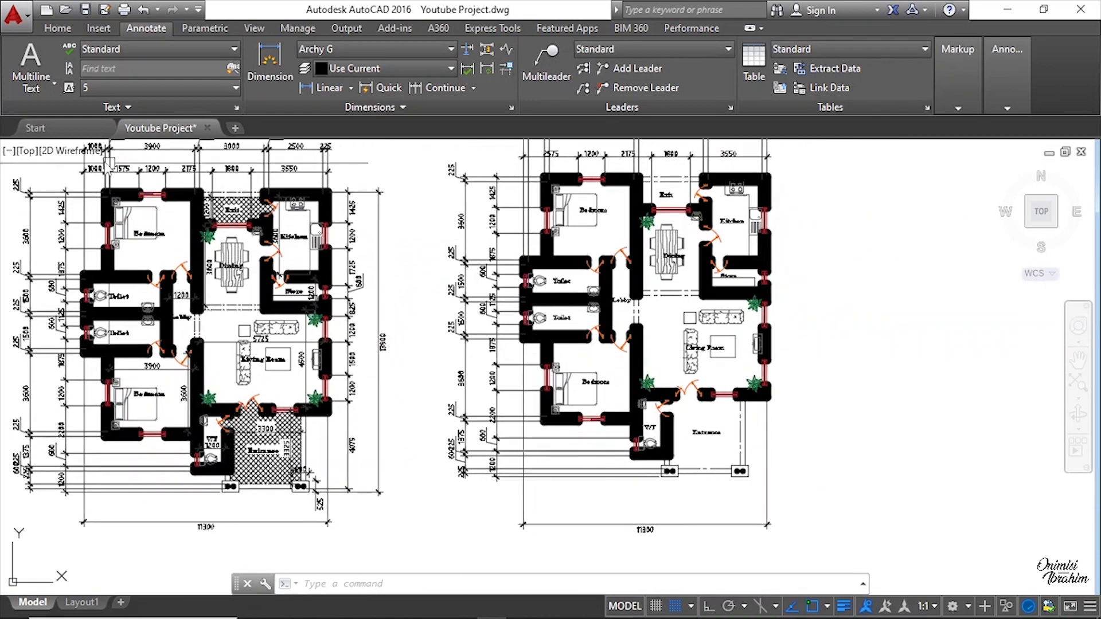
Step: Add a vertical linear dimension on the plan's right side from the entrance column base up to the lowest window's edge
left_click(336, 92)
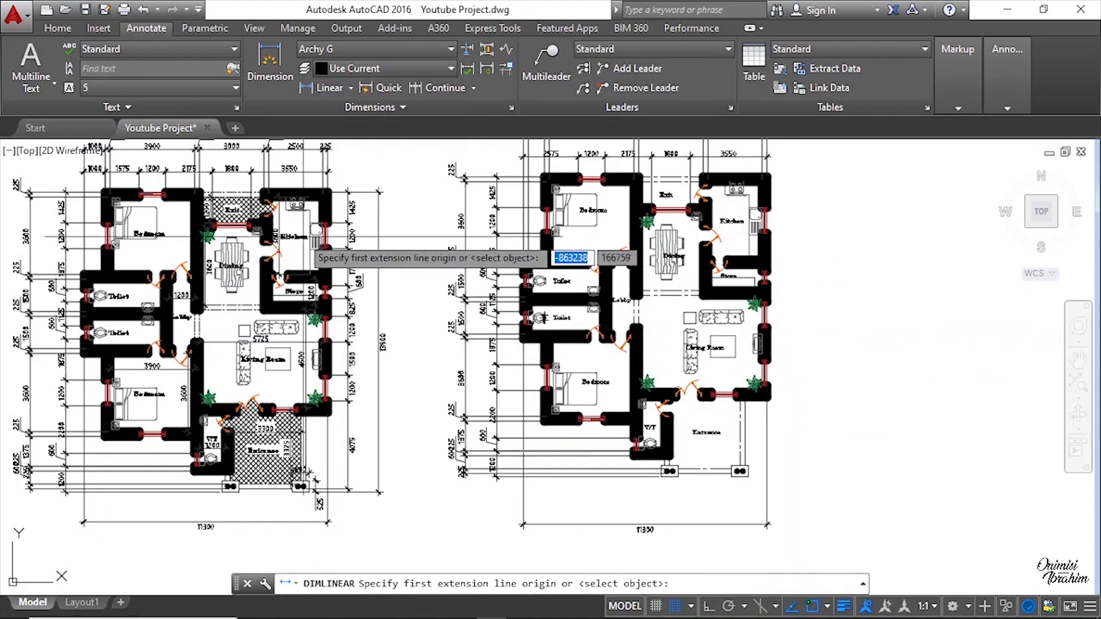
key("Escape")
scroll(347, 250, "up", 5)
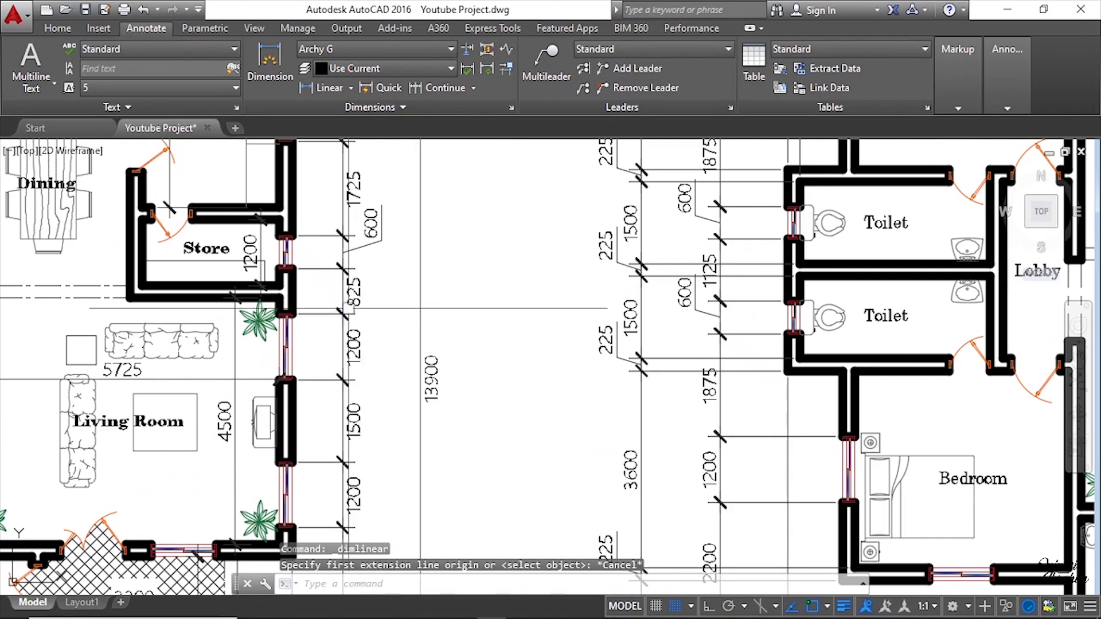
scroll(348, 249, "down", 5)
scroll(352, 321, "up", 4)
middle_click_drag(385, 377, 390, 251)
scroll(281, 470, "up", 4)
scroll(290, 477, "up", 3)
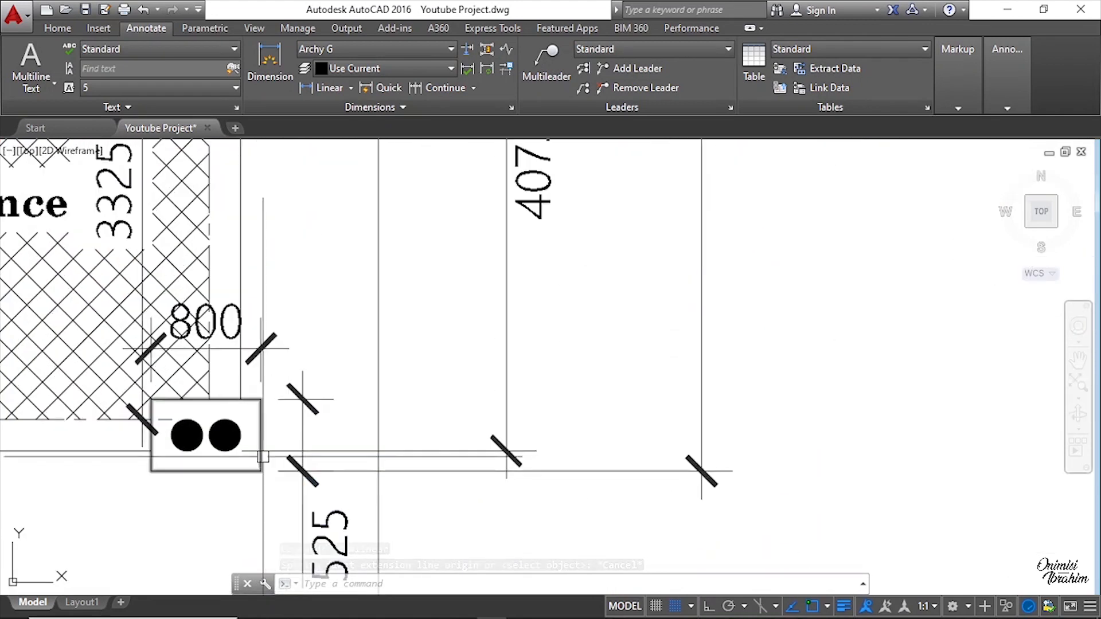
scroll(269, 468, "down", 3)
scroll(262, 455, "up", 4)
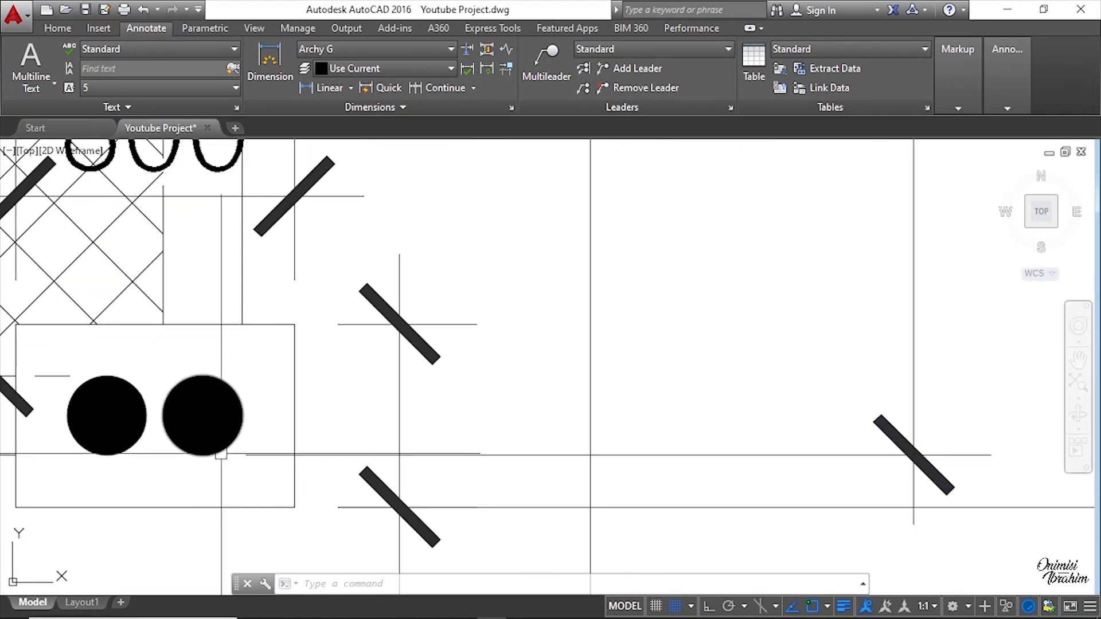
scroll(259, 450, "down", 2)
left_click(345, 87)
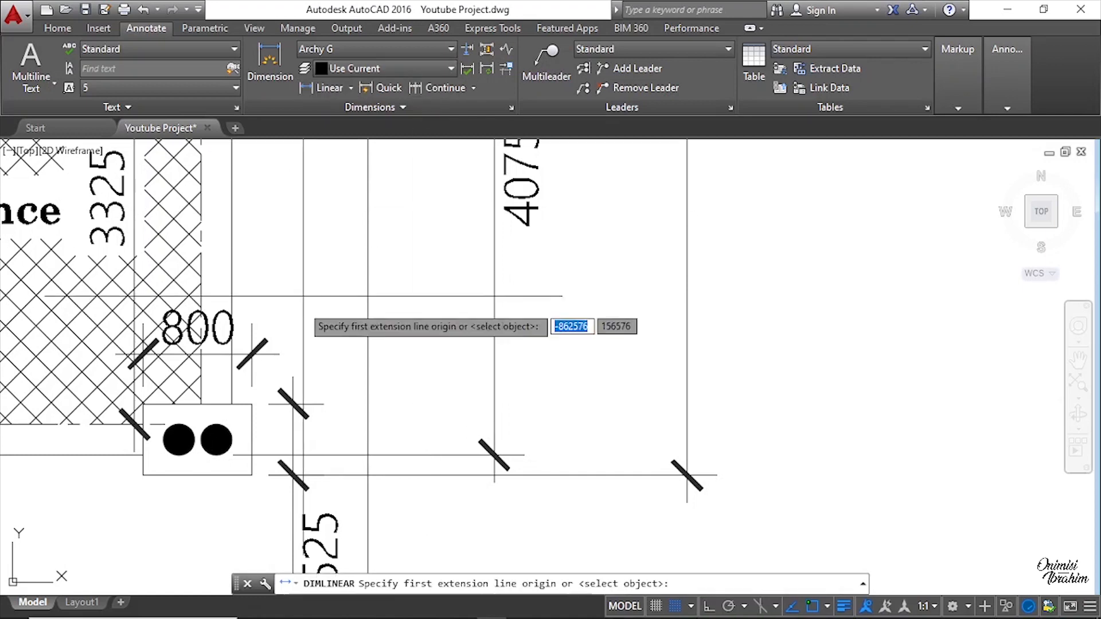
scroll(221, 461, "down", 7)
scroll(765, 439, "up", 7)
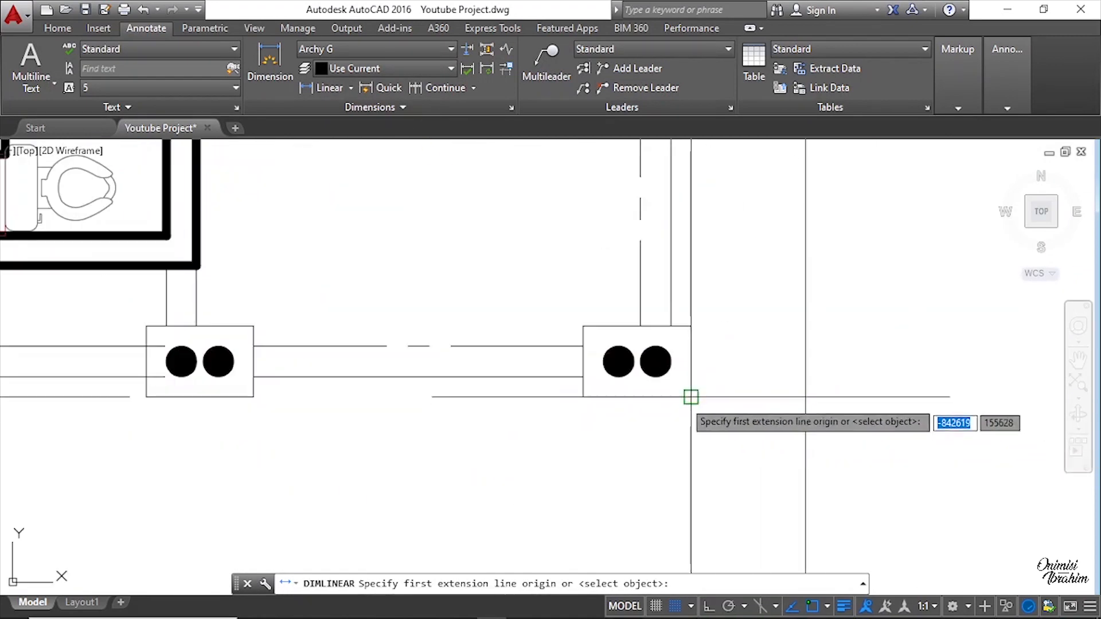
scroll(641, 367, "down", 6)
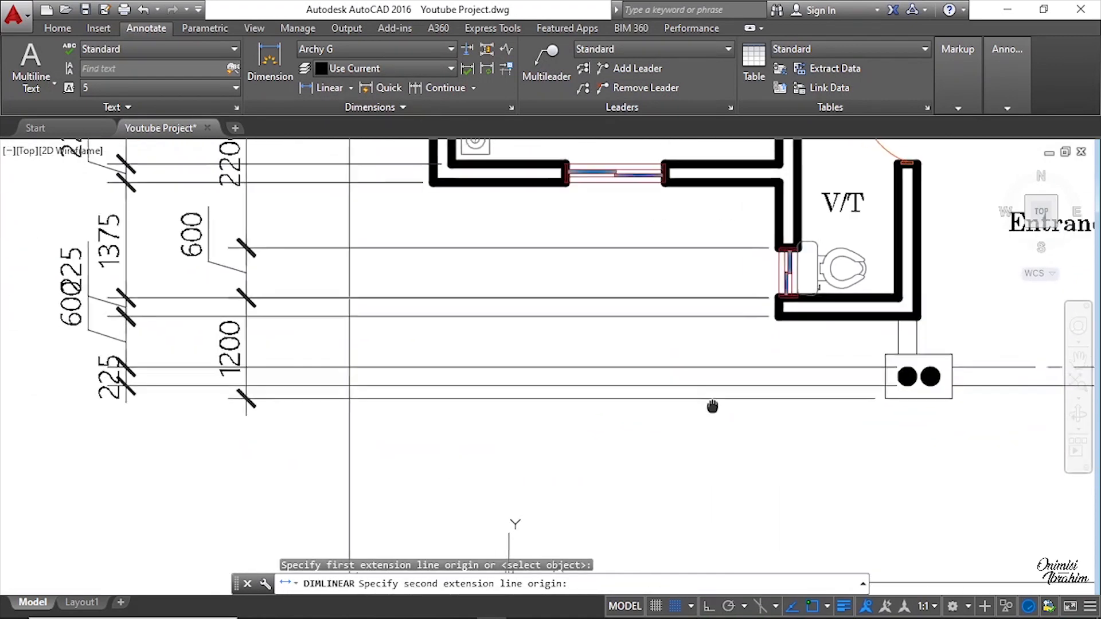
scroll(261, 403, "up", 2)
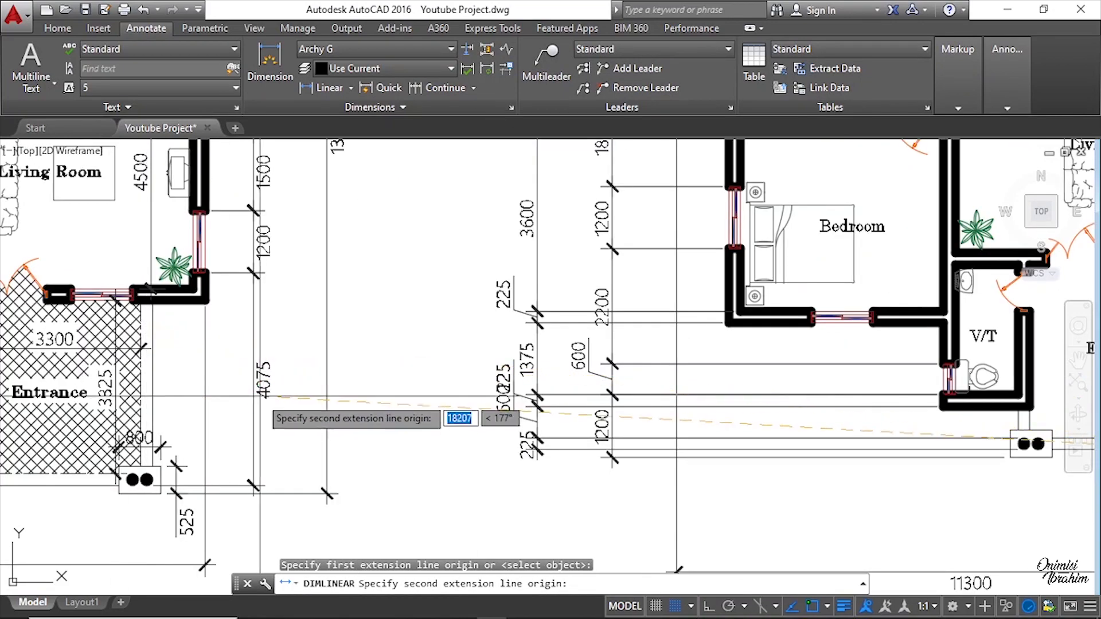
scroll(256, 274, "up", 1)
scroll(725, 415, "down", 2)
scroll(97, 408, "down", 2)
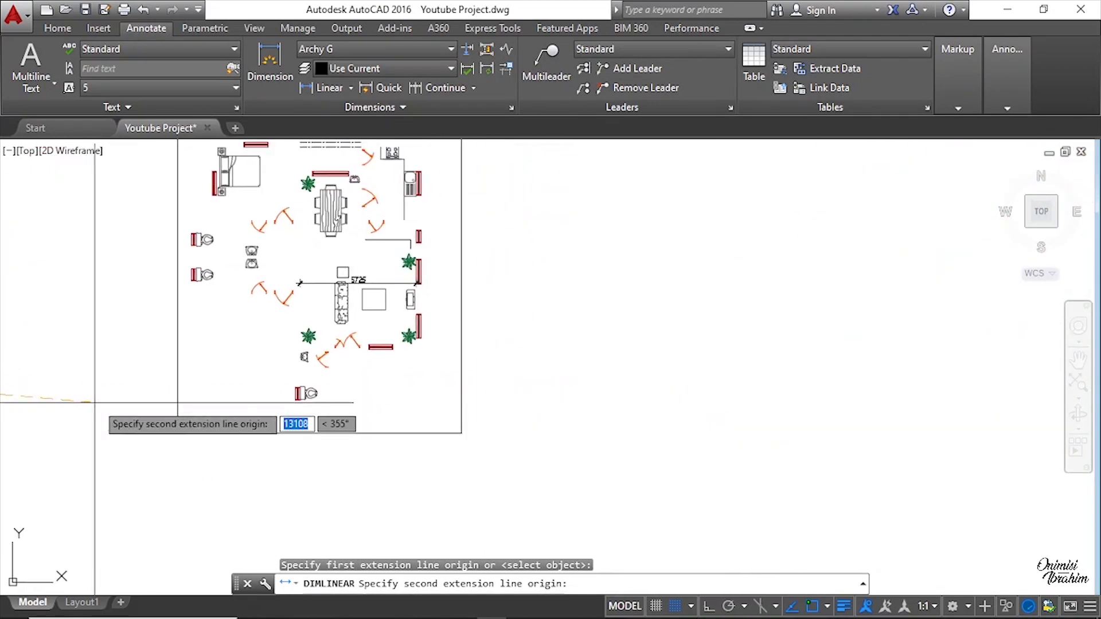
scroll(221, 453, "up", 2)
scroll(230, 300, "up", 1)
scroll(230, 299, "up", 4)
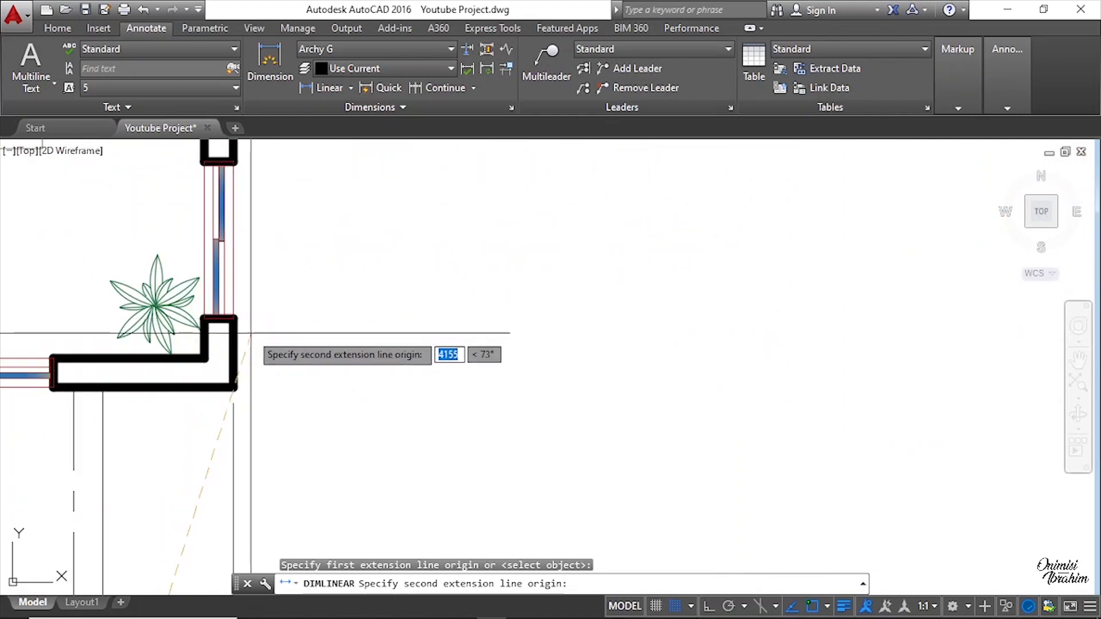
scroll(233, 318, "up", 3)
left_click(224, 319)
scroll(295, 311, "down", 5)
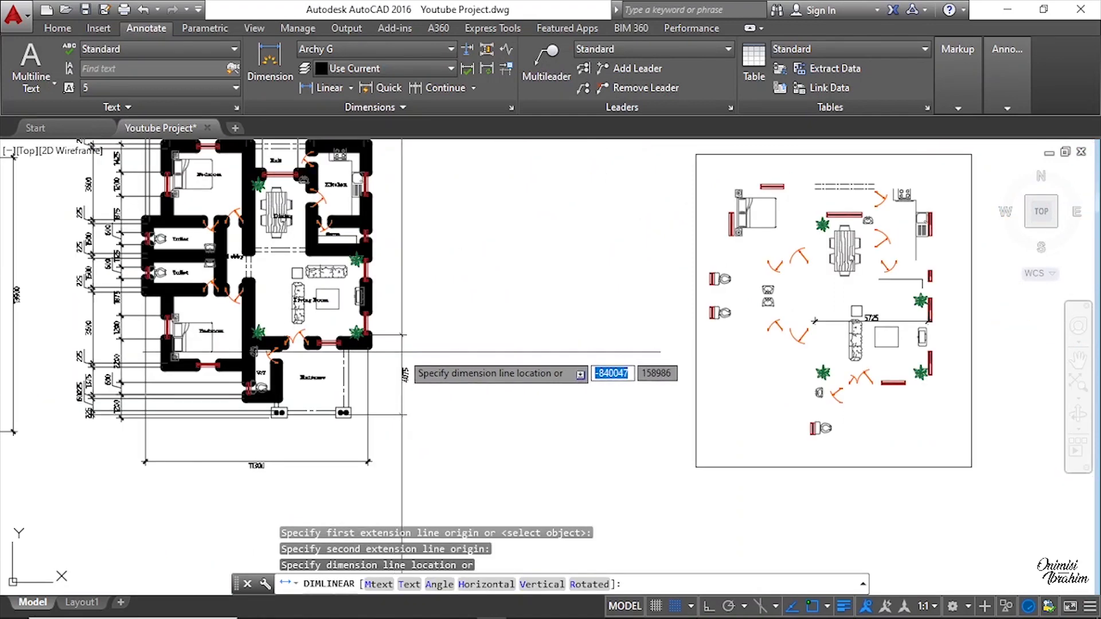
left_click(395, 351)
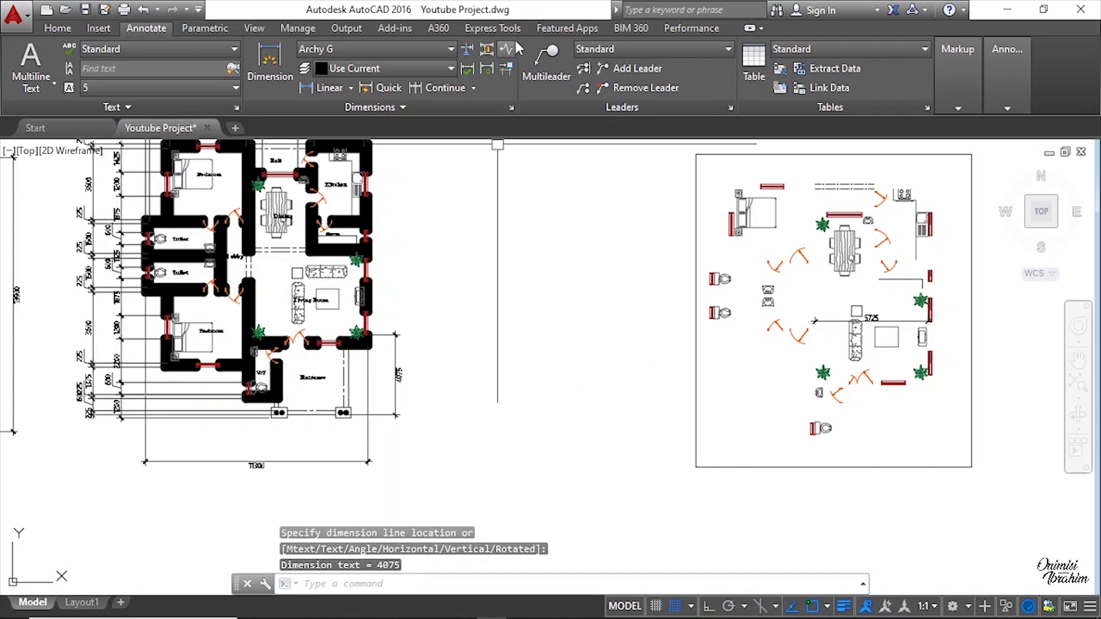
Step: Continue the right-side vertical dimension chain upward from the entrance dimension past the living room windows
left_click(435, 89)
scroll(404, 339, "up", 5)
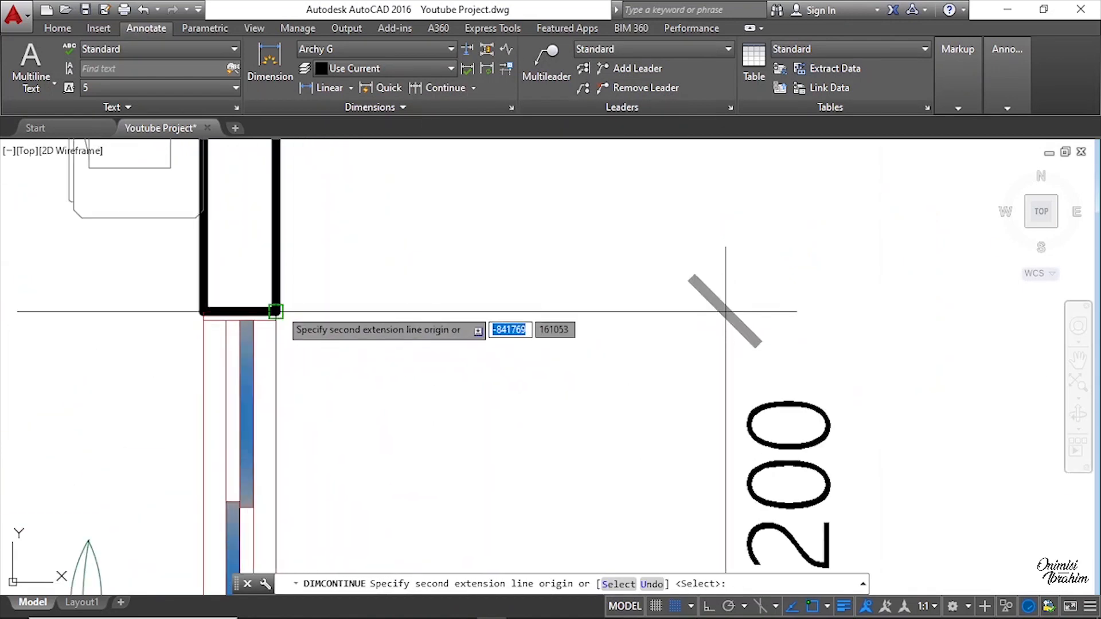
left_click(279, 311)
scroll(363, 292, "down", 5)
scroll(386, 251, "up", 5)
scroll(385, 270, "up", 3)
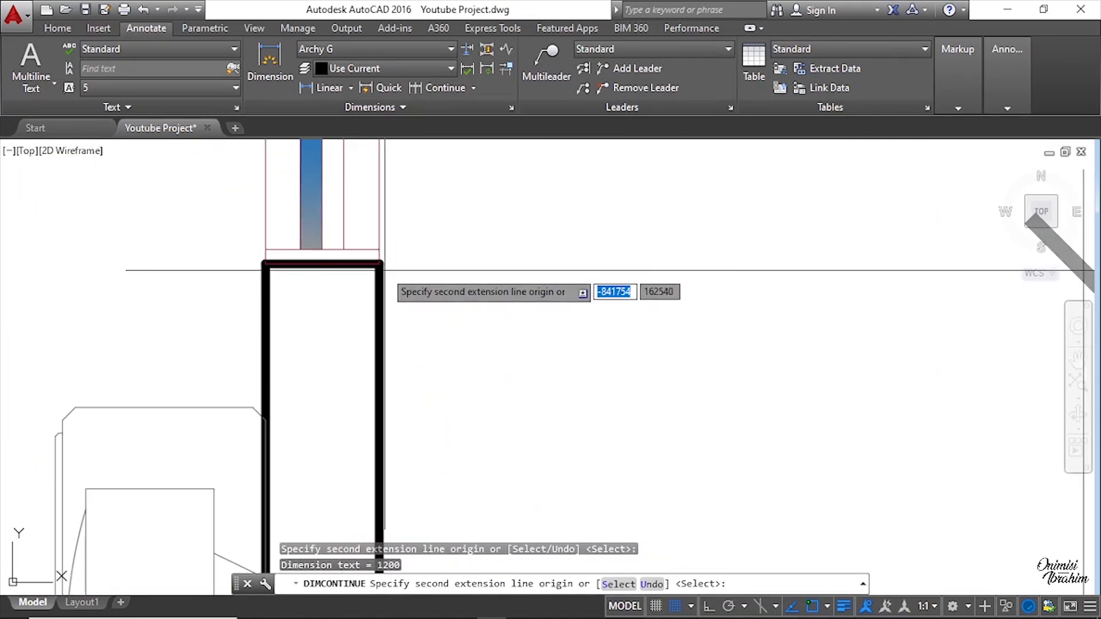
left_click(377, 259)
scroll(395, 172, "down", 3)
middle_click_drag(397, 161, 402, 438)
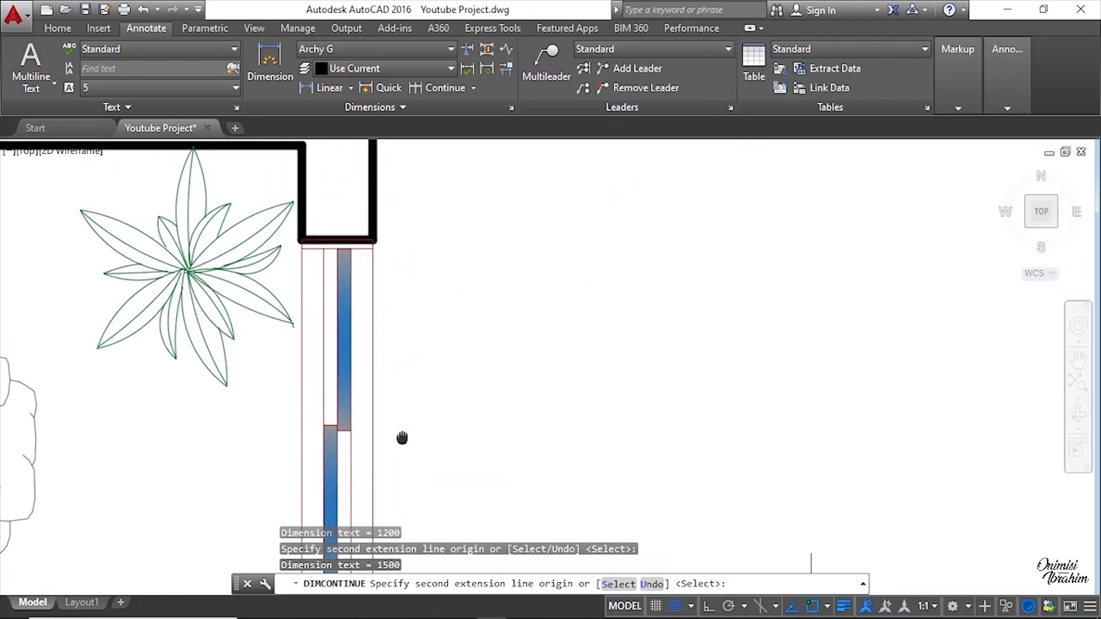
left_click(373, 241)
scroll(378, 247, "down", 3)
scroll(418, 311, "up", 3)
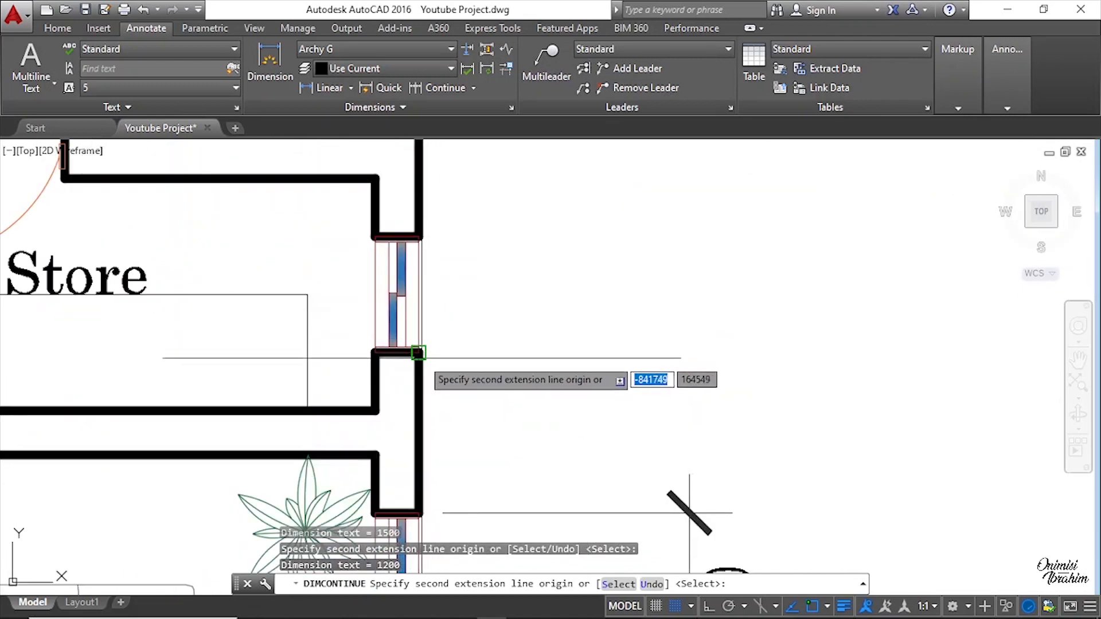
Step: Continue that chain up past the store and kitchen windows to the top outer wall corner, then end the chain
left_click(418, 353)
scroll(418, 353, "down", 3)
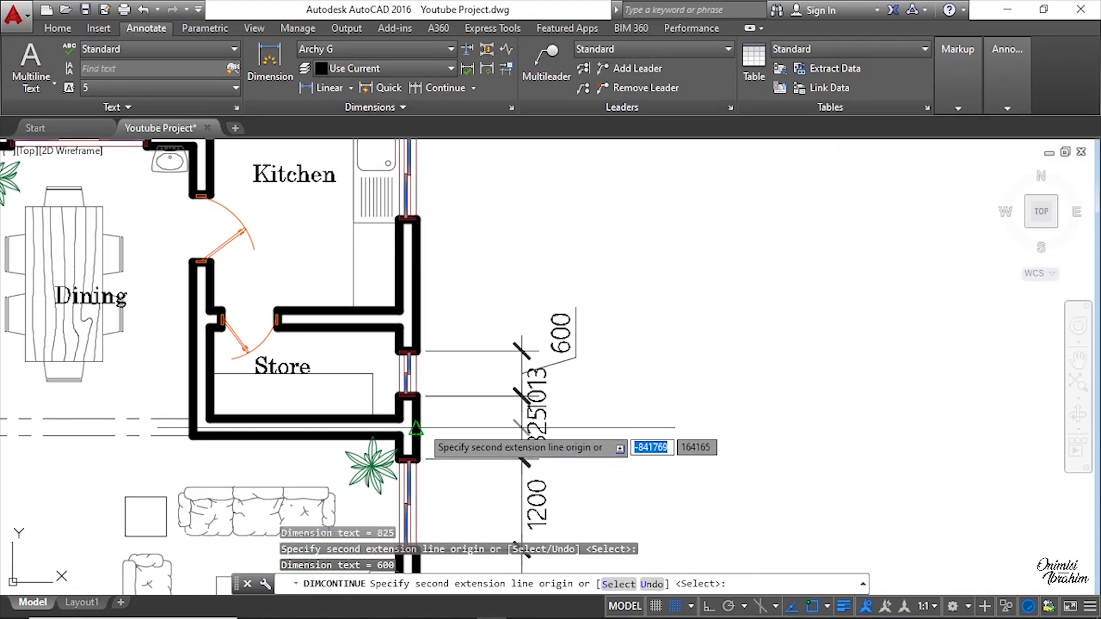
scroll(419, 353, "up", 3)
middle_click_drag(419, 353, 447, 492)
scroll(424, 470, "up", 5)
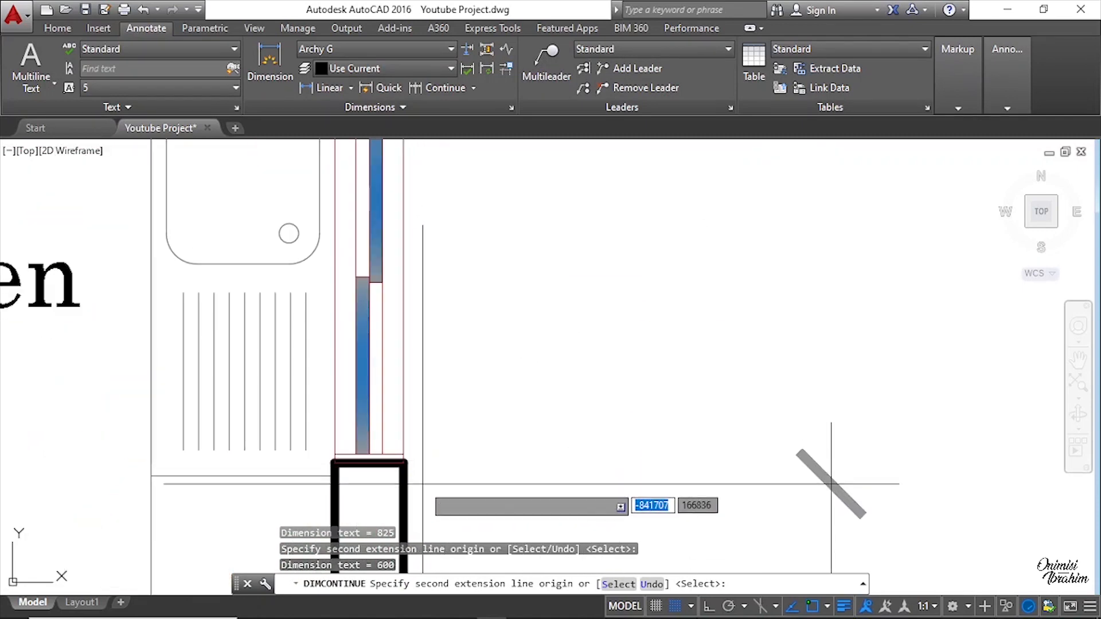
left_click(404, 462)
scroll(447, 477, "down", 2)
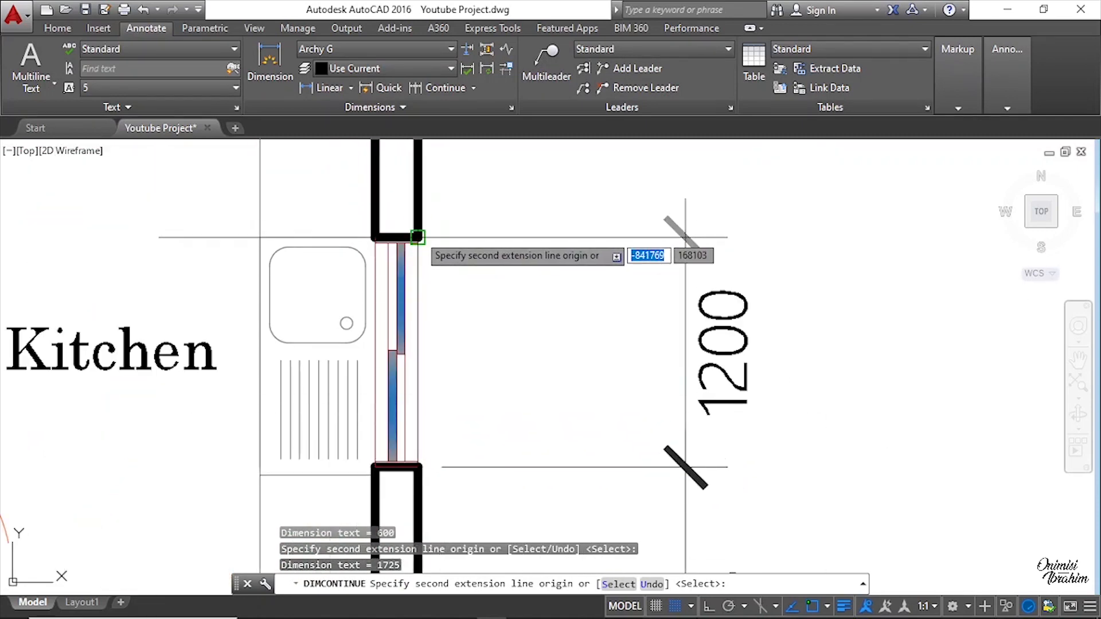
left_click(420, 238)
scroll(447, 482, "down", 4)
scroll(433, 295, "up", 4)
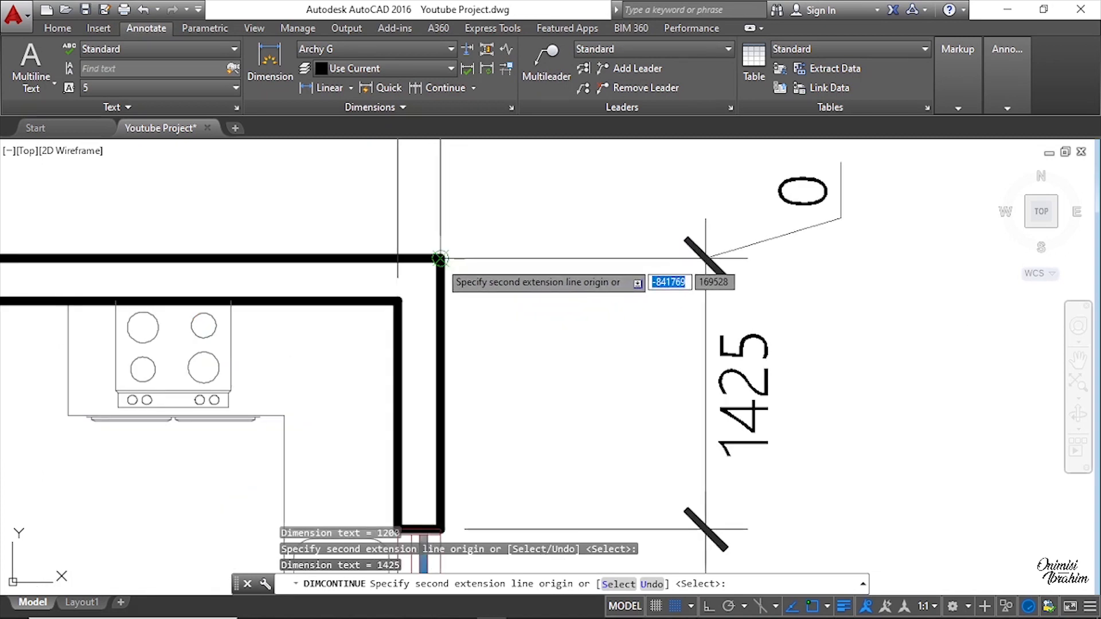
key("Return")
scroll(440, 258, "down", 10)
key("Escape")
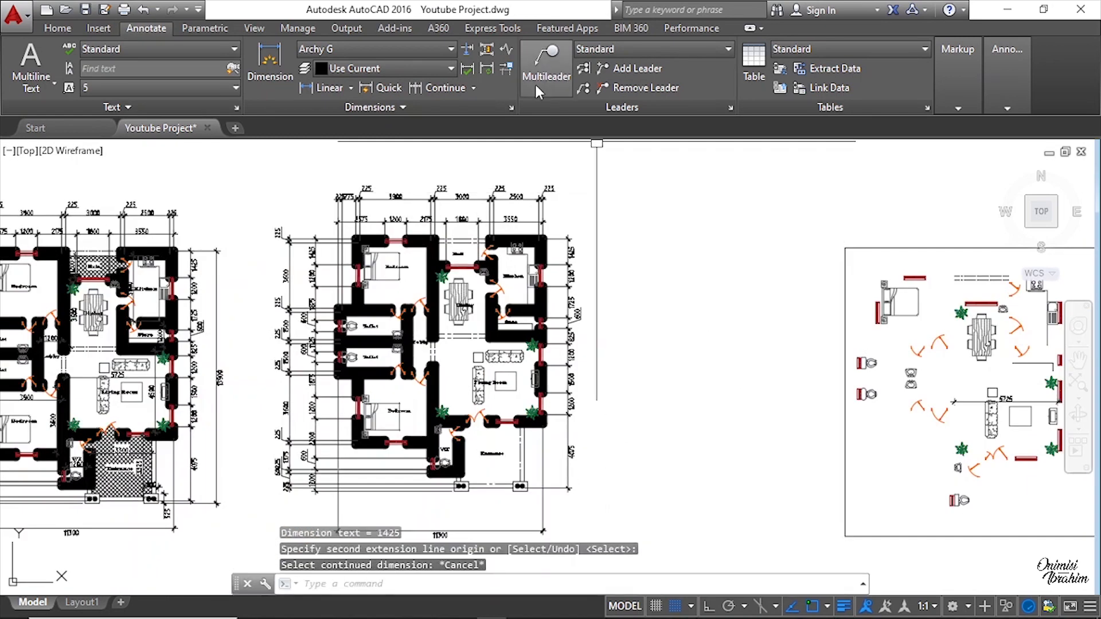
Step: Add an overall vertical linear dimension on the right side from the entrance column base to the top outer wall corner
left_click(340, 88)
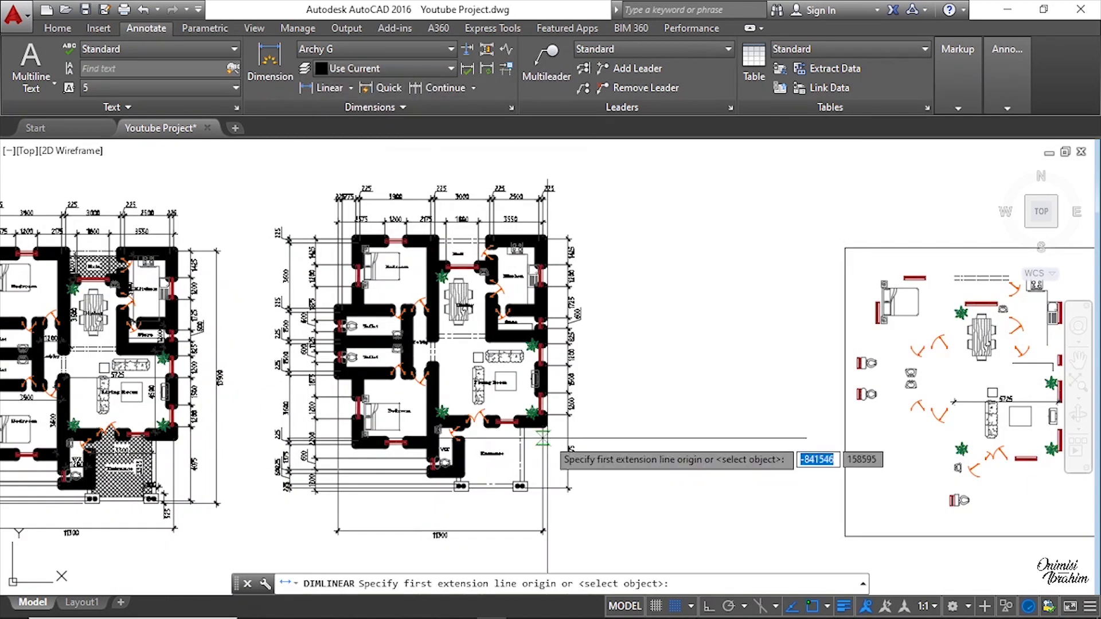
scroll(493, 490, "up", 8)
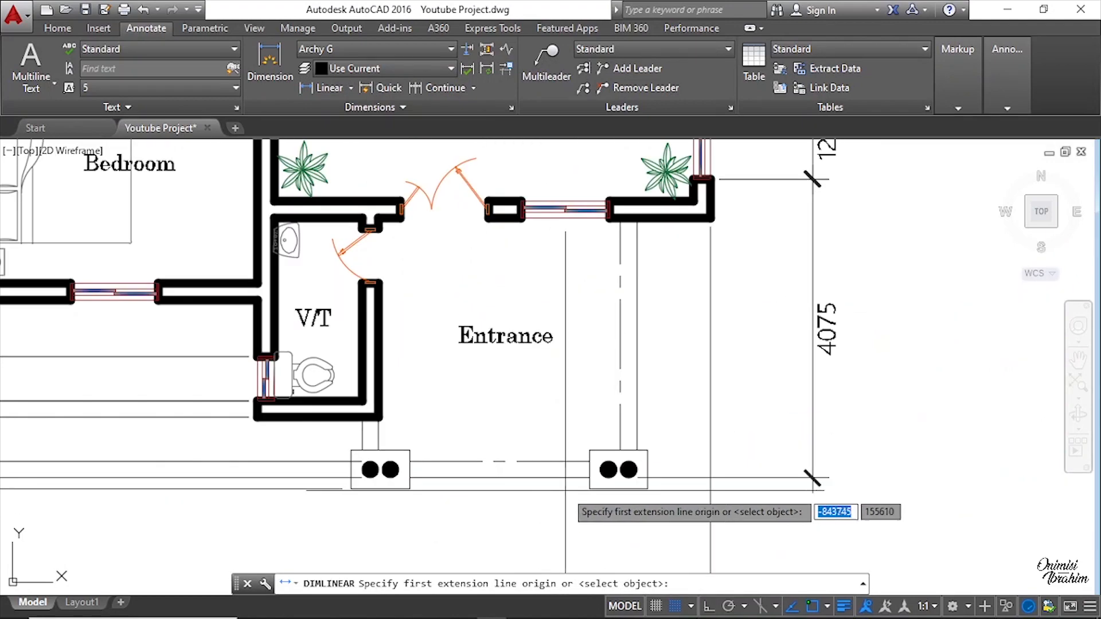
left_click(671, 479)
scroll(446, 505, "down", 2)
scroll(682, 453, "down", 6)
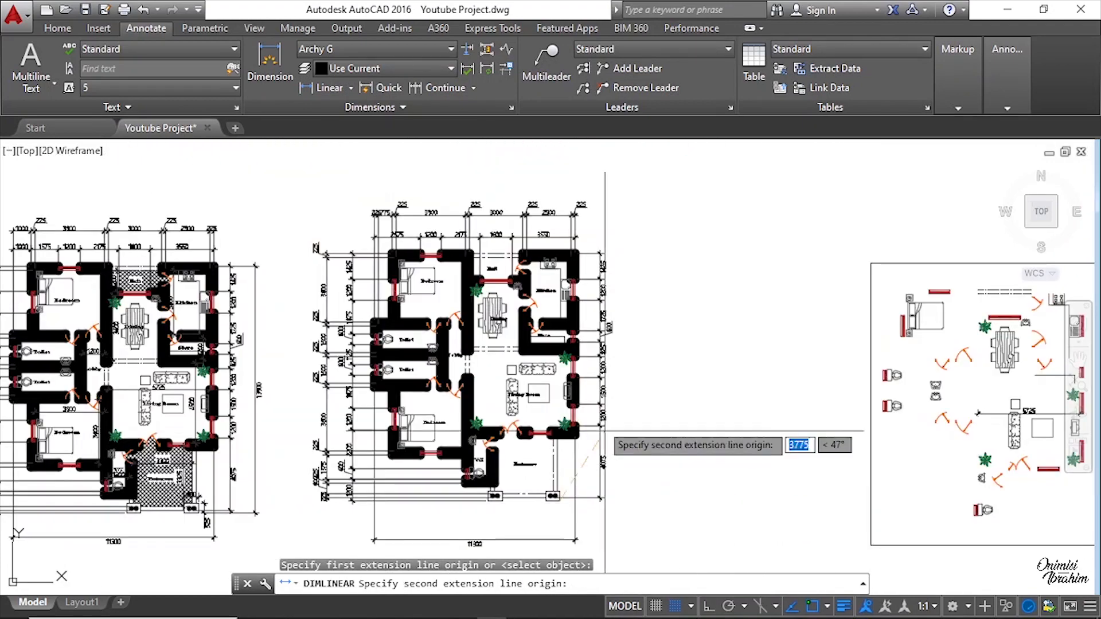
scroll(676, 310, "up", 6)
scroll(578, 295, "up", 2)
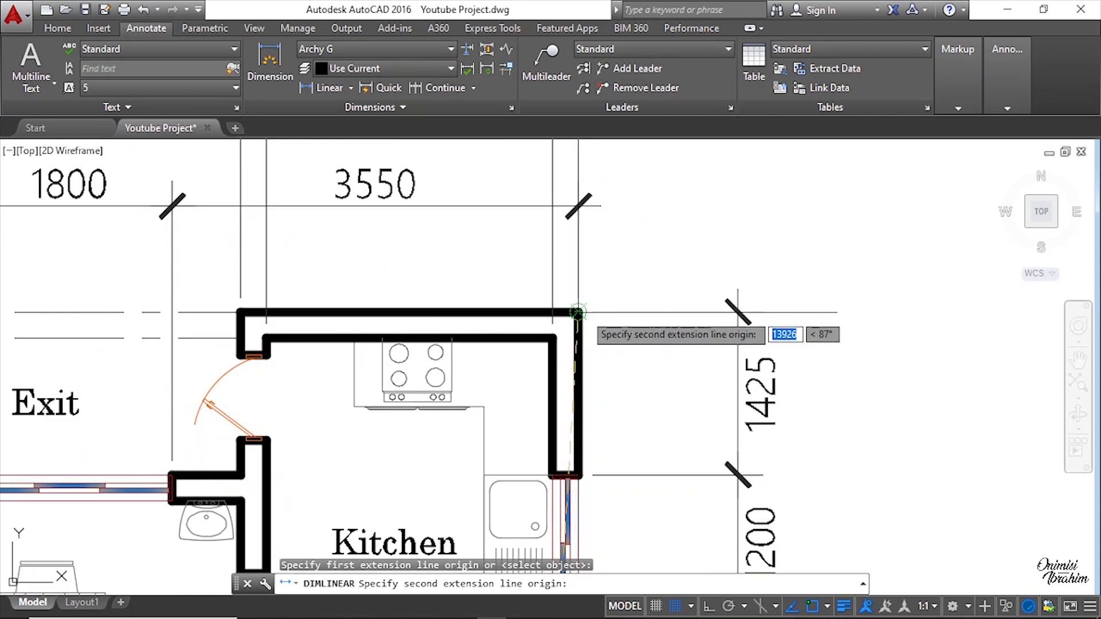
left_click(582, 310)
scroll(591, 321, "down", 6)
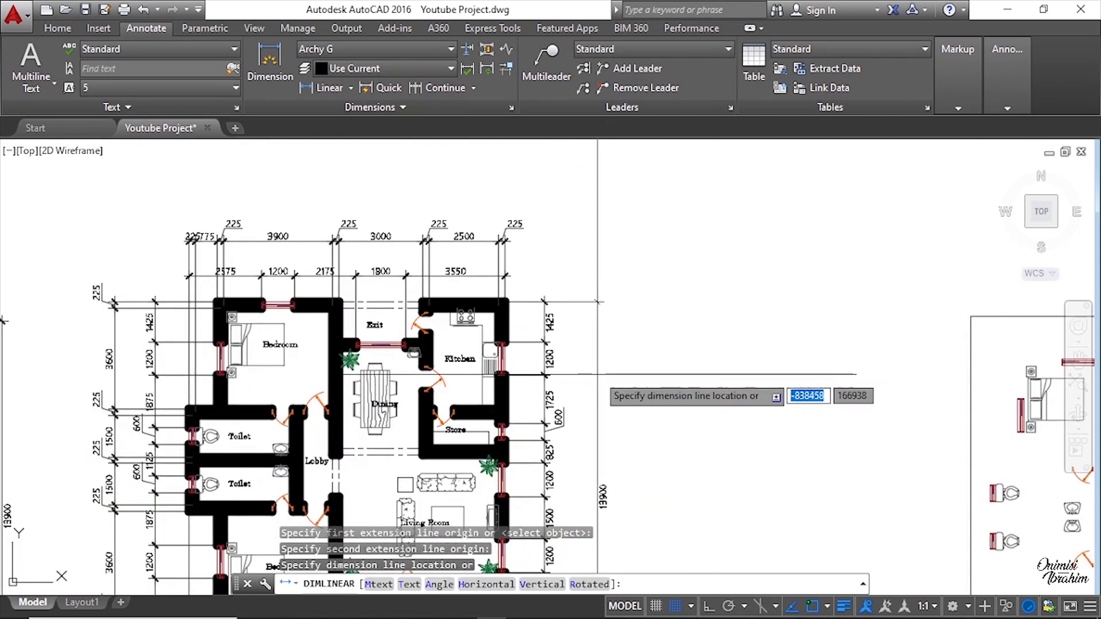
left_click(587, 301)
scroll(579, 401, "up", 5)
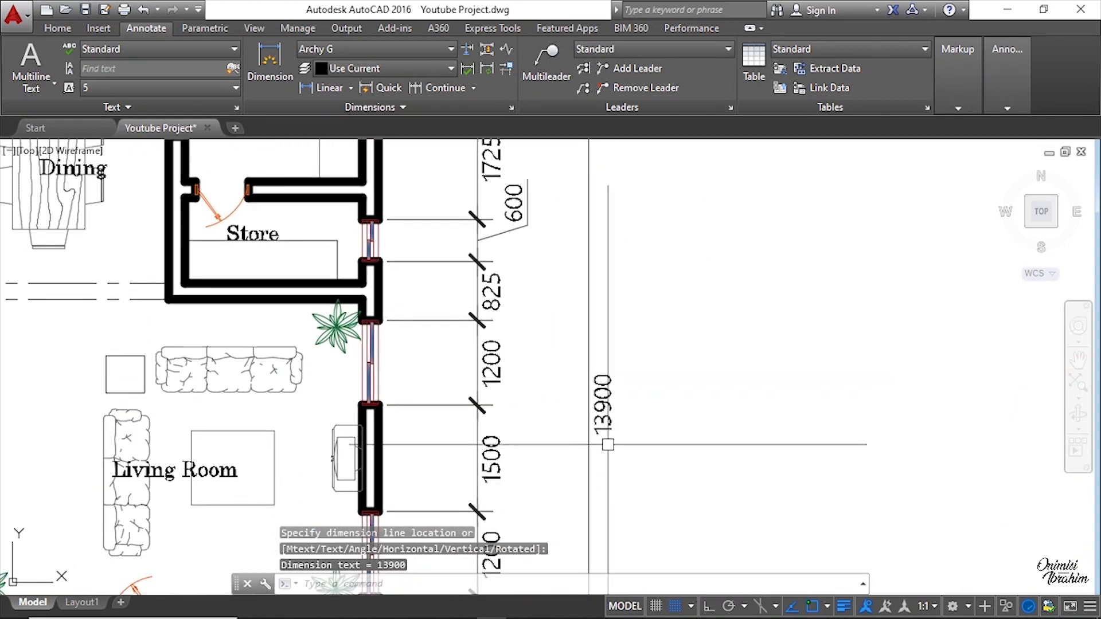
scroll(610, 362, "down", 10)
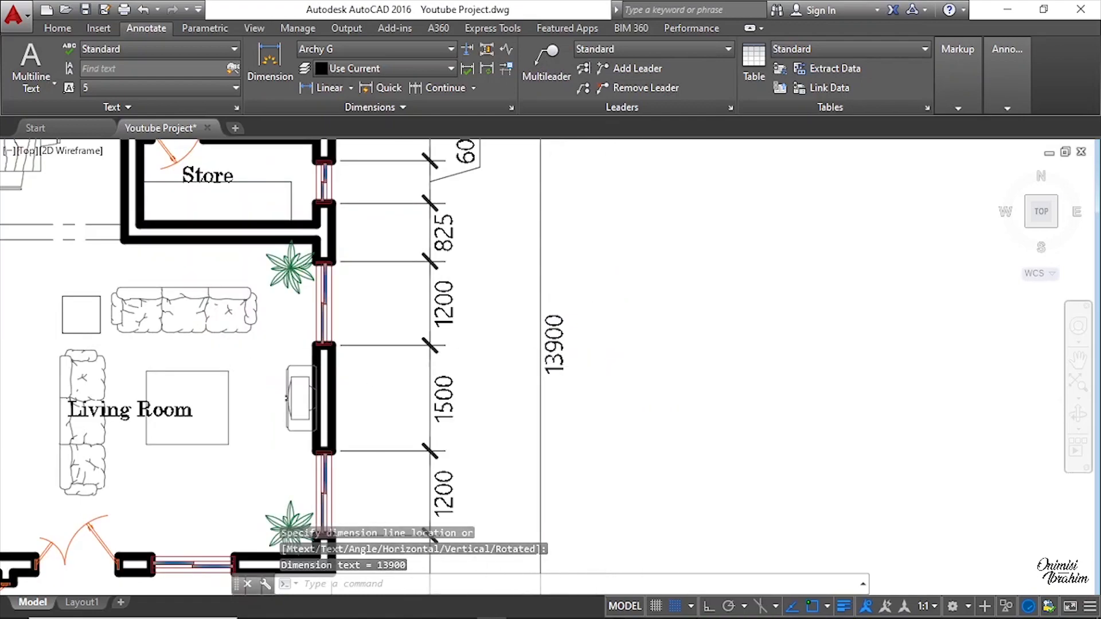
Step: Inspect the new plan's right-side dimension strings and the overall dimension
scroll(361, 447, "up", 8)
scroll(195, 427, "up", 2)
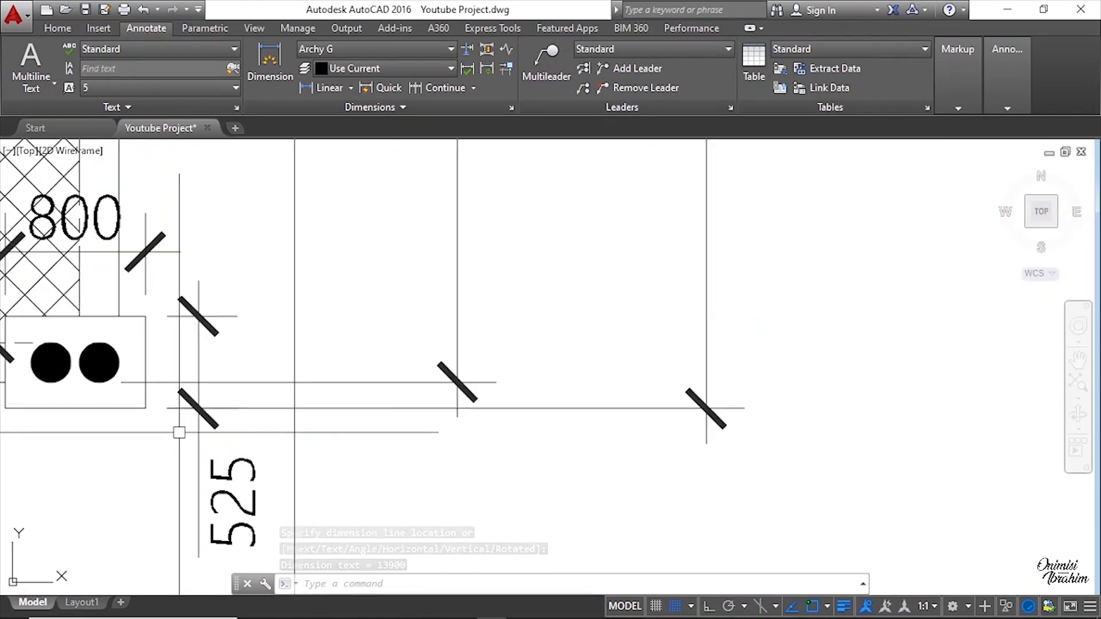
scroll(221, 482, "down", 4)
middle_click_drag(365, 293, 356, 582)
scroll(421, 229, "up", 8)
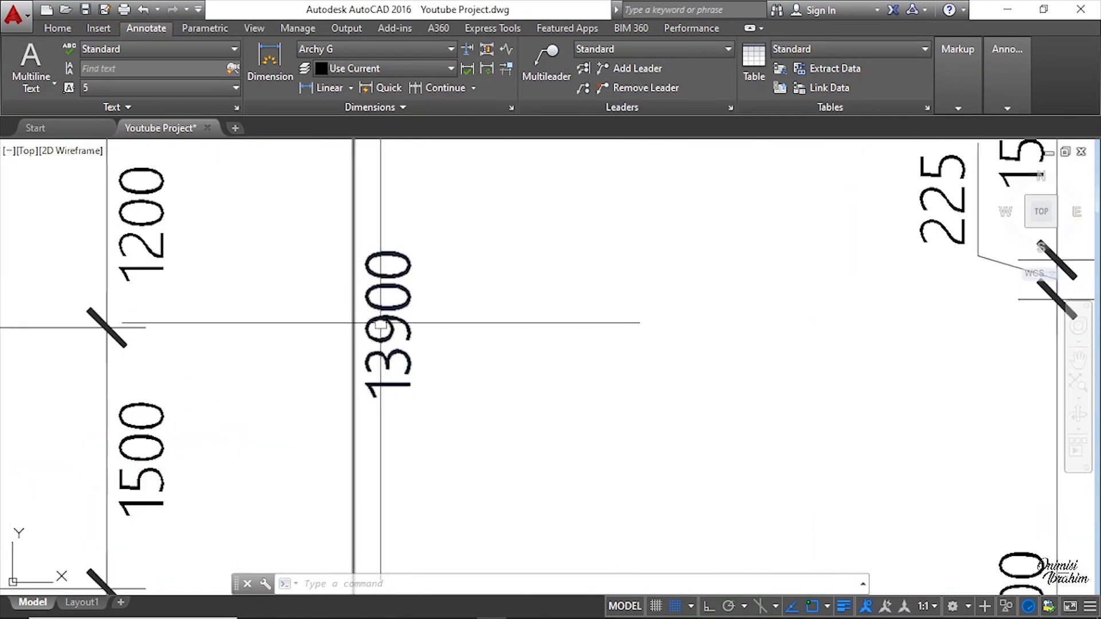
scroll(281, 339, "down", 8)
scroll(515, 347, "down", 6)
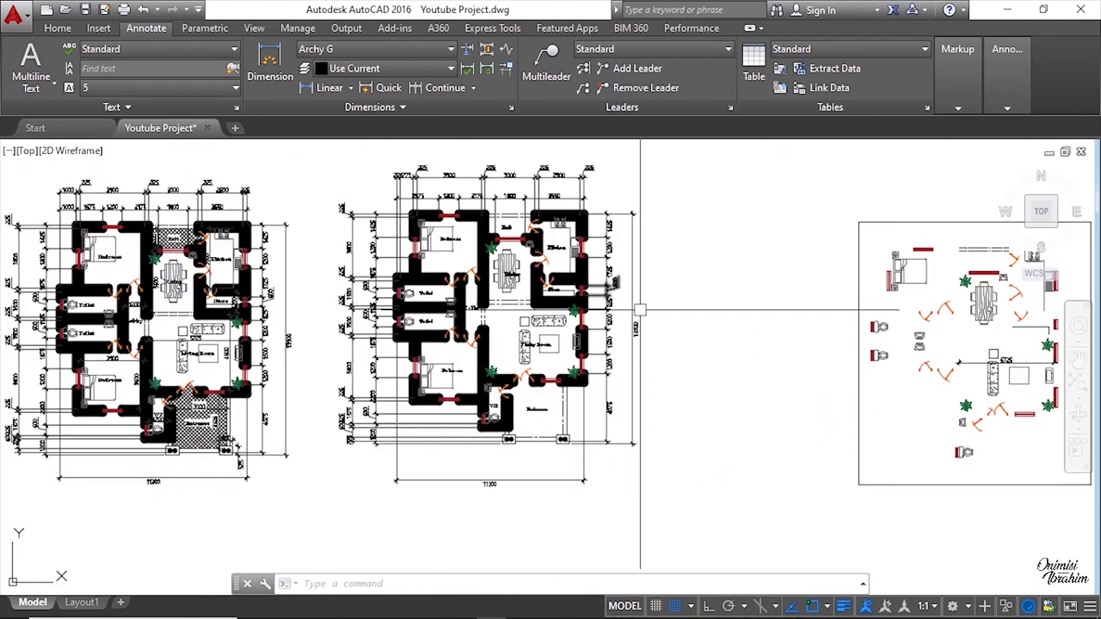
scroll(639, 310, "up", 7)
scroll(645, 350, "down", 3)
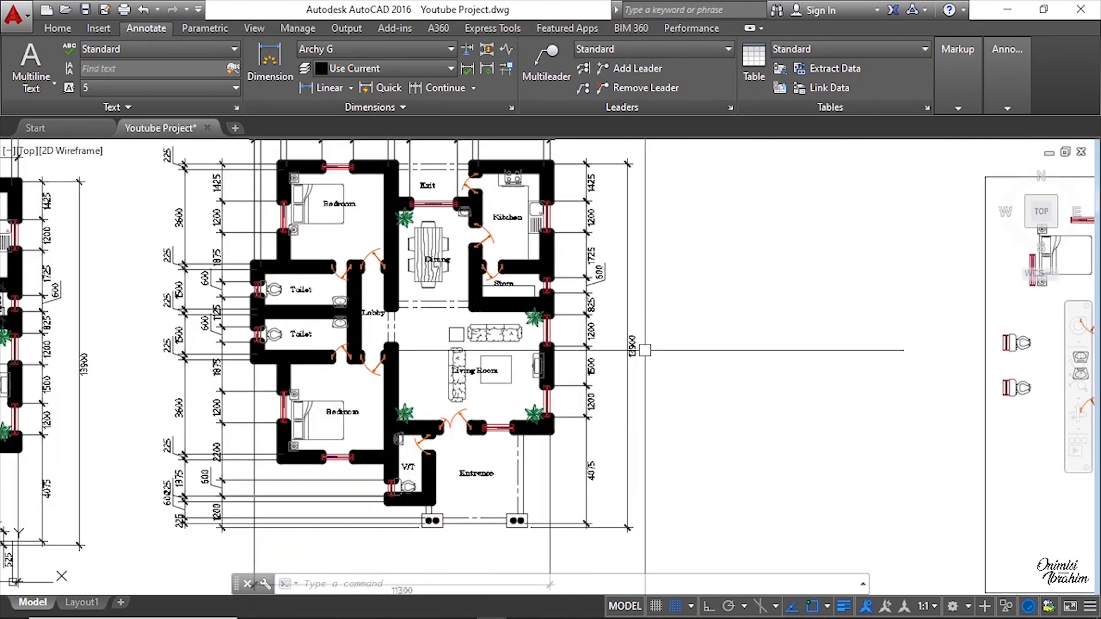
middle_click_drag(519, 358, 653, 337)
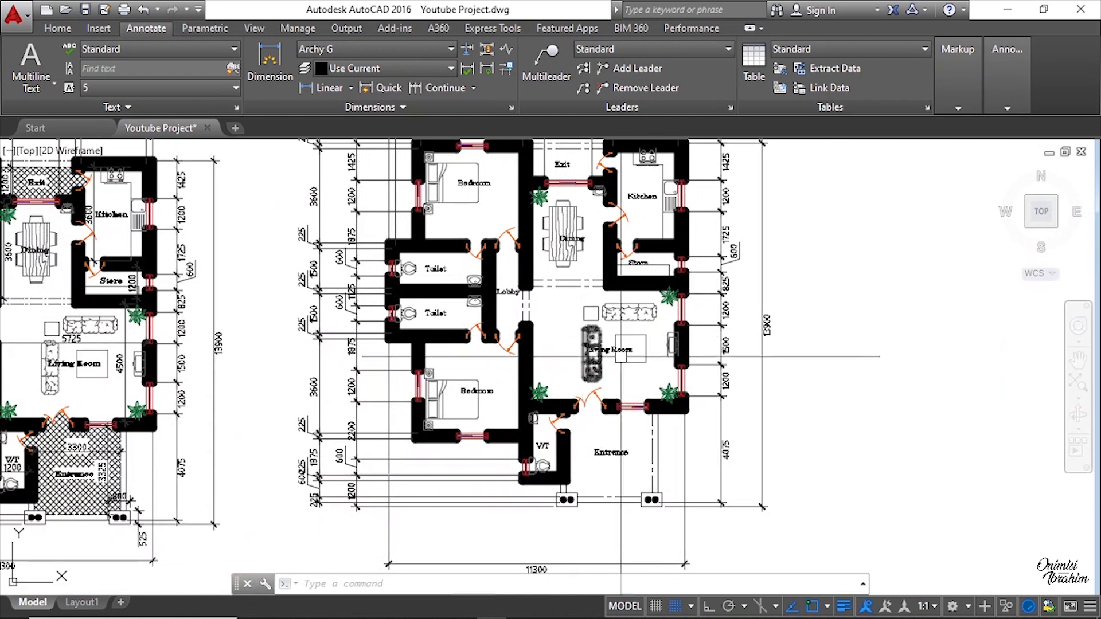
scroll(702, 360, "down", 2)
Step: Compare the original drawing's entrance dimensions with the new plan's entrance area
key("Escape")
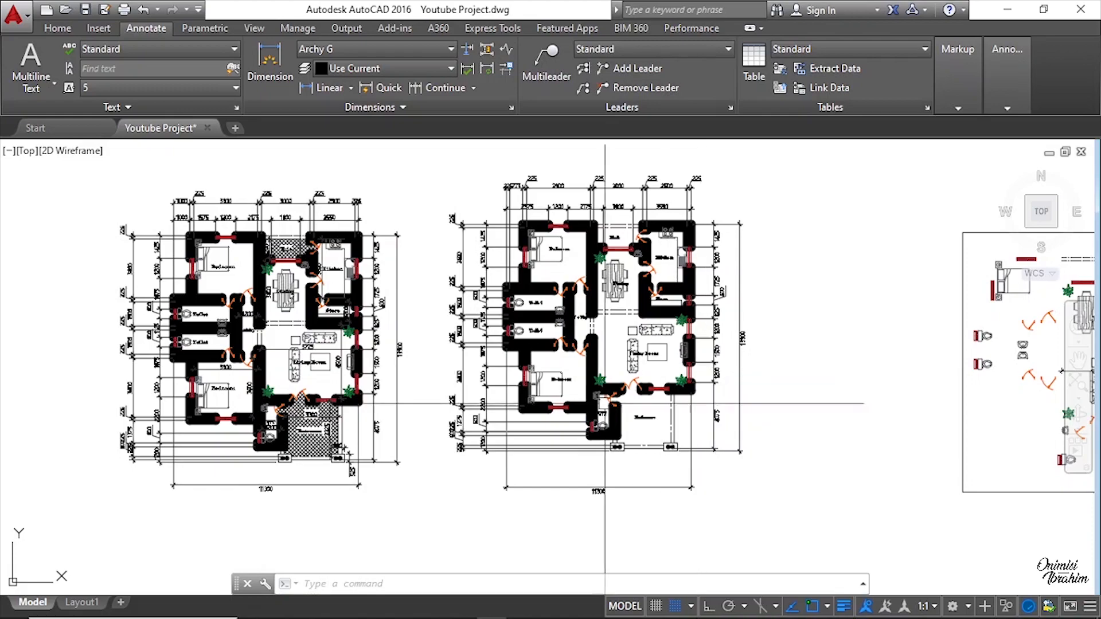
scroll(323, 445, "up", 8)
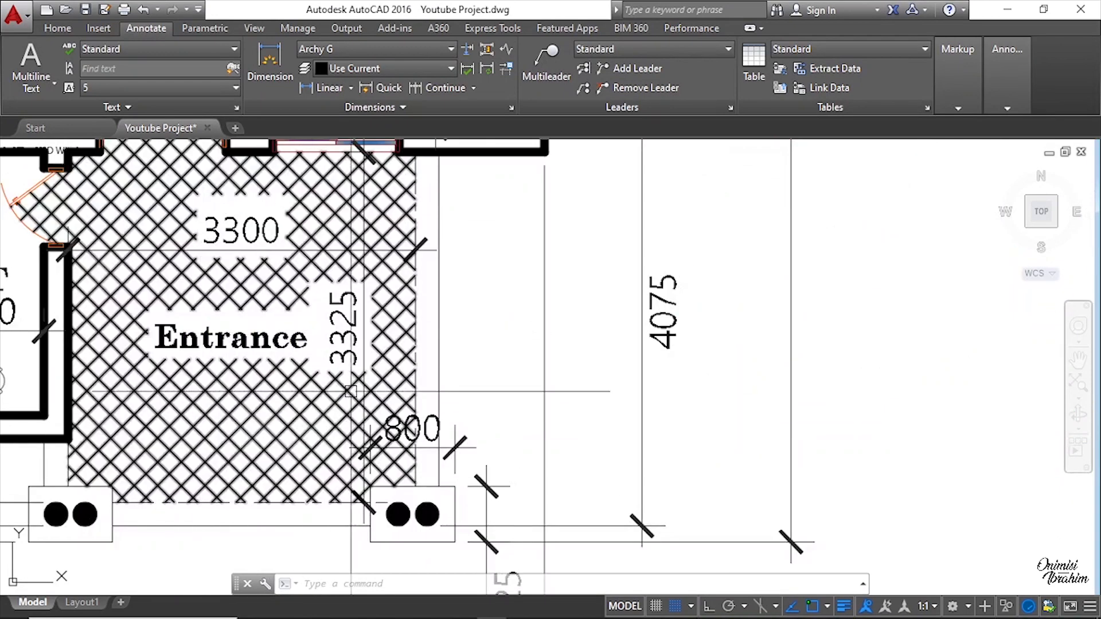
scroll(229, 367, "down", 5)
scroll(246, 364, "up", 5)
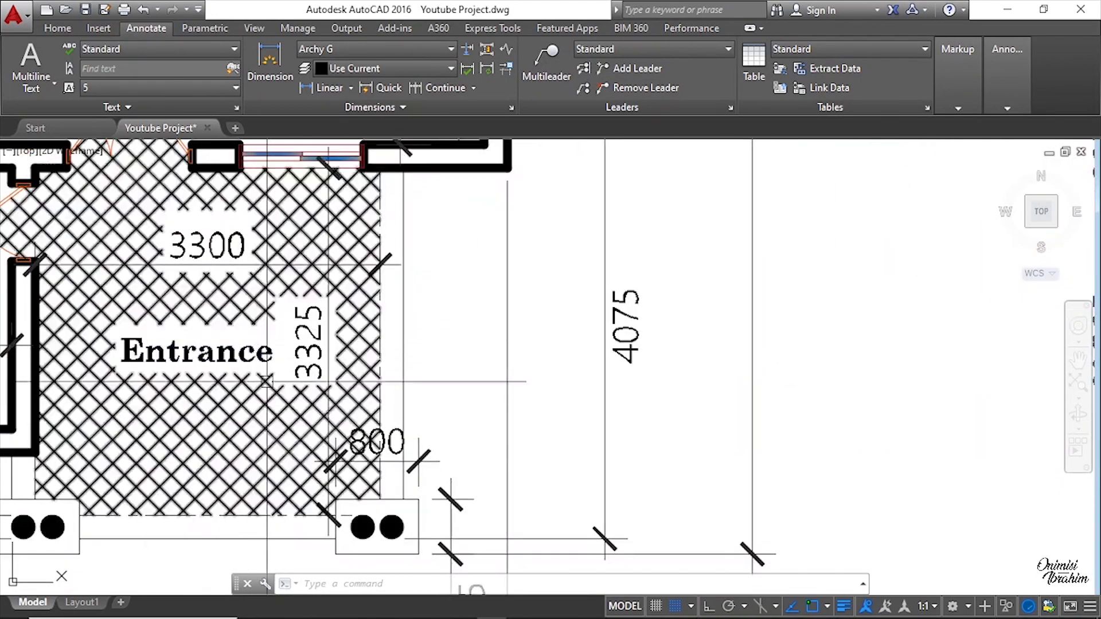
scroll(244, 356, "down", 4)
scroll(204, 413, "up", 2)
scroll(204, 412, "down", 4)
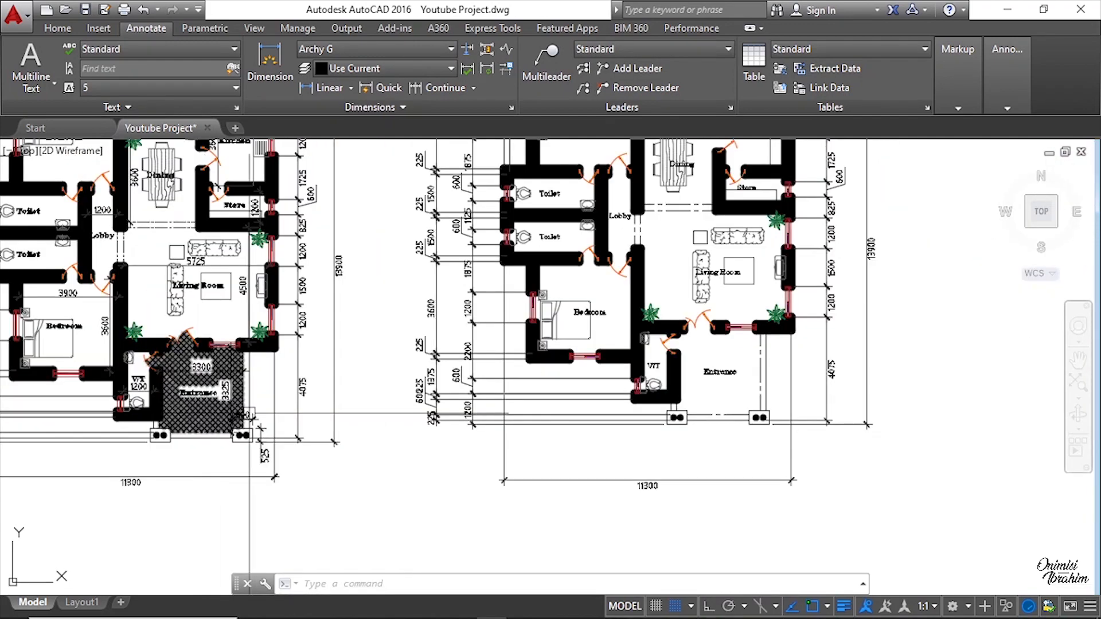
scroll(702, 390, "up", 3)
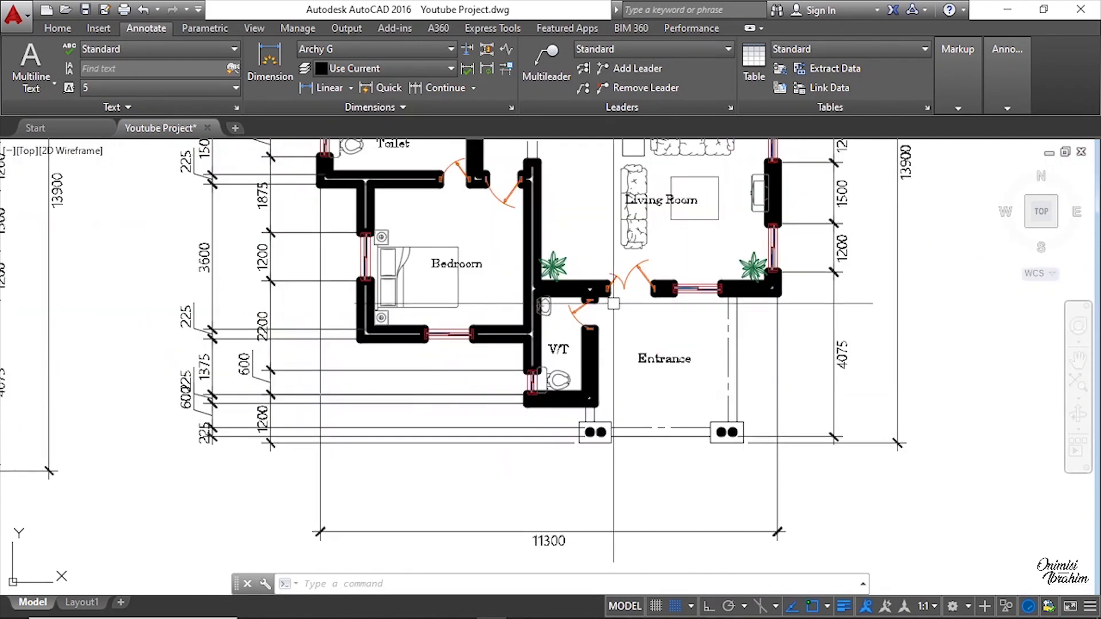
scroll(659, 341, "up", 2)
scroll(739, 382, "down", 2)
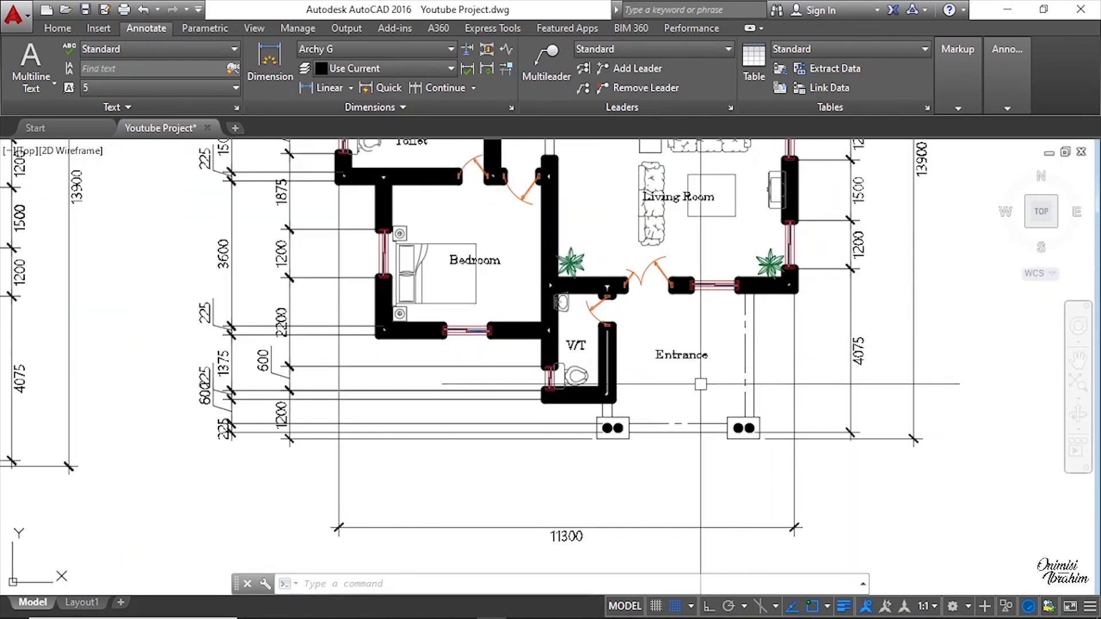
scroll(613, 312, "up", 2)
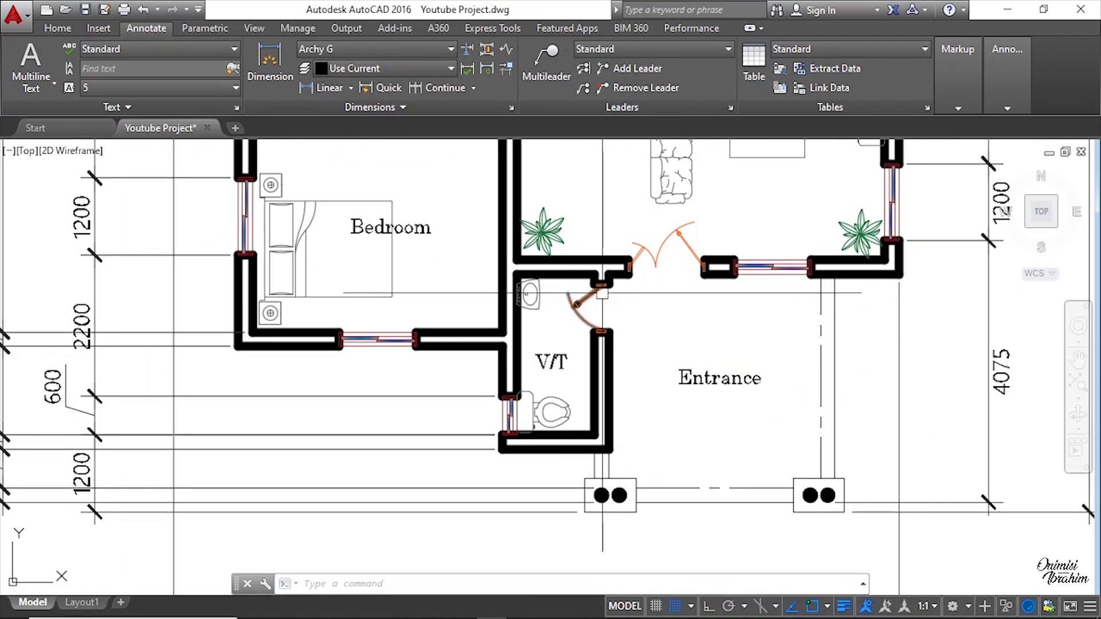
Step: Add a horizontal linear dimension across the entrance from the V/T wall corner to the right column edge
left_click(331, 89)
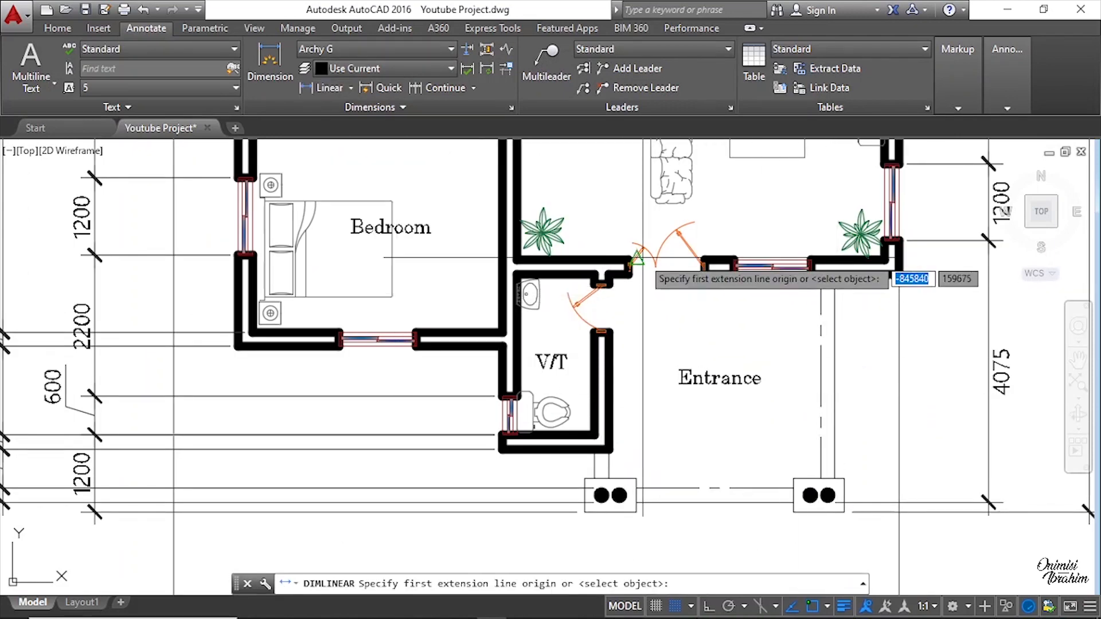
scroll(599, 284, "up", 3)
left_click(572, 309)
scroll(568, 312, "down", 4)
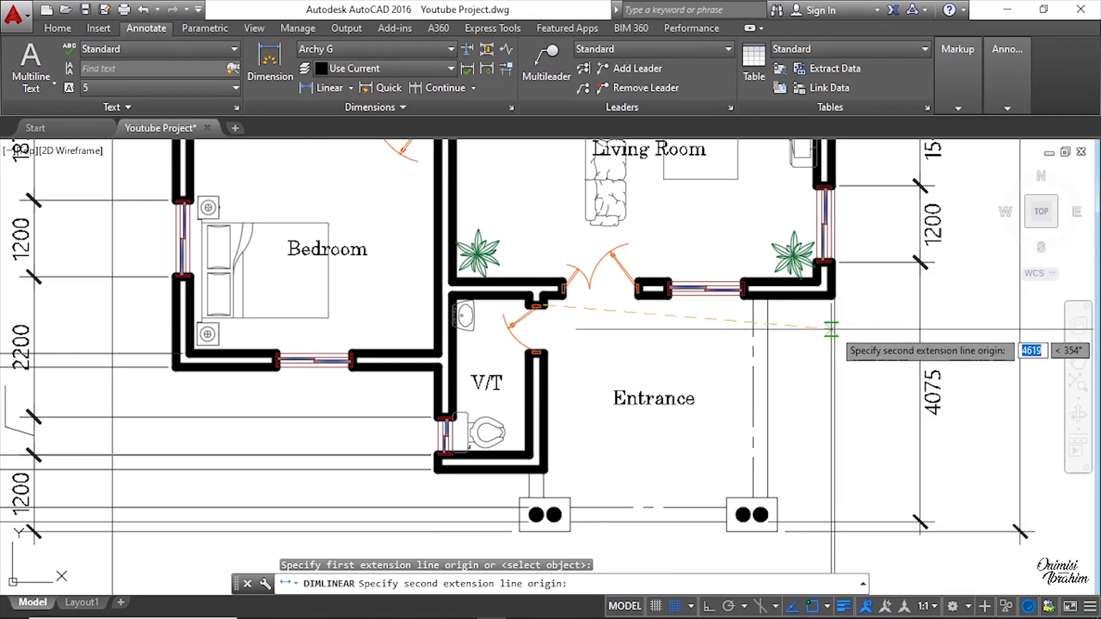
scroll(744, 316, "up", 2)
left_click(744, 316)
left_click(720, 315)
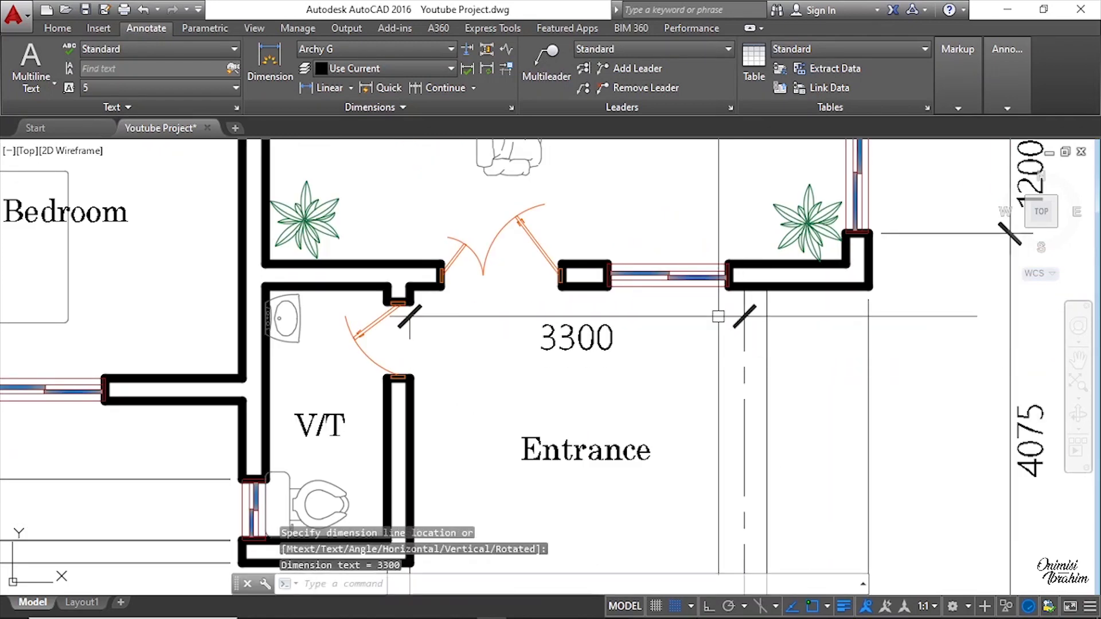
scroll(709, 379, "down", 3)
key("Return")
scroll(711, 394, "up", 2)
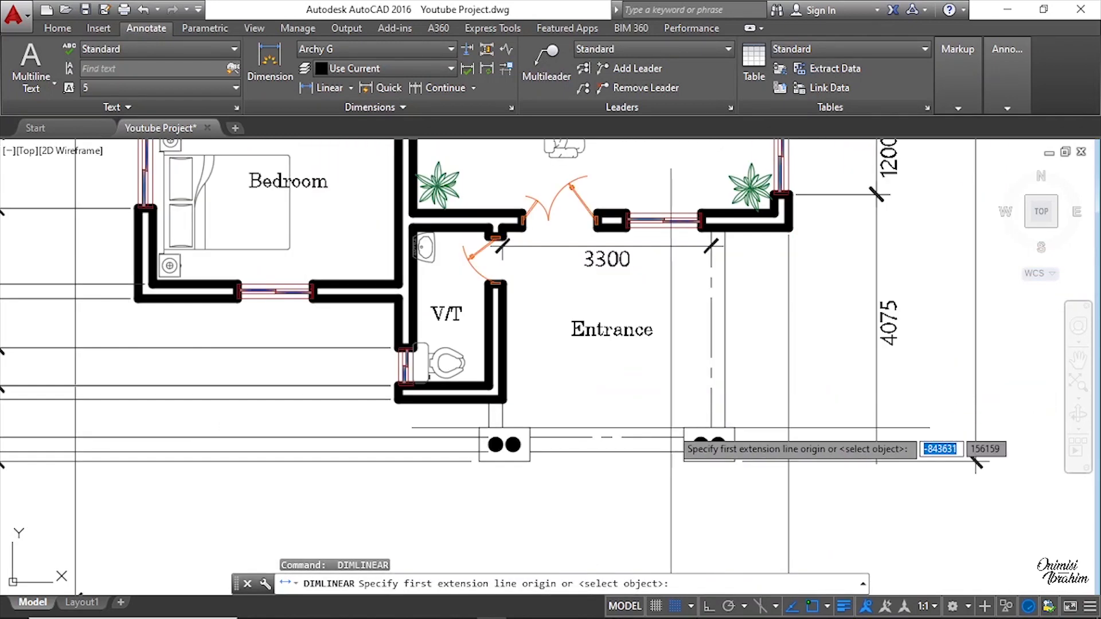
left_click(671, 427)
scroll(674, 227, "up", 2)
left_click(710, 221)
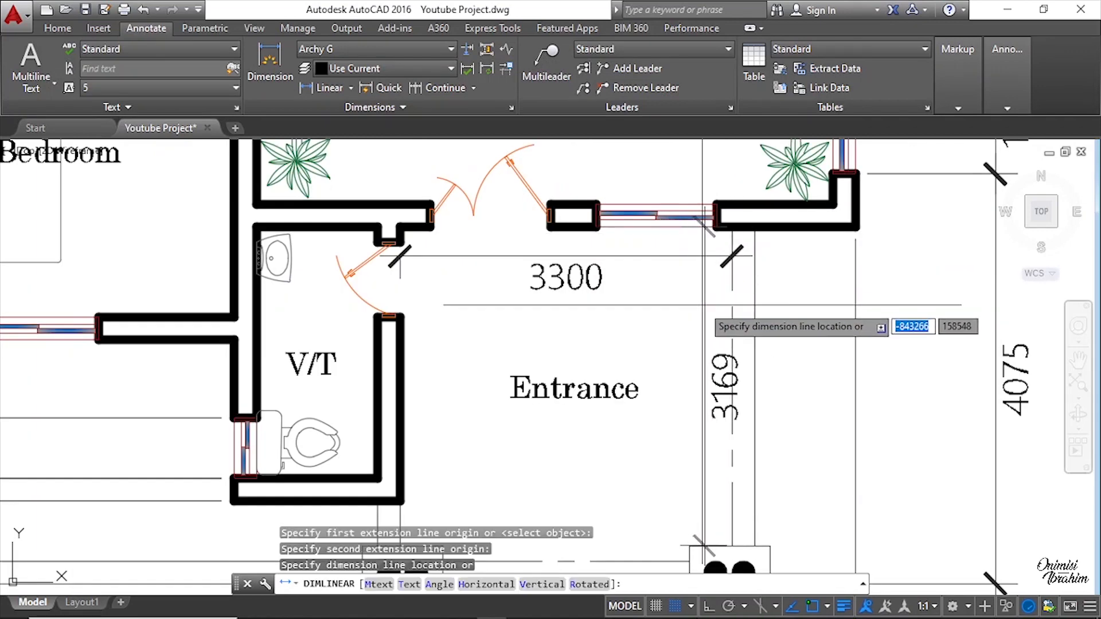
key("Escape")
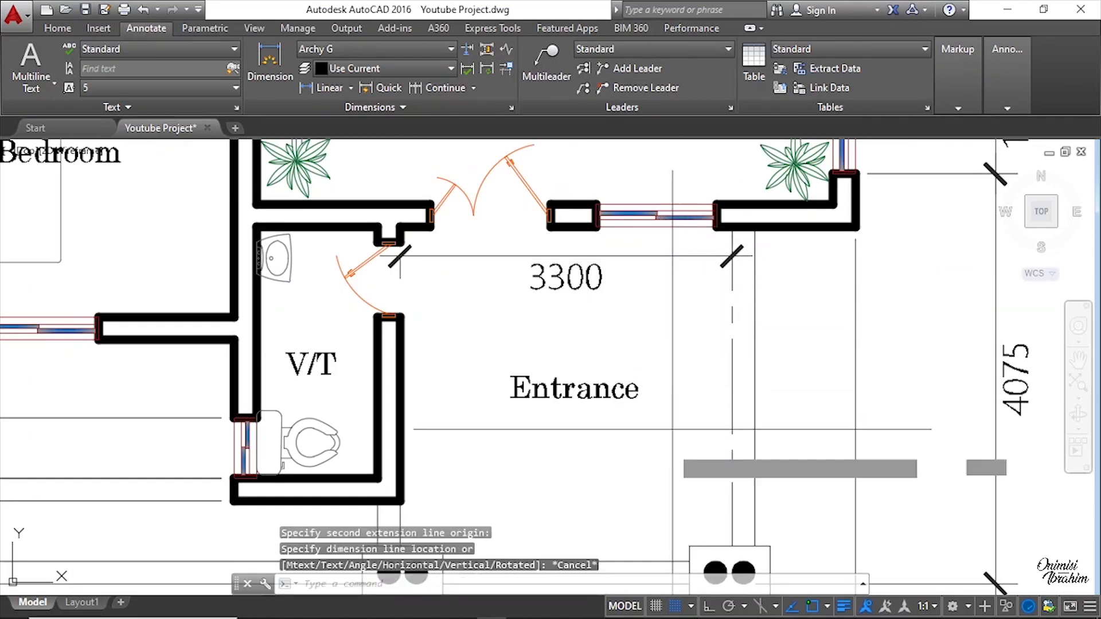
Step: Add a vertical linear dimension inside the entrance from the front column up to the top wall line
key("Return")
left_click(667, 561)
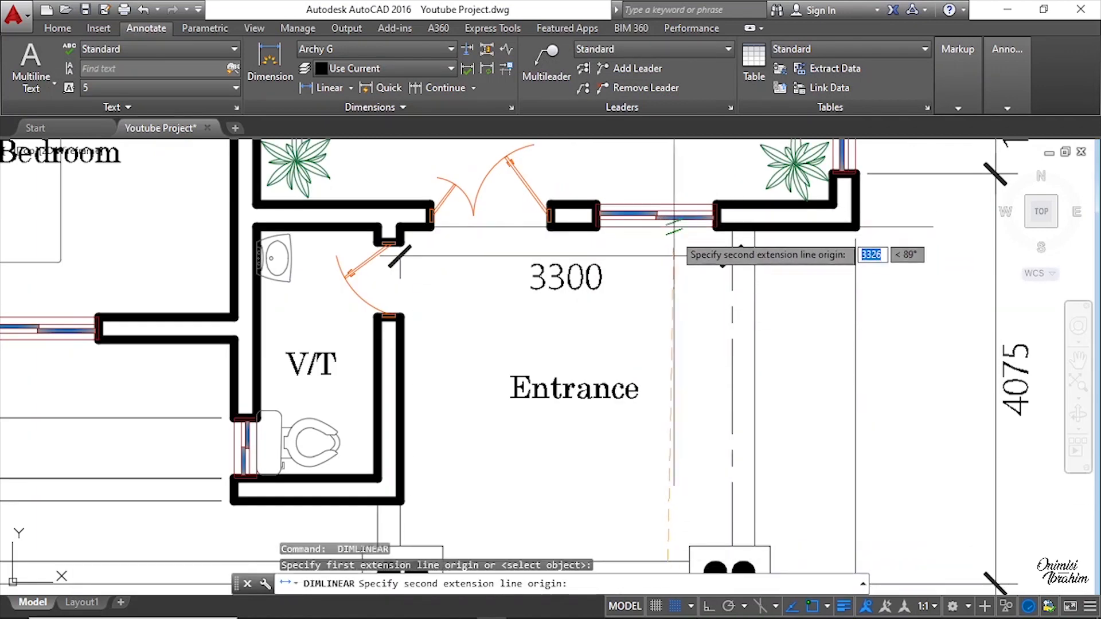
left_click(667, 227)
left_click(679, 274)
Step: Add a vertical linear dimension in the dining area from the store's wall corner up to the exit wall corner
scroll(860, 295, "down", 2)
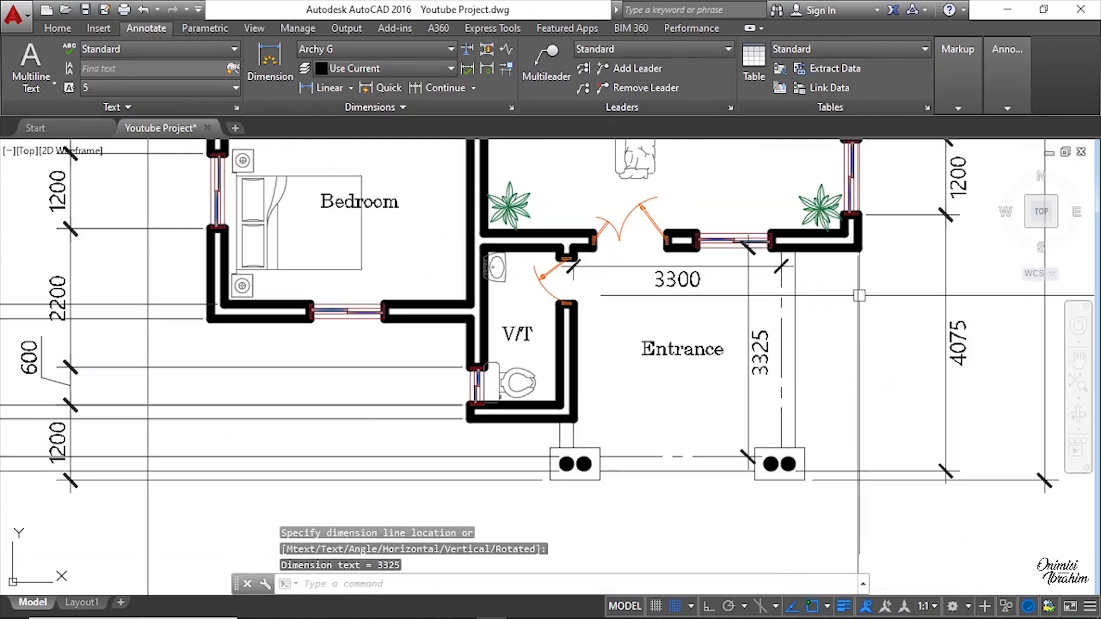
scroll(712, 333, "down", 4)
middle_click_drag(694, 213, 690, 376)
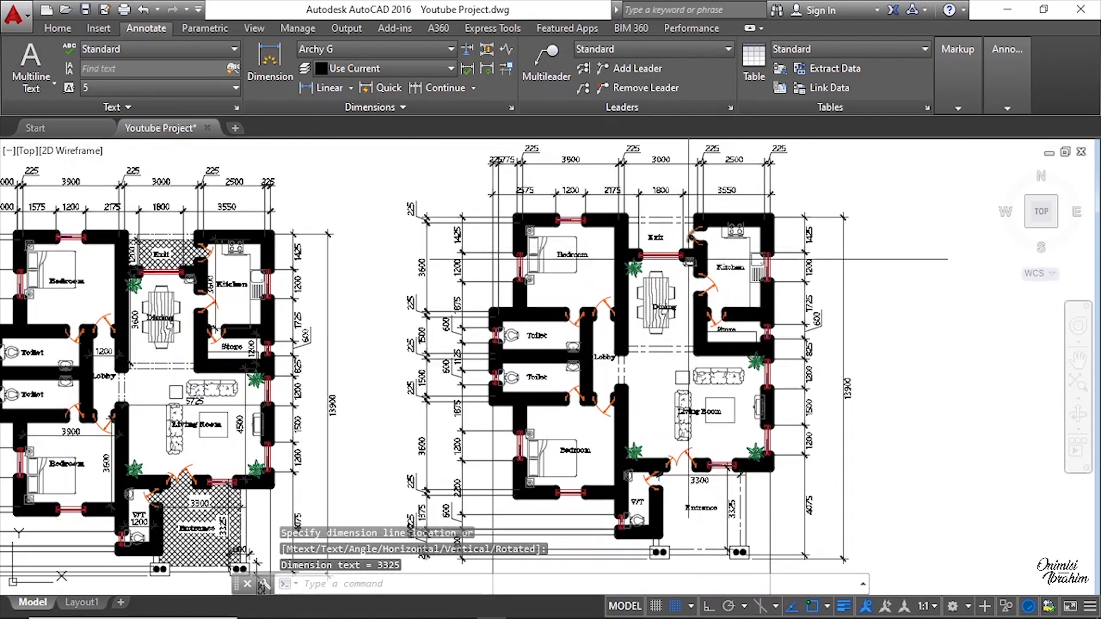
scroll(670, 316, "up", 4)
scroll(723, 303, "down", 4)
scroll(731, 342, "up", 4)
key("Return")
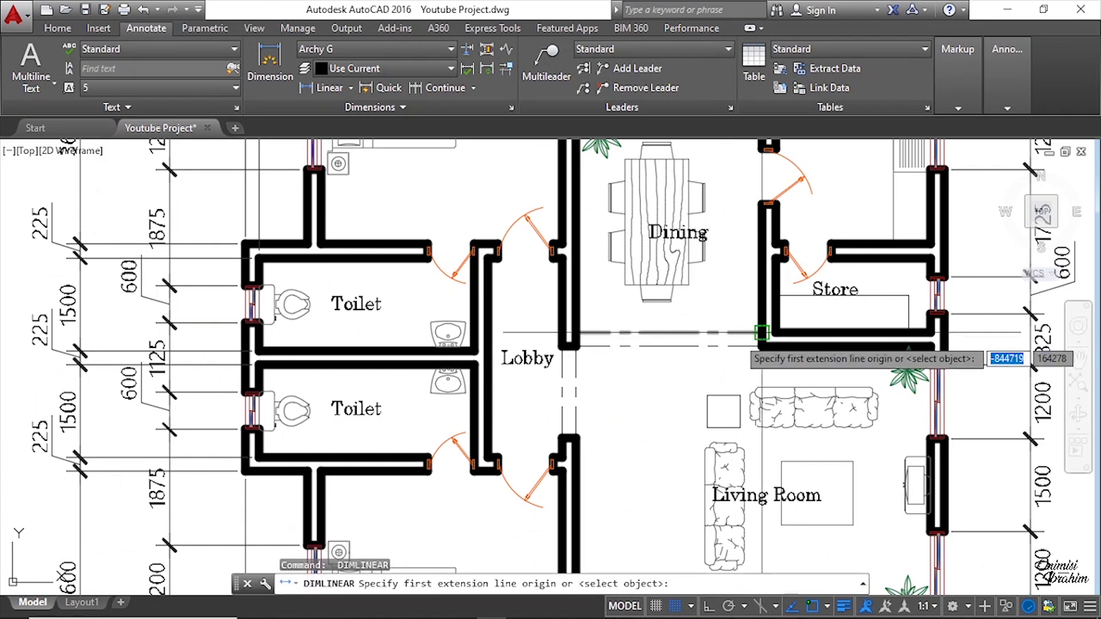
left_click(732, 342)
scroll(737, 321, "down", 4)
scroll(740, 289, "up", 4)
scroll(734, 238, "up", 8)
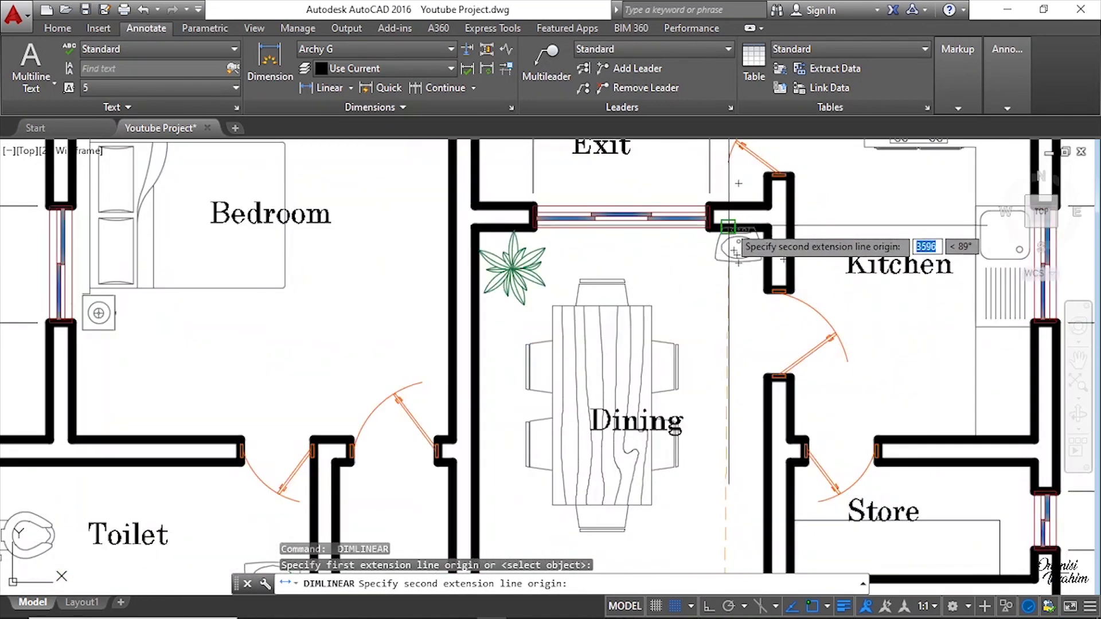
scroll(692, 238, "up", 2)
left_click(677, 220)
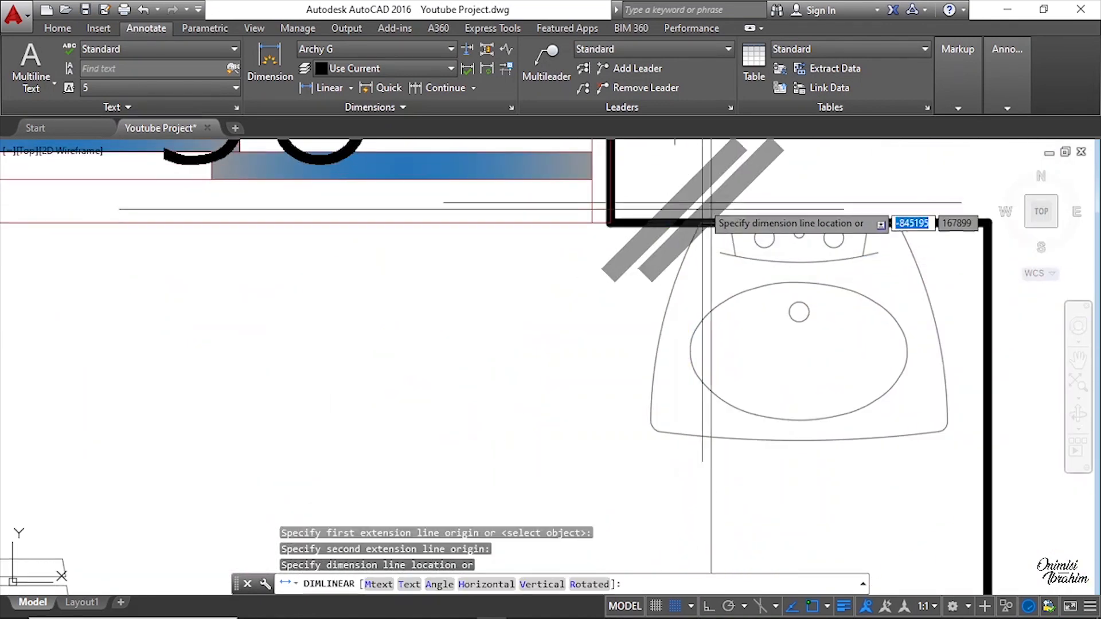
scroll(741, 192, "down", 4)
middle_click_drag(751, 383, 748, 209)
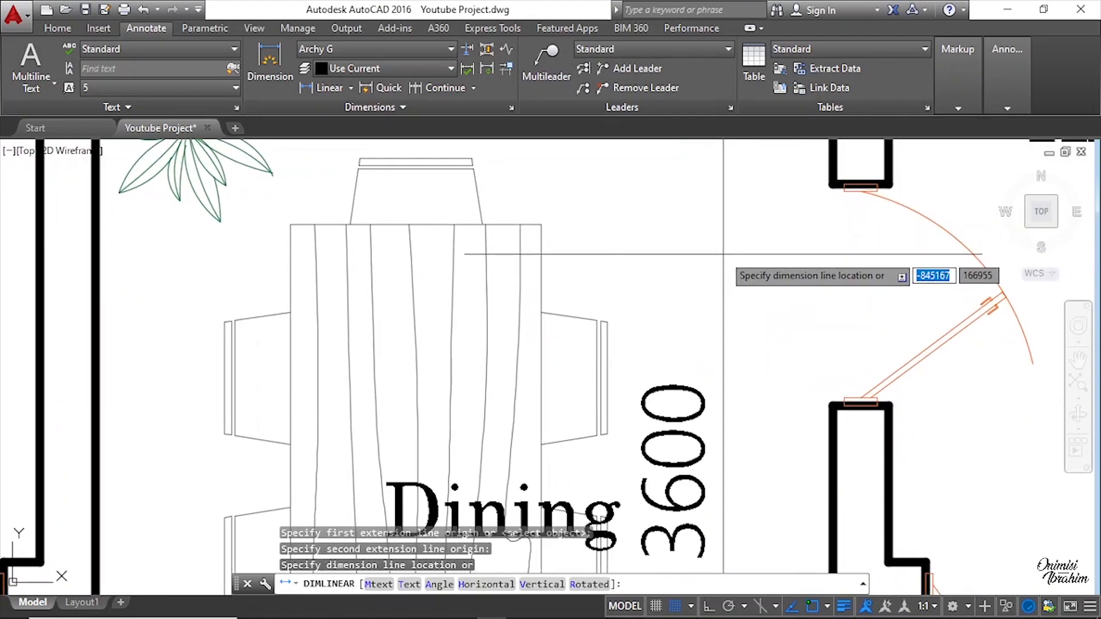
left_click(723, 253)
scroll(723, 253, "down", 6)
key("Return")
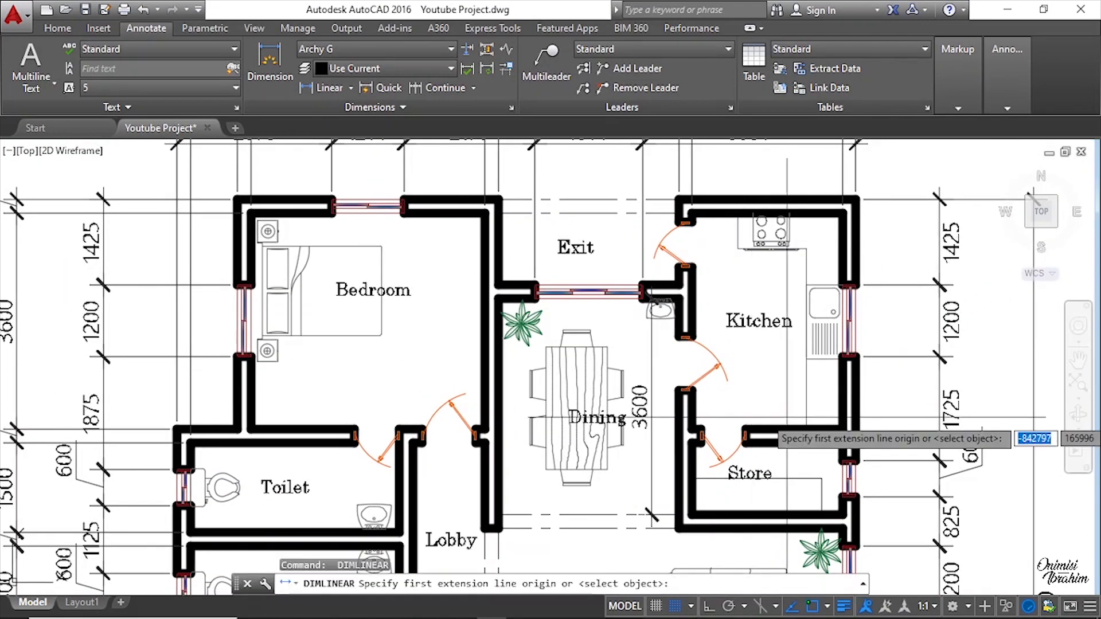
scroll(707, 411, "up", 7)
left_click(680, 405)
key("Escape")
Step: Compare the top dimension strings and kitchen area of the original drawing with the new plan
scroll(680, 405, "down", 7)
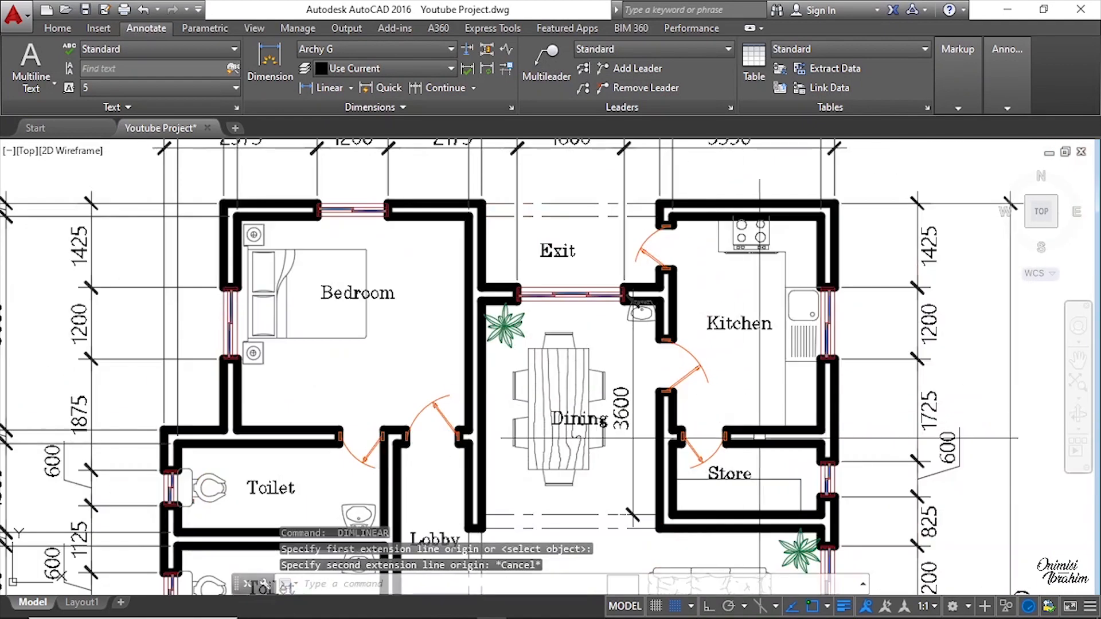
scroll(784, 504, "up", 5)
scroll(588, 378, "down", 5)
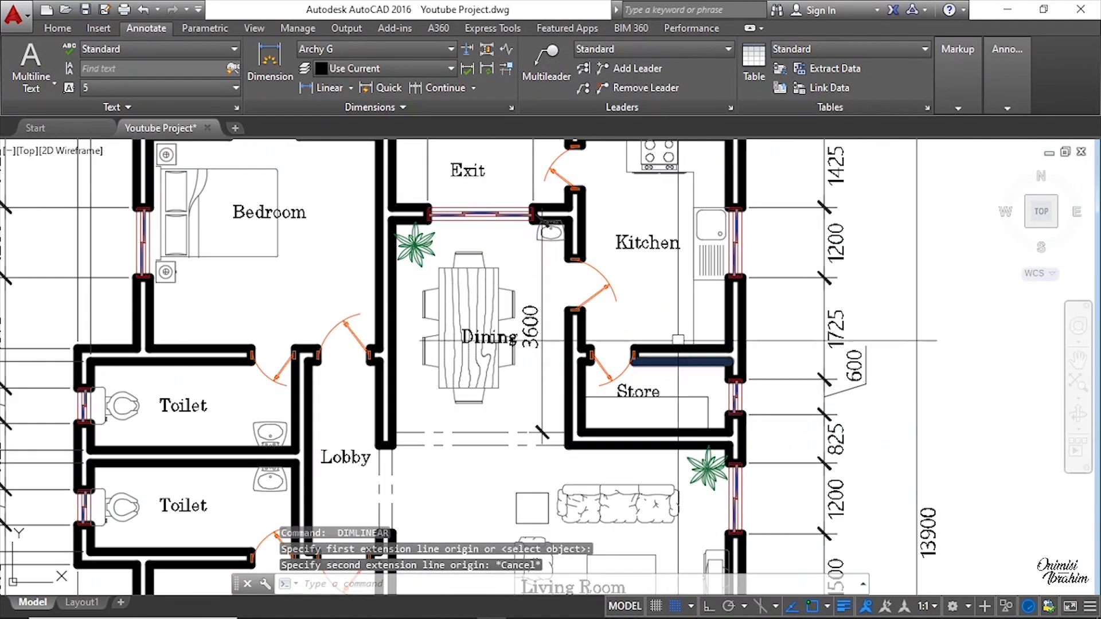
middle_click_drag(695, 270, 706, 392)
scroll(650, 244, "up", 2)
middle_click_drag(650, 244, 664, 447)
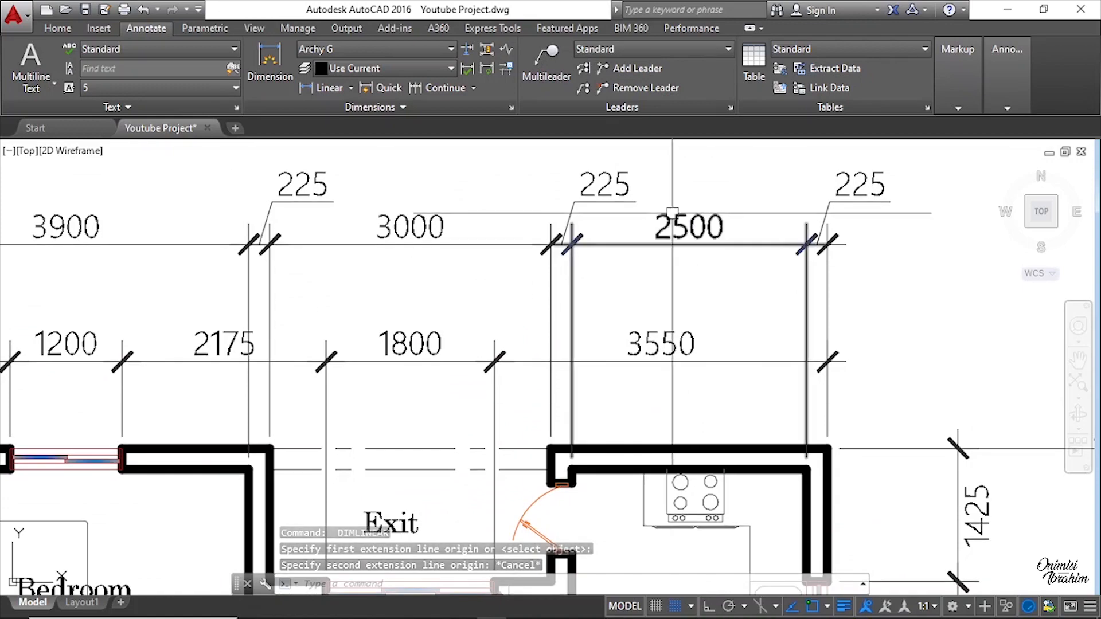
scroll(670, 211, "down", 4)
middle_click_drag(703, 312, 680, 212)
middle_click_drag(594, 309, 858, 292)
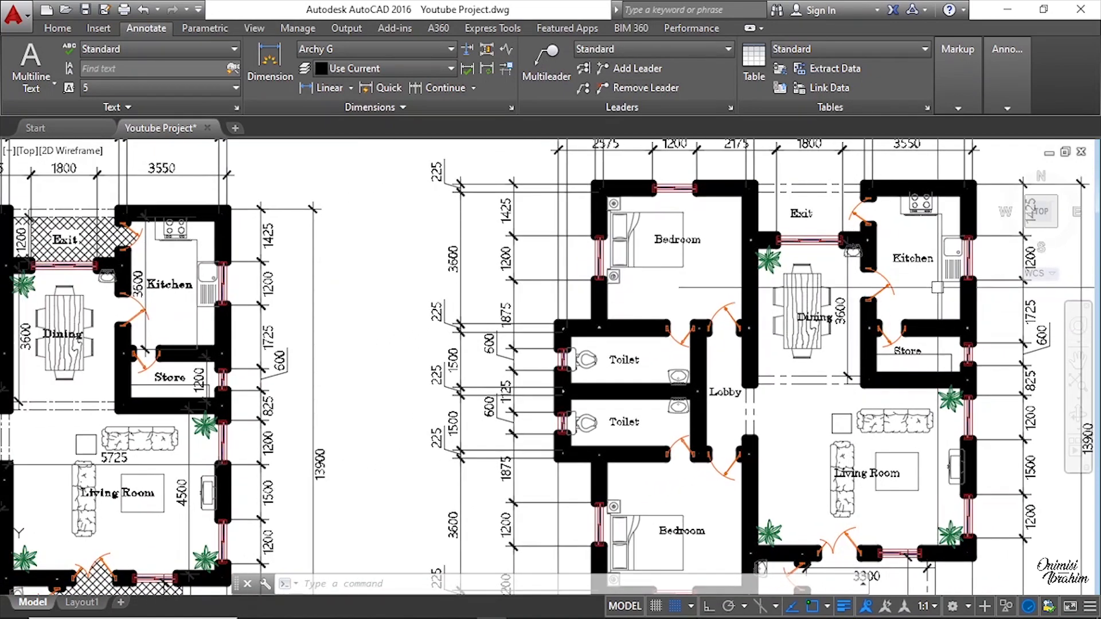
scroll(910, 307, "up", 2)
Step: Add a vertical linear dimension in the kitchen from the store's top wall up to the kitchen's top wall
key("space")
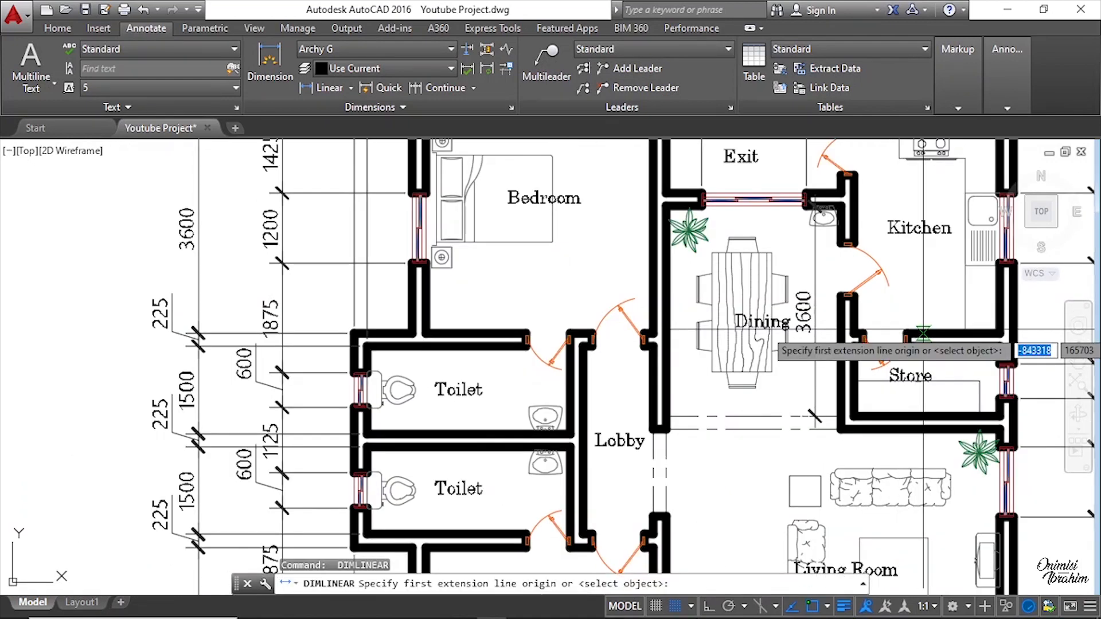
left_click(923, 332)
scroll(908, 332, "down", 2)
scroll(920, 192, "up", 2)
middle_click_drag(920, 192, 899, 266)
scroll(902, 290, "up", 4)
scroll(906, 258, "up", 2)
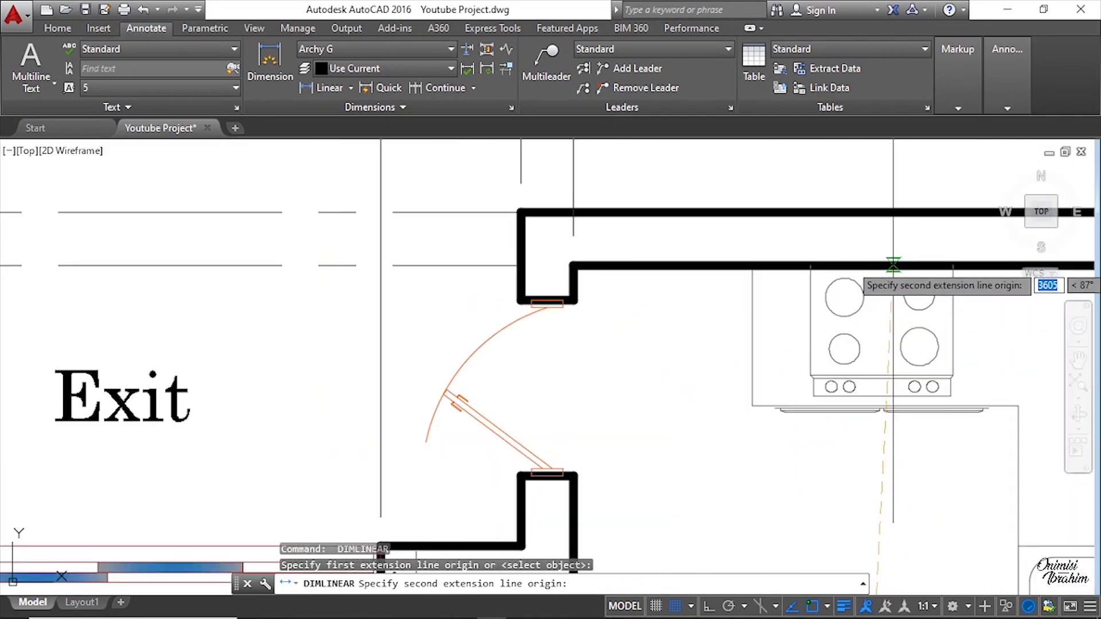
left_click(894, 265)
scroll(891, 266, "down", 2)
scroll(800, 284, "down", 4)
left_click(798, 285)
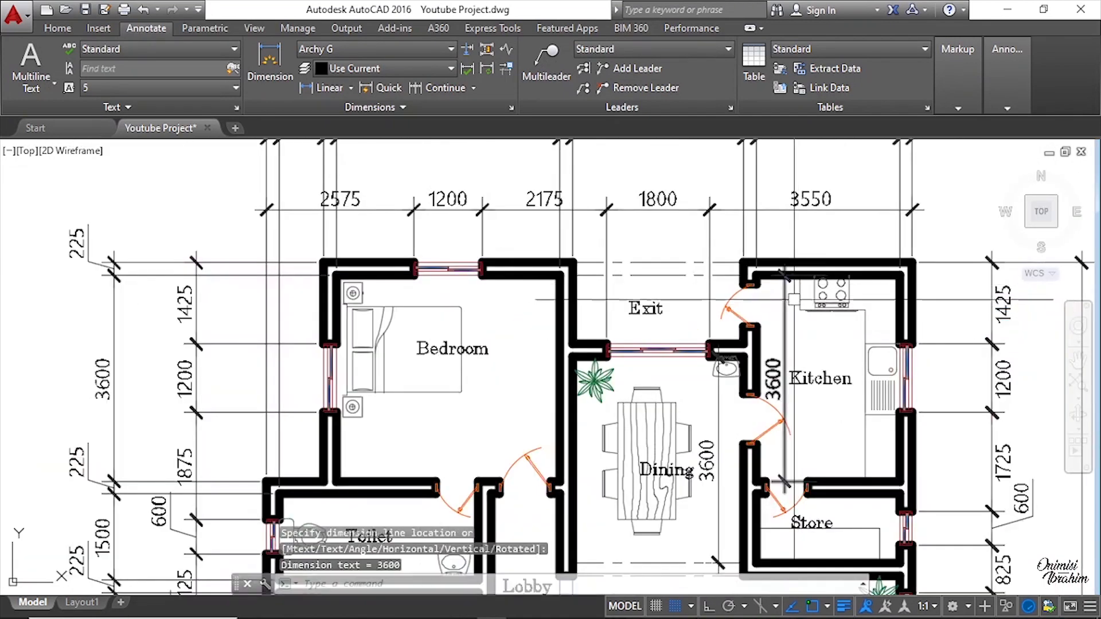
Step: Add a vertical linear dimension across the exit from its lower wall corner up to the top wall
scroll(745, 310, "down", 2)
scroll(719, 329, "up", 6)
key("space")
scroll(719, 328, "up", 2)
left_click(721, 352)
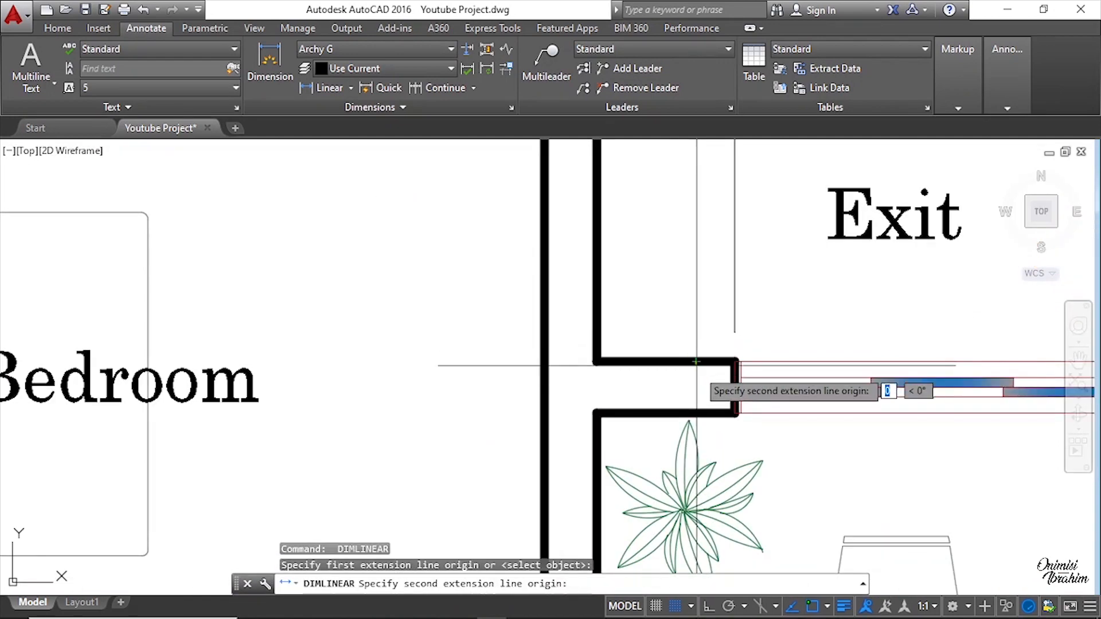
scroll(745, 366, "down", 2)
left_click(695, 194)
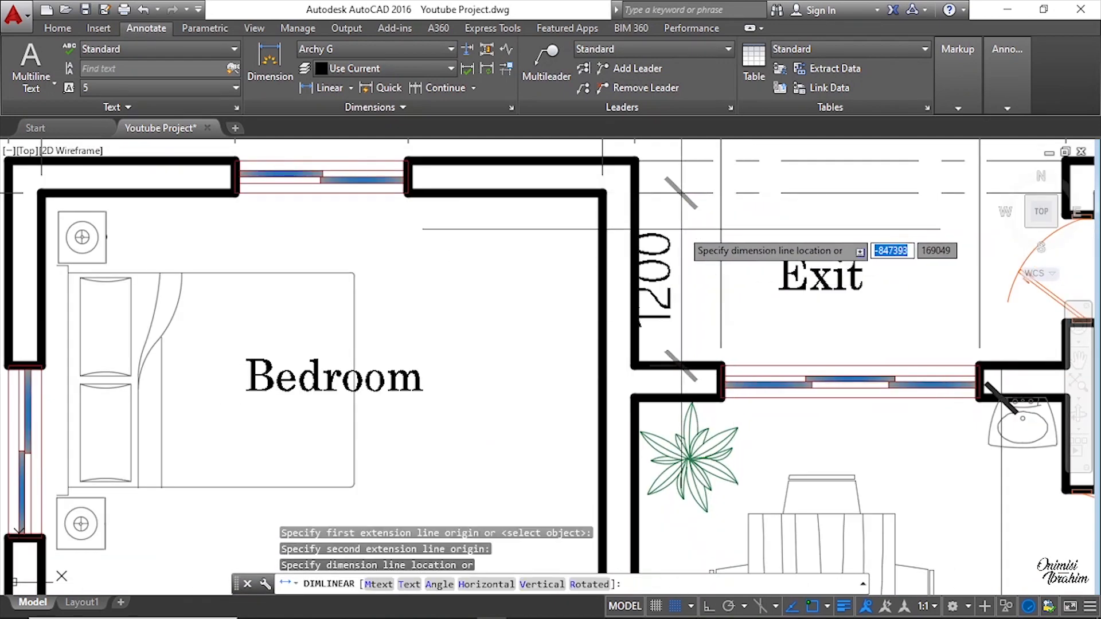
left_click(694, 229)
Step: Add a horizontal linear dimension across the lobby's width between its two walls
scroll(398, 324, "down", 5)
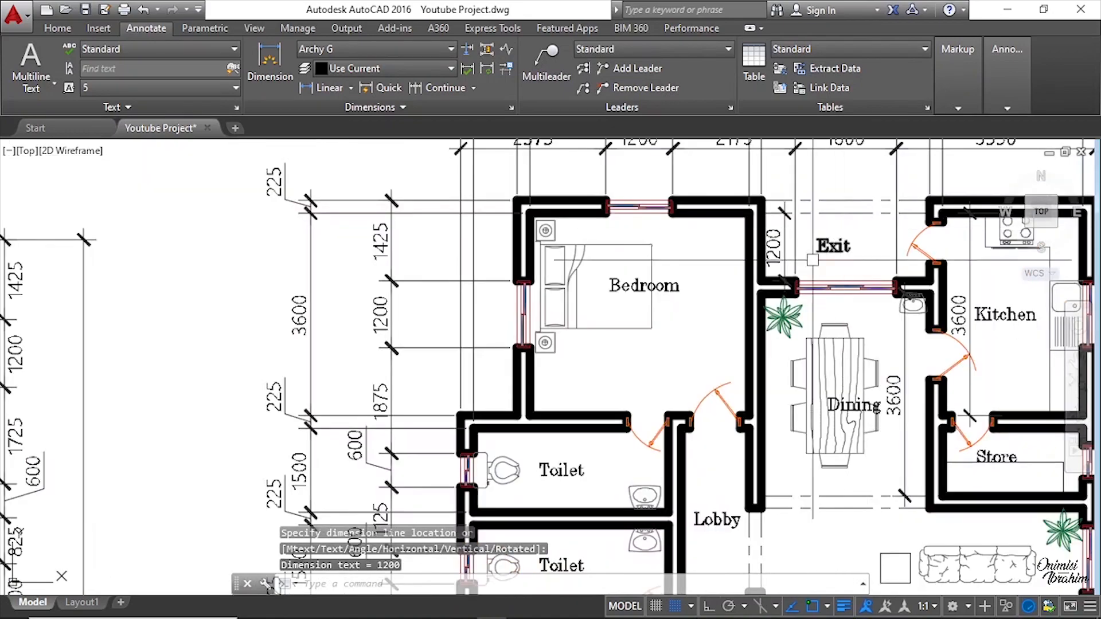
scroll(321, 401, "up", 2)
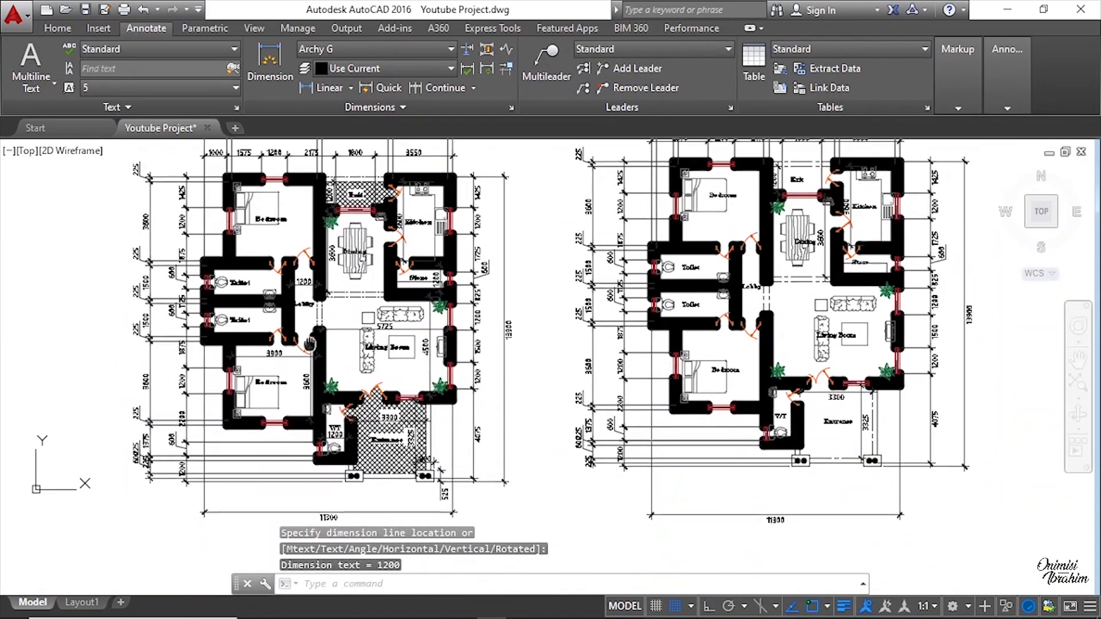
scroll(297, 295, "up", 5)
scroll(296, 295, "down", 4)
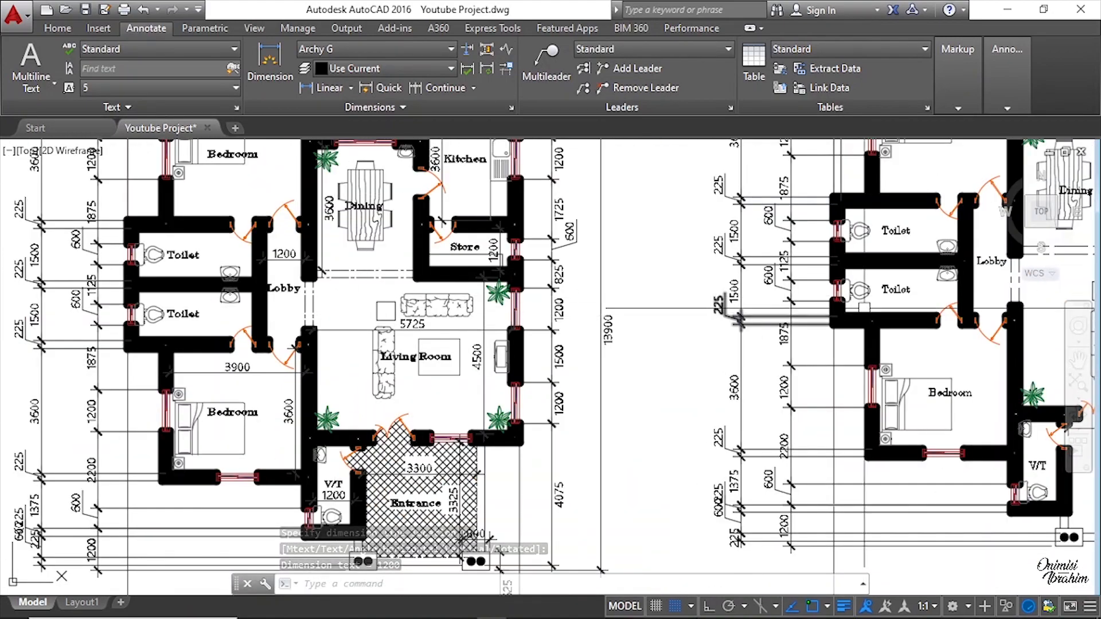
middle_click_drag(951, 292, 593, 307)
scroll(660, 210, "up", 4)
key("space")
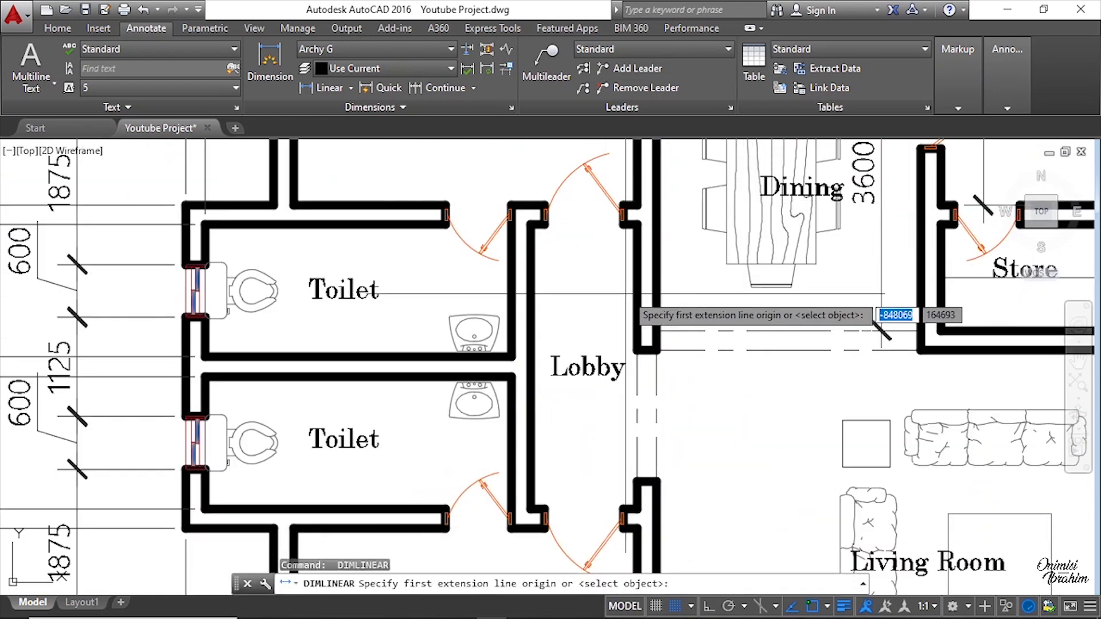
left_click(881, 294)
left_click(528, 297)
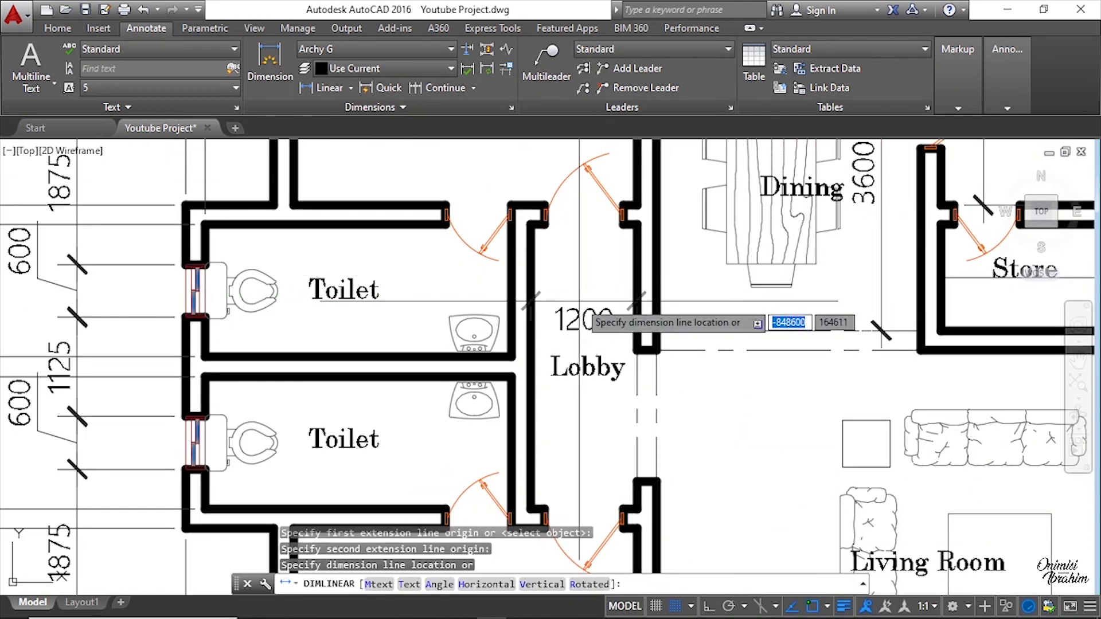
left_click(579, 300)
Step: Add a horizontal linear dimension across the upper toilet from its outer wall to the lobby wall
scroll(579, 301, "down", 3)
key("space")
scroll(383, 298, "up", 3)
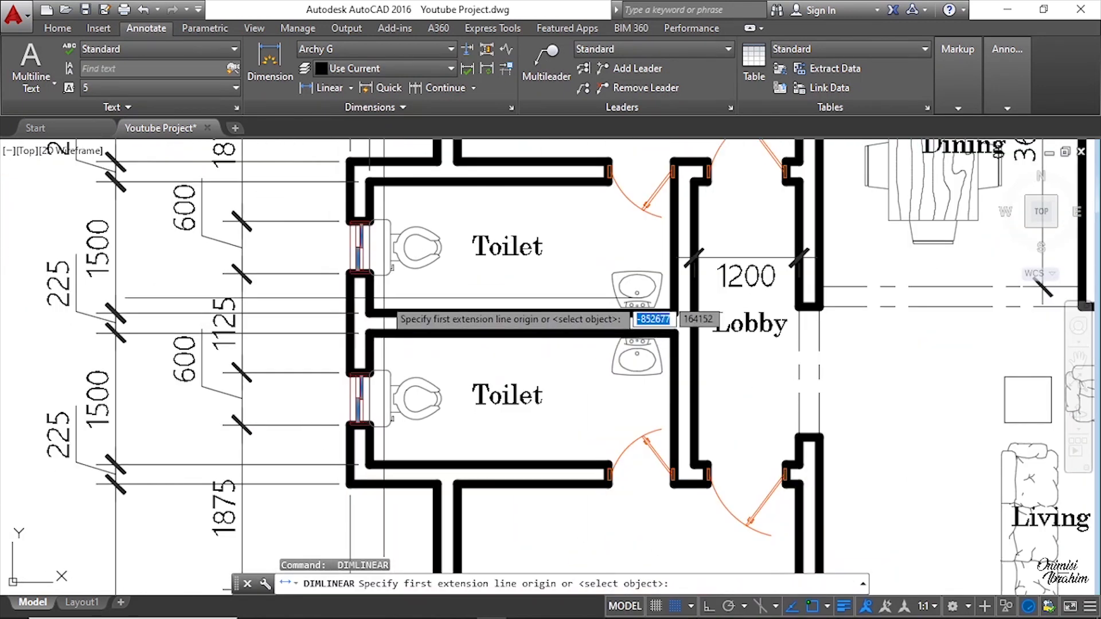
left_click(370, 294)
scroll(688, 302, "up", 3)
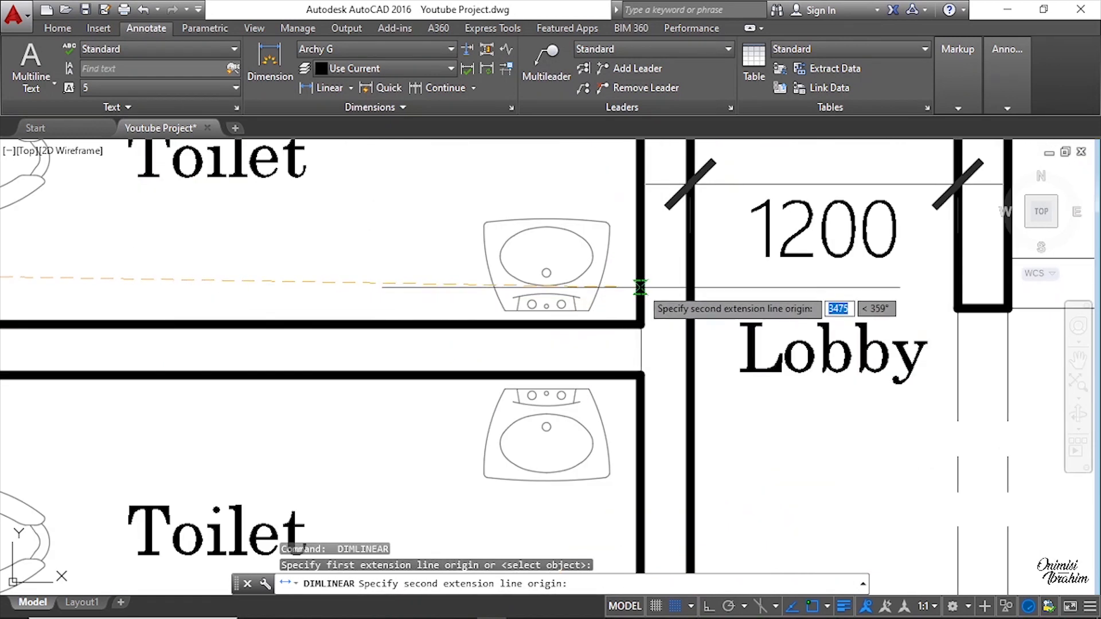
left_click(639, 287)
left_click(573, 241)
Step: Compare the living room dimensions of the original drawing with the new plan
scroll(557, 236, "down", 3)
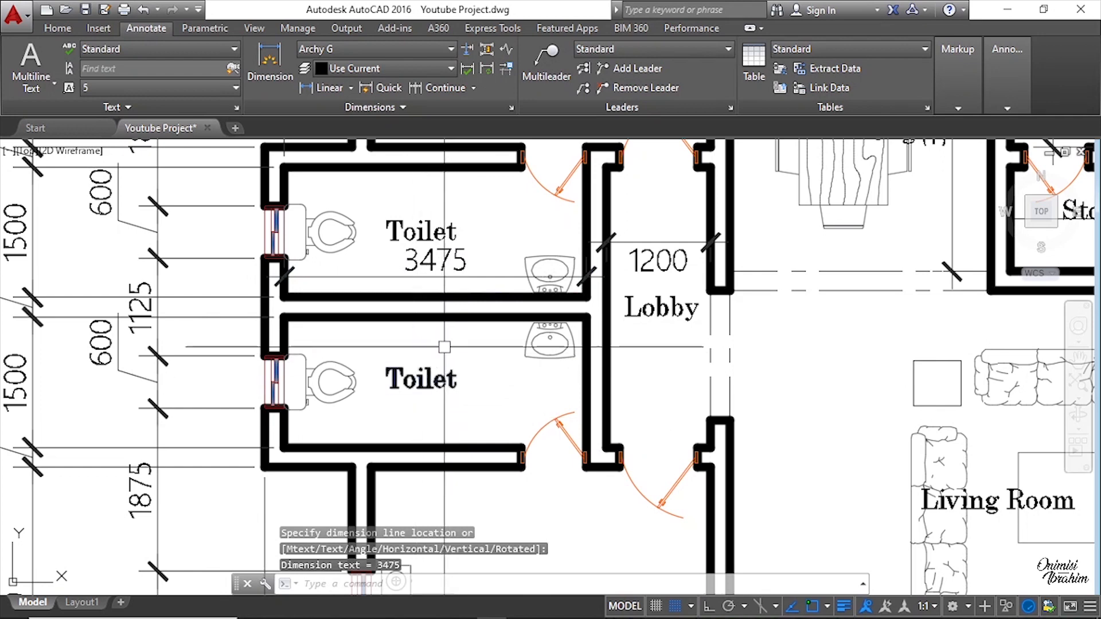
scroll(658, 367, "down", 2)
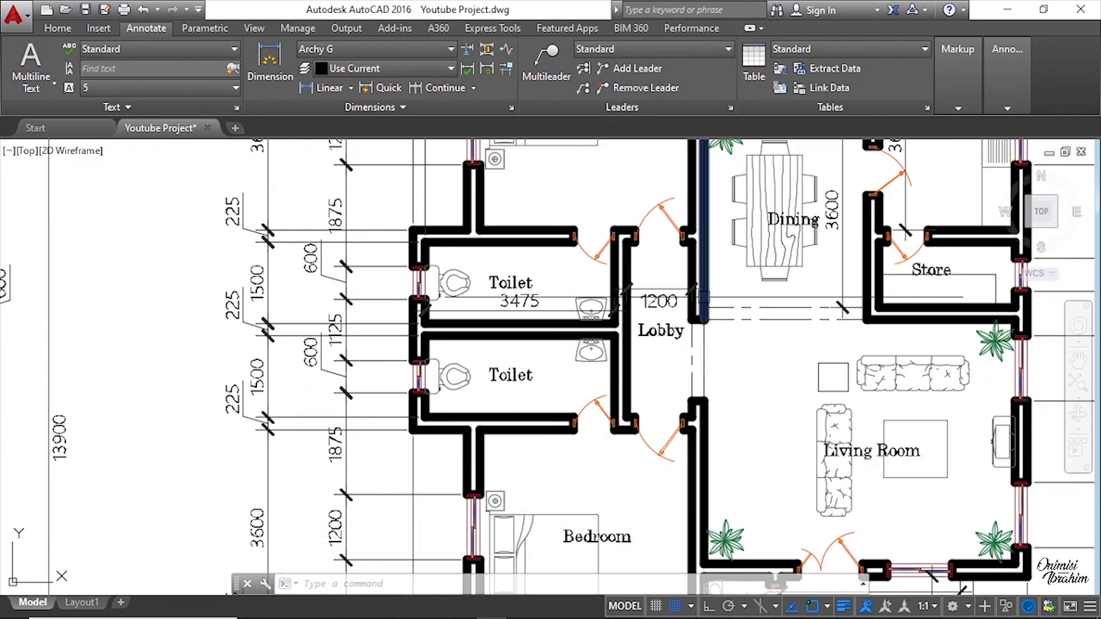
scroll(542, 388, "down", 4)
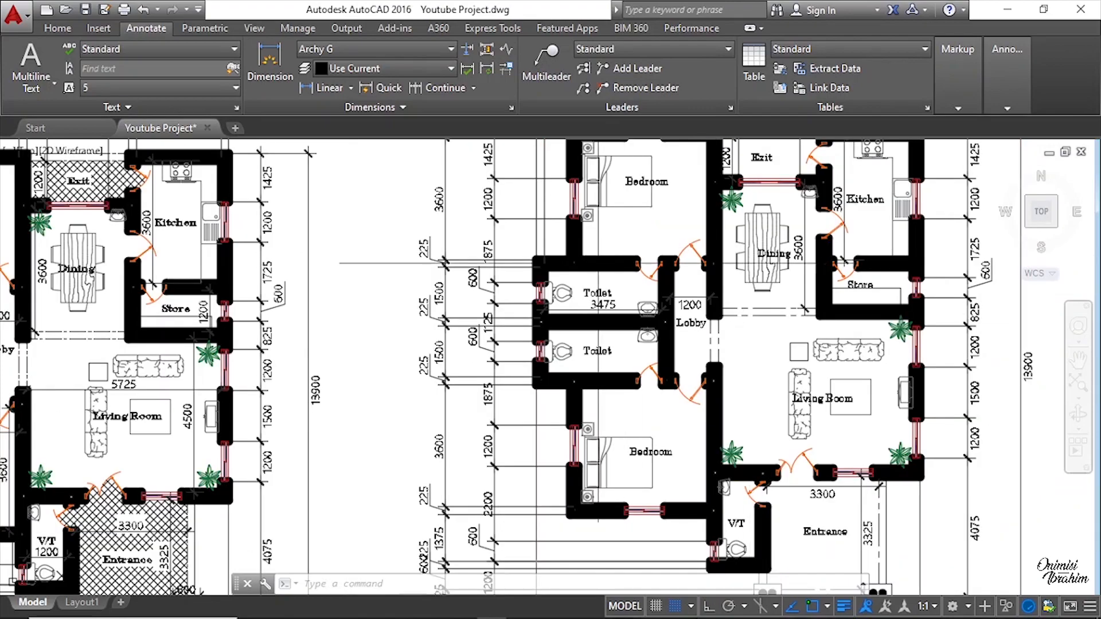
middle_click_drag(438, 297, 825, 298)
scroll(240, 361, "up", 2)
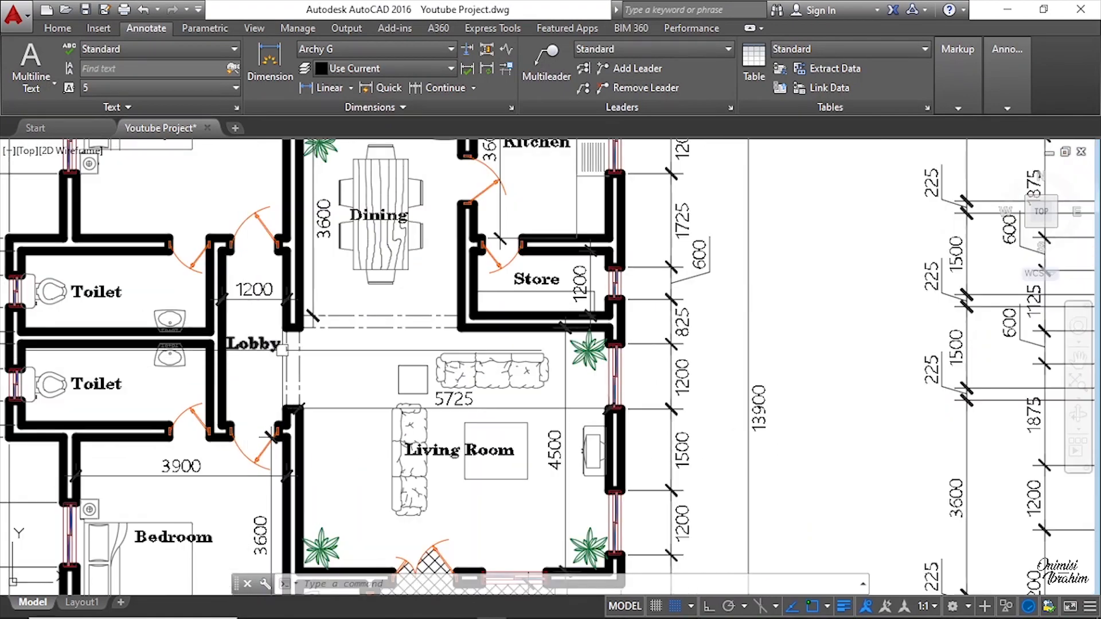
scroll(248, 317, "down", 2)
middle_click_drag(762, 361, 319, 339)
scroll(657, 343, "up", 2)
Step: Add a horizontal linear dimension across the living room from the lobby wall to the right outer wall
key("space")
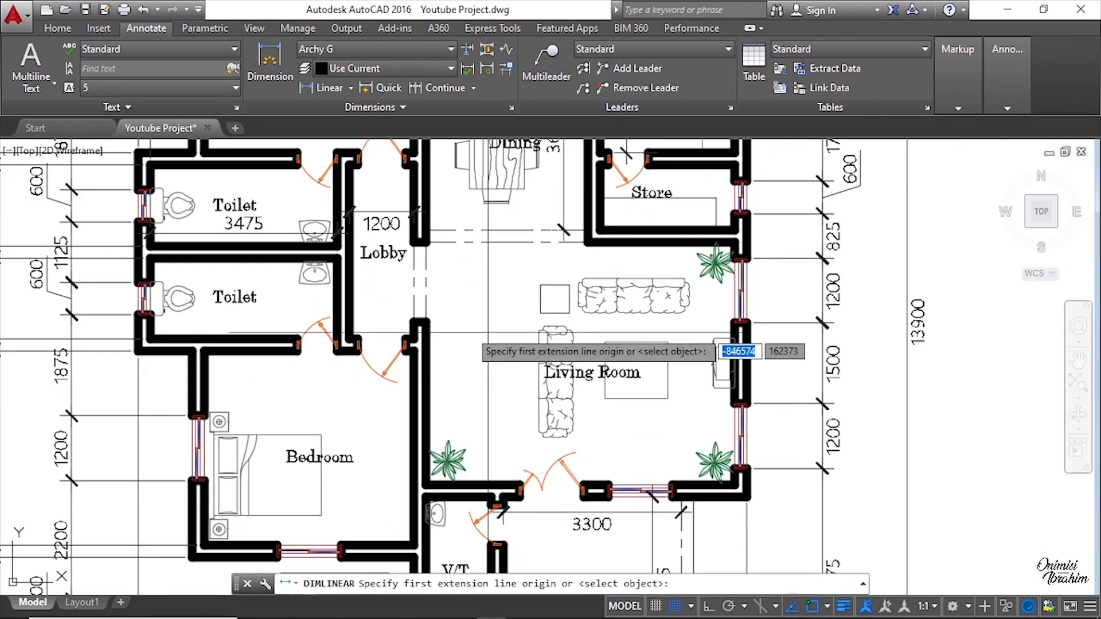
scroll(420, 308, "up", 2)
left_click(417, 306)
scroll(914, 321, "up", 3)
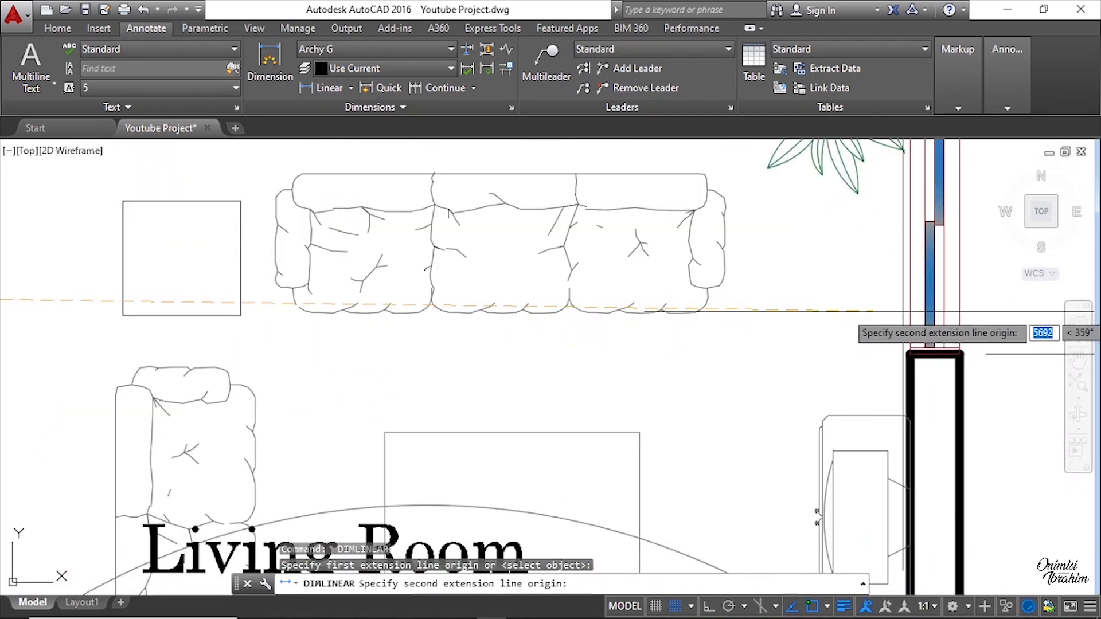
left_click(910, 311)
scroll(910, 312, "down", 2)
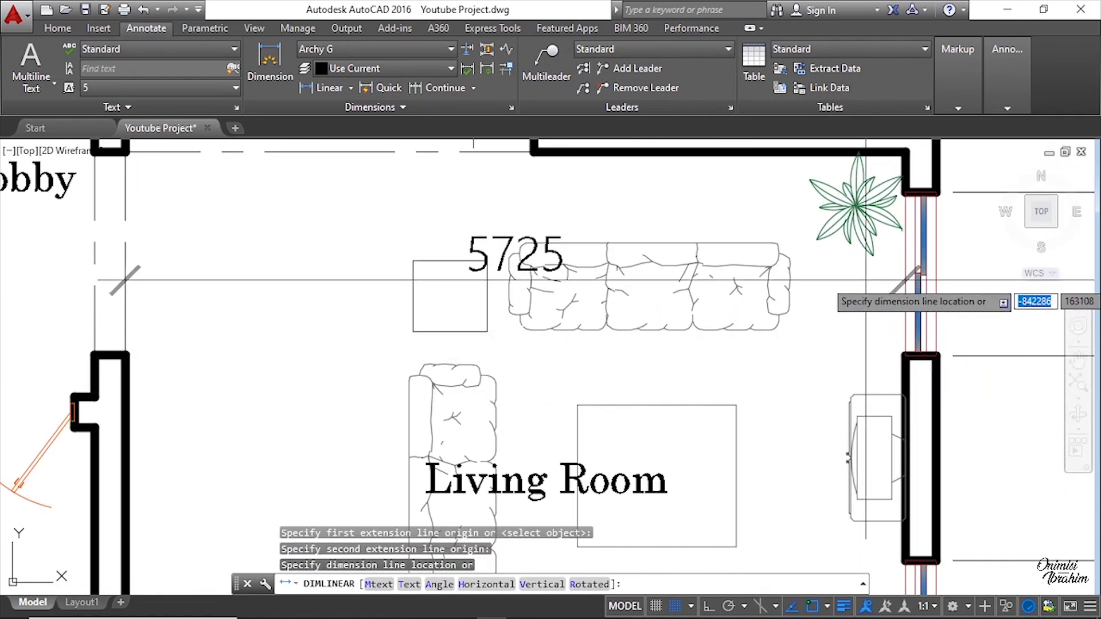
left_click(863, 232)
Step: Add a vertical linear dimension in the living room from the bottom wall up to the store's wall
scroll(806, 269, "down", 3)
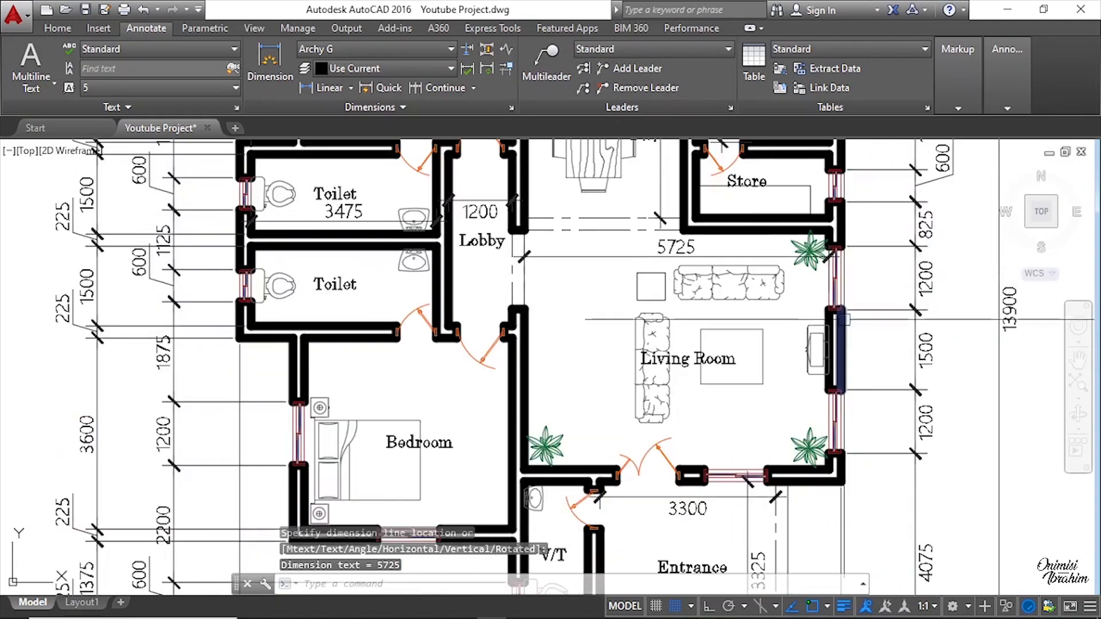
key("space")
scroll(771, 467, "up", 2)
left_click(771, 469)
scroll(814, 195, "down", 2)
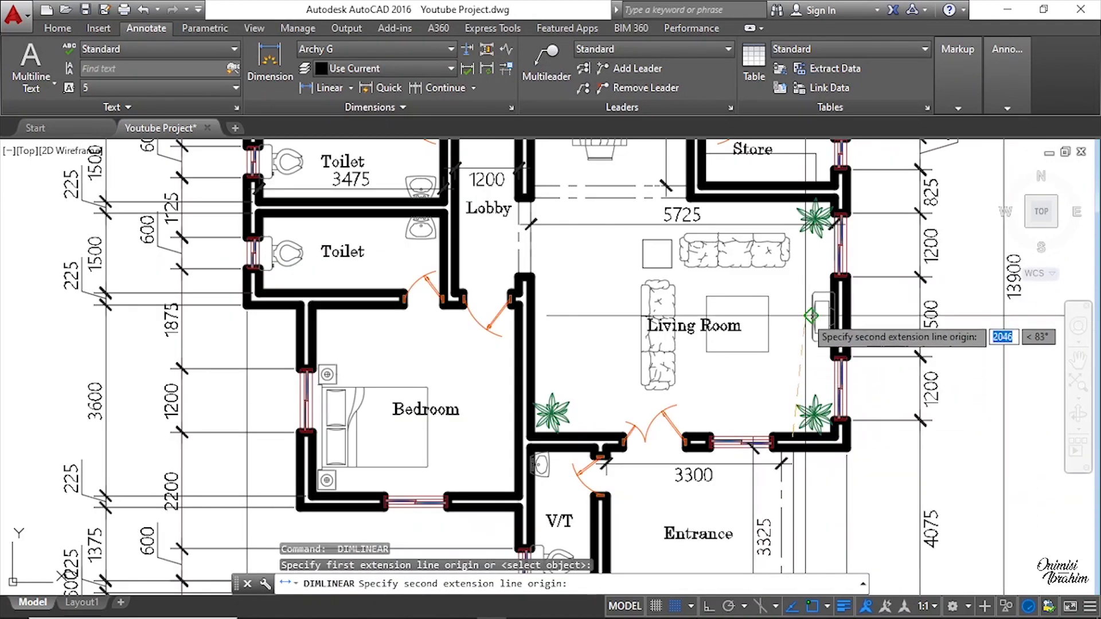
scroll(790, 209, "up", 3)
middle_click_drag(785, 202, 784, 292)
left_click(780, 212)
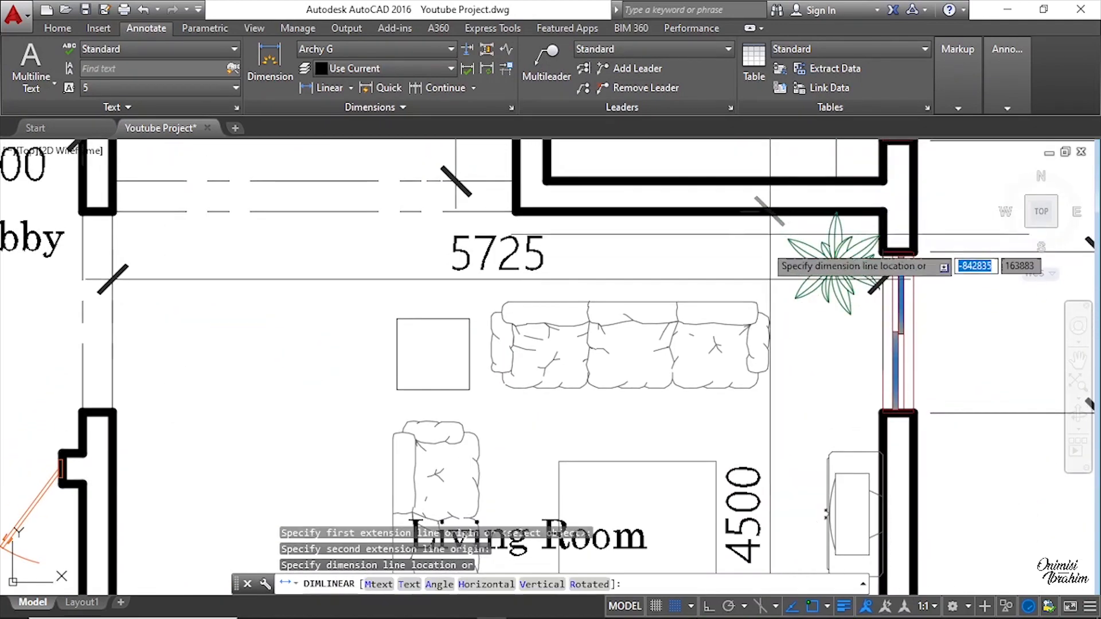
left_click(774, 328)
scroll(453, 387, "down", 6)
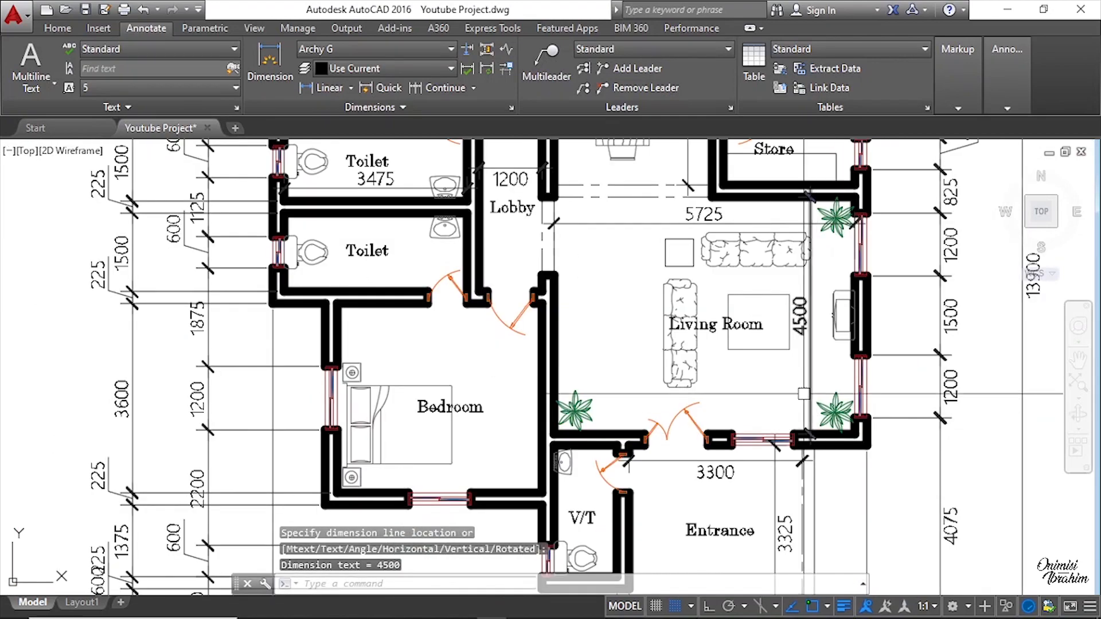
scroll(331, 405, "up", 4)
scroll(442, 383, "down", 4)
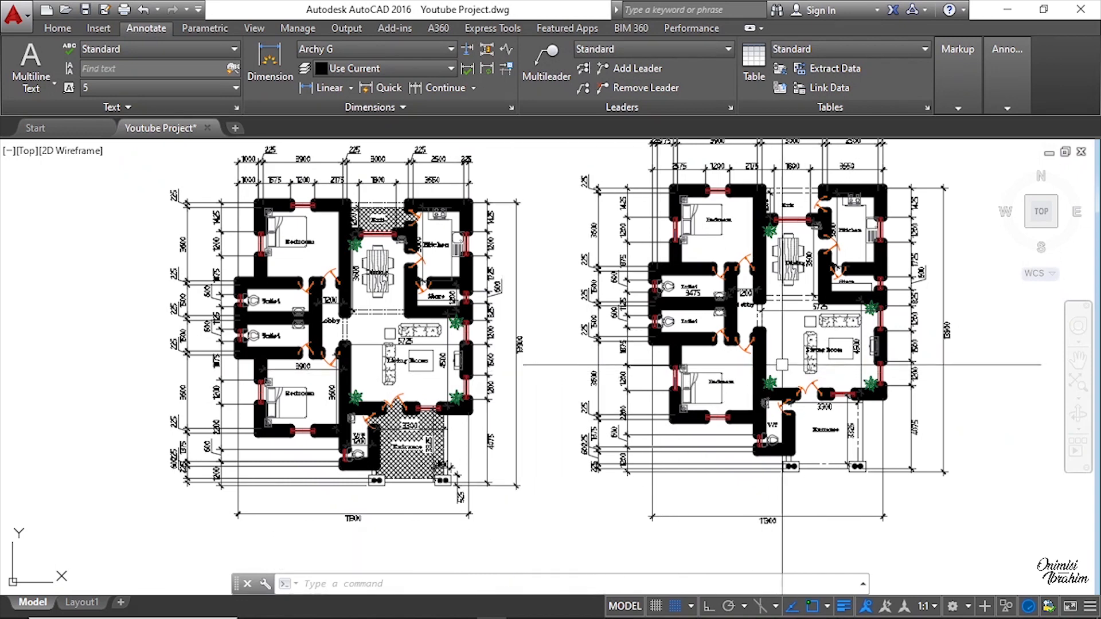
scroll(786, 377, "up", 6)
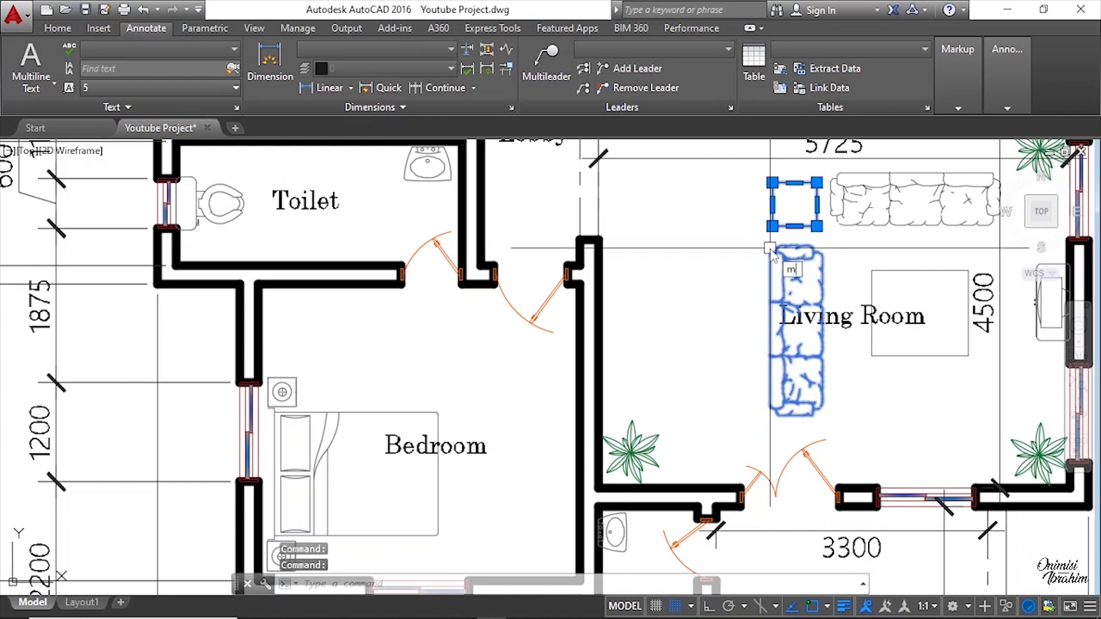
key("Return")
left_click(708, 294)
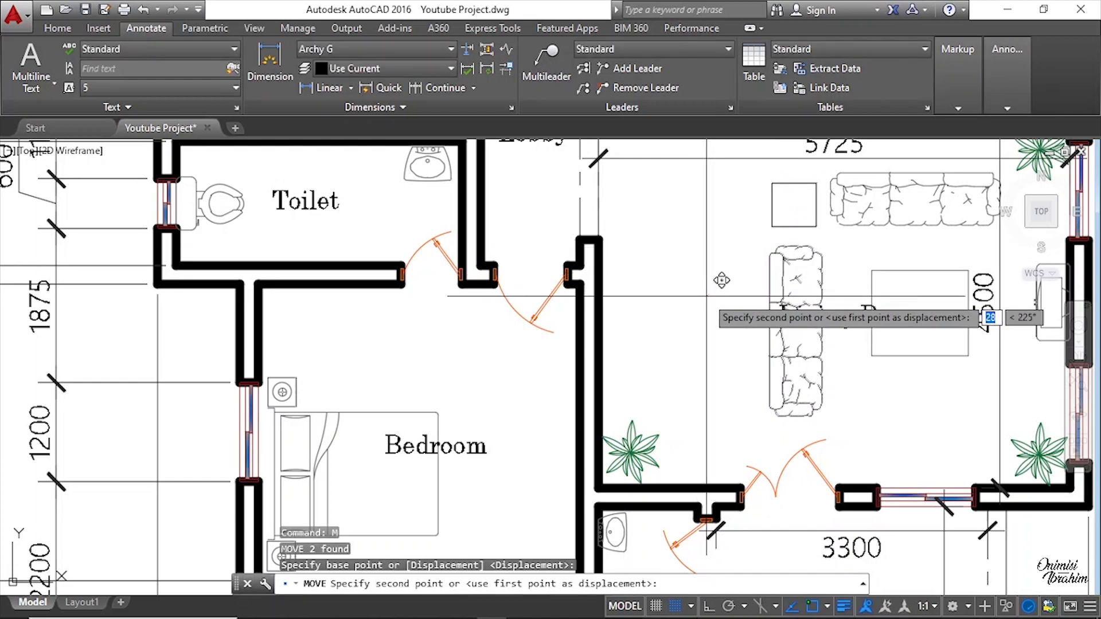
key("Escape")
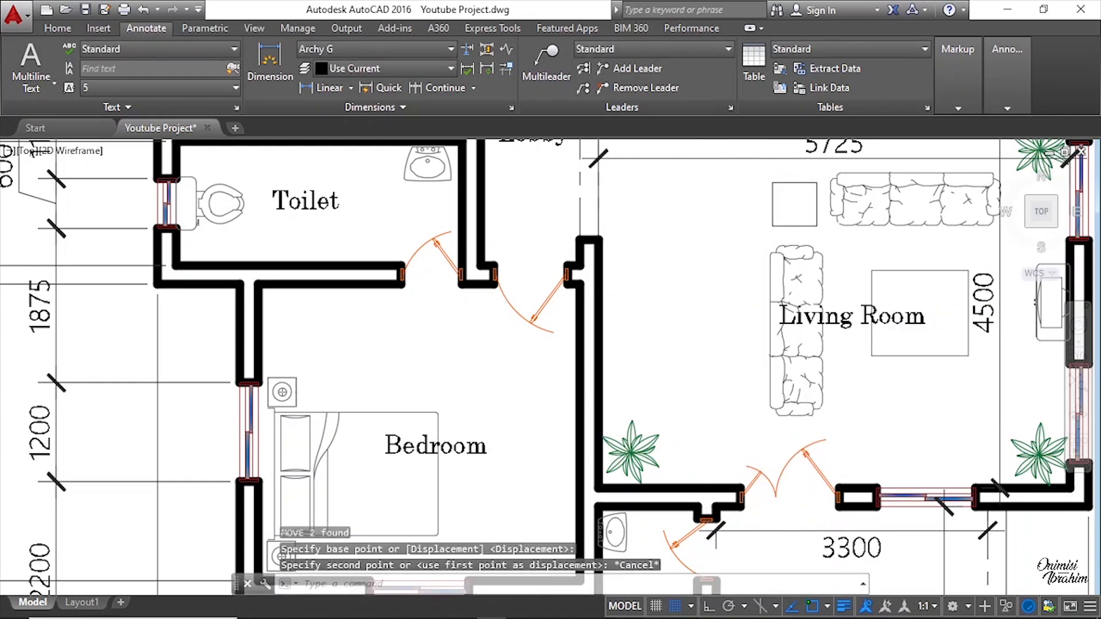
Step: Compare the original and new plans, examining the hatched Exit area of the original drawing
scroll(833, 429, "down", 4)
scroll(740, 388, "up", 2)
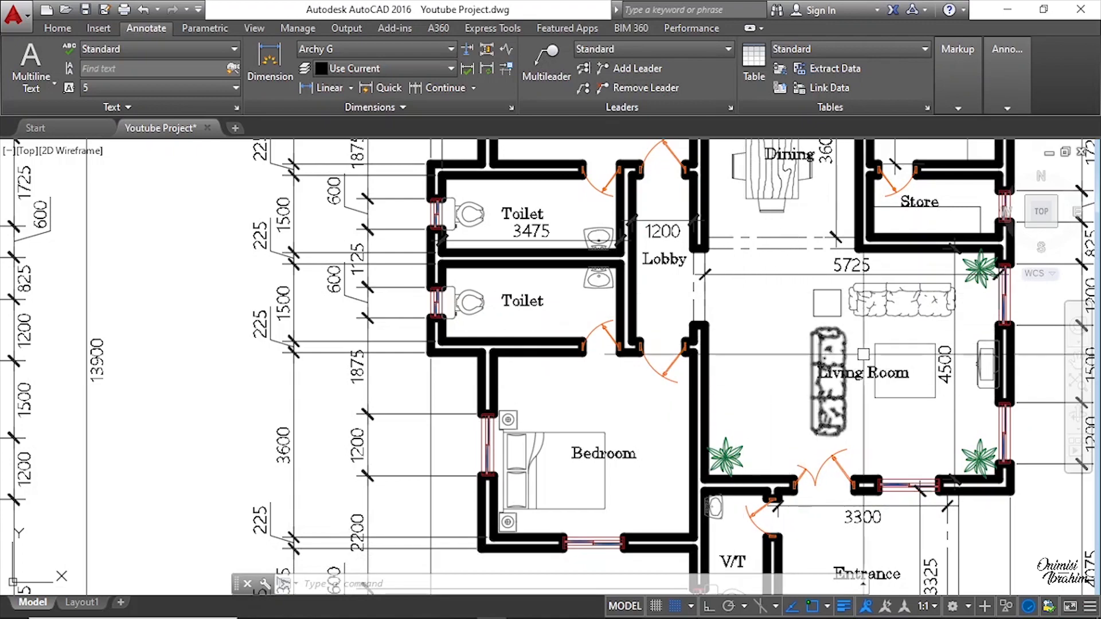
scroll(794, 329, "up", 2)
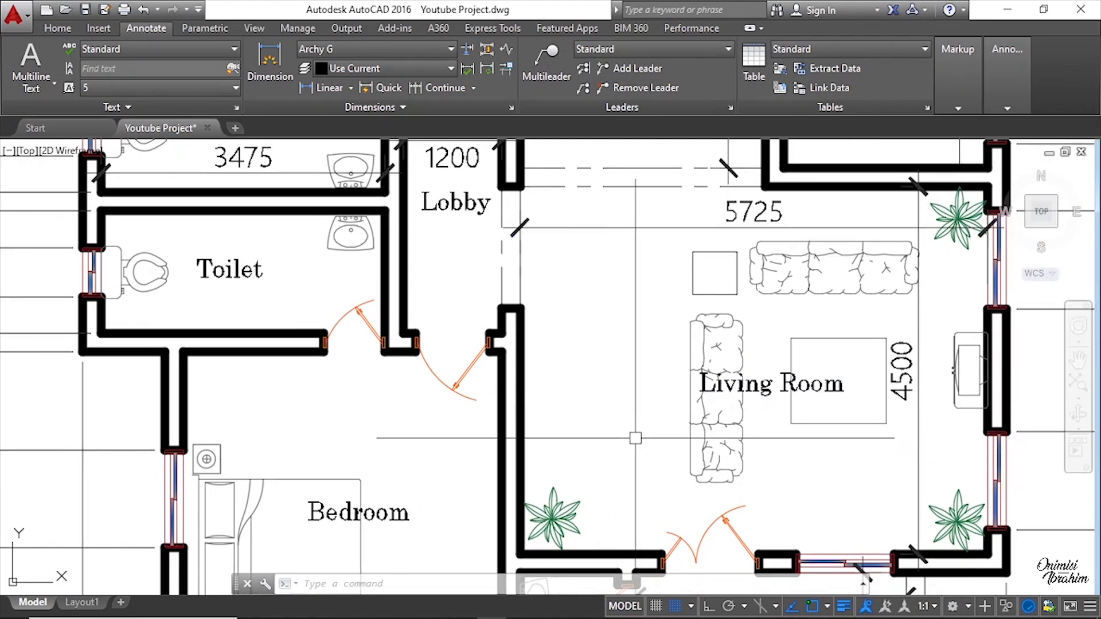
scroll(791, 436, "down", 4)
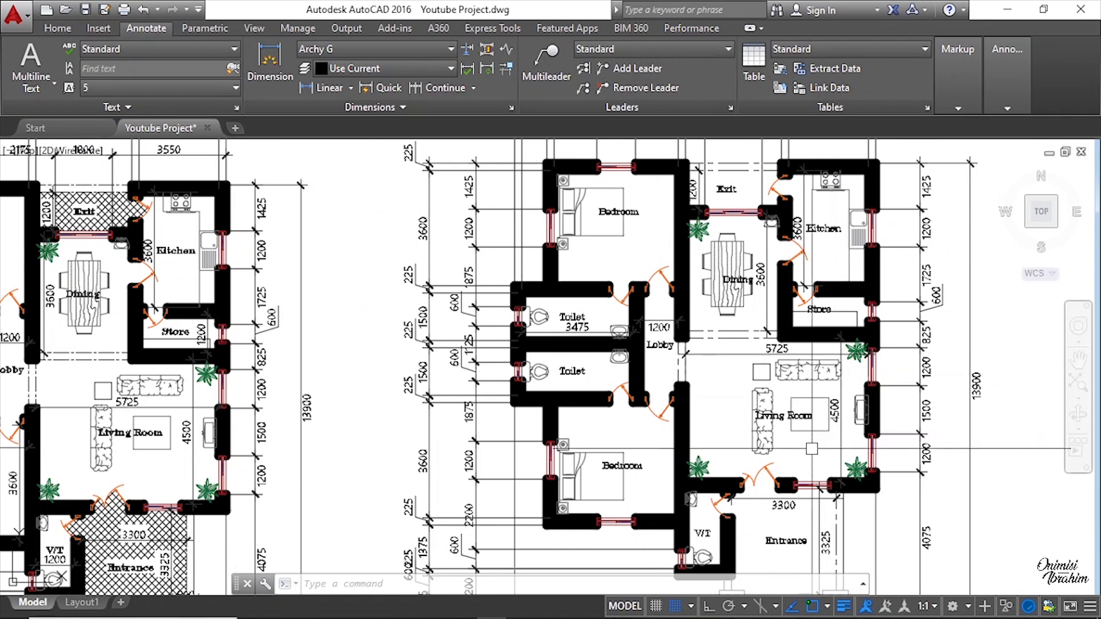
scroll(797, 441, "up", 4)
scroll(781, 412, "up", 2)
scroll(848, 411, "down", 4)
scroll(740, 401, "down", 4)
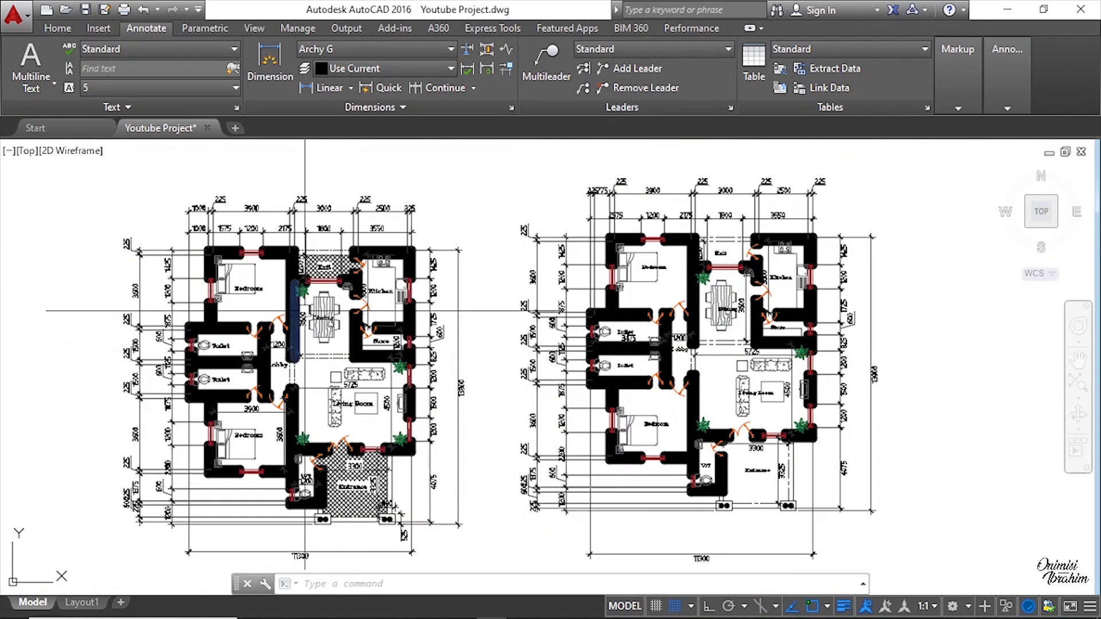
scroll(327, 262, "up", 5)
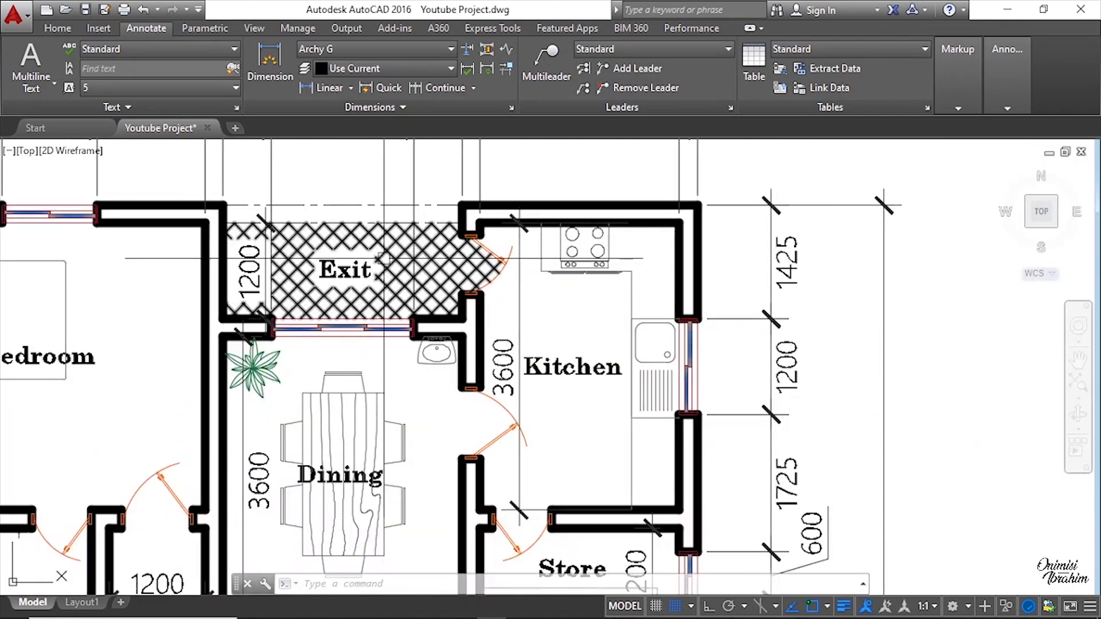
scroll(383, 258, "up", 2)
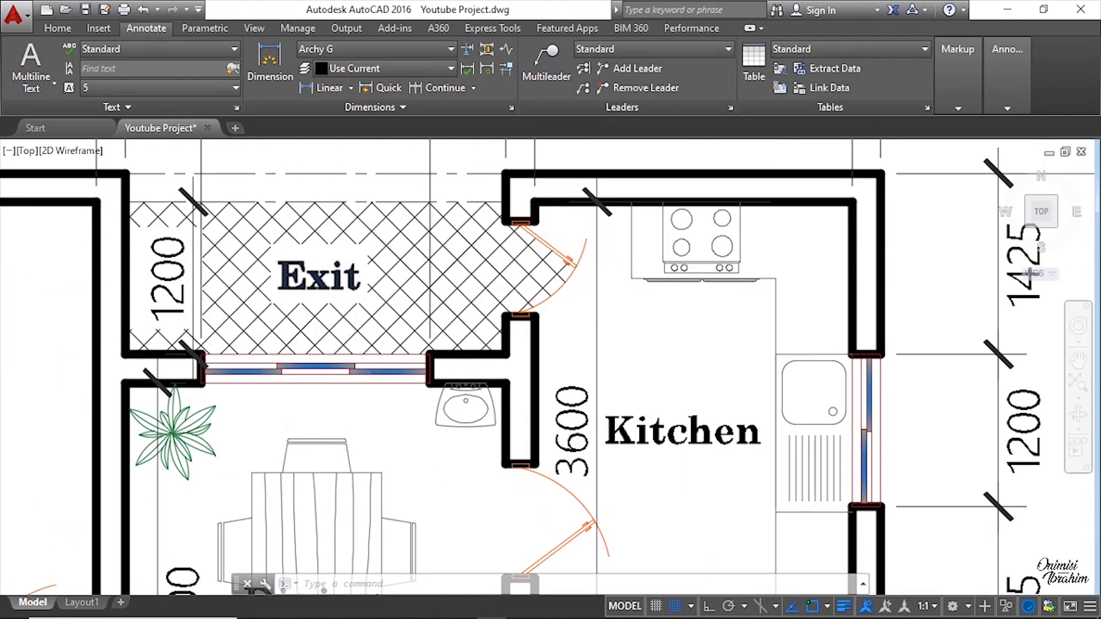
scroll(247, 271, "down", 6)
scroll(901, 264, "up", 5)
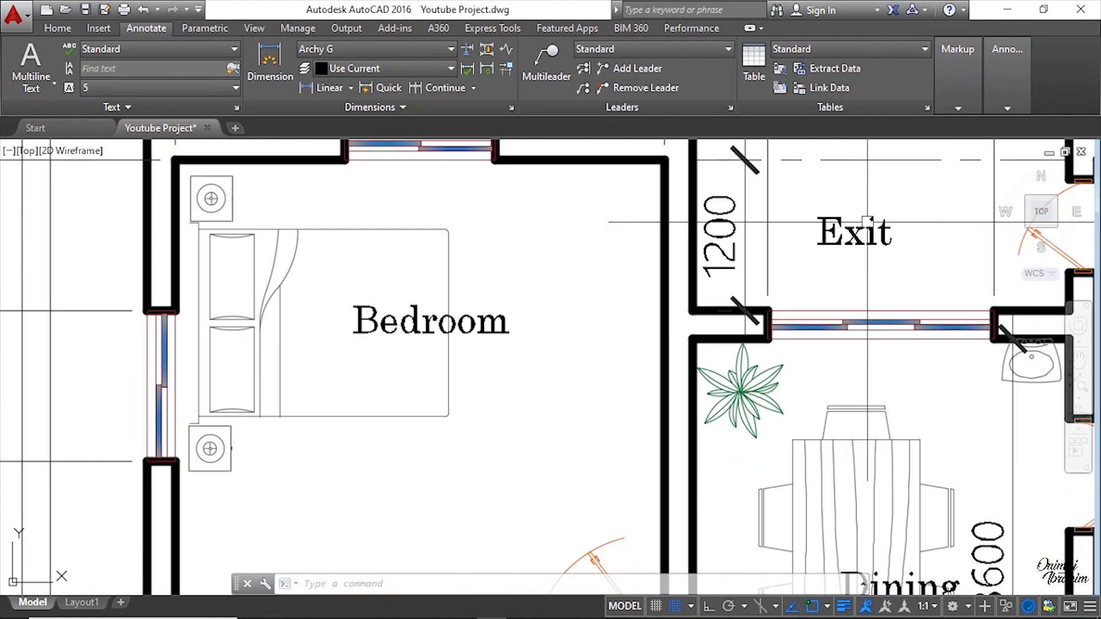
scroll(642, 228, "down", 5)
mouse_move(759, 502)
middle_mouse_down()
mouse_move(877, 393)
mouse_move(974, 486)
middle_mouse_up()
scroll(335, 246, "up", 7)
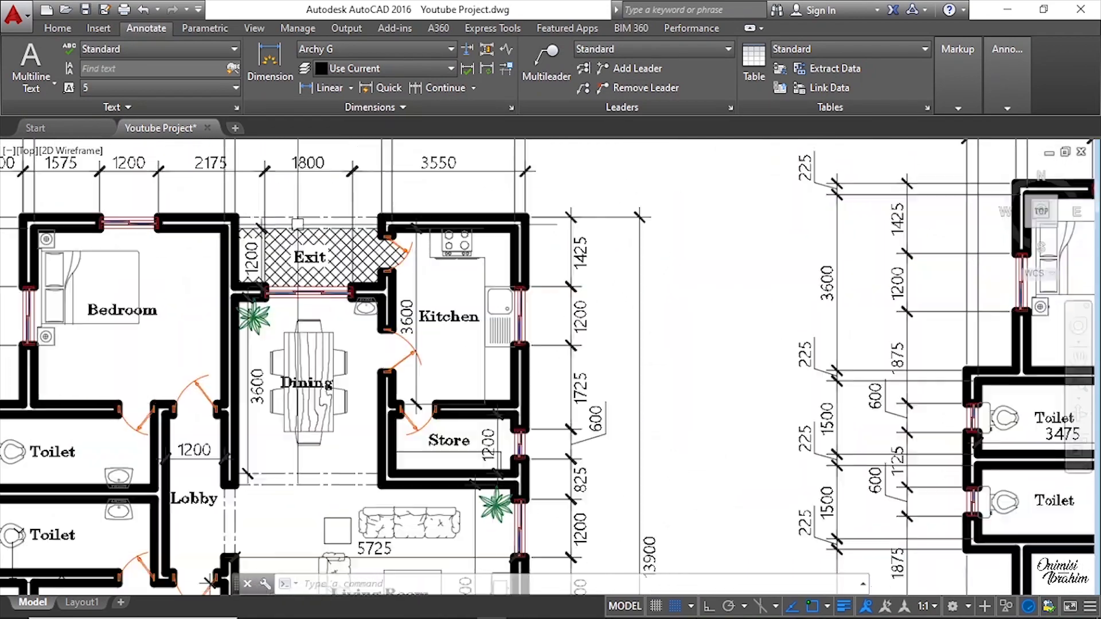
scroll(335, 245, "up", 2)
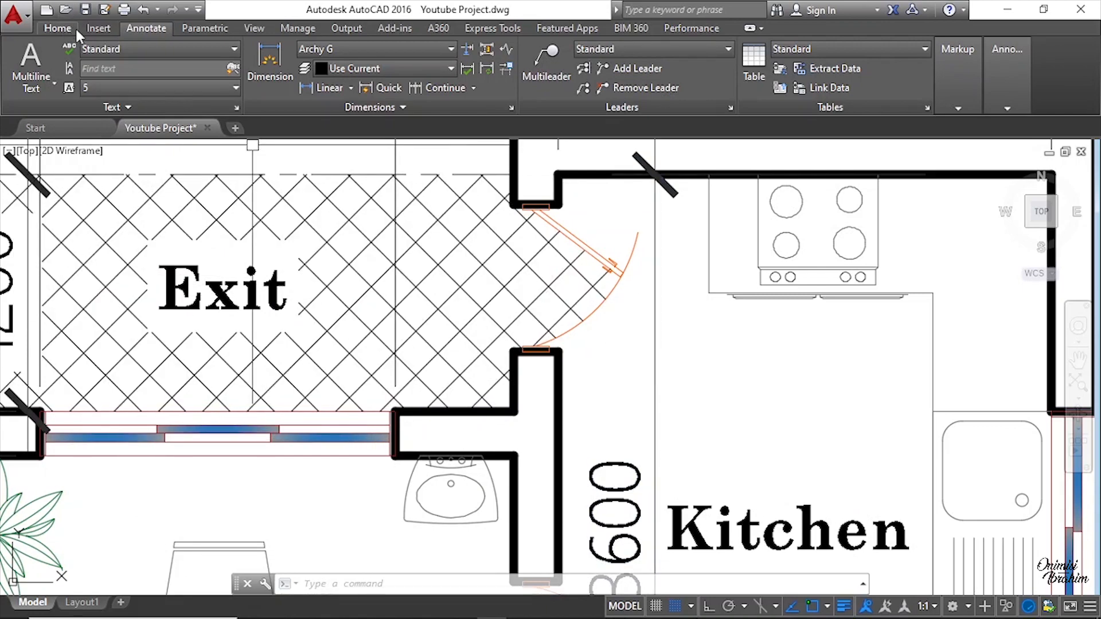
left_click(57, 29)
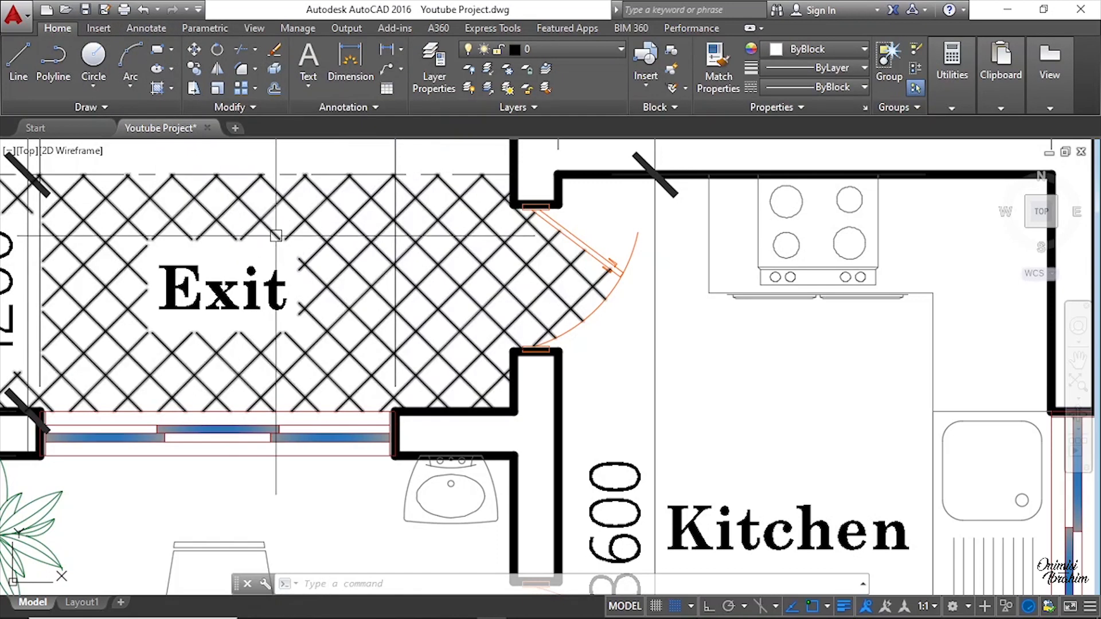
scroll(273, 261, "down", 2)
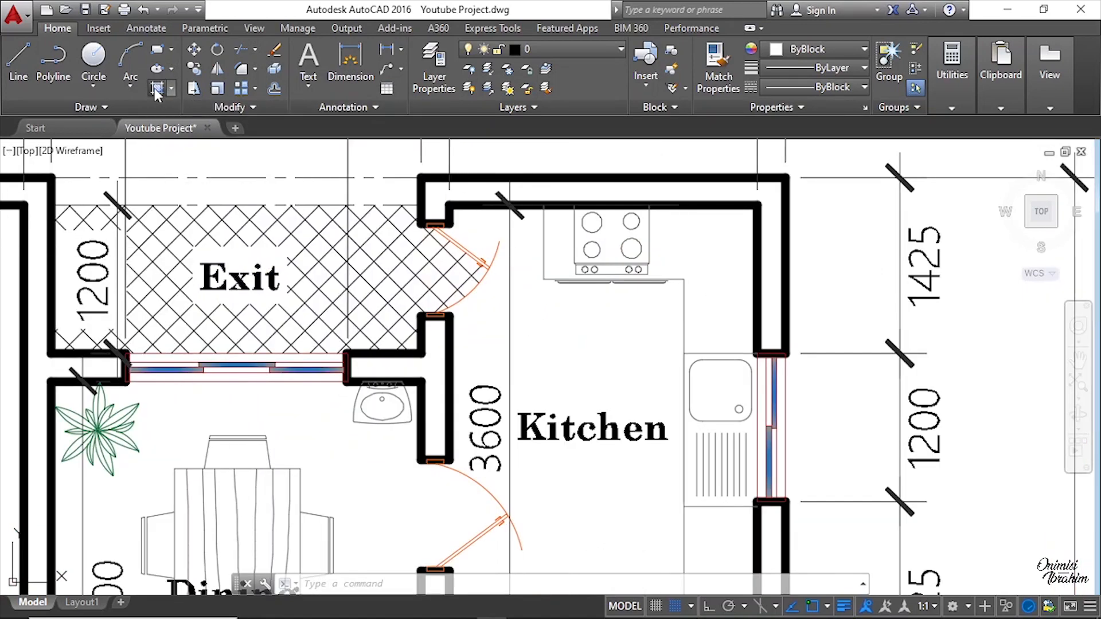
type("hatch")
key("Return")
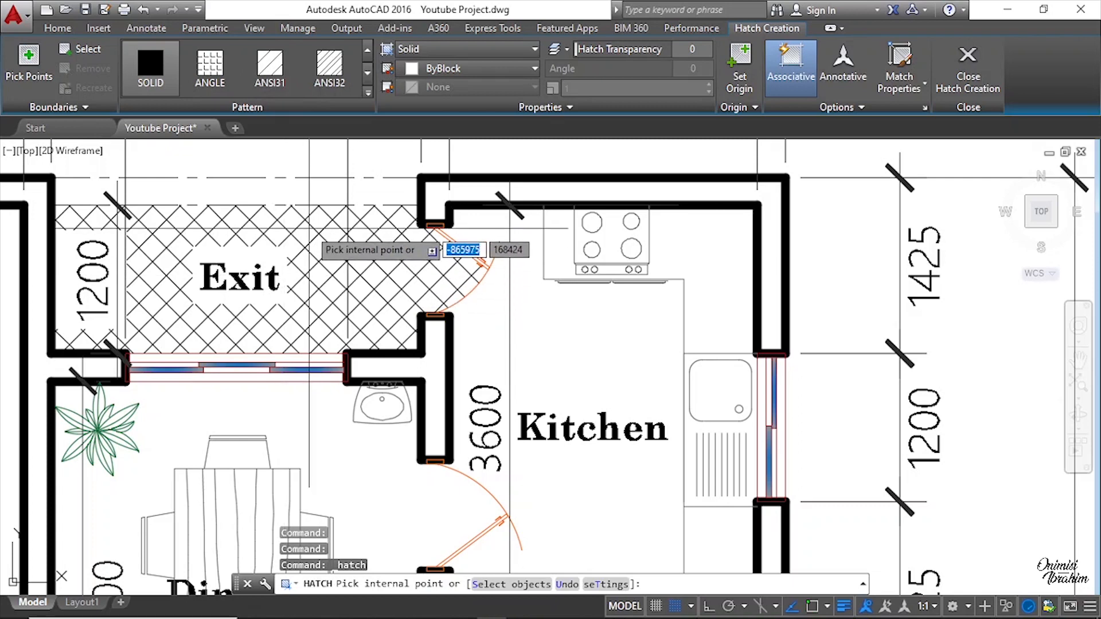
key("Escape")
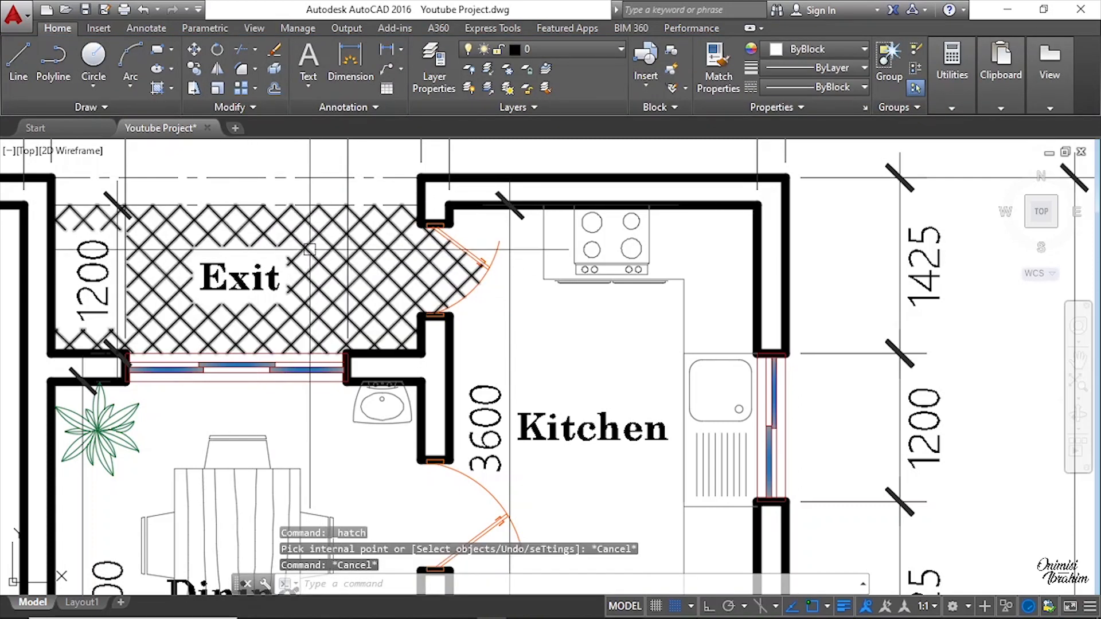
Step: Inspect the pattern and scale settings of the original drawing's Exit hatch
left_click(309, 243)
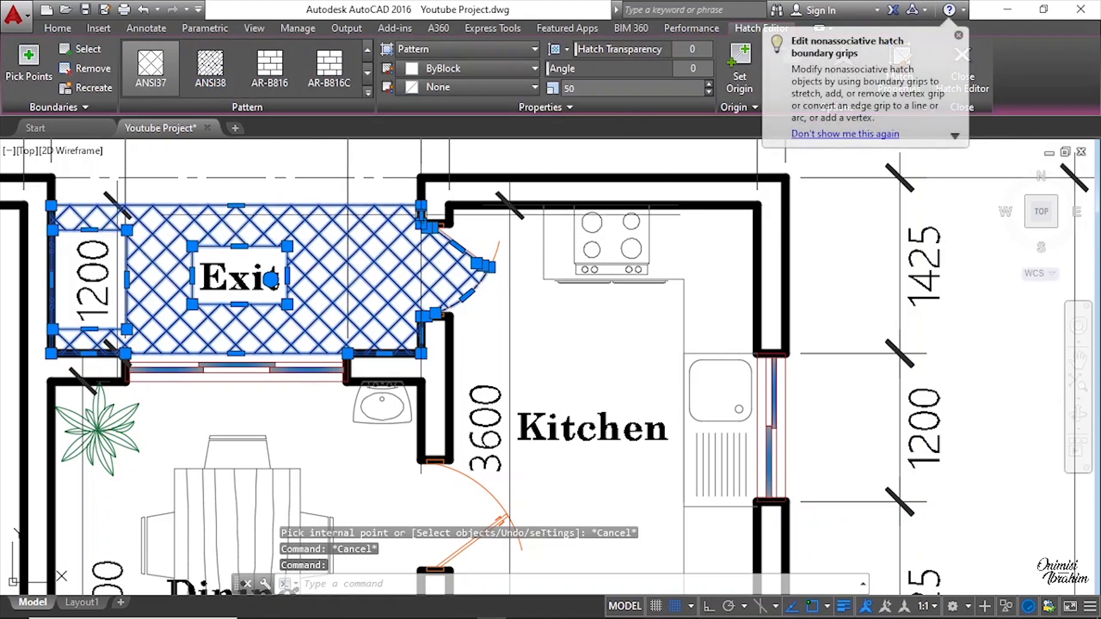
left_click(158, 83)
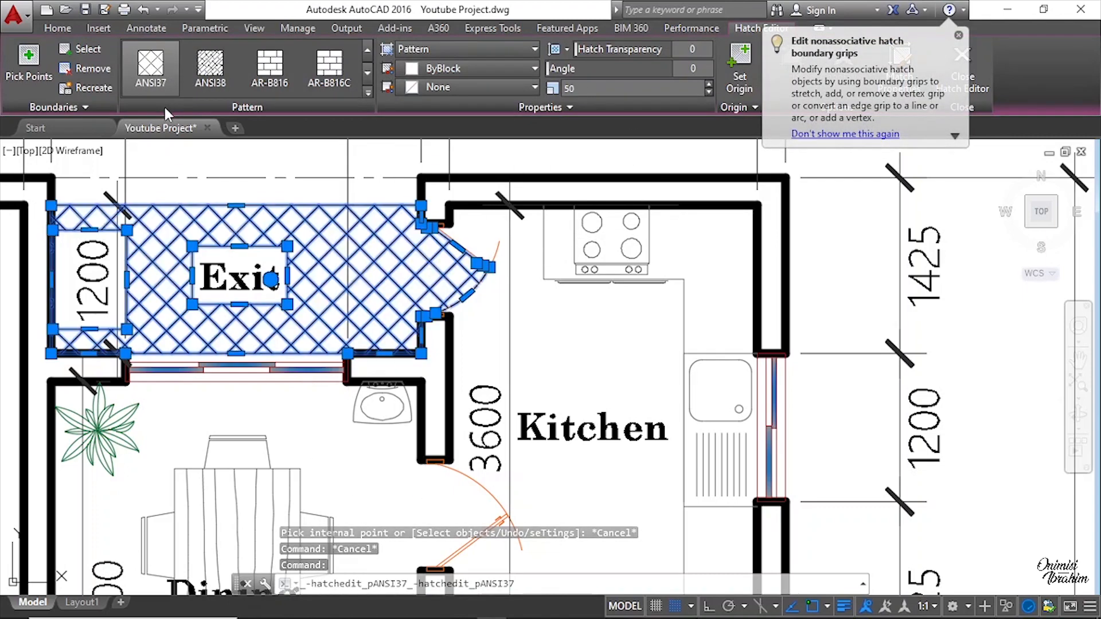
left_click(156, 91)
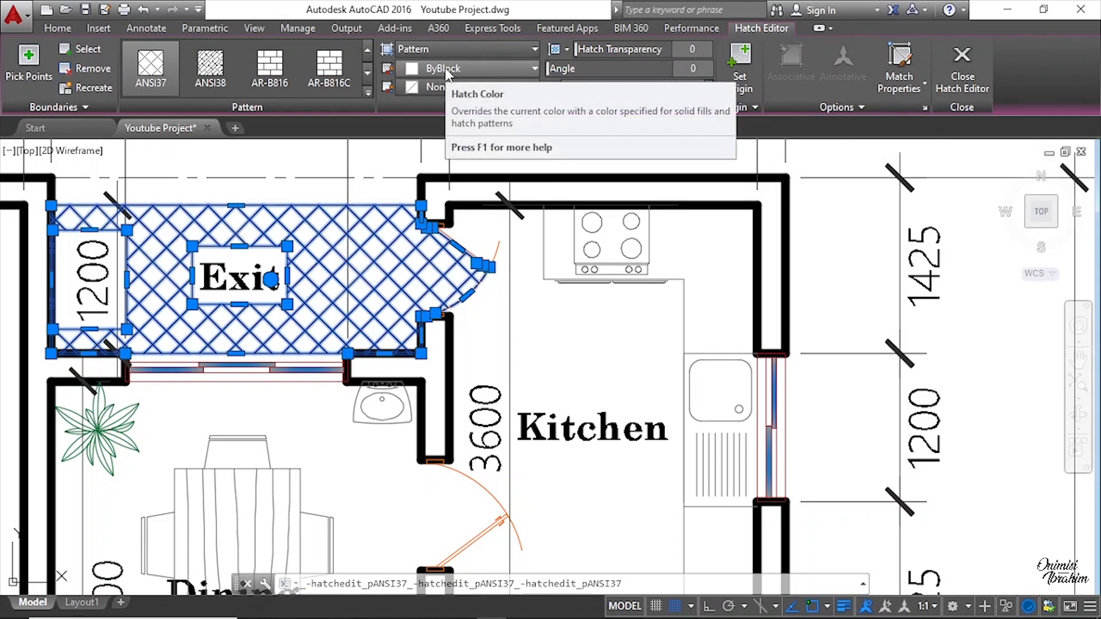
key("Escape")
scroll(335, 236, "down", 5)
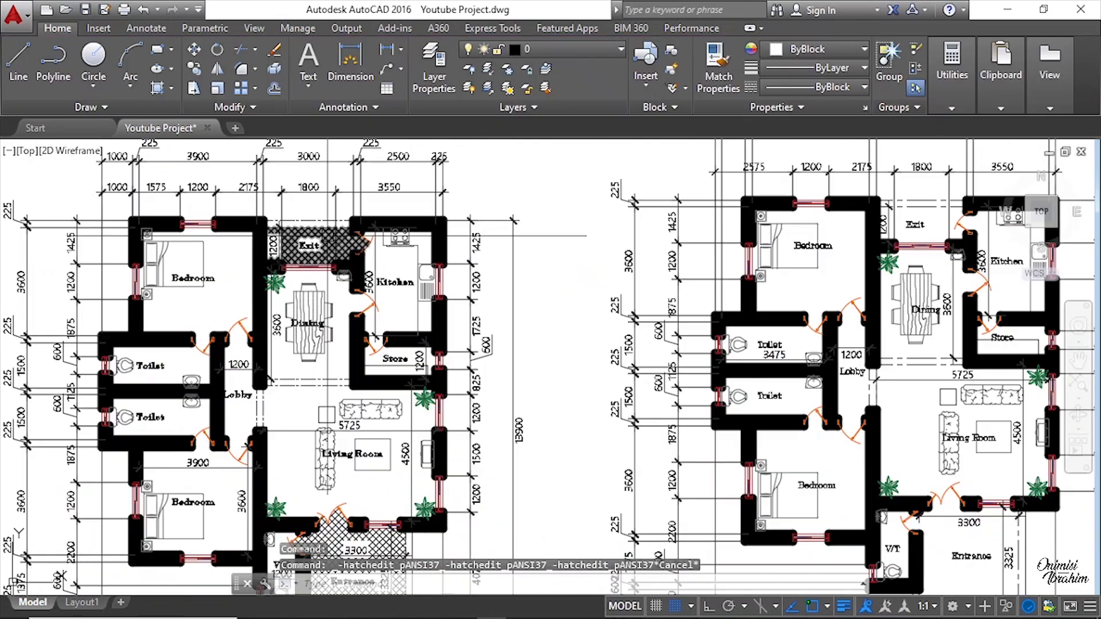
scroll(306, 236, "up", 4)
left_click(320, 232)
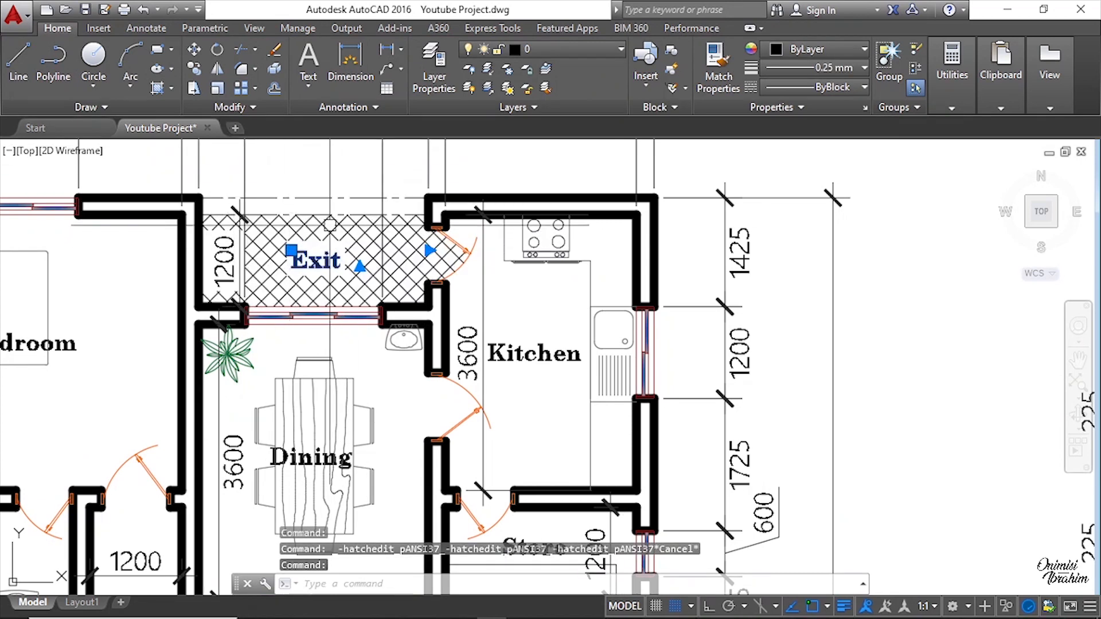
left_click(356, 213)
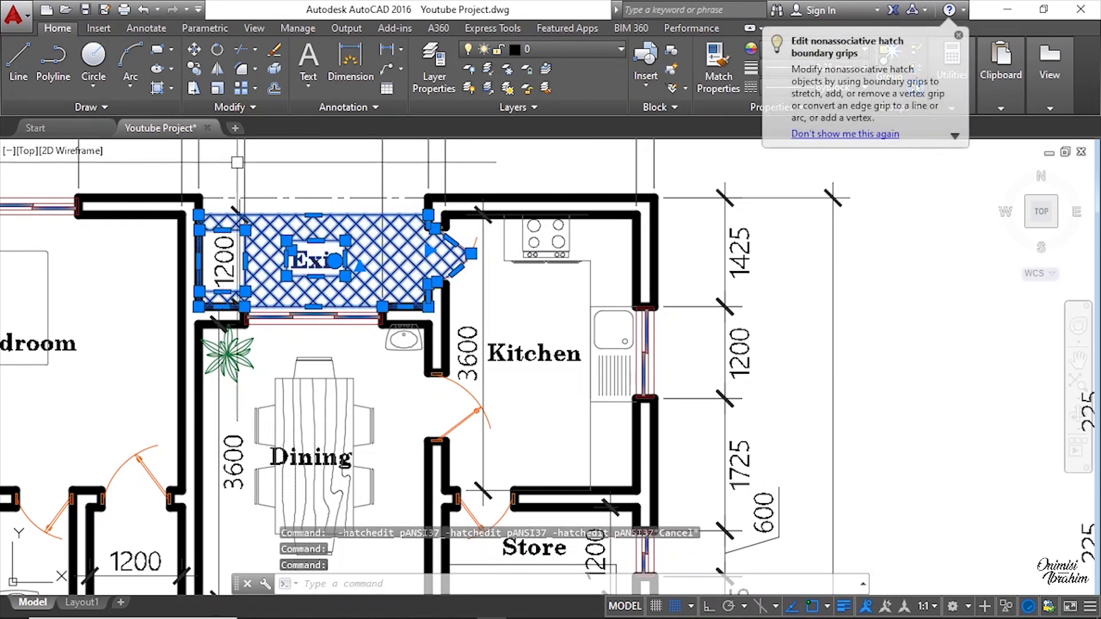
key("Escape")
left_click(341, 224)
left_click(154, 85)
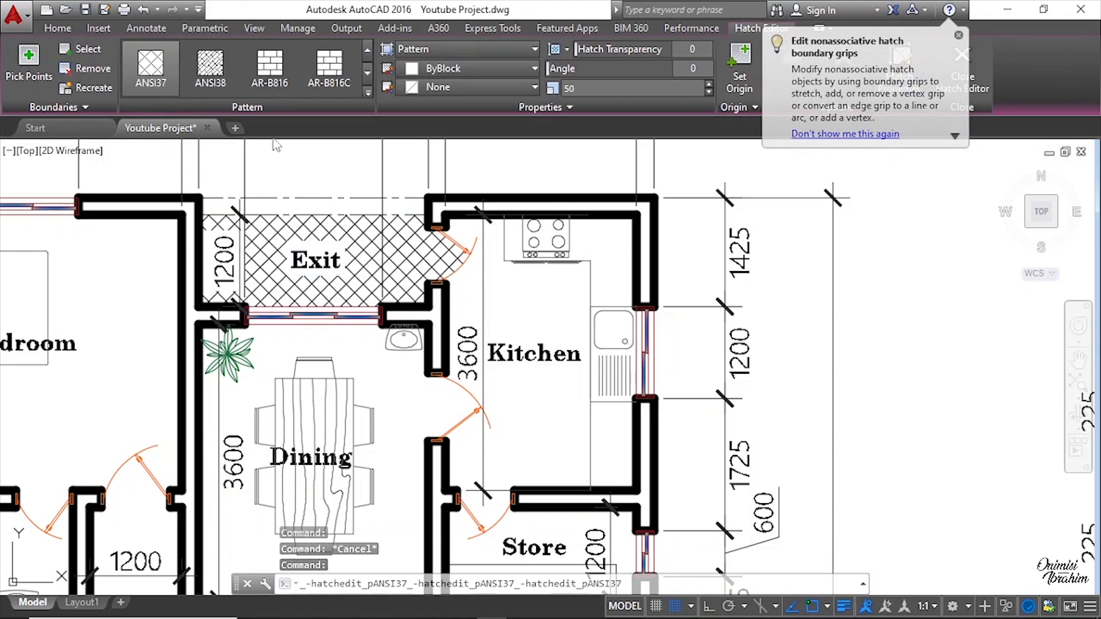
key("Escape")
Step: Hatch the Exit area of the new plan with the ANSI37 pattern at scale 50
scroll(312, 192, "down", 5)
mouse_move(996, 401)
middle_mouse_down()
mouse_move(757, 403)
mouse_move(628, 431)
middle_mouse_up()
left_click(157, 88)
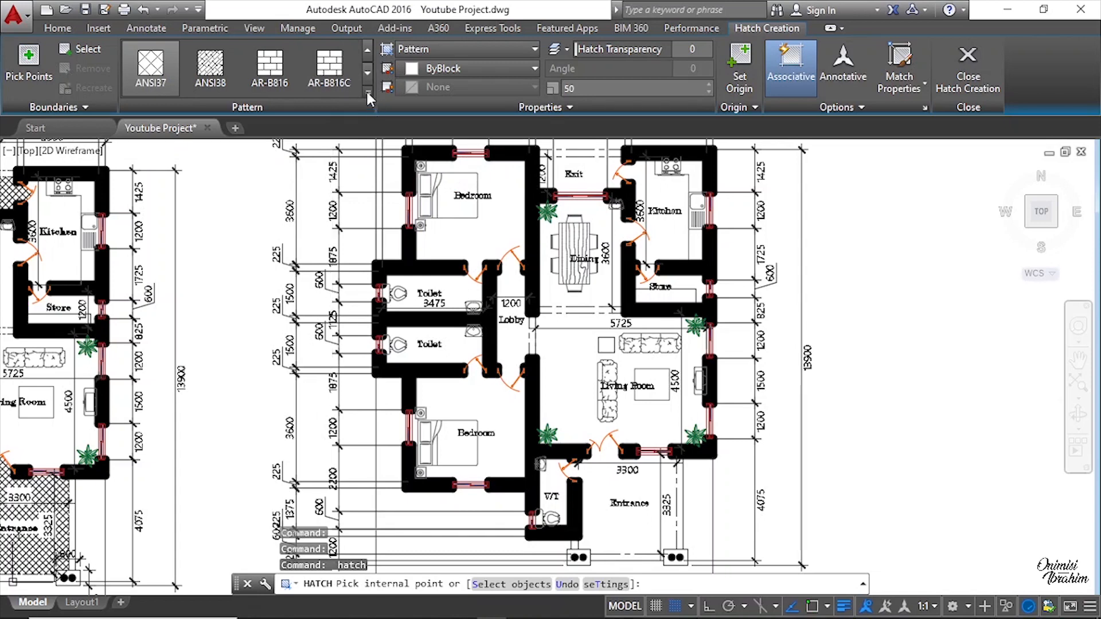
left_click(368, 93)
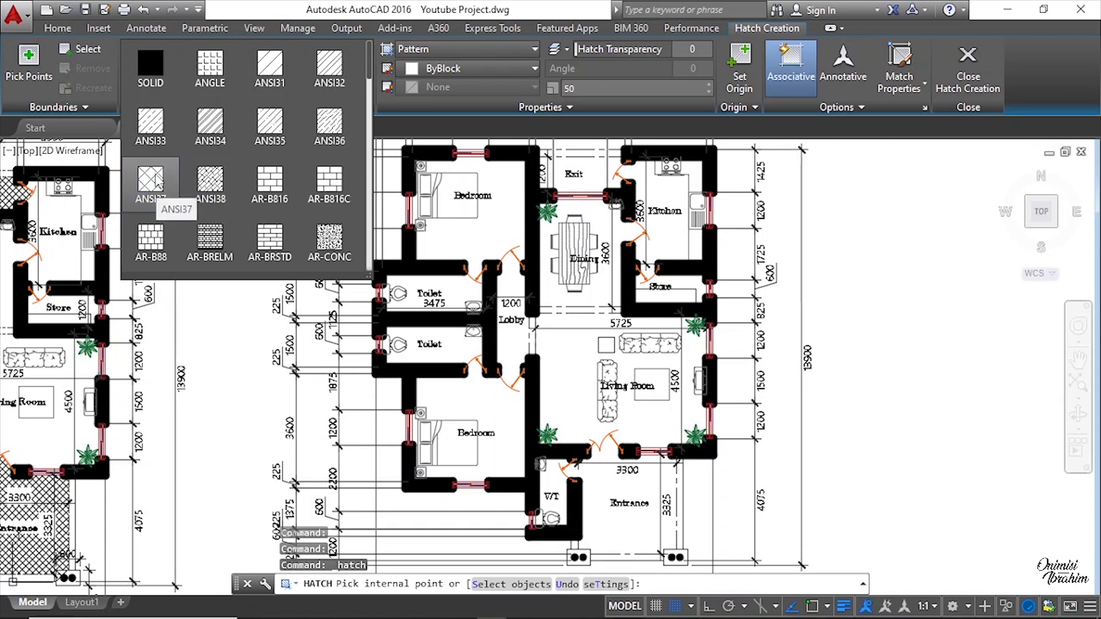
left_click(163, 189)
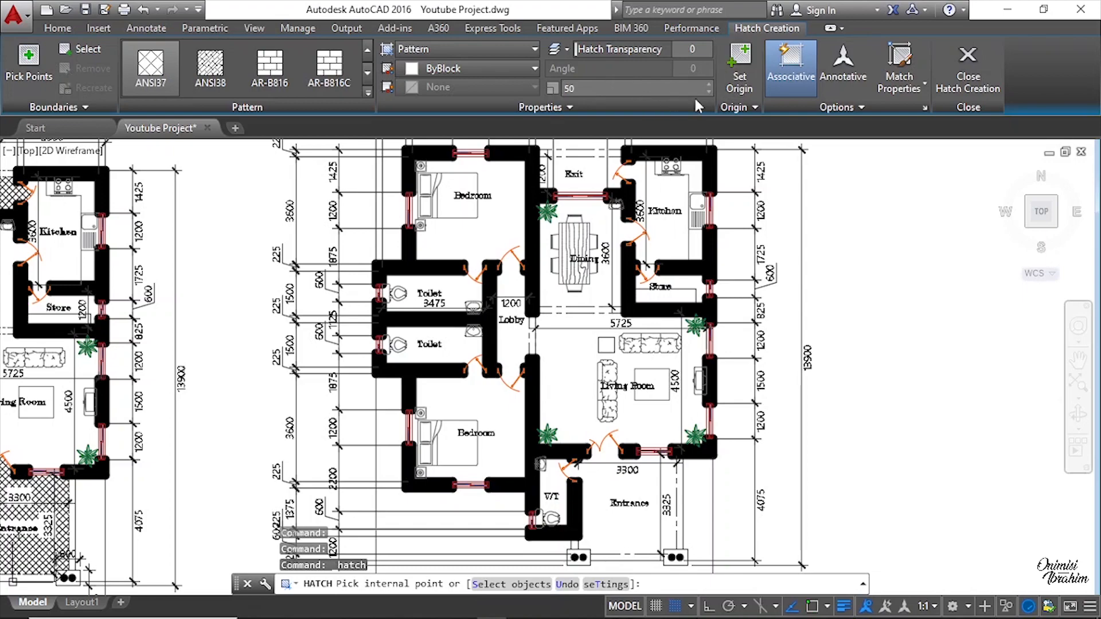
scroll(626, 332, "down", 2)
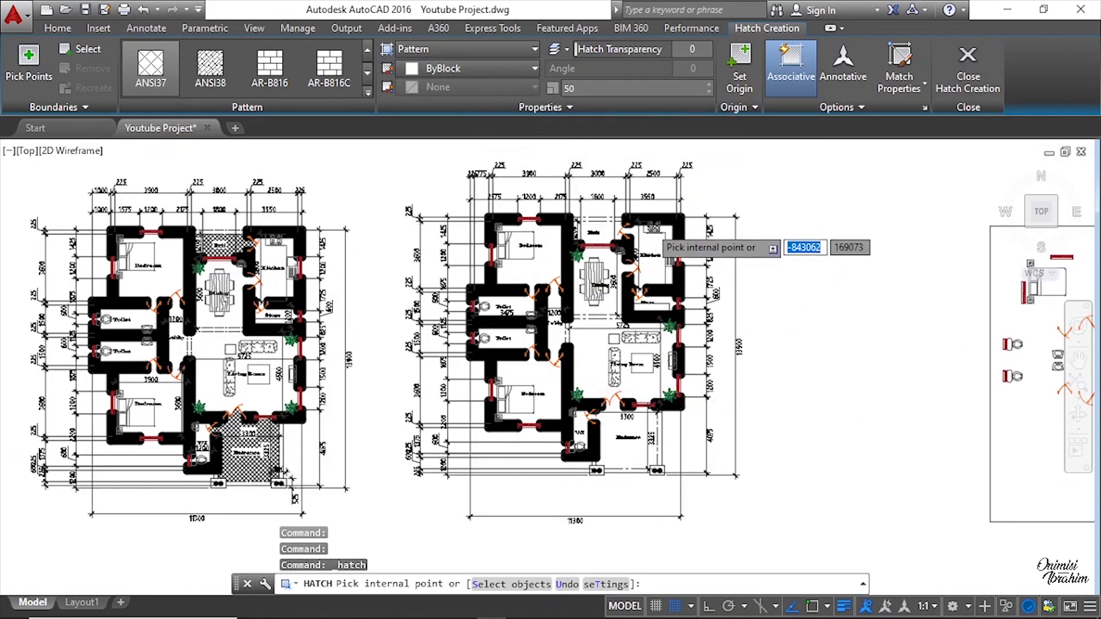
scroll(696, 247, "up", 5)
left_click(31, 67)
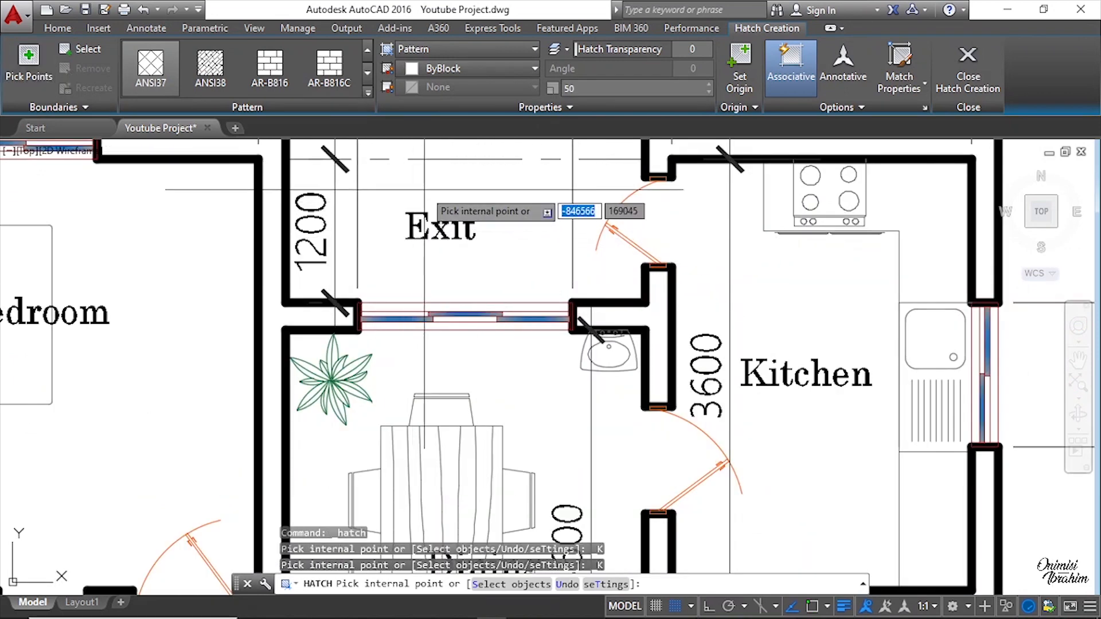
left_click(438, 265)
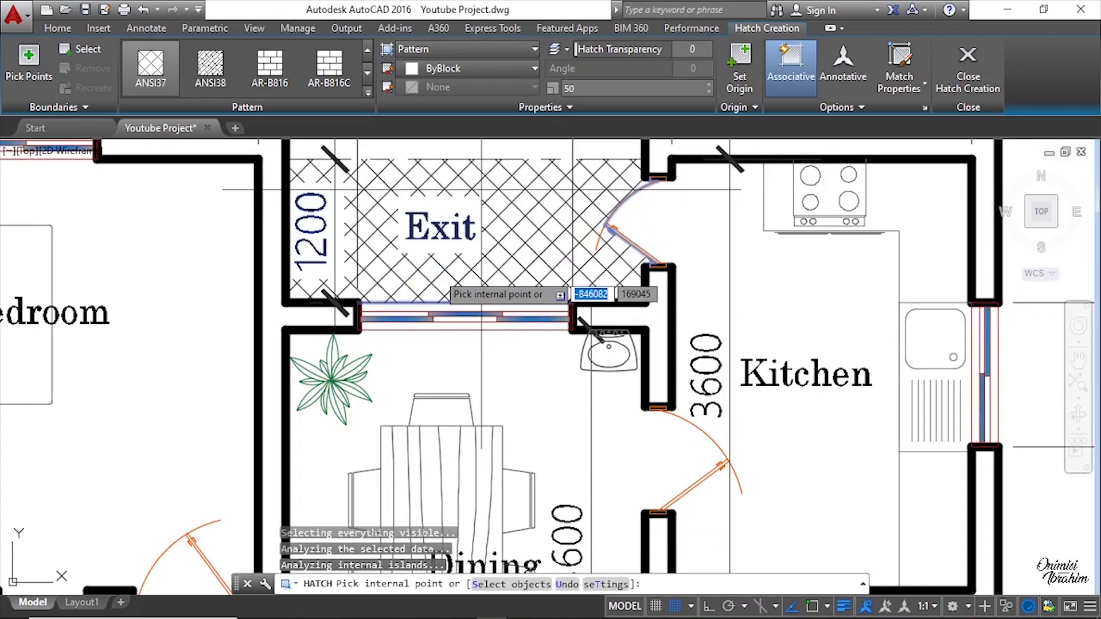
Step: Add the Entrance area of the new plan to the ANSI37 hatch and finish hatching
scroll(437, 275, "down", 5)
scroll(447, 447, "up", 3)
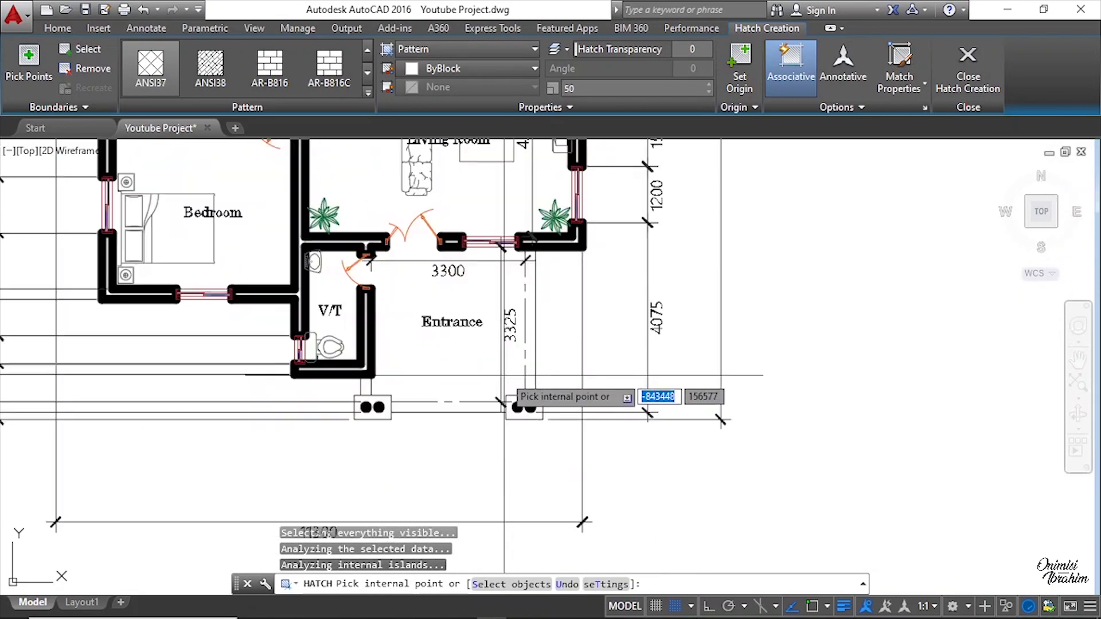
scroll(465, 352, "up", 3)
scroll(461, 358, "down", 2)
left_click(456, 365)
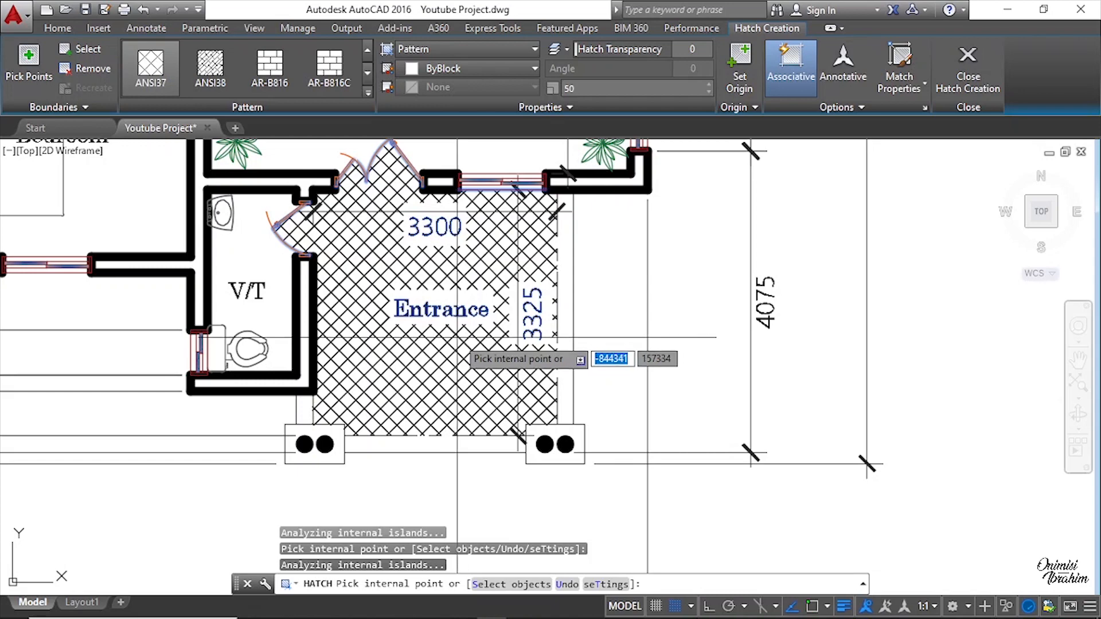
scroll(236, 244, "up", 4)
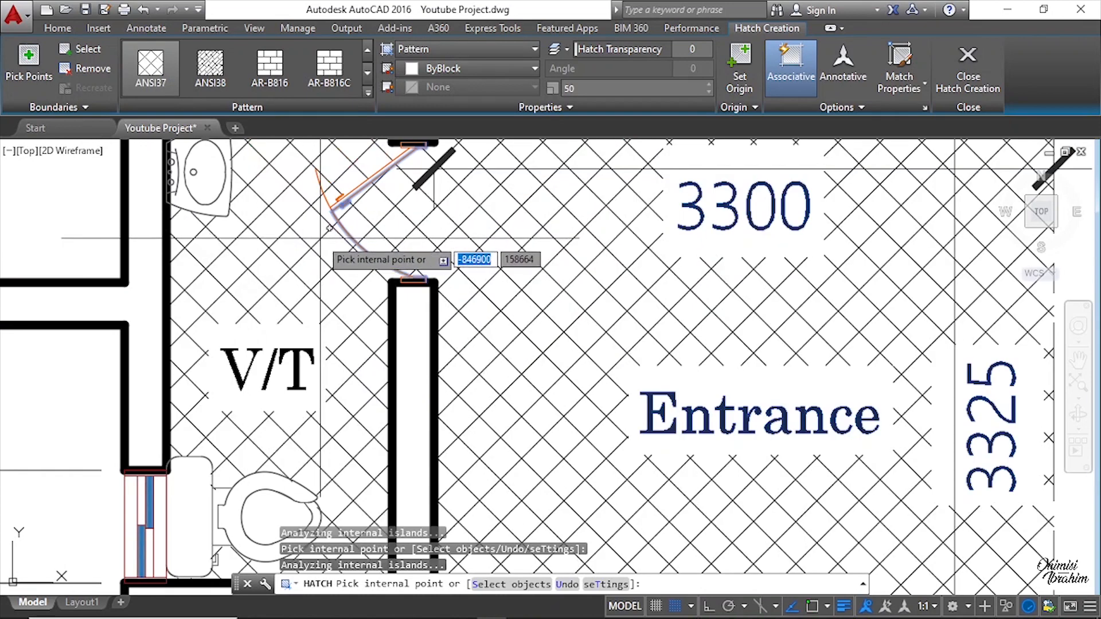
key("Escape")
scroll(329, 235, "down", 2)
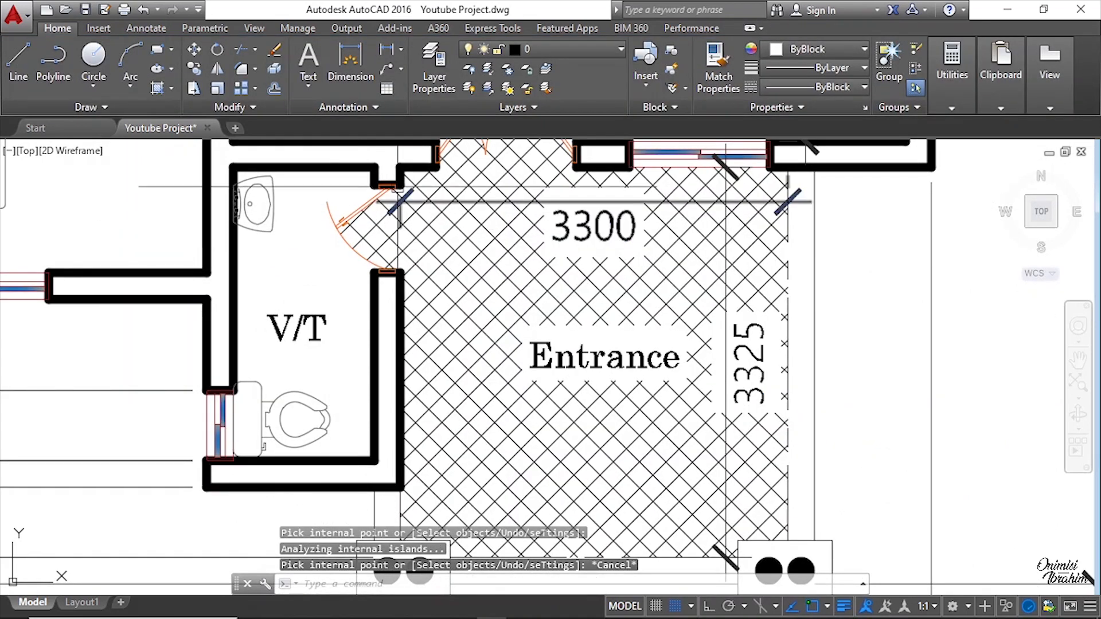
scroll(391, 178, "up", 4)
scroll(407, 270, "down", 5)
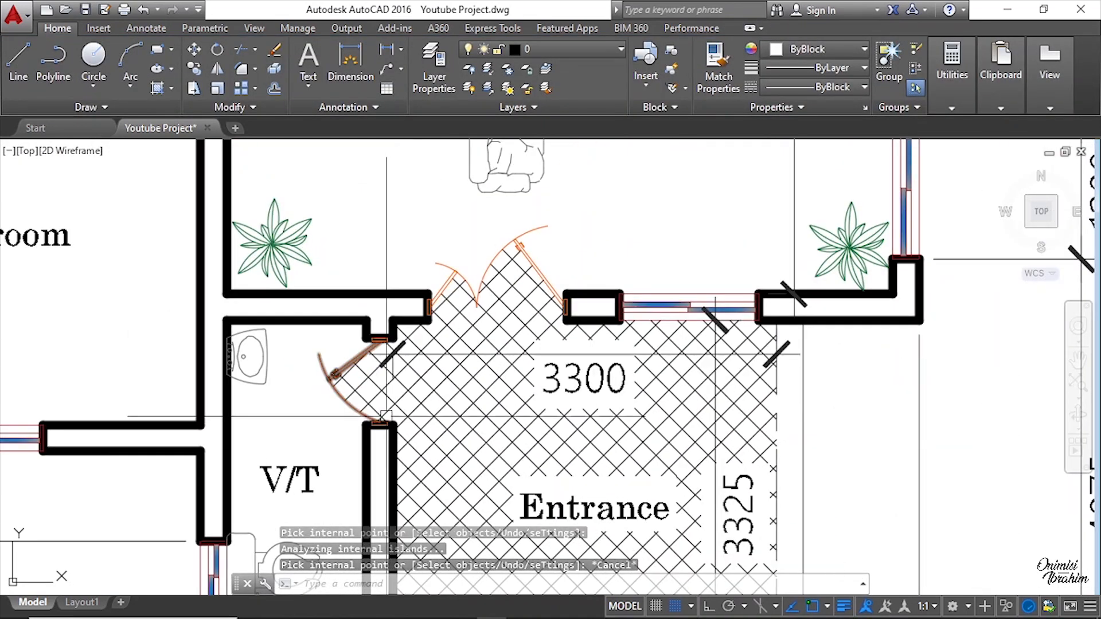
Step: Examine the new plan's Entrance hatch closely, inspecting the lines along its lower and right boundaries
scroll(582, 386, "up", 3)
scroll(559, 377, "down", 4)
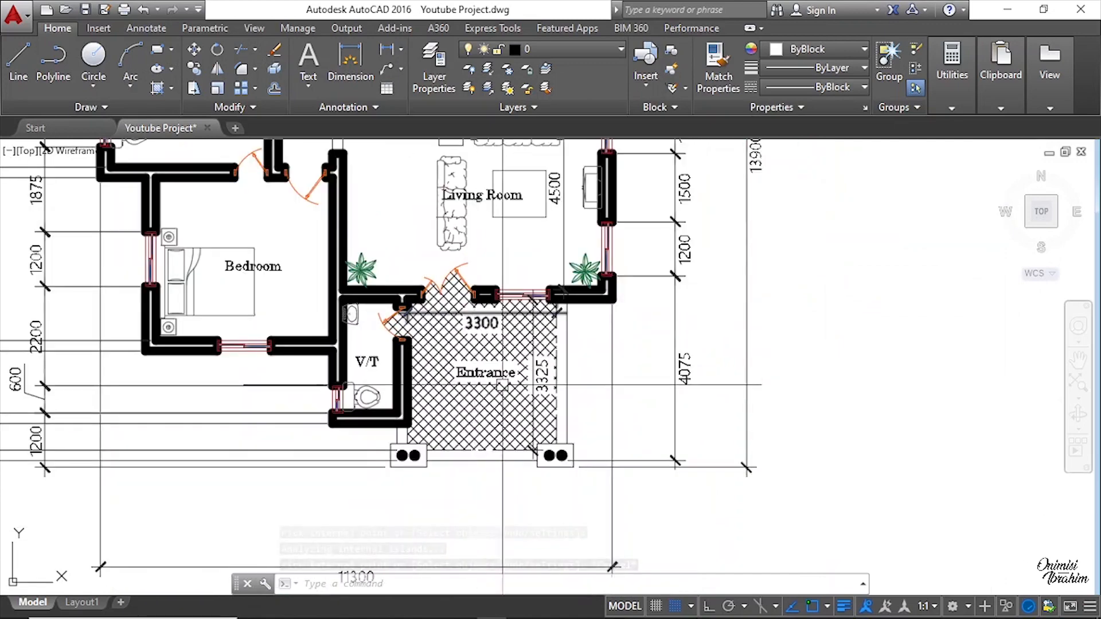
scroll(479, 359, "up", 4)
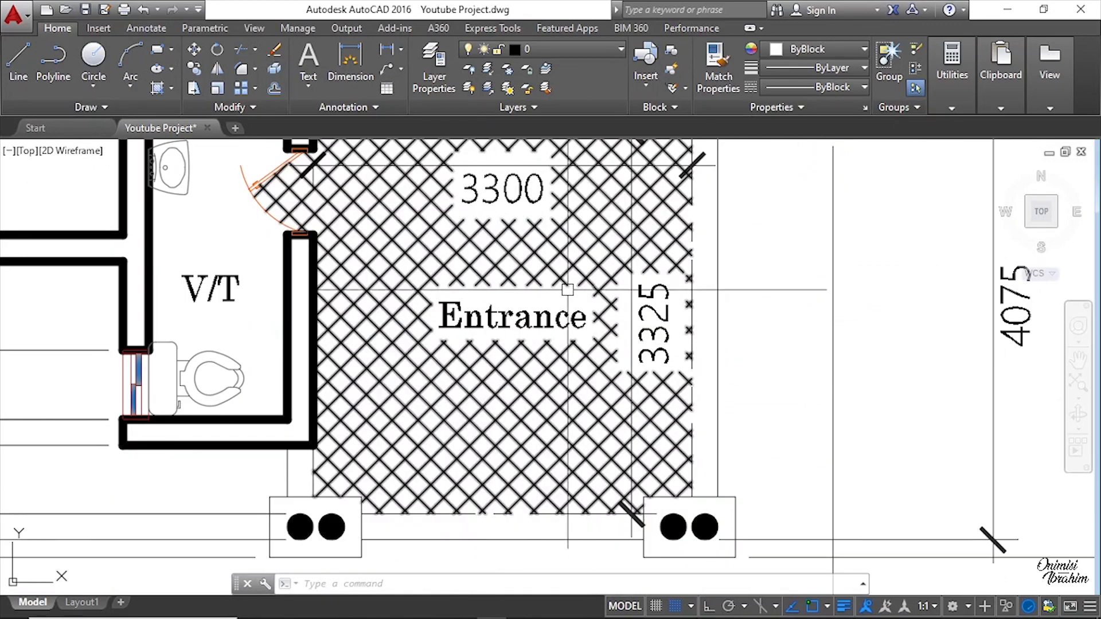
scroll(493, 367, "down", 3)
scroll(623, 451, "up", 3)
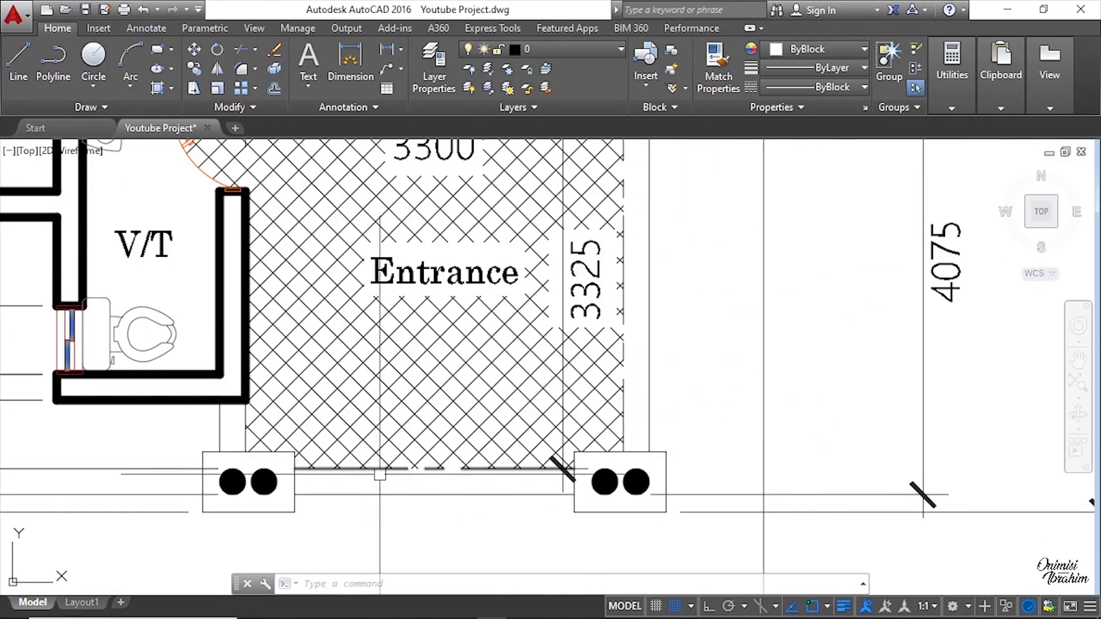
scroll(560, 479, "up", 3)
scroll(480, 462, "up", 2)
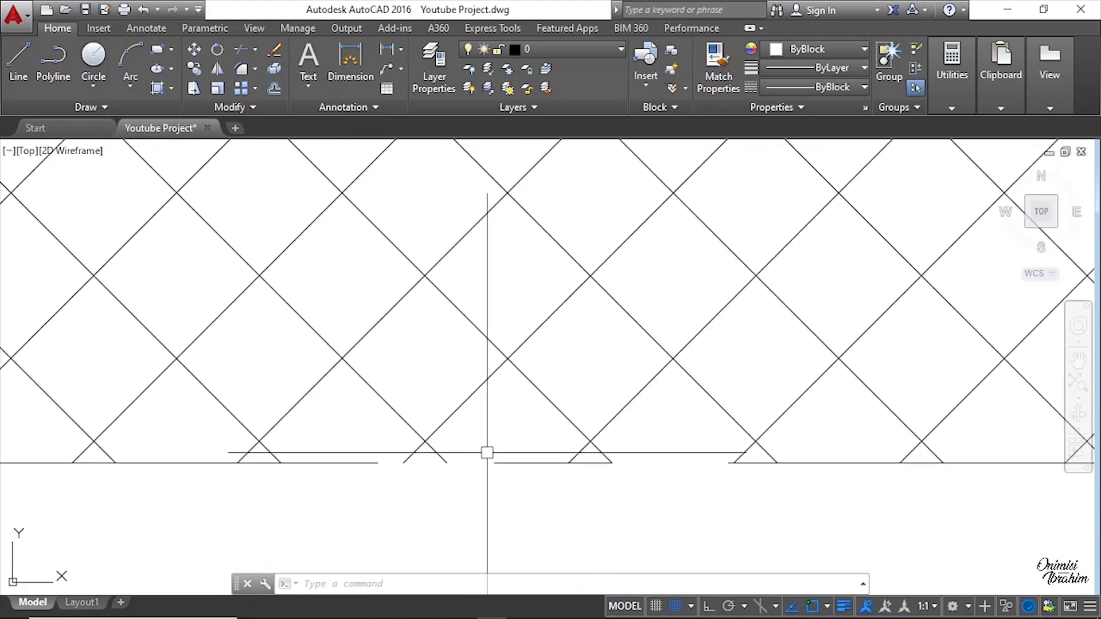
left_click(504, 462)
scroll(504, 462, "down", 2)
scroll(498, 439, "up", 1)
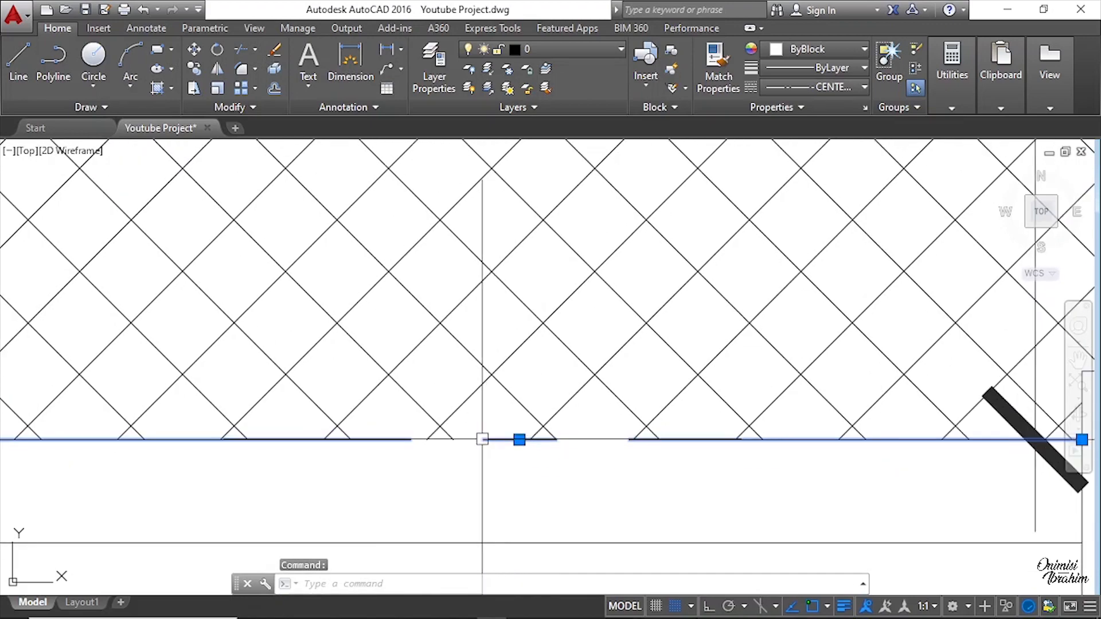
scroll(482, 442, "down", 3)
scroll(480, 447, "up", 3)
scroll(438, 408, "up", 2)
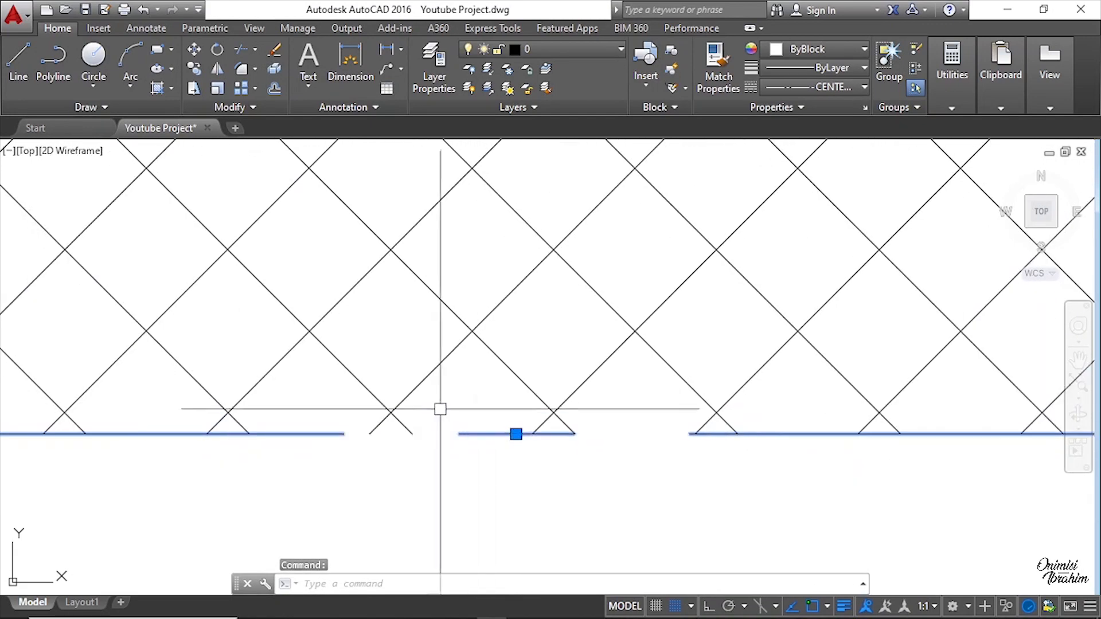
scroll(501, 464, "down", 5)
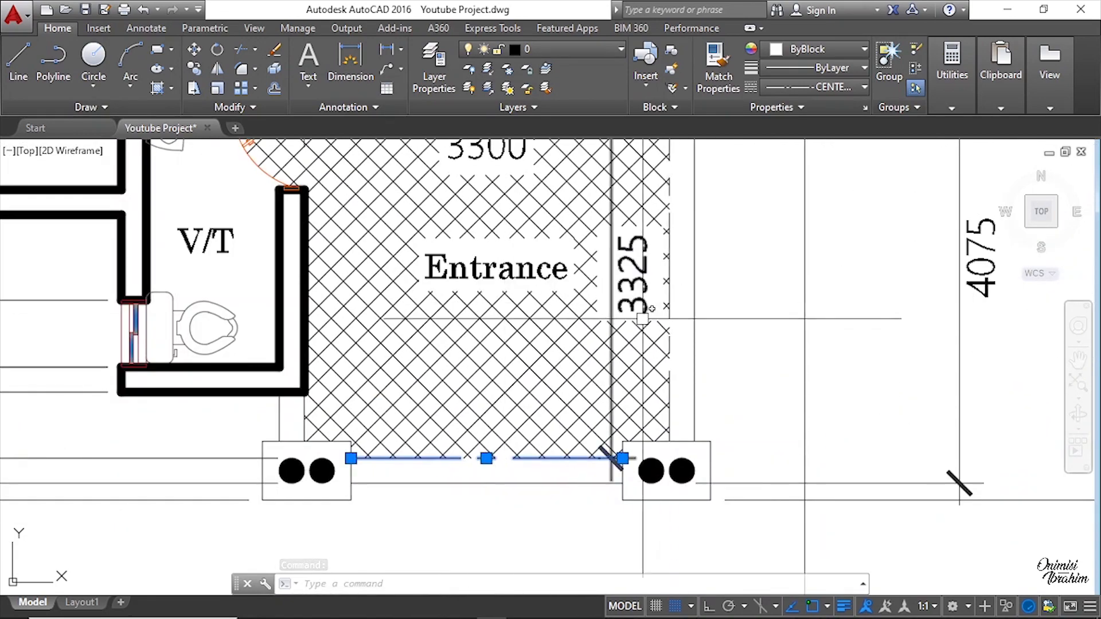
scroll(654, 355, "up", 2)
scroll(650, 371, "up", 6)
scroll(636, 374, "down", 3)
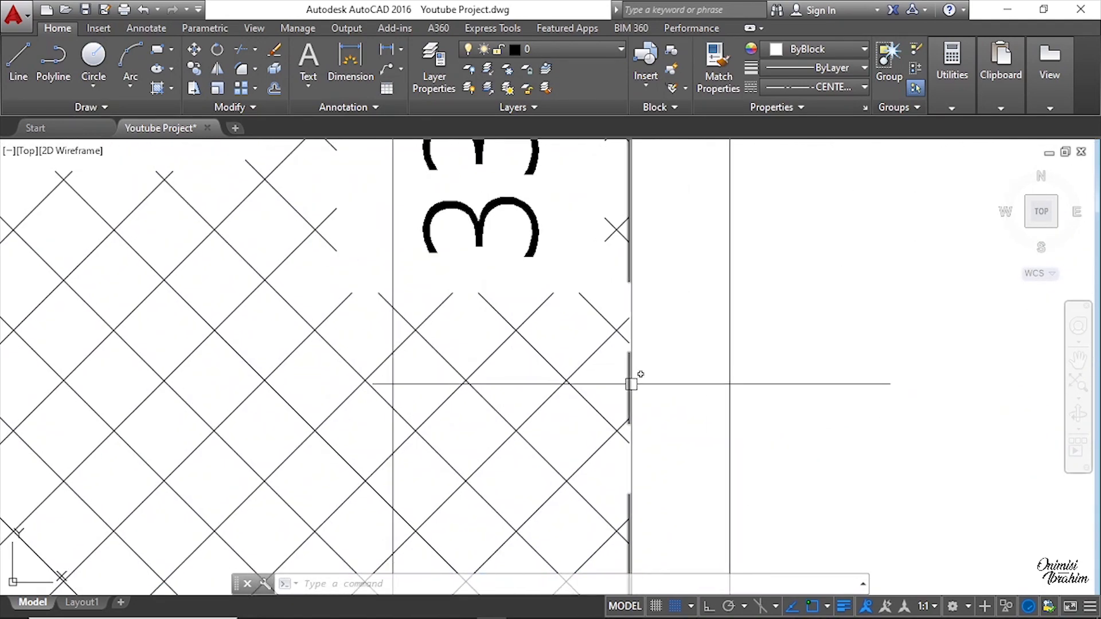
scroll(637, 373, "down", 2)
scroll(663, 323, "down", 2)
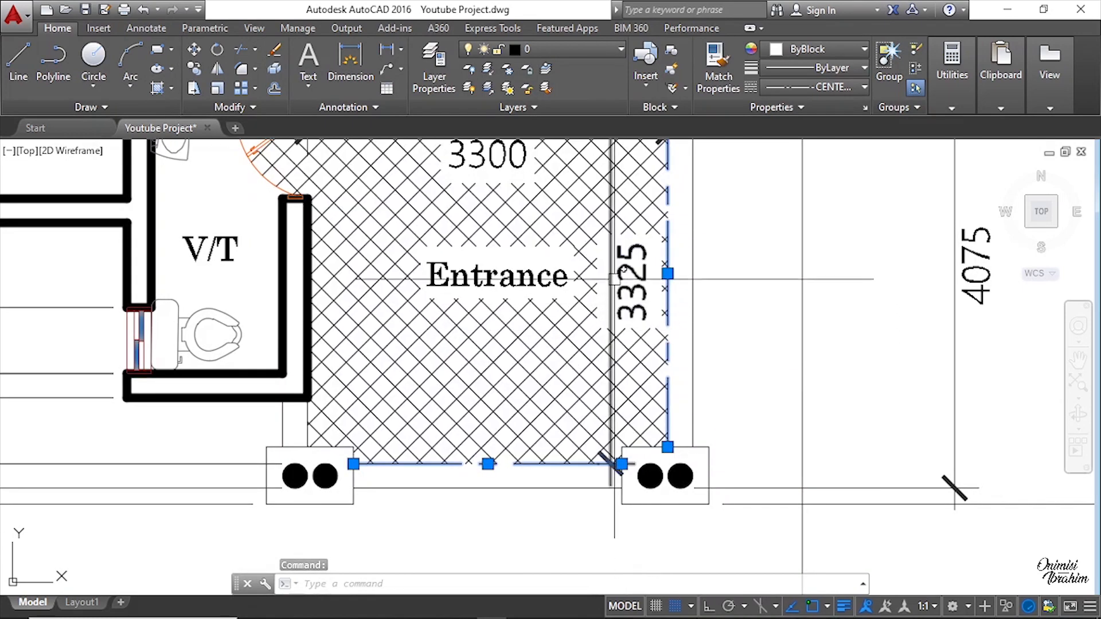
middle_click_drag(624, 357, 625, 399)
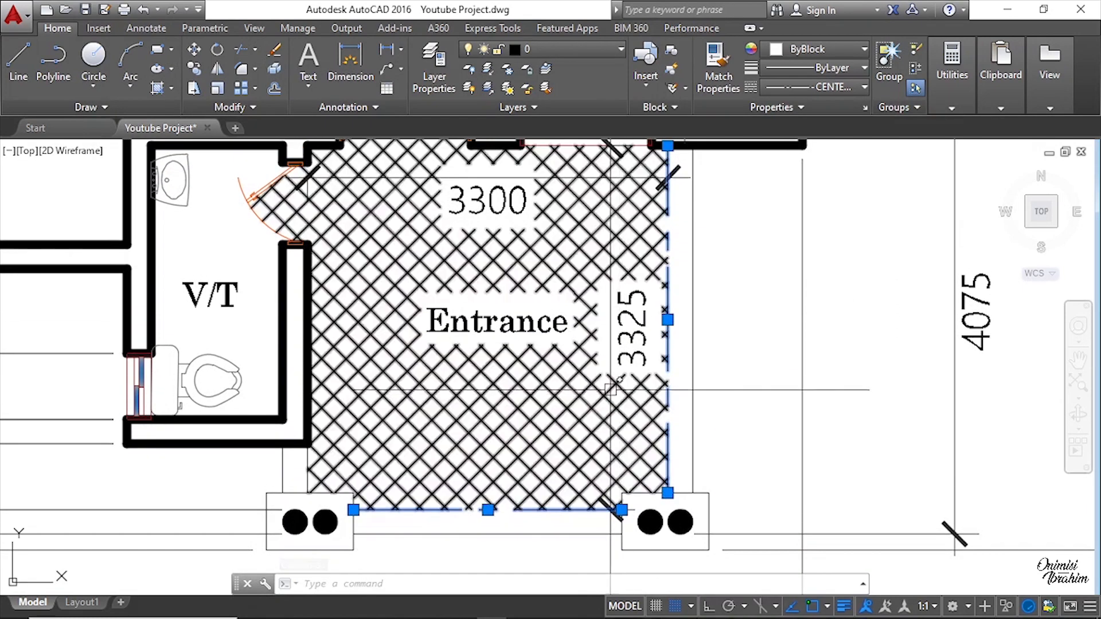
scroll(614, 372, "down", 4)
key("Escape")
middle_click_drag(586, 270, 578, 379)
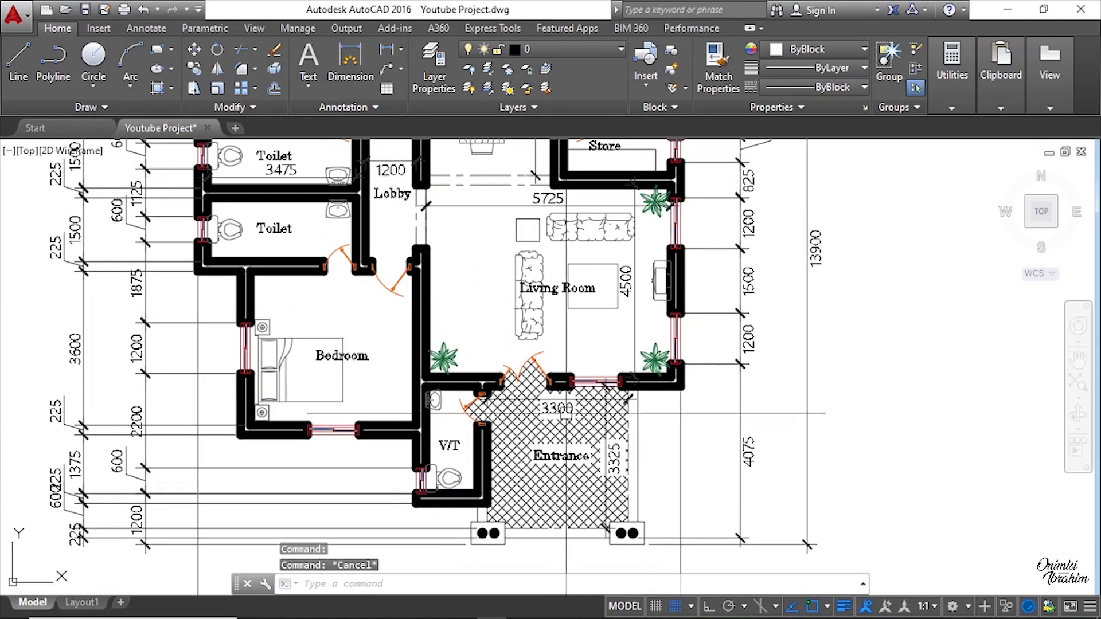
Step: Compare the original and new floor plans side by side, checking rooms, dimensions and the furniture blocks area
scroll(565, 343, "down", 2)
middle_click_drag(575, 283, 576, 383)
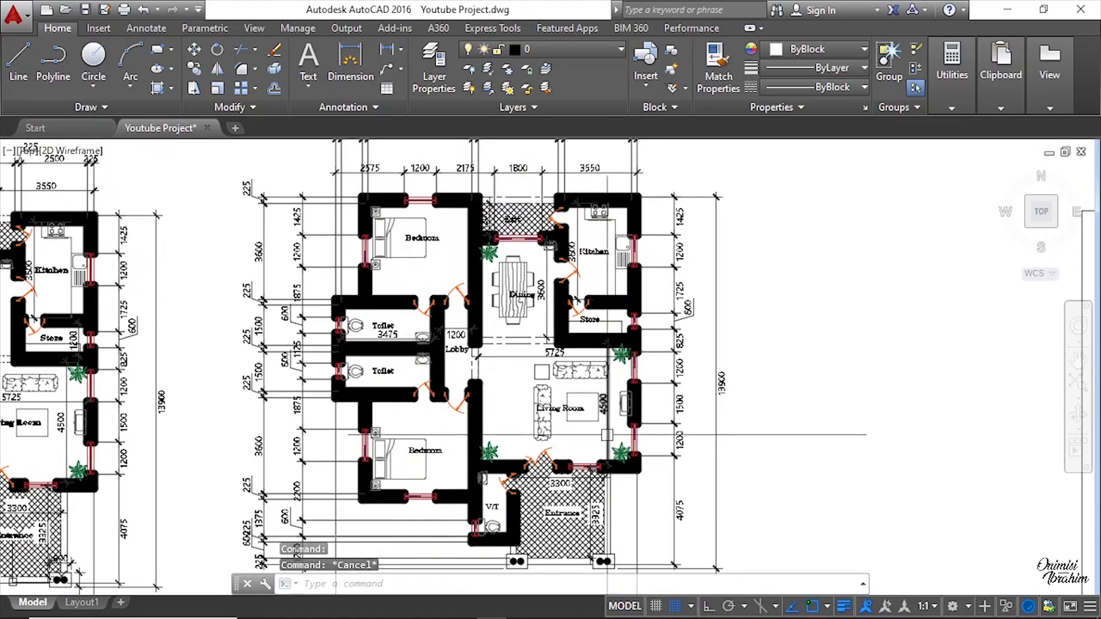
middle_click_drag(607, 434, 606, 360)
scroll(607, 401, "down", 2)
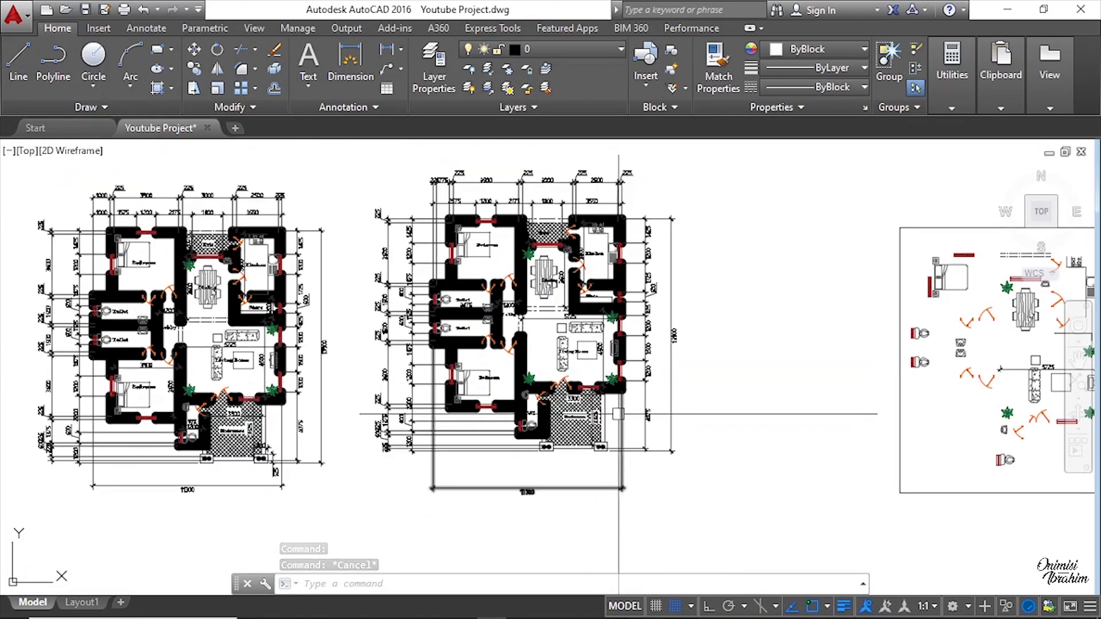
middle_click_drag(623, 412, 667, 413)
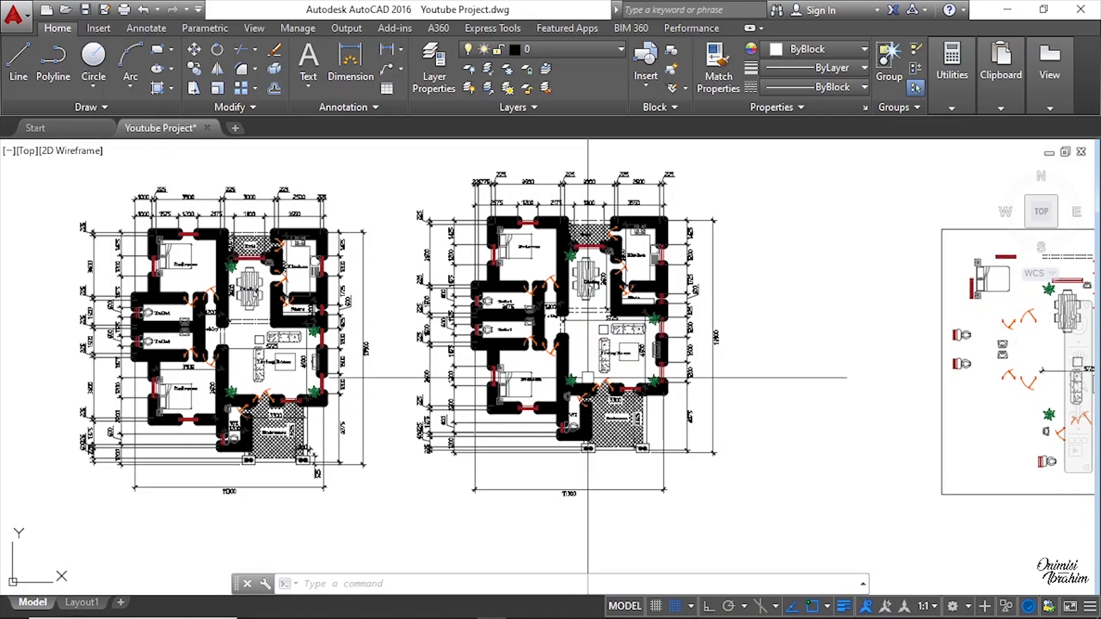
scroll(229, 309, "up", 4)
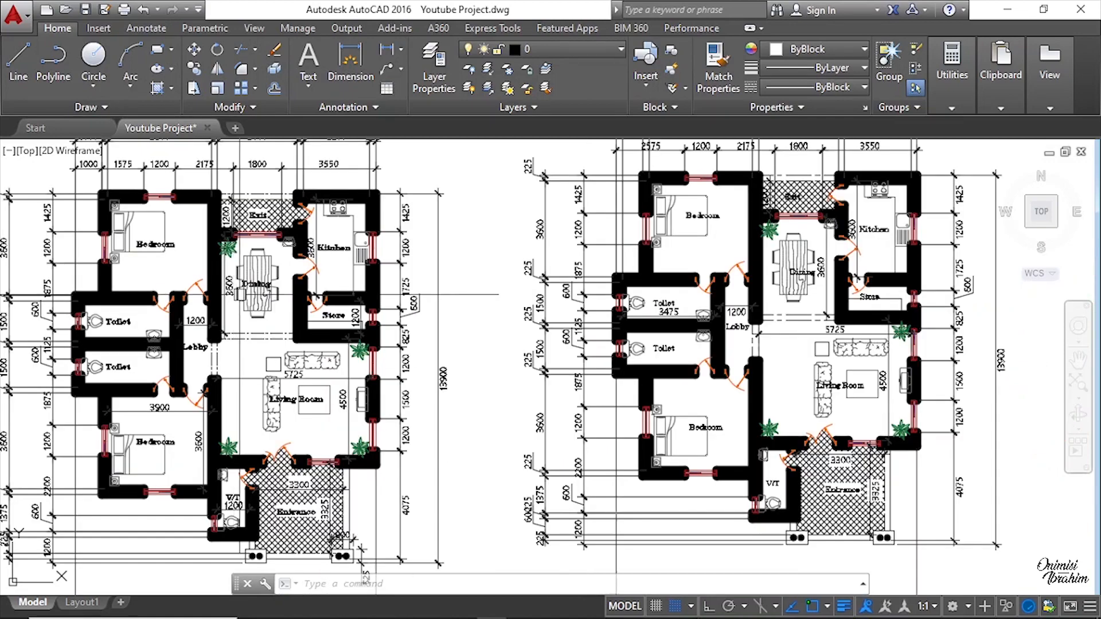
scroll(227, 315, "down", 4)
scroll(588, 273, "up", 6)
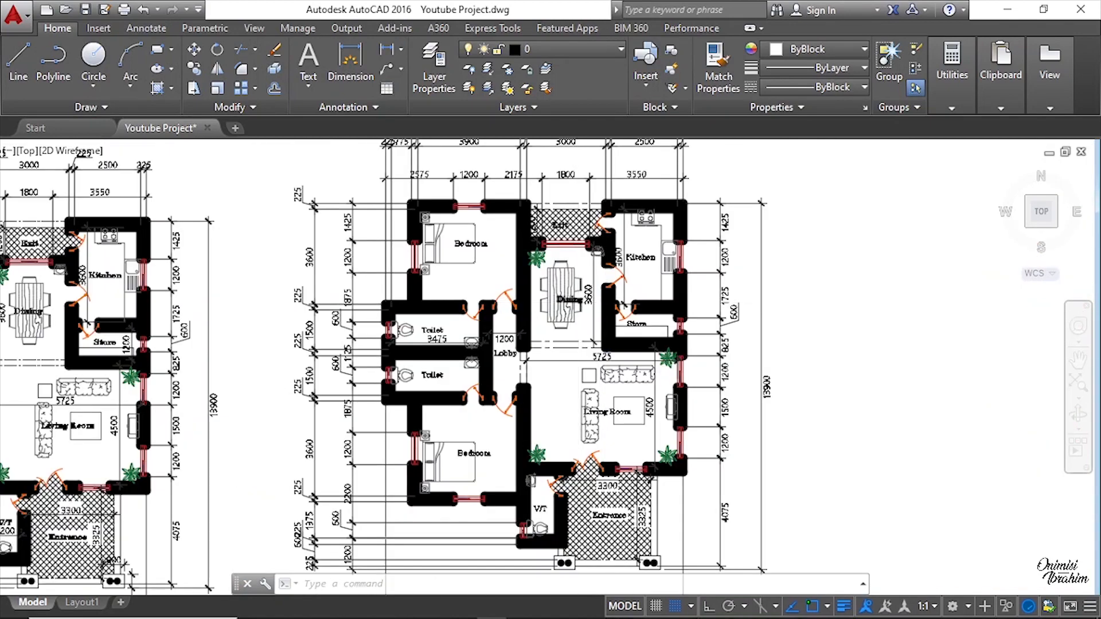
scroll(589, 274, "down", 3)
middle_click_drag(94, 378, 397, 333)
scroll(309, 376, "down", 4)
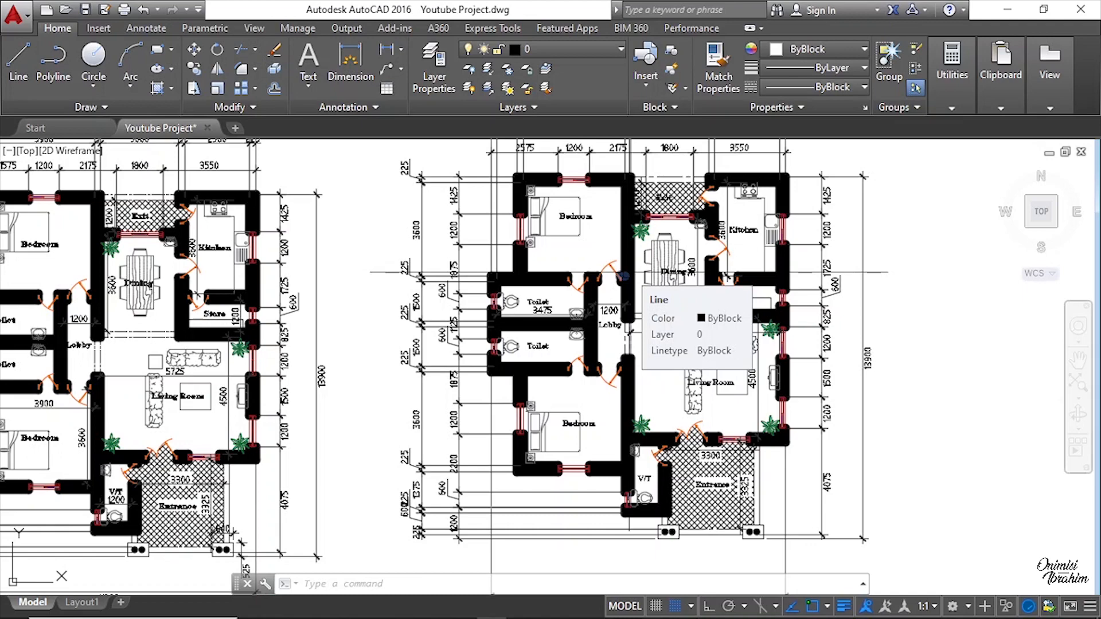
middle_click_drag(625, 276, 482, 343)
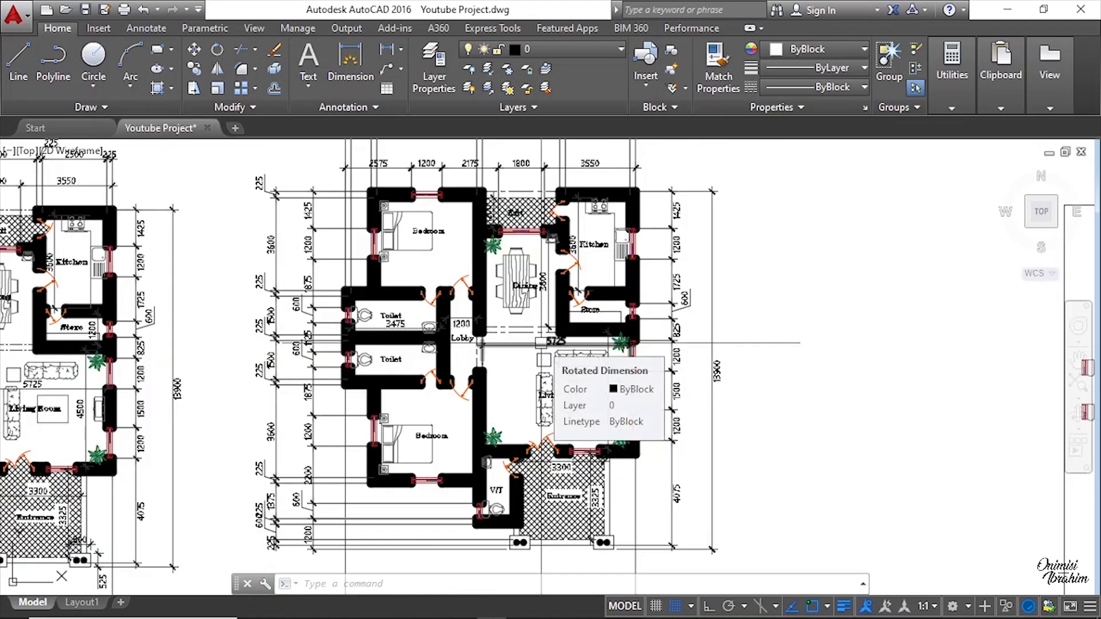
scroll(663, 300, "down", 4)
scroll(737, 223, "up", 2)
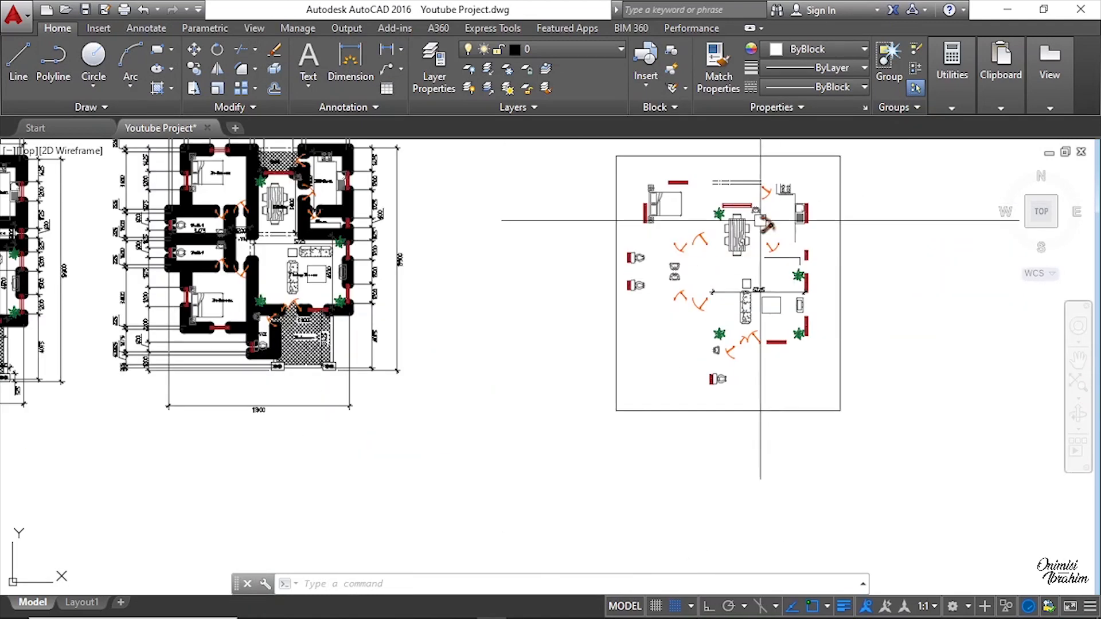
scroll(736, 320, "down", 2)
scroll(588, 306, "up", 2)
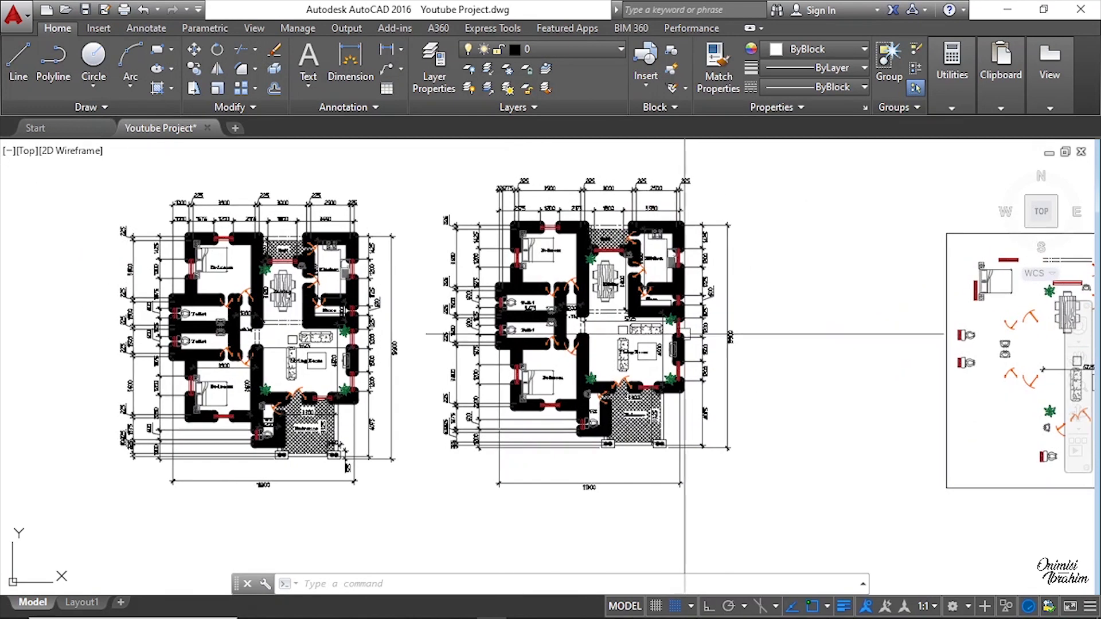